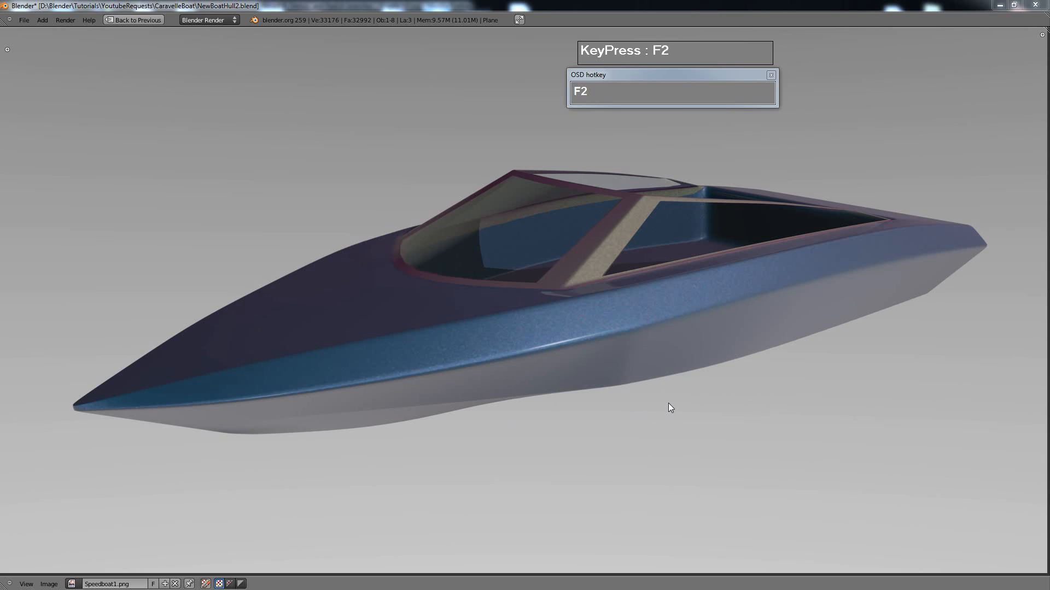
- Switch to Firefox, view the Blender 2.59.4 build page and the Vertex Slide Chromoly script page, and return to Blender
{"action": "left_click", "coordinate": [472, 503]}
{"action": "mouse_move", "coordinate": [260, 588]}
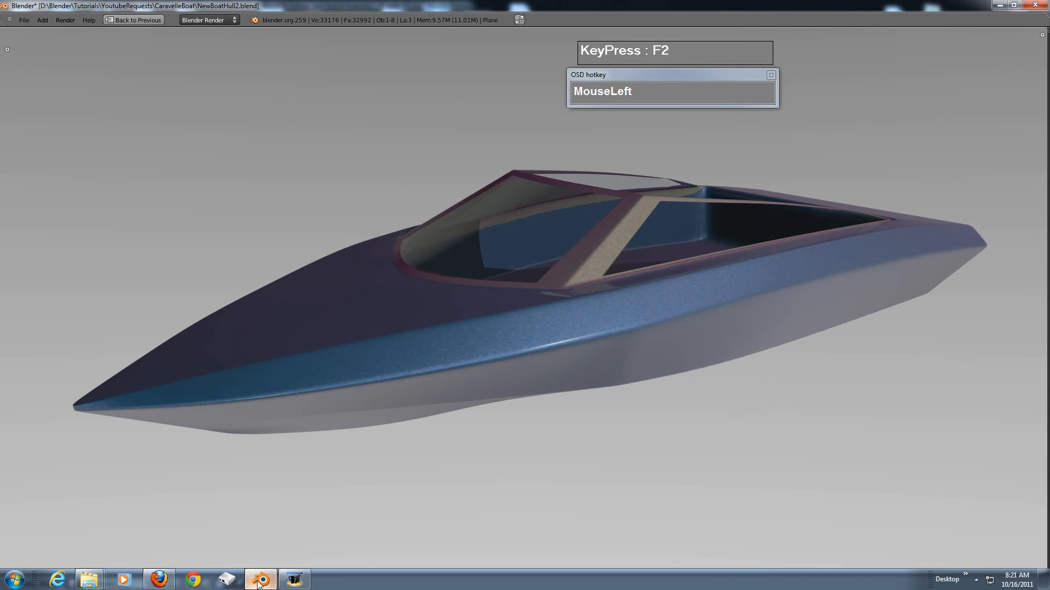
{"action": "left_click", "coordinate": [159, 580]}
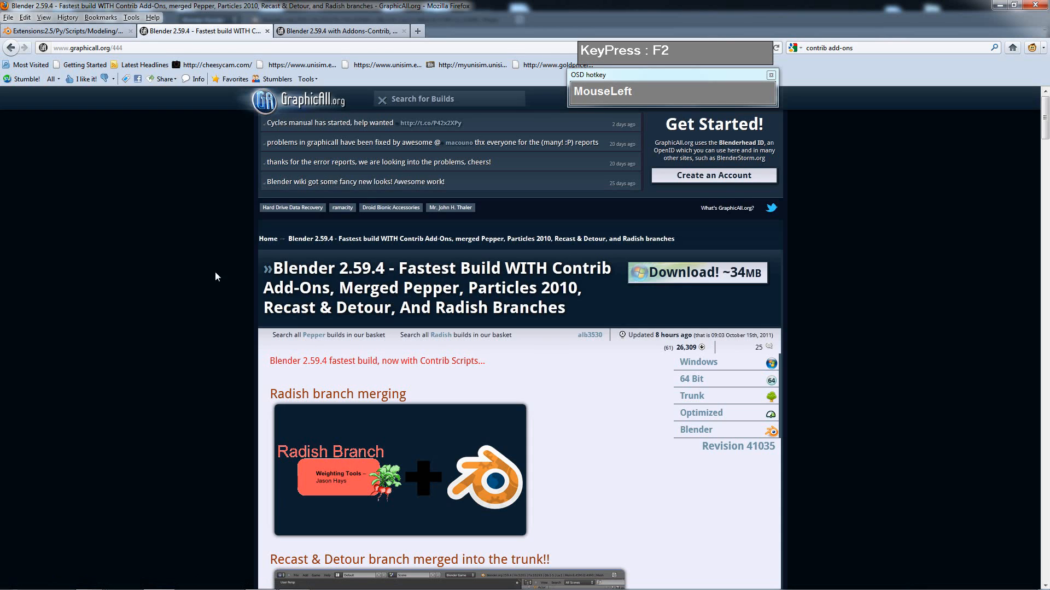
{"action": "left_click", "coordinate": [82, 31]}
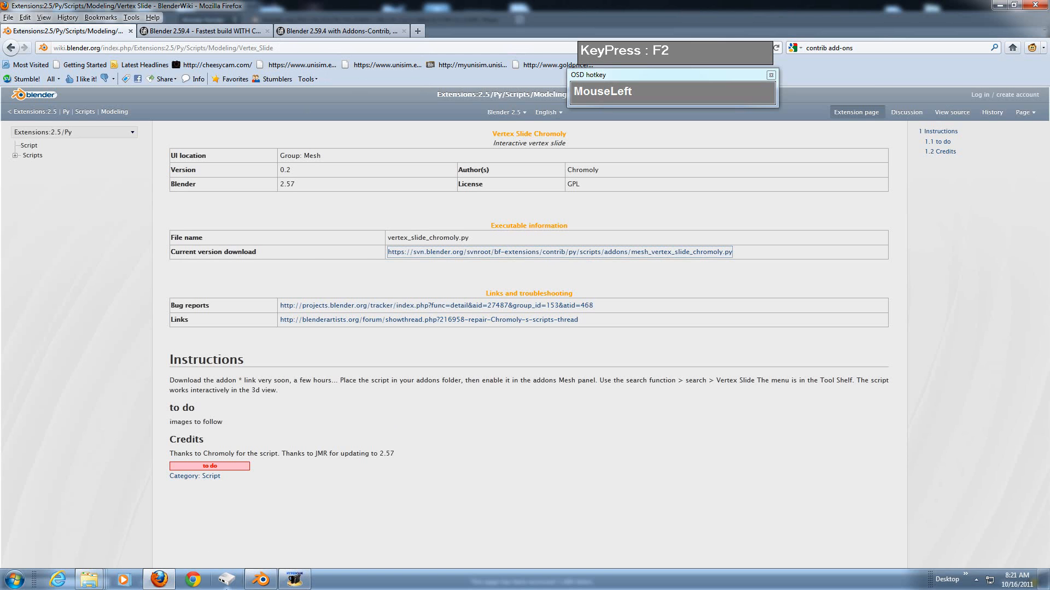
{"action": "left_click", "coordinate": [257, 581]}
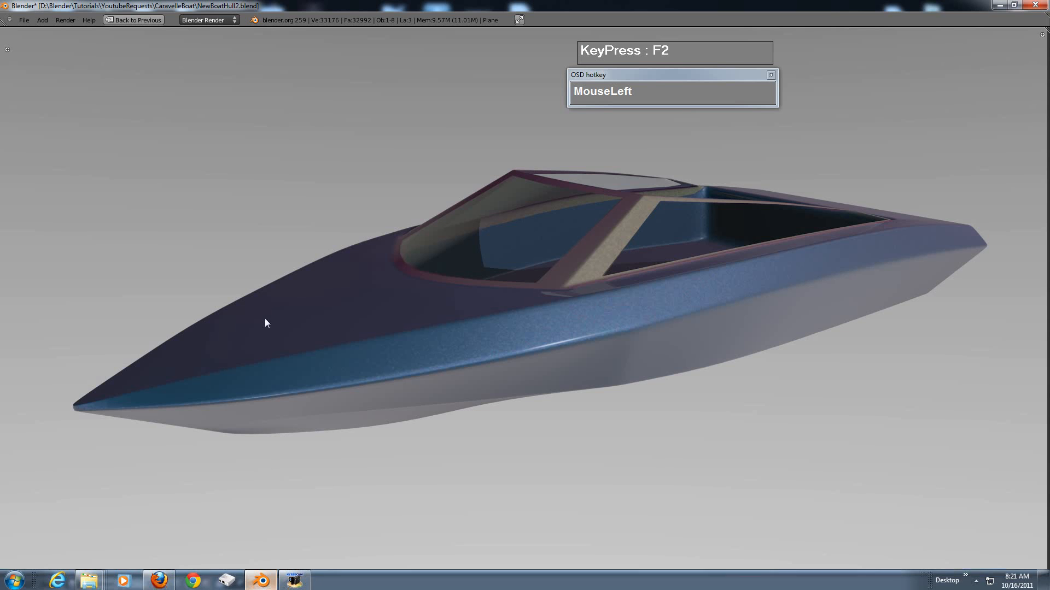
- Restore the maximized speedboat render view to the regular multi-editor screen layout
{"action": "left_click", "coordinate": [357, 343]}
{"action": "key", "text": "Escape"}
{"action": "left_click", "coordinate": [326, 284]}
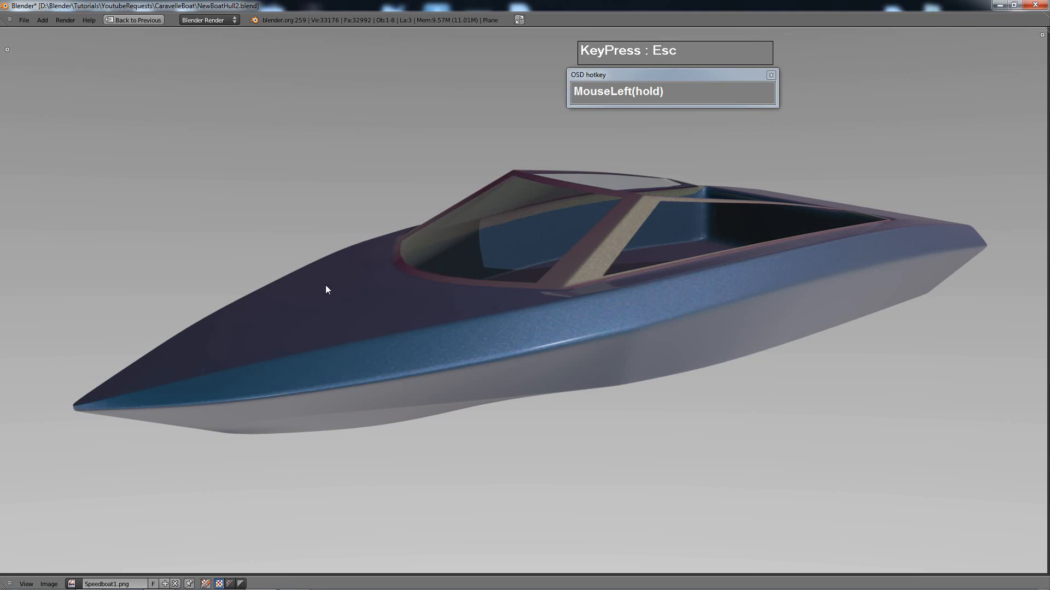
{"action": "key", "text": "shift+Up"}
{"action": "key", "text": "shift+Down"}
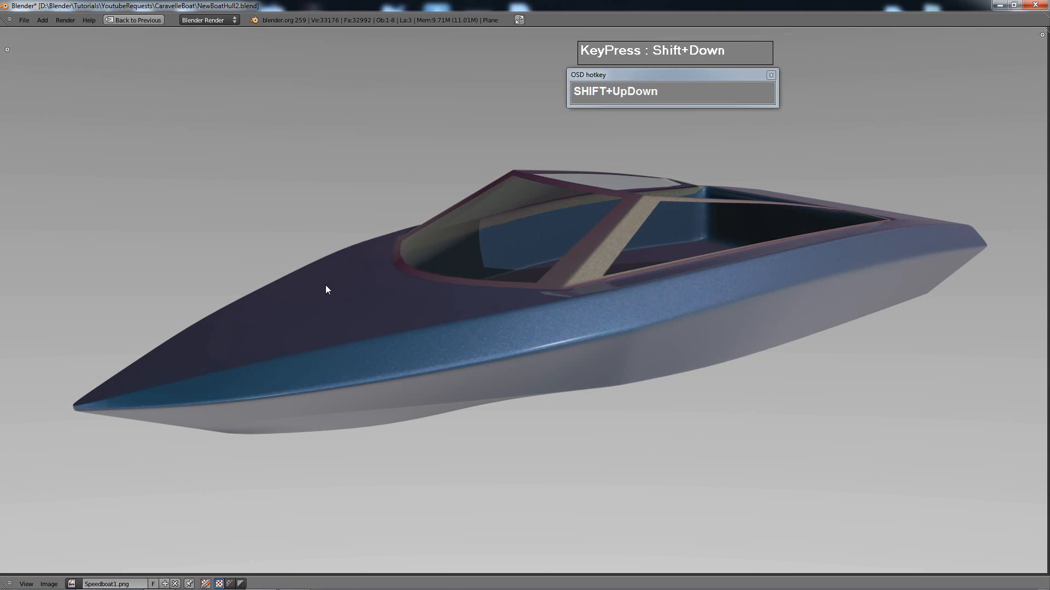
{"action": "key", "text": "ctrl+Down"}
- Check the details of the Vertex slide add-on among the Mesh add-ons in User Preferences, and close the preferences
{"action": "left_click", "coordinate": [43, 21]}
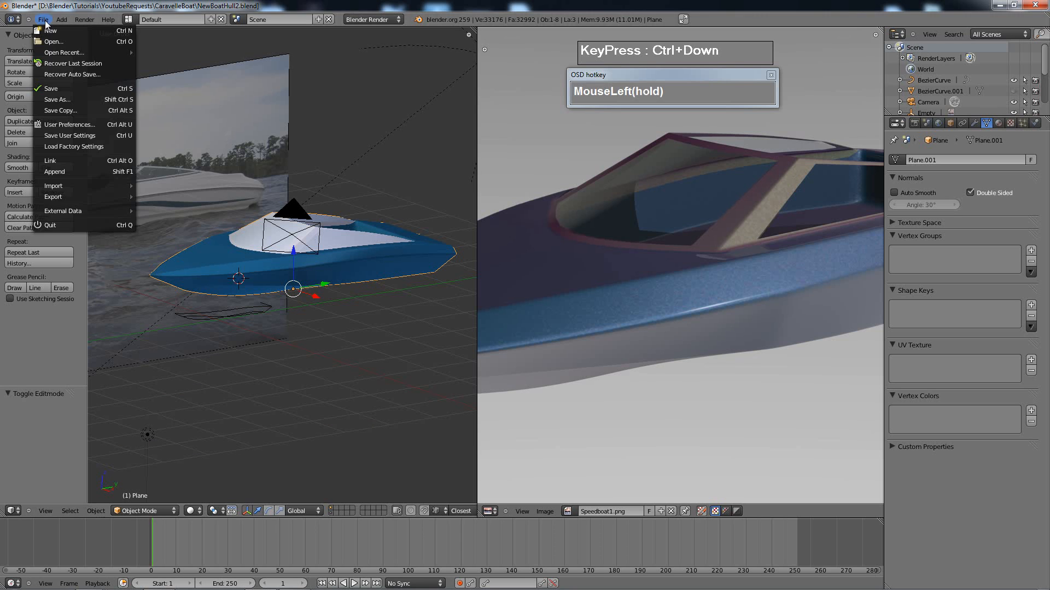
{"action": "left_click", "coordinate": [79, 124]}
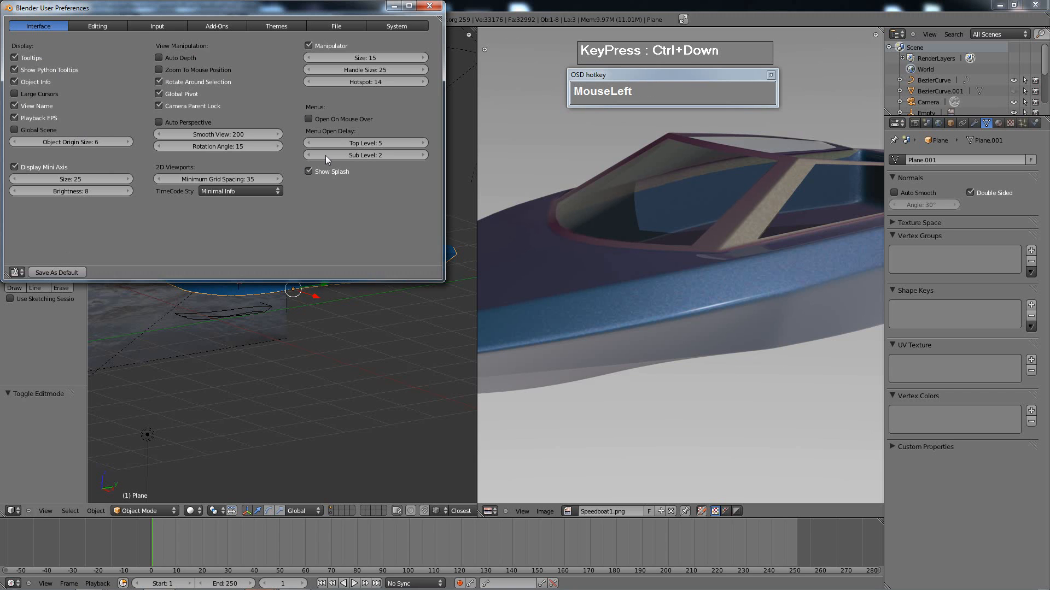
{"action": "left_click", "coordinate": [218, 28]}
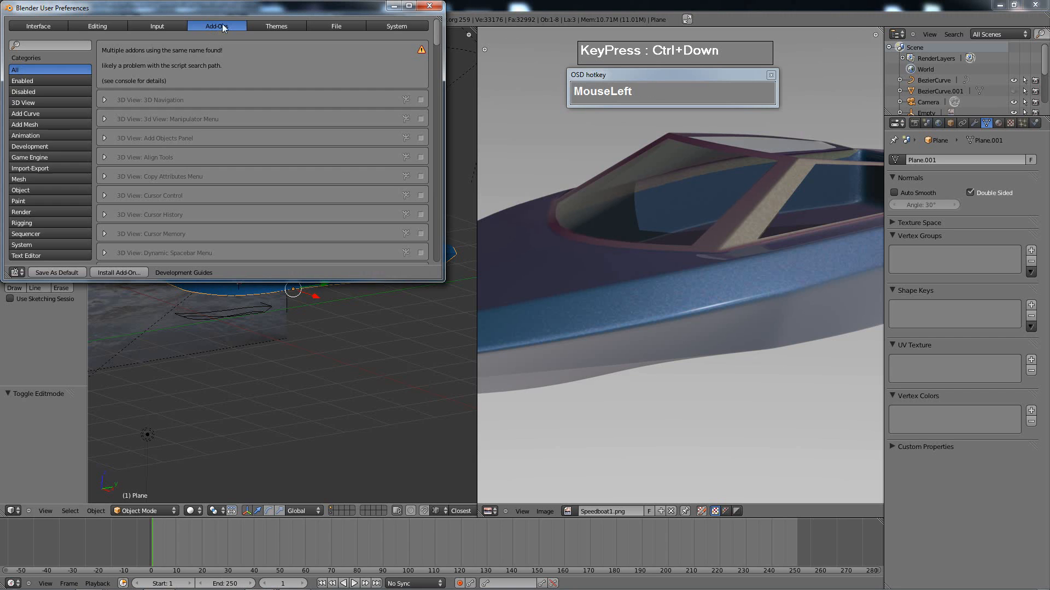
{"action": "left_click", "coordinate": [22, 184]}
{"action": "scroll", "coordinate": [246, 194], "scroll_direction": "down", "scroll_amount": 3}
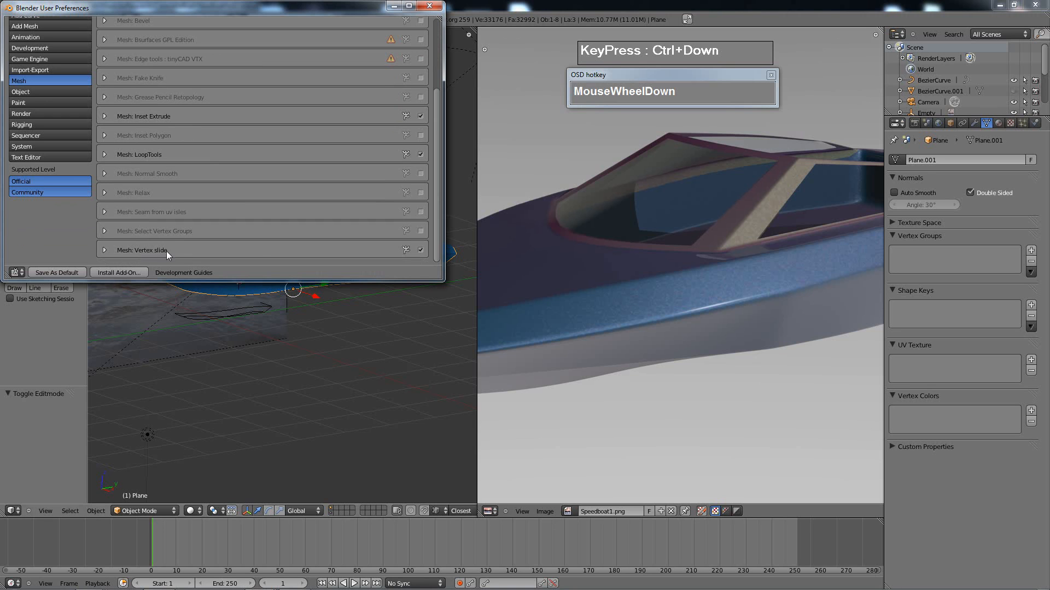
{"action": "left_click", "coordinate": [104, 249]}
{"action": "scroll", "coordinate": [379, 243], "scroll_direction": "down", "scroll_amount": 3}
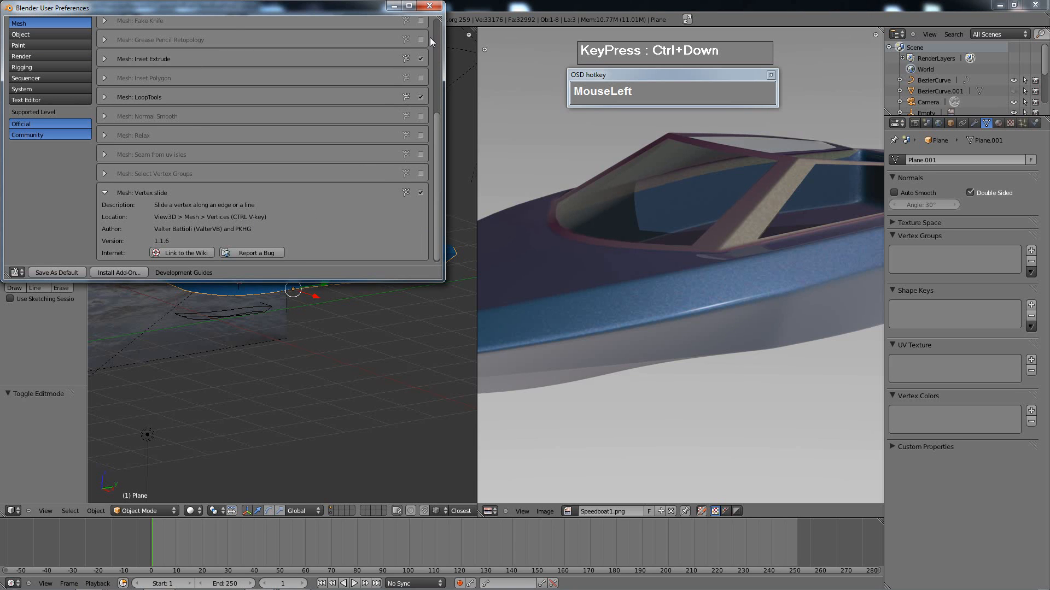
{"action": "left_click", "coordinate": [432, 6]}
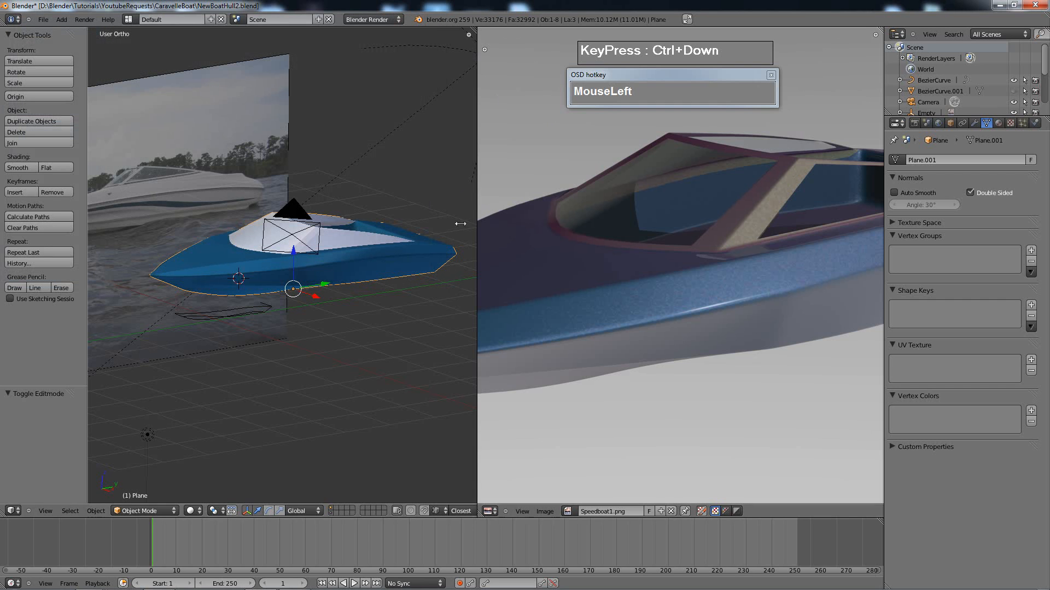
- Enlarge the 3D viewport and merge it over the adjoining render image editor
{"action": "left_click_drag", "start_coordinate": [477, 227], "coordinate": [875, 274]}
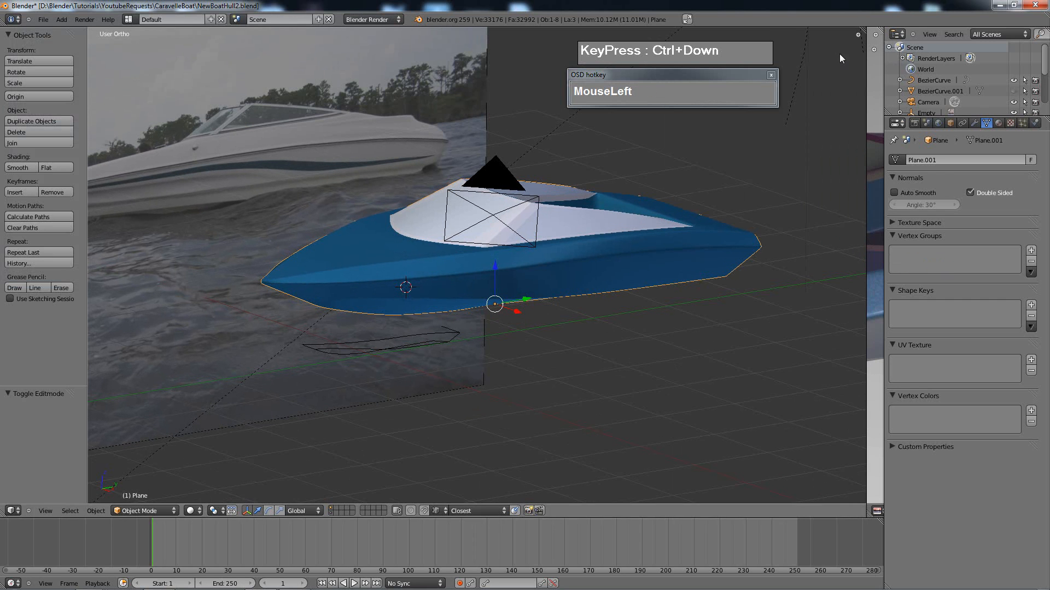
{"action": "mouse_move", "coordinate": [865, 27]}
{"action": "left_mouse_down"}
{"action": "mouse_move", "coordinate": [876, 73]}
{"action": "mouse_move", "coordinate": [876, 29]}
{"action": "left_mouse_up"}
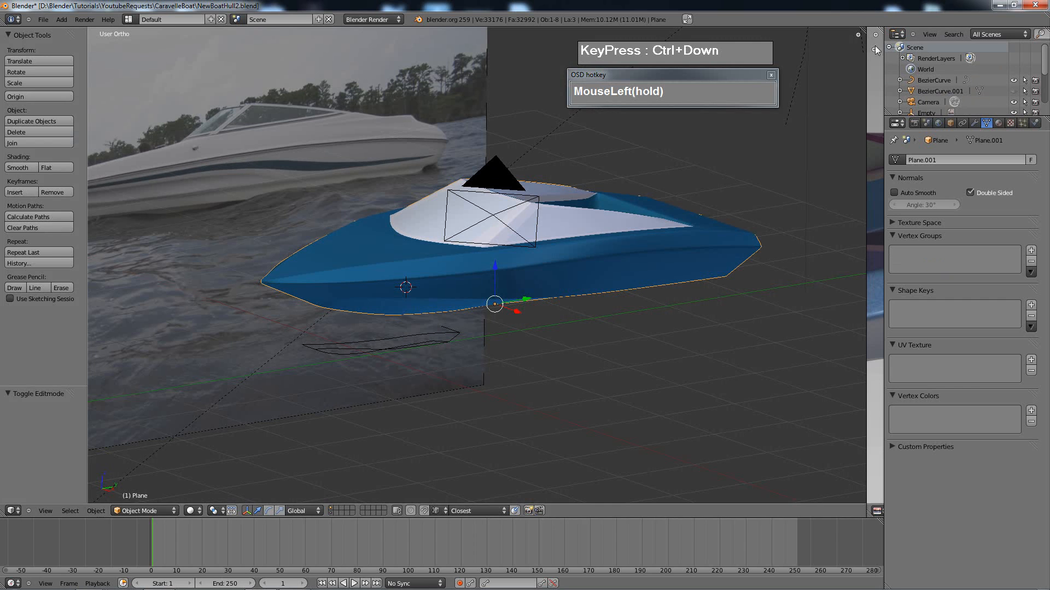
{"action": "left_click_drag", "start_coordinate": [870, 29], "coordinate": [880, 44]}
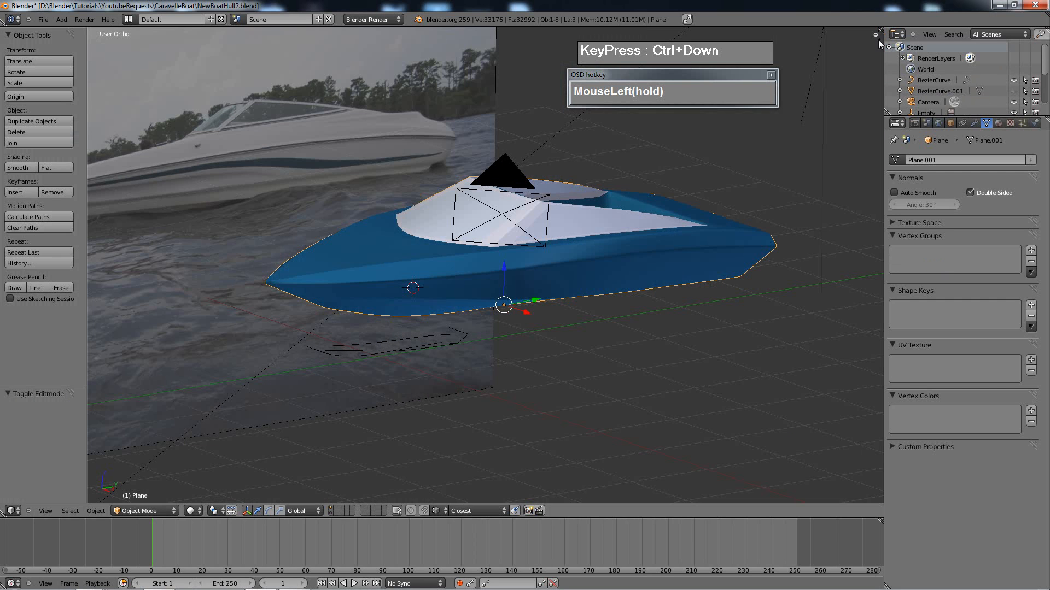
- Inspect the boat's mesh edges and vertices in Edit Mode, and return to Object Mode
{"action": "scroll", "coordinate": [571, 211], "scroll_direction": "down", "scroll_amount": 2}
{"action": "left_click_drag", "start_coordinate": [569, 216], "coordinate": [556, 254], "text": "alt"}
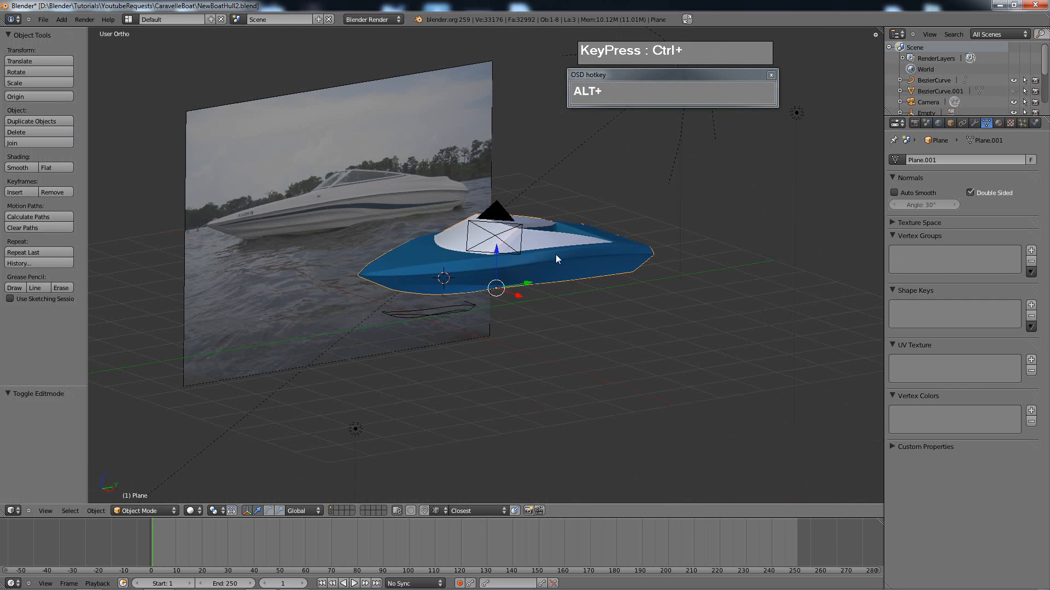
{"action": "middle_click_drag", "start_coordinate": [559, 253], "coordinate": [598, 279]}
{"action": "scroll", "coordinate": [595, 240], "scroll_direction": "up", "scroll_amount": 4}
{"action": "key", "text": "Tab"}
{"action": "scroll", "coordinate": [522, 315], "scroll_direction": "up", "scroll_amount": 2}
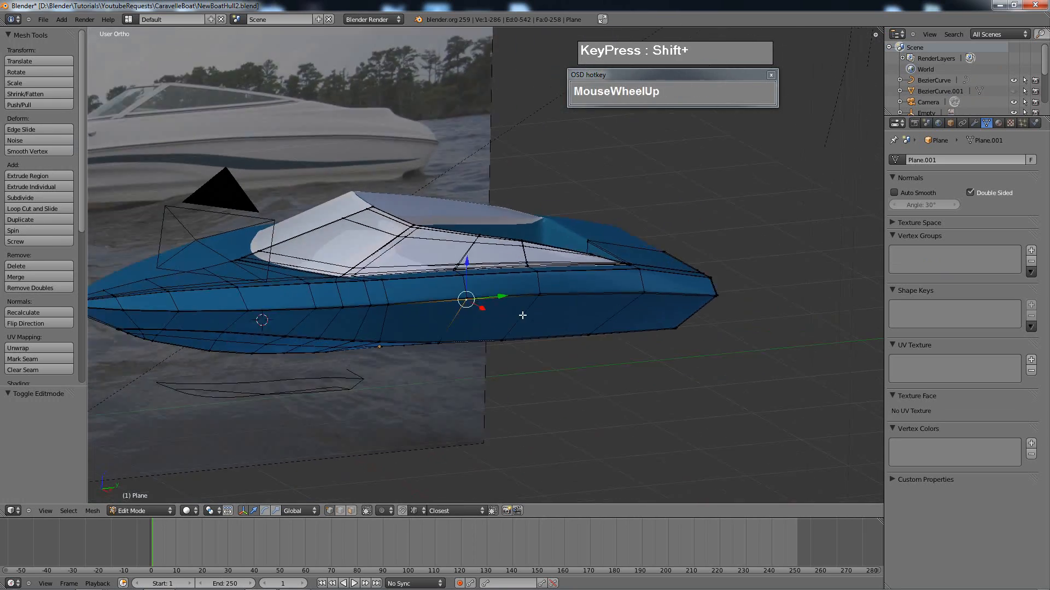
{"action": "middle_click_drag", "start_coordinate": [522, 316], "coordinate": [657, 301]}
{"action": "middle_click_drag", "start_coordinate": [612, 332], "coordinate": [623, 290], "text": "shift"}
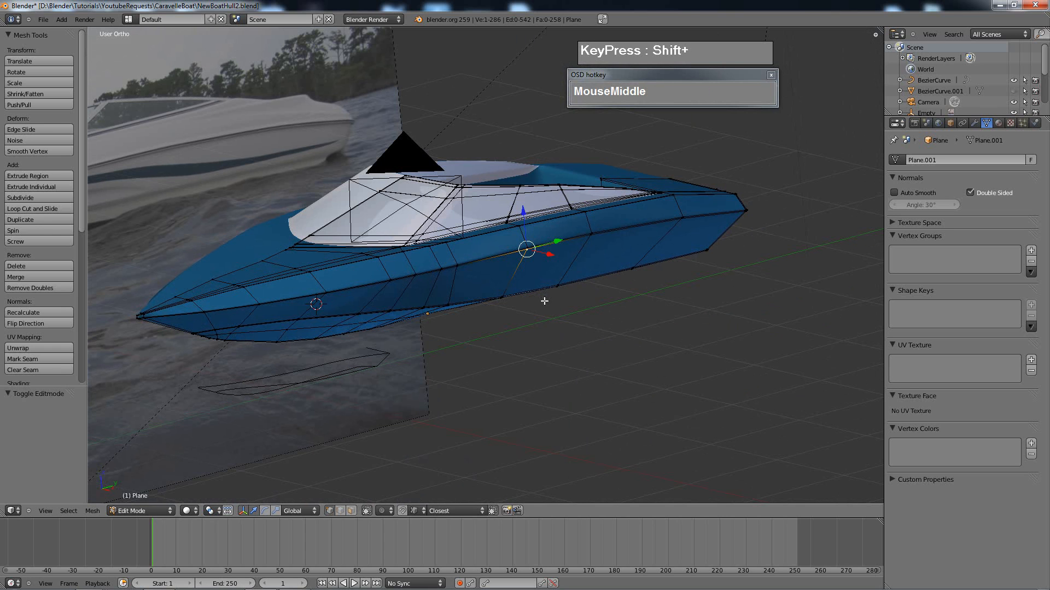
{"action": "key", "text": "Tab"}
- Examine the boat model's hull and windshield from several angles and compare them with the reference photo
{"action": "middle_click_drag", "start_coordinate": [469, 289], "coordinate": [527, 277]}
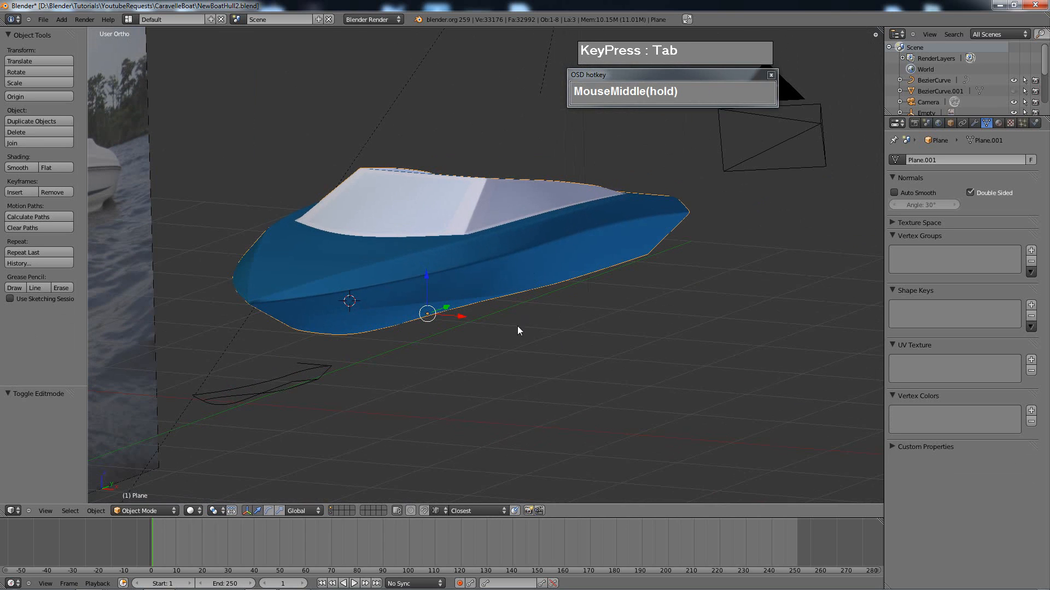
{"action": "middle_click_drag", "start_coordinate": [518, 331], "coordinate": [492, 368]}
{"action": "scroll", "coordinate": [492, 366], "scroll_direction": "down", "scroll_amount": 2}
{"action": "scroll", "coordinate": [481, 350], "scroll_direction": "down", "scroll_amount": 3}
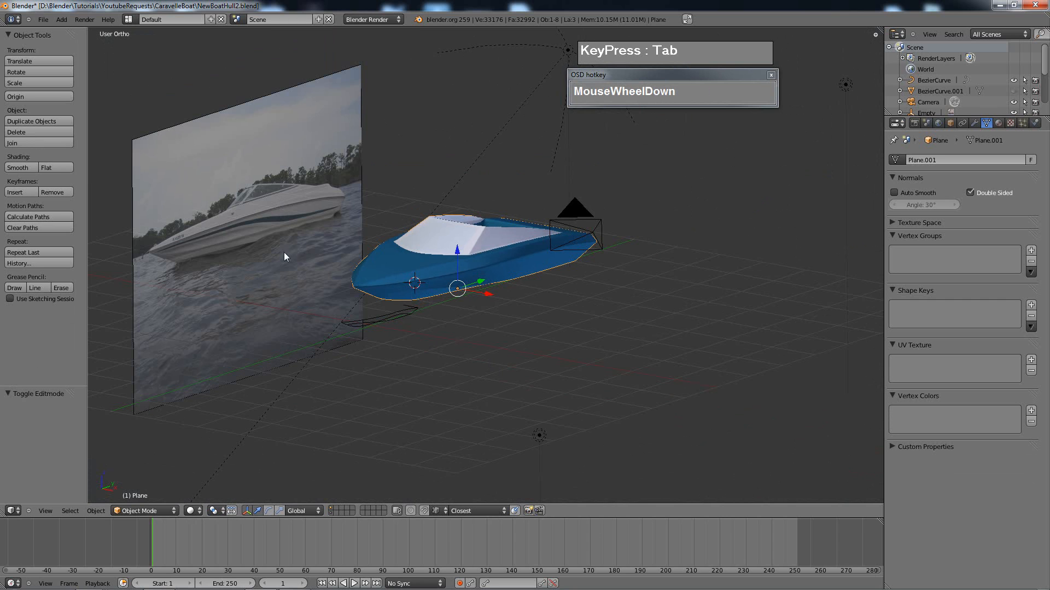
{"action": "scroll", "coordinate": [434, 249], "scroll_direction": "up", "scroll_amount": 3}
{"action": "mouse_move", "coordinate": [228, 585]}
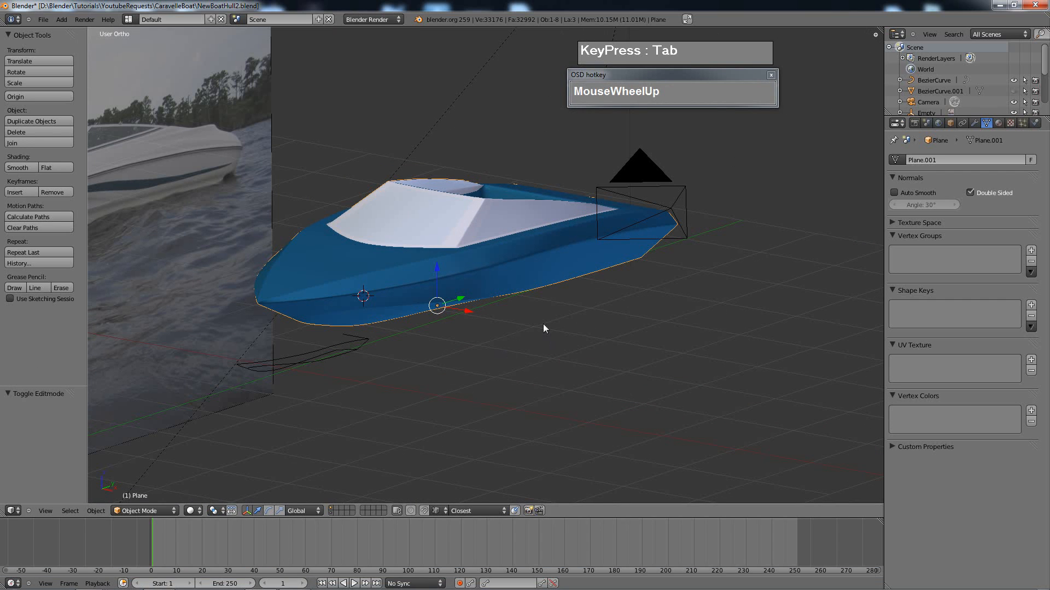
{"action": "middle_click_drag", "start_coordinate": [473, 325], "coordinate": [491, 365], "text": "shift"}
{"action": "scroll", "coordinate": [622, 283], "scroll_direction": "up", "scroll_amount": 3}
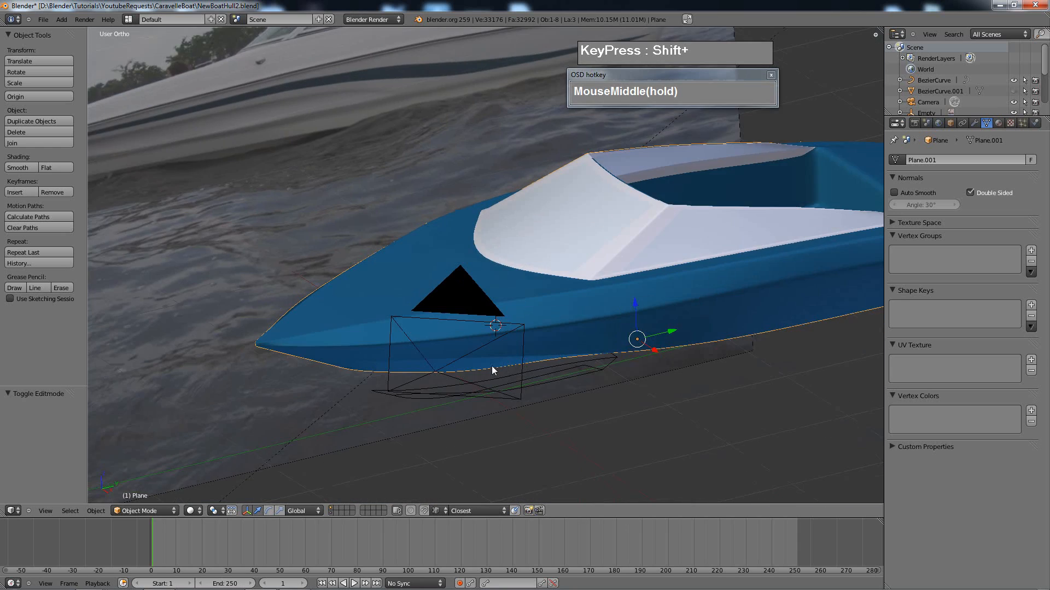
{"action": "middle_click_drag", "start_coordinate": [579, 365], "coordinate": [509, 332], "text": "shift"}
{"action": "scroll", "coordinate": [484, 379], "scroll_direction": "down", "scroll_amount": 3}
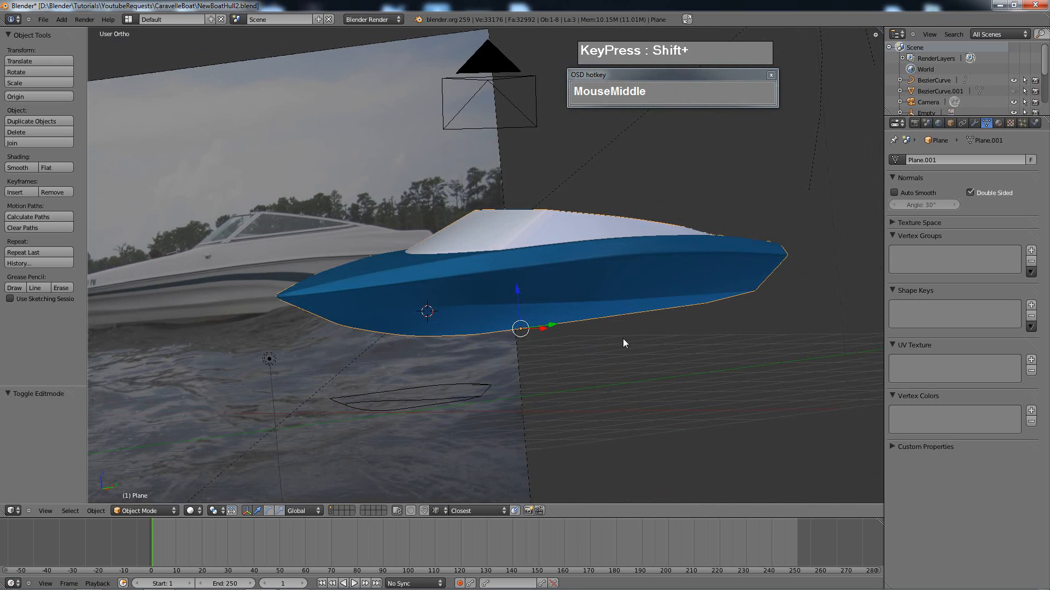
{"action": "middle_click_drag", "start_coordinate": [640, 333], "coordinate": [560, 361]}
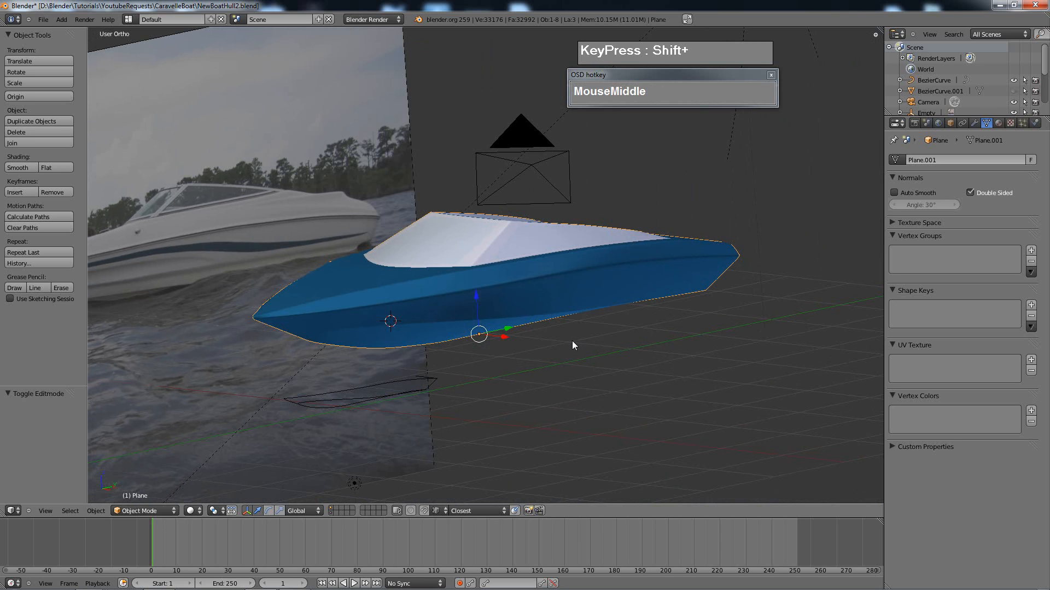
{"action": "middle_click_drag", "start_coordinate": [572, 342], "coordinate": [604, 340]}
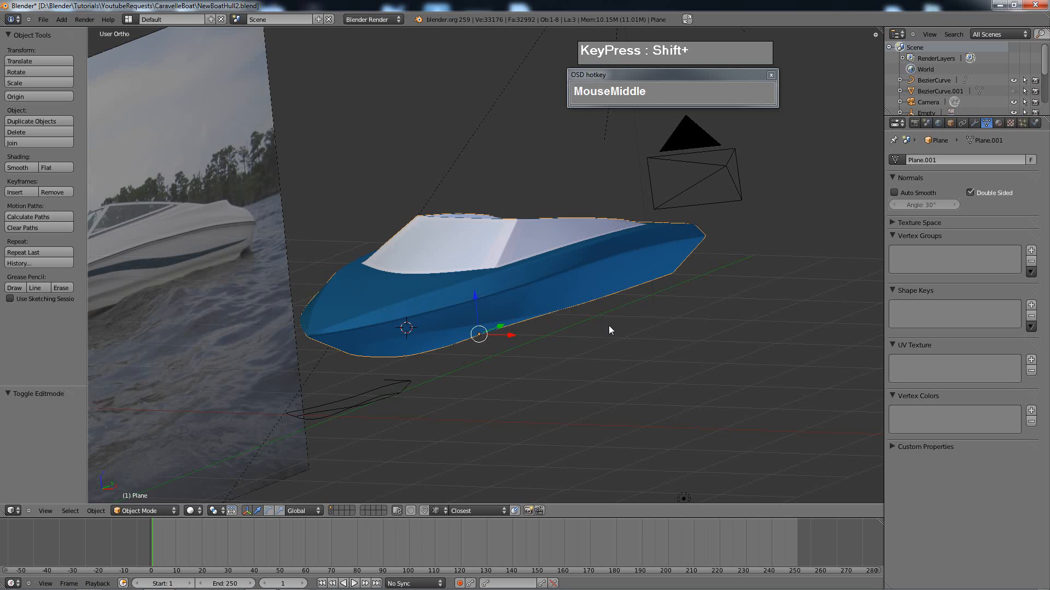
{"action": "scroll", "coordinate": [607, 328], "scroll_direction": "up", "scroll_amount": 4}
{"action": "scroll", "coordinate": [602, 332], "scroll_direction": "down", "scroll_amount": 2}
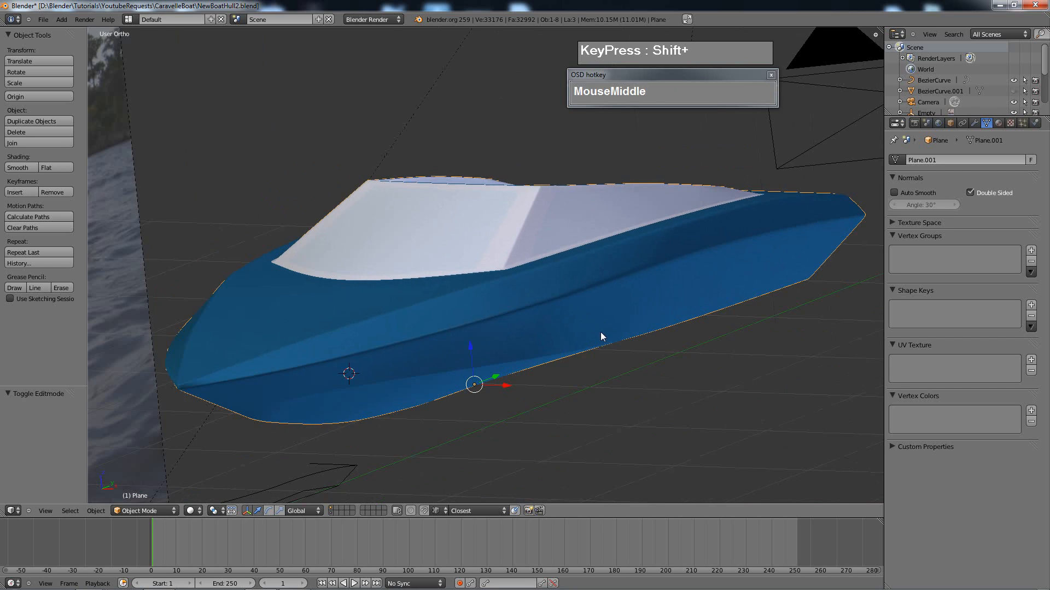
{"action": "middle_click_drag", "start_coordinate": [601, 334], "coordinate": [570, 349]}
{"action": "scroll", "coordinate": [541, 337], "scroll_direction": "down", "scroll_amount": 3}
{"action": "scroll", "coordinate": [569, 350], "scroll_direction": "down", "scroll_amount": 2}
{"action": "scroll", "coordinate": [559, 320], "scroll_direction": "up", "scroll_amount": 2}
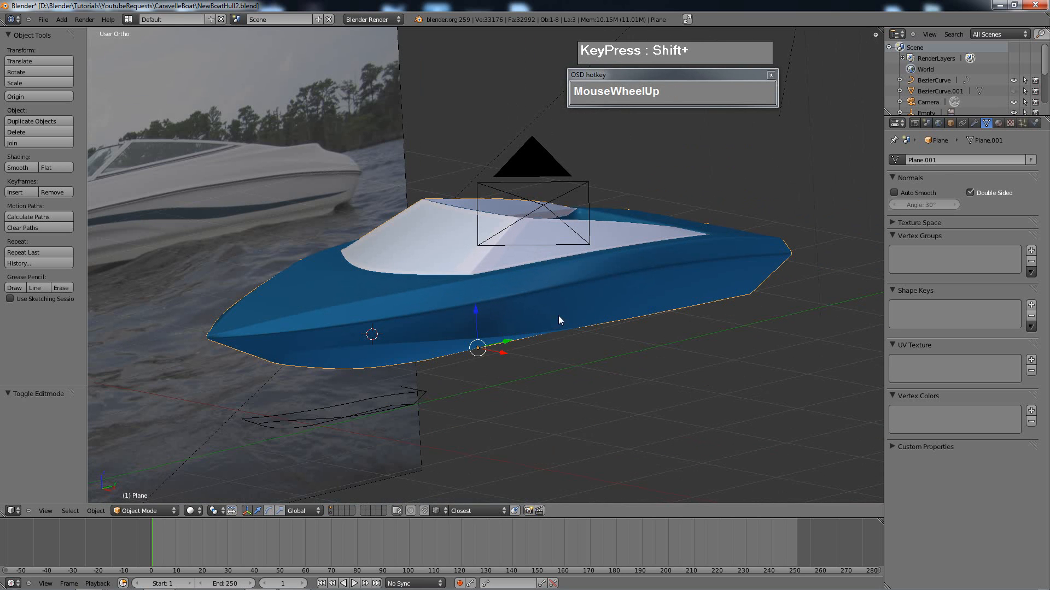
{"action": "scroll", "coordinate": [558, 316], "scroll_direction": "down", "scroll_amount": 3}
{"action": "scroll", "coordinate": [559, 313], "scroll_direction": "up", "scroll_amount": 4}
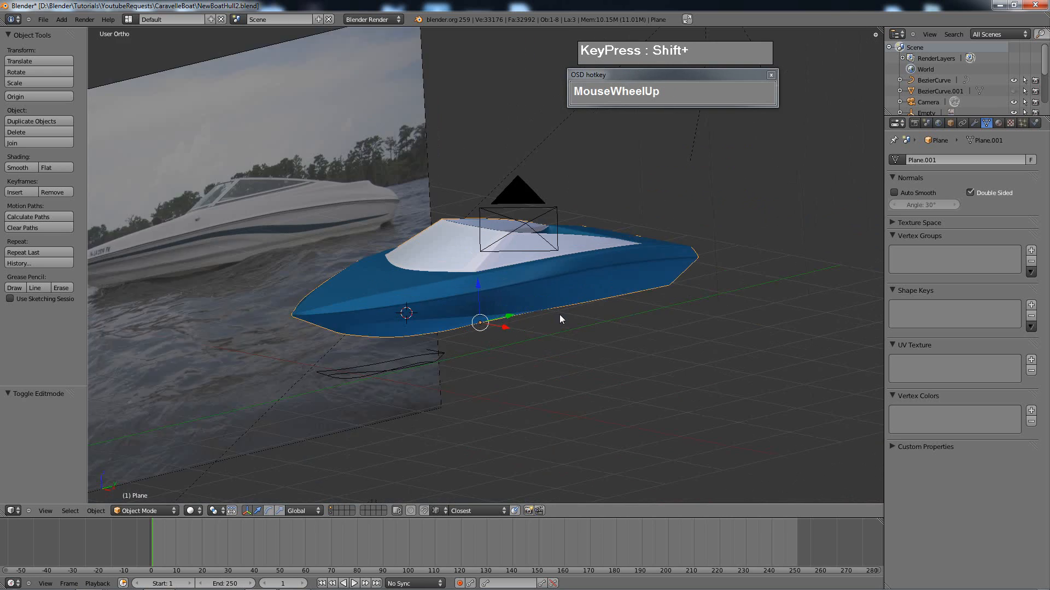
{"action": "mouse_move", "coordinate": [569, 311]}
{"action": "middle_mouse_down"}
{"action": "mouse_move", "coordinate": [593, 319]}
{"action": "mouse_move", "coordinate": [544, 324]}
{"action": "mouse_move", "coordinate": [567, 321]}
{"action": "mouse_move", "coordinate": [557, 324]}
{"action": "middle_mouse_up"}
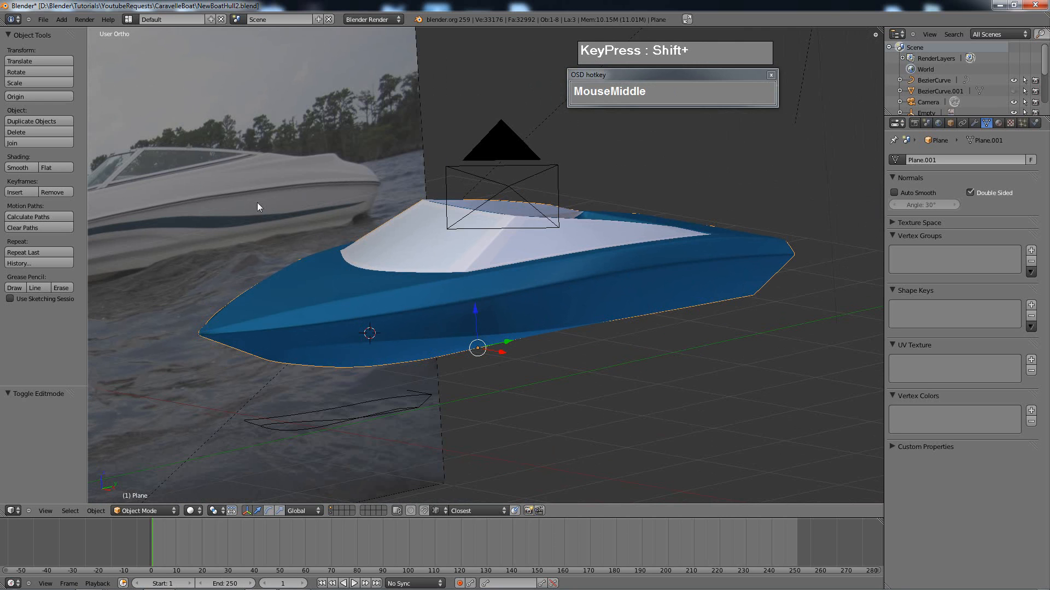
- Show only the first layer so the hull's guide curves are isolated in the viewport
{"action": "left_click", "coordinate": [331, 509], "text": "shift"}
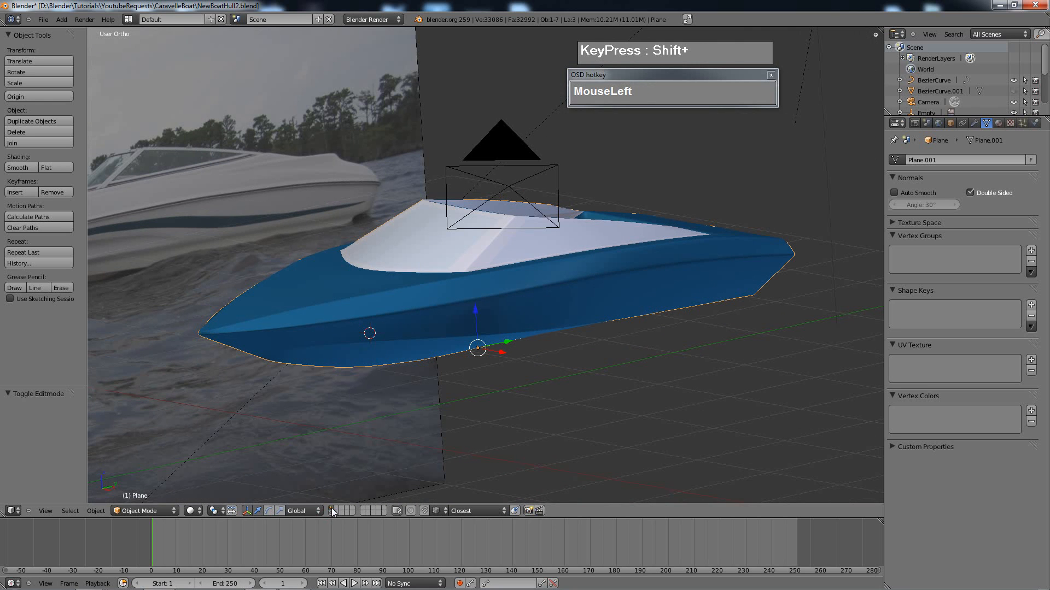
{"action": "left_click", "coordinate": [331, 510]}
{"action": "scroll", "coordinate": [383, 397], "scroll_direction": "up", "scroll_amount": 3}
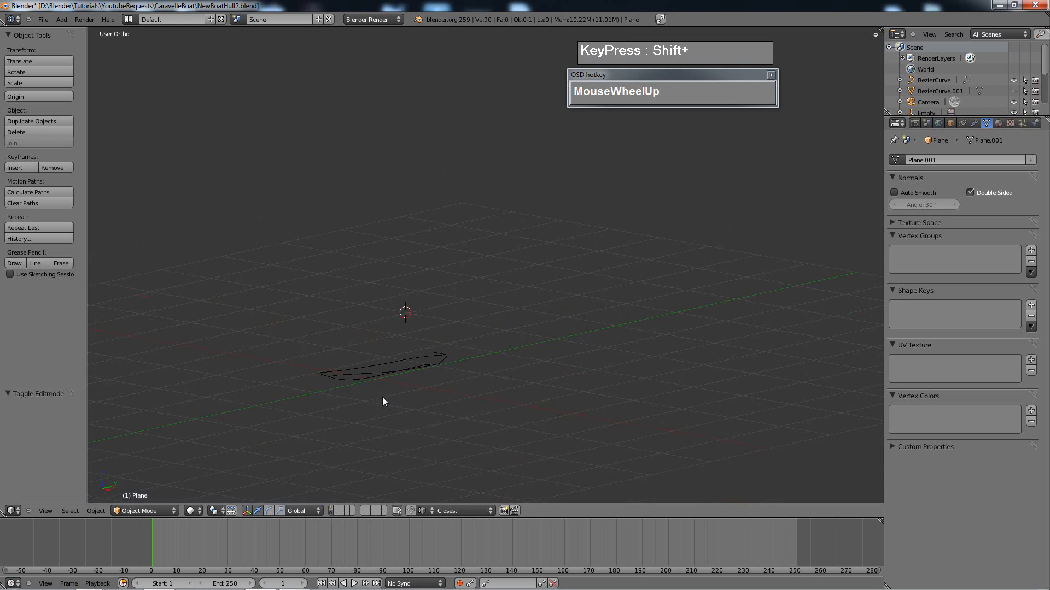
{"action": "middle_click_drag", "start_coordinate": [384, 408], "coordinate": [514, 229], "text": "shift"}
{"action": "scroll", "coordinate": [467, 316], "scroll_direction": "up", "scroll_amount": 4}
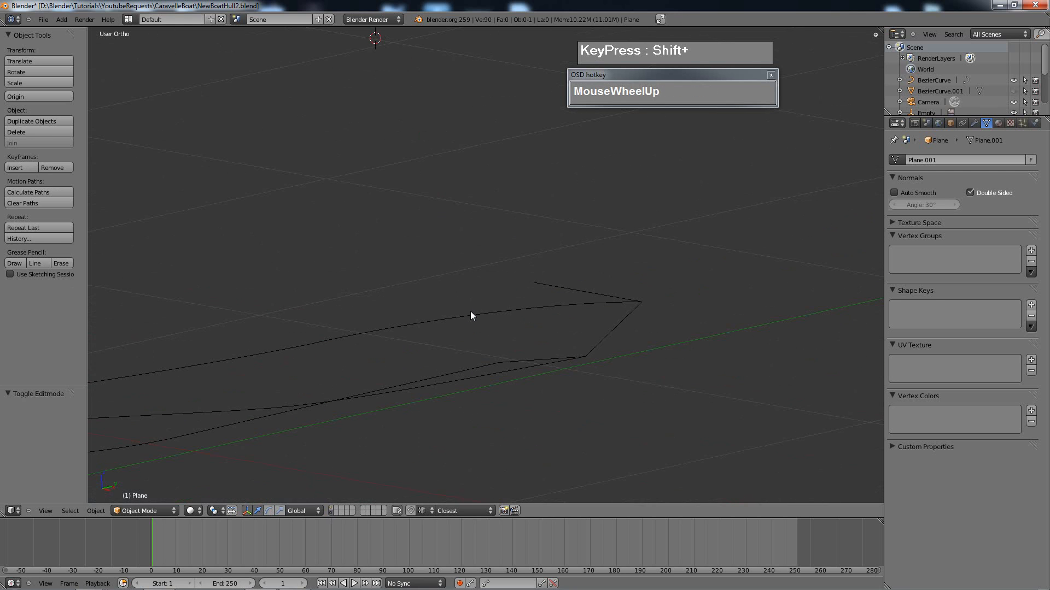
- Select the hull's Bezier guide curve and examine its control points and handles in Edit Mode
{"action": "left_click", "coordinate": [470, 313], "text": "shift"}
{"action": "right_click", "coordinate": [453, 327]}
{"action": "middle_click_drag", "start_coordinate": [454, 327], "coordinate": [472, 274], "text": "shift"}
{"action": "middle_click_drag", "start_coordinate": [488, 282], "coordinate": [492, 326]}
{"action": "key", "text": "Tab"}
{"action": "key", "text": "Tab"}
{"action": "scroll", "coordinate": [492, 326], "scroll_direction": "up", "scroll_amount": 1}
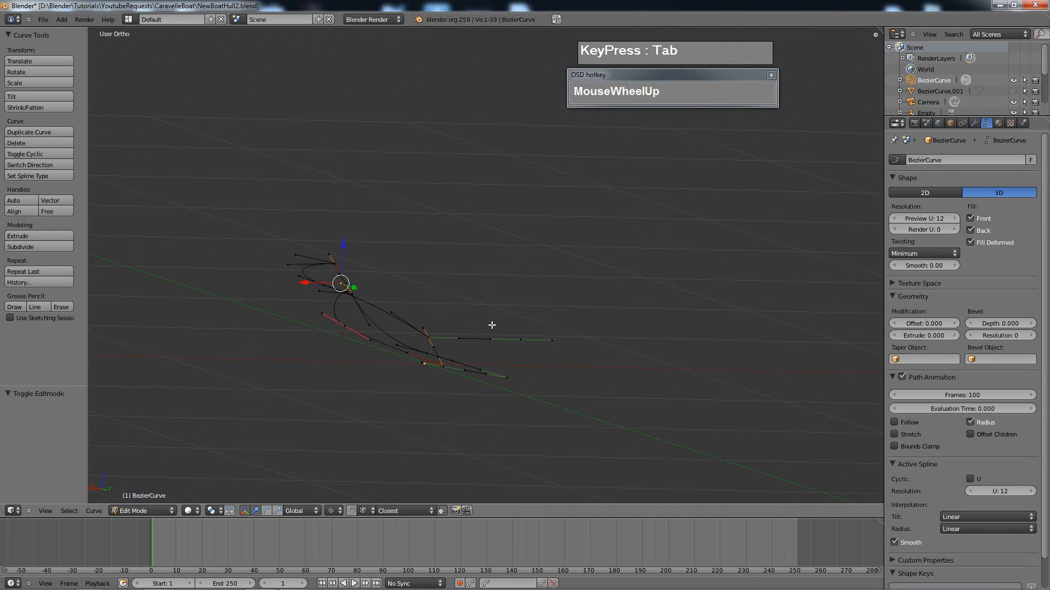
{"action": "scroll", "coordinate": [504, 342], "scroll_direction": "down", "scroll_amount": 2}
{"action": "middle_click_drag", "start_coordinate": [470, 393], "coordinate": [417, 339], "text": "shift"}
{"action": "middle_click_drag", "start_coordinate": [604, 429], "coordinate": [637, 368], "text": "shift"}
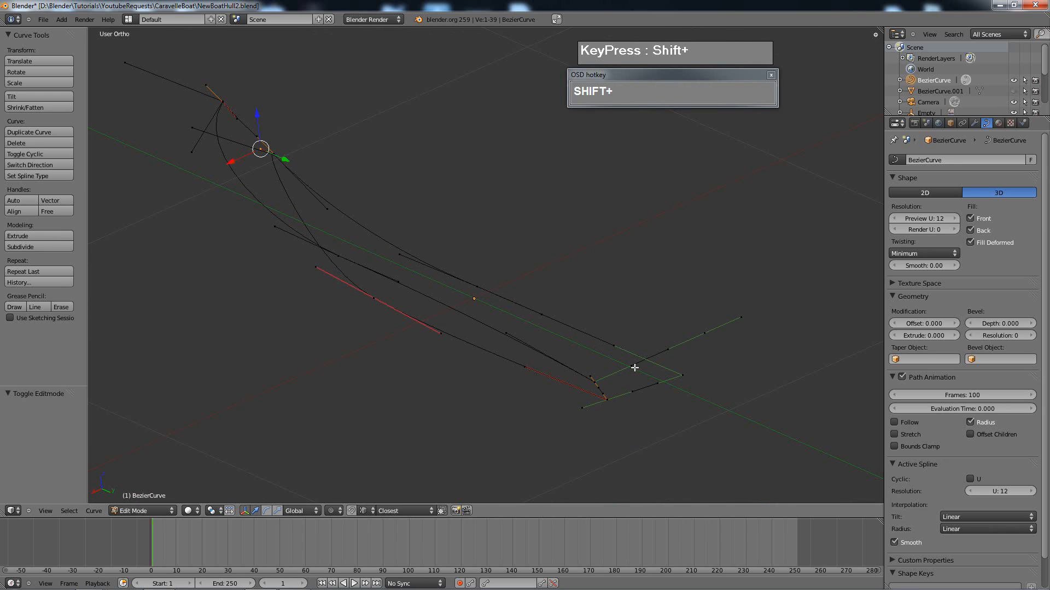
{"action": "scroll", "coordinate": [490, 368], "scroll_direction": "down", "scroll_amount": 2}
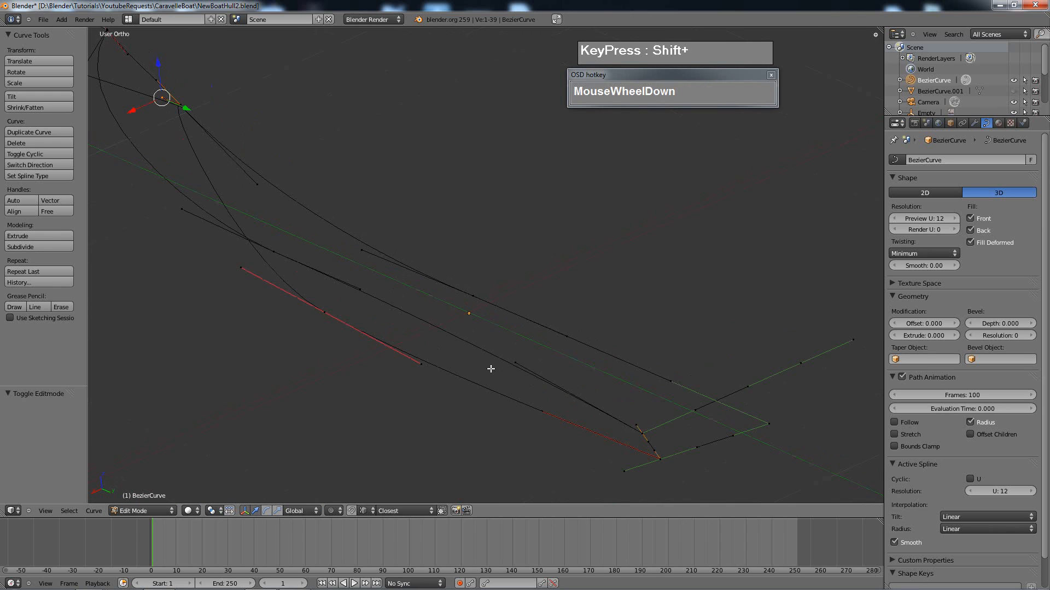
- Start a new Blender file and delete the default cube from the scene
{"action": "left_click", "coordinate": [43, 19]}
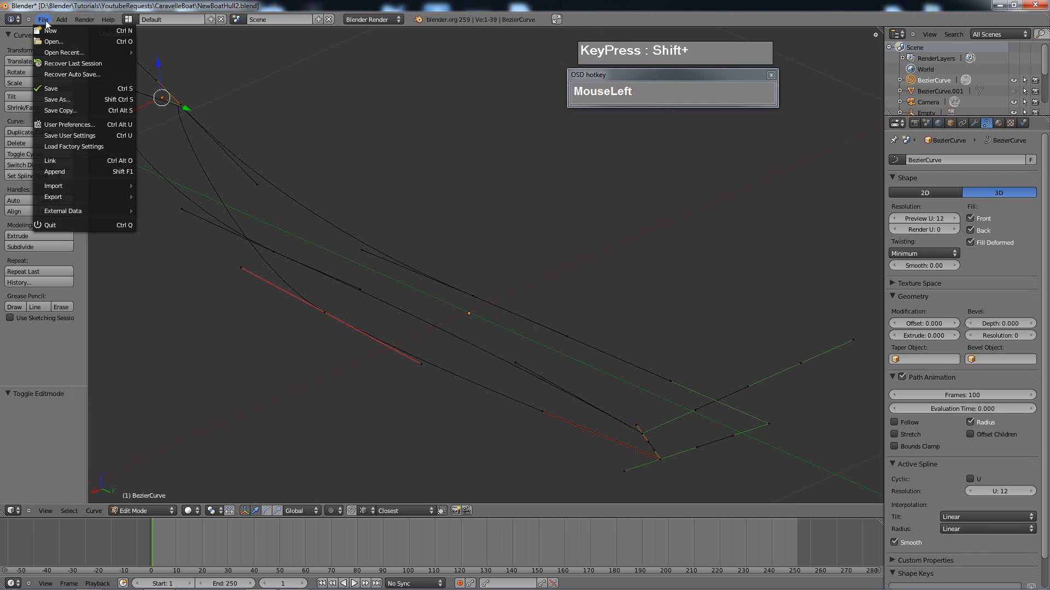
{"action": "left_click", "coordinate": [54, 35]}
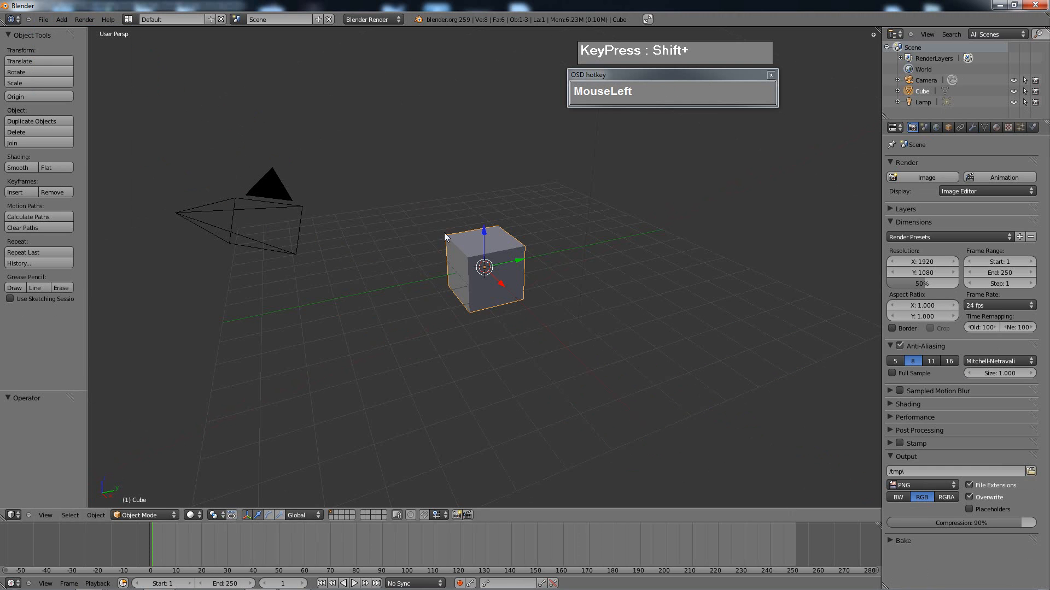
{"action": "key", "text": "x"}
{"action": "left_click", "coordinate": [527, 264]}
{"action": "scroll", "coordinate": [525, 271], "scroll_direction": "up", "scroll_amount": 3}
{"action": "scroll", "coordinate": [524, 274], "scroll_direction": "down", "scroll_amount": 2}
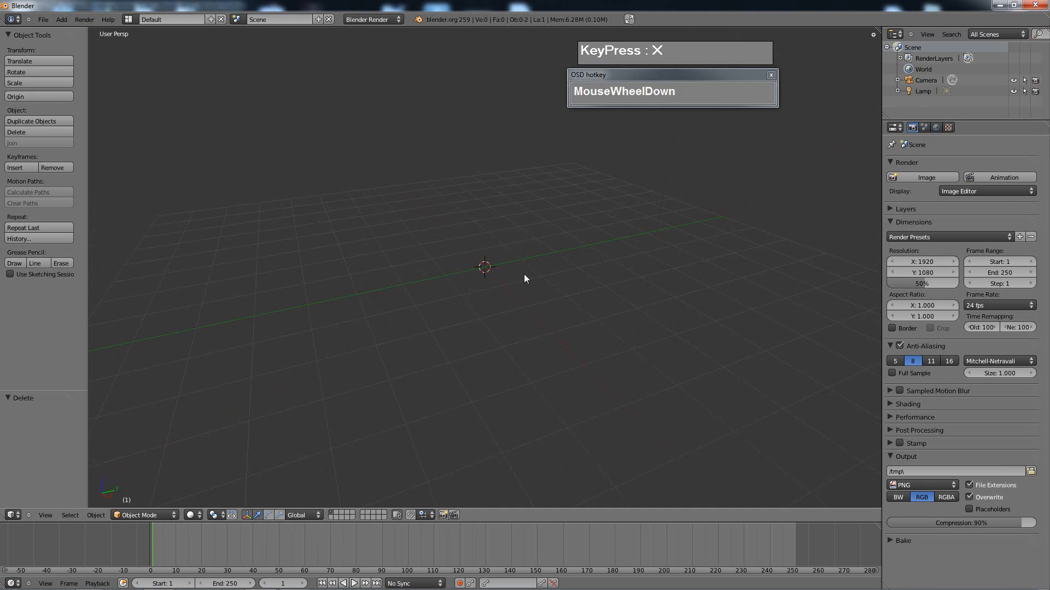
{"action": "scroll", "coordinate": [524, 274], "scroll_direction": "down", "scroll_amount": 2}
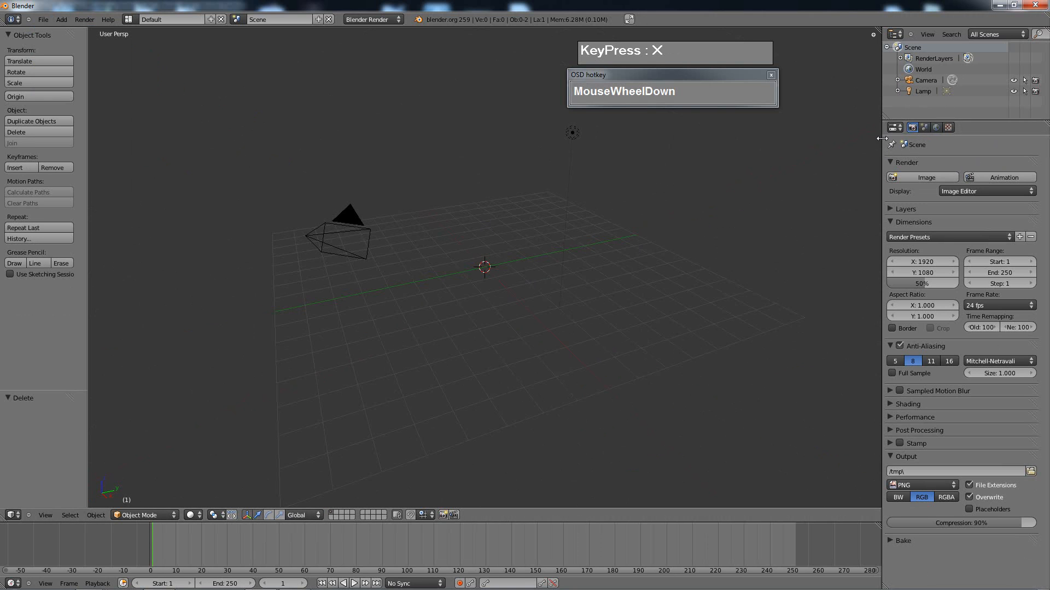
- Widen the properties area, add an Empty at the origin and set its display type to Image
{"action": "left_click_drag", "start_coordinate": [881, 139], "coordinate": [857, 137]}
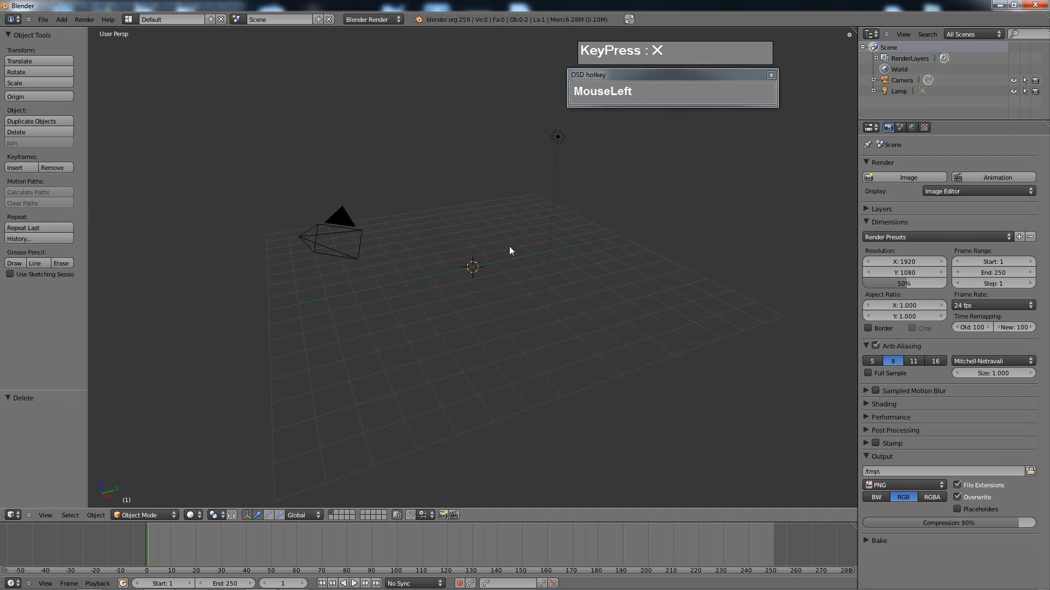
{"action": "key", "text": "shift+a"}
{"action": "left_click", "coordinate": [470, 326]}
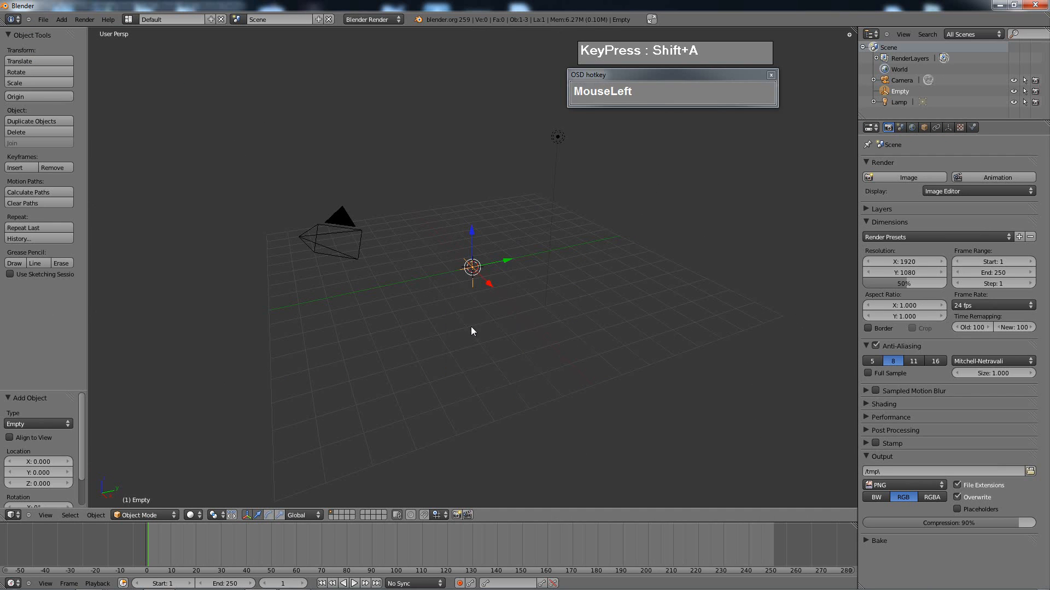
{"action": "scroll", "coordinate": [495, 286], "scroll_direction": "up", "scroll_amount": 3}
{"action": "scroll", "coordinate": [499, 285], "scroll_direction": "down", "scroll_amount": 1}
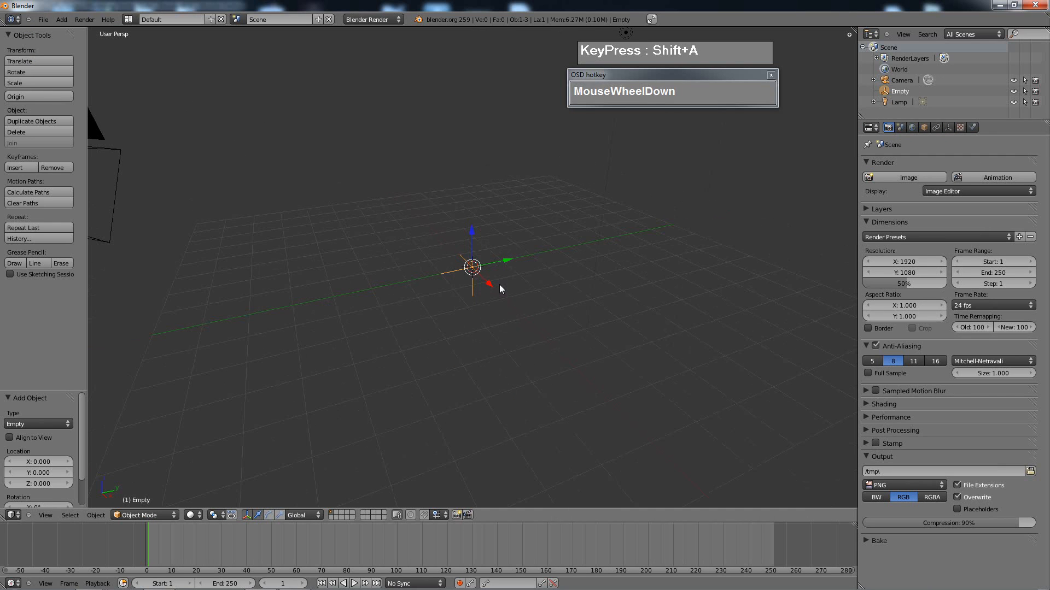
{"action": "left_click", "coordinate": [947, 126]}
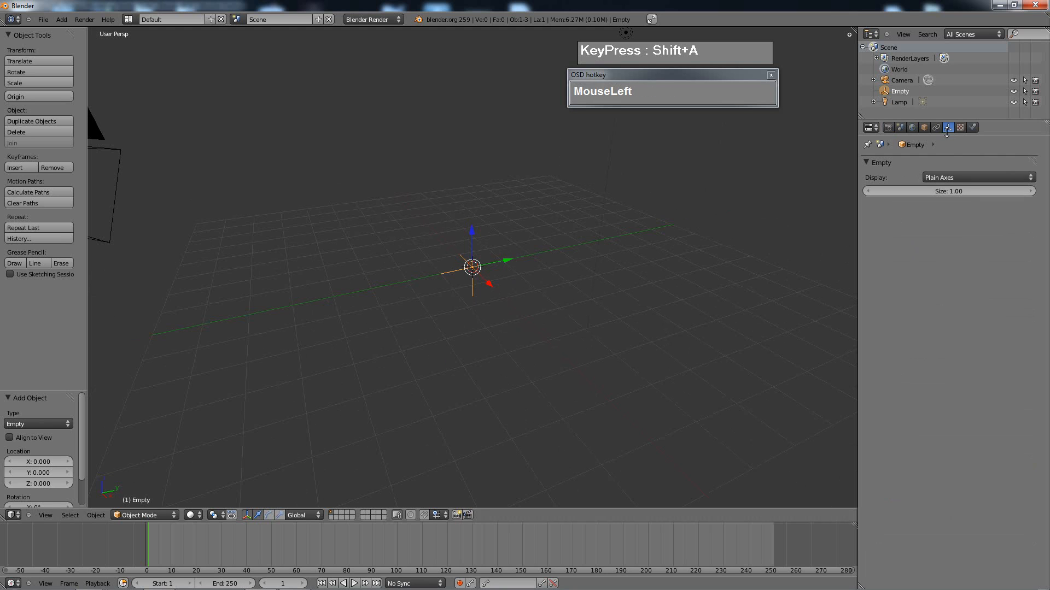
{"action": "left_click", "coordinate": [952, 177]}
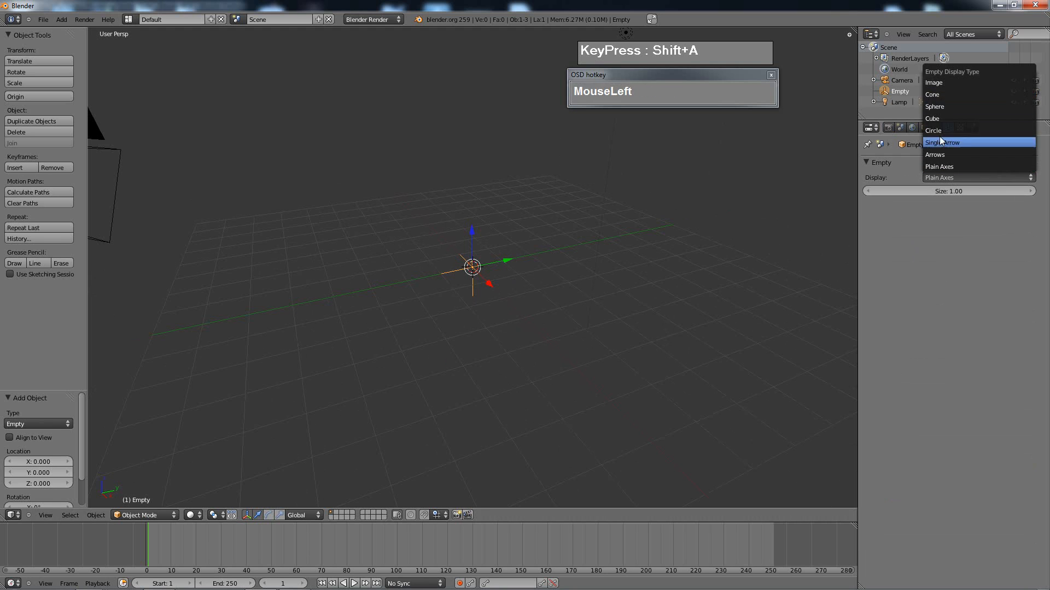
{"action": "left_click", "coordinate": [940, 81]}
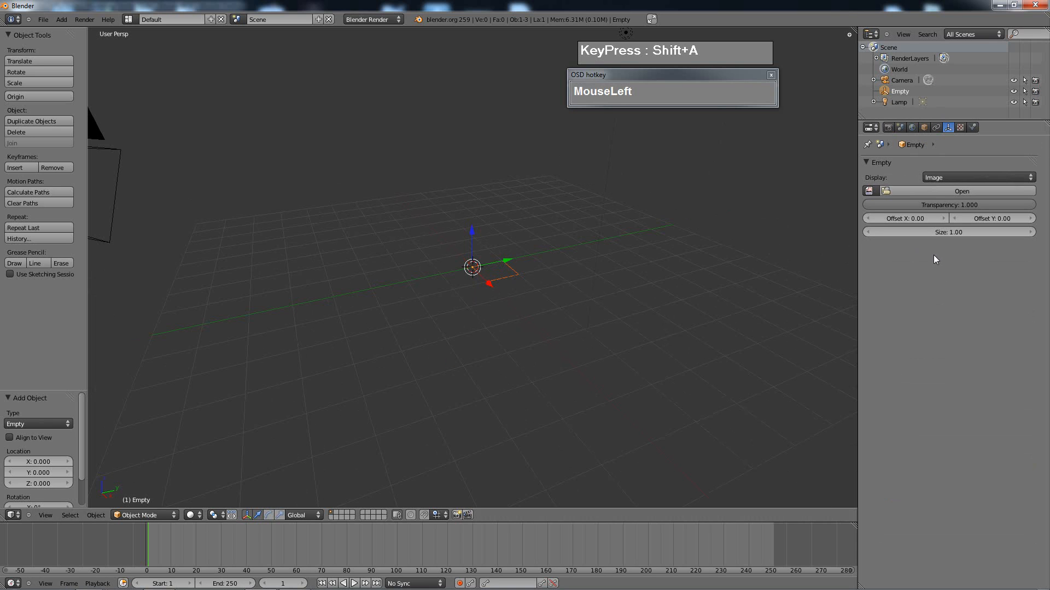
- Load IMG_0049-1.jpg from D:\Blender\Tutorials\YoutubeRequests\CaravelleBoat as the Empty's image
{"action": "left_click", "coordinate": [937, 191]}
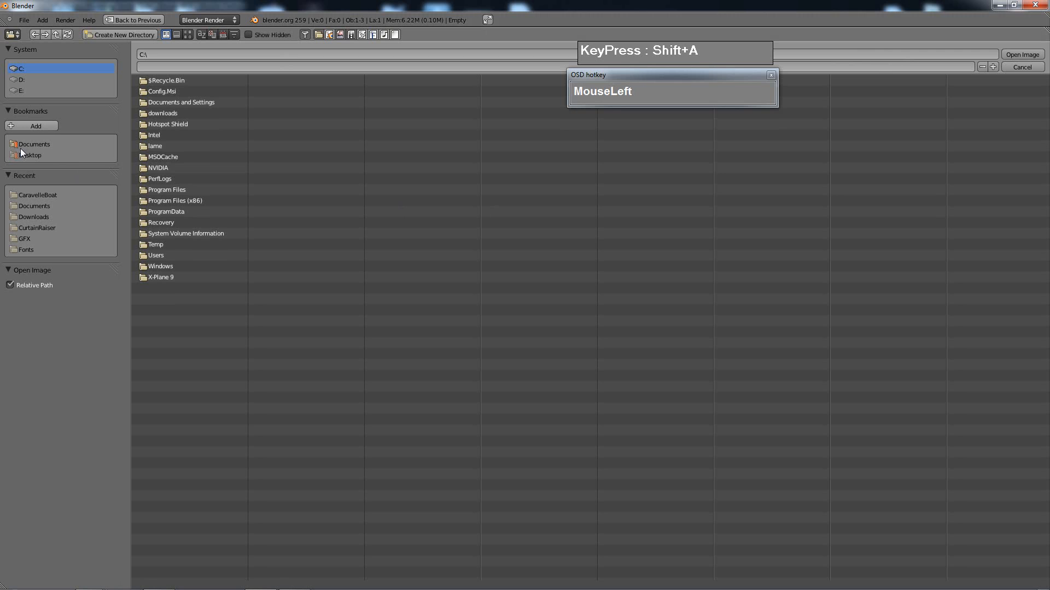
{"action": "left_click", "coordinate": [20, 80]}
{"action": "left_click", "coordinate": [165, 89]}
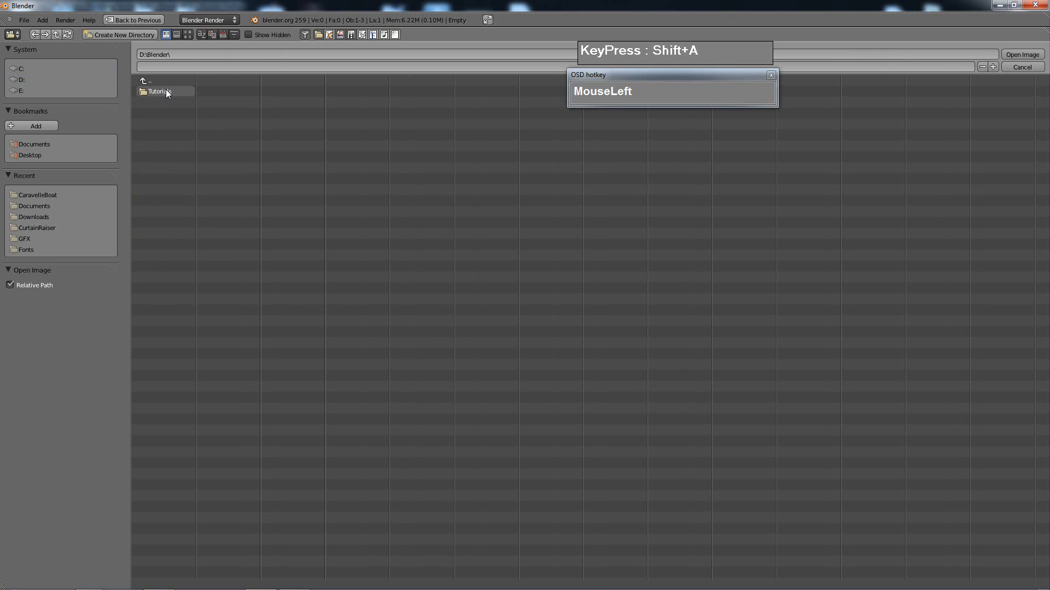
{"action": "left_click", "coordinate": [166, 89]}
{"action": "left_click", "coordinate": [163, 113]}
{"action": "left_click", "coordinate": [165, 91]}
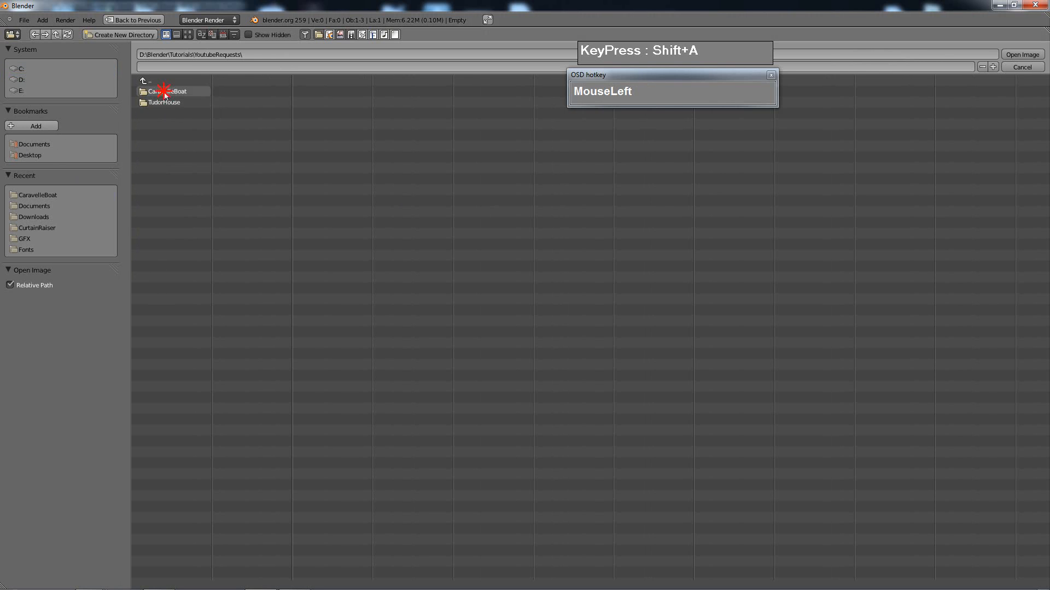
{"action": "left_click", "coordinate": [166, 212]}
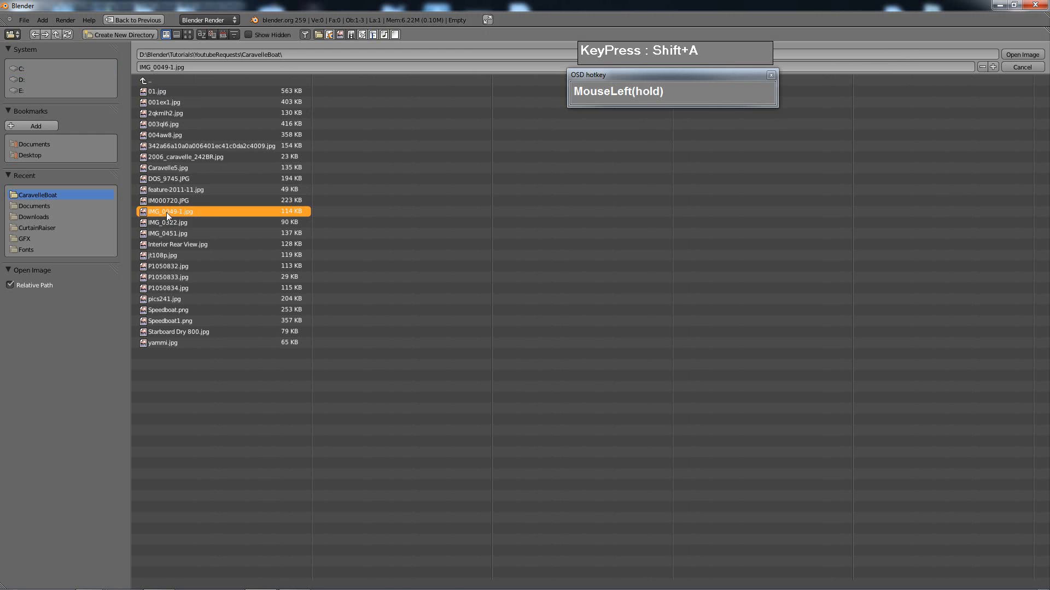
{"action": "double_click", "coordinate": [166, 211]}
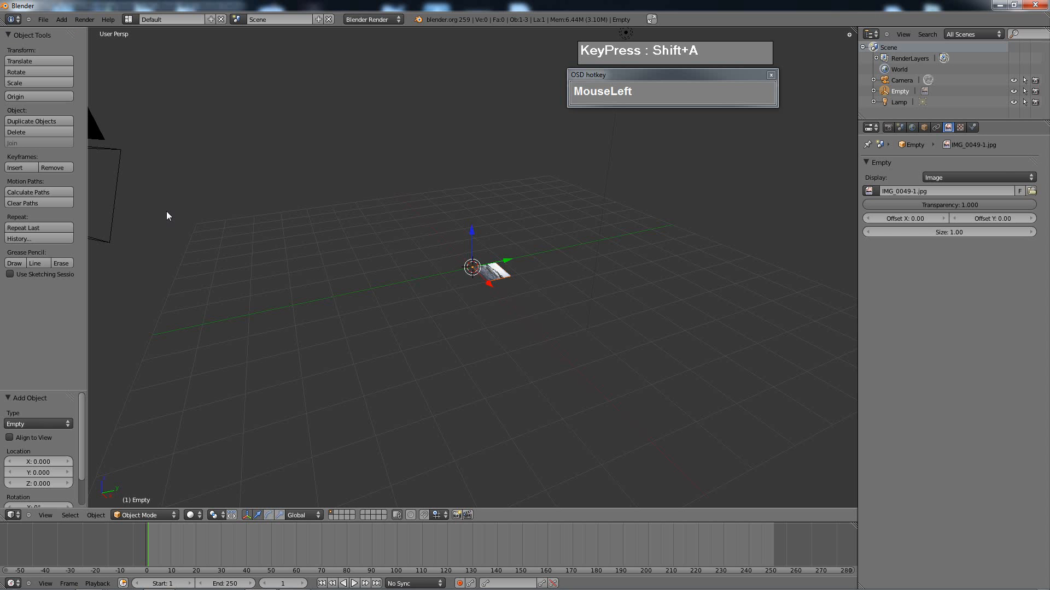
- Rotate the image Empty 90° about the global X axis so the photo stands upright
{"action": "scroll", "coordinate": [488, 281], "scroll_direction": "up", "scroll_amount": 6}
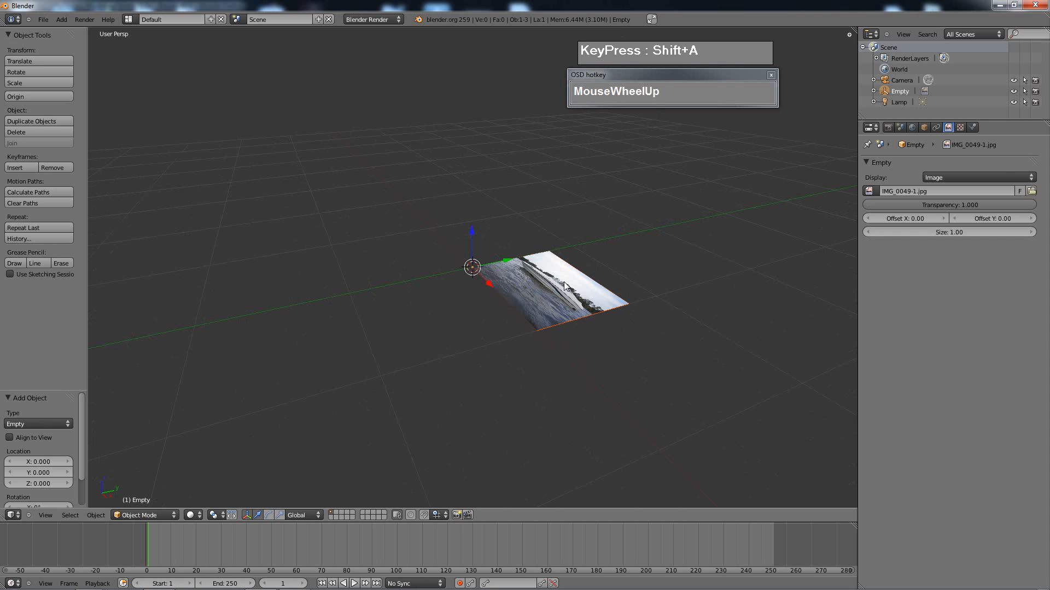
{"action": "scroll", "coordinate": [550, 280], "scroll_direction": "down", "scroll_amount": 3}
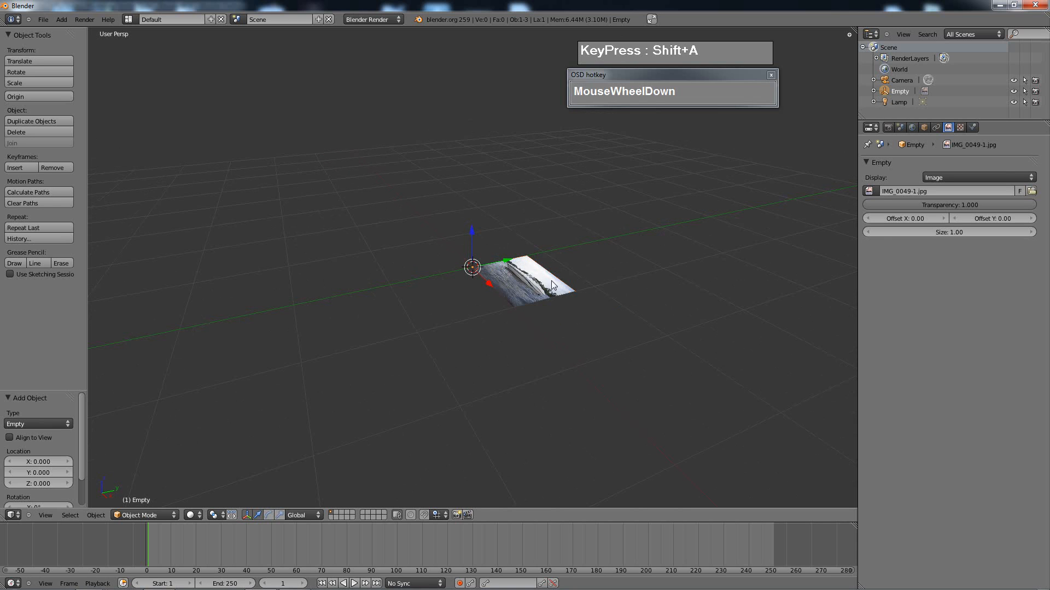
{"action": "key", "text": "r"}
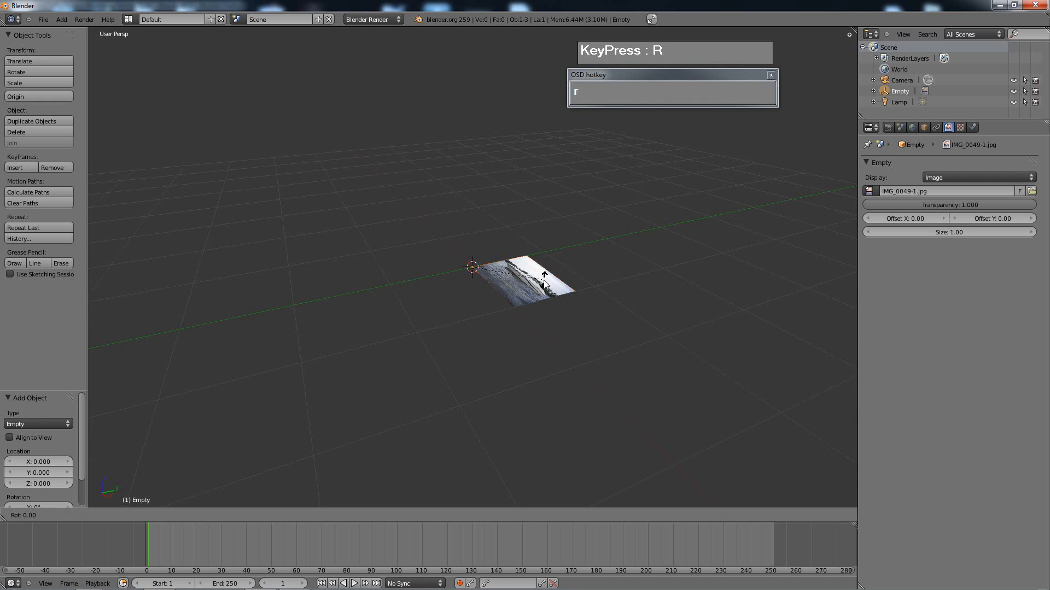
{"action": "key", "text": "x"}
{"action": "key", "text": "9"}
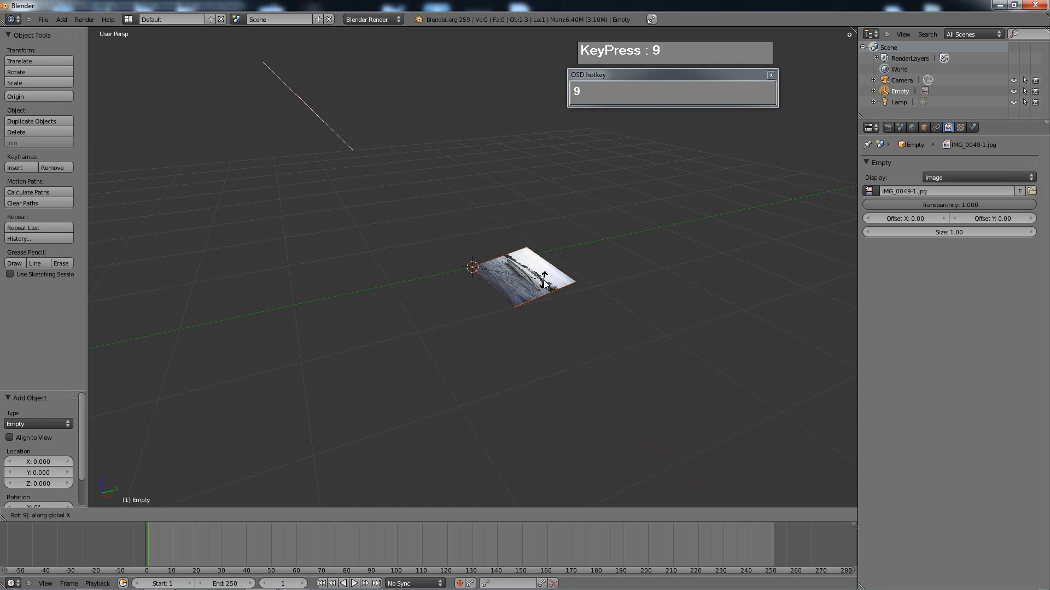
{"action": "key", "text": "0"}
{"action": "left_click", "coordinate": [544, 283]}
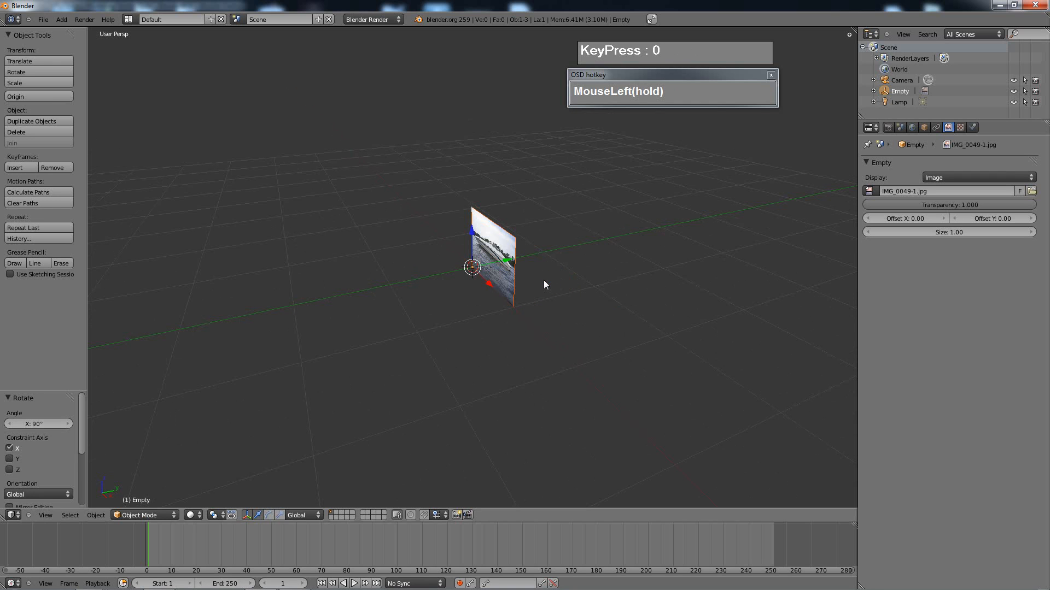
- Rotate the image Empty 90° about the global Z axis and face it in the right orthographic view
{"action": "middle_click_drag", "start_coordinate": [533, 320], "coordinate": [641, 274]}
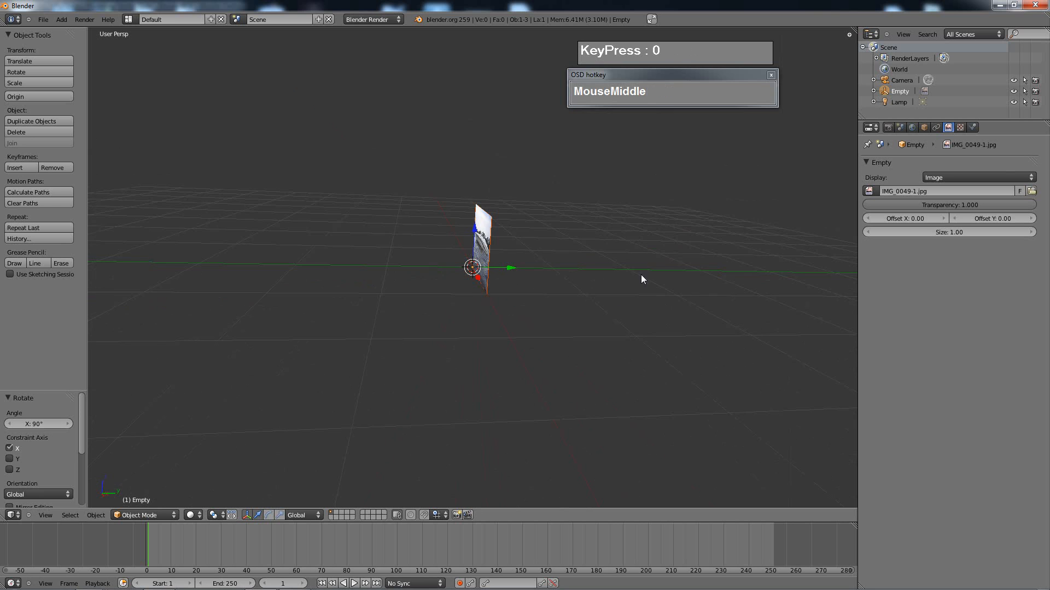
{"action": "key", "text": "r"}
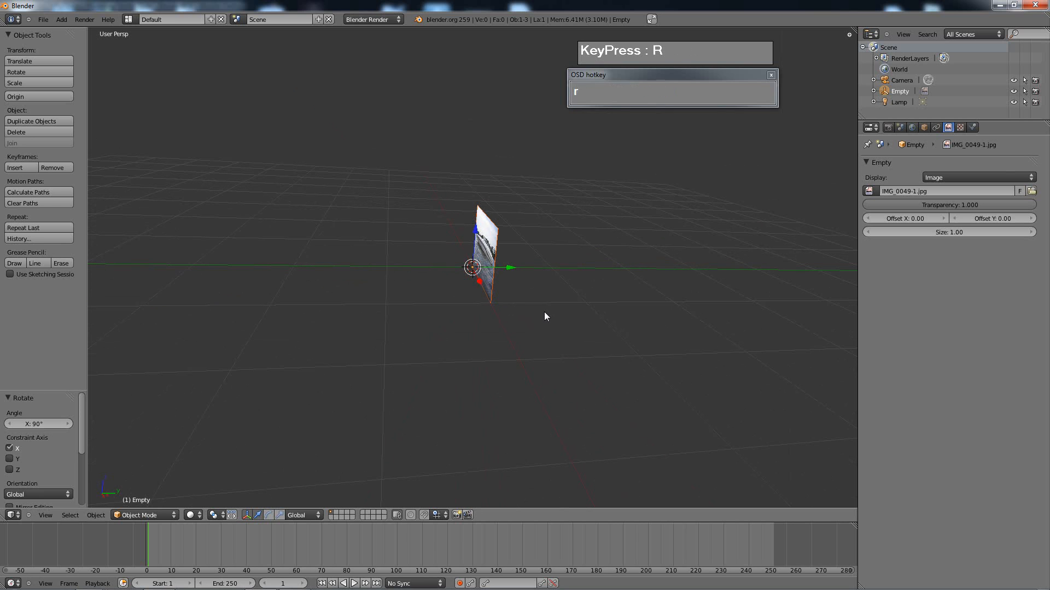
{"action": "key", "text": "z"}
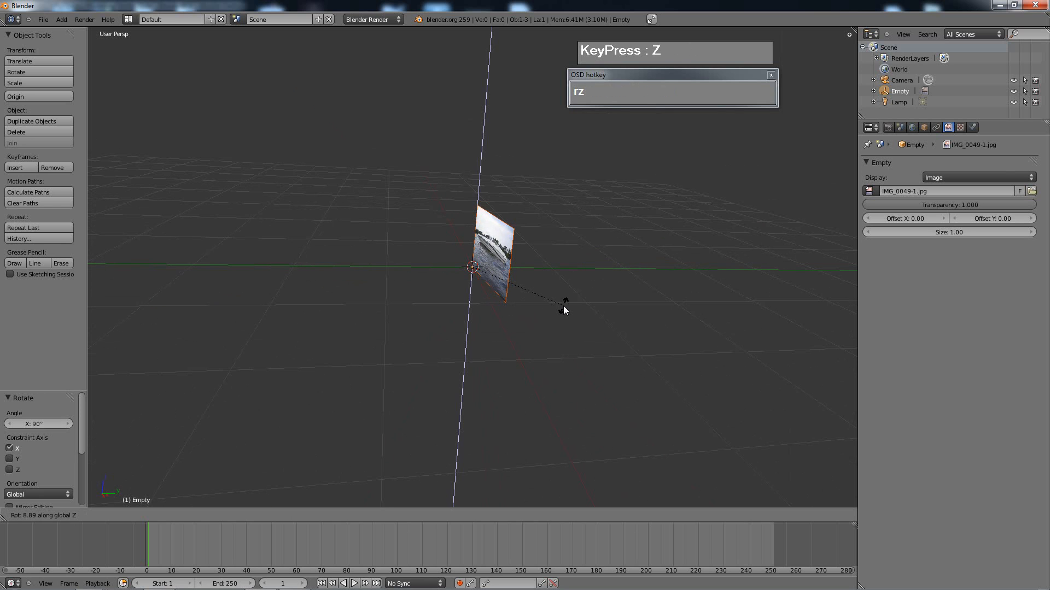
{"action": "key", "text": "KP_0"}
{"action": "key", "text": "KP_Enter"}
{"action": "middle_click_drag", "start_coordinate": [587, 290], "coordinate": [594, 317], "text": "shift"}
{"action": "key", "text": "KP_3"}
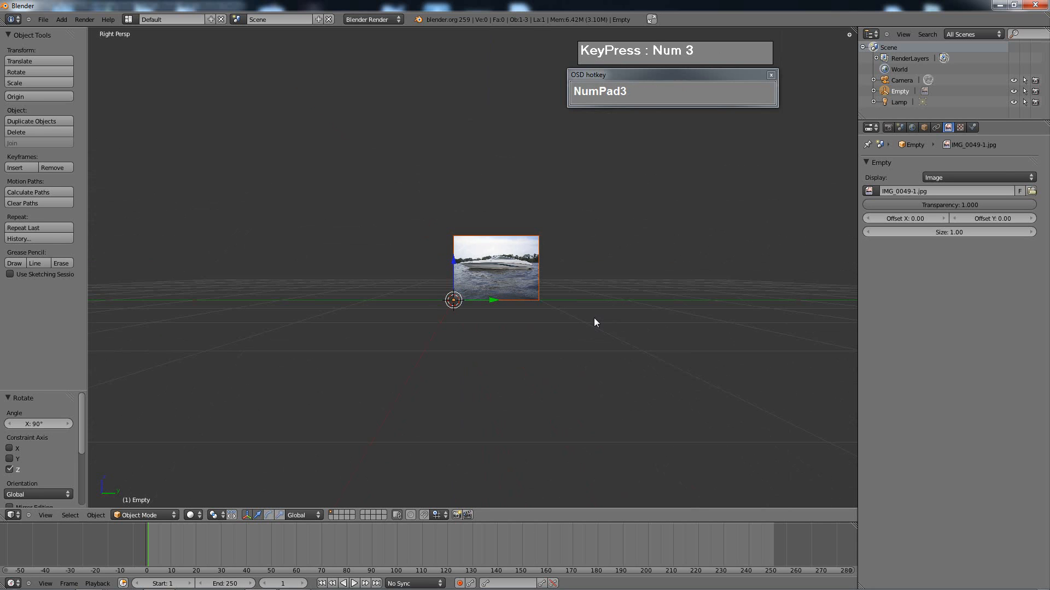
{"action": "key", "text": "KP_5"}
{"action": "scroll", "coordinate": [595, 322], "scroll_direction": "up", "scroll_amount": 3}
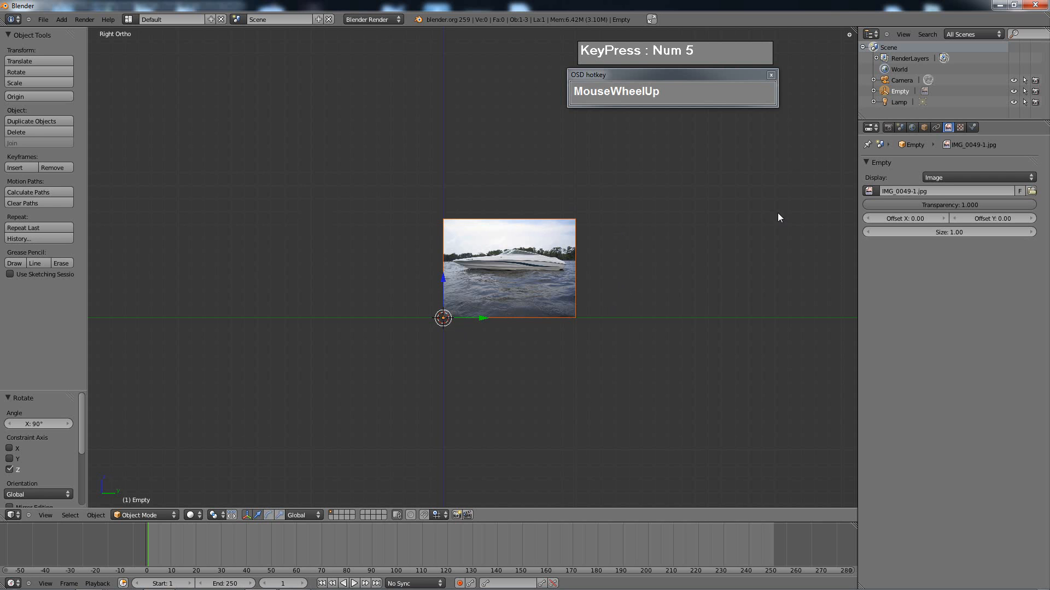
- Enlarge the boat reference image's display size to about 6.78
{"action": "left_click", "coordinate": [1001, 235]}
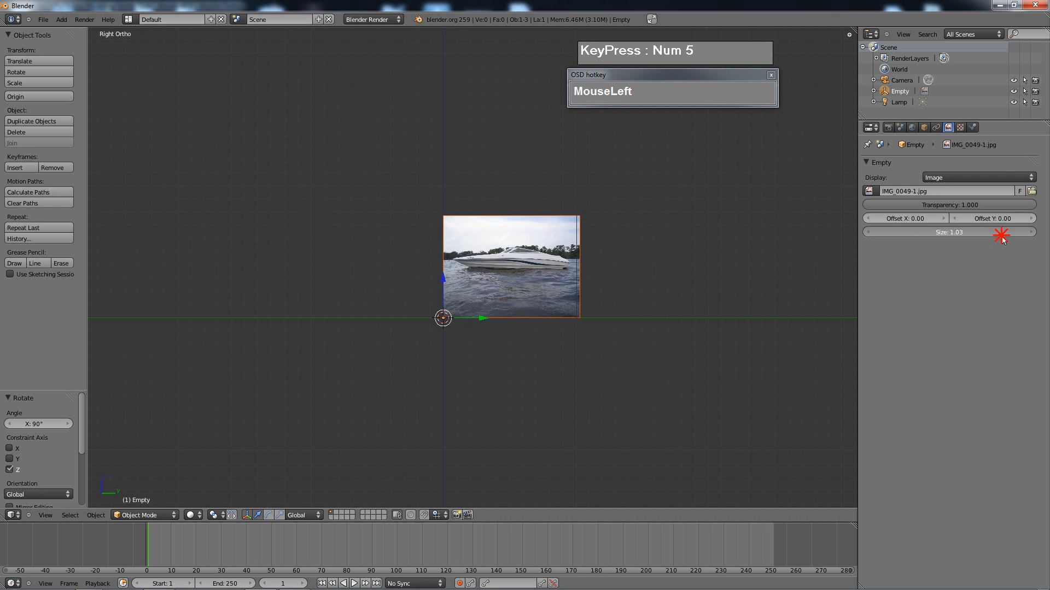
{"action": "left_click_drag", "start_coordinate": [1001, 235], "coordinate": [1049, 233]}
{"action": "scroll", "coordinate": [567, 241], "scroll_direction": "down", "scroll_amount": 7}
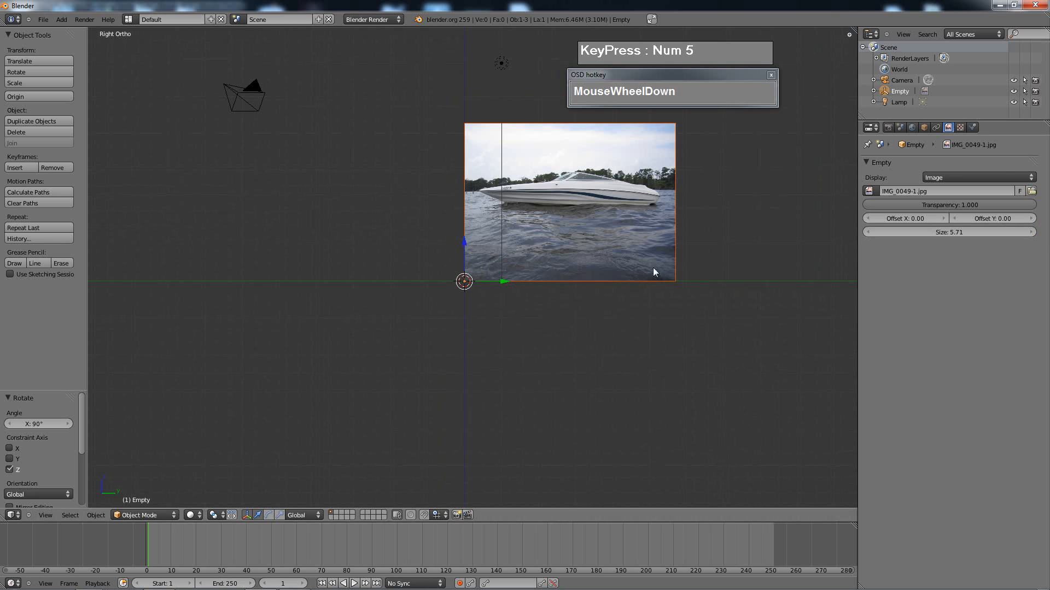
{"action": "left_click", "coordinate": [1024, 230]}
{"action": "left_click_drag", "start_coordinate": [1024, 229], "coordinate": [1008, 252]}
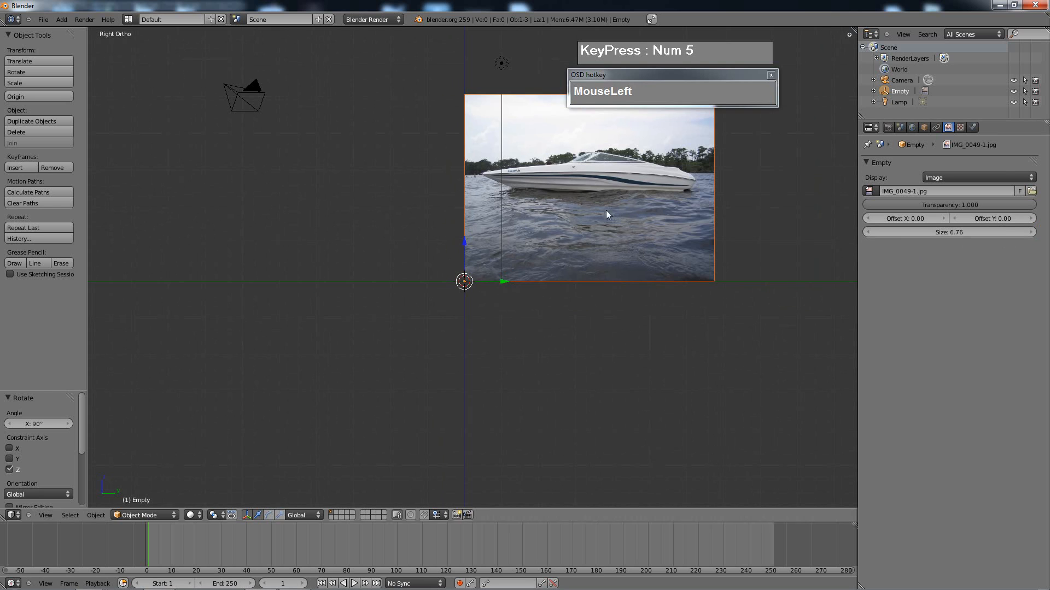
{"action": "key", "text": "s"}
{"action": "right_click", "coordinate": [660, 212]}
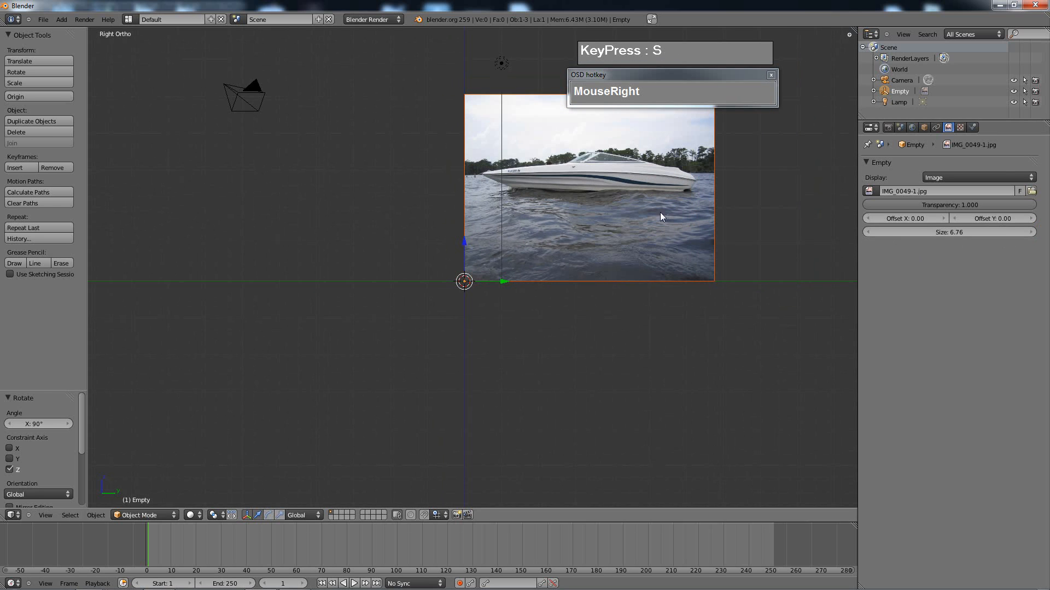
{"action": "left_click_drag", "start_coordinate": [1025, 231], "coordinate": [1041, 234]}
- Set the boat image's size to 10 and move it about -4.775 along Y and -3.489 along Z, centering the boat over the origin
{"action": "left_click", "coordinate": [962, 233]}
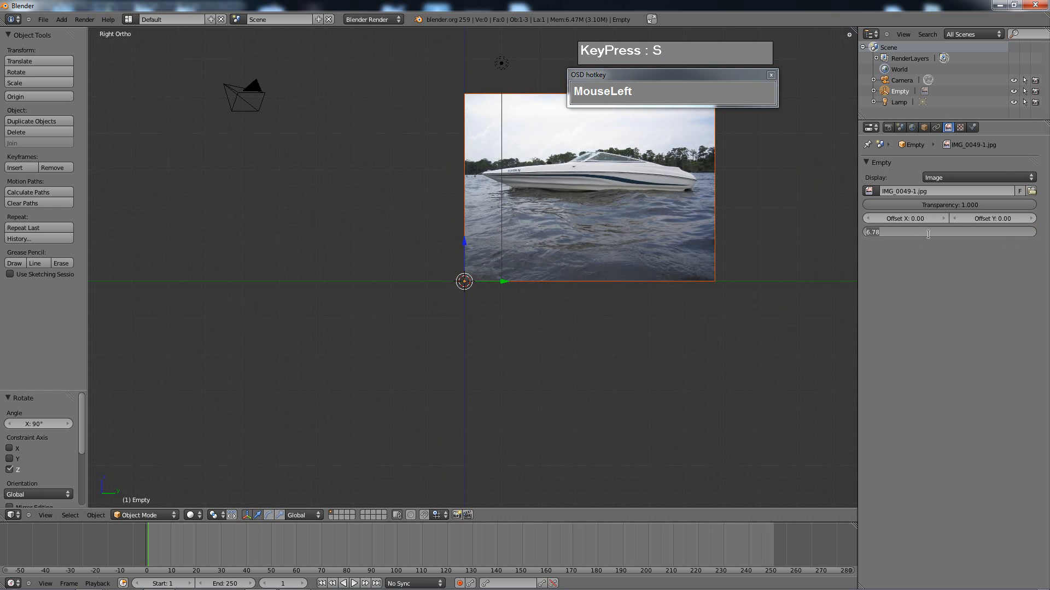
{"action": "type", "text": "10"}
{"action": "key", "text": "KP_Enter"}
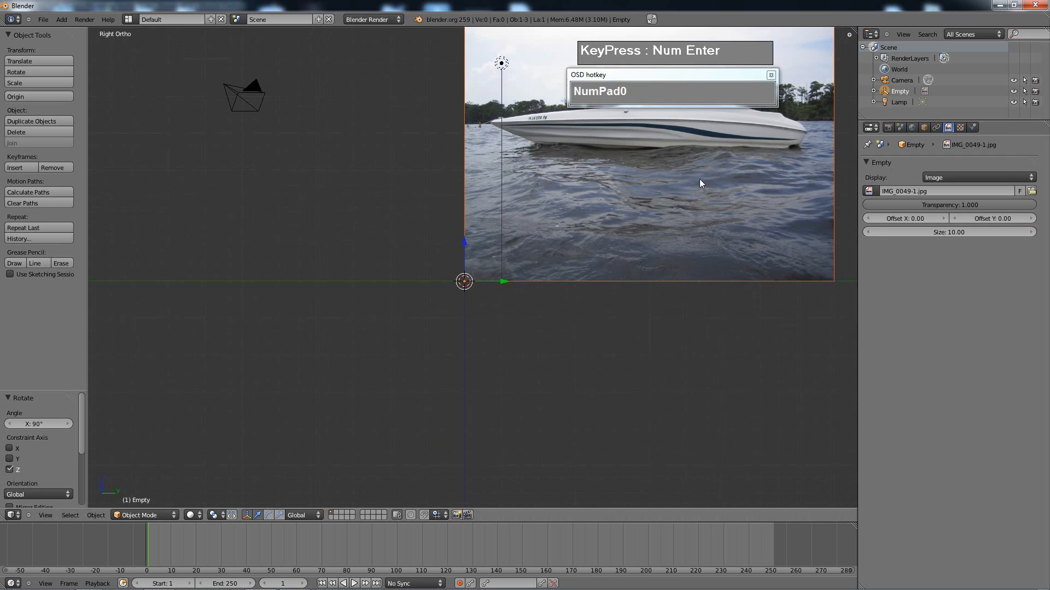
{"action": "key", "text": "g"}
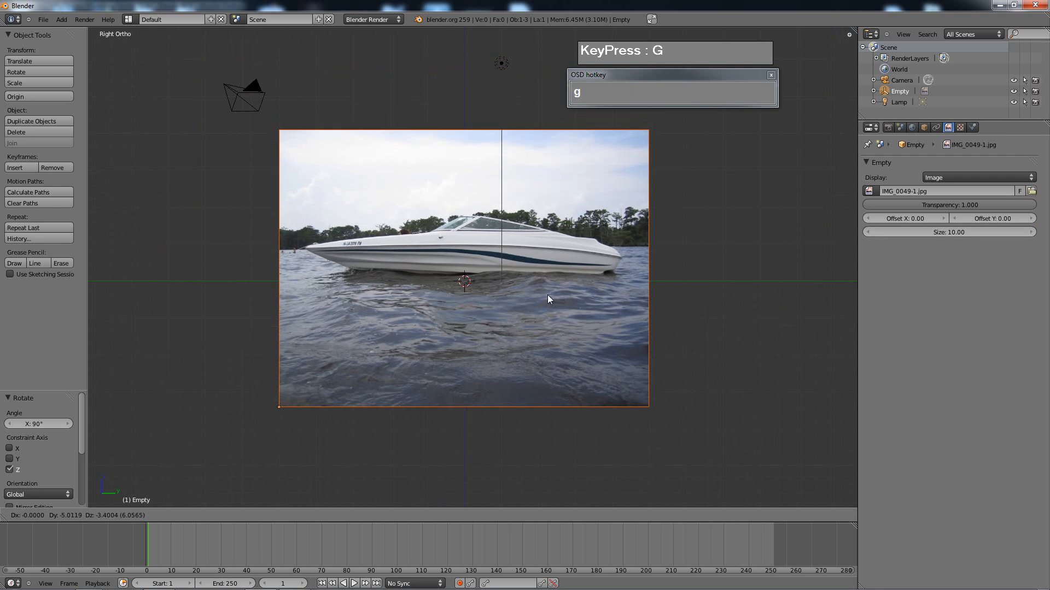
{"action": "left_click", "coordinate": [555, 299]}
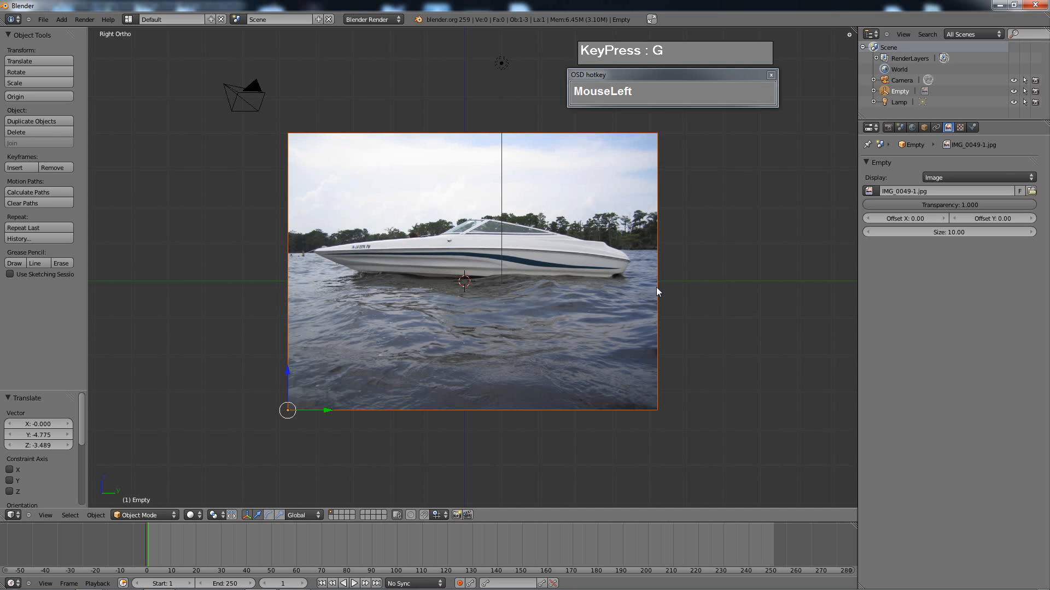
- Set the boat reference image's transparency to about 0.503
{"action": "left_click_drag", "start_coordinate": [990, 206], "coordinate": [1031, 207]}
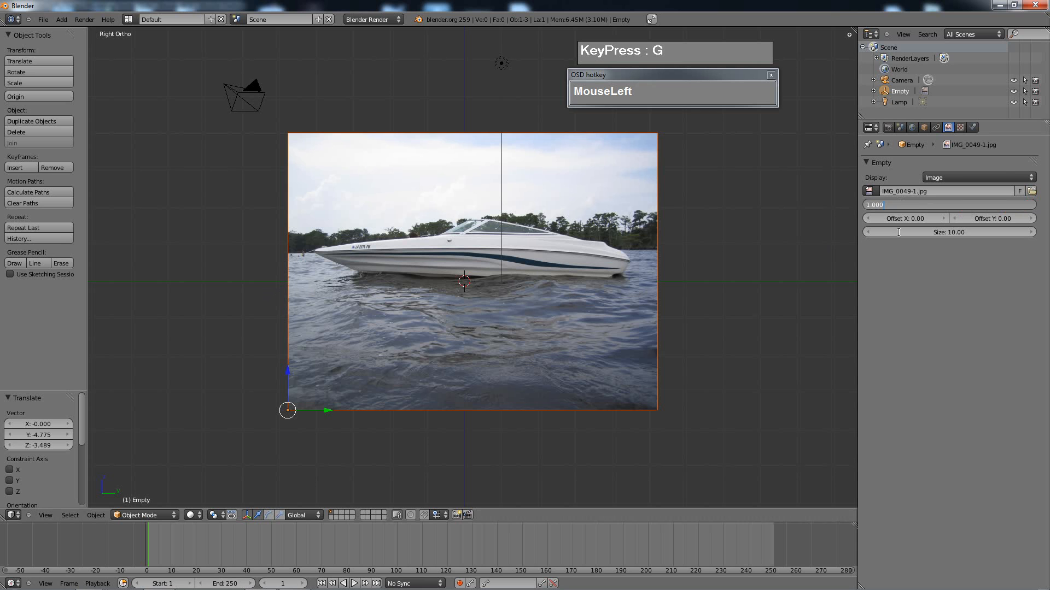
{"action": "left_click", "coordinate": [899, 232]}
{"action": "left_click", "coordinate": [929, 207]}
{"action": "left_click", "coordinate": [930, 283]}
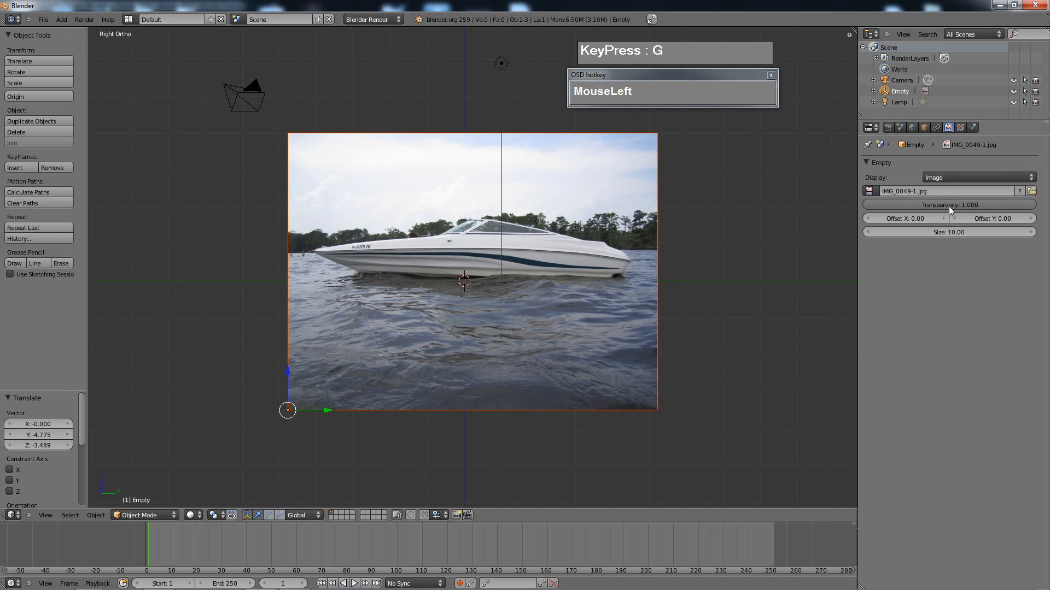
{"action": "left_click_drag", "start_coordinate": [949, 207], "coordinate": [864, 203]}
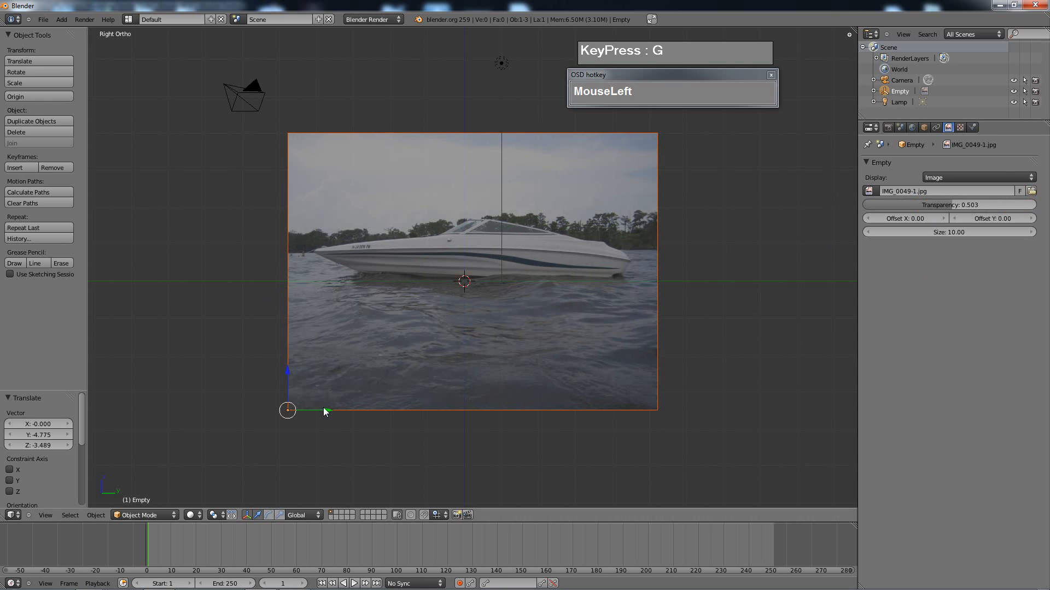
- Shift the boat image about -0.355 along the Y axis to center the hull on the origin
{"action": "left_click_drag", "start_coordinate": [323, 411], "coordinate": [305, 413]}
{"action": "left_click", "coordinate": [273, 377]}
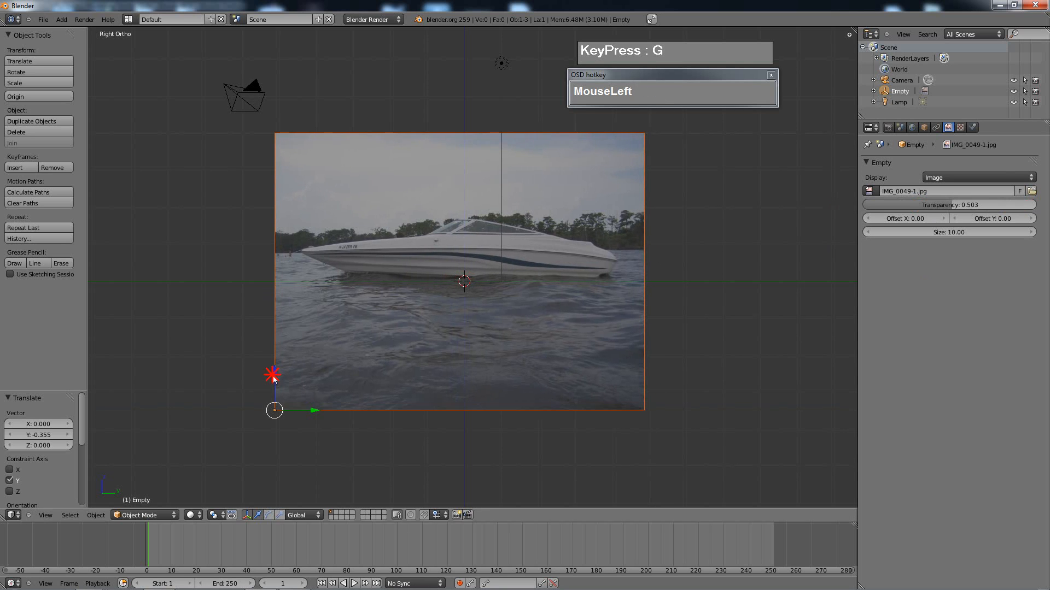
{"action": "left_click_drag", "start_coordinate": [273, 377], "coordinate": [271, 376]}
- Add a Bezier curve at the 3D cursor
{"action": "mouse_move", "coordinate": [466, 326]}
{"action": "middle_mouse_down"}
{"action": "mouse_move", "coordinate": [434, 333]}
{"action": "mouse_move", "coordinate": [632, 344]}
{"action": "mouse_move", "coordinate": [410, 333]}
{"action": "mouse_move", "coordinate": [410, 378]}
{"action": "mouse_move", "coordinate": [488, 309]}
{"action": "mouse_move", "coordinate": [399, 320]}
{"action": "mouse_move", "coordinate": [456, 316]}
{"action": "middle_mouse_up"}
{"action": "key", "text": "KP_3"}
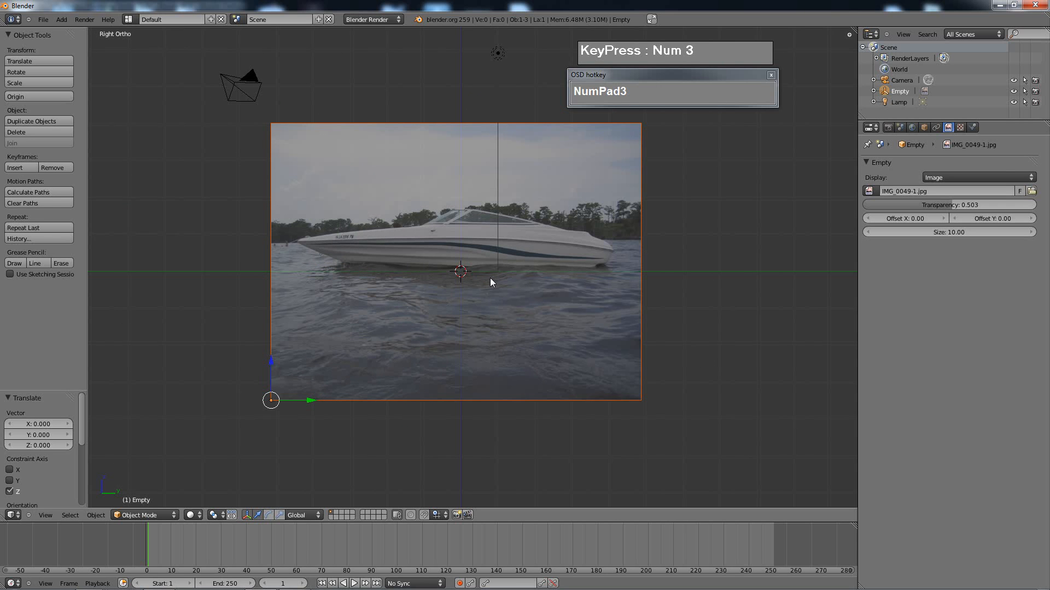
{"action": "middle_click_drag", "start_coordinate": [502, 300], "coordinate": [470, 312]}
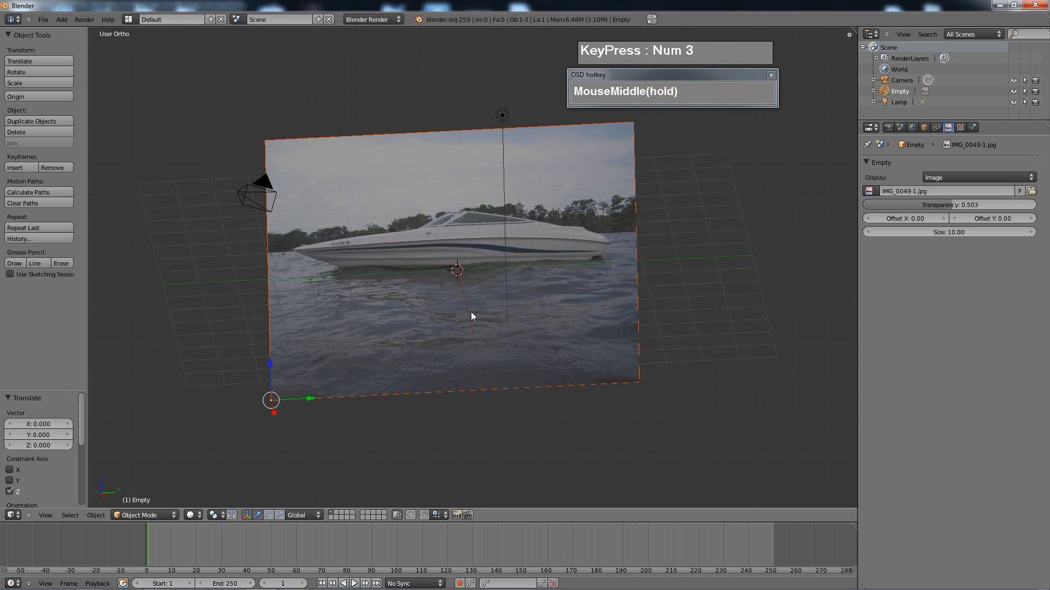
{"action": "key", "text": "shift+a"}
{"action": "mouse_move", "coordinate": [478, 179]}
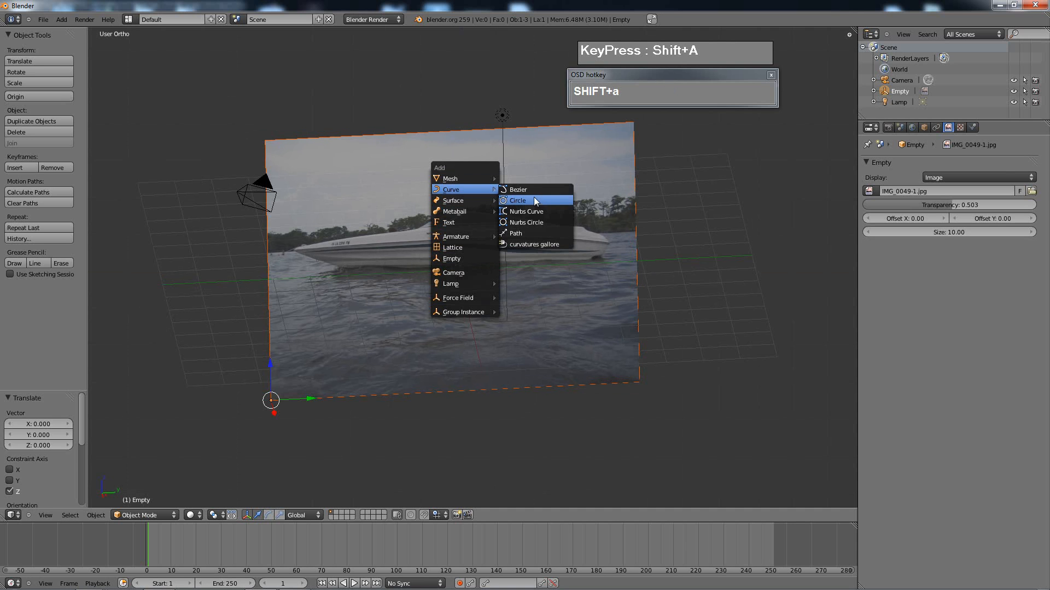
{"action": "left_click", "coordinate": [528, 190]}
- Examine the new Bezier curve's orientation relative to the boat image from several angles
{"action": "key", "text": "KP_3"}
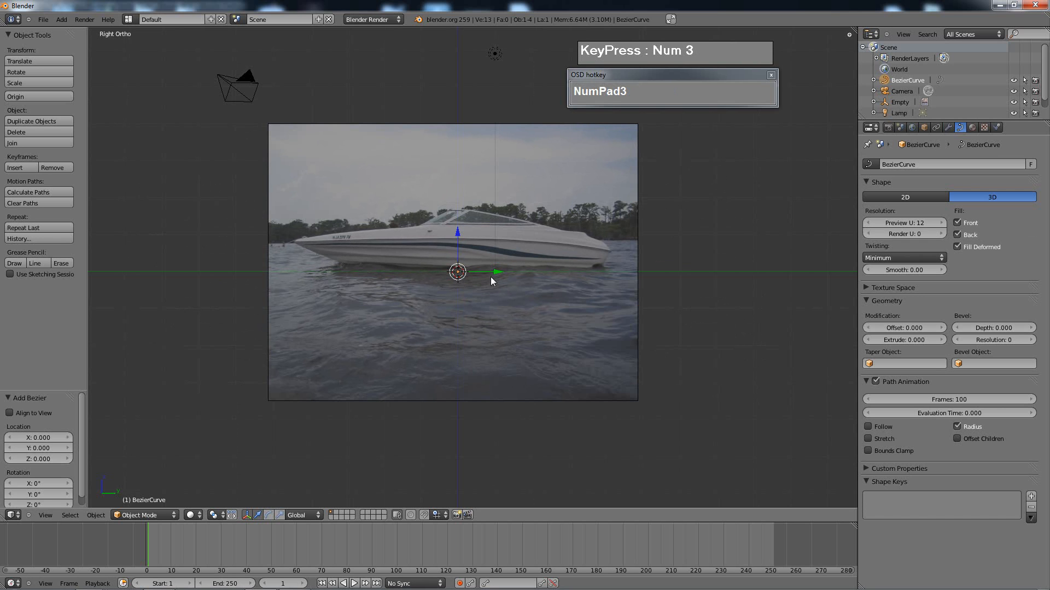
{"action": "middle_click_drag", "start_coordinate": [474, 262], "coordinate": [461, 205]}
{"action": "scroll", "coordinate": [504, 339], "scroll_direction": "down", "scroll_amount": 2}
{"action": "scroll", "coordinate": [473, 331], "scroll_direction": "down", "scroll_amount": 3}
{"action": "middle_click_drag", "start_coordinate": [488, 251], "coordinate": [511, 276]}
{"action": "scroll", "coordinate": [496, 270], "scroll_direction": "up", "scroll_amount": 1}
{"action": "scroll", "coordinate": [496, 270], "scroll_direction": "up", "scroll_amount": 1}
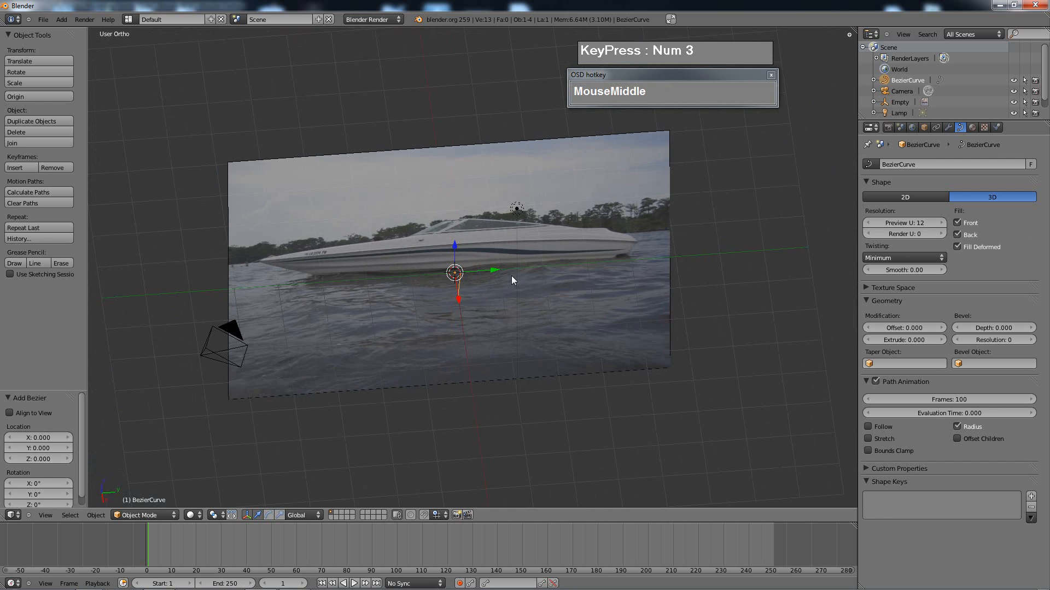
{"action": "middle_click_drag", "start_coordinate": [441, 296], "coordinate": [452, 272]}
{"action": "scroll", "coordinate": [442, 289], "scroll_direction": "up", "scroll_amount": 1}
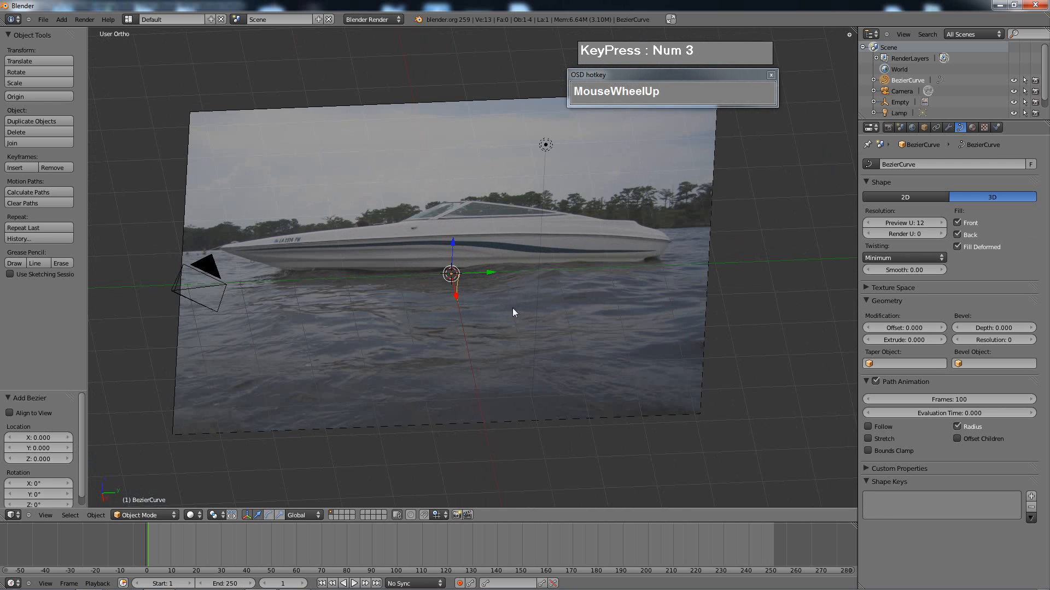
{"action": "middle_click_drag", "start_coordinate": [513, 309], "coordinate": [503, 277]}
{"action": "scroll", "coordinate": [509, 295], "scroll_direction": "up", "scroll_amount": 3}
{"action": "scroll", "coordinate": [510, 295], "scroll_direction": "down", "scroll_amount": 4}
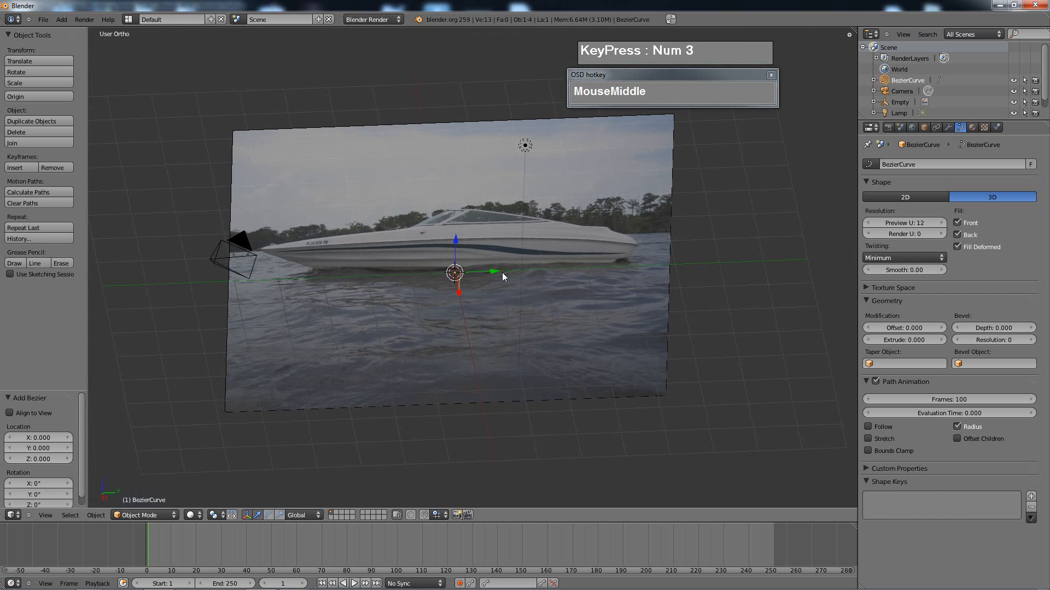
- In the right view, rotate the Bezier curve 90° about the global X axis and check it from the front
{"action": "key", "text": "KP_3"}
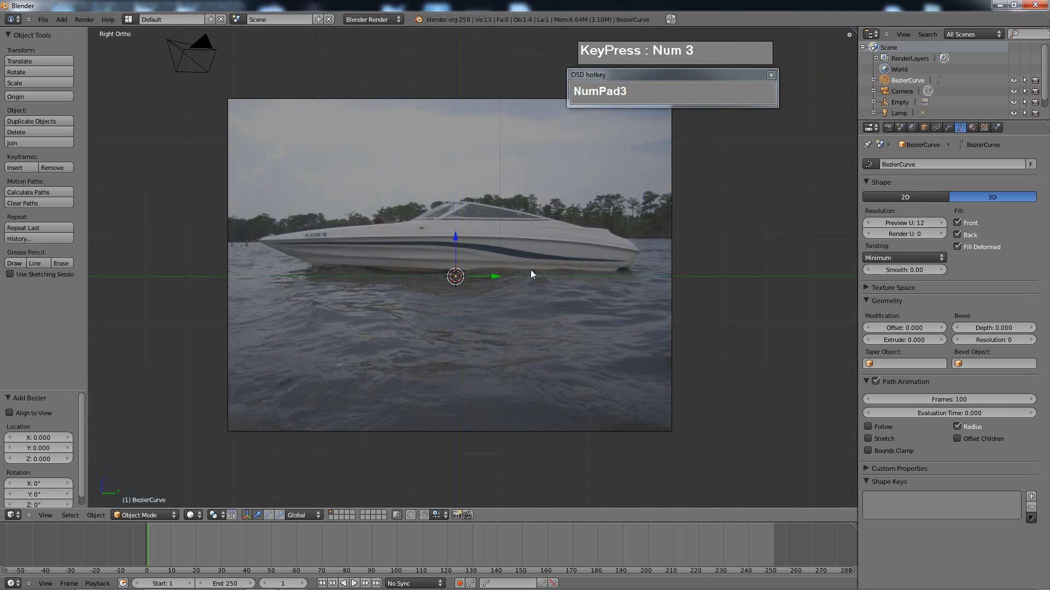
{"action": "key", "text": "r"}
{"action": "key", "text": "x"}
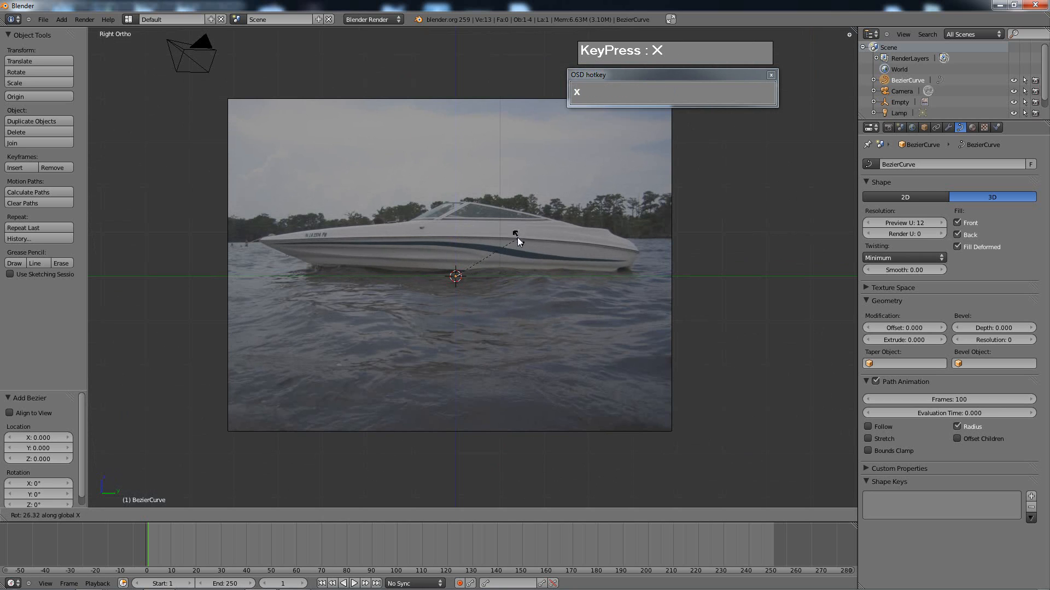
{"action": "key", "text": "KP_Enter"}
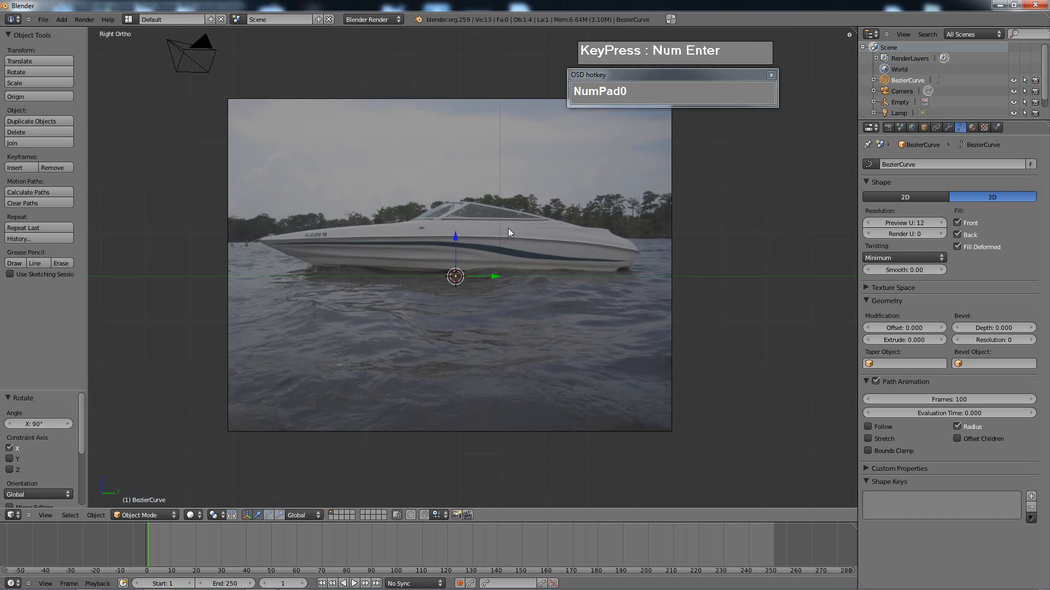
{"action": "key", "text": "KP_1"}
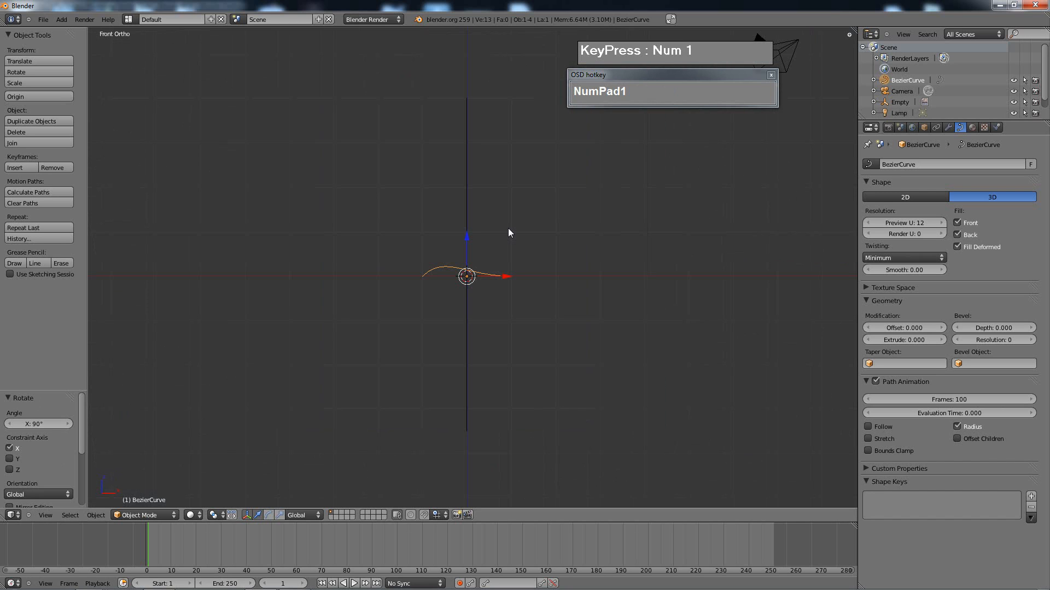
{"action": "key", "text": "KP_3"}
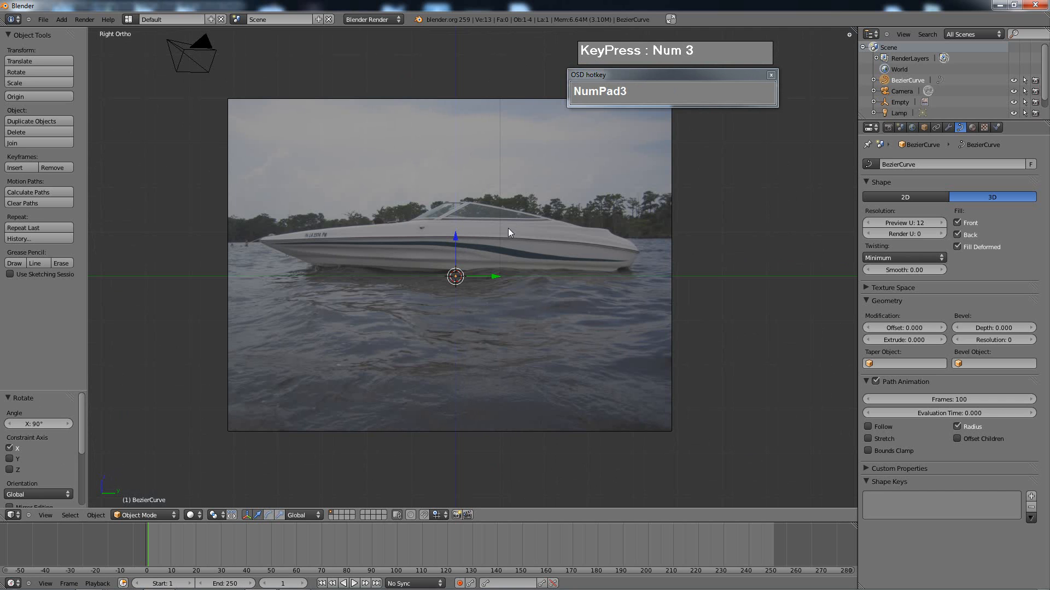
- Rotate the Bezier curve 90° about the global Z axis so it lies in the plane of the boat image
{"action": "key", "text": "r"}
{"action": "key", "text": "z"}
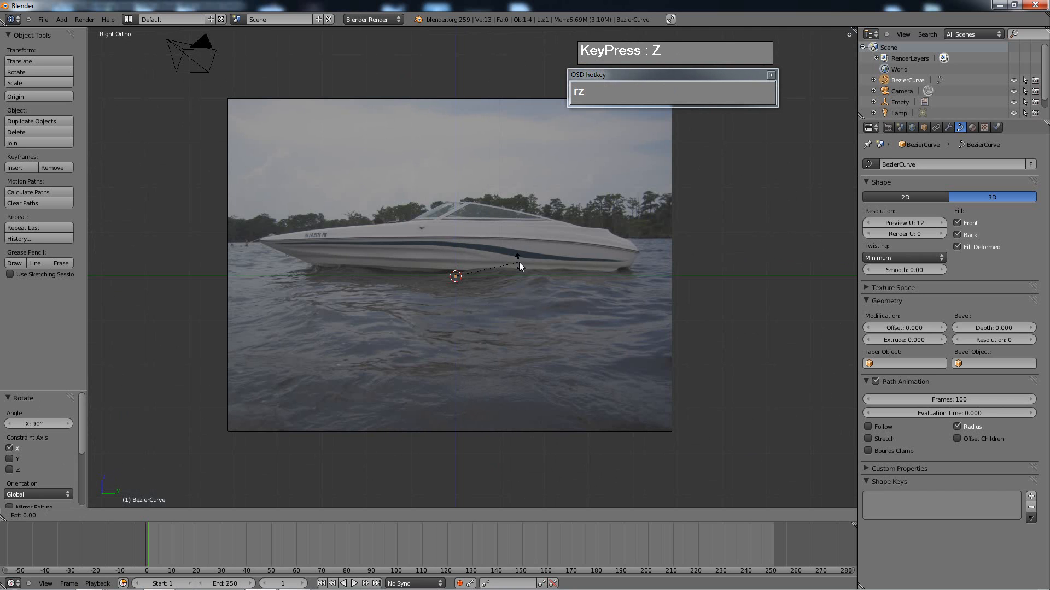
{"action": "key", "text": "9"}
{"action": "key", "text": "0"}
{"action": "key", "text": "Return"}
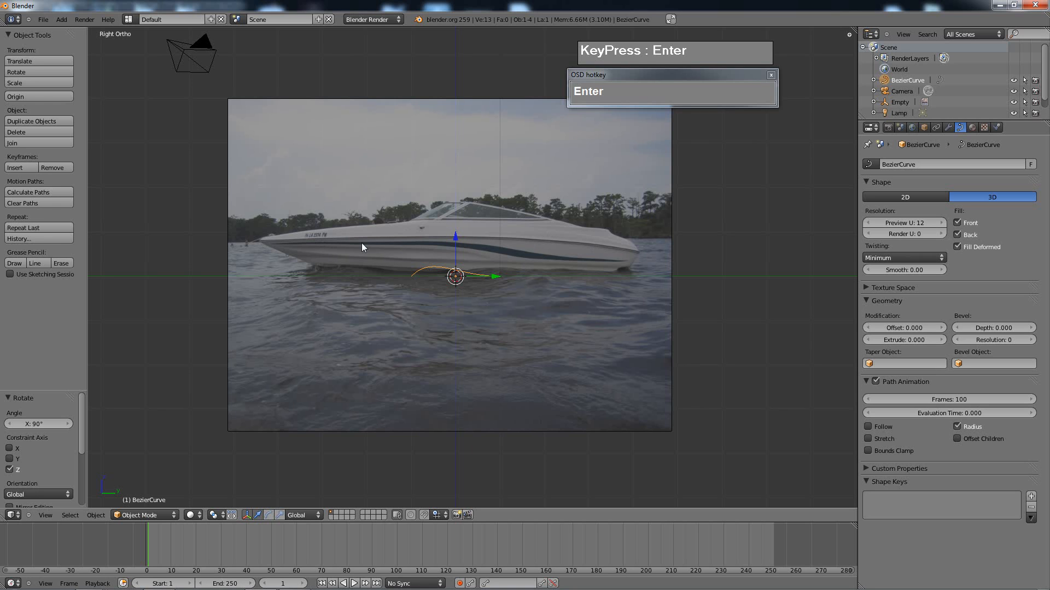
- Enter Edit Mode on the Bezier curve and switch its direction
{"action": "key", "text": "Tab"}
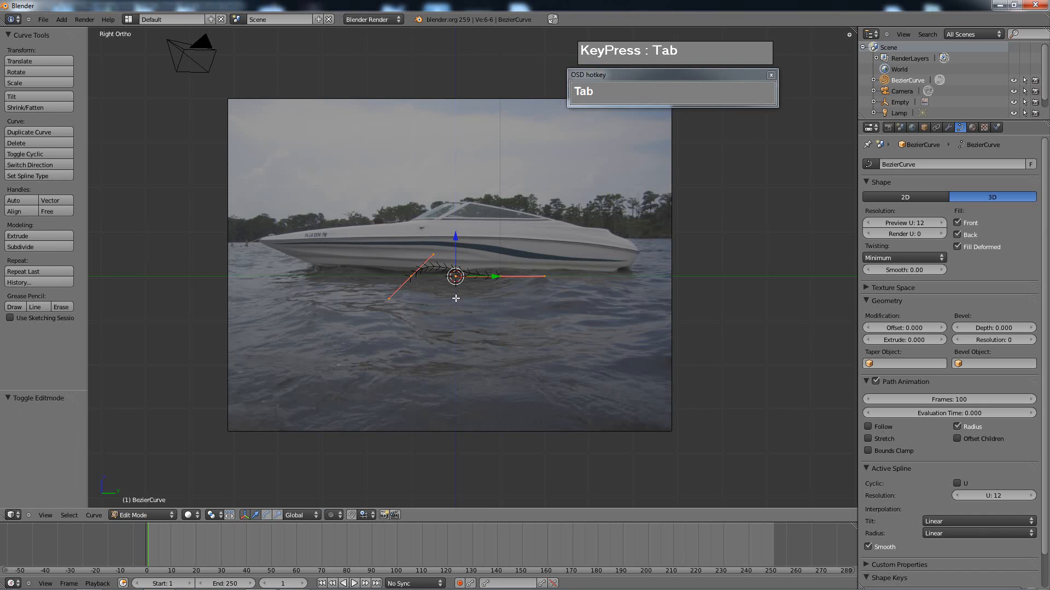
{"action": "scroll", "coordinate": [496, 297], "scroll_direction": "up", "scroll_amount": 3}
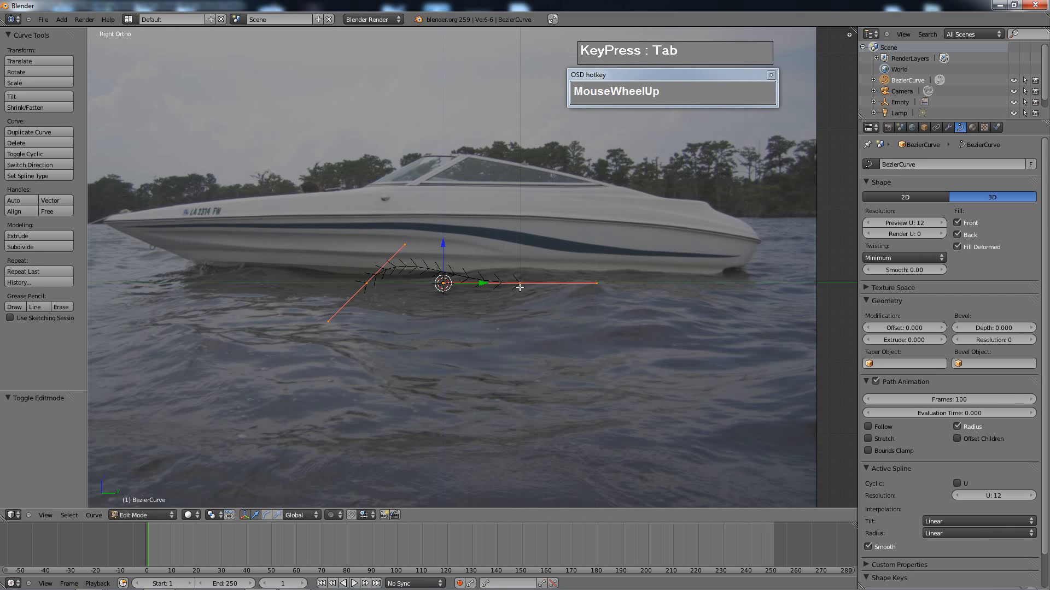
{"action": "key", "text": "w"}
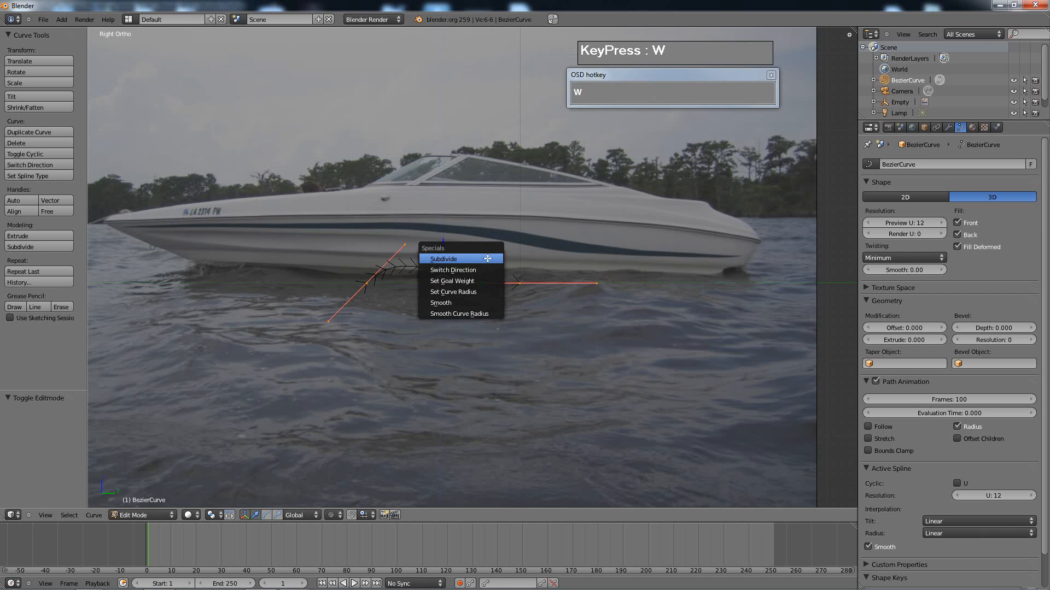
{"action": "left_click", "coordinate": [460, 269]}
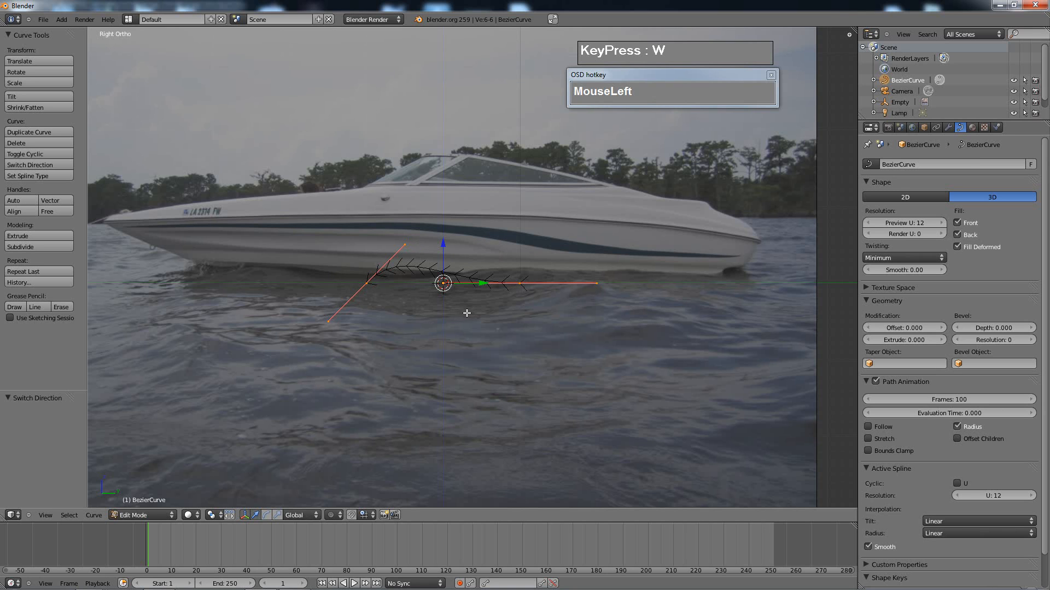
- Move the curve's front control point about -3.422 along Y and 0.791 along Z to the bow tip, and angle its handle along the deck edge
{"action": "right_click", "coordinate": [371, 285]}
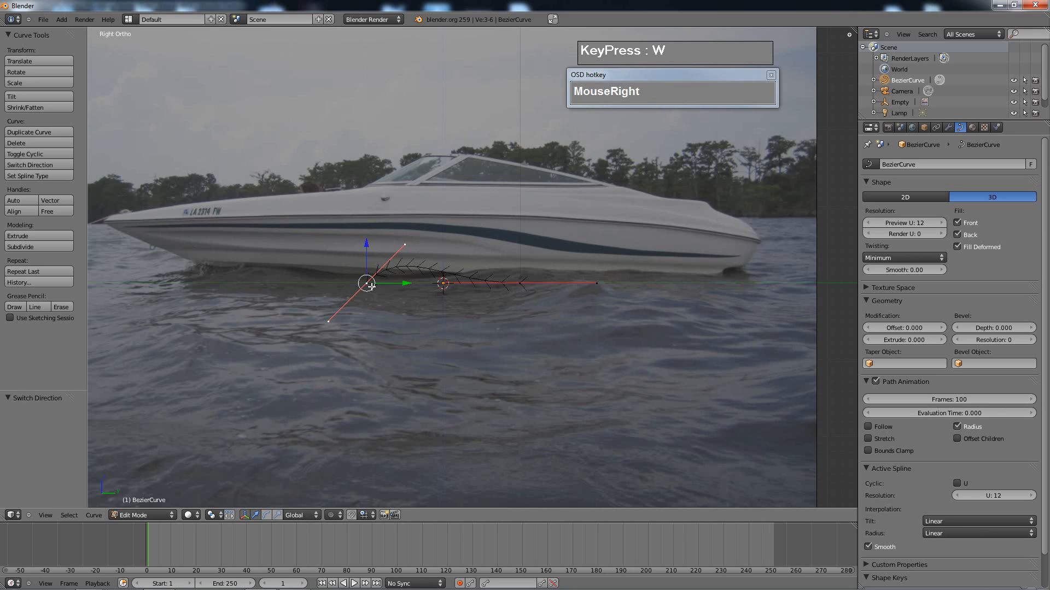
{"action": "key", "text": "g"}
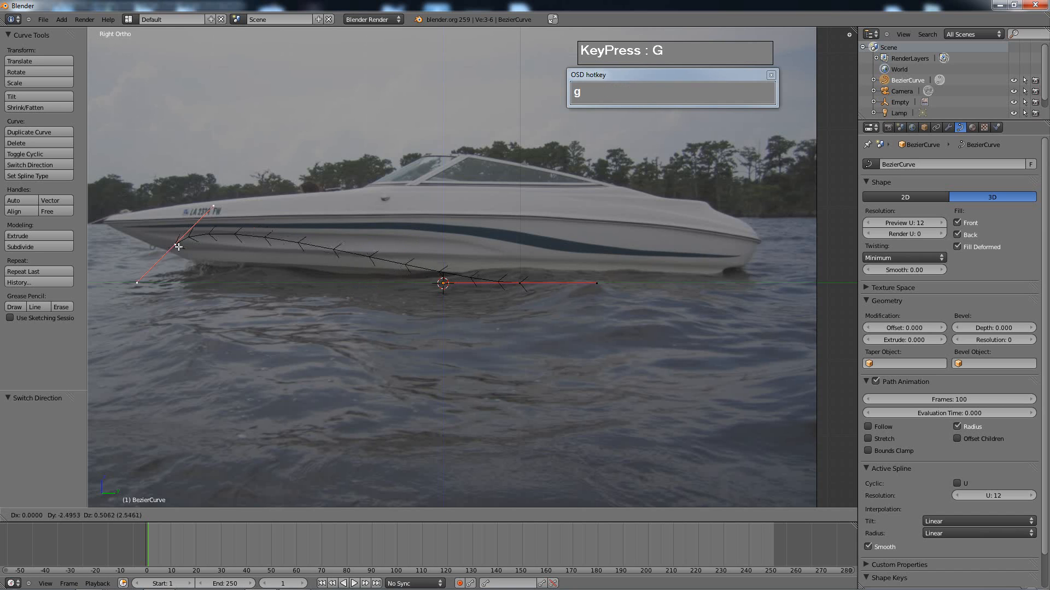
{"action": "left_click", "coordinate": [105, 222]}
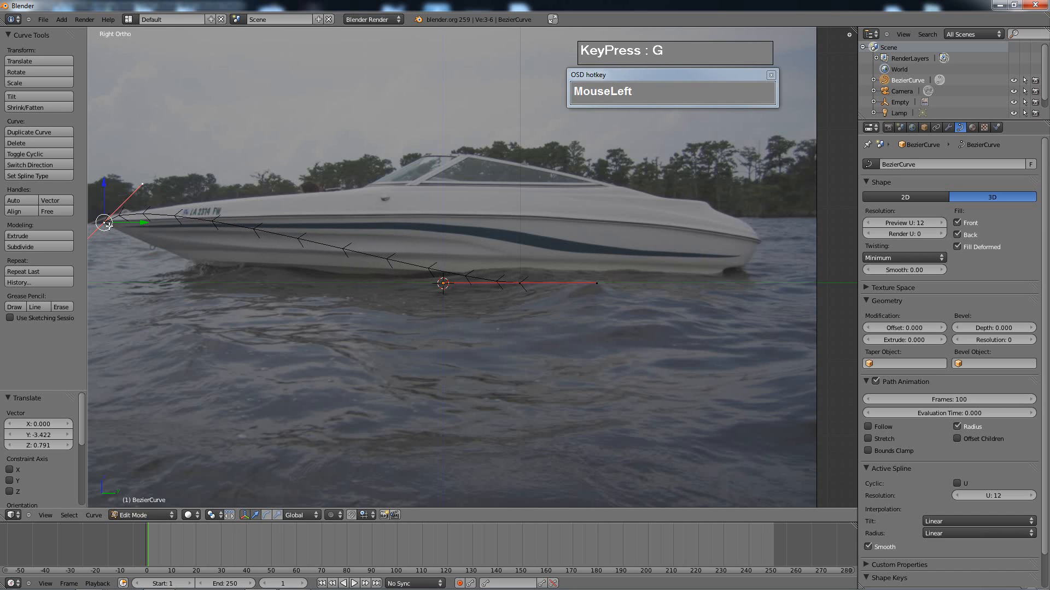
{"action": "right_click", "coordinate": [143, 187]}
{"action": "key", "text": "g"}
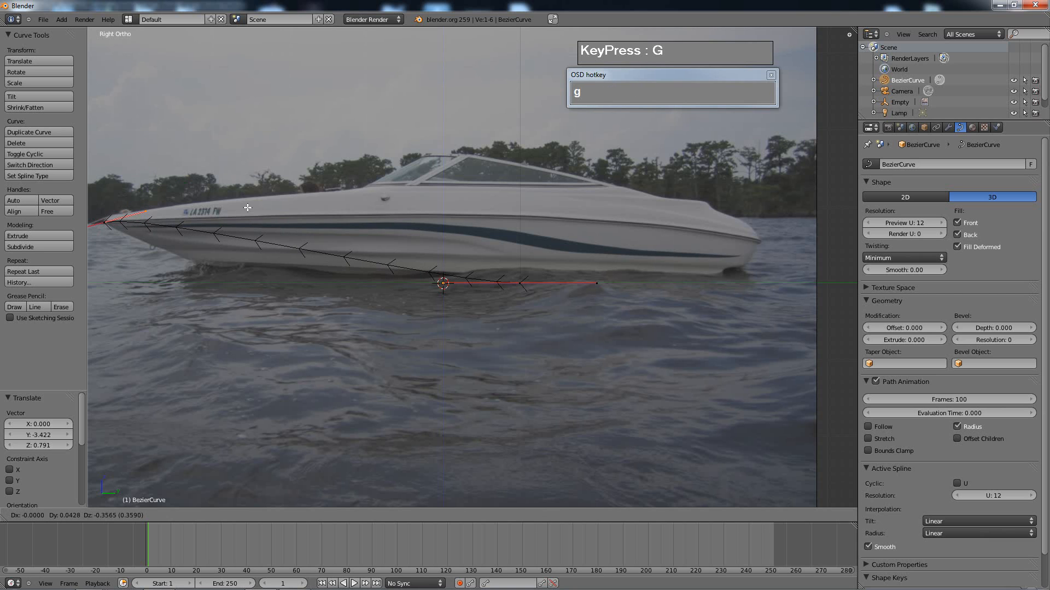
{"action": "left_click", "coordinate": [248, 208]}
- Move the rear control point about 3.101 along Y and 0.549 along Z to the stern, and raise its inner handle to follow the rub rail
{"action": "right_click", "coordinate": [536, 298]}
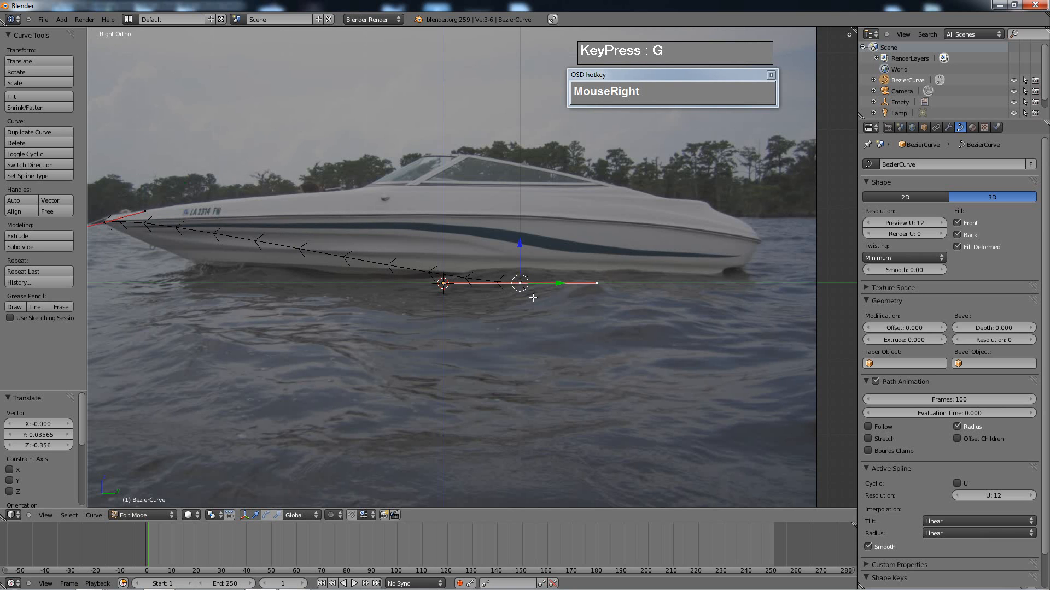
{"action": "key", "text": "g"}
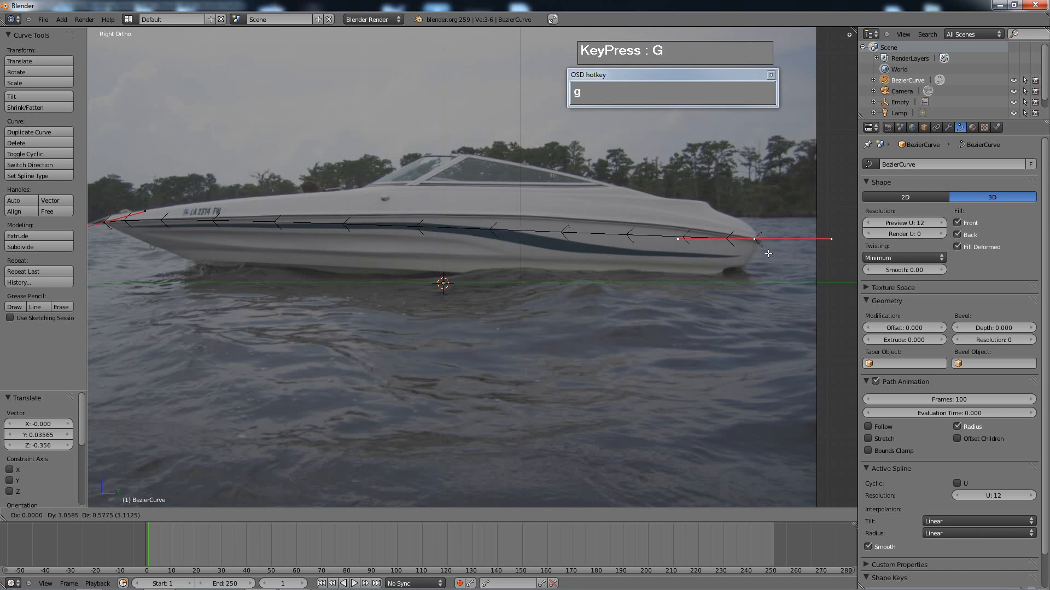
{"action": "left_click", "coordinate": [770, 255]}
{"action": "right_click", "coordinate": [679, 242]}
{"action": "key", "text": "g"}
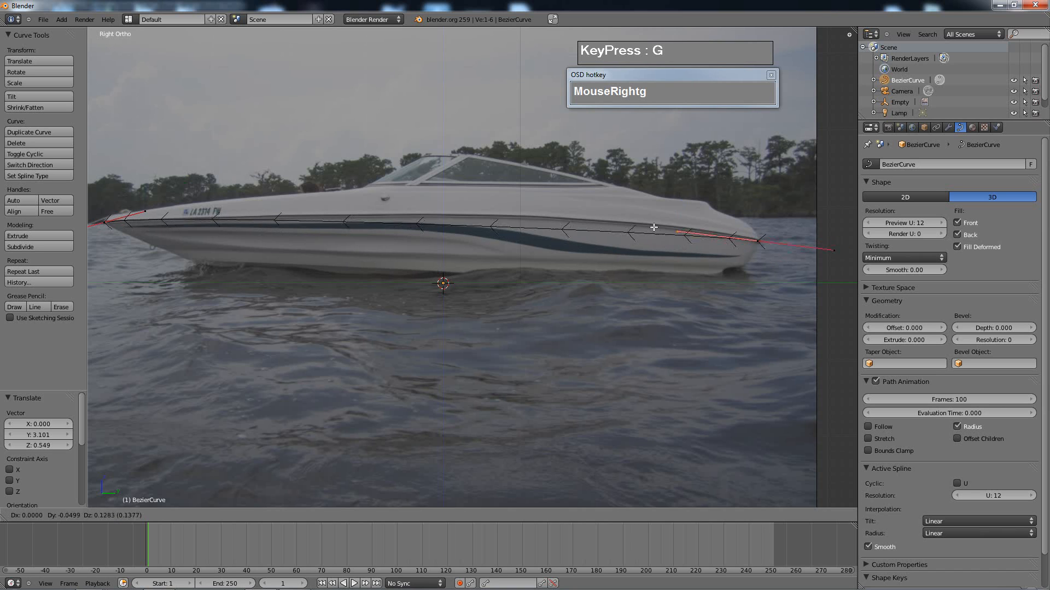
{"action": "left_click", "coordinate": [641, 216]}
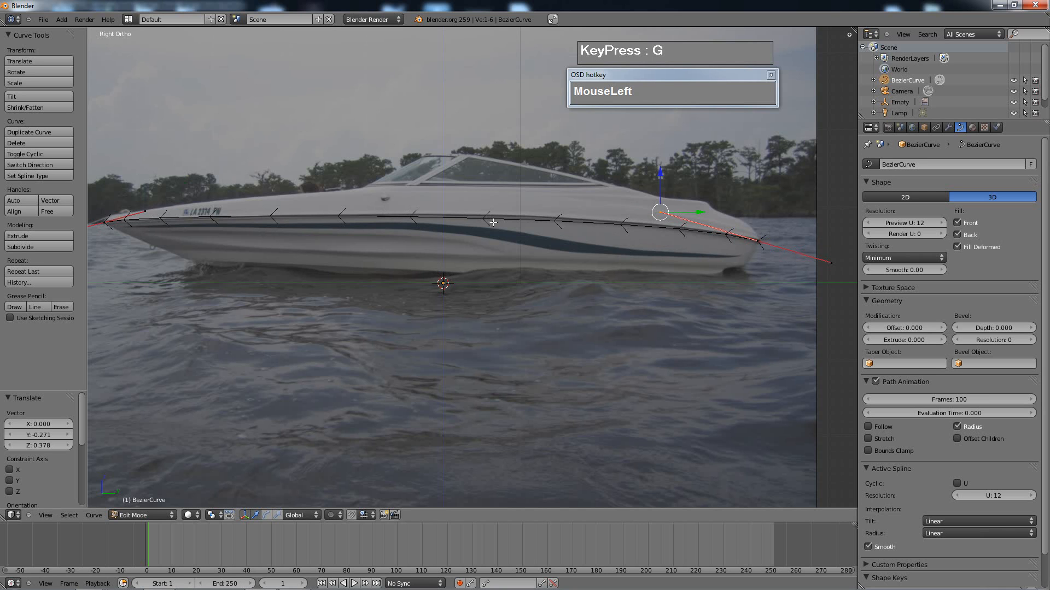
- Subdivide the whole rub rail curve with 1 cut and select the new middle control point
{"action": "right_click", "coordinate": [105, 223]}
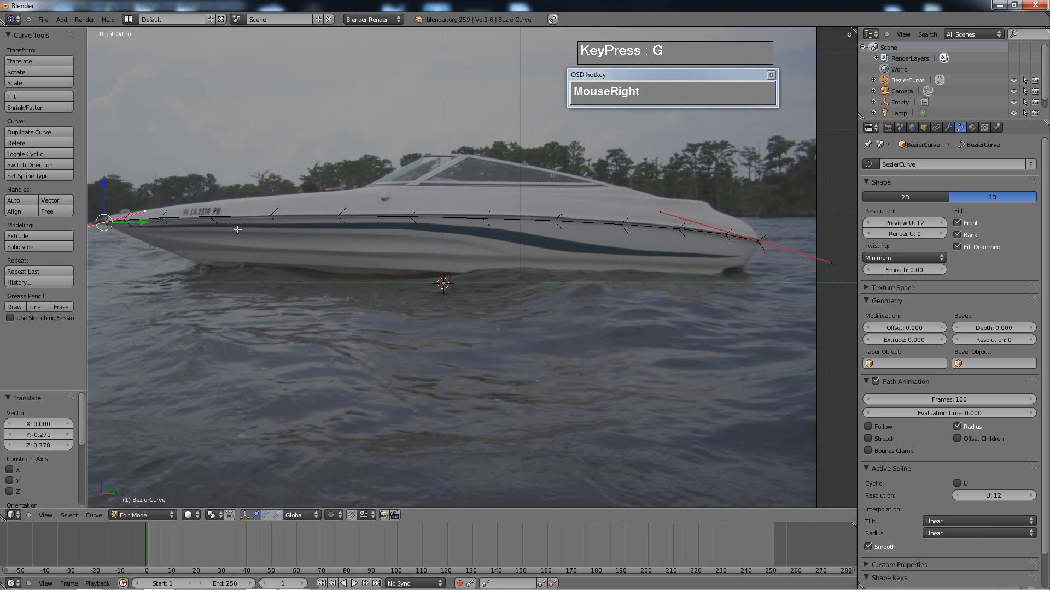
{"action": "right_click", "coordinate": [769, 251], "text": "shift"}
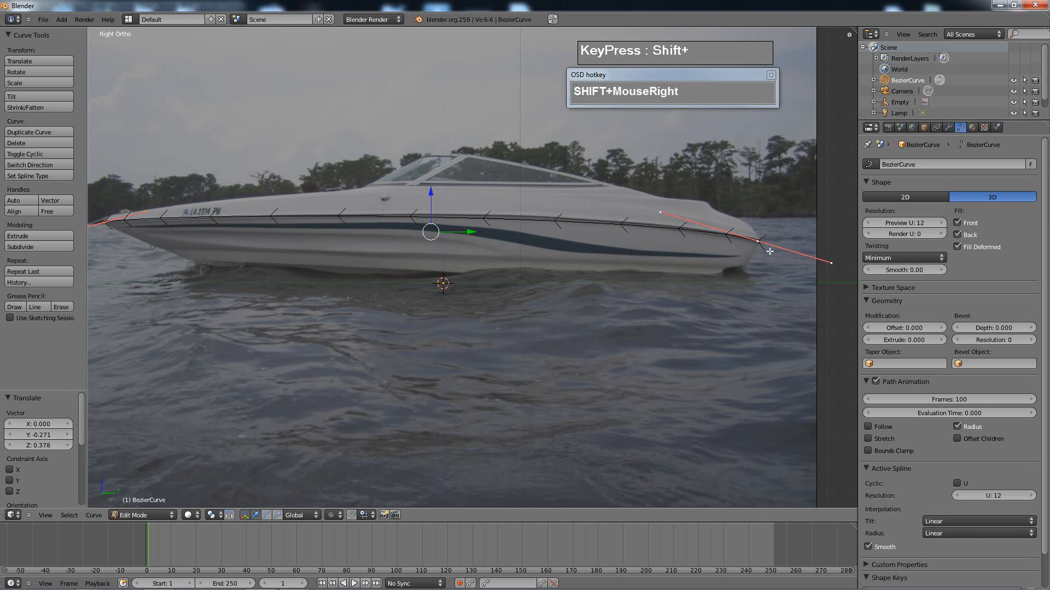
{"action": "right_click", "coordinate": [105, 224]}
{"action": "right_click", "coordinate": [766, 246], "text": "shift"}
{"action": "key", "text": "a"}
{"action": "key", "text": "a"}
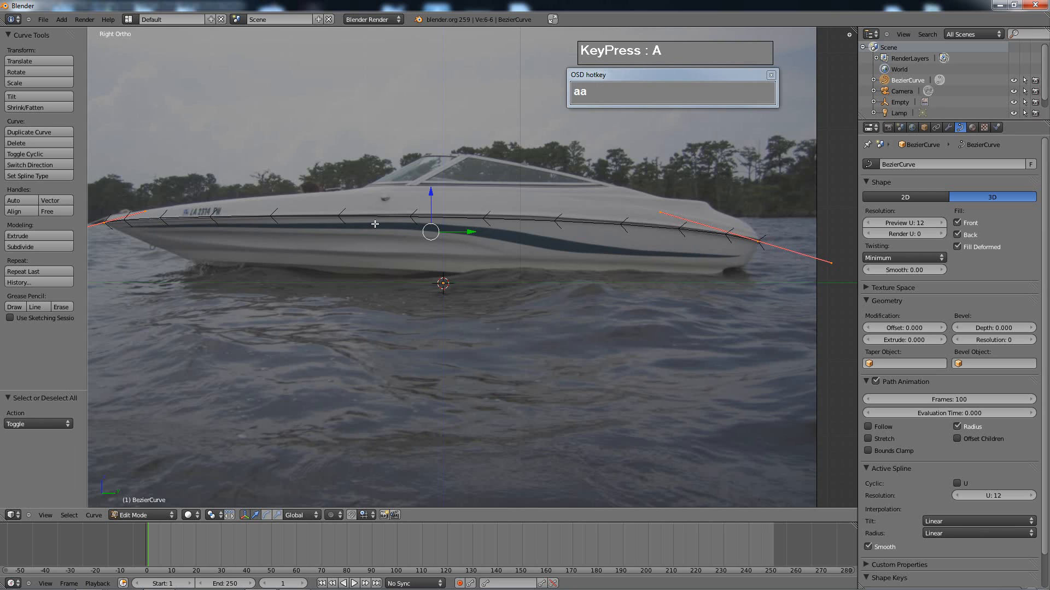
{"action": "key", "text": "w"}
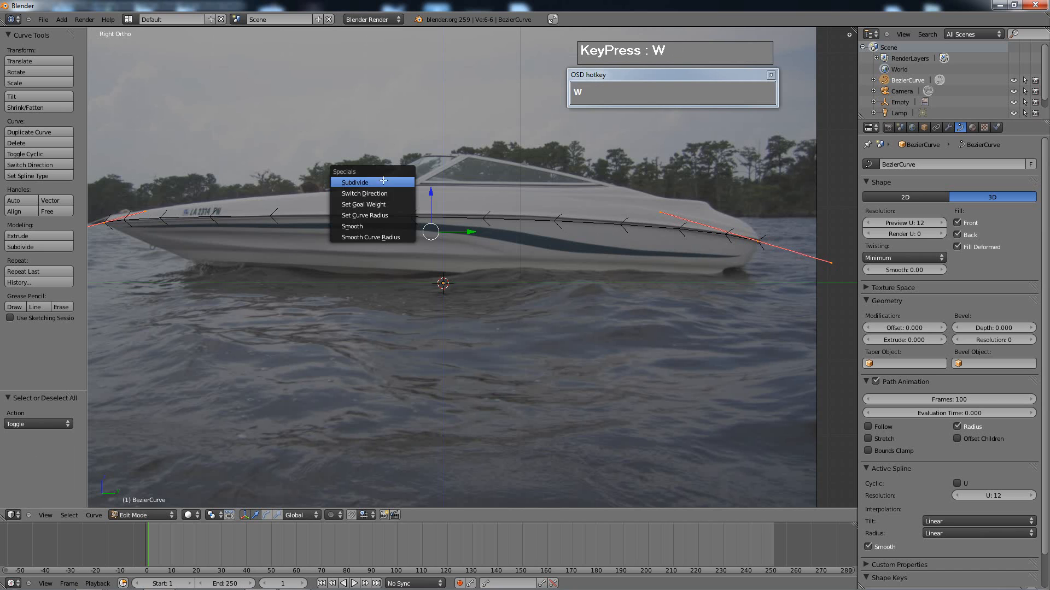
{"action": "left_click", "coordinate": [384, 182]}
{"action": "right_click", "coordinate": [417, 189]}
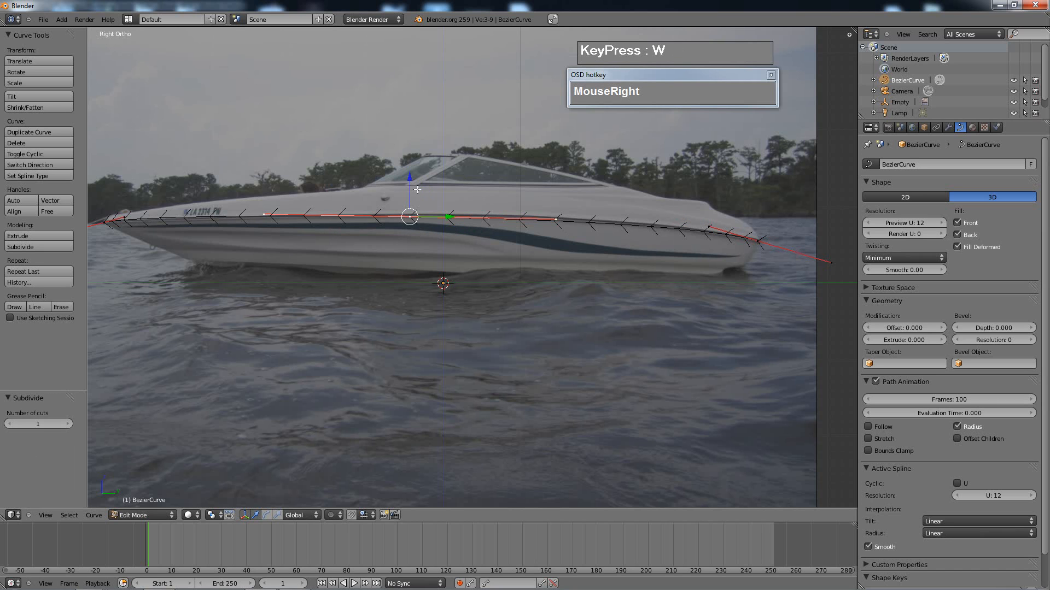
- Move the rub rail curve's middle control point about 0.036 along Z and 0.143 along Y
{"action": "left_click_drag", "start_coordinate": [409, 181], "coordinate": [410, 178]}
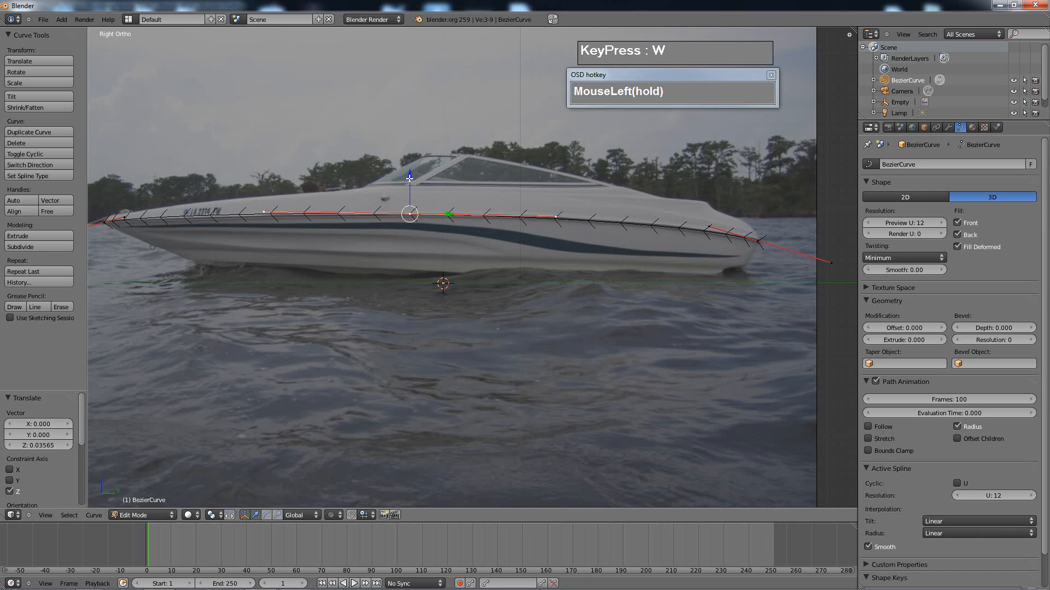
{"action": "left_click_drag", "start_coordinate": [449, 215], "coordinate": [495, 215]}
{"action": "right_click", "coordinate": [267, 211]}
{"action": "key", "text": "g"}
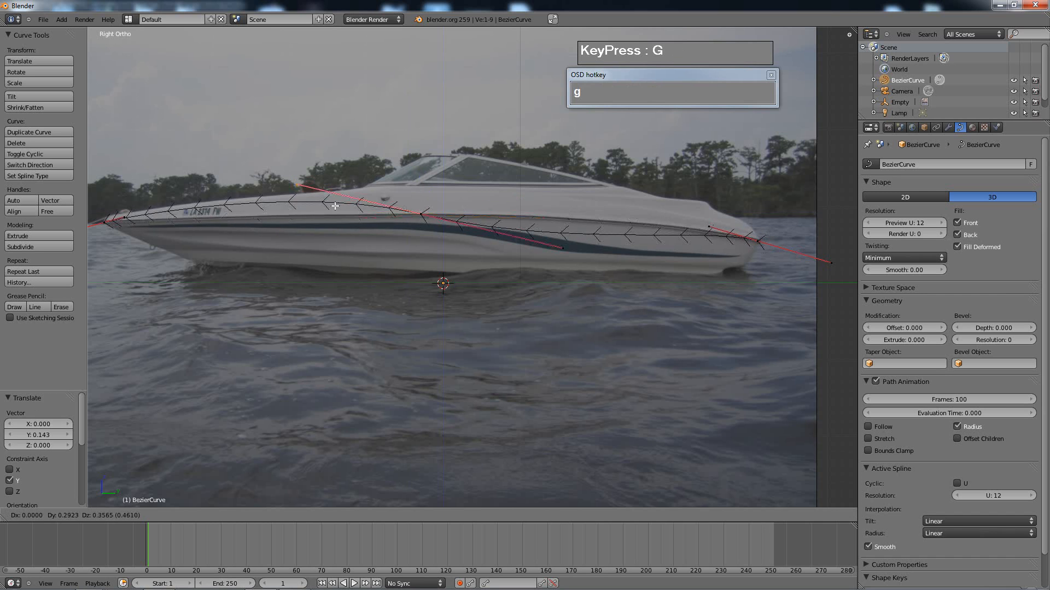
{"action": "right_click", "coordinate": [335, 206]}
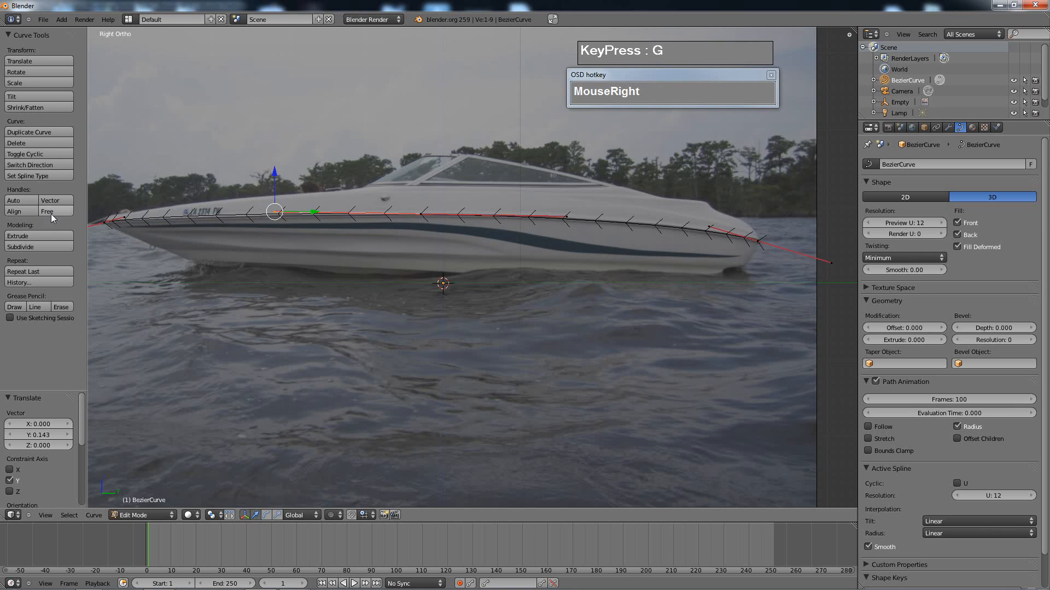
- Set the middle control point's handles to Free and move its front handle about 0.599 along Y and -0.014 along Z
{"action": "right_click", "coordinate": [421, 214]}
{"action": "left_click", "coordinate": [56, 211]}
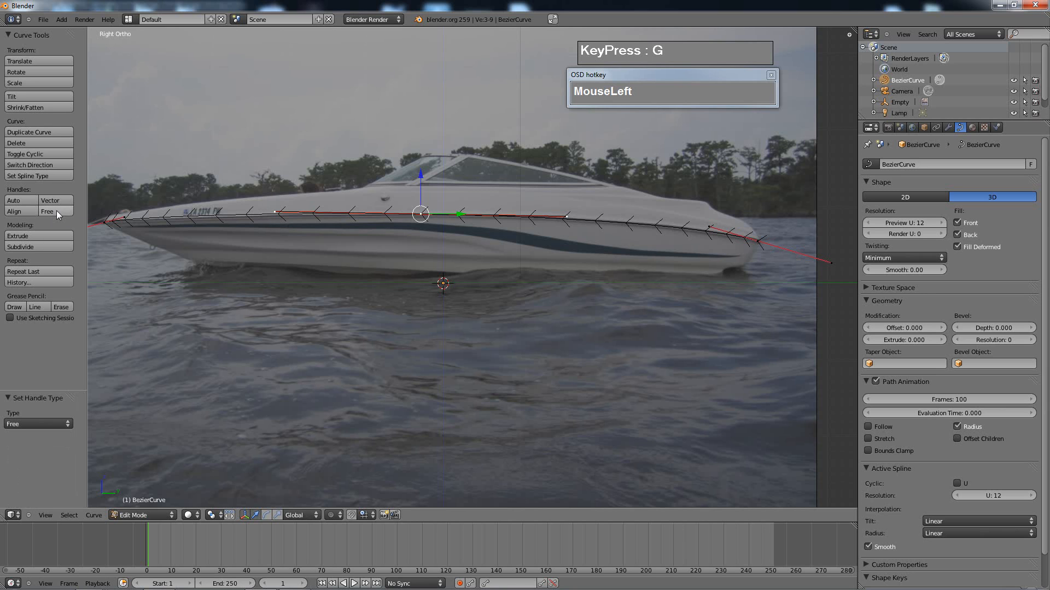
{"action": "right_click", "coordinate": [276, 213]}
{"action": "key", "text": "g"}
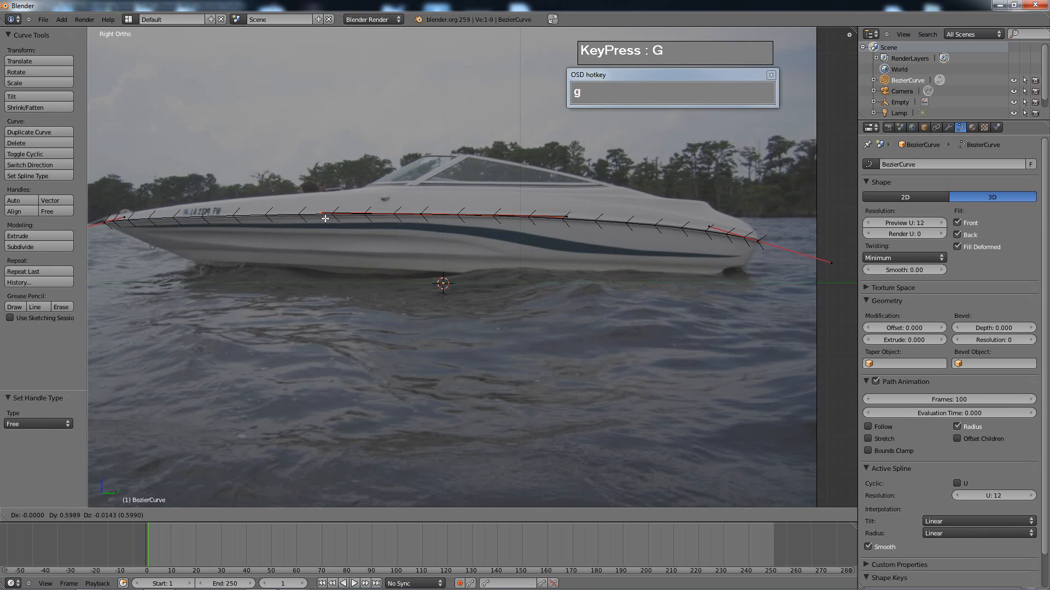
{"action": "left_click", "coordinate": [324, 218]}
- Set the bow control point's handles to Free and move its inner handle about 0.192 along Y
{"action": "right_click", "coordinate": [104, 223]}
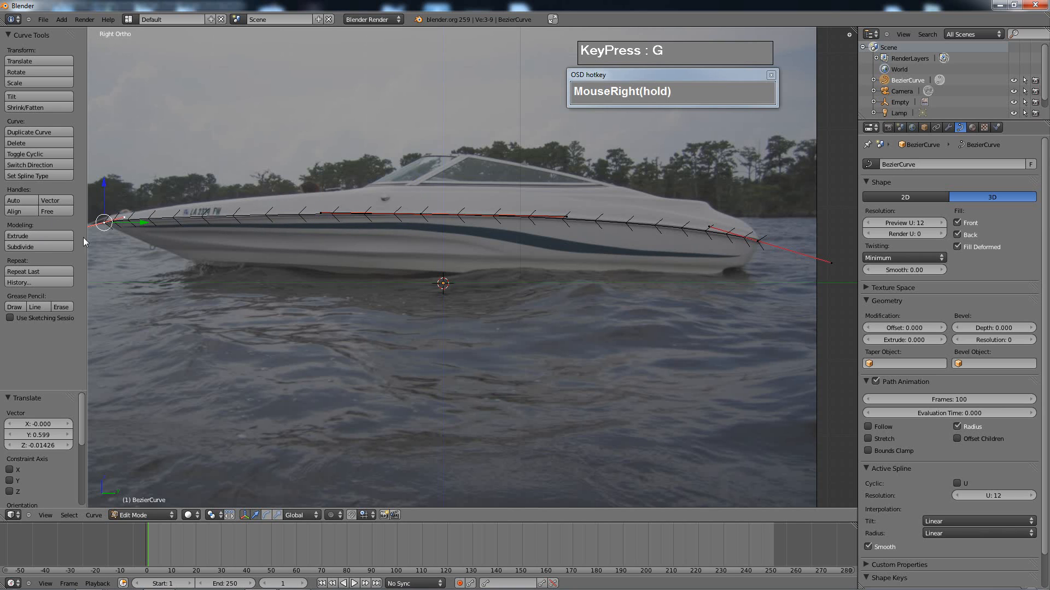
{"action": "left_click", "coordinate": [53, 211]}
{"action": "right_click", "coordinate": [134, 214]}
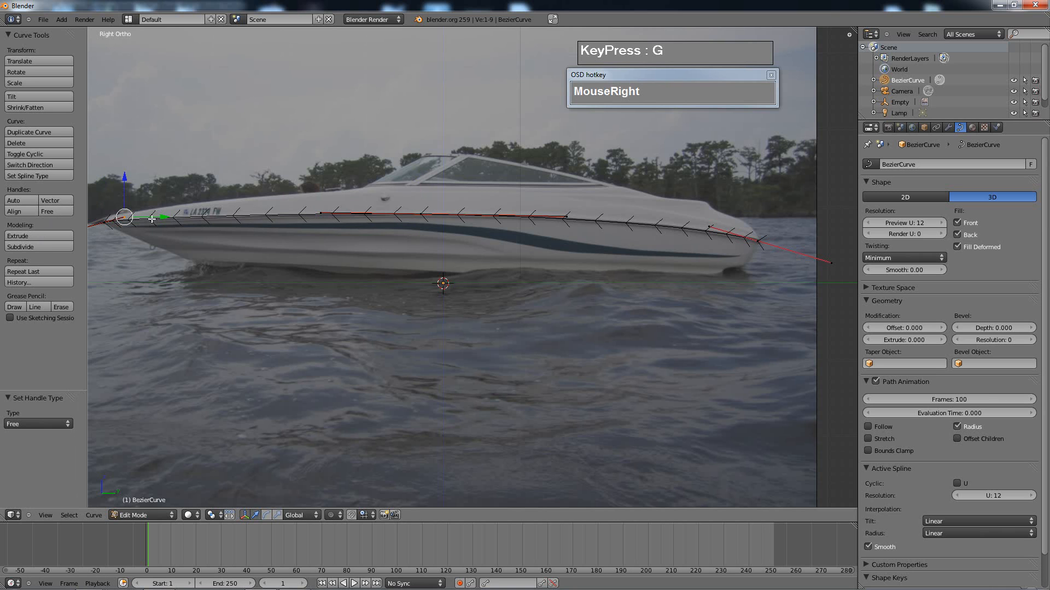
{"action": "key", "text": "g"}
{"action": "left_click", "coordinate": [221, 221]}
- Move the stern point's inner handle about 0.029 along Y and -0.014 along Z
{"action": "right_click", "coordinate": [760, 241]}
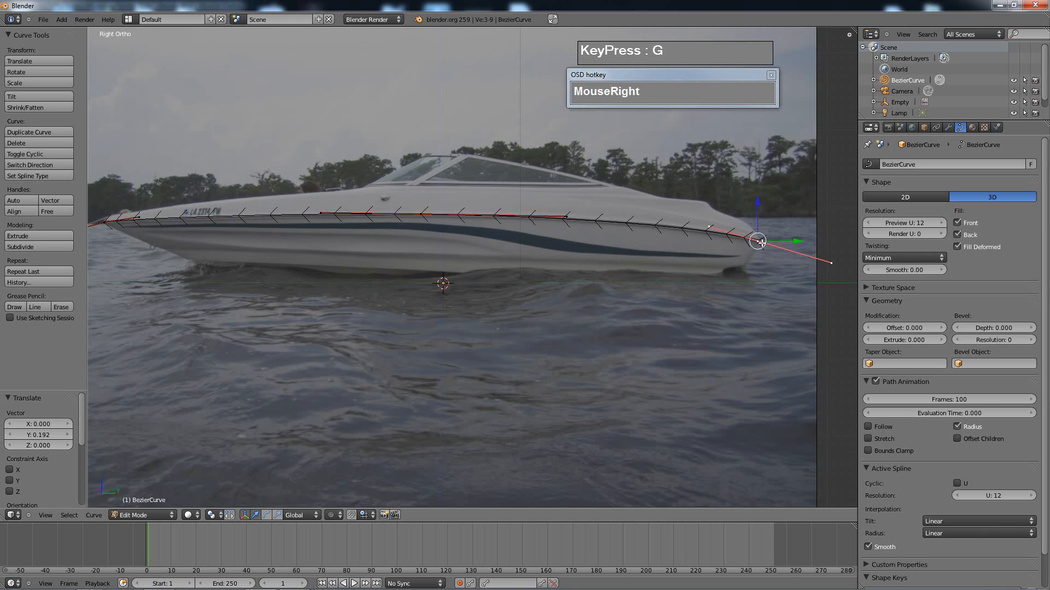
{"action": "right_click", "coordinate": [708, 229]}
{"action": "key", "text": "g"}
{"action": "left_click", "coordinate": [711, 236]}
- Nudge the middle control point about 0.014 along Y and the bow point's inner handle about 0.121 along Y and -0.007 along Z
{"action": "right_click", "coordinate": [426, 225]}
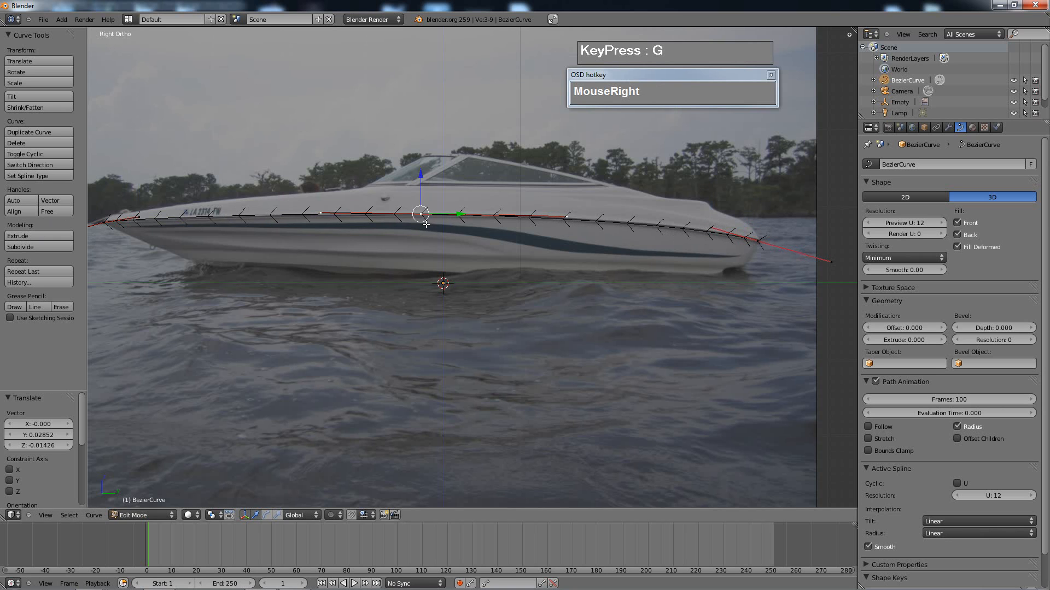
{"action": "key", "text": "g"}
{"action": "left_click", "coordinate": [428, 225]}
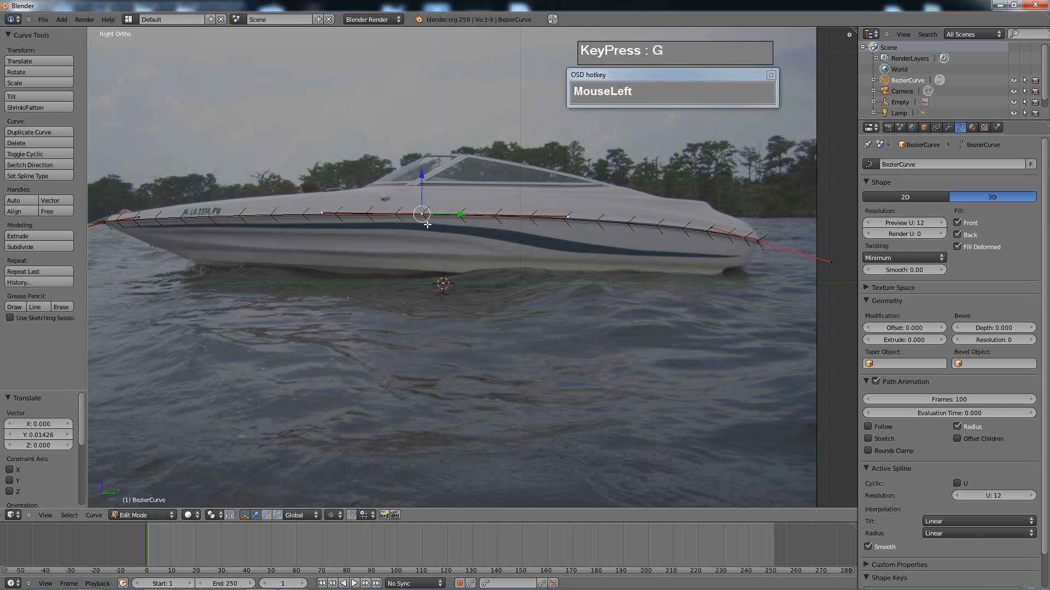
{"action": "right_click", "coordinate": [153, 211]}
{"action": "key", "text": "g"}
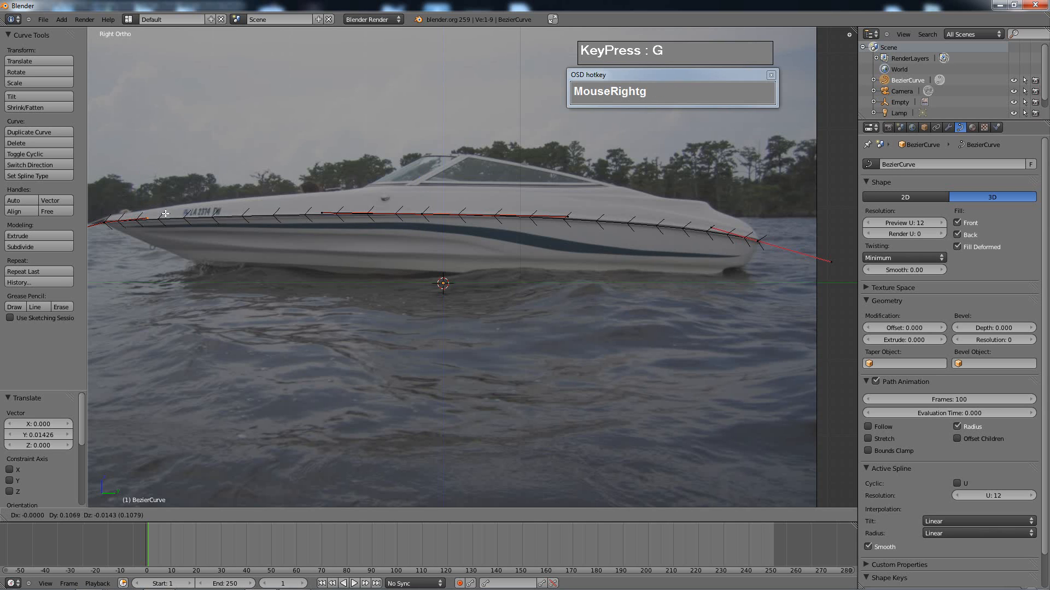
{"action": "left_click", "coordinate": [166, 212]}
- Split the 3D viewport into side-by-side top and right orthographic views with the curve's middle control point selected
{"action": "scroll", "coordinate": [480, 234], "scroll_direction": "down", "scroll_amount": 4}
{"action": "scroll", "coordinate": [481, 234], "scroll_direction": "up", "scroll_amount": 1}
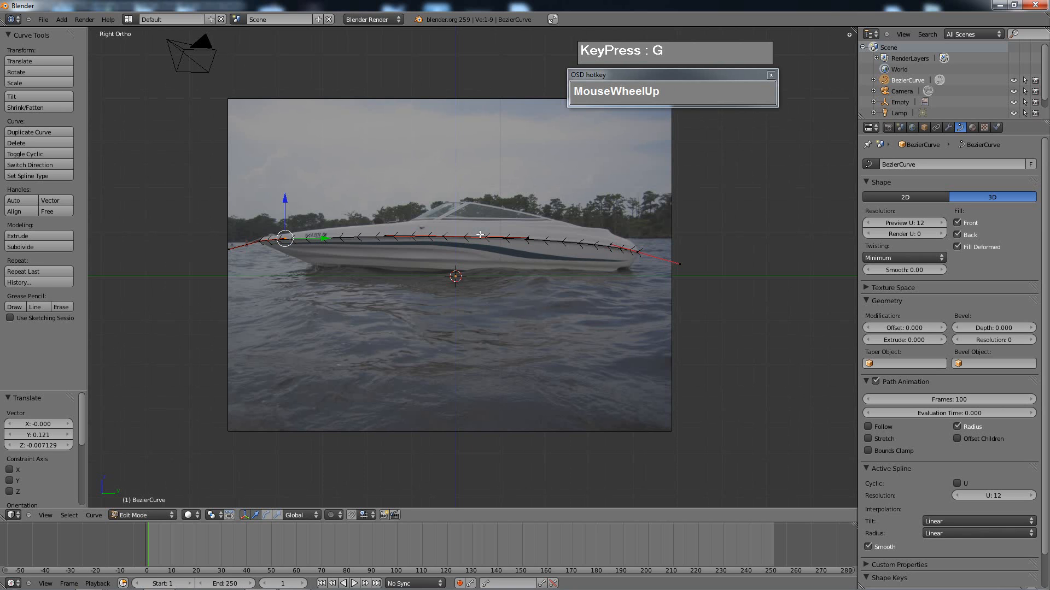
{"action": "key", "text": "KP_7"}
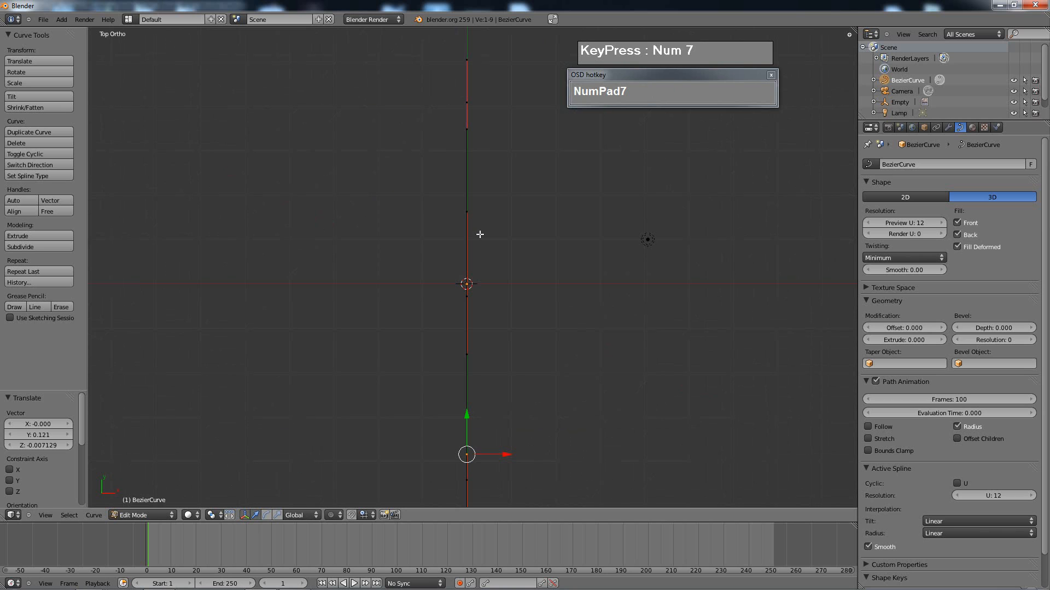
{"action": "right_click", "coordinate": [477, 288]}
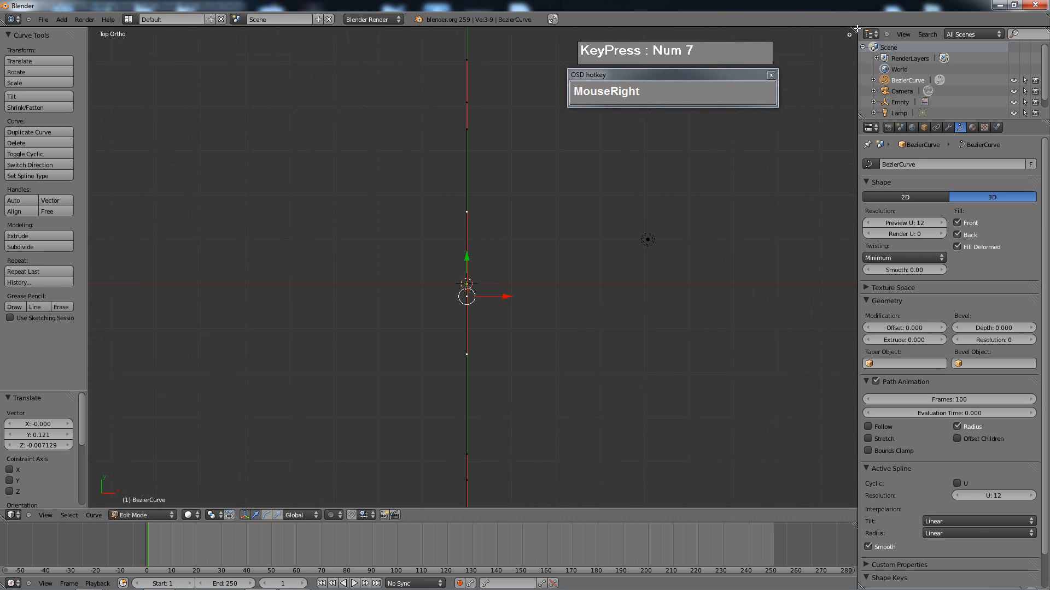
{"action": "left_click_drag", "start_coordinate": [853, 31], "coordinate": [414, 34]}
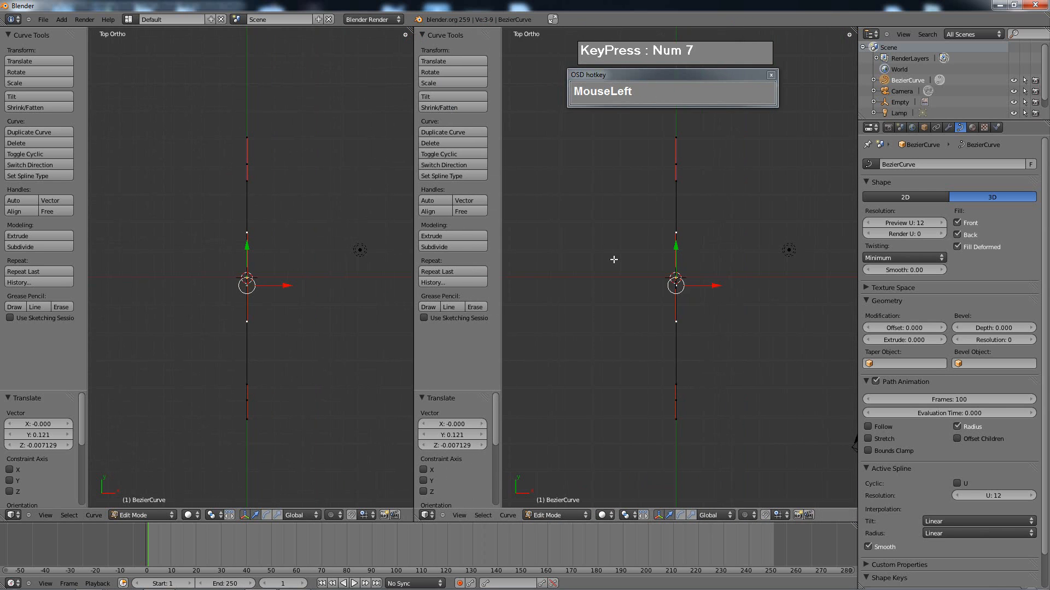
{"action": "key", "text": "KP_3"}
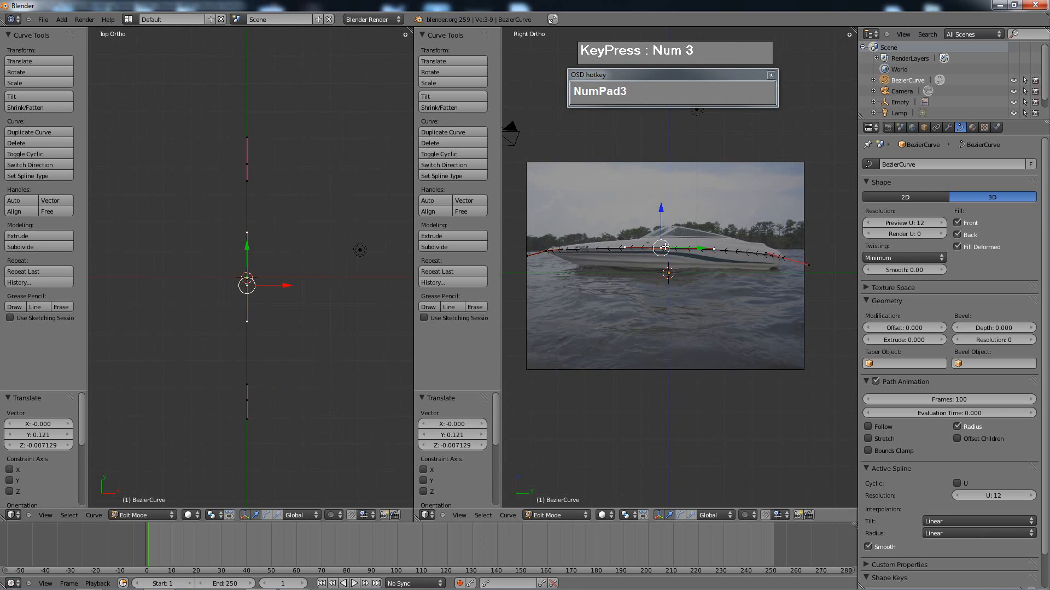
- In the top view, move the middle control point about 1.518 along X and the bow point's inner handle about 0.867 along X
{"action": "left_click_drag", "start_coordinate": [293, 285], "coordinate": [317, 288]}
{"action": "right_click", "coordinate": [247, 385]}
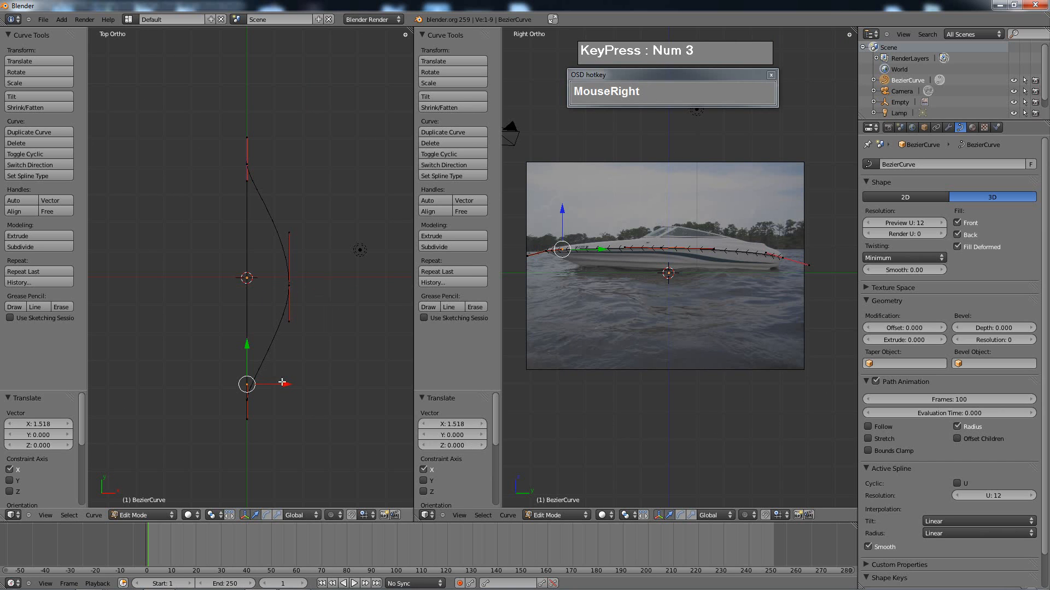
{"action": "left_click_drag", "start_coordinate": [286, 385], "coordinate": [309, 387]}
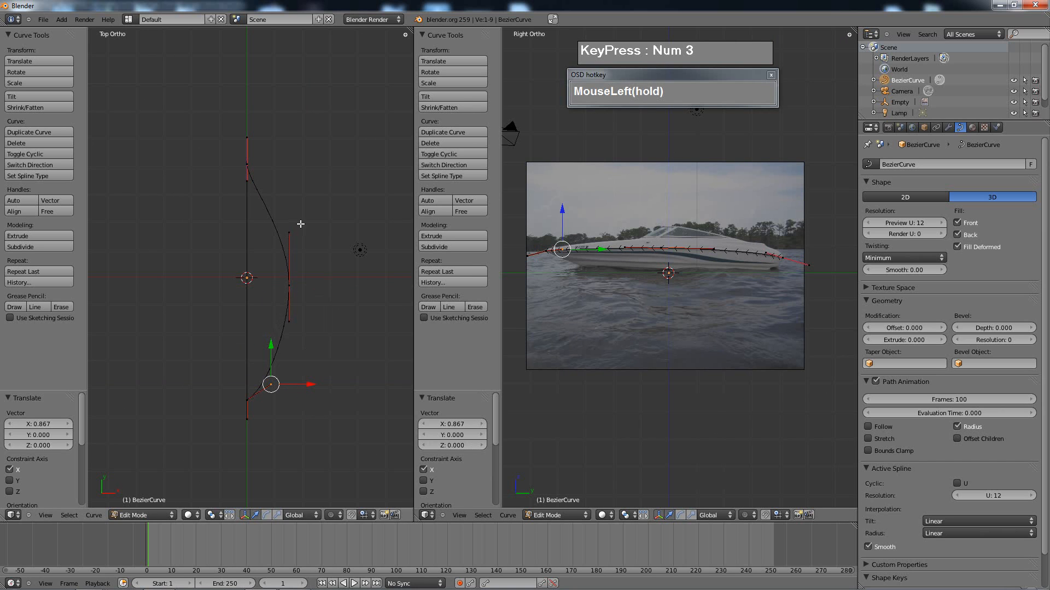
- Move the stern control point about 1.380 along X and the middle control point a further 0.237 along X
{"action": "right_click", "coordinate": [247, 180]}
{"action": "right_click", "coordinate": [247, 164]}
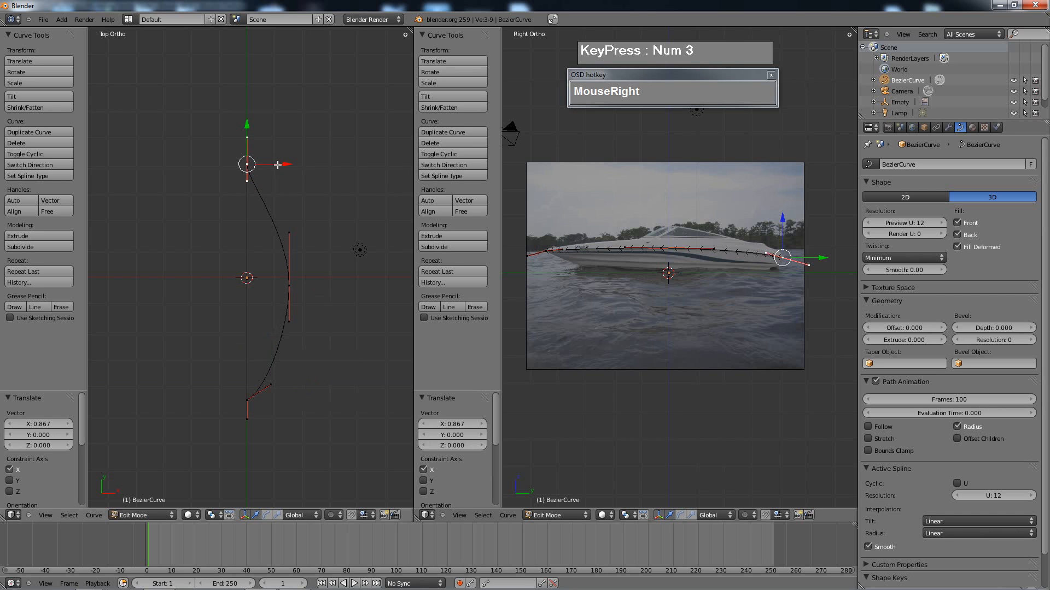
{"action": "left_click_drag", "start_coordinate": [280, 165], "coordinate": [321, 165]}
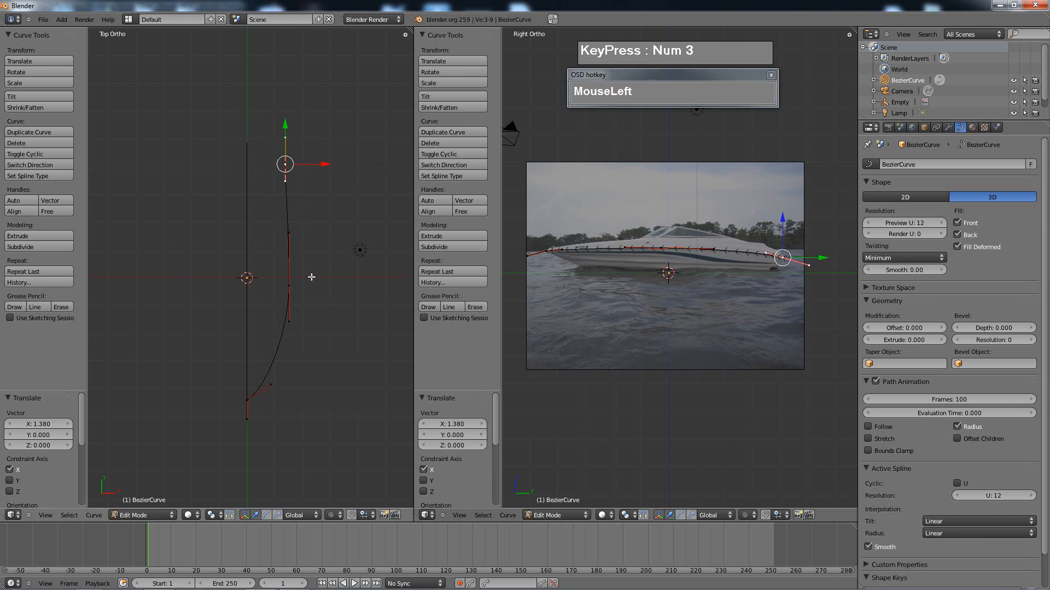
{"action": "right_click", "coordinate": [290, 285]}
{"action": "left_click_drag", "start_coordinate": [304, 285], "coordinate": [324, 283]}
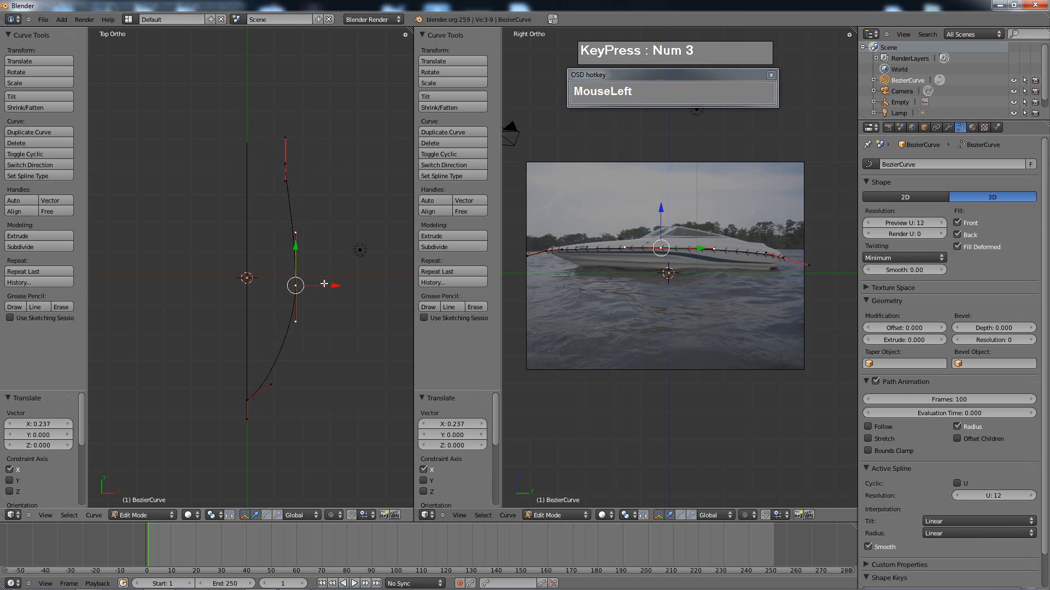
- Move the stern point's inner handle about 0.079 along X in the top view and -0.106 along Z in the front view
{"action": "right_click", "coordinate": [286, 164]}
{"action": "right_click", "coordinate": [289, 182]}
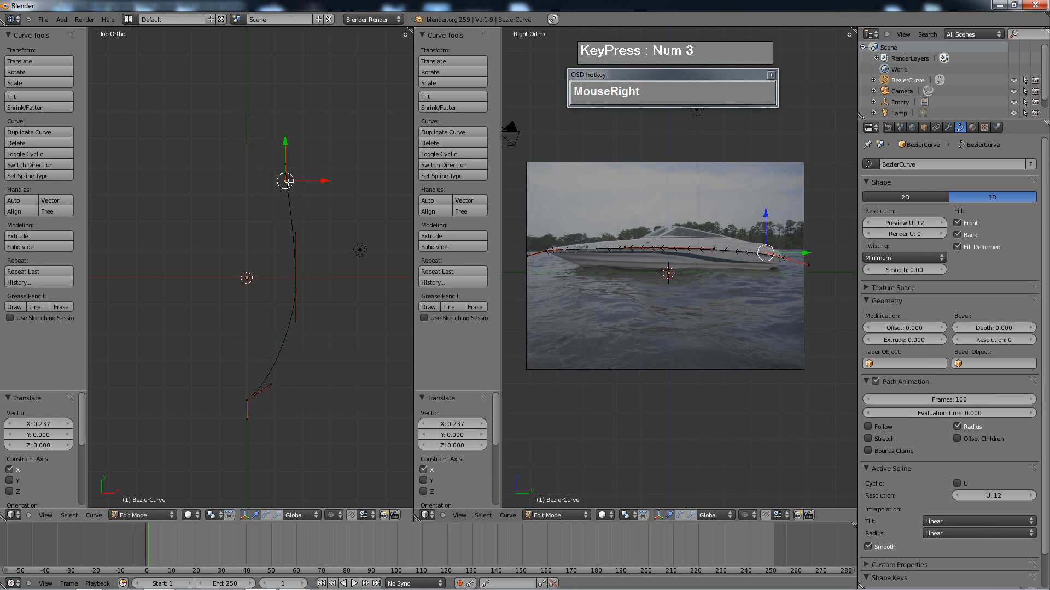
{"action": "left_click_drag", "start_coordinate": [327, 183], "coordinate": [330, 181]}
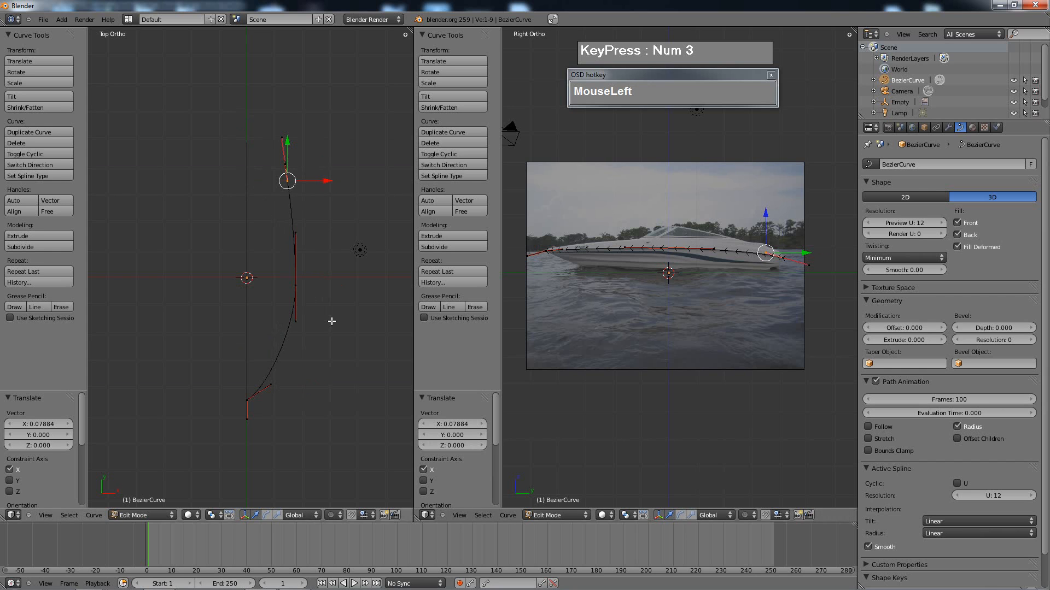
{"action": "key", "text": "KP_1"}
{"action": "scroll", "coordinate": [331, 321], "scroll_direction": "up", "scroll_amount": 4}
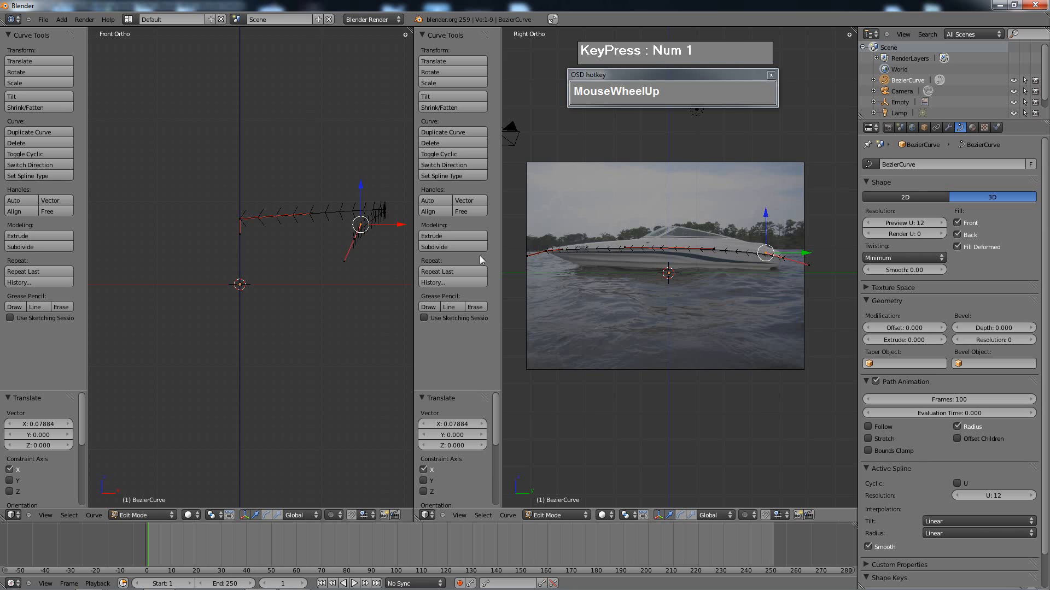
{"action": "right_click", "coordinate": [360, 239]}
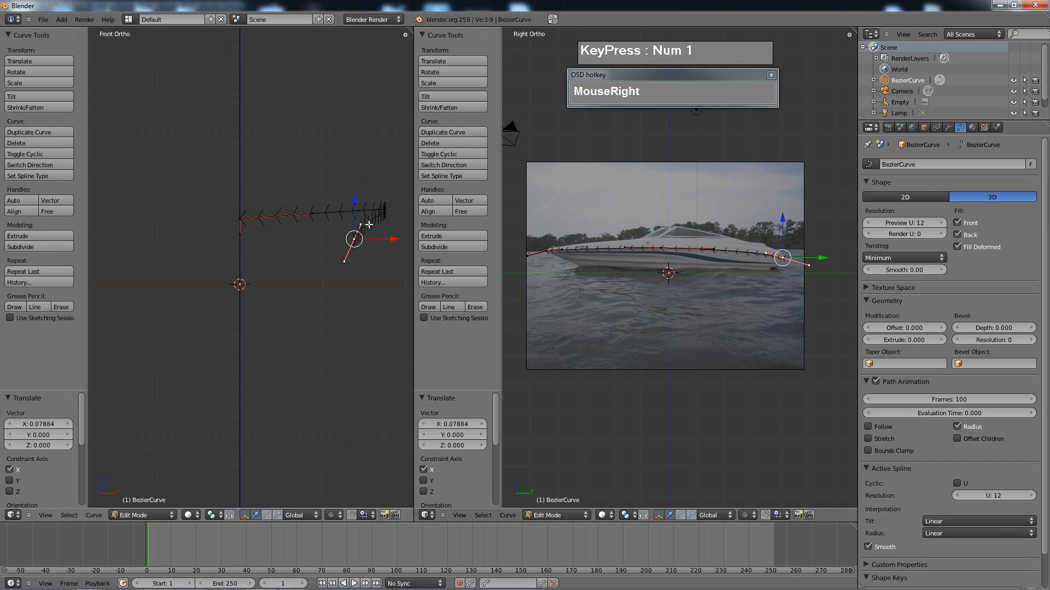
{"action": "right_click", "coordinate": [365, 223]}
{"action": "left_click_drag", "start_coordinate": [369, 186], "coordinate": [368, 194]}
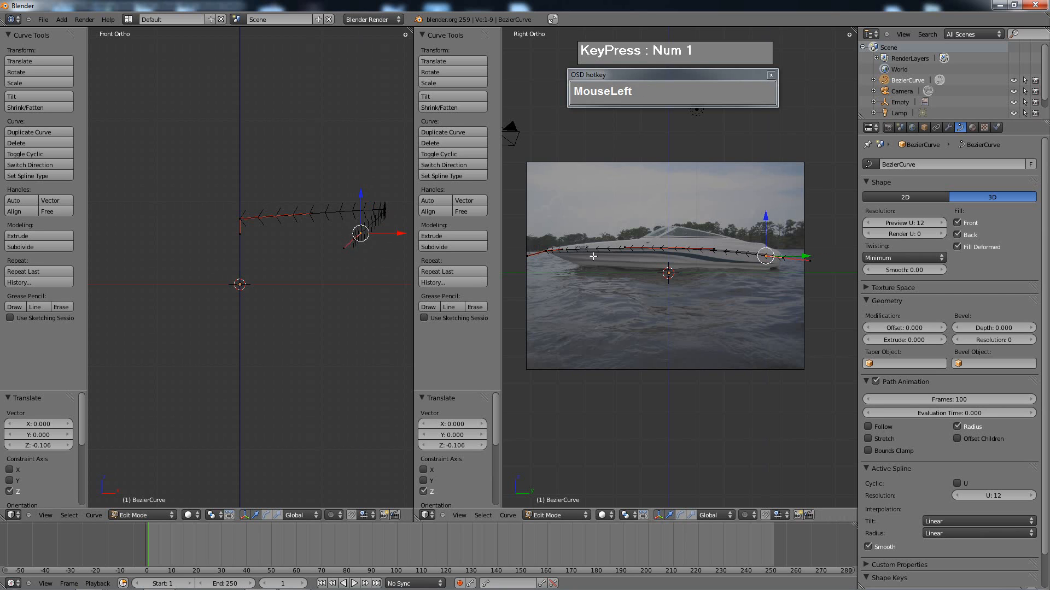
- Duplicate the whole rub rail curve in place and move the copy about -0.575 along Z to the waterline
{"action": "key", "text": "a"}
{"action": "key", "text": "a"}
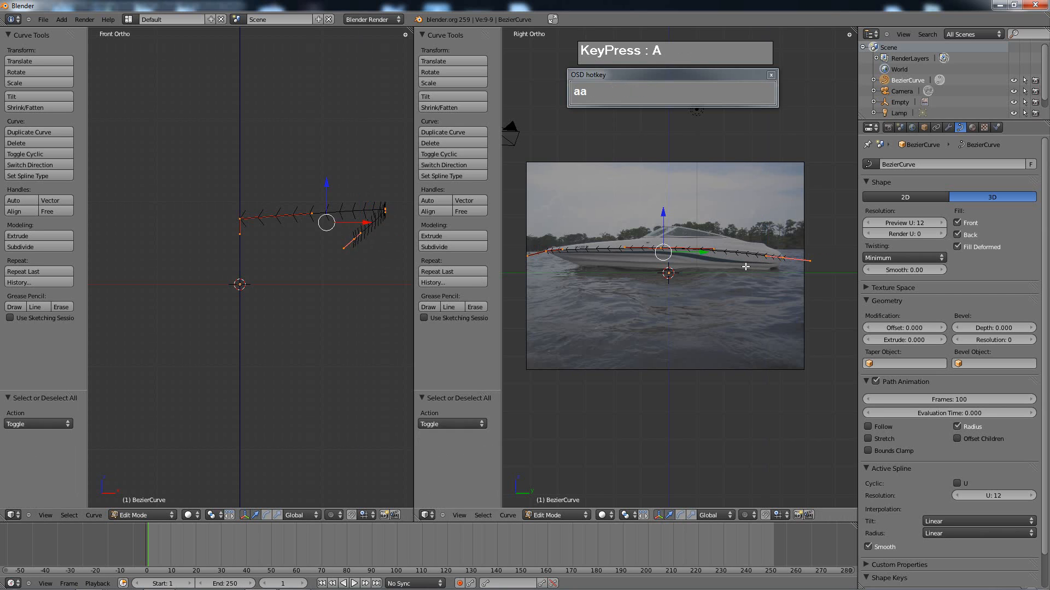
{"action": "key", "text": "shift"}
{"action": "key", "text": "shift+d"}
{"action": "right_click", "coordinate": [706, 255]}
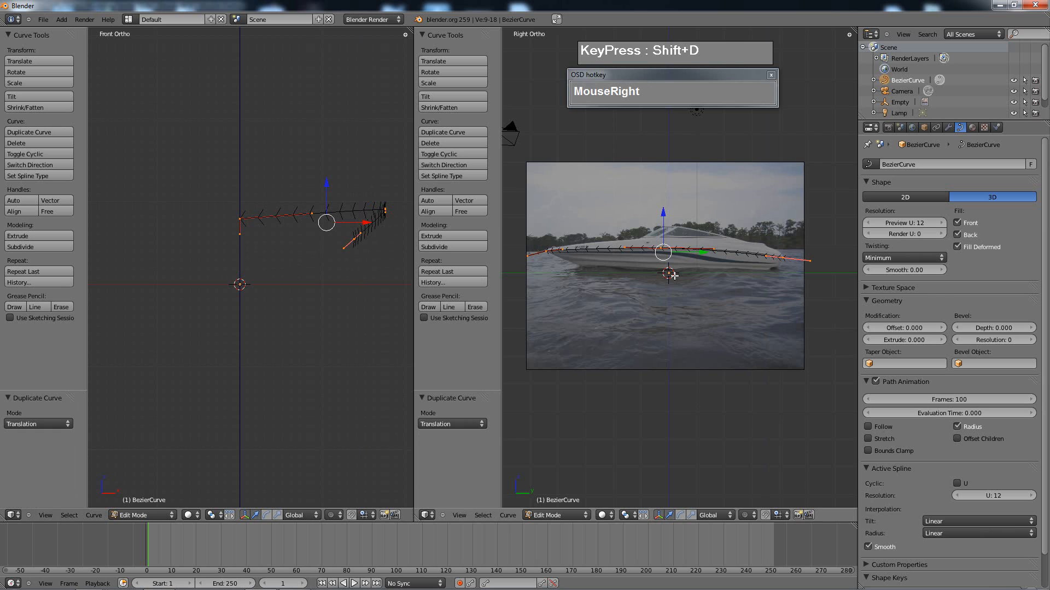
{"action": "scroll", "coordinate": [667, 220], "scroll_direction": "up", "scroll_amount": 2}
{"action": "scroll", "coordinate": [661, 215], "scroll_direction": "down", "scroll_amount": 1}
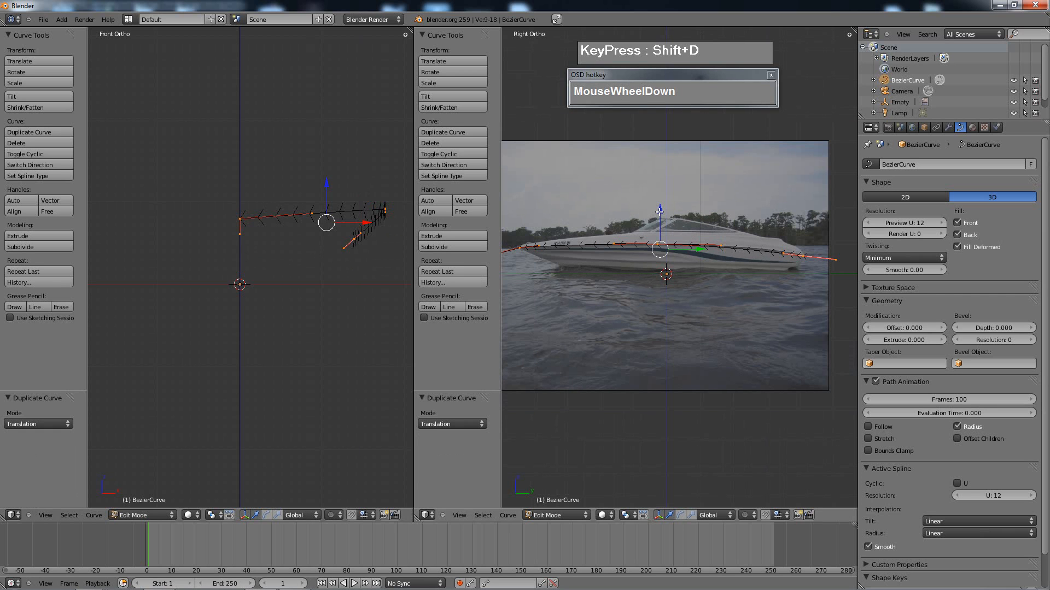
{"action": "left_click_drag", "start_coordinate": [659, 211], "coordinate": [662, 231]}
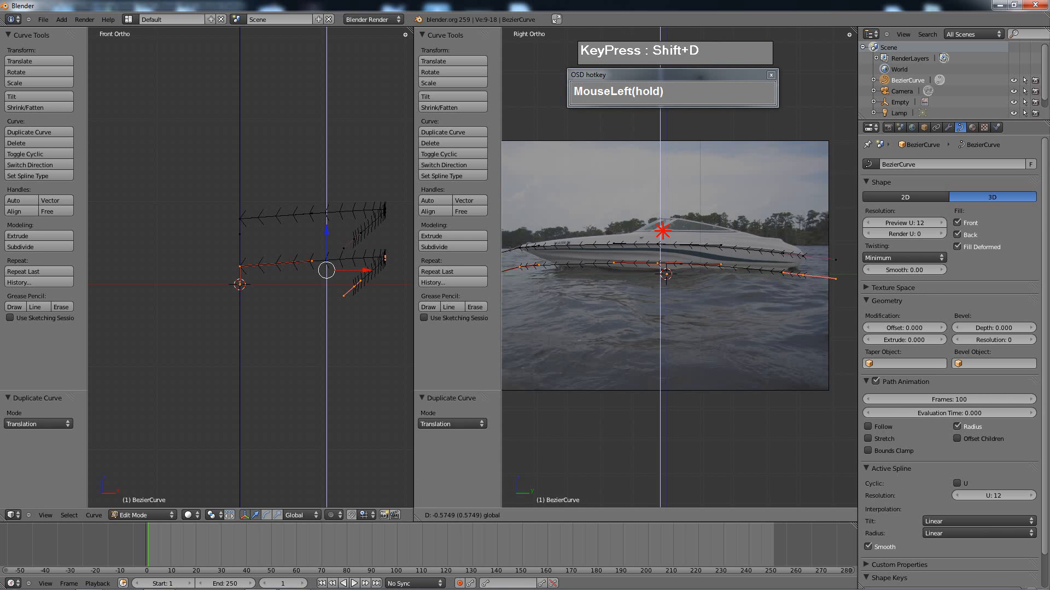
{"action": "left_click", "coordinate": [662, 231]}
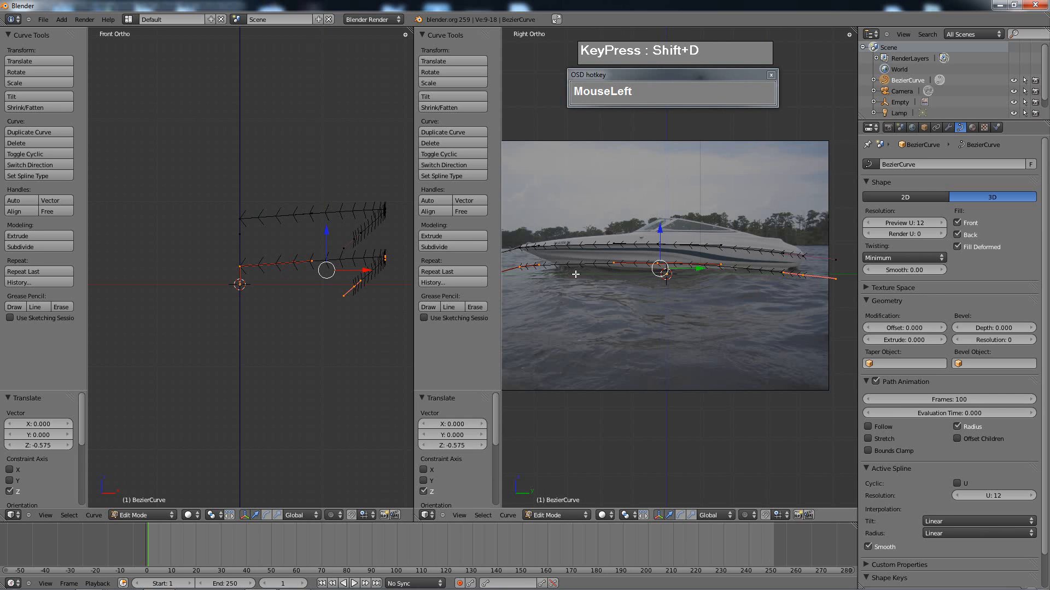
- Hide the tool shelf in the right side view and maximize that viewport
{"action": "scroll", "coordinate": [569, 272], "scroll_direction": "up", "scroll_amount": 2}
{"action": "scroll", "coordinate": [586, 282], "scroll_direction": "down", "scroll_amount": 1}
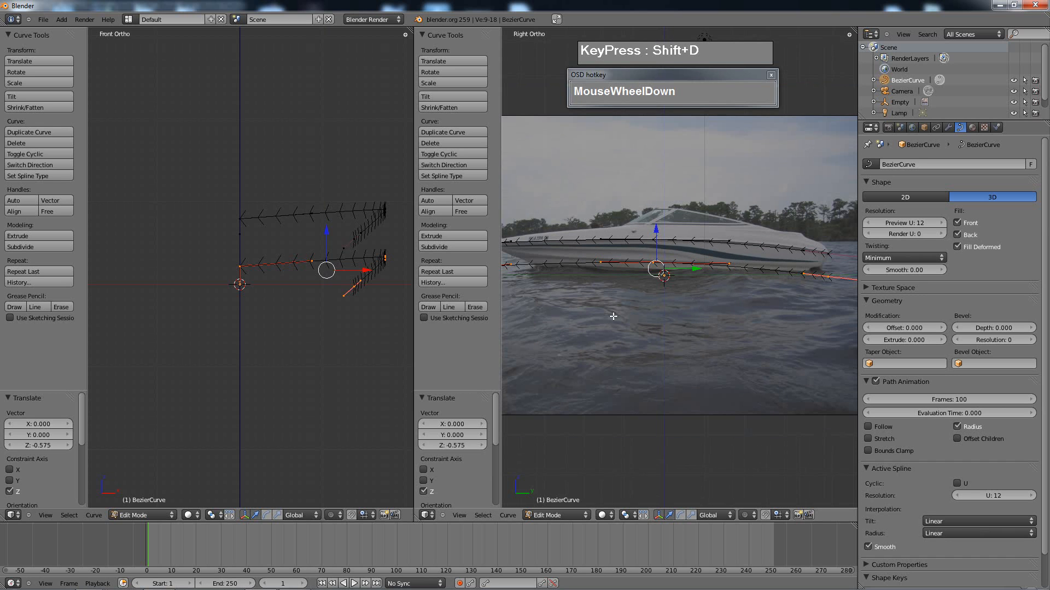
{"action": "left_click_drag", "start_coordinate": [499, 232], "coordinate": [484, 282]}
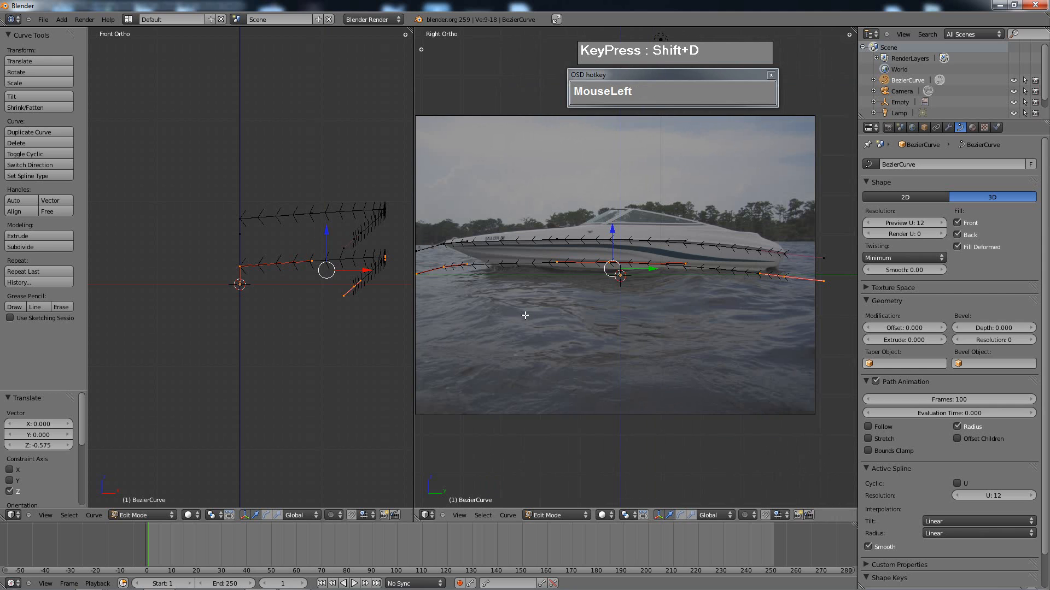
{"action": "key", "text": "ctrl+Up"}
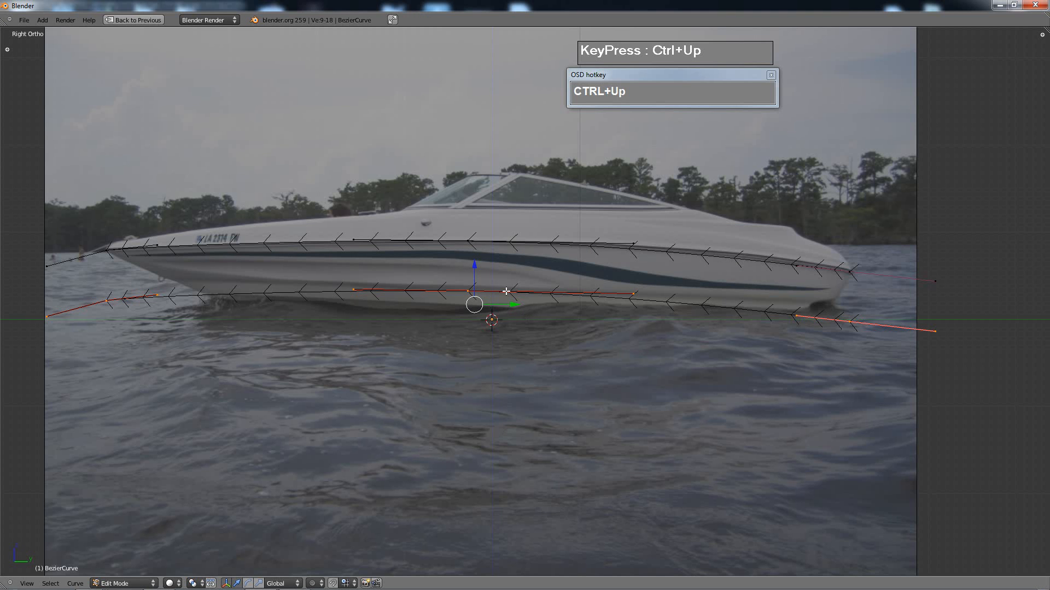
- Lower the duplicate curve's middle control point along Z to the hull's waterline and select its bow end point
{"action": "right_click", "coordinate": [467, 292]}
{"action": "left_click_drag", "start_coordinate": [467, 252], "coordinate": [466, 271]}
{"action": "right_click", "coordinate": [103, 300]}
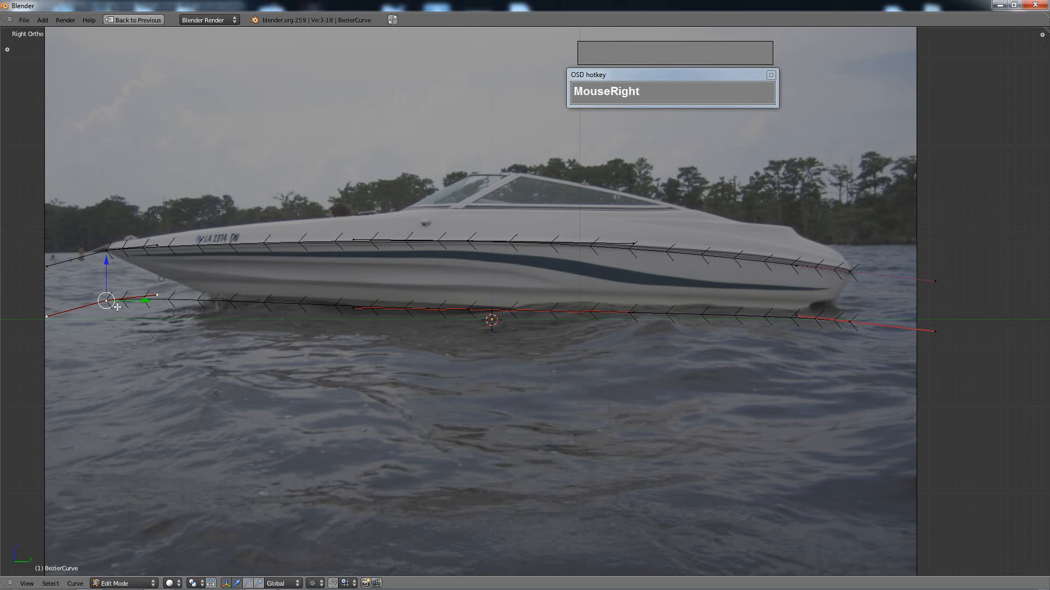
- Move the lower curve's bow point about 0.78 along Y and 0.21 along Z to the stem, lowering its inner handle about 0.04
{"action": "key", "text": "g"}
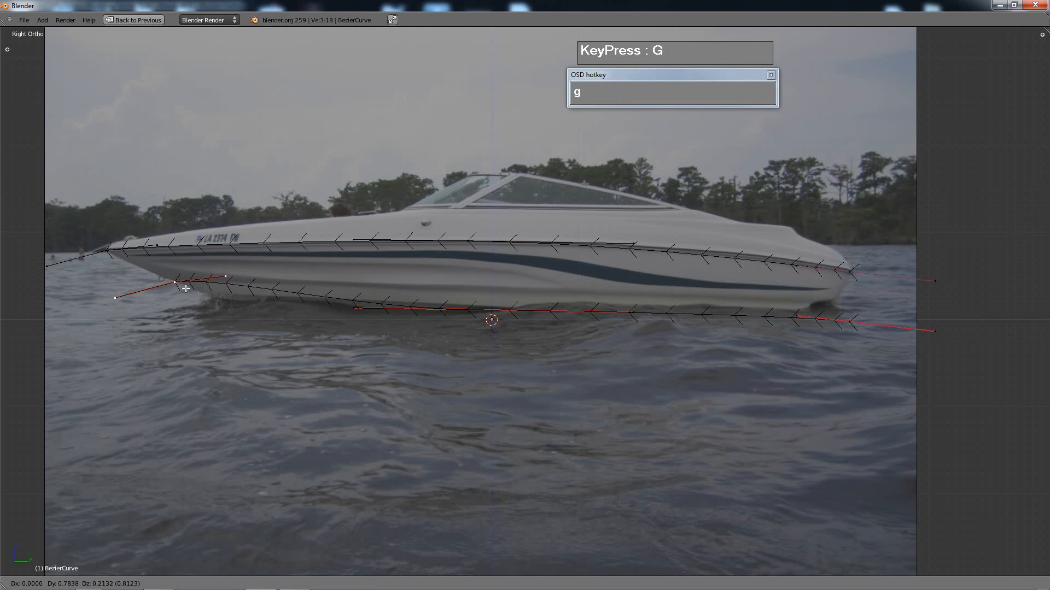
{"action": "left_click", "coordinate": [185, 288]}
{"action": "right_click", "coordinate": [234, 279]}
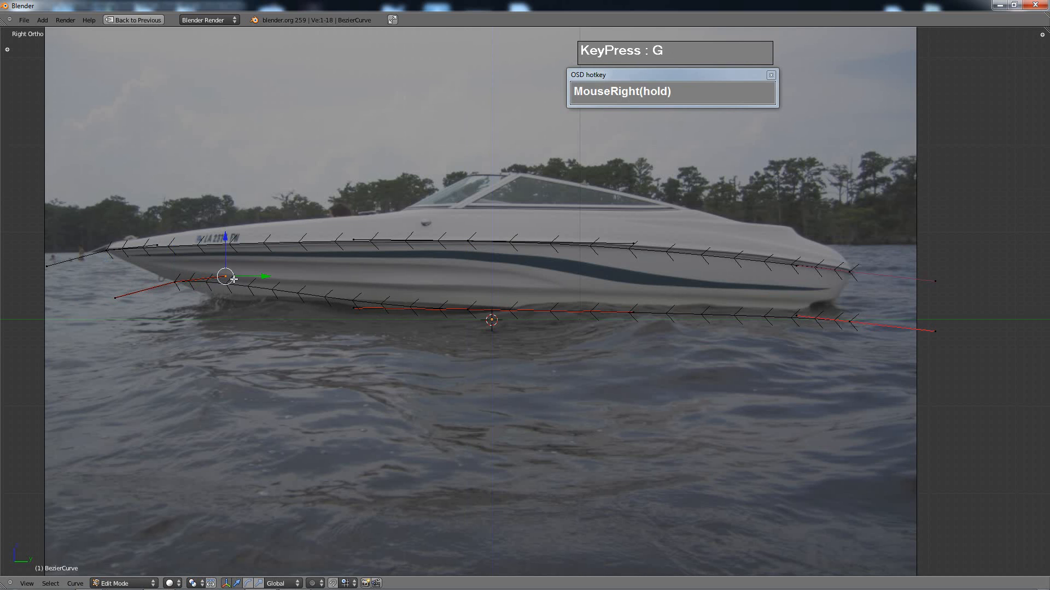
{"action": "key", "text": "g"}
{"action": "left_click", "coordinate": [271, 280]}
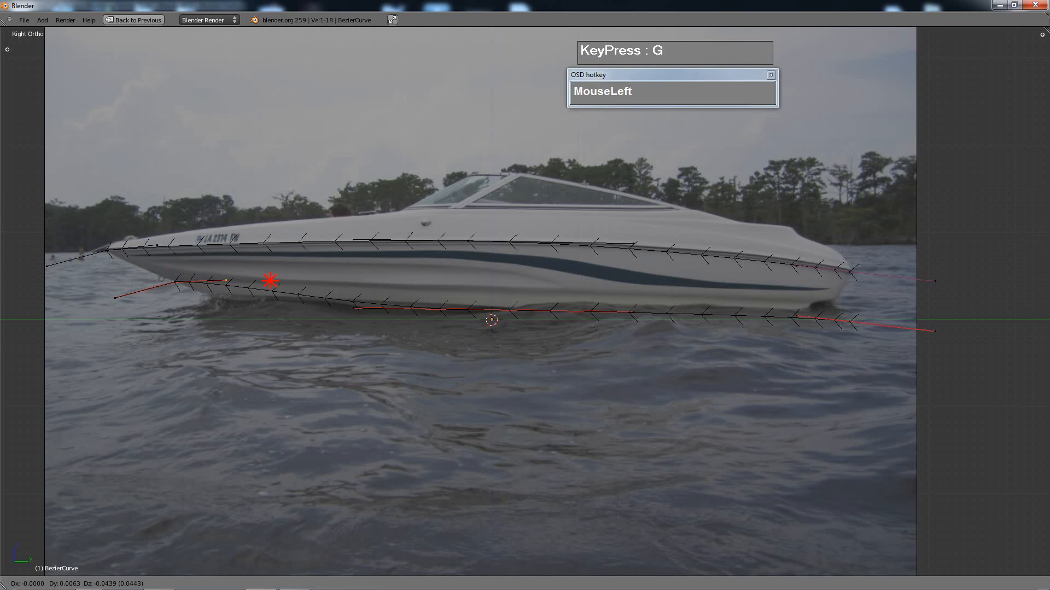
- Raise the bow-side handle of the lower curve's middle control point to follow the hull's bottom edge
{"action": "right_click", "coordinate": [466, 309]}
{"action": "right_click", "coordinate": [354, 310]}
{"action": "key", "text": "g"}
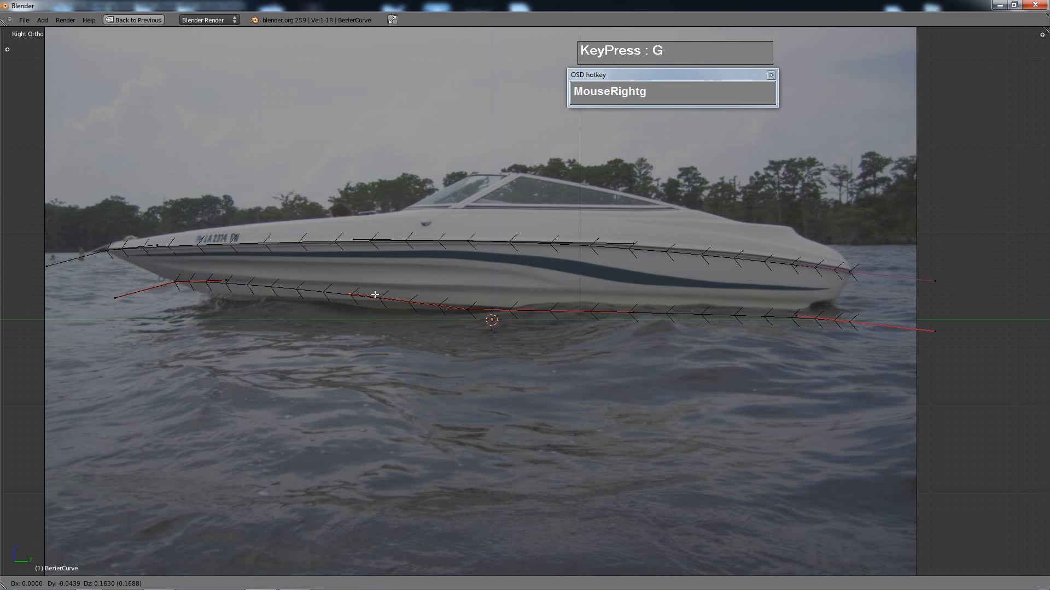
{"action": "left_click", "coordinate": [374, 298]}
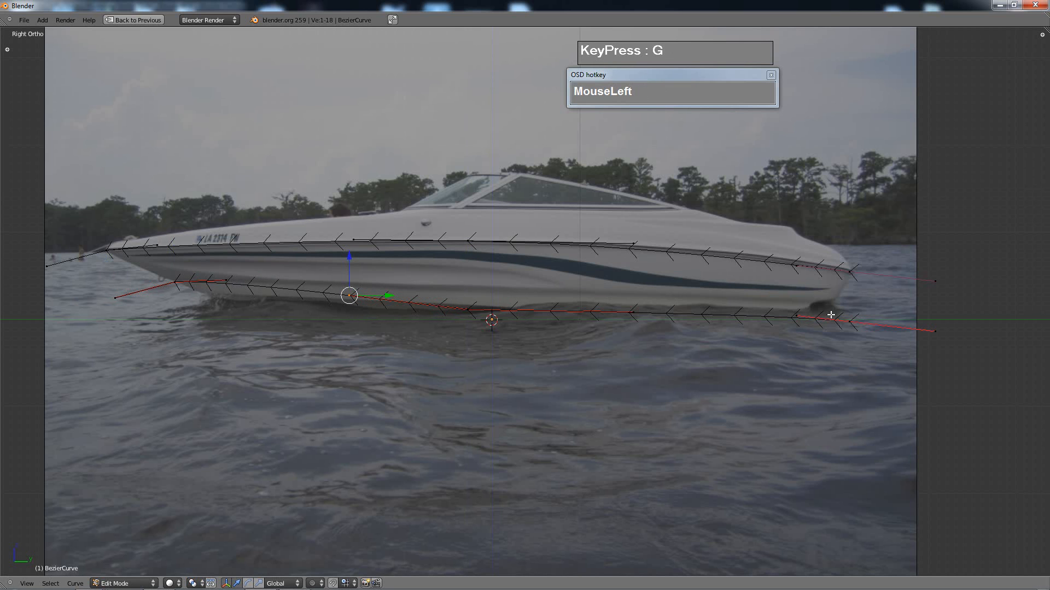
- Move the lower curve's stern point onto the hull's bottom stern corner and lower its inner handle to the hull's bottom edge
{"action": "right_click", "coordinate": [858, 323]}
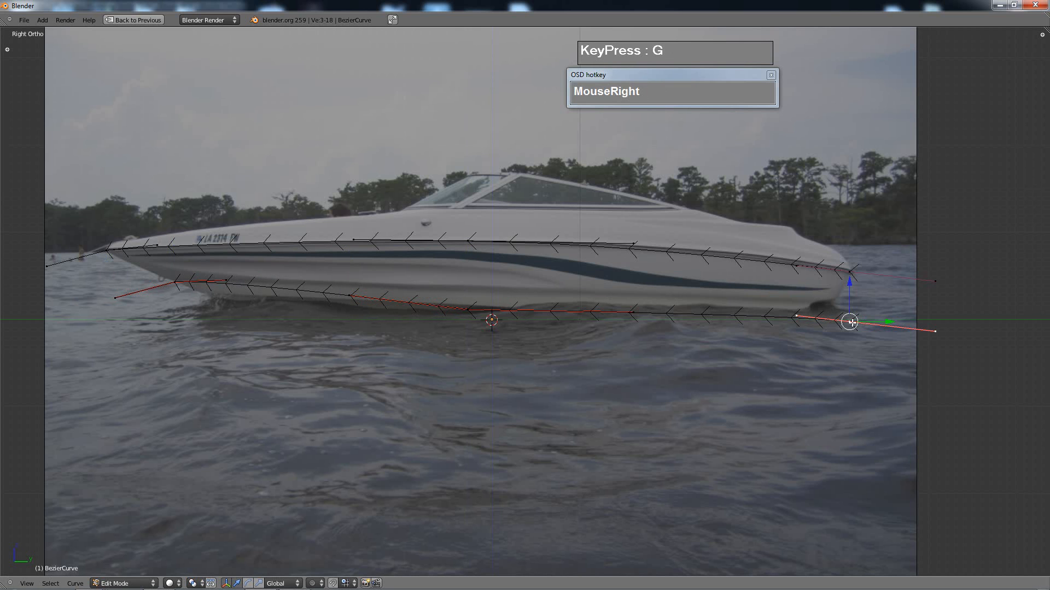
{"action": "key", "text": "g"}
{"action": "left_click", "coordinate": [821, 305]}
{"action": "right_click", "coordinate": [769, 302]}
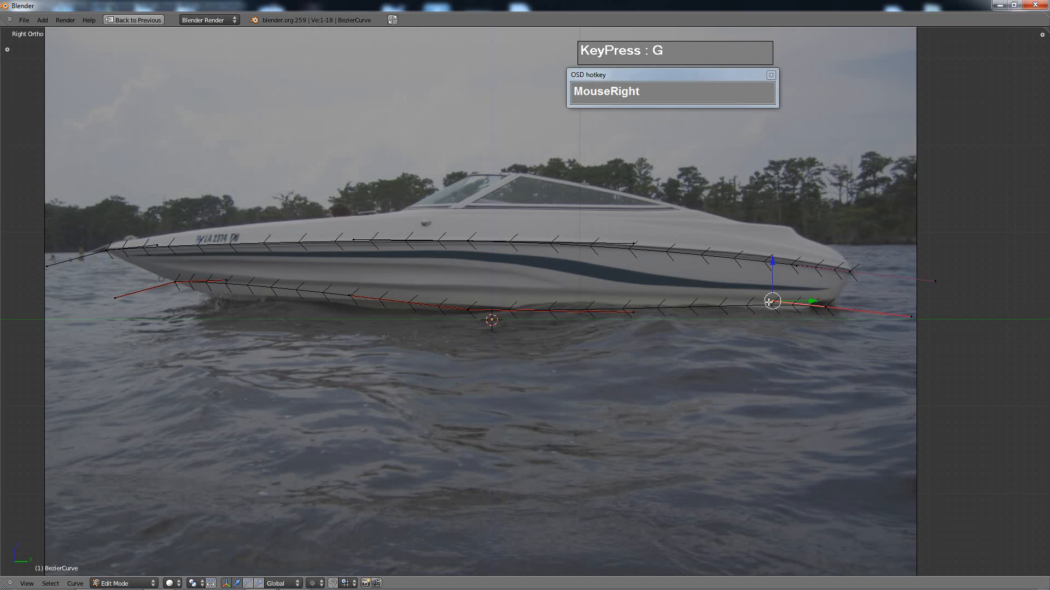
{"action": "key", "text": "g"}
{"action": "left_click", "coordinate": [769, 310]}
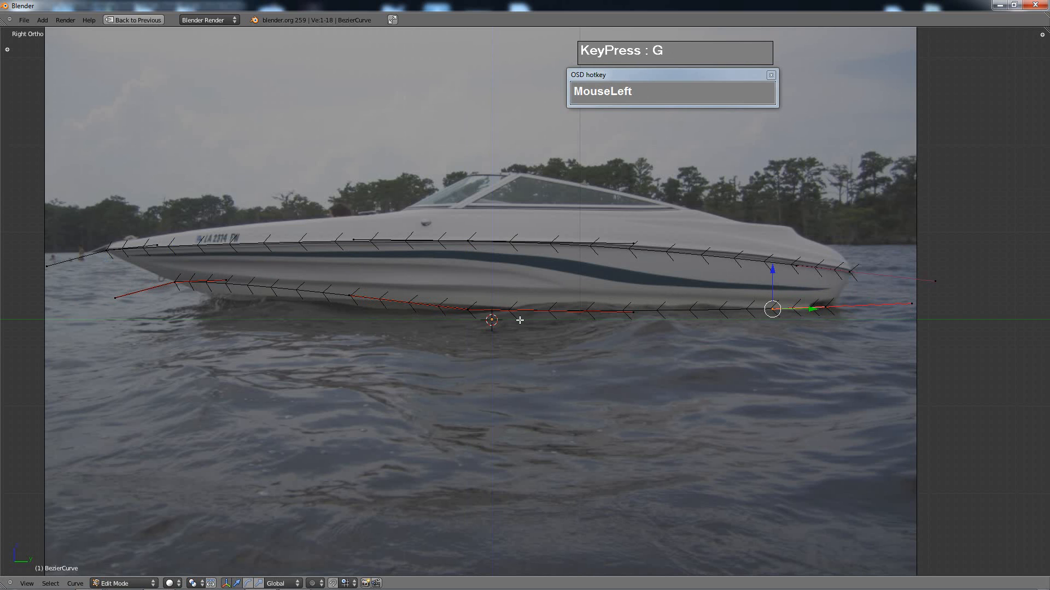
- Shift the lower curve's middle bow-side handle toward the bow and move the middle control point about 0.09 along Y and 0.04 along Z
{"action": "right_click", "coordinate": [468, 311]}
{"action": "key", "text": "g"}
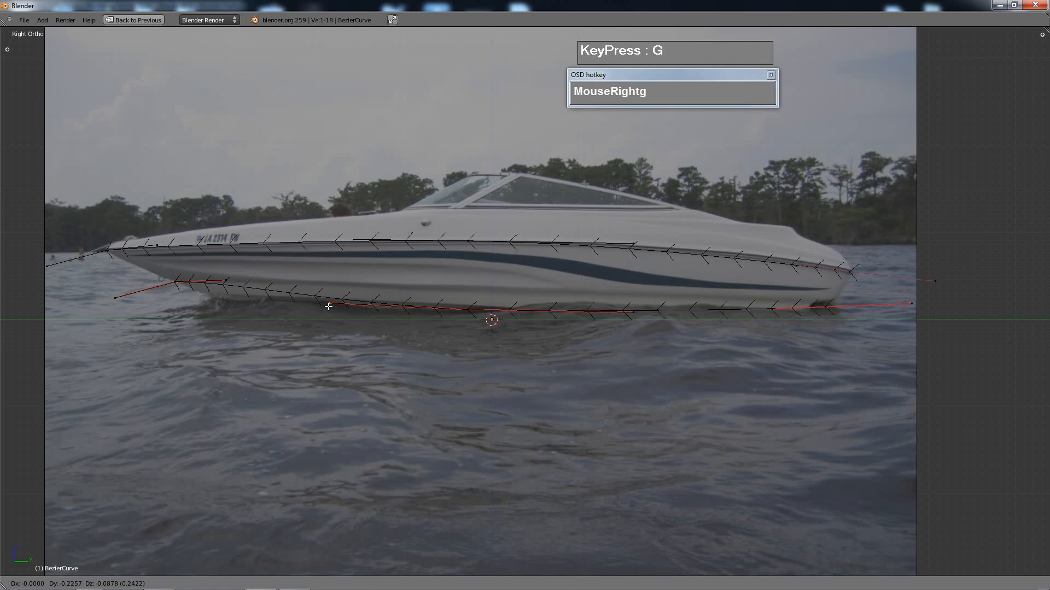
{"action": "left_click", "coordinate": [328, 302]}
{"action": "right_click", "coordinate": [442, 312]}
{"action": "key", "text": "g"}
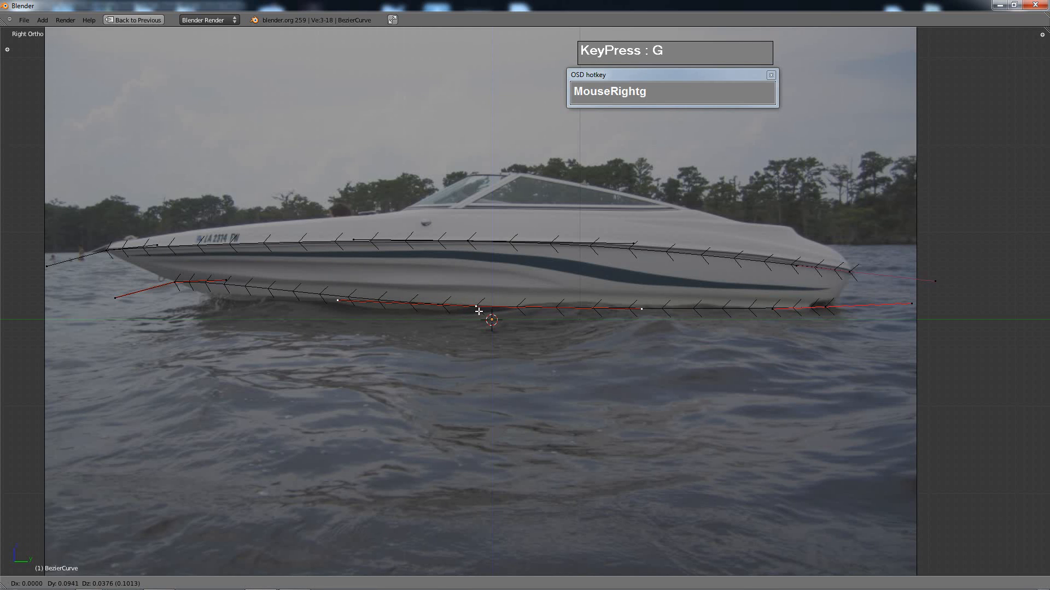
{"action": "left_click", "coordinate": [451, 308]}
- Lower the inner handle of the lower curve's bow point slightly to match the hull's bottom edge
{"action": "right_click", "coordinate": [229, 285]}
{"action": "key", "text": "g"}
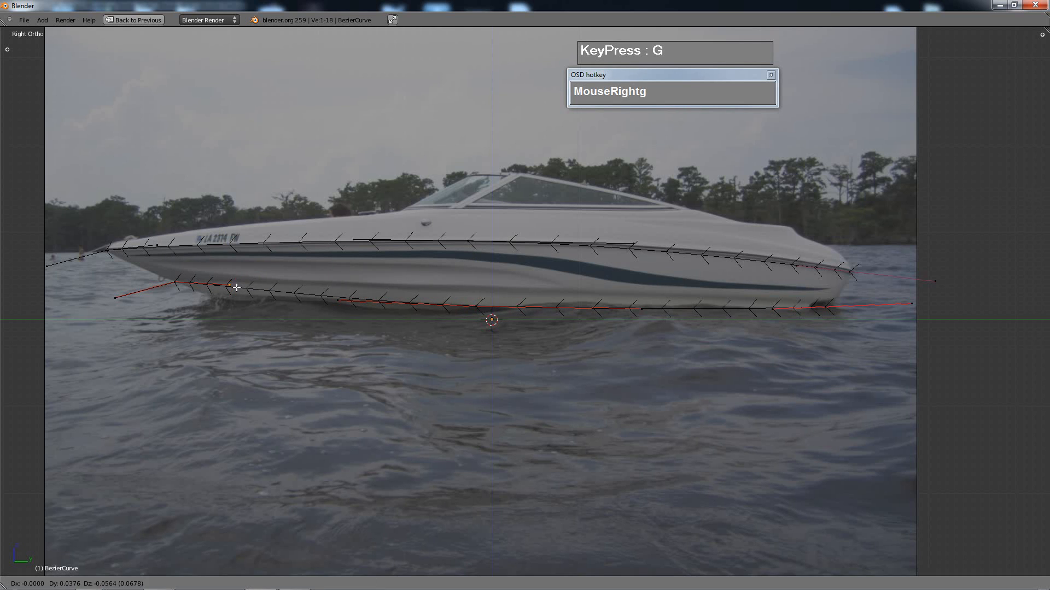
{"action": "left_click", "coordinate": [231, 285]}
- Raise the rub rail's inner stern handle and move its middle point's stern-side handle about 0.056 along Y and 0.019 along Z
{"action": "right_click", "coordinate": [798, 266]}
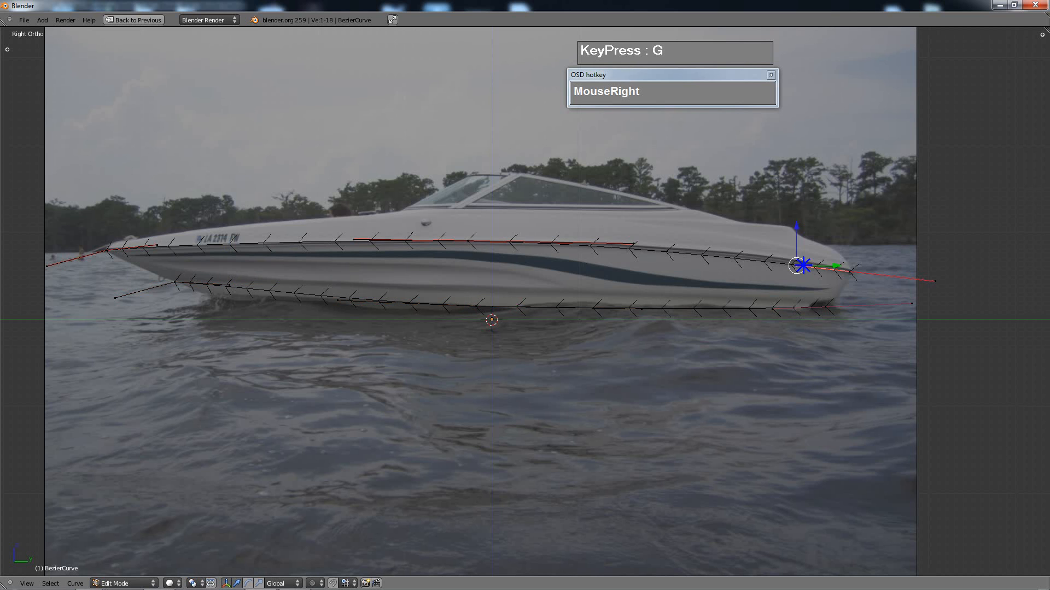
{"action": "key", "text": "g"}
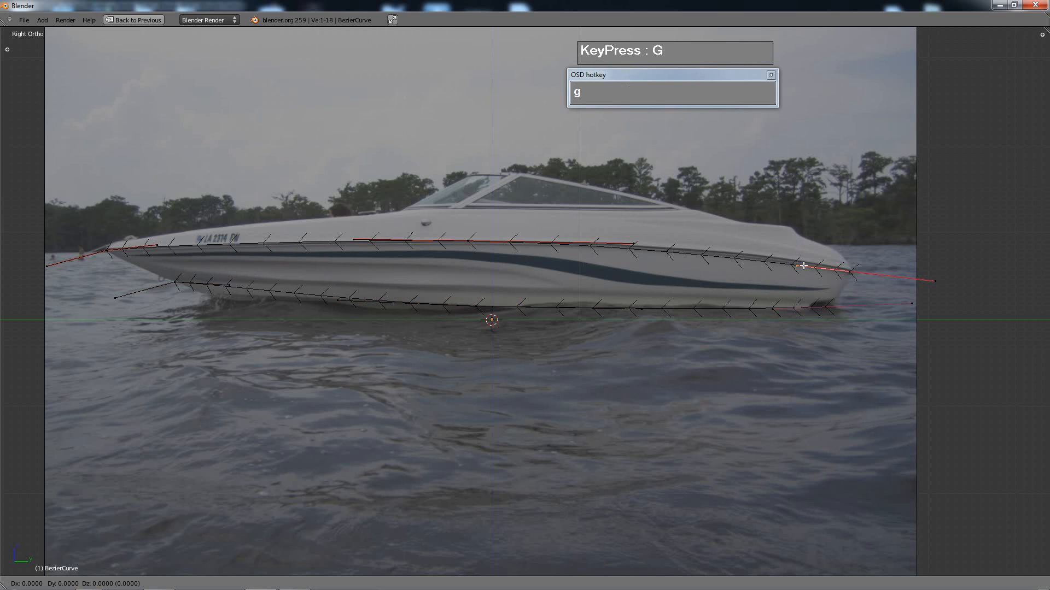
{"action": "left_click", "coordinate": [799, 259]}
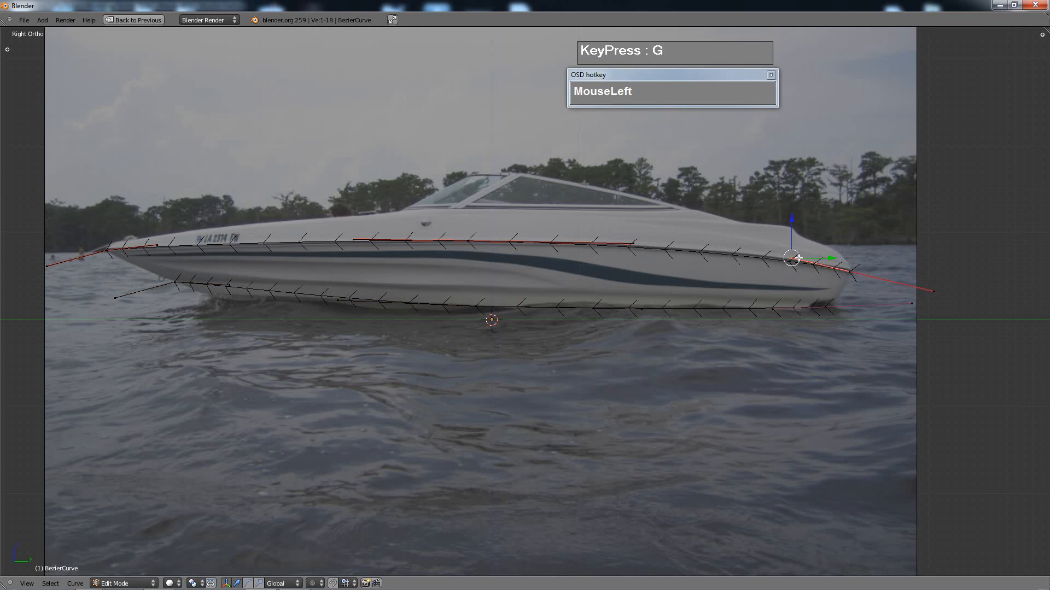
{"action": "right_click", "coordinate": [649, 243]}
{"action": "key", "text": "g"}
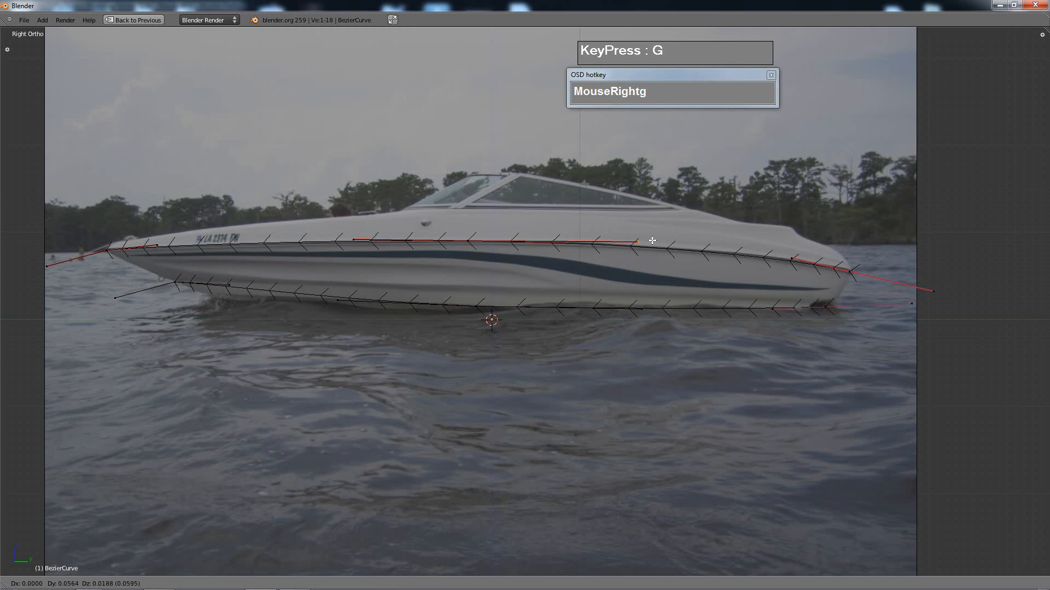
{"action": "left_click", "coordinate": [651, 241]}
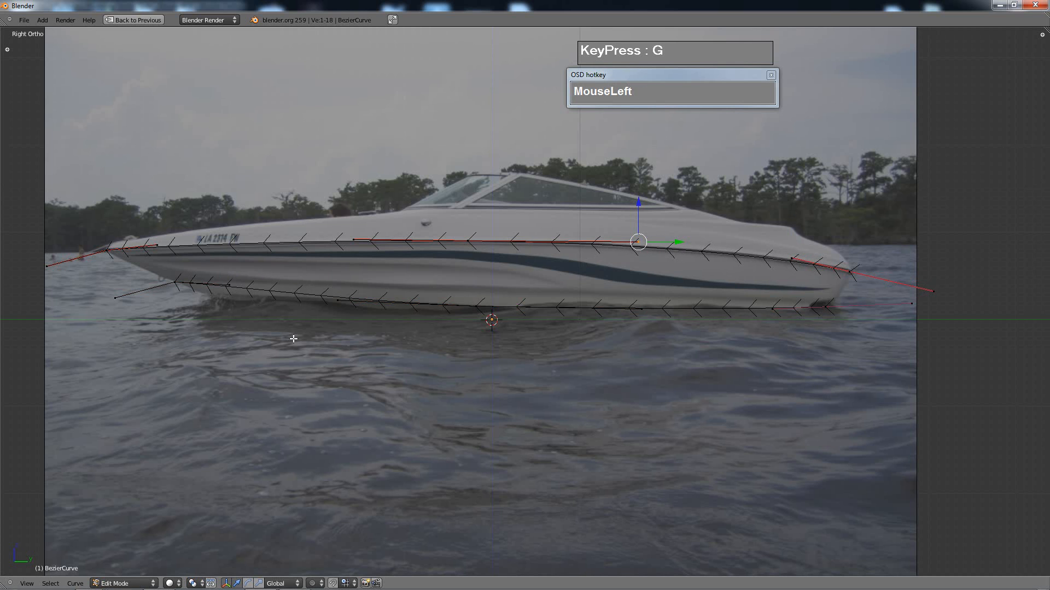
- Restore the multi-view layout and move the lower curve's middle control point inward along X in the front view
{"action": "key", "text": "ctrl+Up"}
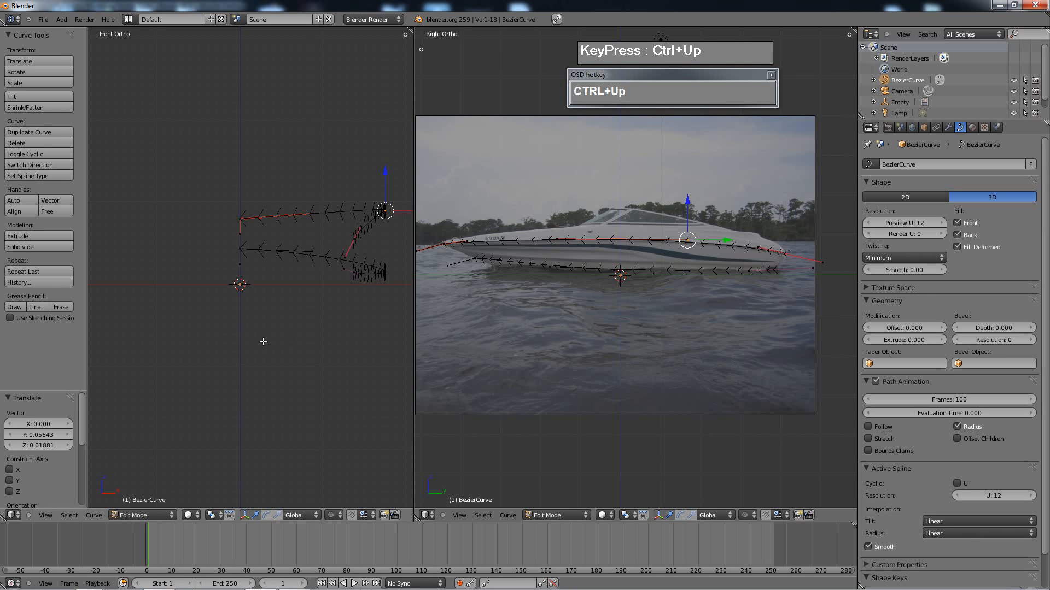
{"action": "right_click", "coordinate": [617, 268]}
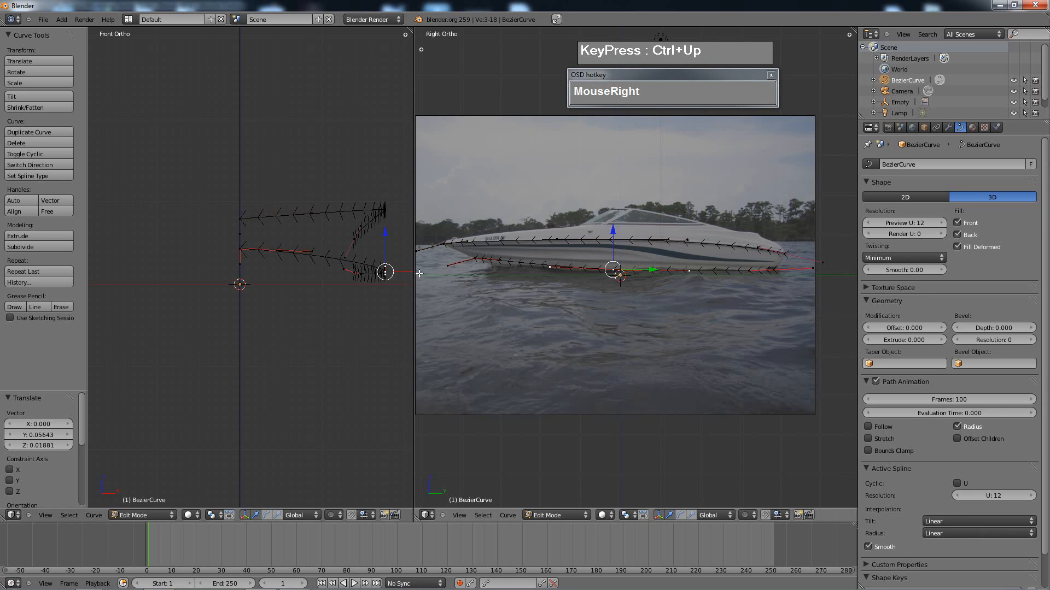
{"action": "left_click_drag", "start_coordinate": [406, 271], "coordinate": [381, 272]}
- Move the lower curve's stern point -0.145 along X in the front view and another -0.148 along X in the top view
{"action": "right_click", "coordinate": [773, 270]}
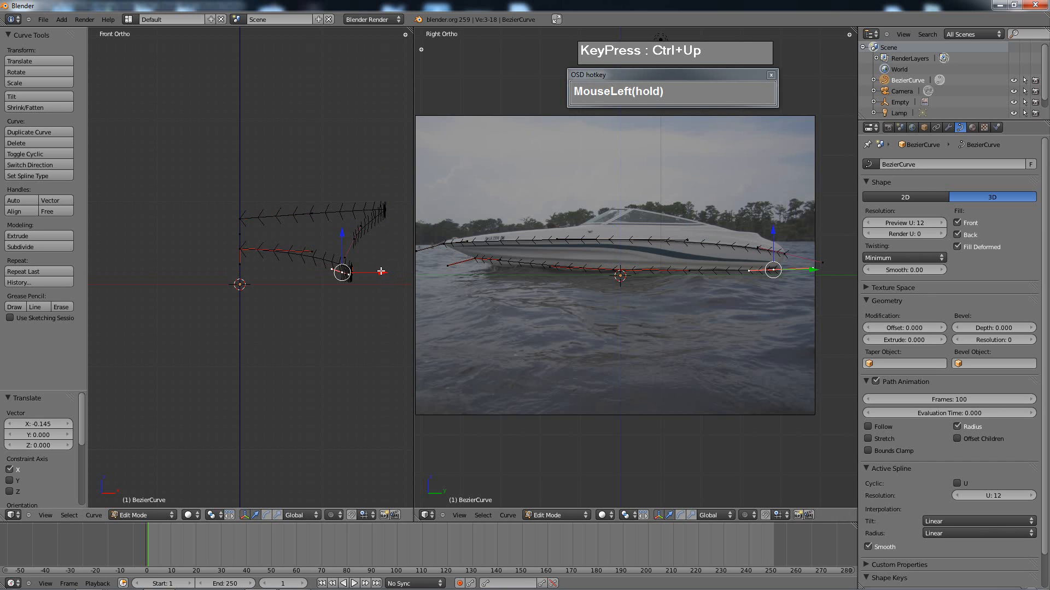
{"action": "key", "text": "KP_7"}
{"action": "scroll", "coordinate": [345, 237], "scroll_direction": "down", "scroll_amount": 2}
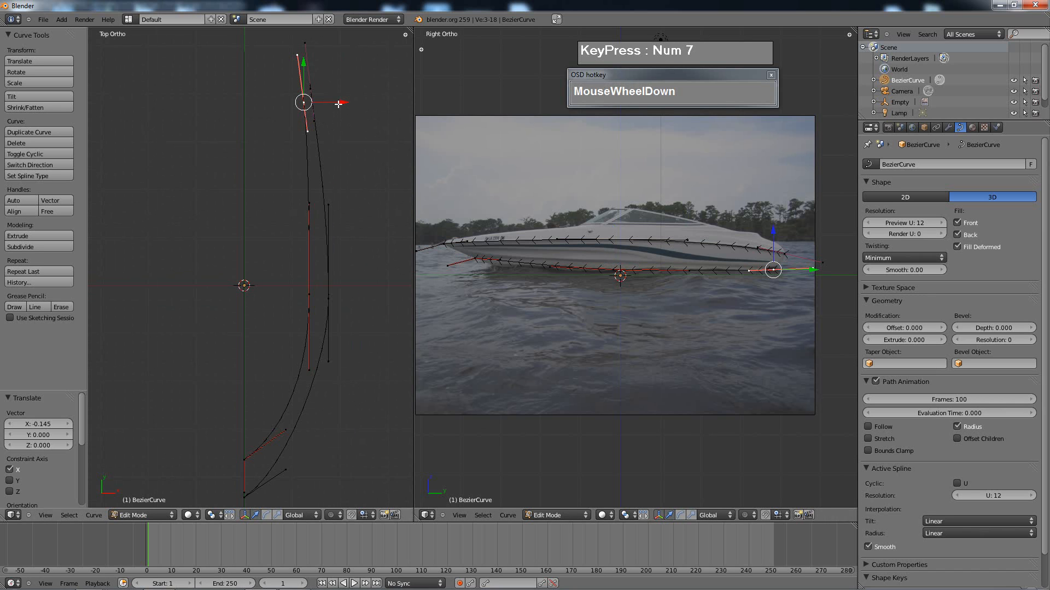
{"action": "left_click_drag", "start_coordinate": [338, 103], "coordinate": [331, 102]}
- Move the lower curve's middle control point about -0.034 along X and 0.110 along Z
{"action": "right_click", "coordinate": [310, 298]}
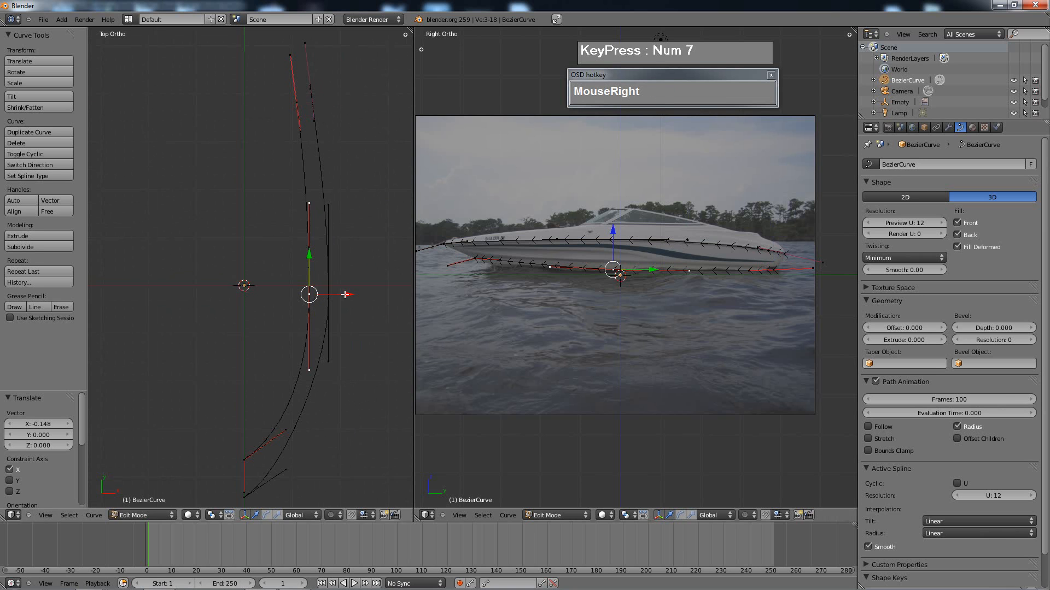
{"action": "left_click_drag", "start_coordinate": [345, 295], "coordinate": [343, 295]}
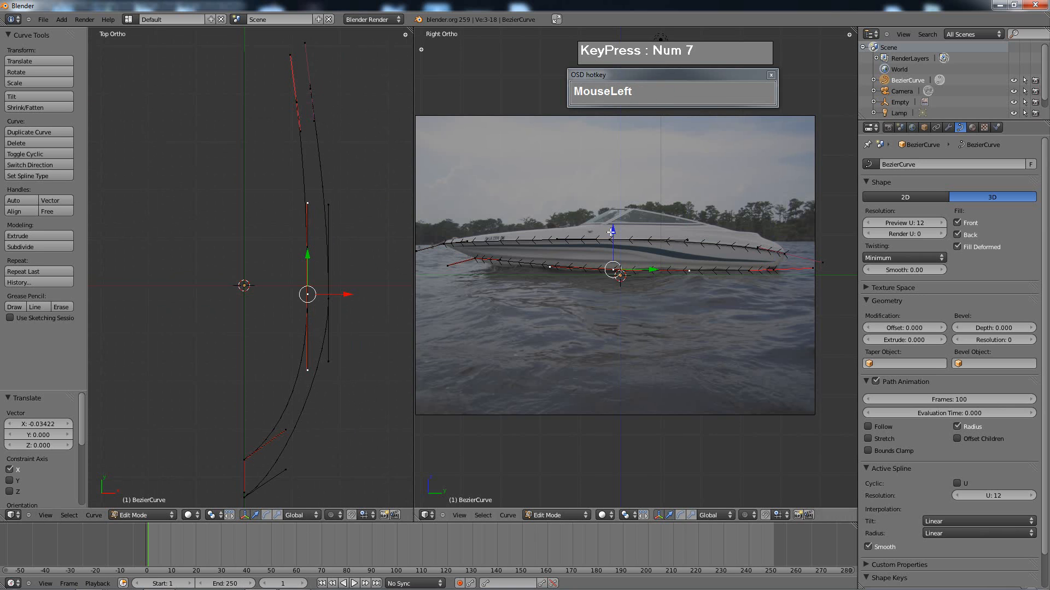
{"action": "left_click_drag", "start_coordinate": [612, 232], "coordinate": [611, 228]}
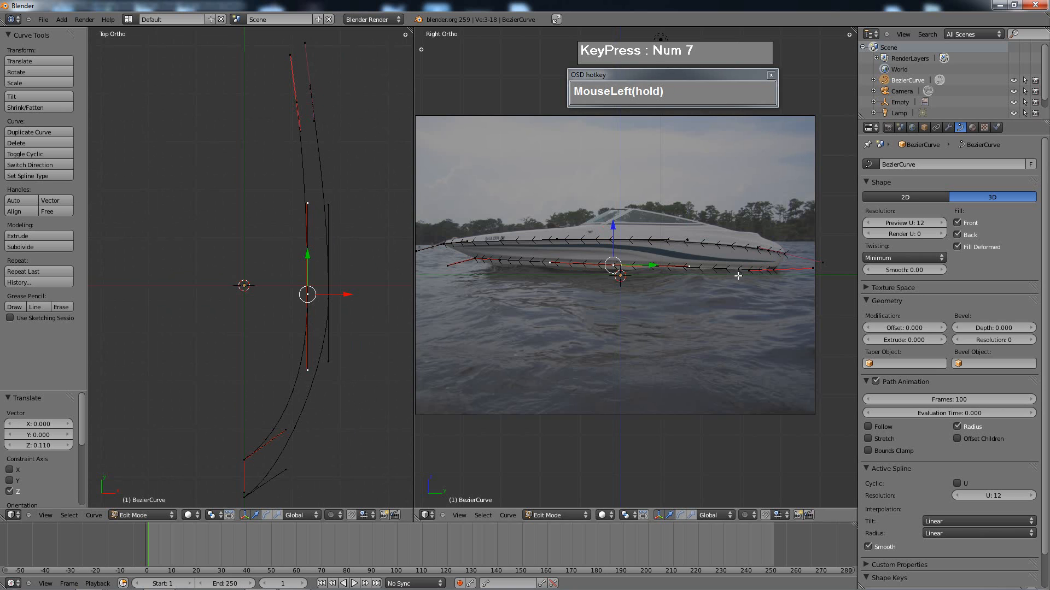
- Move the lower curve's bow end point about -0.027 along Y
{"action": "right_click", "coordinate": [473, 260]}
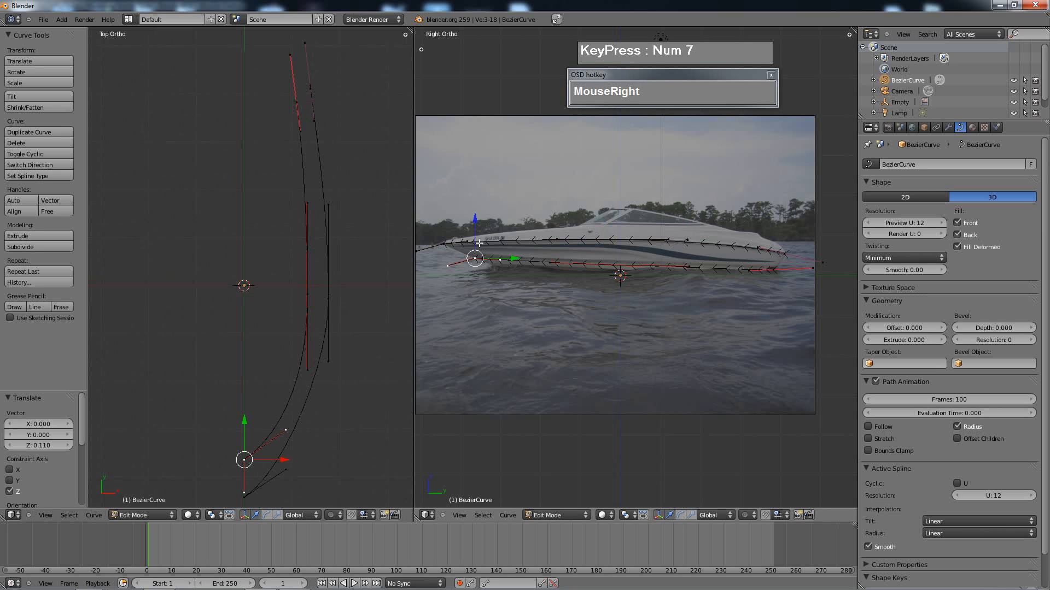
{"action": "left_click_drag", "start_coordinate": [507, 259], "coordinate": [503, 258]}
{"action": "scroll", "coordinate": [612, 259], "scroll_direction": "up", "scroll_amount": 1}
{"action": "scroll", "coordinate": [656, 284], "scroll_direction": "down", "scroll_amount": 1}
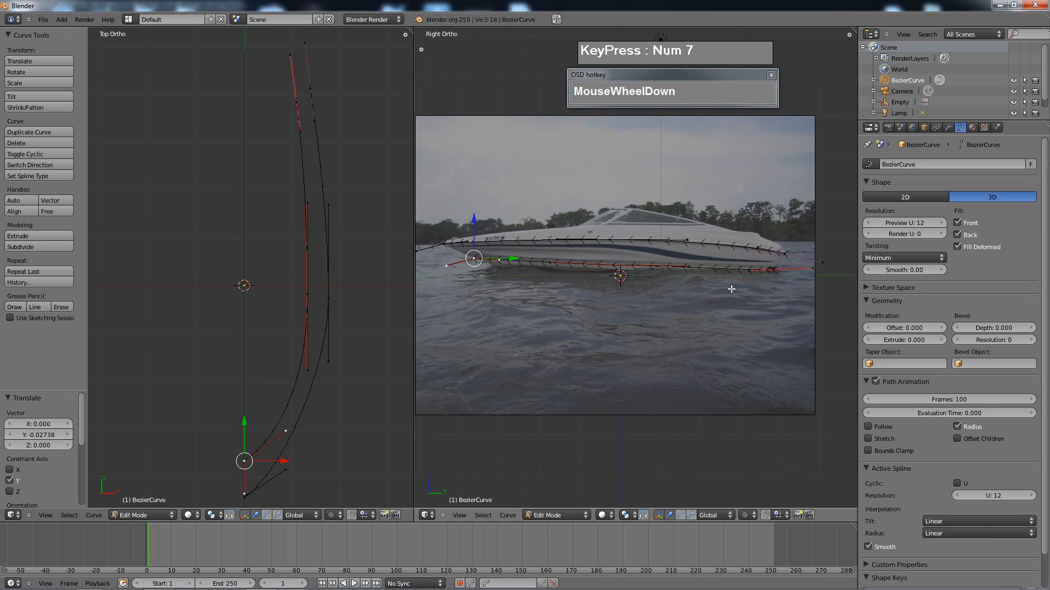
- Change the right side viewport to the UV/Image Editor
{"action": "left_click", "coordinate": [430, 516]}
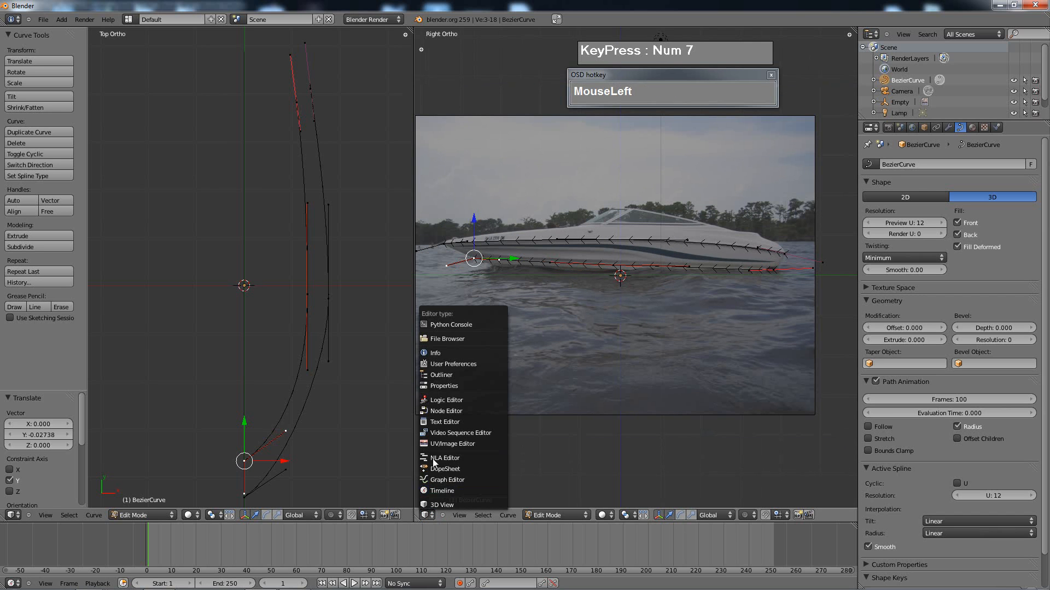
{"action": "left_click", "coordinate": [442, 504]}
{"action": "left_click", "coordinate": [427, 515]}
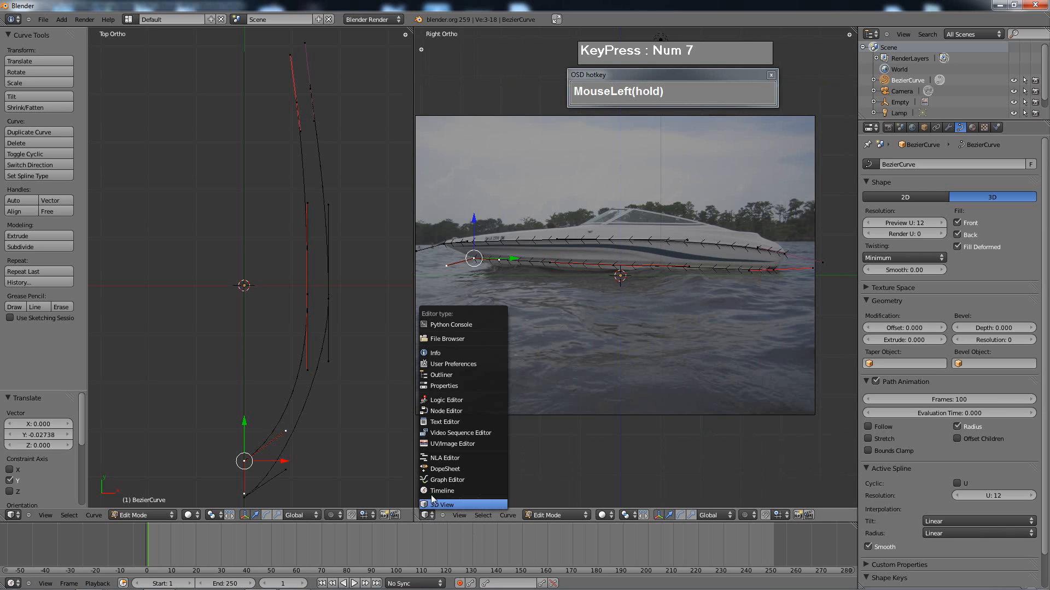
{"action": "left_click", "coordinate": [454, 444]}
{"action": "scroll", "coordinate": [598, 411], "scroll_direction": "up", "scroll_amount": 4}
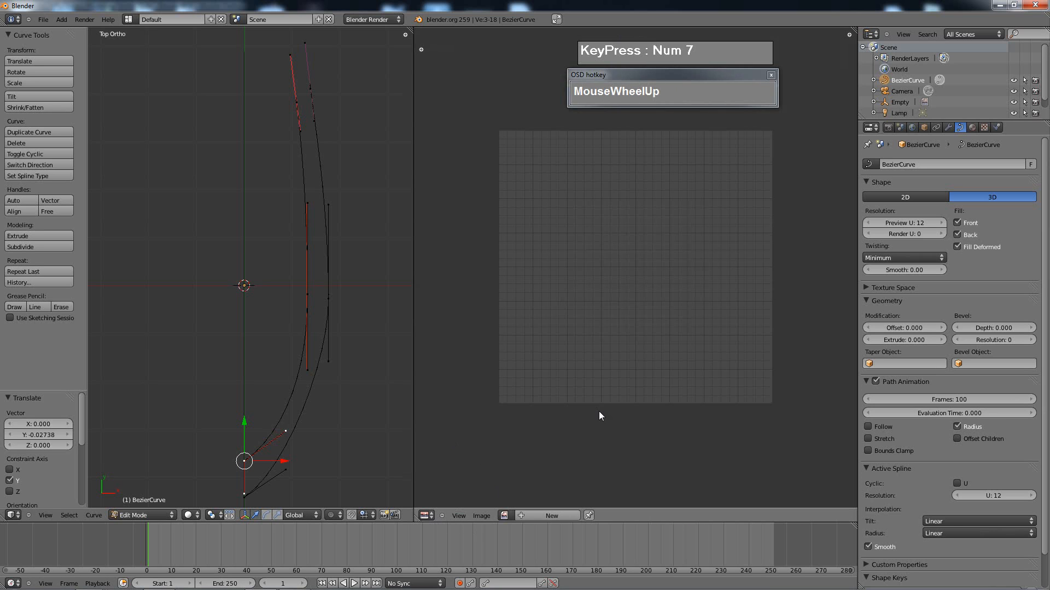
- Start opening an image and browse to the folder D:\Blender\Tutorials\YoutubeRequests\CaravelleBoat
{"action": "left_click", "coordinate": [481, 516]}
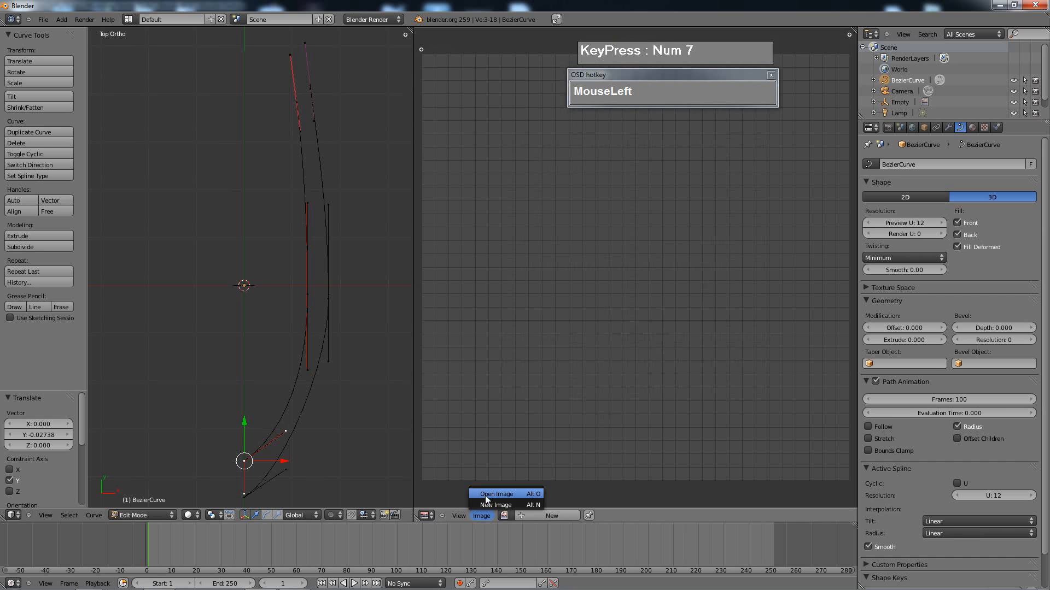
{"action": "left_click", "coordinate": [484, 496]}
{"action": "left_click", "coordinate": [19, 80]}
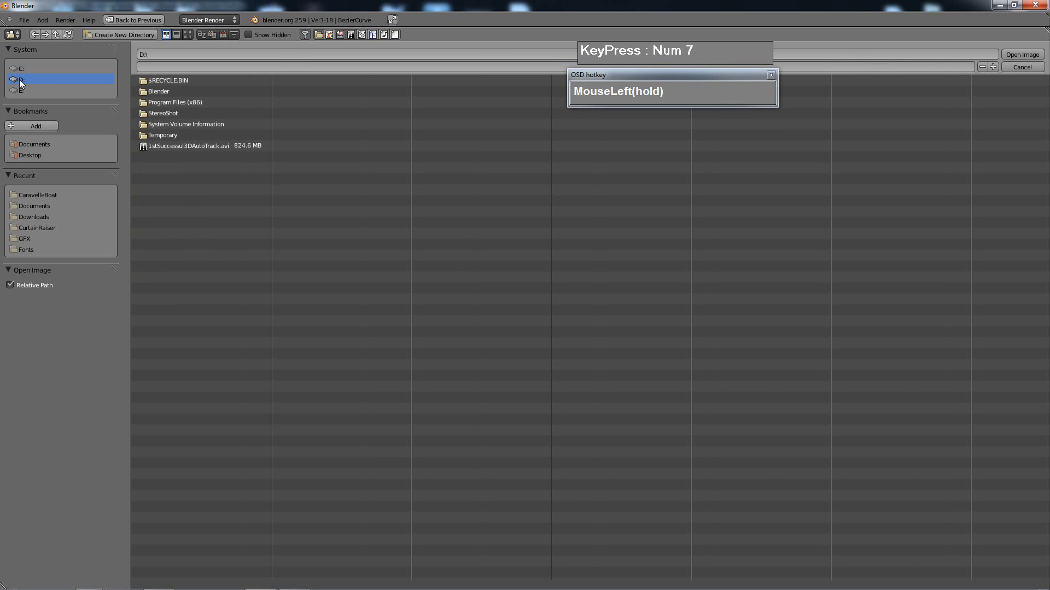
{"action": "left_click", "coordinate": [154, 92]}
{"action": "left_click", "coordinate": [144, 82]}
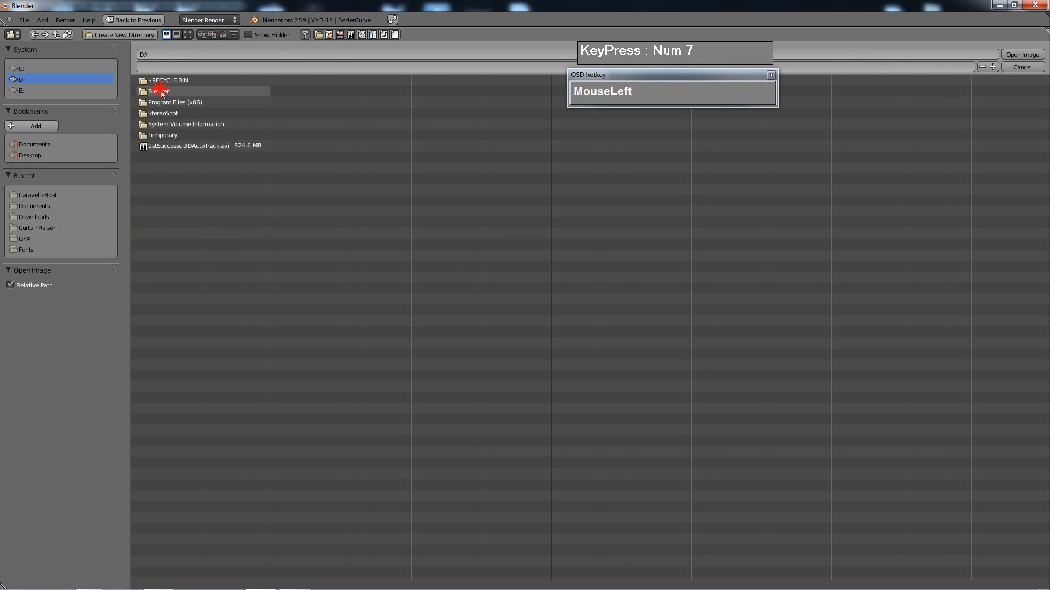
{"action": "left_click", "coordinate": [153, 92]}
{"action": "left_click", "coordinate": [156, 90]}
{"action": "left_click", "coordinate": [161, 112]}
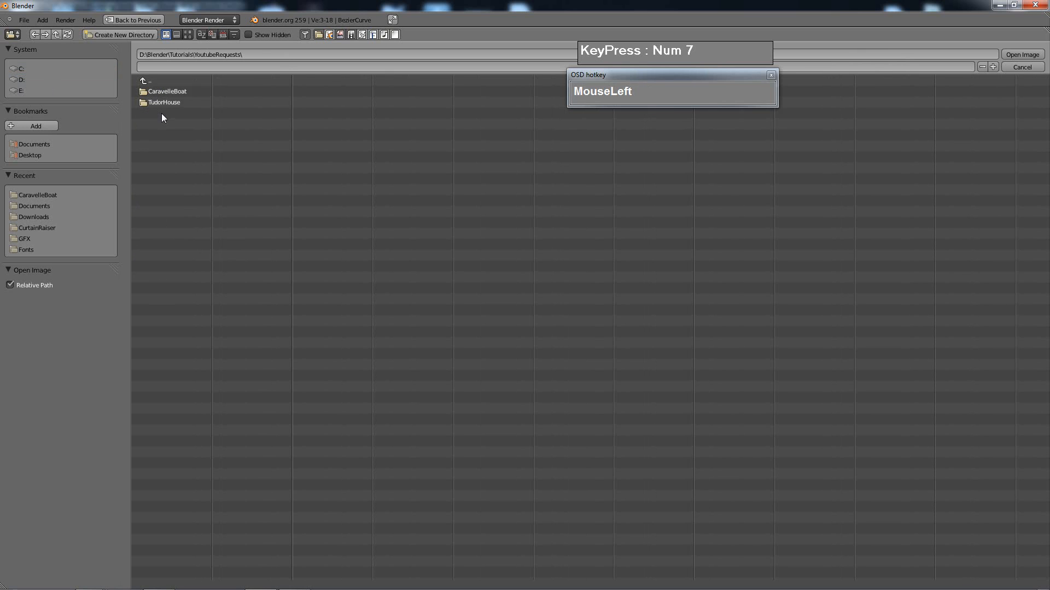
{"action": "left_click", "coordinate": [169, 90]}
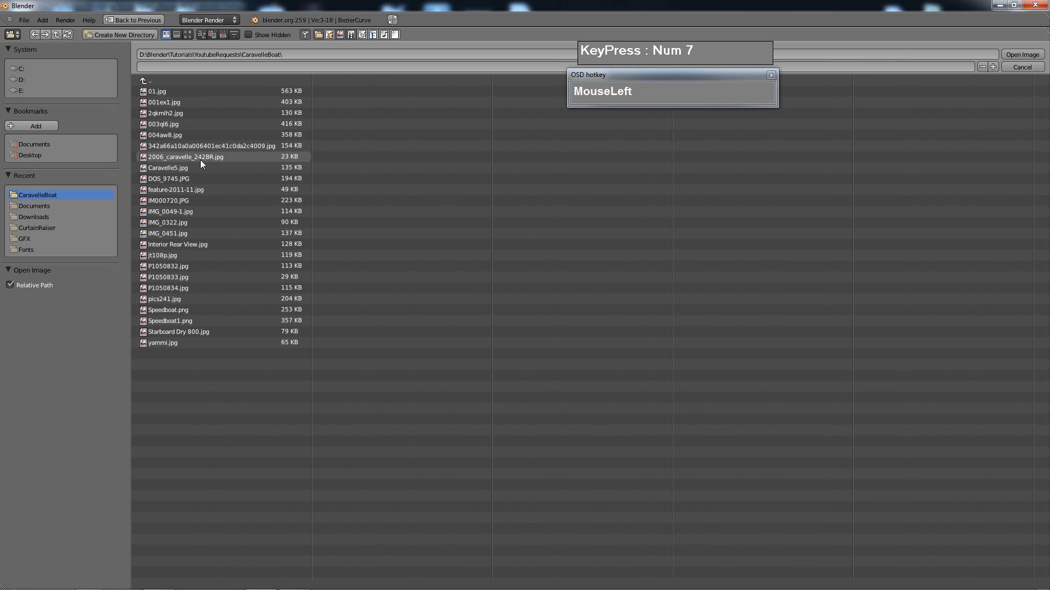
- Show the folder's files as thumbnails and open the boat photo 001ex1.jpg
{"action": "left_click", "coordinate": [341, 35]}
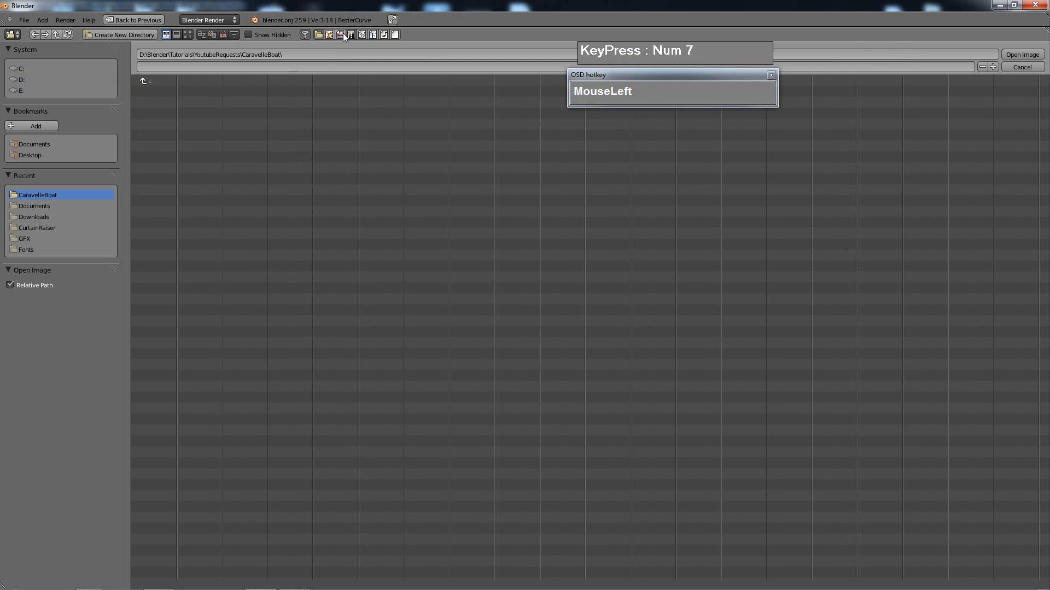
{"action": "left_click", "coordinate": [343, 35]}
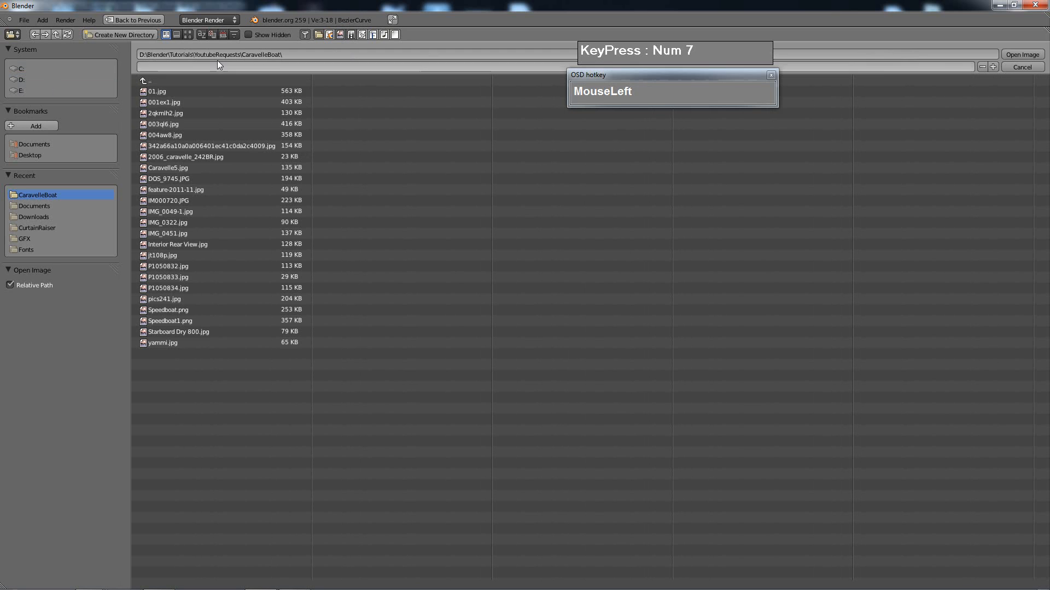
{"action": "left_click", "coordinate": [186, 34]}
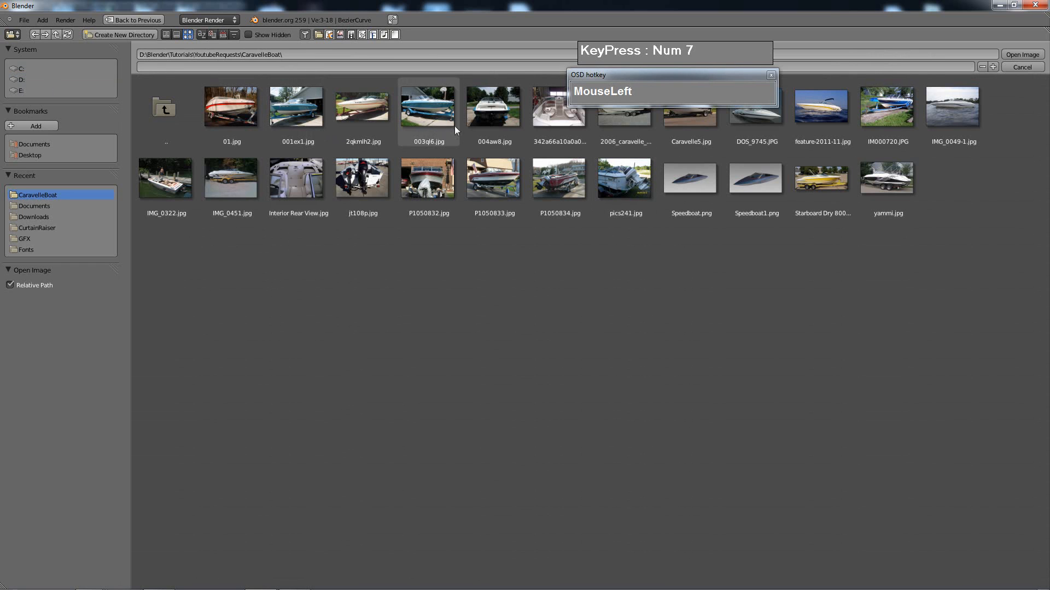
{"action": "left_click", "coordinate": [300, 109]}
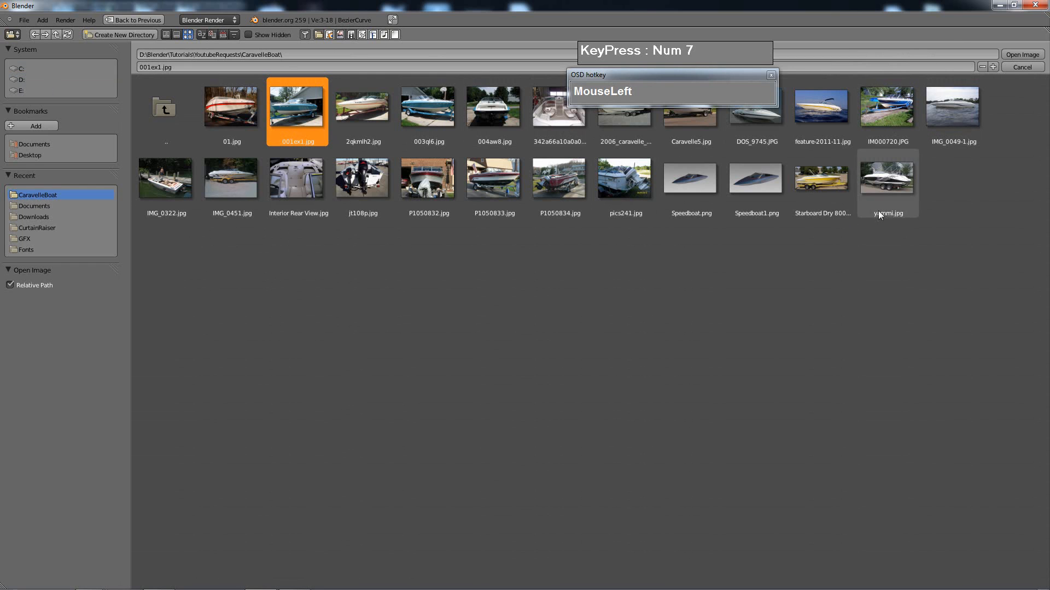
{"action": "left_click", "coordinate": [497, 191]}
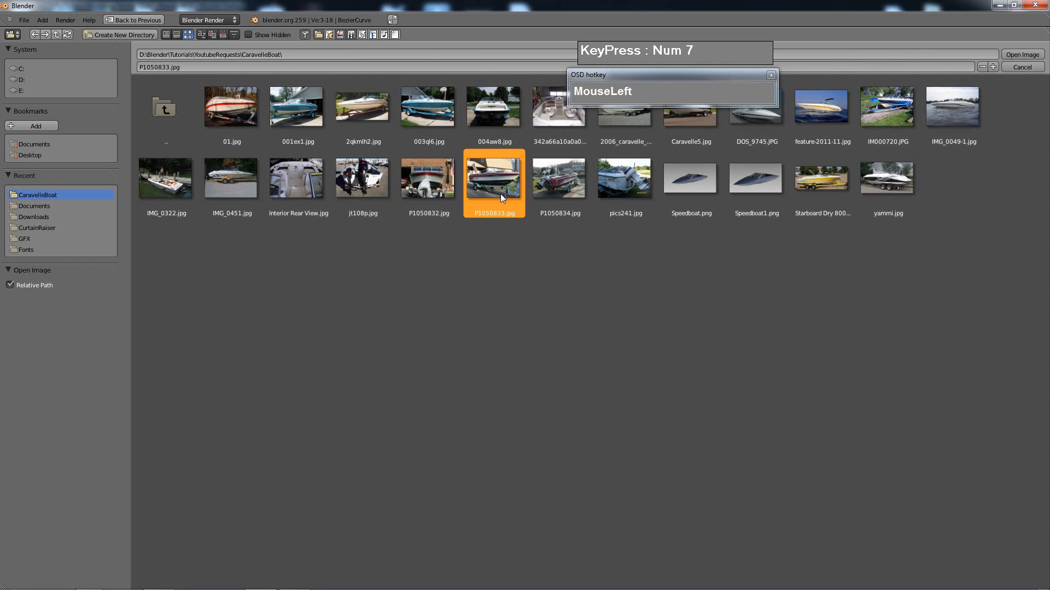
{"action": "double_click", "coordinate": [299, 120]}
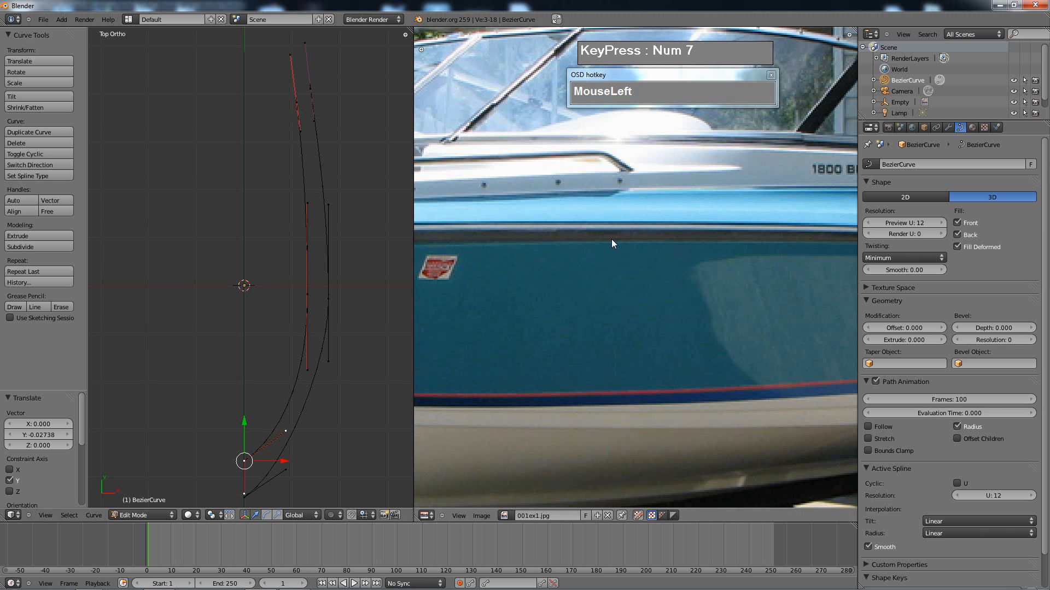
- Examine the hull shape in the whole boat photo and change the image viewport back to the 3D View
{"action": "scroll", "coordinate": [619, 265], "scroll_direction": "down", "scroll_amount": 3}
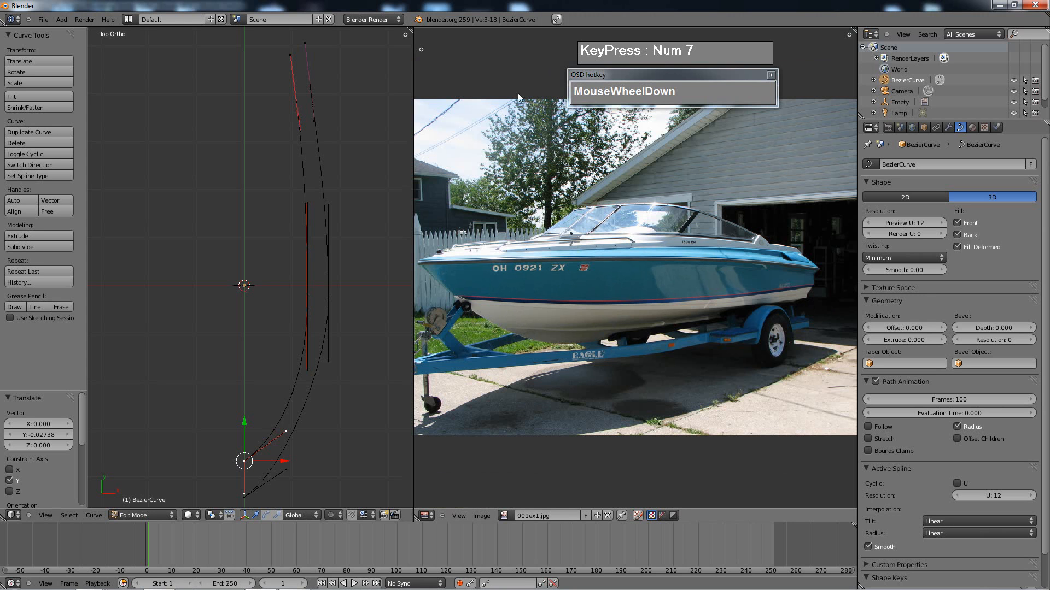
{"action": "left_click", "coordinate": [426, 515]}
{"action": "left_click", "coordinate": [446, 489]}
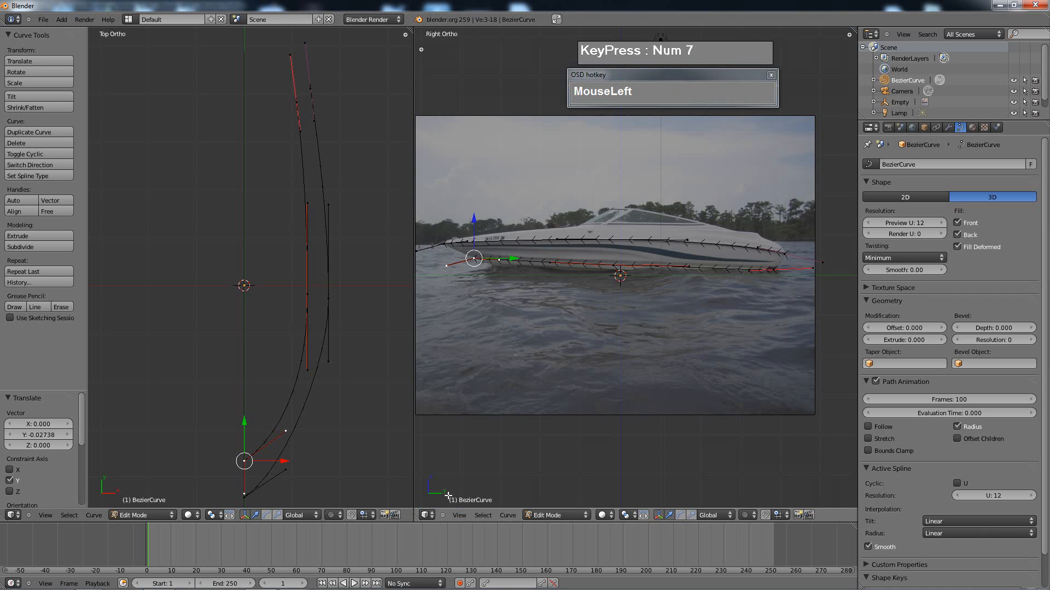
- Duplicate the entire lower hull curve in place and move the copy -0.370 along Z
{"action": "right_click", "coordinate": [628, 260]}
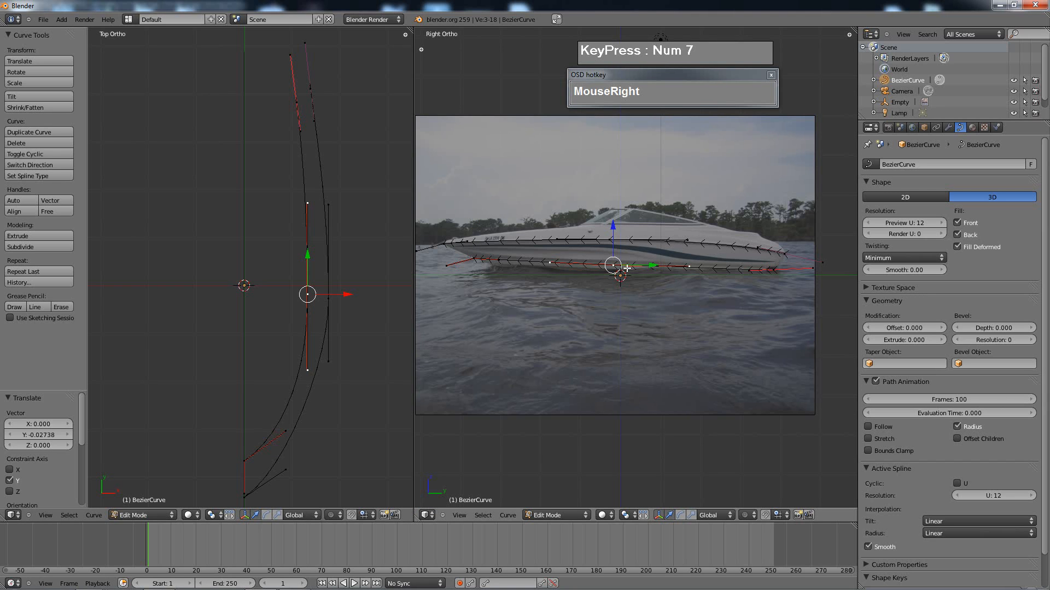
{"action": "key", "text": "l"}
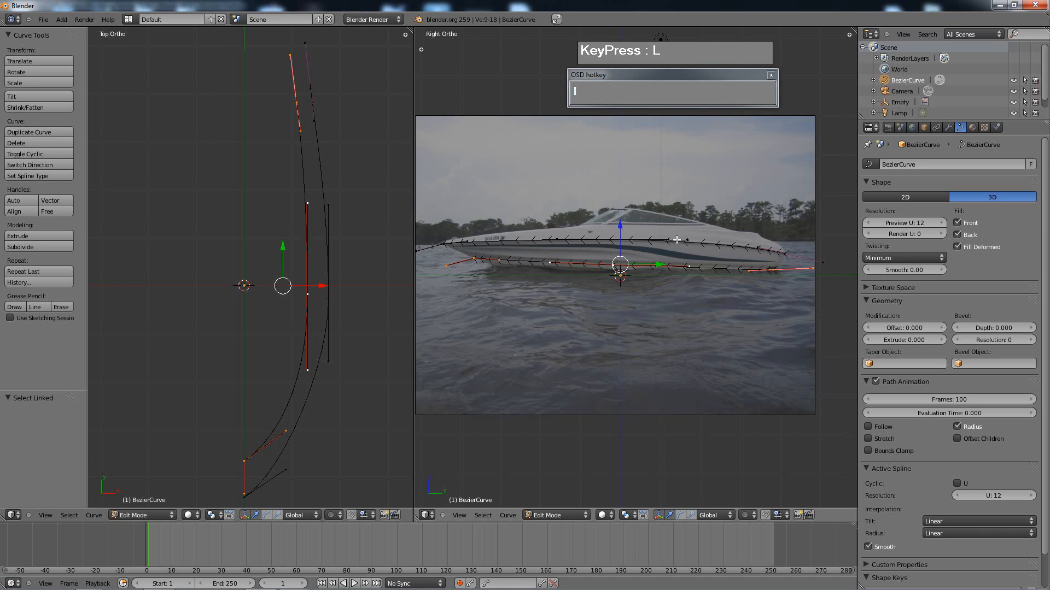
{"action": "key", "text": "shift+d"}
{"action": "right_click", "coordinate": [656, 243]}
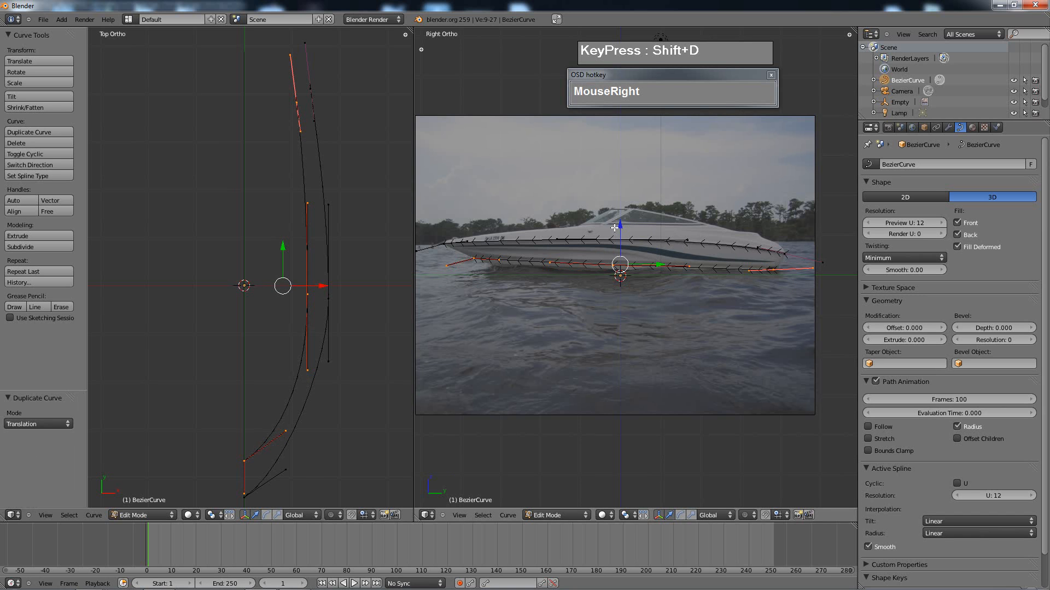
{"action": "left_click_drag", "start_coordinate": [620, 225], "coordinate": [624, 238]}
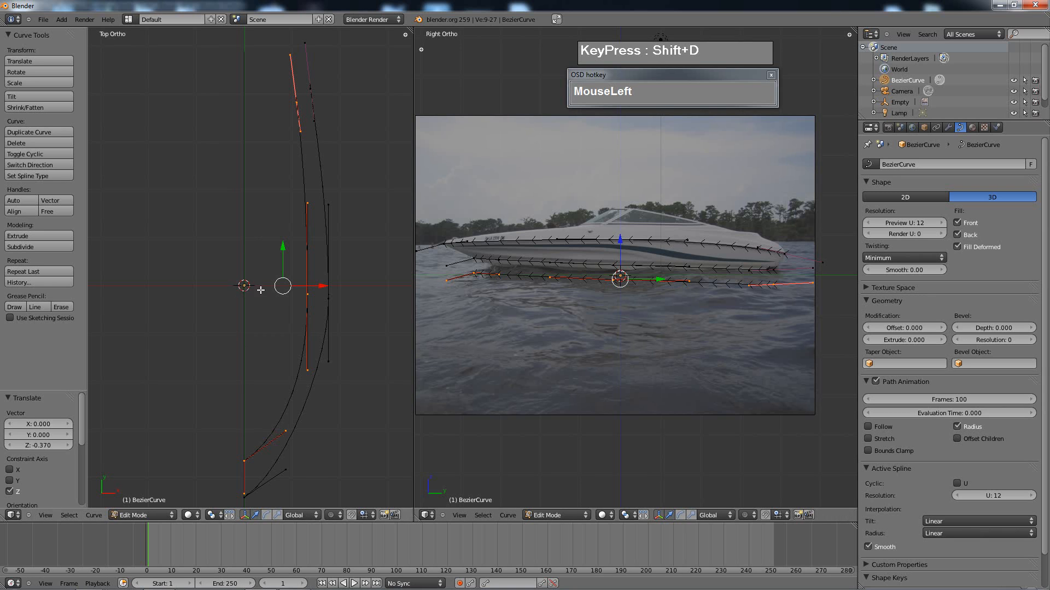
- Reset the 3D cursor to the world origin and set the top view's pivot point to 3D Cursor
{"action": "key", "text": "shift+c"}
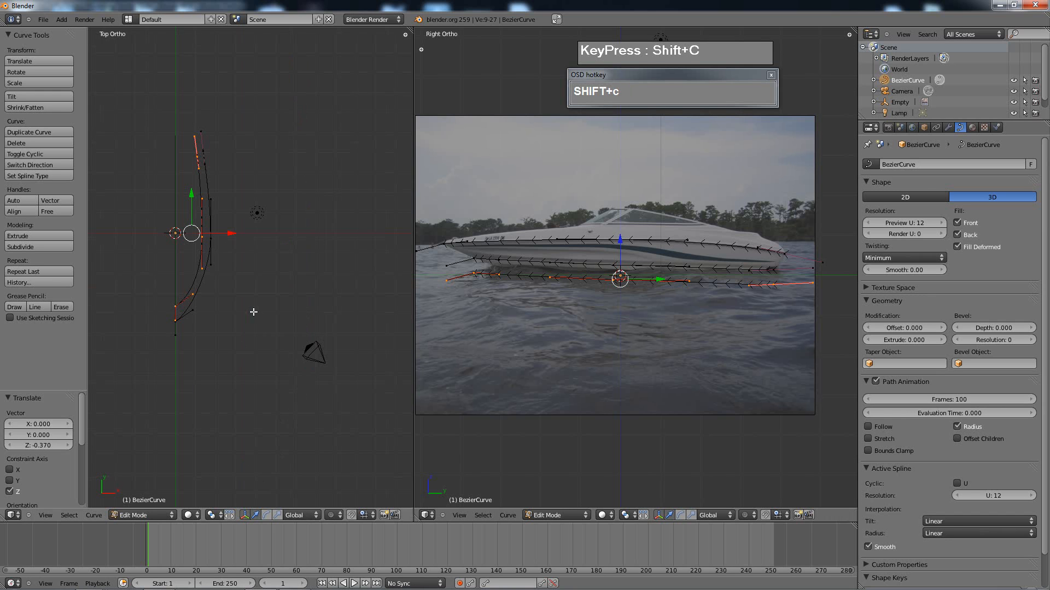
{"action": "middle_click_drag", "start_coordinate": [190, 256], "coordinate": [273, 272], "text": "shift"}
{"action": "scroll", "coordinate": [275, 254], "scroll_direction": "up", "scroll_amount": 2}
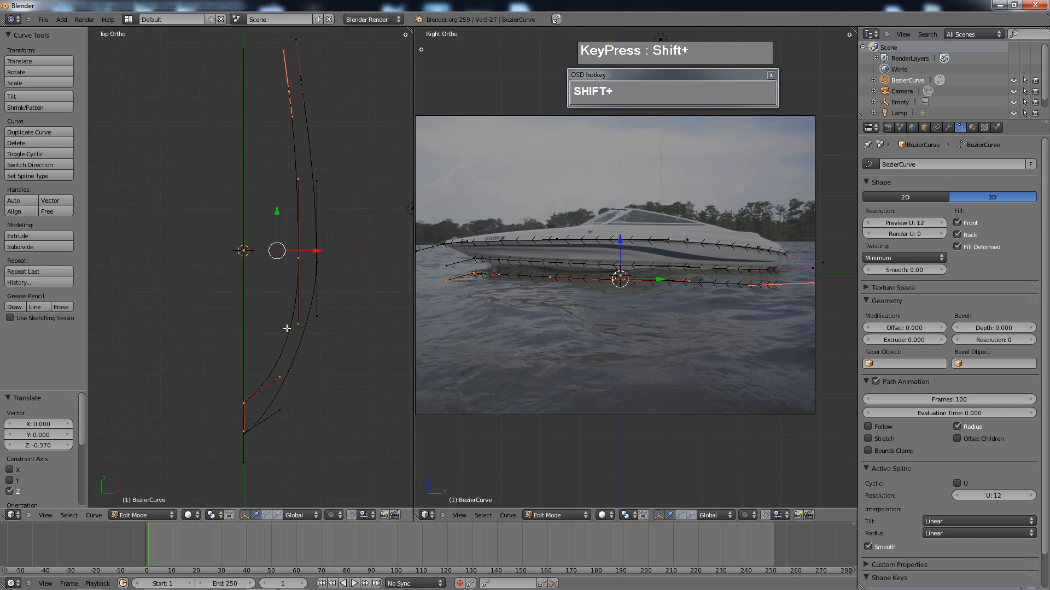
{"action": "left_click", "coordinate": [212, 517]}
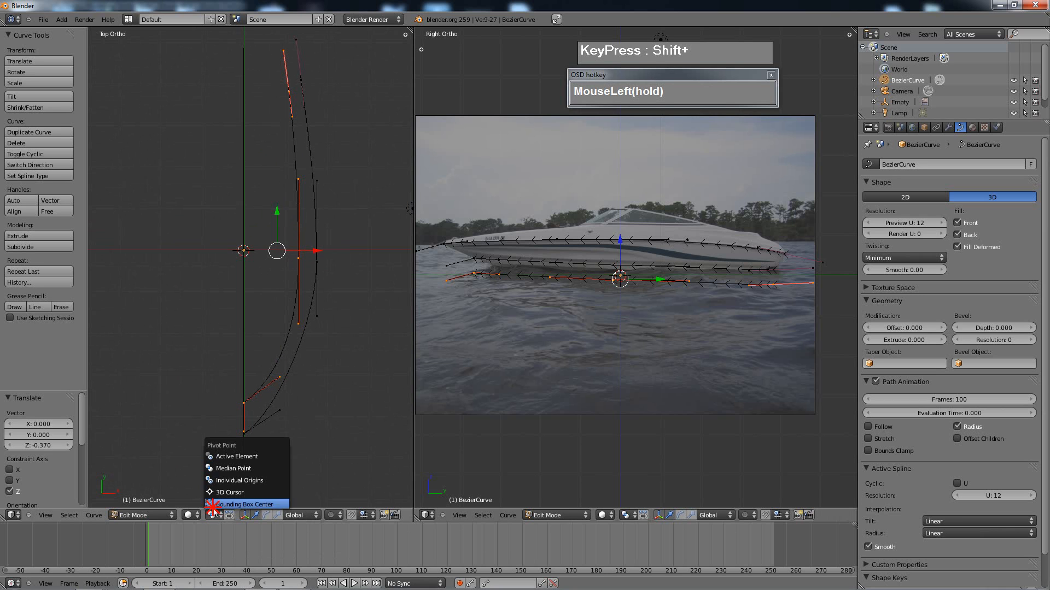
{"action": "left_click", "coordinate": [213, 493]}
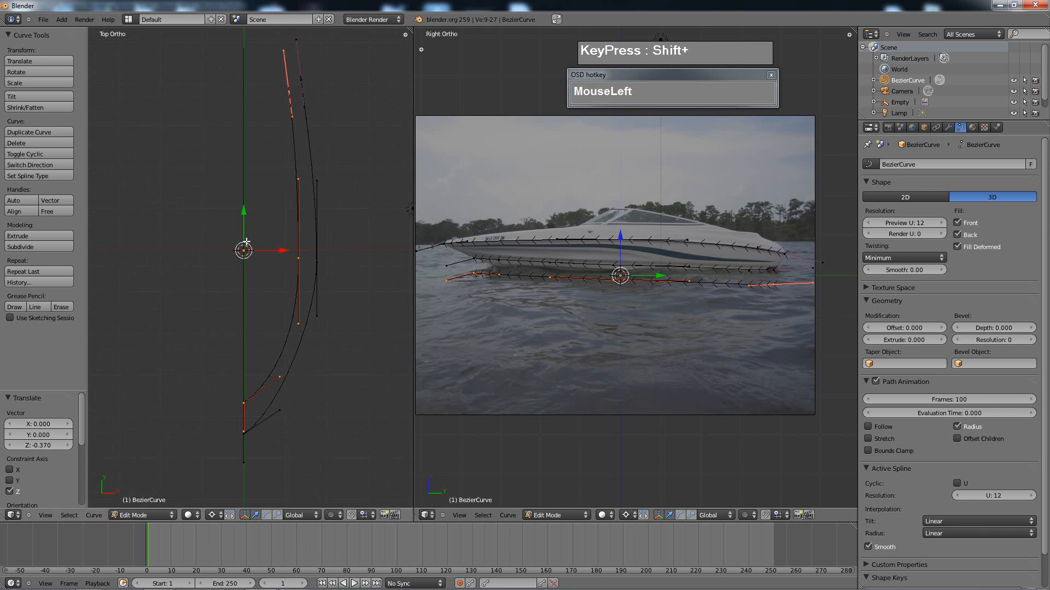
- Flatten the duplicated curve onto the boat's centre line by scaling it to 0 along X
{"action": "key", "text": "s"}
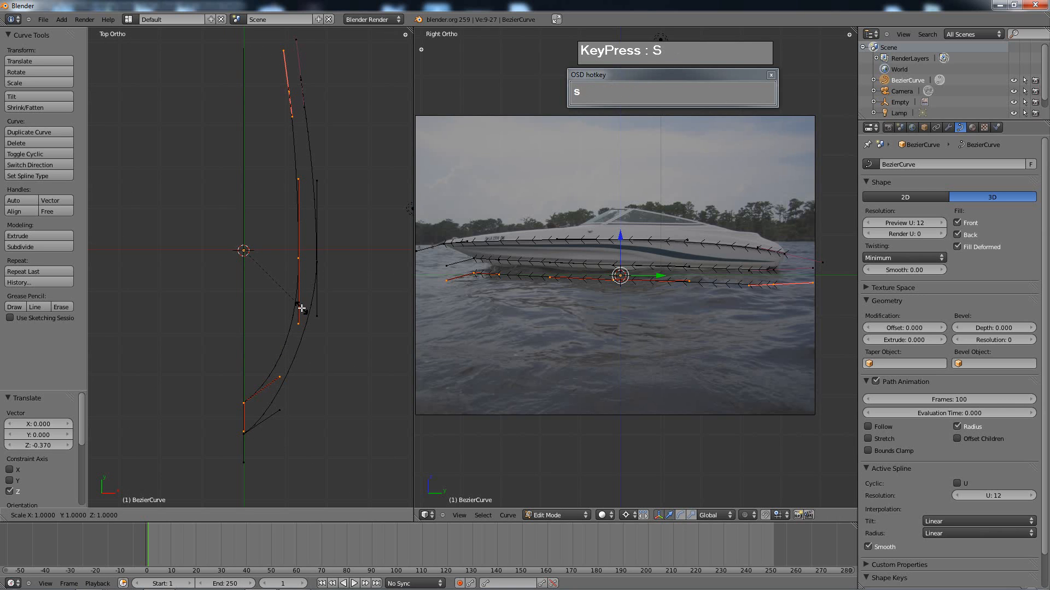
{"action": "key", "text": "x"}
{"action": "key", "text": "KP_0"}
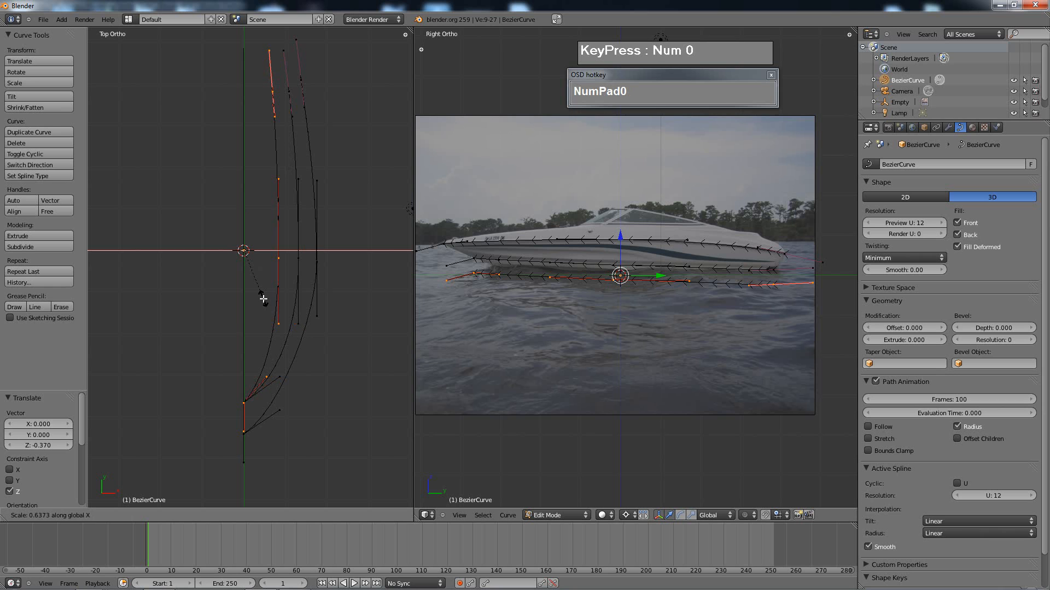
{"action": "key", "text": "KP_Enter"}
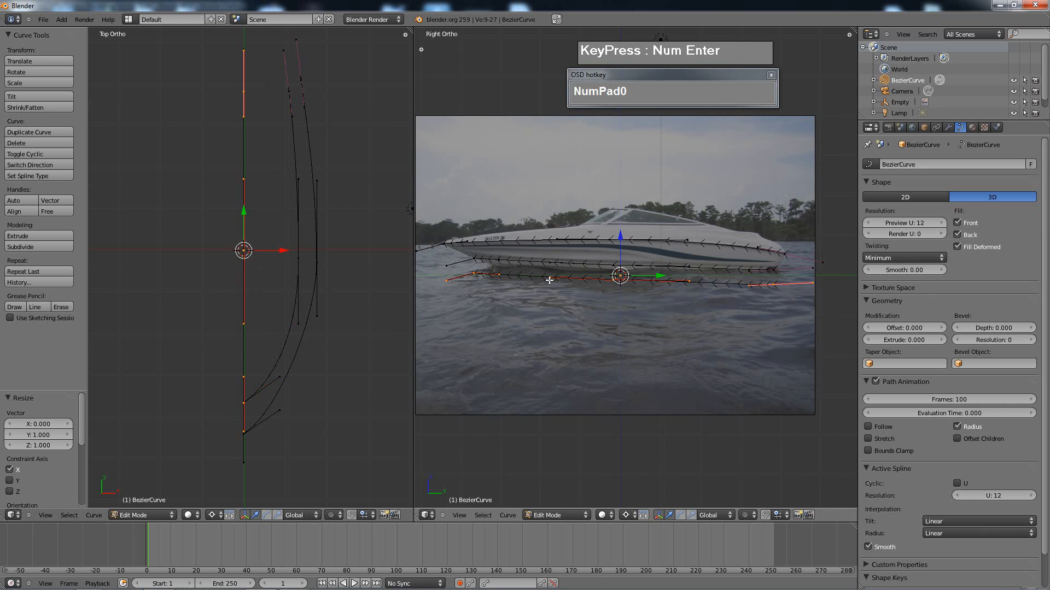
- Maximize the side view and move the keel curve's bow point about 0.025 along Y and 0.29 along Z
{"action": "key", "text": "ctrl+Up"}
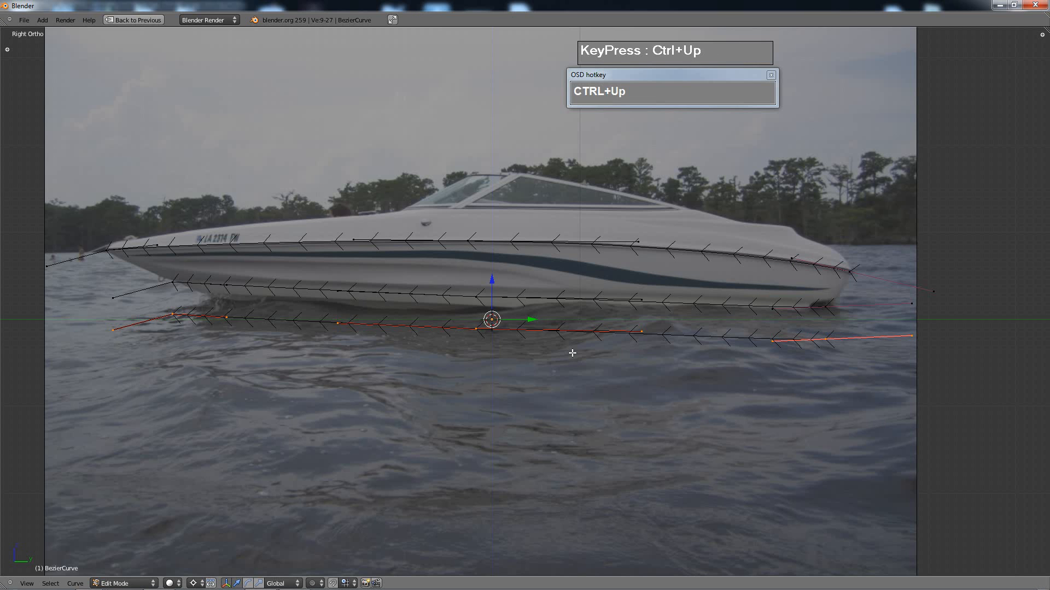
{"action": "right_click", "coordinate": [205, 318]}
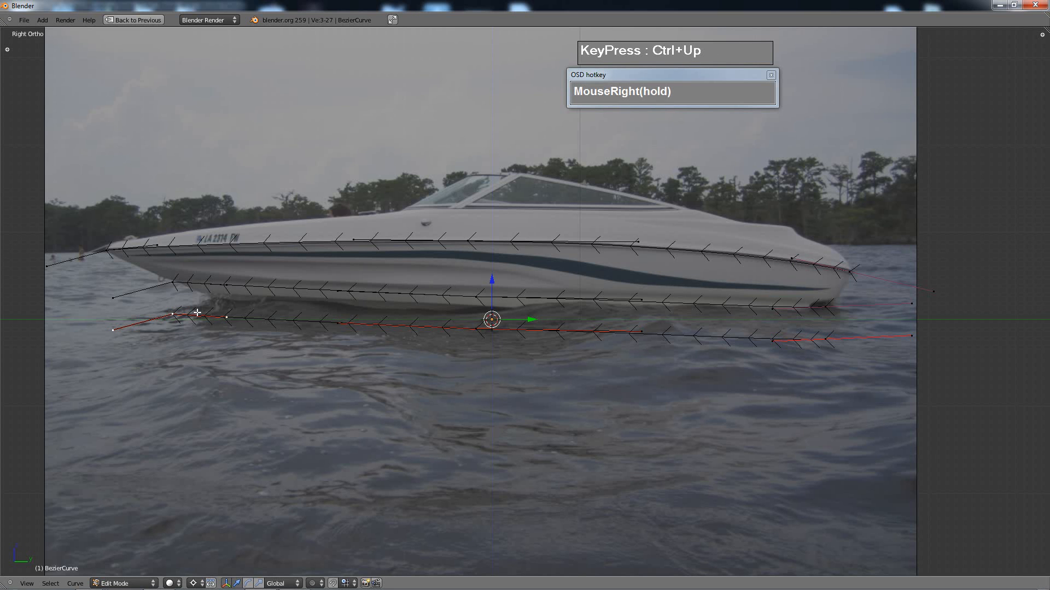
{"action": "key", "text": "g"}
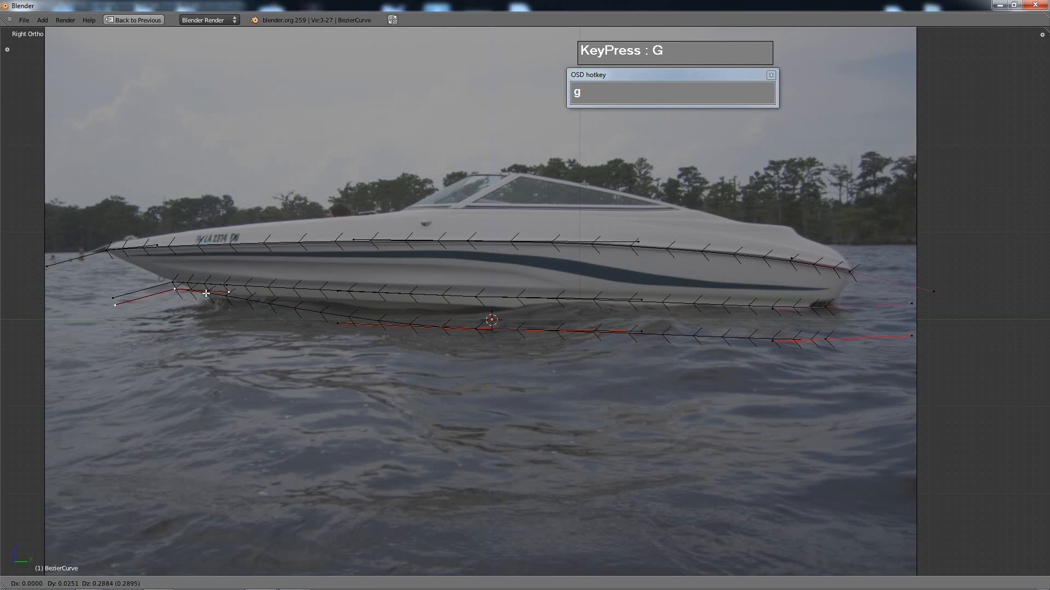
{"action": "left_click", "coordinate": [205, 291]}
- Pull the keel bow point's inner handle downward and shift the bow point about 0.063 along Y and 0.044 along Z
{"action": "right_click", "coordinate": [226, 296]}
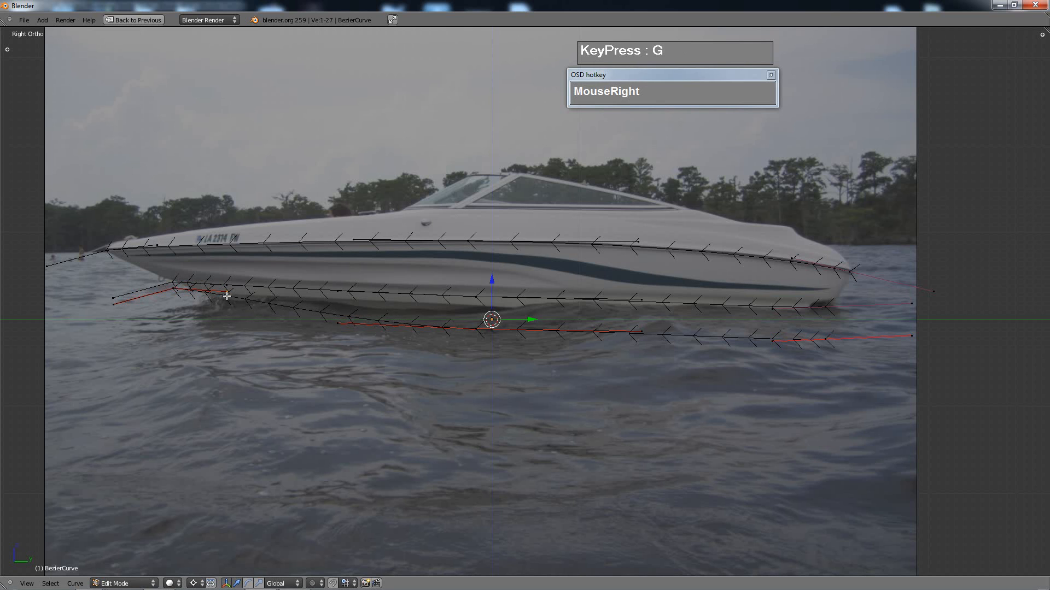
{"action": "key", "text": "g"}
{"action": "left_click", "coordinate": [253, 320]}
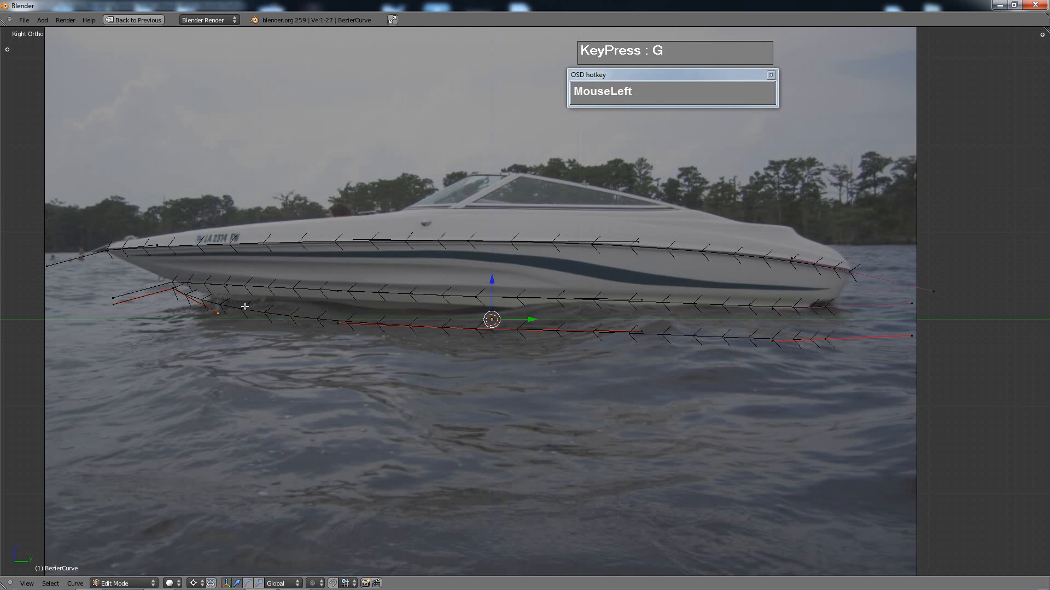
{"action": "right_click", "coordinate": [175, 289]}
{"action": "key", "text": "g"}
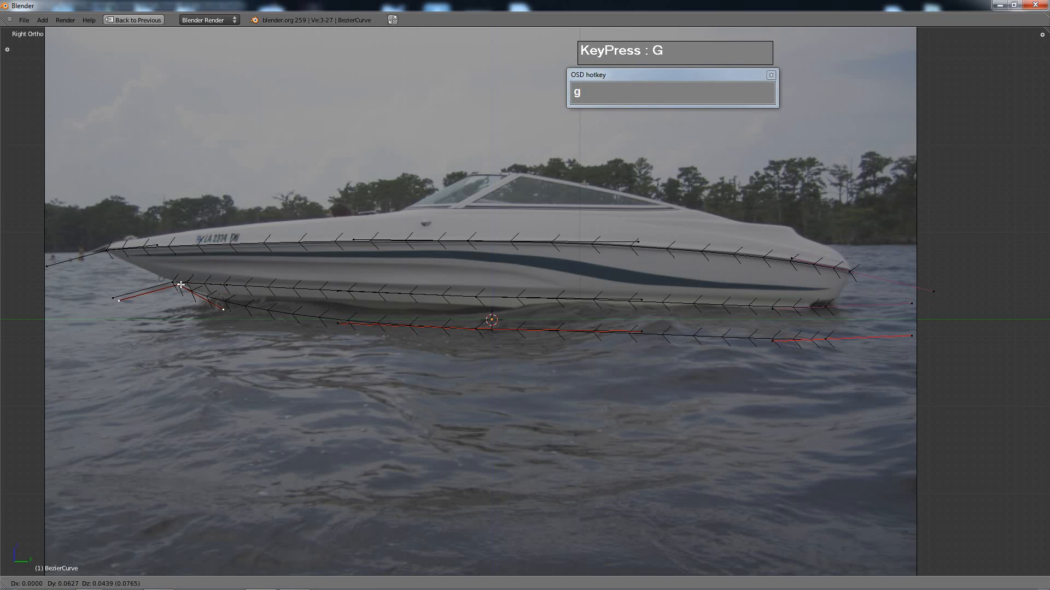
{"action": "left_click", "coordinate": [179, 285]}
- Move the keel curve's stern point about -0.031 along Y and 0.144 along Z
{"action": "right_click", "coordinate": [825, 340]}
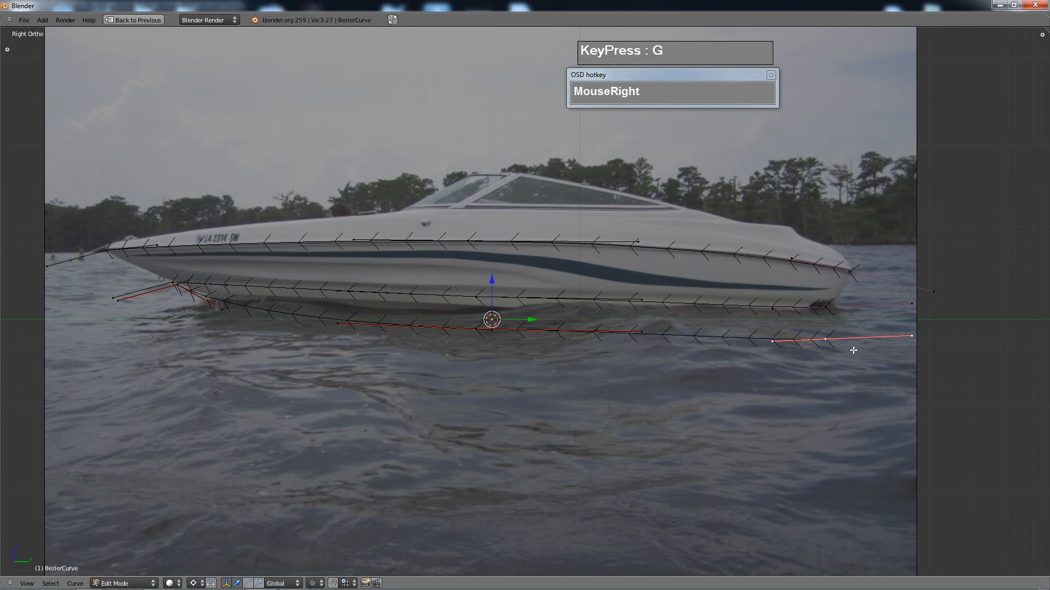
{"action": "key", "text": "g"}
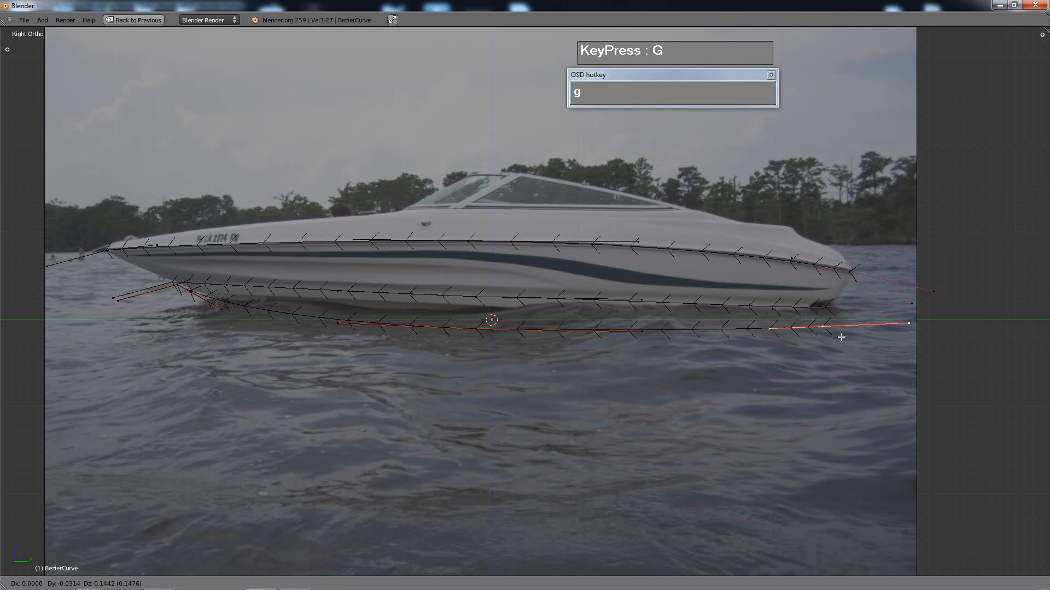
{"action": "left_click", "coordinate": [841, 338]}
- Raise the keel curve's middle control point about 0.025 along Z
{"action": "right_click", "coordinate": [476, 330]}
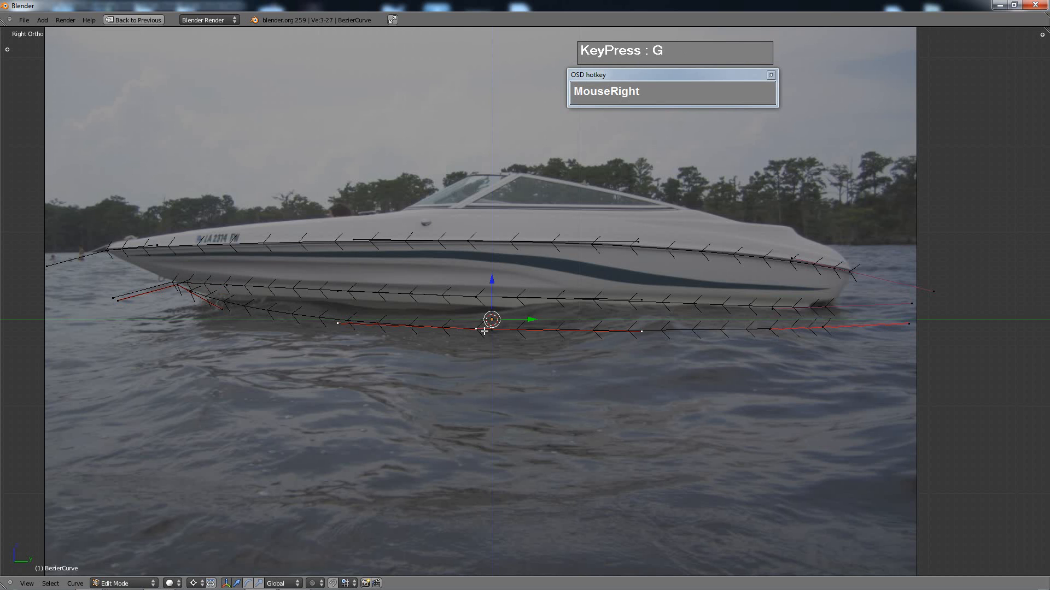
{"action": "key", "text": "g"}
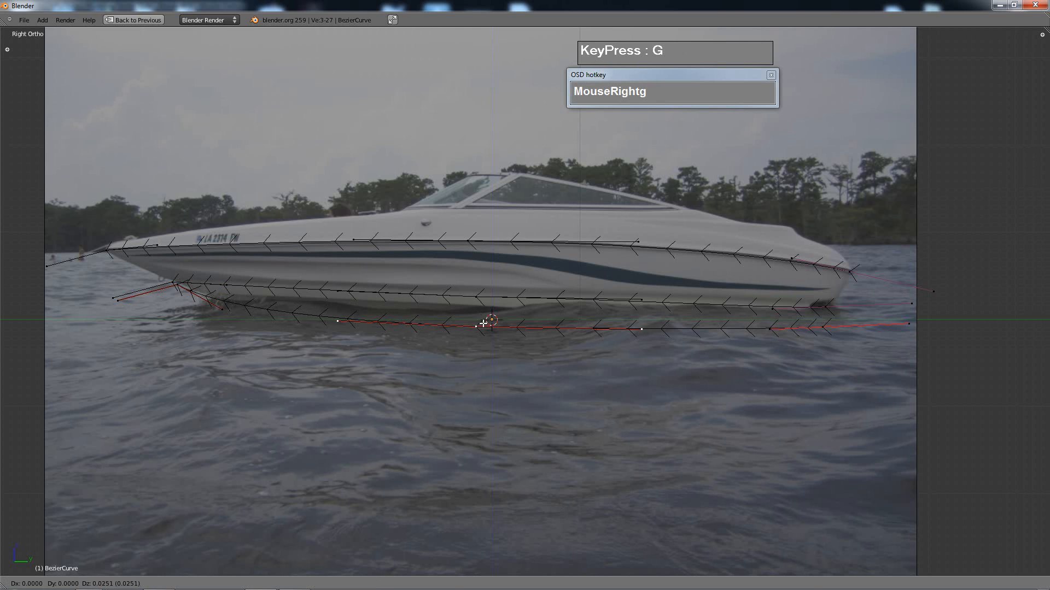
{"action": "left_click", "coordinate": [490, 321]}
- Move the keel curve's stern point about -0.063 along Y and 0.025 along Z
{"action": "right_click", "coordinate": [830, 327]}
{"action": "key", "text": "g"}
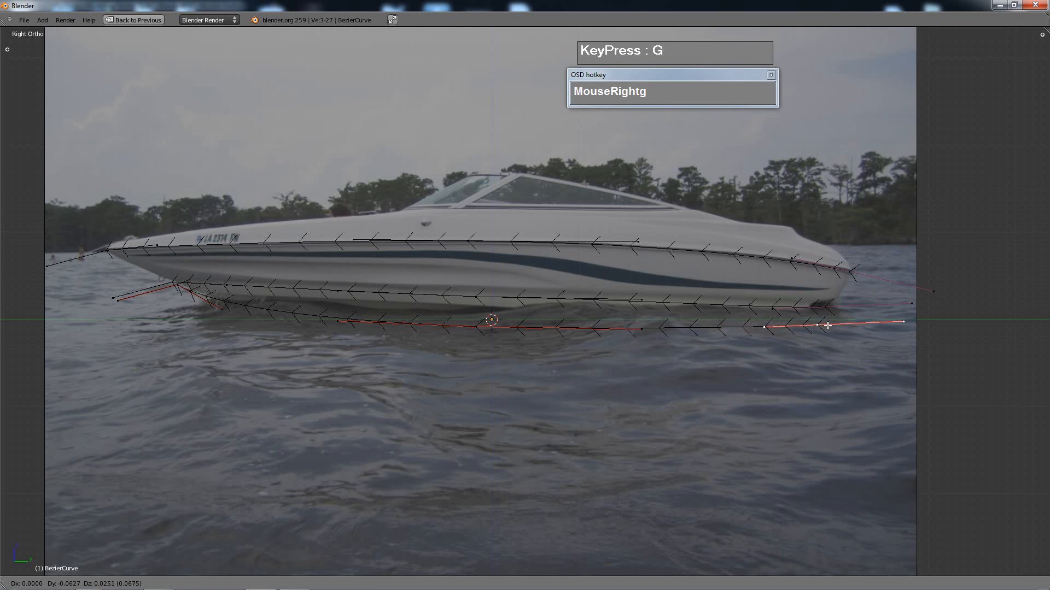
{"action": "left_click", "coordinate": [828, 326]}
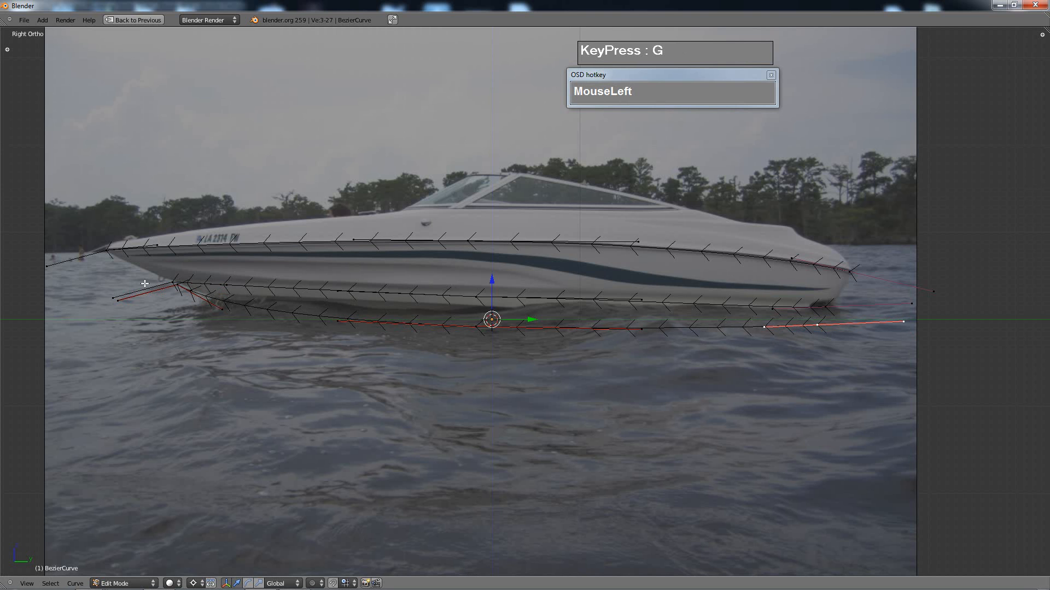
- Move the keel curve's bow point about -0.013 along Y and 0.021 along Z
{"action": "scroll", "coordinate": [258, 307], "scroll_direction": "up", "scroll_amount": 3}
{"action": "scroll", "coordinate": [268, 305], "scroll_direction": "down", "scroll_amount": 2}
{"action": "middle_click_drag", "start_coordinate": [331, 295], "coordinate": [497, 260], "text": "shift"}
{"action": "scroll", "coordinate": [415, 271], "scroll_direction": "up", "scroll_amount": 3}
{"action": "middle_click_drag", "start_coordinate": [415, 271], "coordinate": [270, 227], "text": "shift"}
{"action": "right_click", "coordinate": [270, 228]}
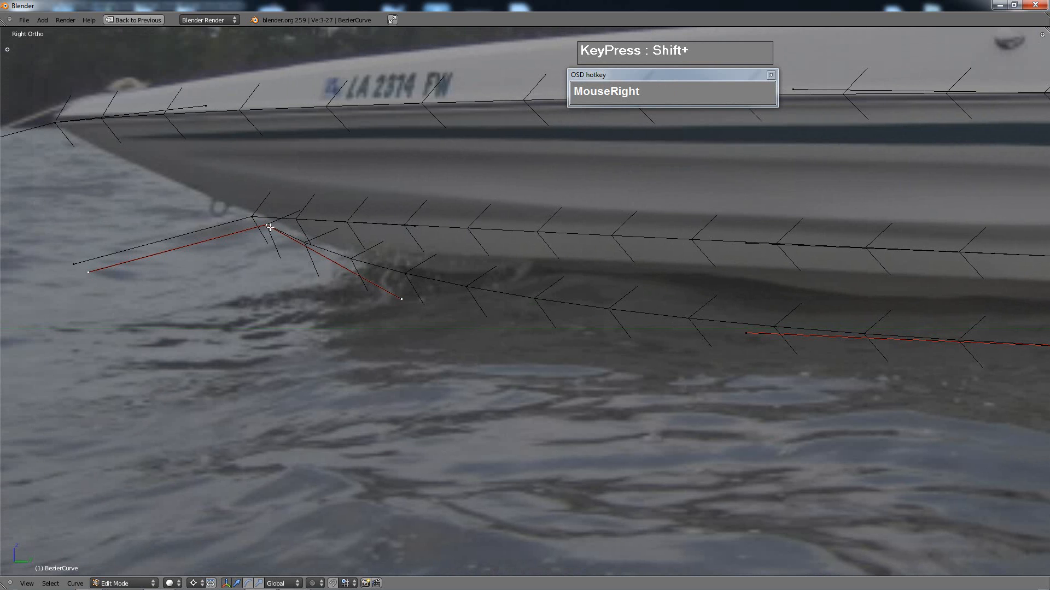
{"action": "key", "text": "g"}
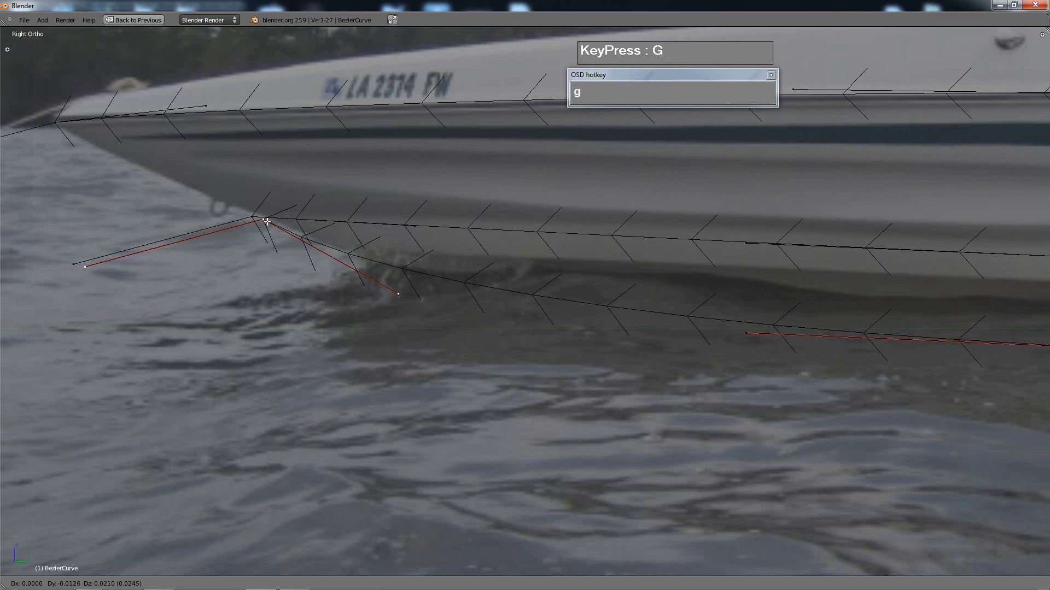
{"action": "left_click", "coordinate": [251, 220]}
- Move the lower hull curve's bow point about 0.008 along Y and 0.017 along Z
{"action": "right_click", "coordinate": [249, 218]}
{"action": "key", "text": "g"}
{"action": "left_click", "coordinate": [250, 214]}
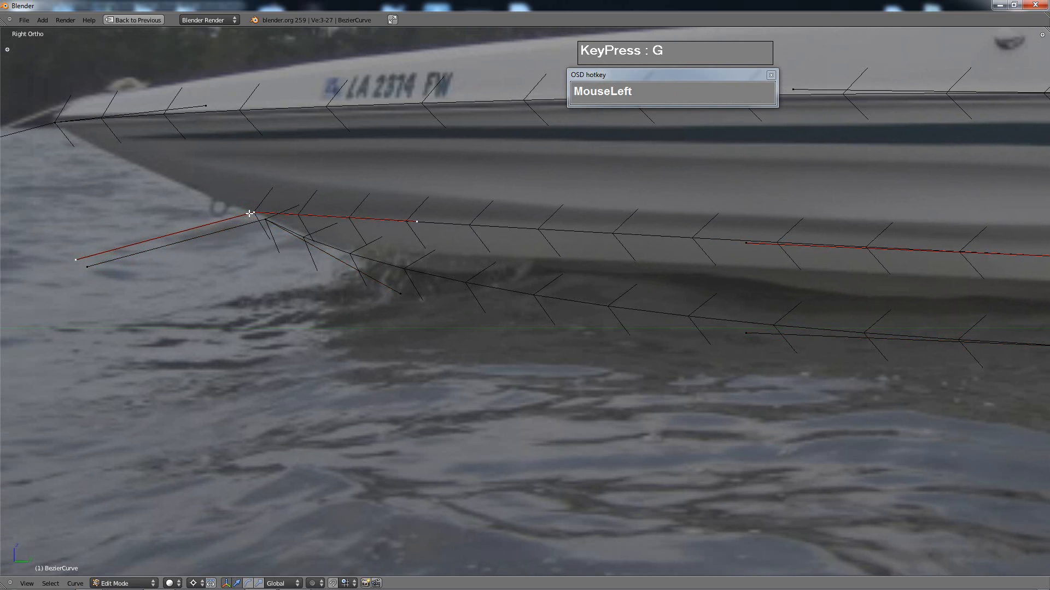
- Restore the multi-view layout and hide the curve normals in the side view
{"action": "scroll", "coordinate": [254, 214], "scroll_direction": "down", "scroll_amount": 4}
{"action": "scroll", "coordinate": [605, 281], "scroll_direction": "down", "scroll_amount": 3}
{"action": "key", "text": "ctrl+Up"}
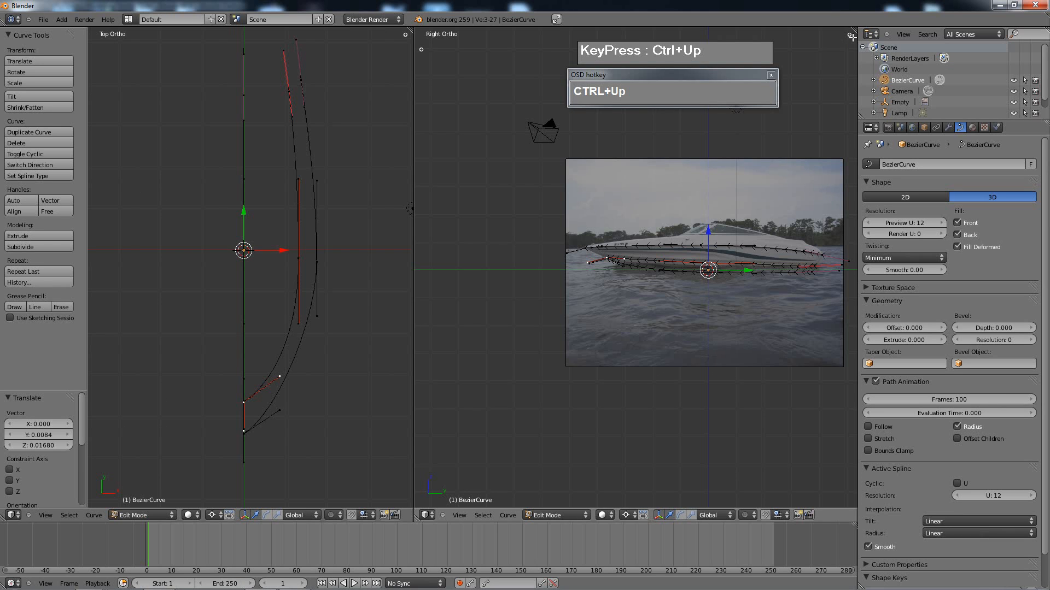
{"action": "left_click", "coordinate": [849, 35]}
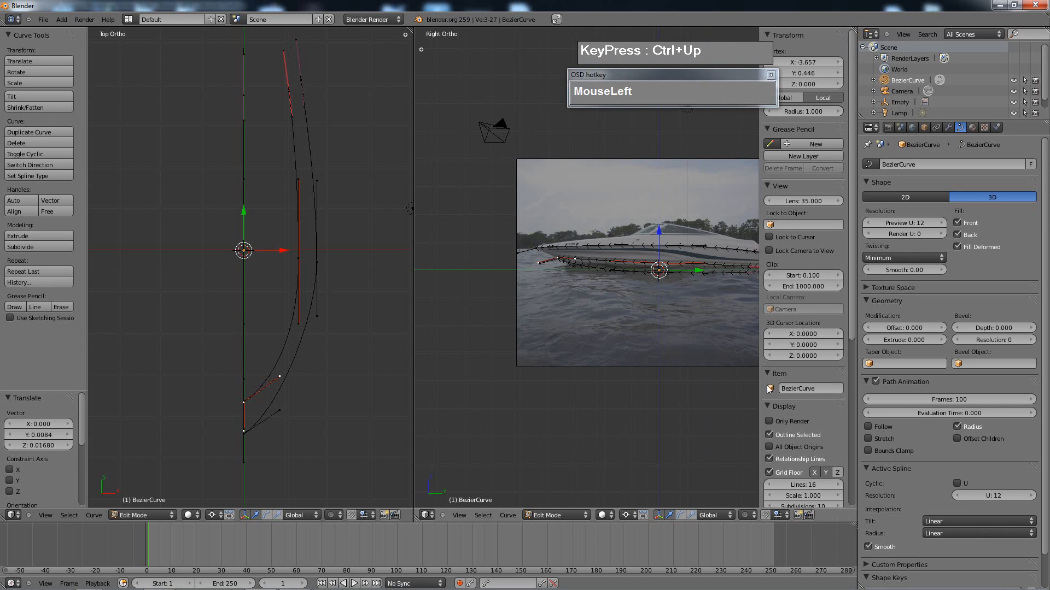
{"action": "scroll", "coordinate": [814, 412], "scroll_direction": "down", "scroll_amount": 10}
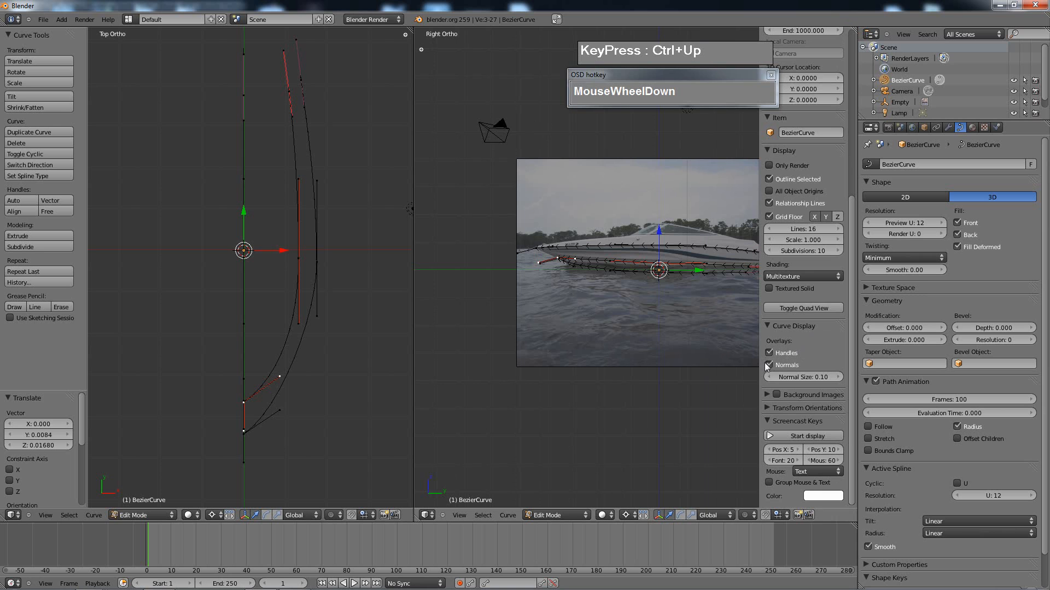
{"action": "left_click", "coordinate": [768, 364]}
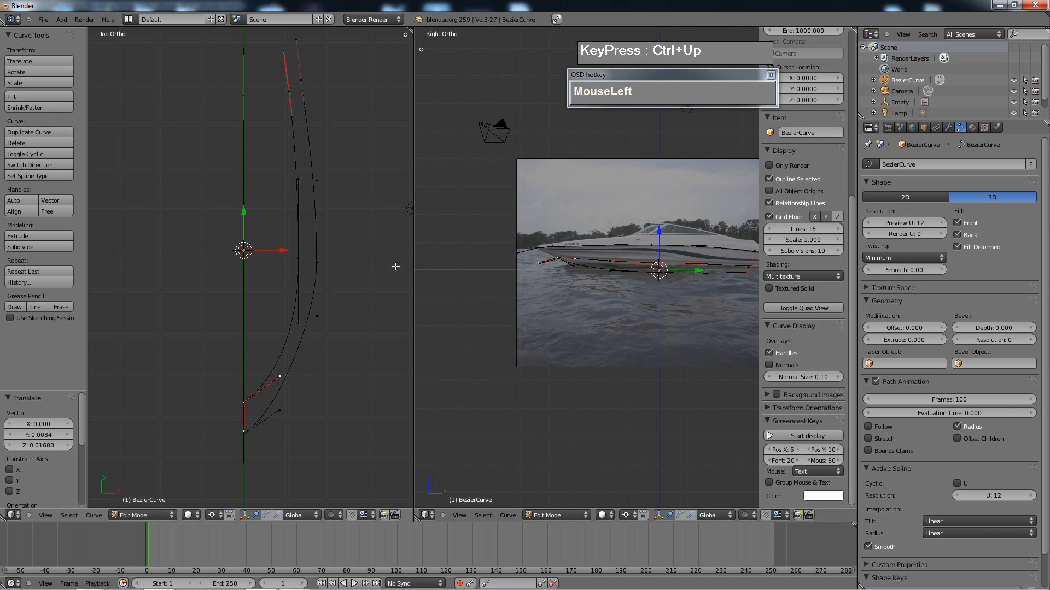
- Widen and maximize the side view and nudge the lower hull curve's middle control point slightly along Z
{"action": "left_click_drag", "start_coordinate": [414, 270], "coordinate": [300, 270]}
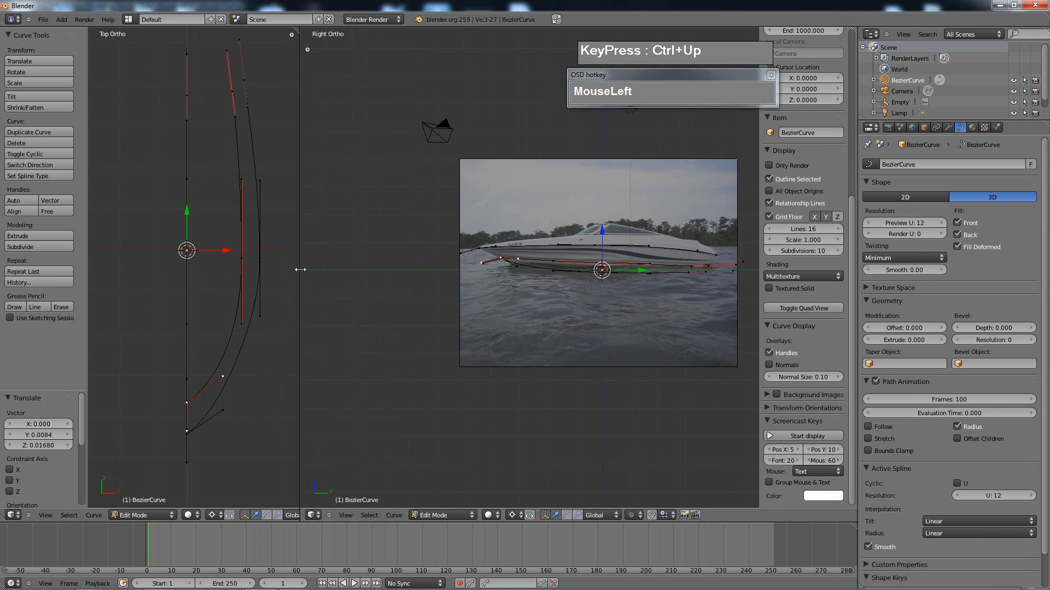
{"action": "scroll", "coordinate": [601, 271], "scroll_direction": "up", "scroll_amount": 3}
{"action": "scroll", "coordinate": [601, 272], "scroll_direction": "down", "scroll_amount": 3}
{"action": "scroll", "coordinate": [600, 272], "scroll_direction": "up", "scroll_amount": 2}
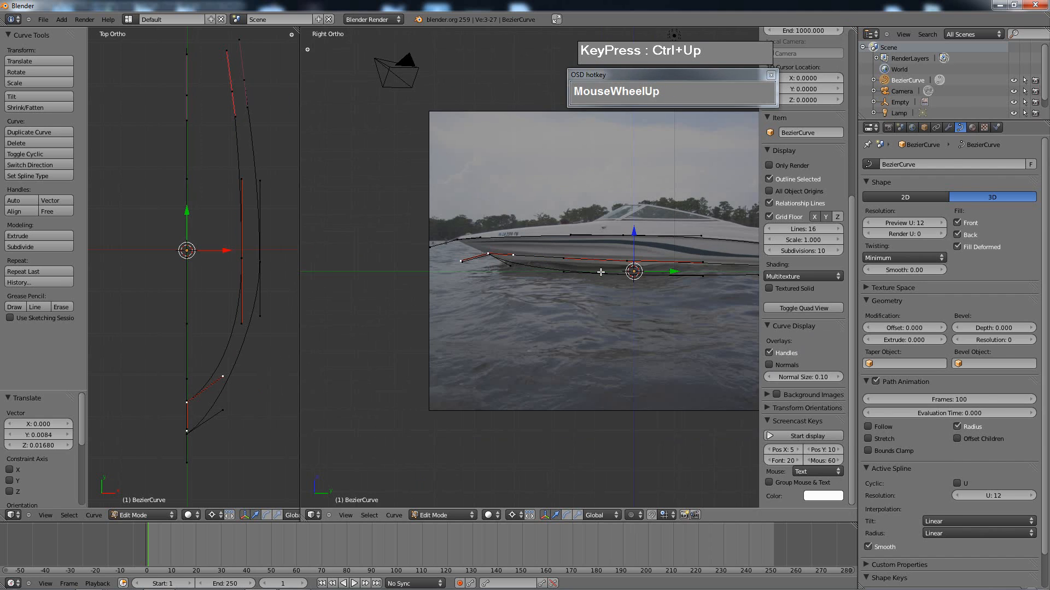
{"action": "key", "text": "ctrl+Up"}
{"action": "right_click", "coordinate": [662, 283]}
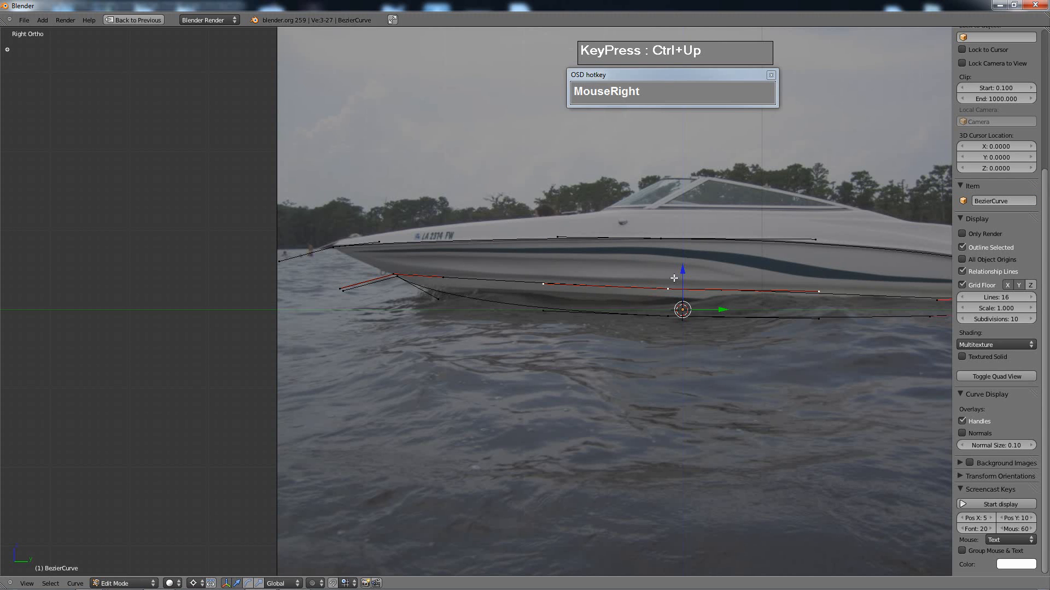
{"action": "left_click_drag", "start_coordinate": [682, 269], "coordinate": [684, 270]}
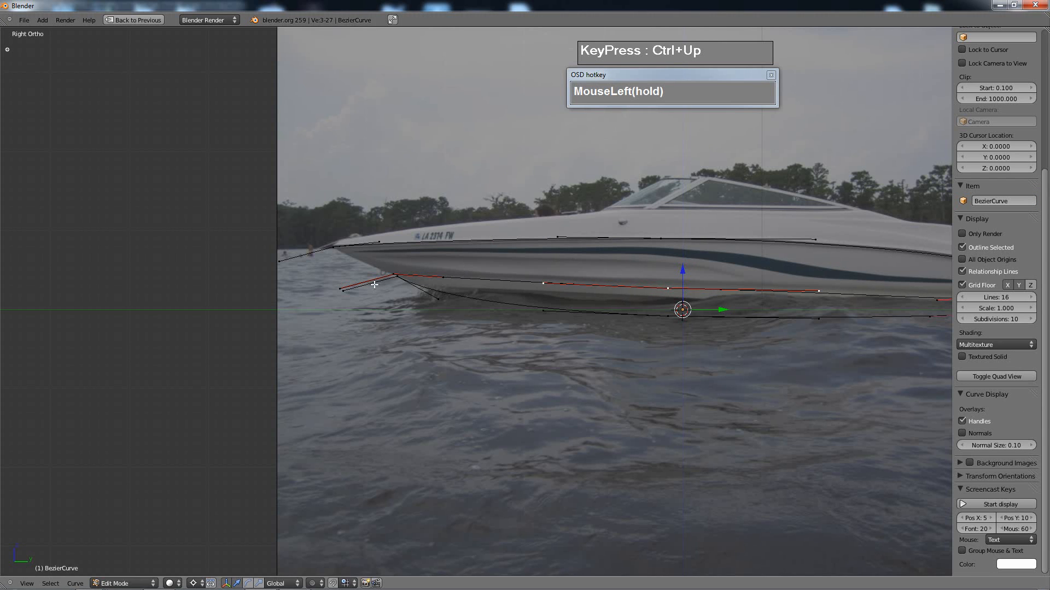
- Extrude a new point from the lower hull curve's bow end to the rub rail's tip, about -0.761 along Y and 0.330 along Z
{"action": "scroll", "coordinate": [647, 261], "scroll_direction": "down", "scroll_amount": 1}
{"action": "middle_click_drag", "start_coordinate": [676, 288], "coordinate": [617, 289], "text": "shift"}
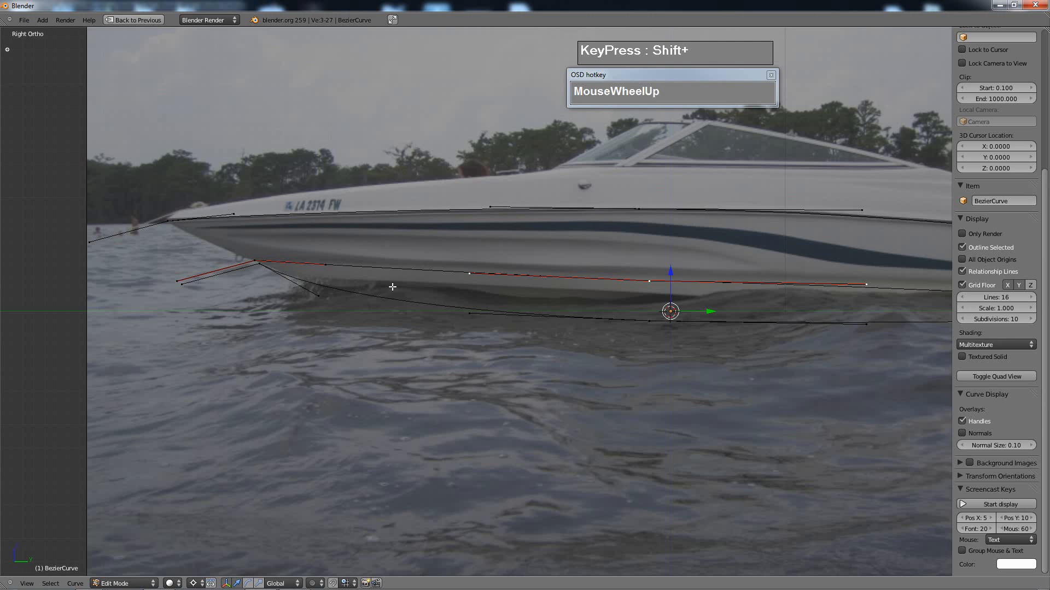
{"action": "scroll", "coordinate": [386, 288], "scroll_direction": "up", "scroll_amount": 3}
{"action": "middle_click_drag", "start_coordinate": [386, 289], "coordinate": [618, 303], "text": "shift"}
{"action": "scroll", "coordinate": [600, 290], "scroll_direction": "up", "scroll_amount": 5}
{"action": "middle_click_drag", "start_coordinate": [499, 291], "coordinate": [523, 324], "text": "shift"}
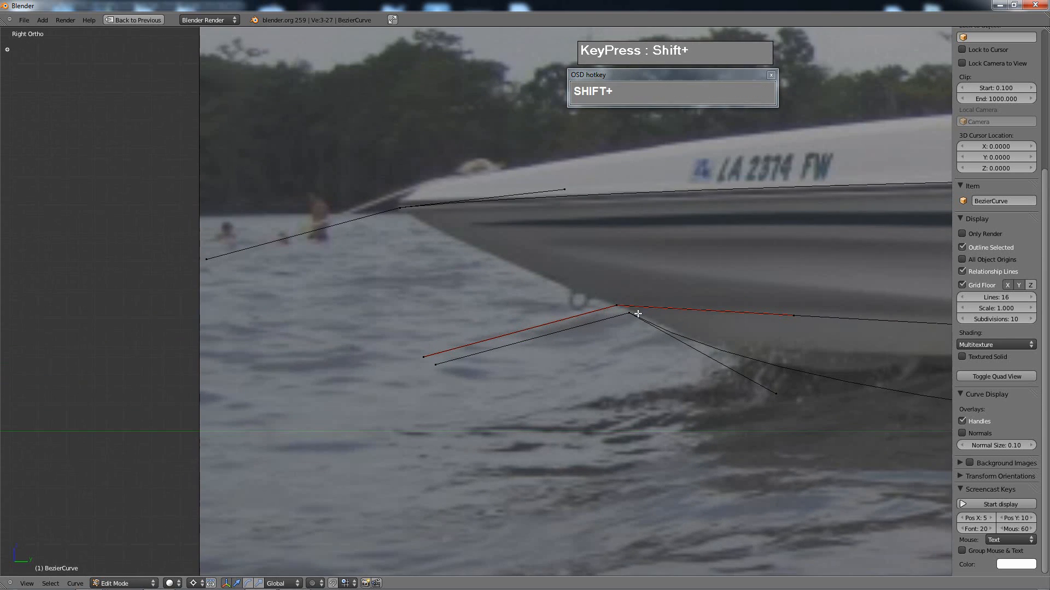
{"action": "right_click", "coordinate": [615, 303]}
{"action": "key", "text": "e"}
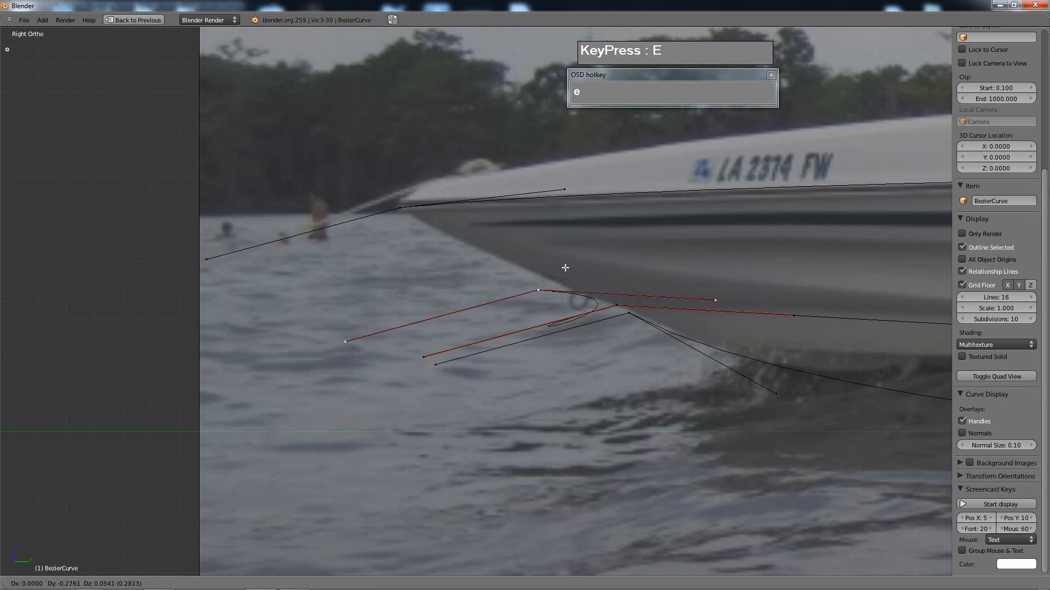
{"action": "left_click", "coordinate": [434, 190]}
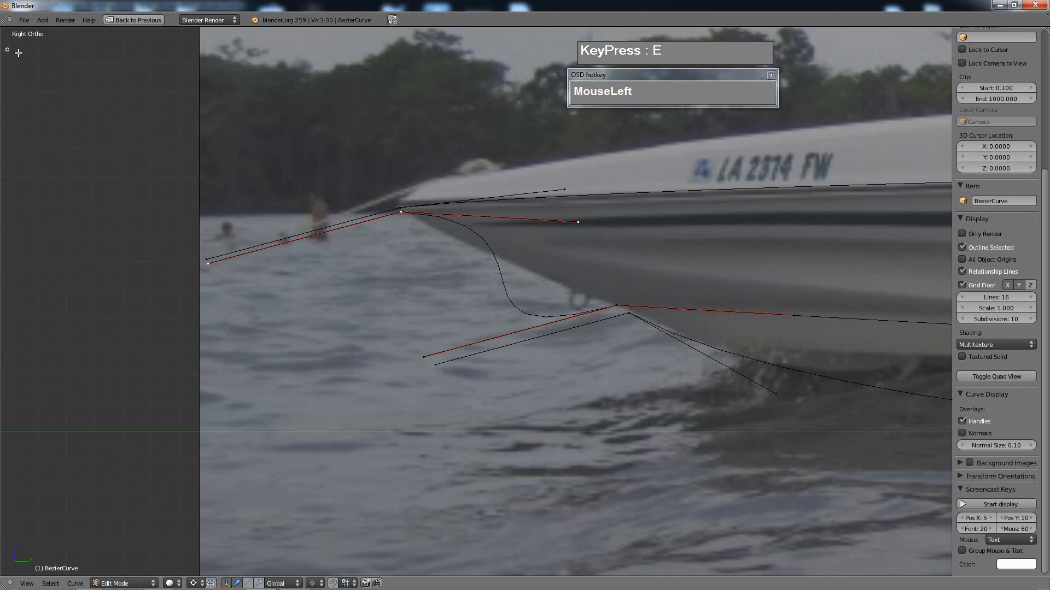
- Set the handle type to Free for the lower hull curve's former bow point and the newly extruded tip point
{"action": "key", "text": "t"}
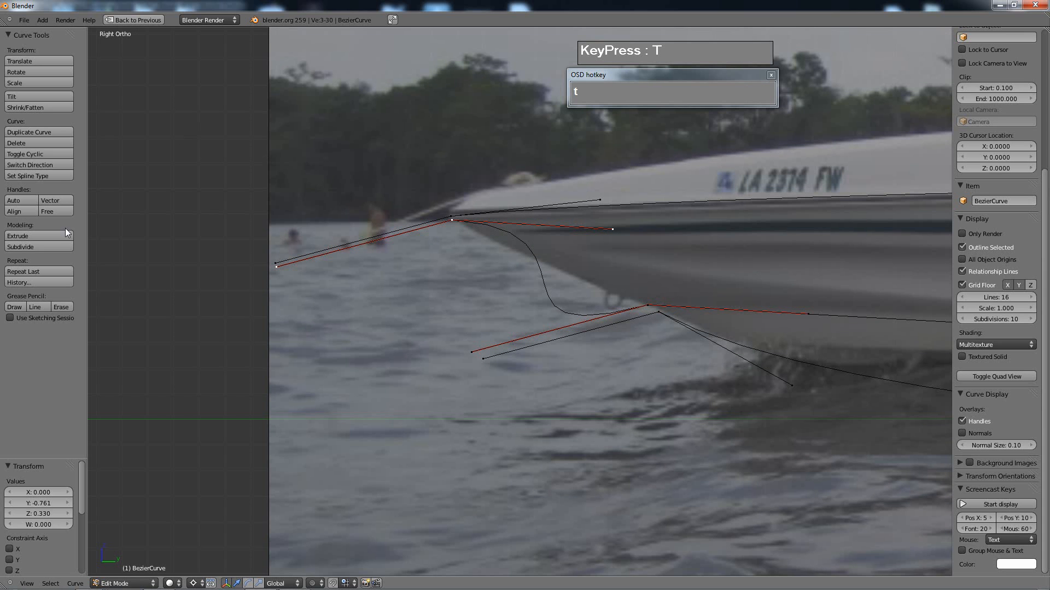
{"action": "right_click", "coordinate": [646, 304]}
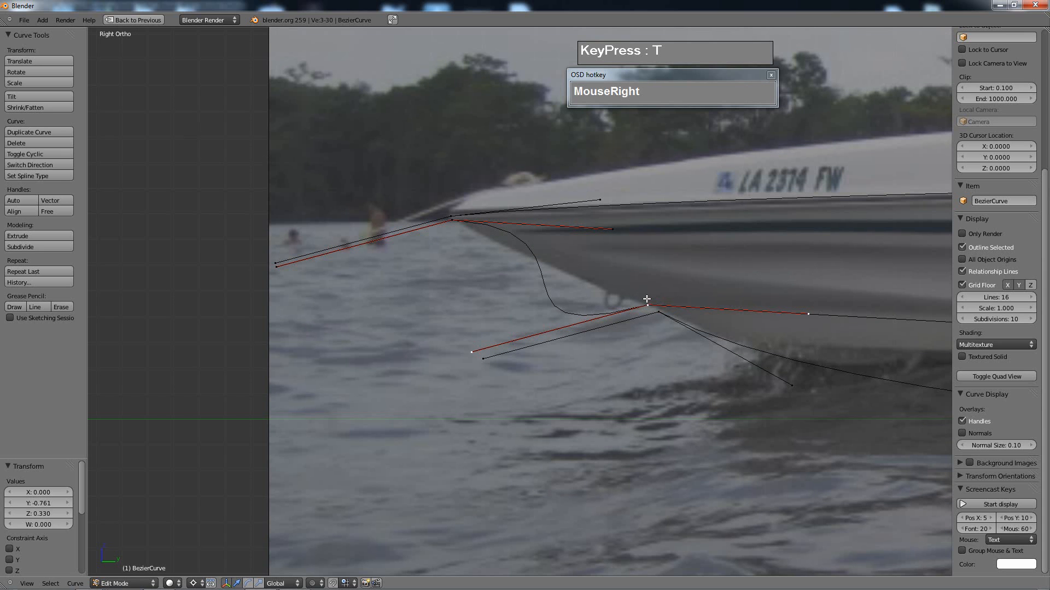
{"action": "left_click", "coordinate": [56, 213]}
{"action": "right_click", "coordinate": [453, 221]}
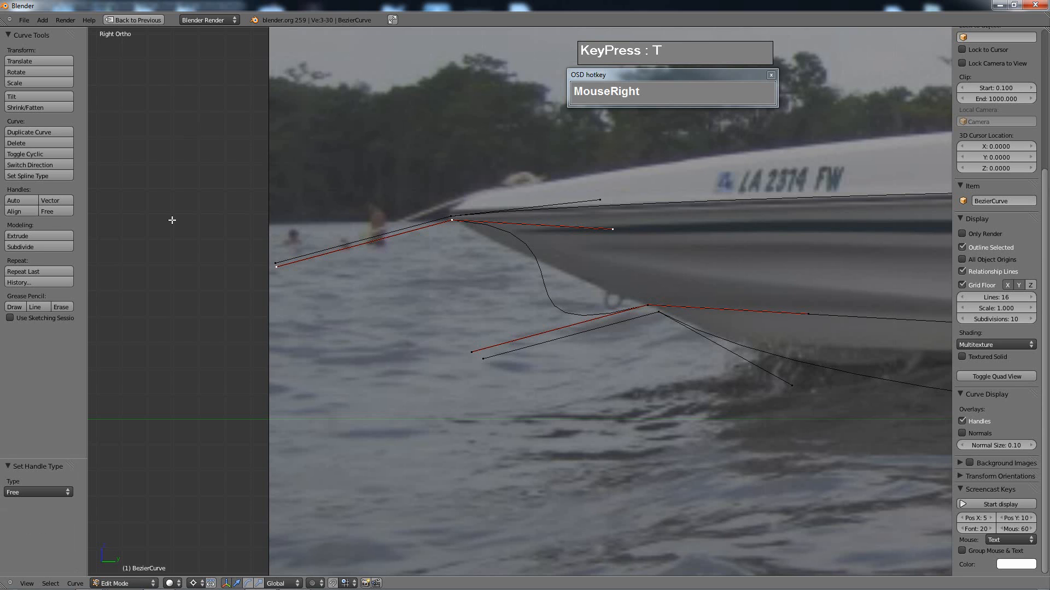
{"action": "left_click", "coordinate": [53, 213]}
- Raise the extruded tip point about 0.013 along Z and move its inner handle about -0.134 along Y and -0.162 along Z
{"action": "right_click", "coordinate": [452, 225]}
{"action": "key", "text": "g"}
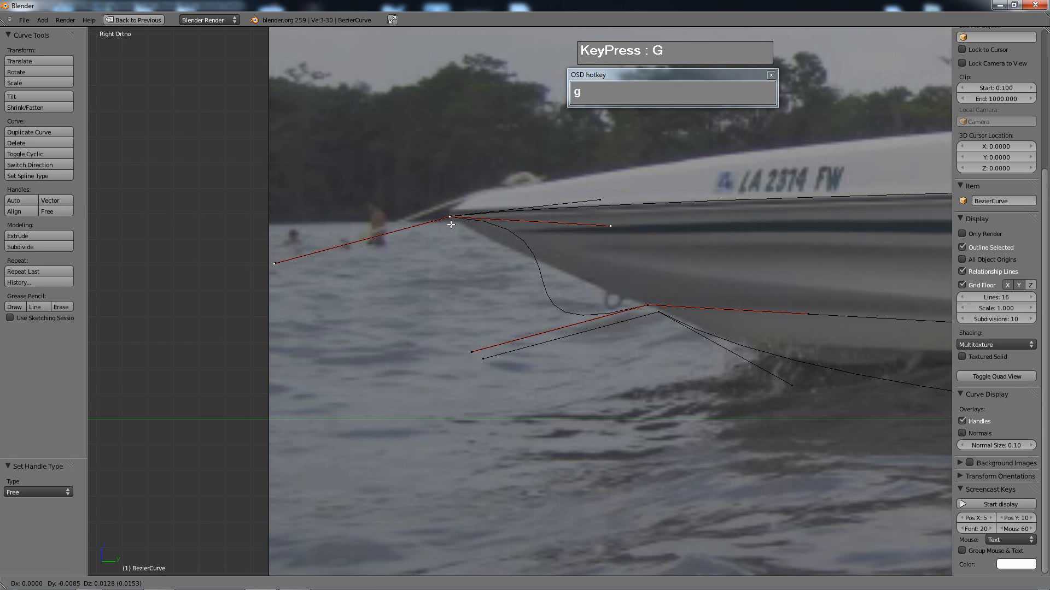
{"action": "left_click", "coordinate": [596, 230]}
{"action": "right_click", "coordinate": [596, 230]}
{"action": "key", "text": "g"}
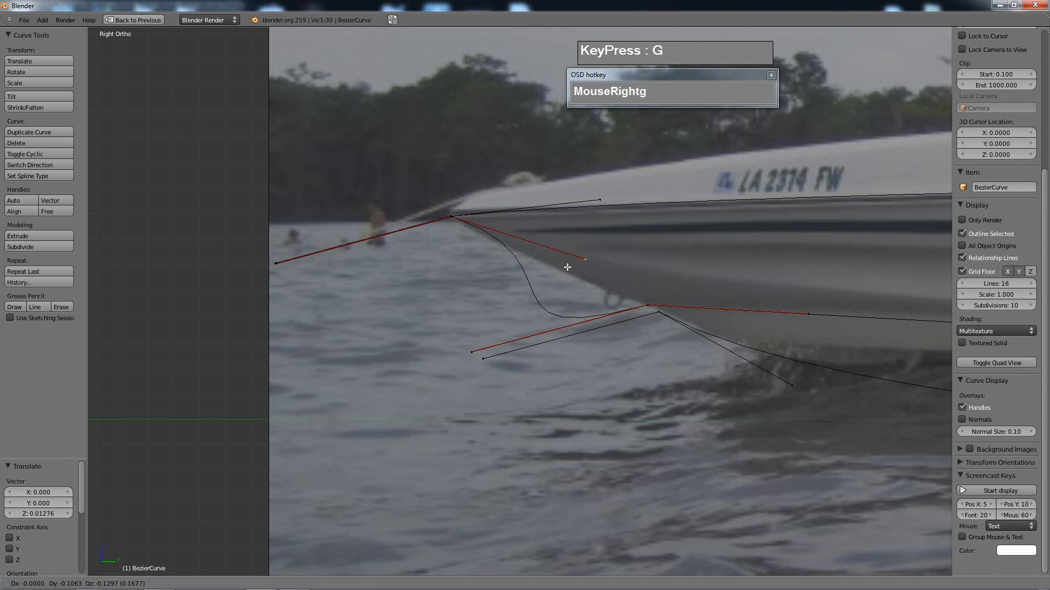
{"action": "left_click", "coordinate": [602, 289]}
- Move the former bow point's forward handle about 0.625 along Y and 0.193 along Z, and the tip's inner handle about -0.021 and -0.028
{"action": "right_click", "coordinate": [466, 337]}
{"action": "key", "text": "g"}
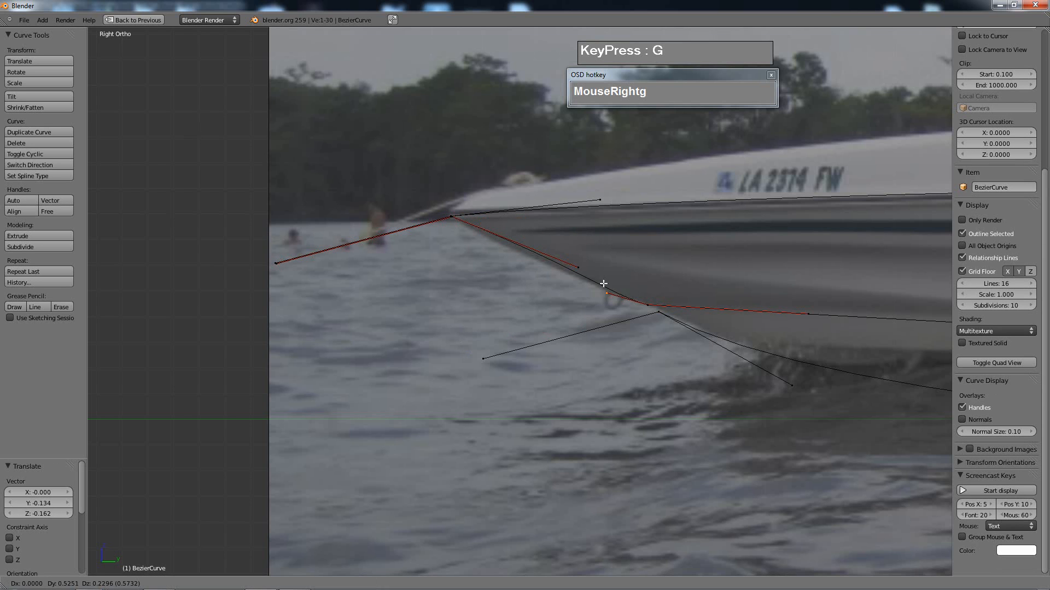
{"action": "left_click", "coordinate": [629, 293]}
{"action": "right_click", "coordinate": [588, 272]}
{"action": "key", "text": "g"}
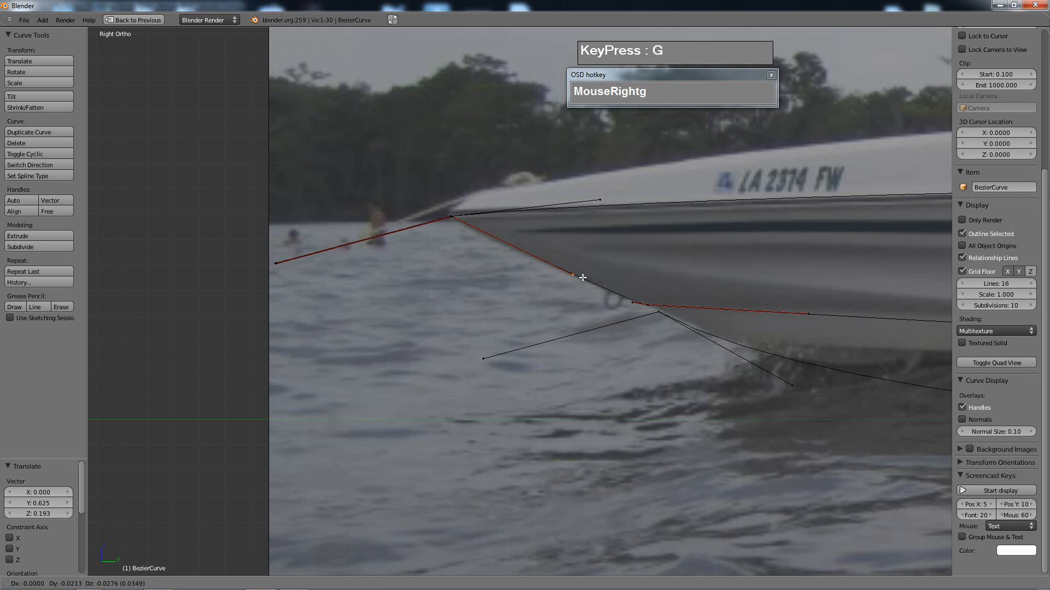
{"action": "left_click", "coordinate": [589, 282]}
- Move the keel curve's bow point about -0.040 along Y and 0.026 along Z, onto the lower hull curve
{"action": "right_click", "coordinate": [660, 312]}
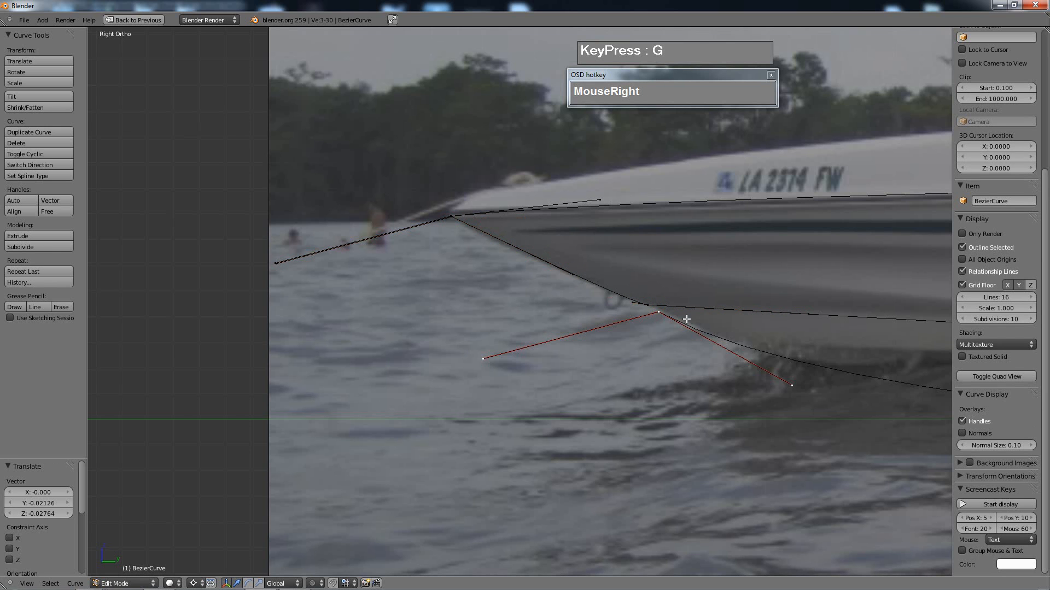
{"action": "key", "text": "g"}
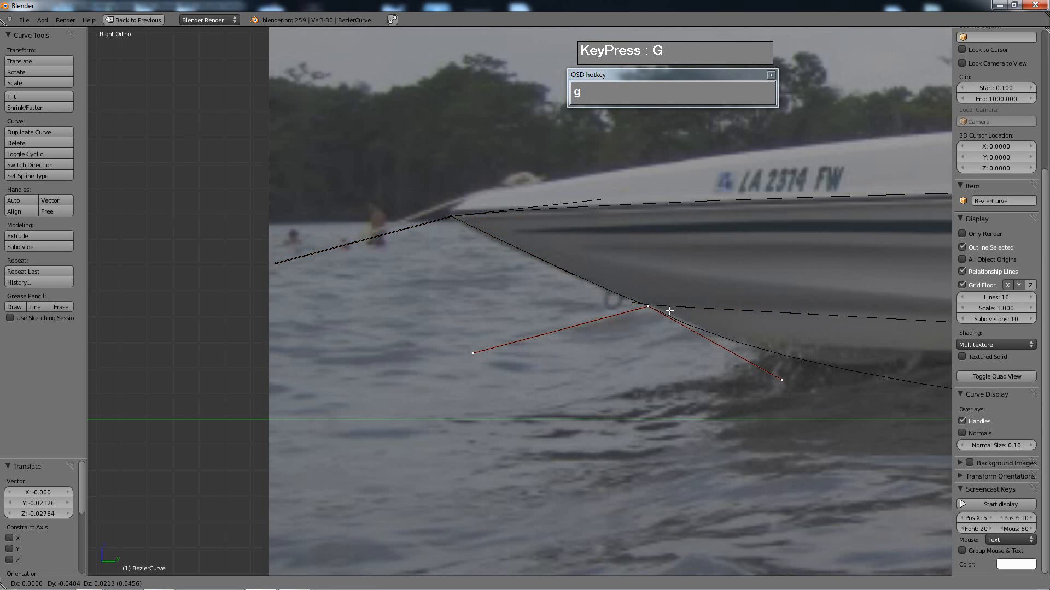
{"action": "left_click", "coordinate": [670, 310]}
- Snap the 3D cursor to the rub rail curve's bow point
{"action": "scroll", "coordinate": [436, 268], "scroll_direction": "up", "scroll_amount": 5}
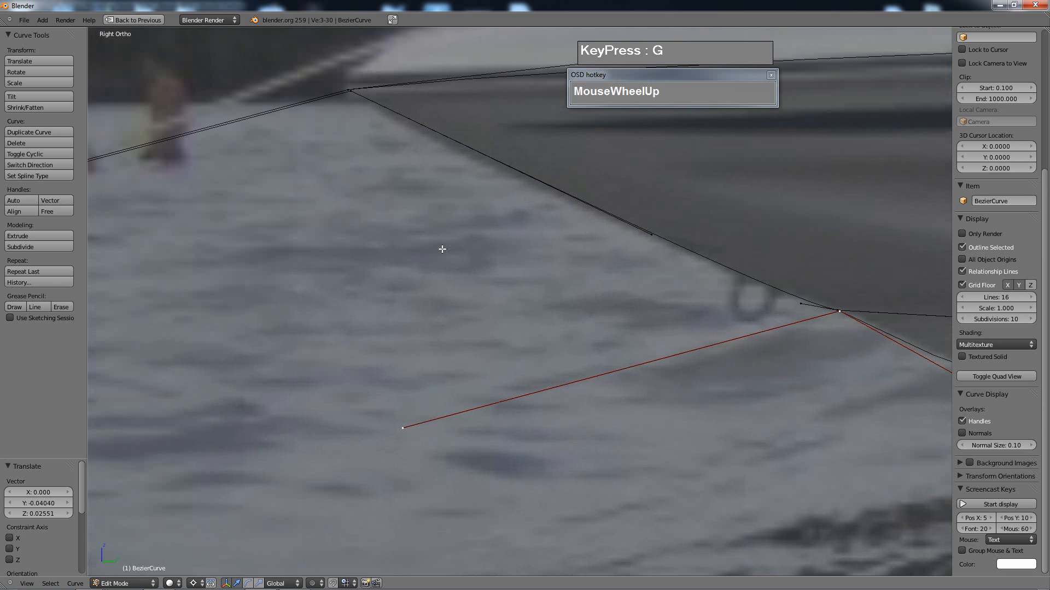
{"action": "scroll", "coordinate": [498, 238], "scroll_direction": "down", "scroll_amount": 2}
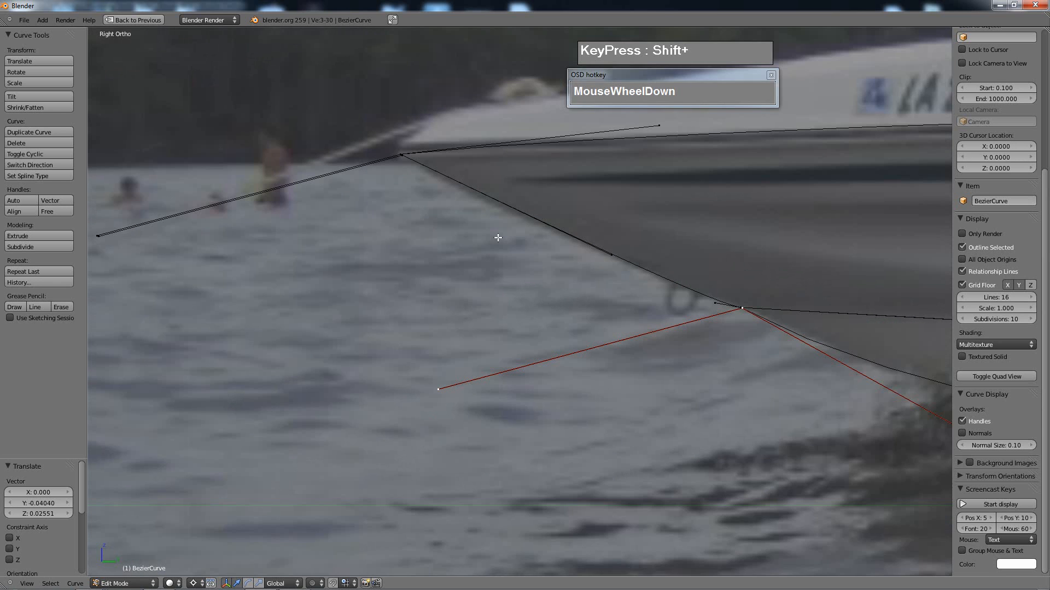
{"action": "scroll", "coordinate": [474, 286], "scroll_direction": "up", "scroll_amount": 4, "text": "shift"}
{"action": "scroll", "coordinate": [455, 260], "scroll_direction": "up", "scroll_amount": 2}
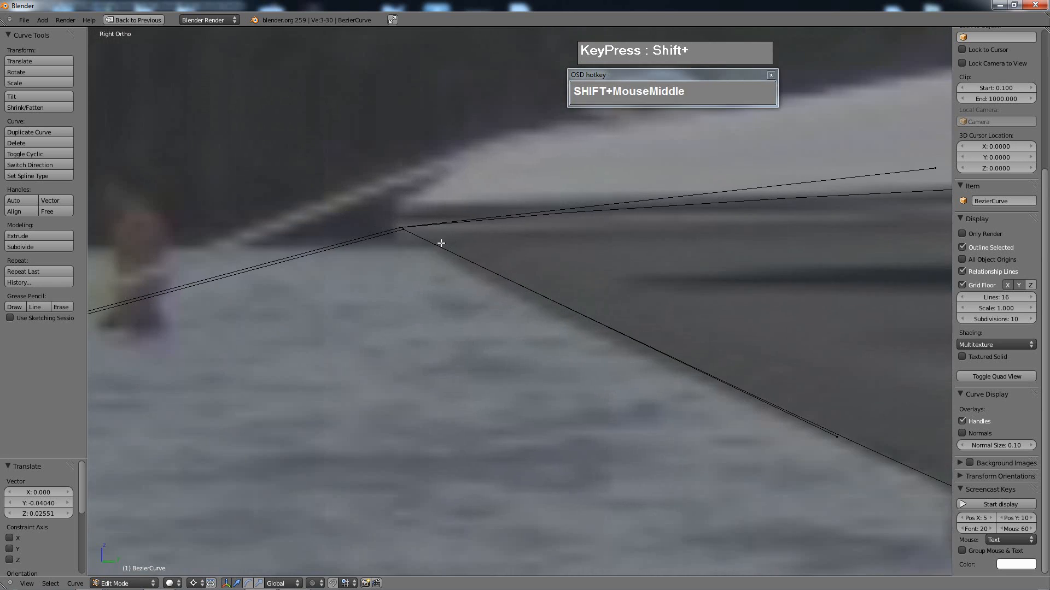
{"action": "middle_click_drag", "start_coordinate": [431, 237], "coordinate": [457, 290], "text": "shift"}
{"action": "right_click", "coordinate": [448, 275]}
{"action": "scroll", "coordinate": [447, 272], "scroll_direction": "up", "scroll_amount": 2}
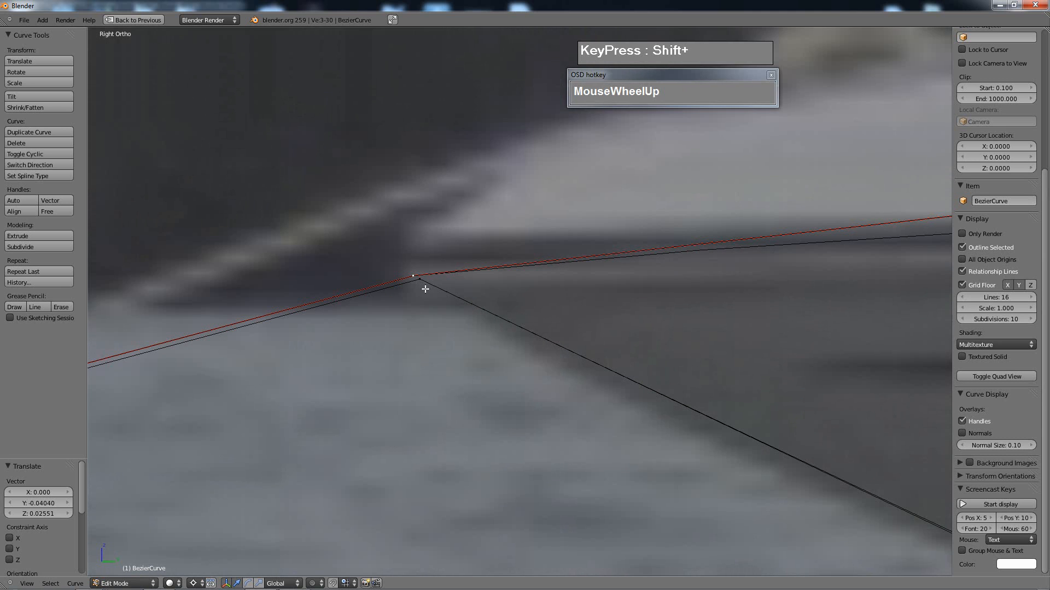
{"action": "scroll", "coordinate": [426, 284], "scroll_direction": "down", "scroll_amount": 3}
{"action": "scroll", "coordinate": [436, 277], "scroll_direction": "up", "scroll_amount": 5}
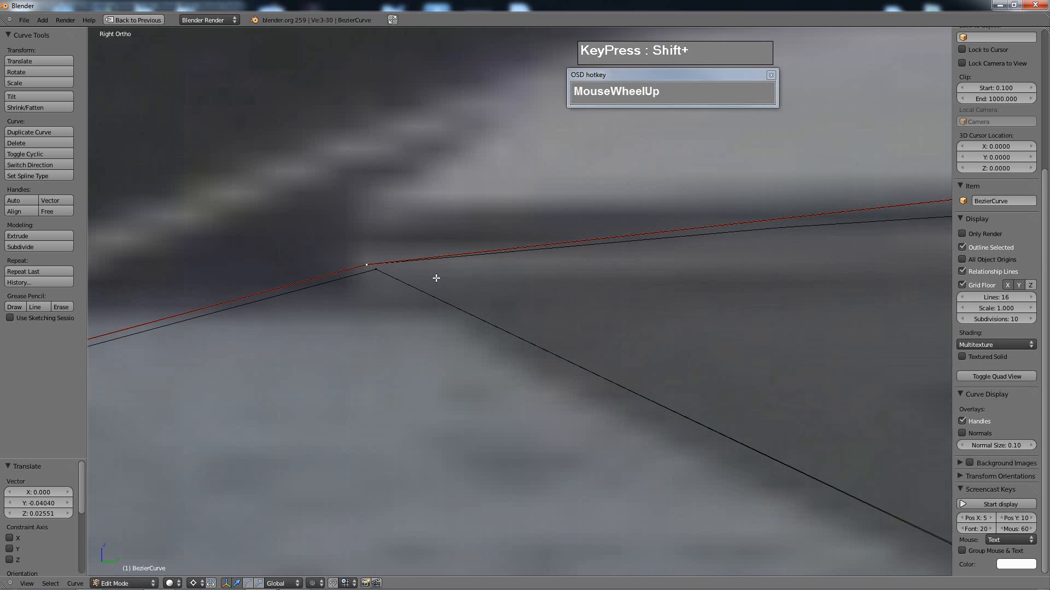
{"action": "scroll", "coordinate": [330, 248], "scroll_direction": "down", "scroll_amount": 3}
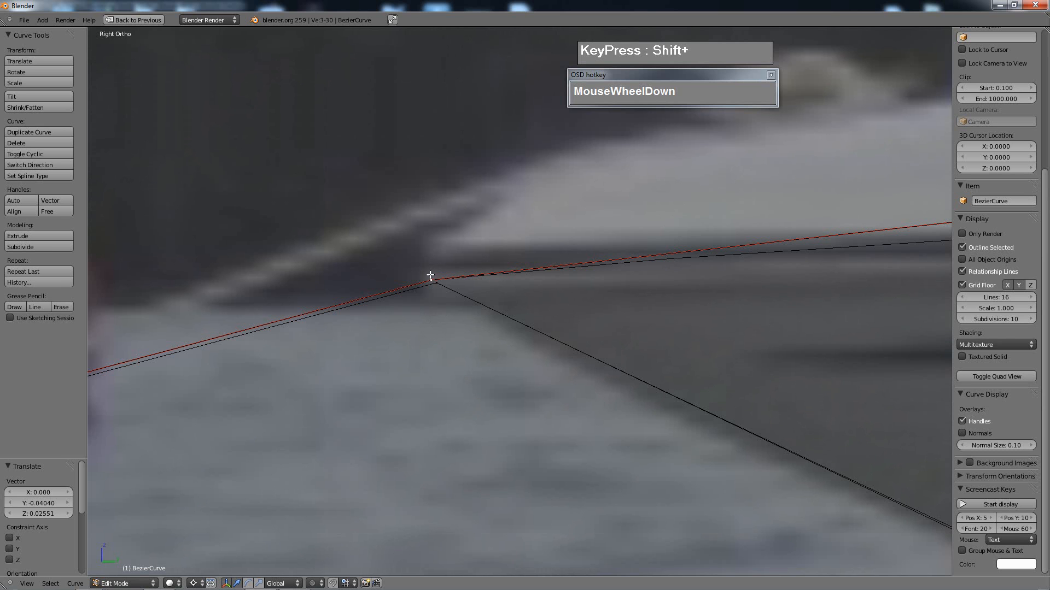
{"action": "scroll", "coordinate": [431, 275], "scroll_direction": "up", "scroll_amount": 2, "text": "shift"}
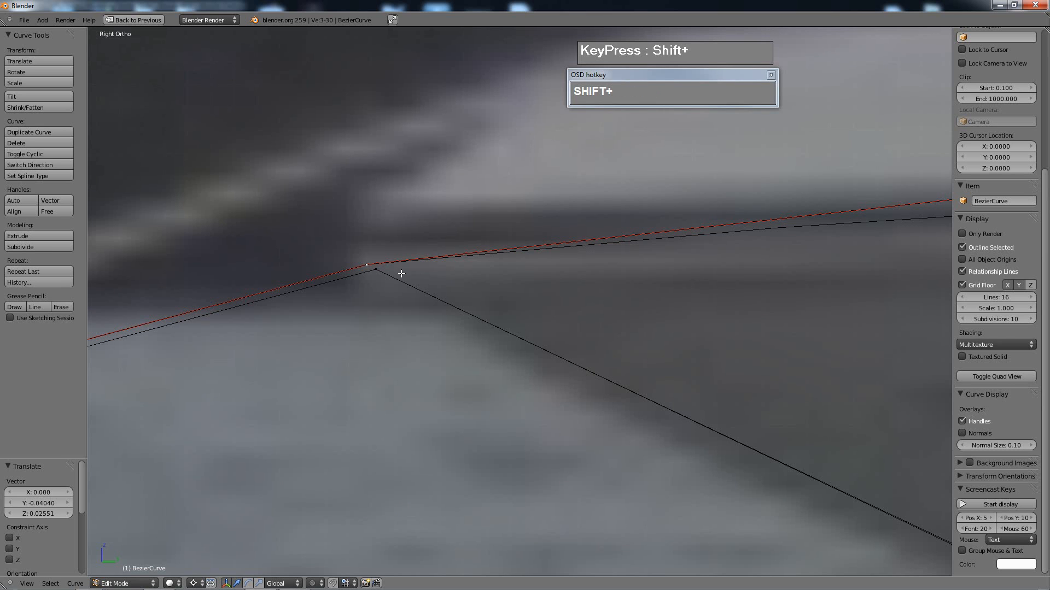
{"action": "key", "text": "shift+s"}
{"action": "left_click", "coordinate": [390, 299]}
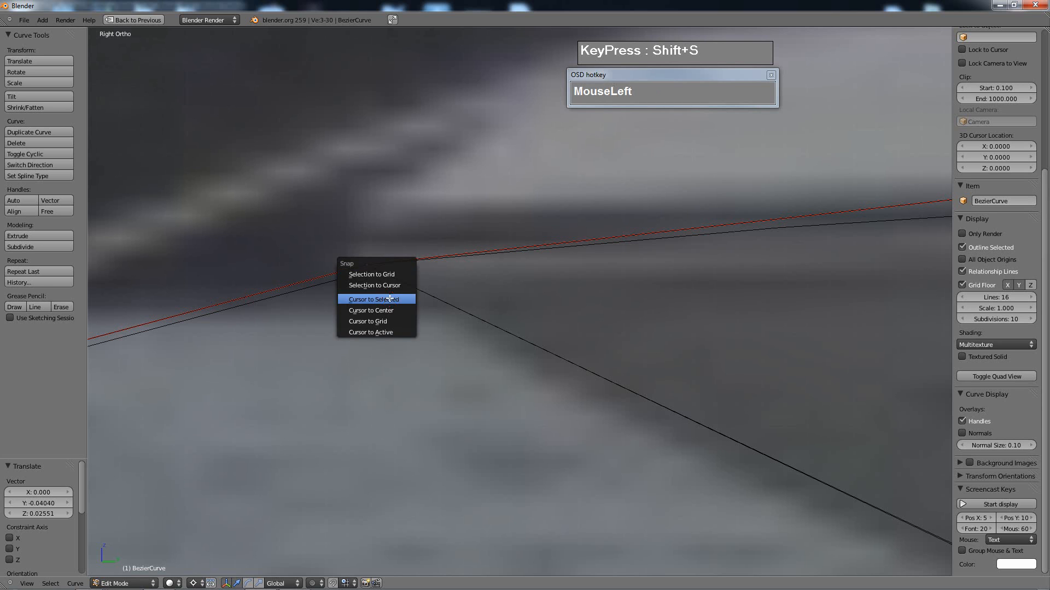
- Snap the lower hull curve's tip point to the 3D cursor at the bow and deselect everything
{"action": "right_click", "coordinate": [382, 275]}
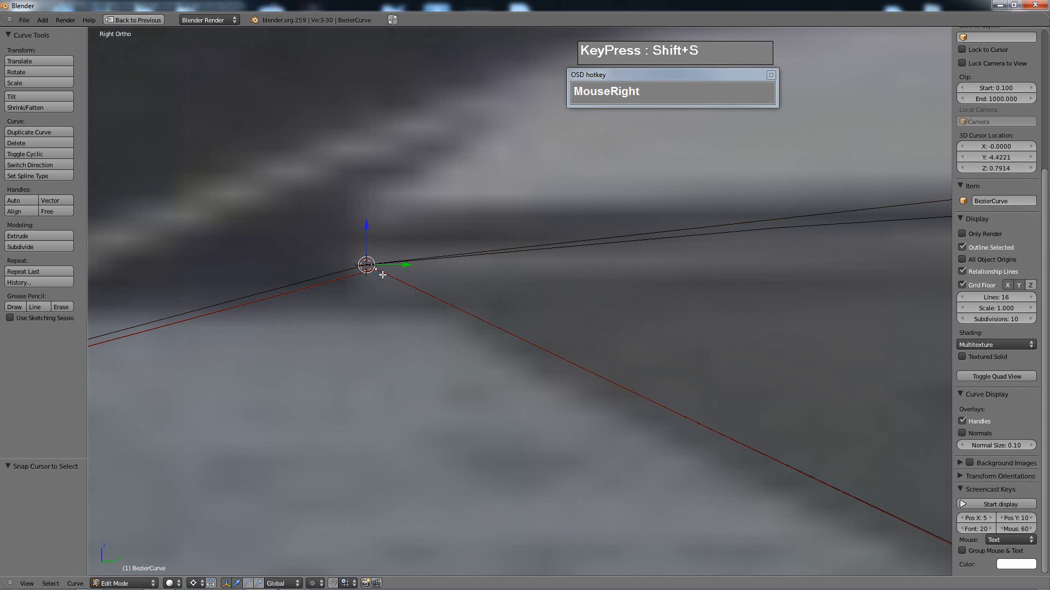
{"action": "key", "text": "shift+s"}
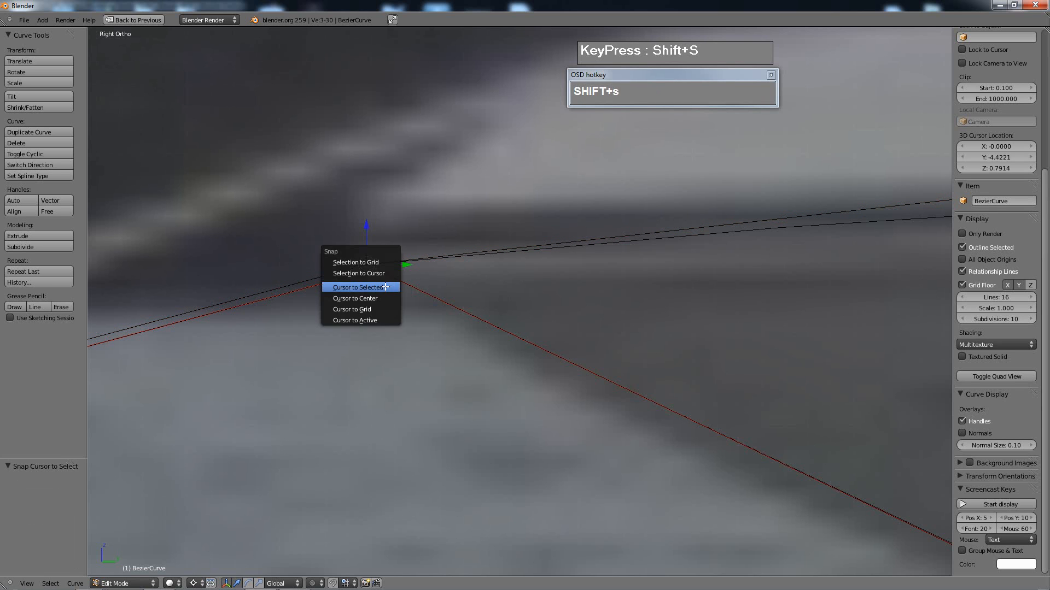
{"action": "left_click", "coordinate": [375, 275]}
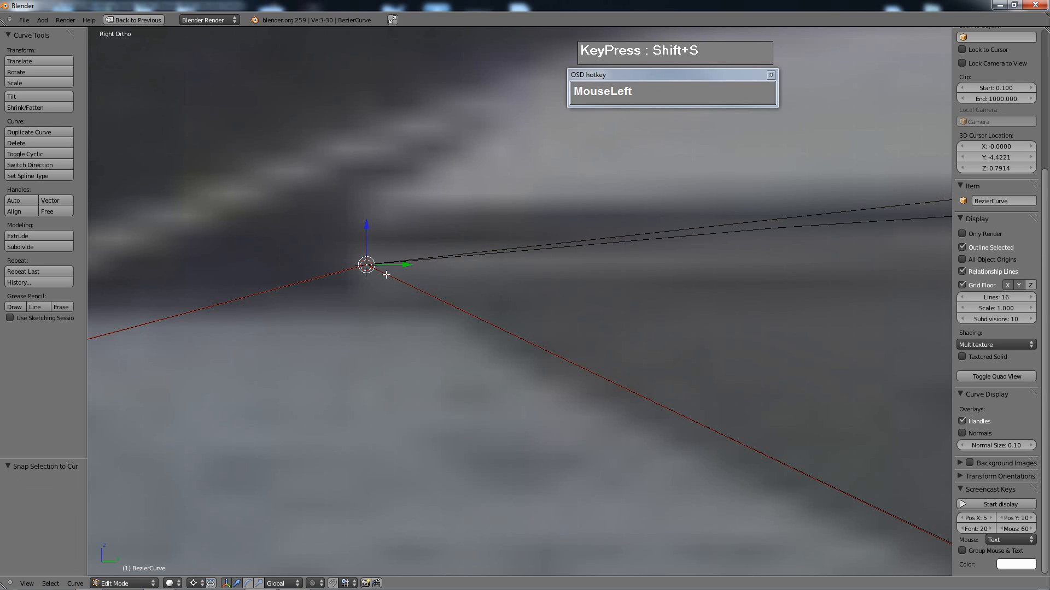
{"action": "key", "text": "a"}
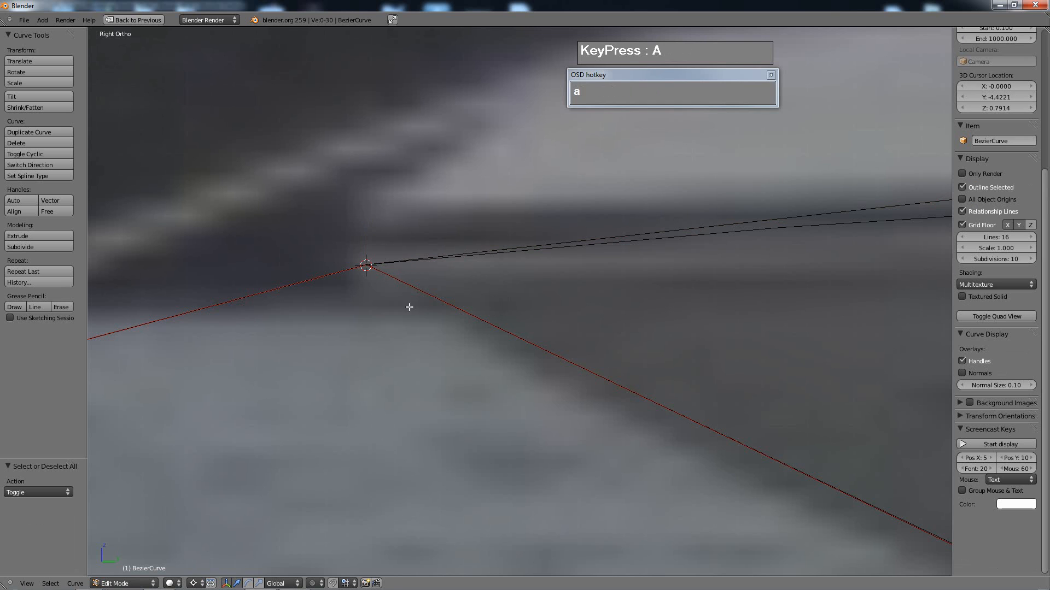
- Set the handle type to Free for the stern end points of the keel, lower hull and rub rail curves
{"action": "scroll", "coordinate": [447, 313], "scroll_direction": "down", "scroll_amount": 7}
{"action": "middle_click_drag", "start_coordinate": [511, 292], "coordinate": [279, 200], "text": "shift"}
{"action": "scroll", "coordinate": [658, 321], "scroll_direction": "down", "scroll_amount": 2}
{"action": "scroll", "coordinate": [658, 320], "scroll_direction": "down", "scroll_amount": 3}
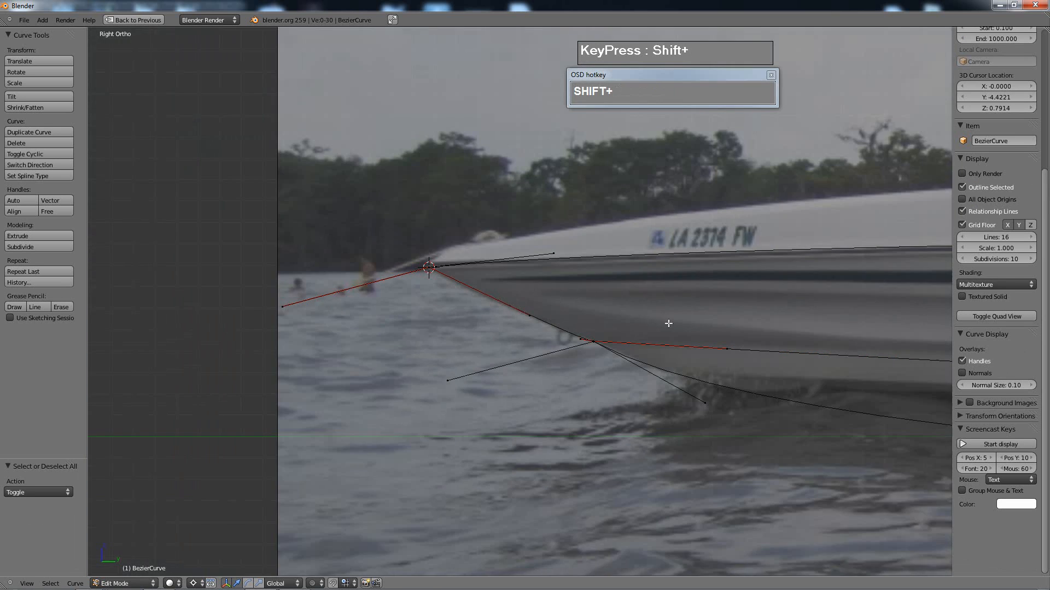
{"action": "middle_click_drag", "start_coordinate": [667, 321], "coordinate": [441, 290], "text": "shift"}
{"action": "scroll", "coordinate": [717, 326], "scroll_direction": "down", "scroll_amount": 2}
{"action": "middle_click_drag", "start_coordinate": [716, 326], "coordinate": [450, 306], "text": "shift"}
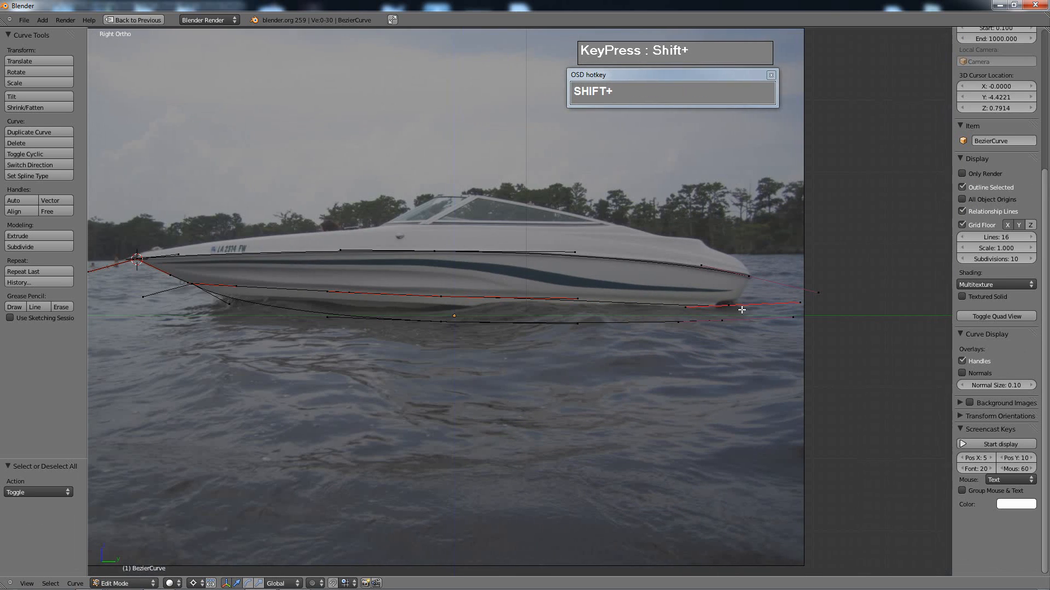
{"action": "scroll", "coordinate": [726, 324], "scroll_direction": "up", "scroll_amount": 2}
{"action": "middle_click_drag", "start_coordinate": [764, 306], "coordinate": [557, 299], "text": "shift"}
{"action": "scroll", "coordinate": [558, 300], "scroll_direction": "up", "scroll_amount": 2}
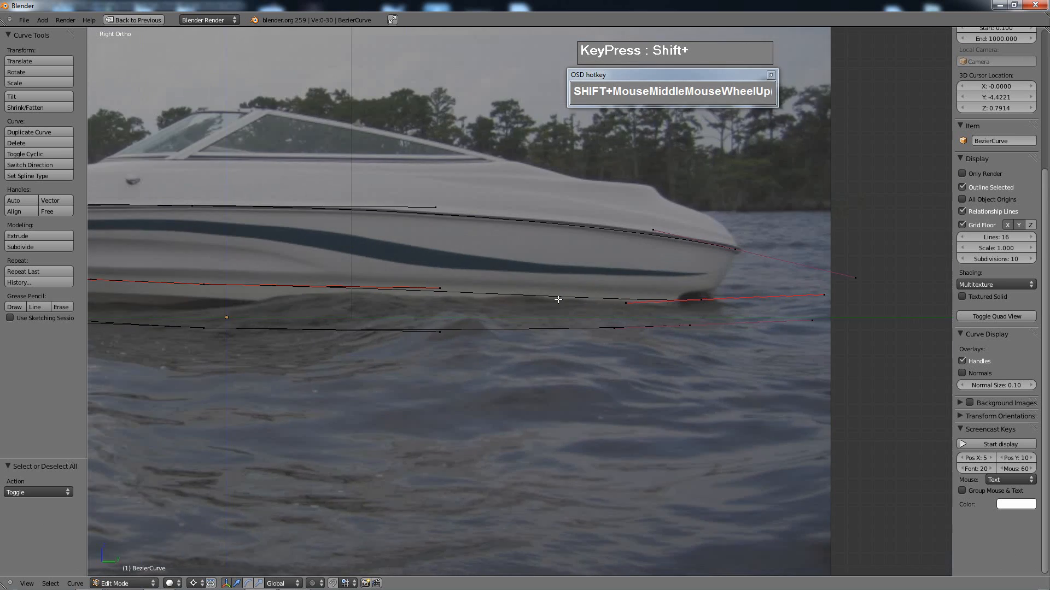
{"action": "scroll", "coordinate": [557, 299], "scroll_direction": "up", "scroll_amount": 3}
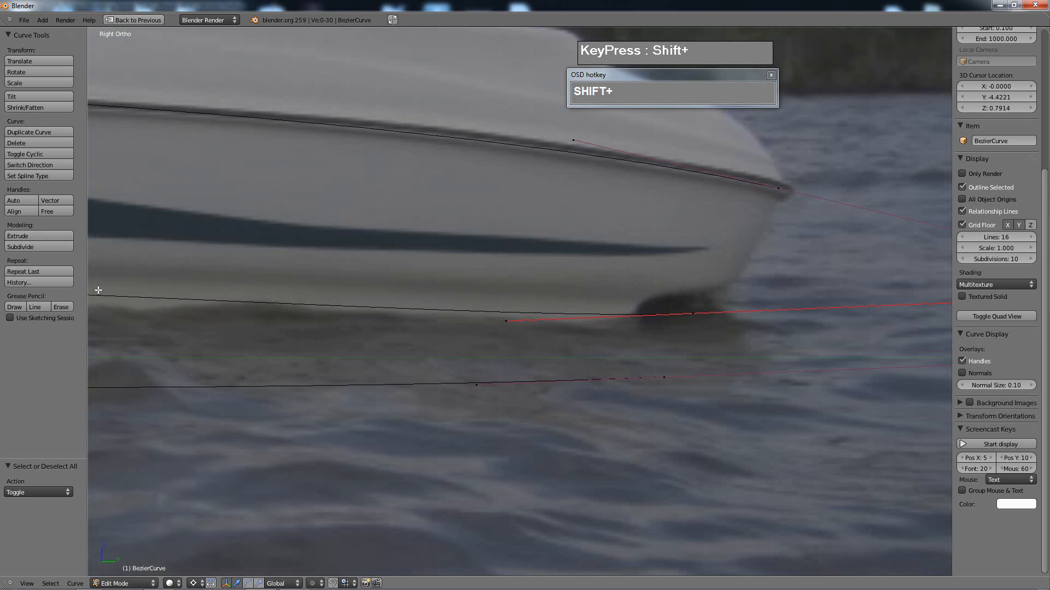
{"action": "right_click", "coordinate": [670, 366]}
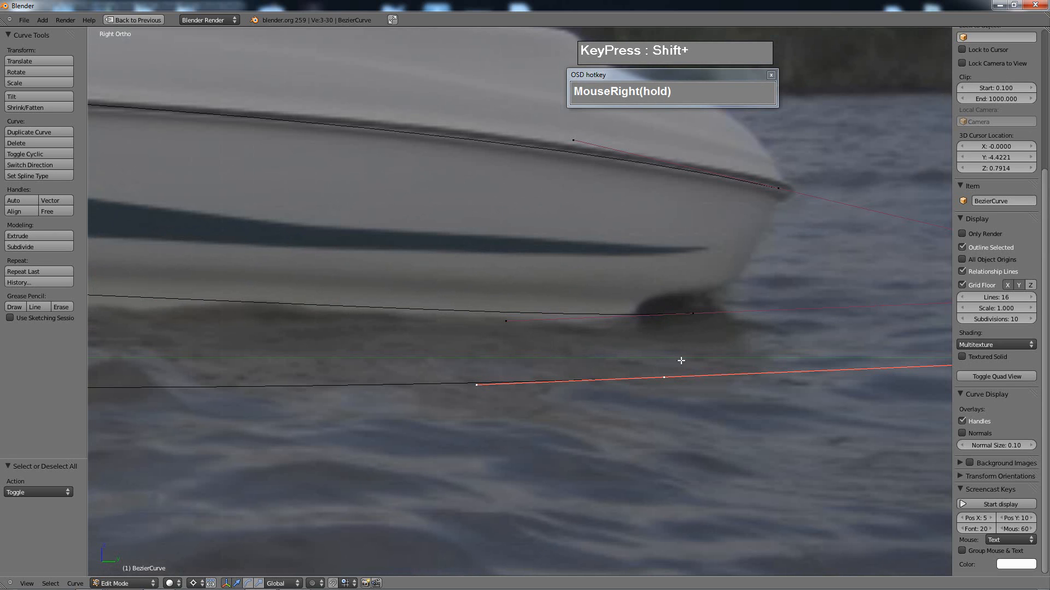
{"action": "left_click", "coordinate": [51, 211]}
{"action": "right_click", "coordinate": [697, 307]}
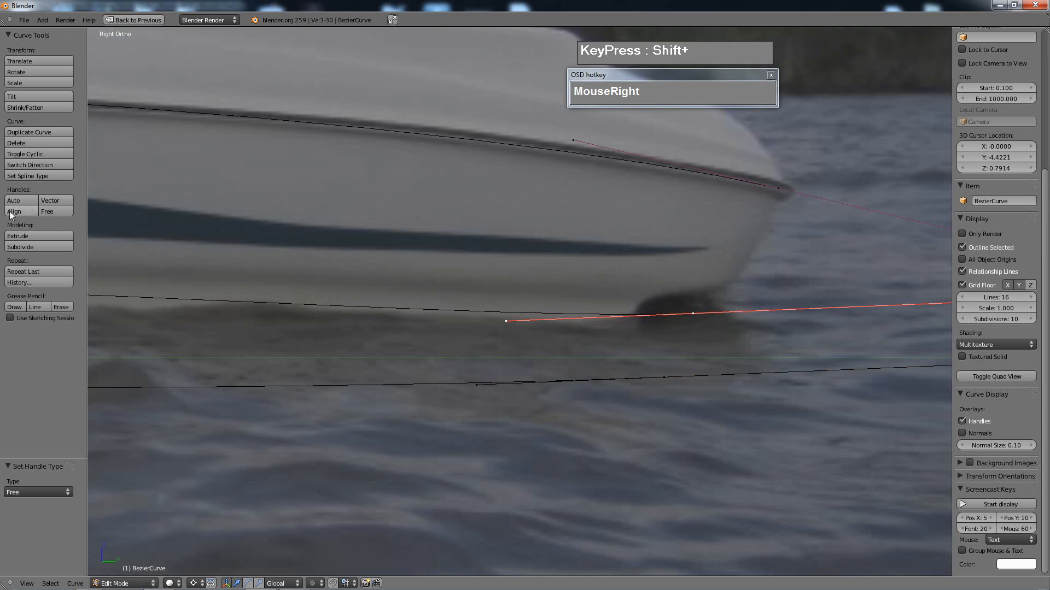
{"action": "left_click", "coordinate": [55, 211]}
{"action": "right_click", "coordinate": [779, 188]}
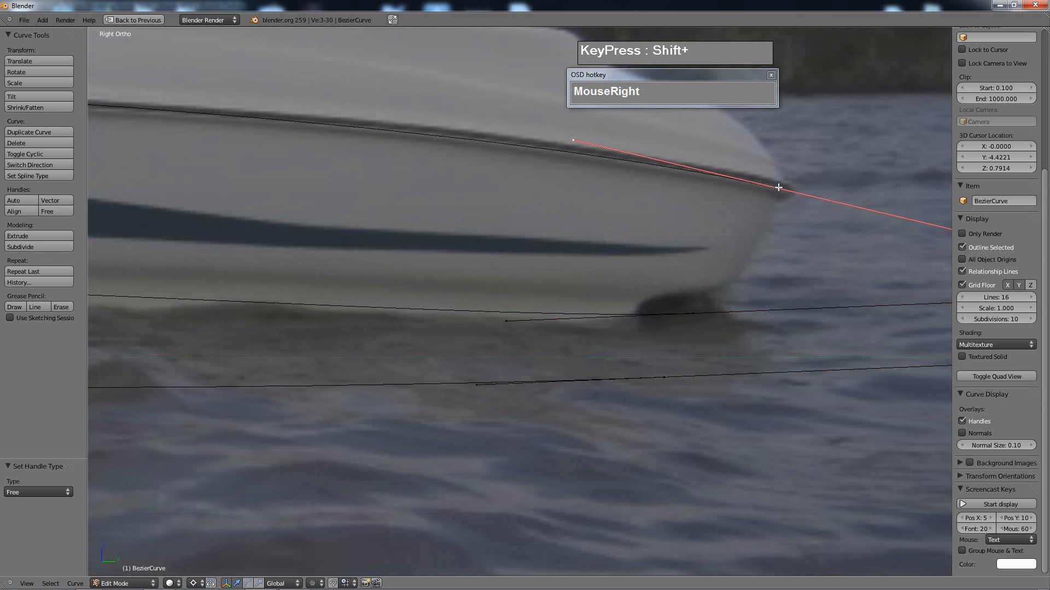
{"action": "left_click", "coordinate": [56, 211]}
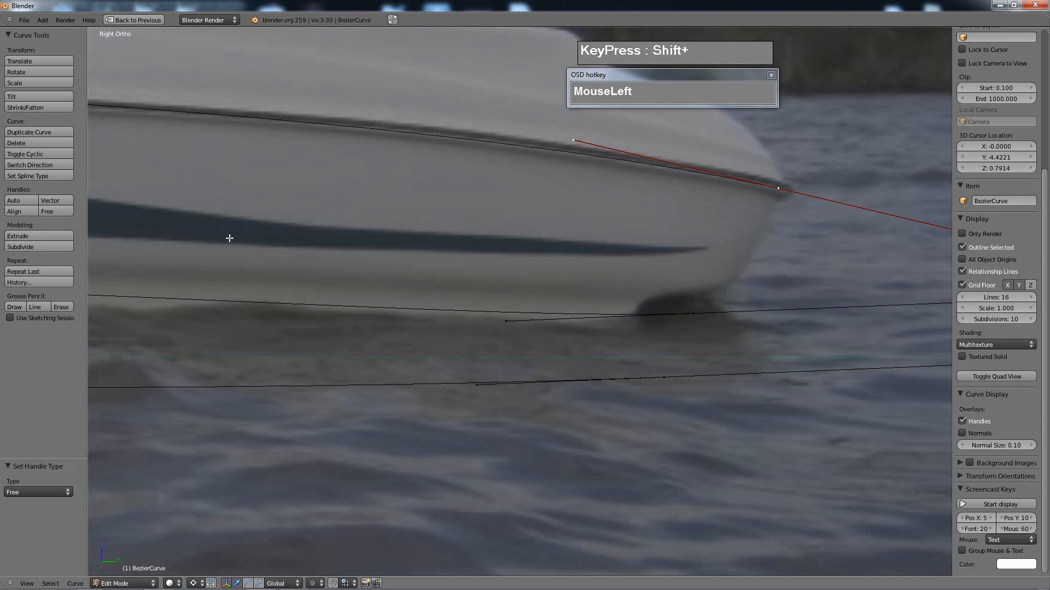
- Extrude the keel curve's stern point about 0.094 along Y and 0.190 along Z, up towards the lower hull curve's end
{"action": "right_click", "coordinate": [670, 368]}
{"action": "key", "text": "e"}
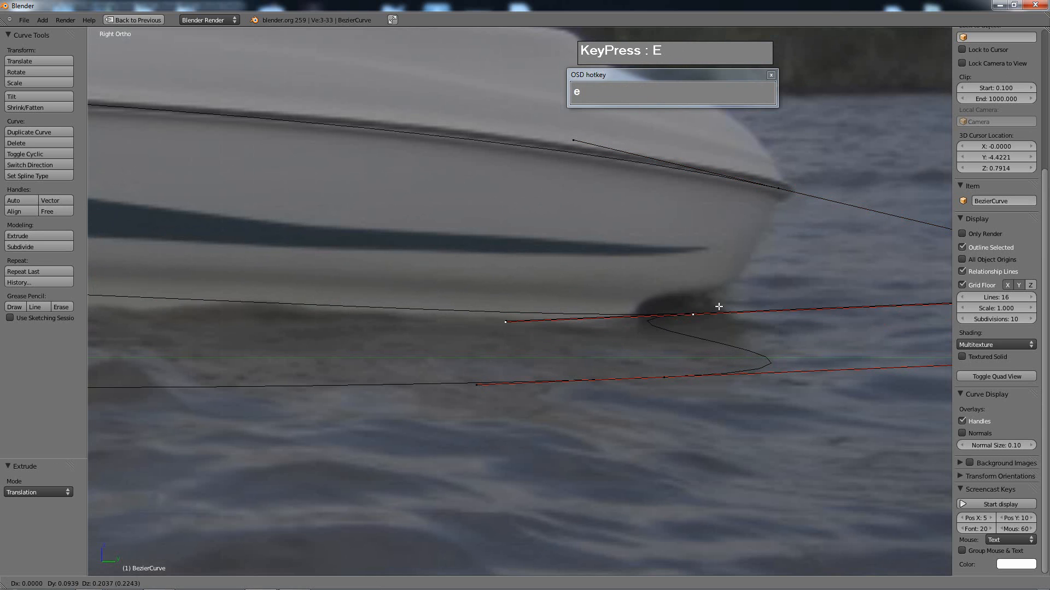
{"action": "left_click", "coordinate": [718, 311]}
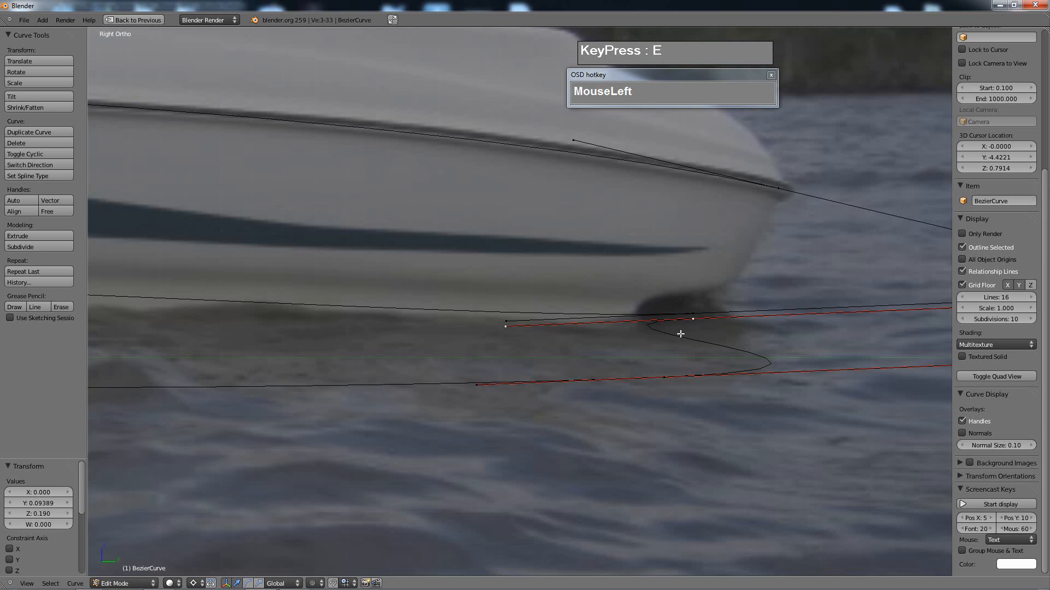
- Set the handle type to Vector for the newly extruded keel point and the former stern point
{"action": "left_click", "coordinate": [60, 200]}
{"action": "right_click", "coordinate": [668, 375]}
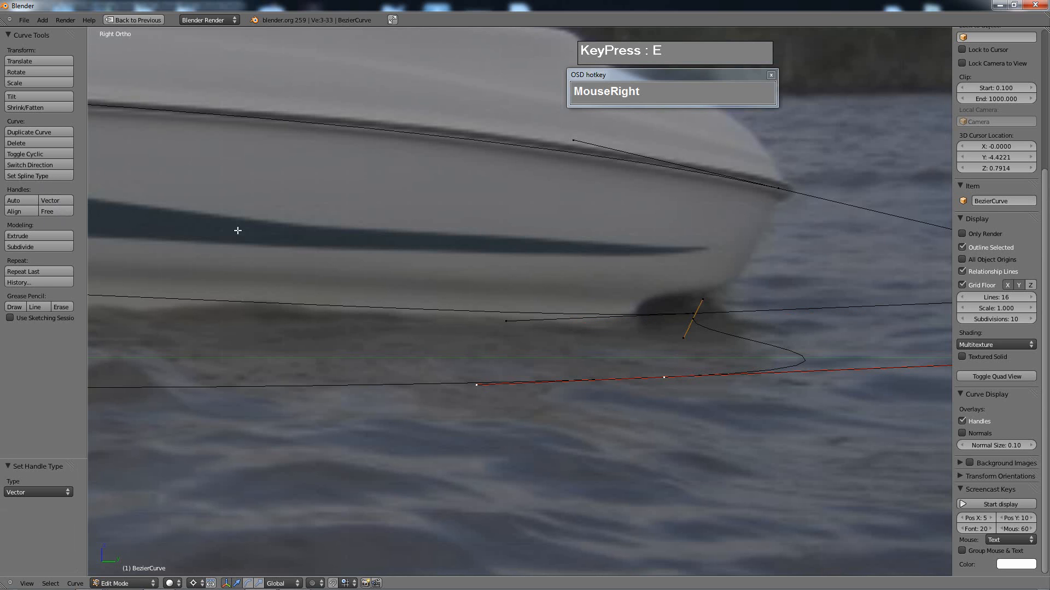
{"action": "left_click", "coordinate": [58, 202]}
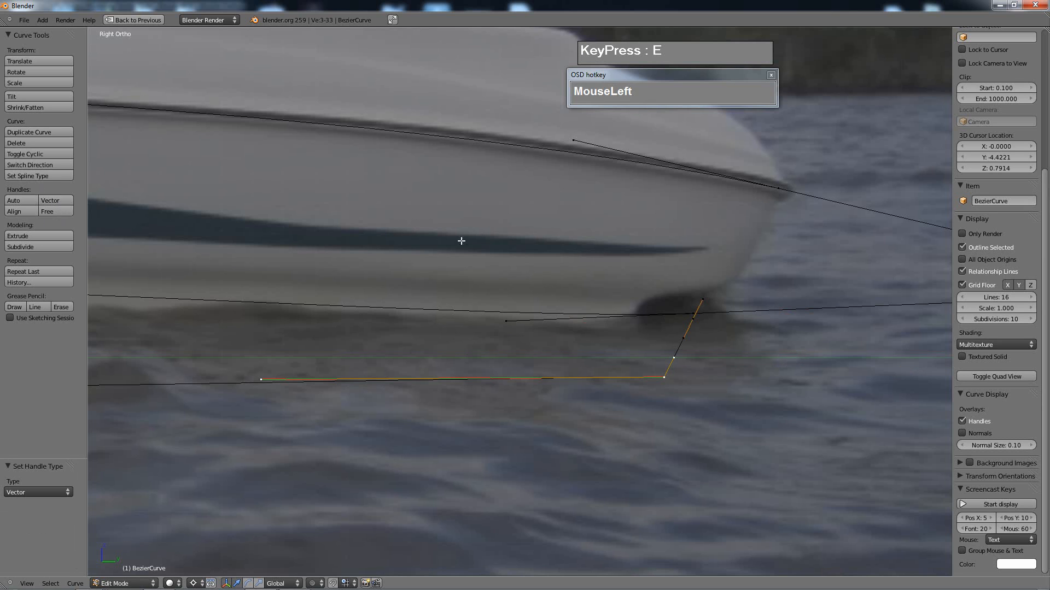
- Move the former keel stern point's forward handle about -0.027 along Z
{"action": "right_click", "coordinate": [261, 379]}
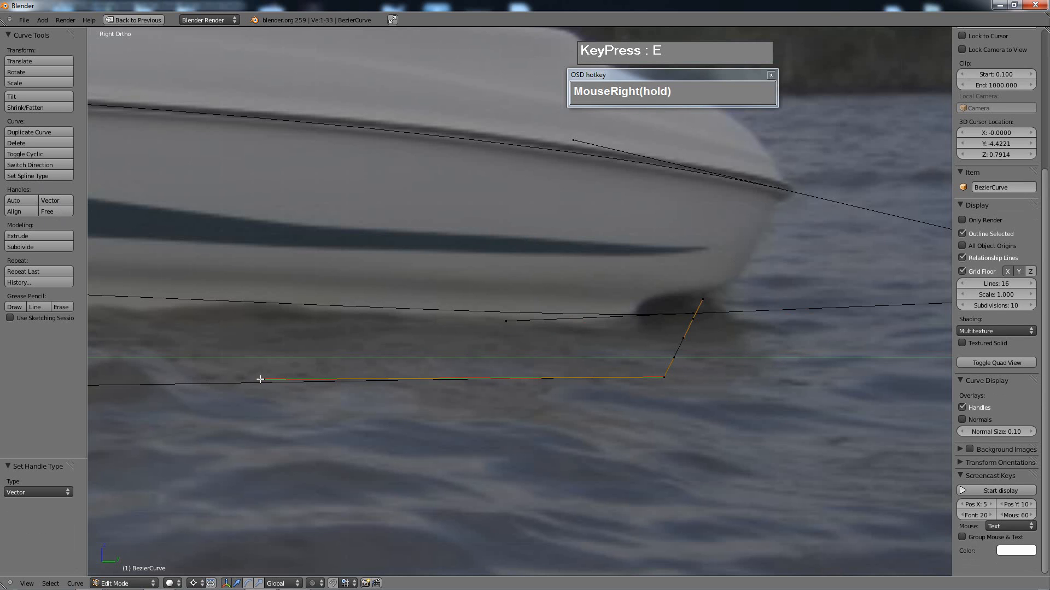
{"action": "key", "text": "g"}
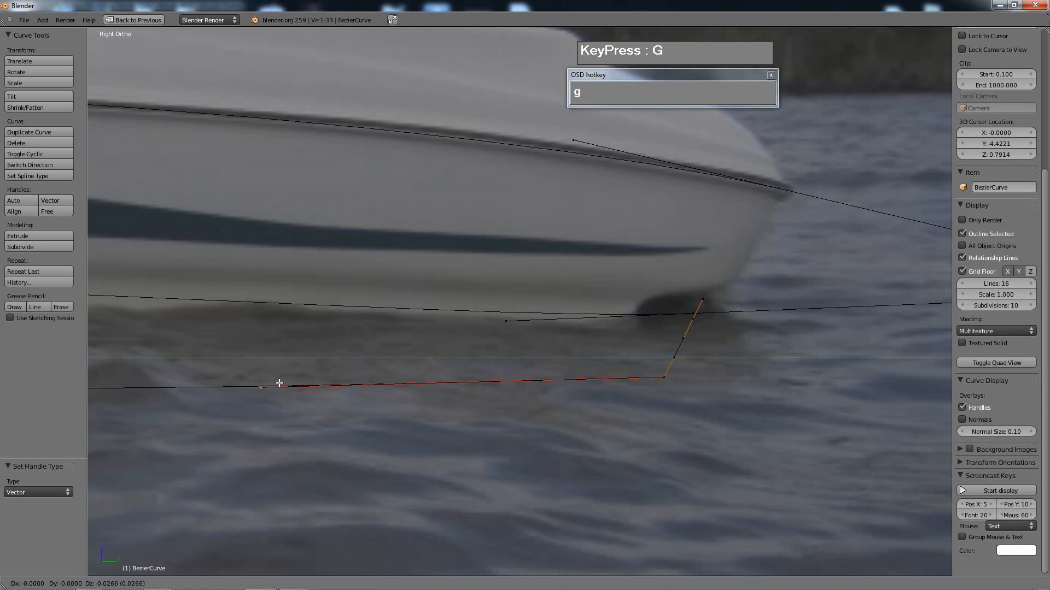
{"action": "left_click", "coordinate": [277, 379]}
- Snap the 3D cursor to the lower hull curve's stern end point
{"action": "scroll", "coordinate": [715, 332], "scroll_direction": "up", "scroll_amount": 4}
{"action": "right_click", "coordinate": [892, 345]}
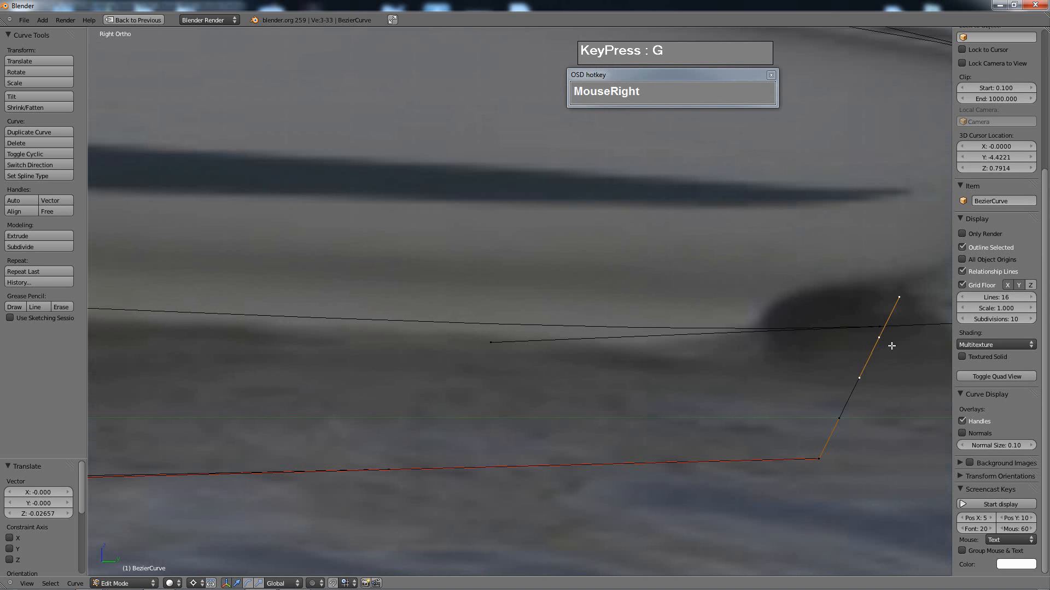
{"action": "middle_click_drag", "start_coordinate": [885, 356], "coordinate": [703, 335], "text": "shift"}
{"action": "scroll", "coordinate": [638, 333], "scroll_direction": "up", "scroll_amount": 2}
{"action": "middle_click_drag", "start_coordinate": [637, 333], "coordinate": [594, 277], "text": "shift"}
{"action": "scroll", "coordinate": [523, 331], "scroll_direction": "down", "scroll_amount": 1}
{"action": "scroll", "coordinate": [523, 331], "scroll_direction": "down", "scroll_amount": 2}
{"action": "scroll", "coordinate": [410, 306], "scroll_direction": "down", "scroll_amount": 2}
{"action": "middle_click_drag", "start_coordinate": [464, 328], "coordinate": [651, 300]}
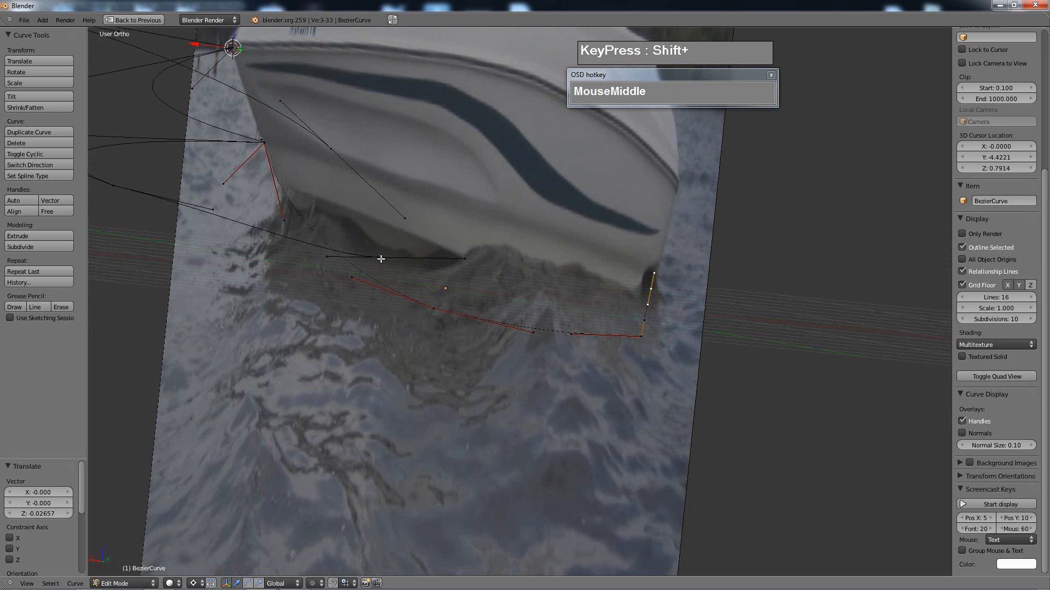
{"action": "scroll", "coordinate": [379, 257], "scroll_direction": "up", "scroll_amount": 1}
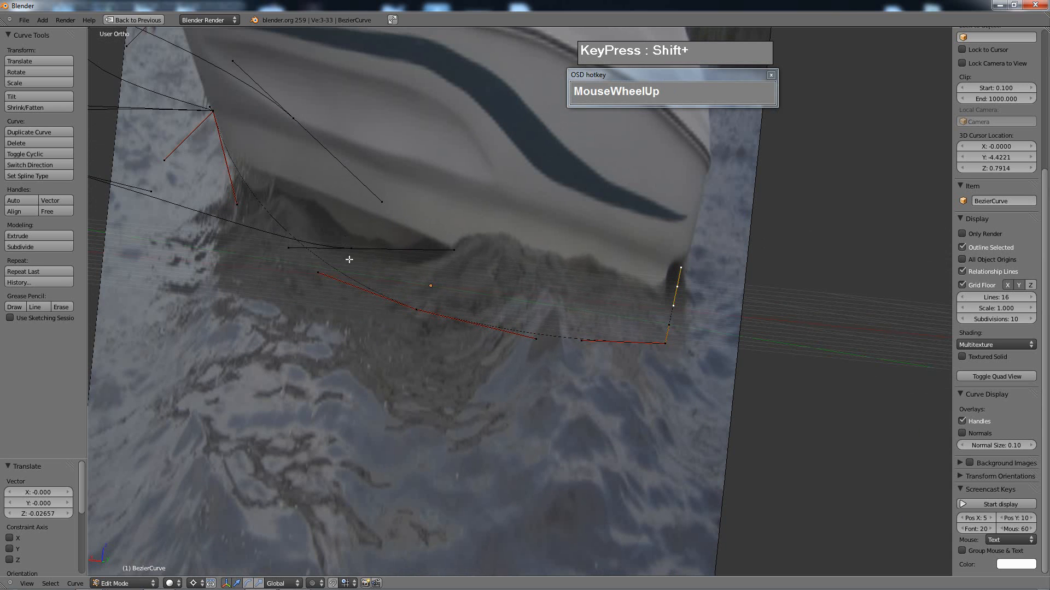
{"action": "right_click", "coordinate": [684, 286], "text": "shift"}
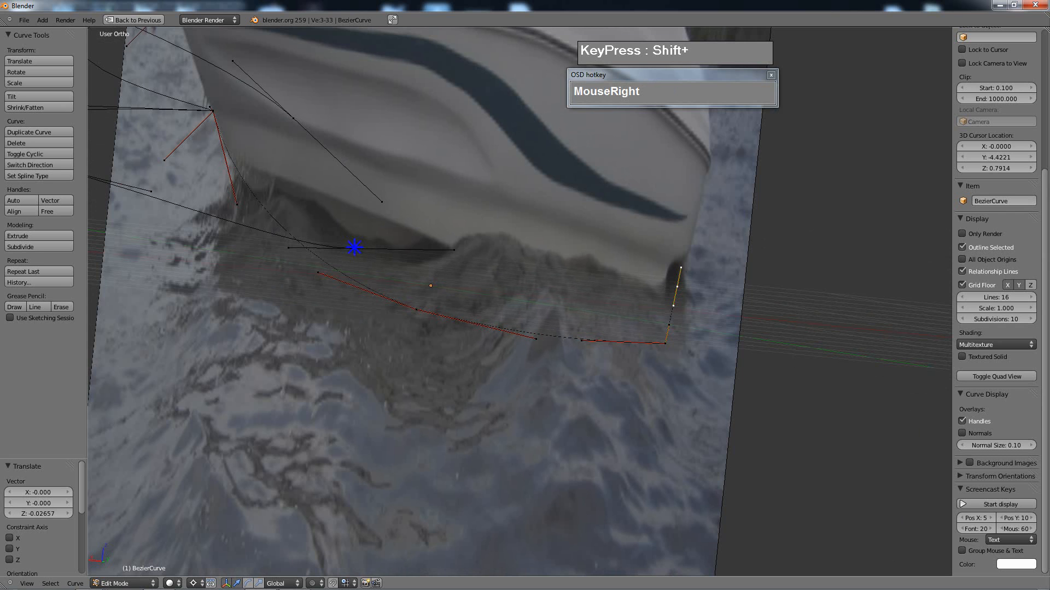
{"action": "right_click", "coordinate": [352, 249]}
{"action": "key", "text": "shift+s"}
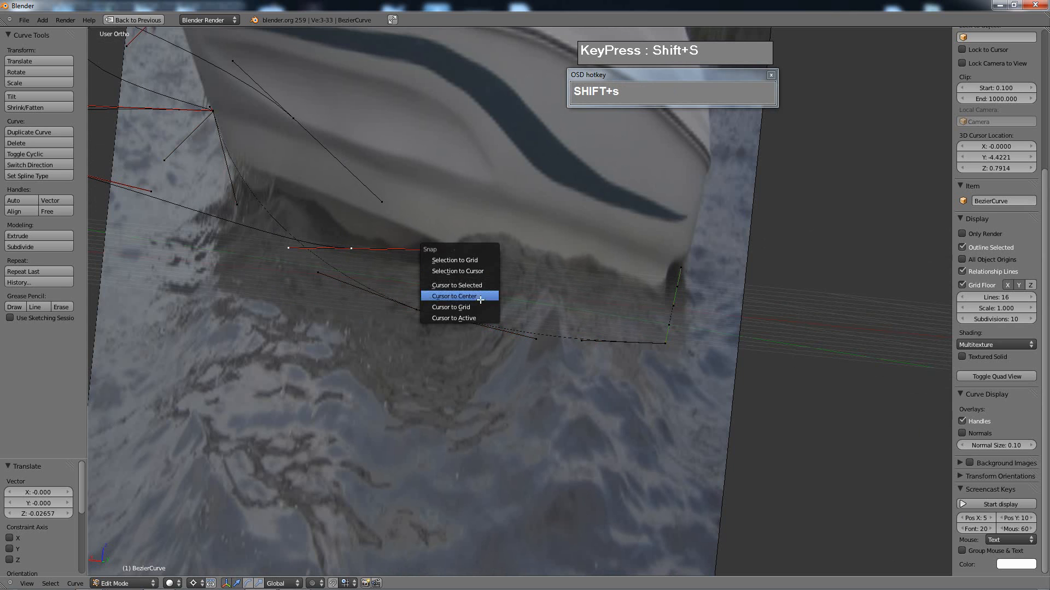
{"action": "left_click", "coordinate": [488, 285]}
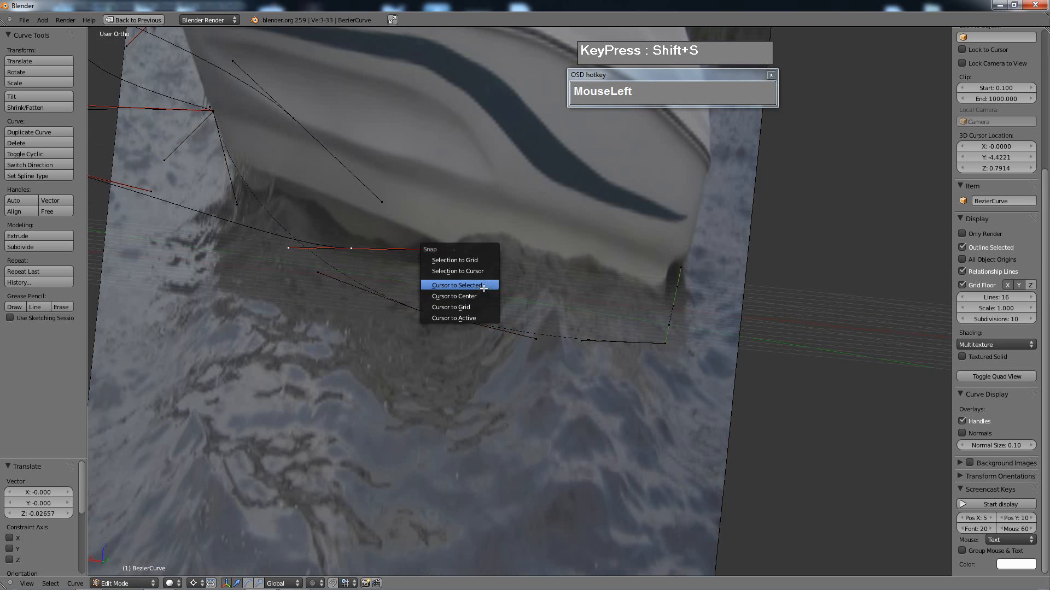
- Snap the extruded keel end point to the 3D cursor on the lower hull curve's stern end
{"action": "right_click", "coordinate": [680, 291]}
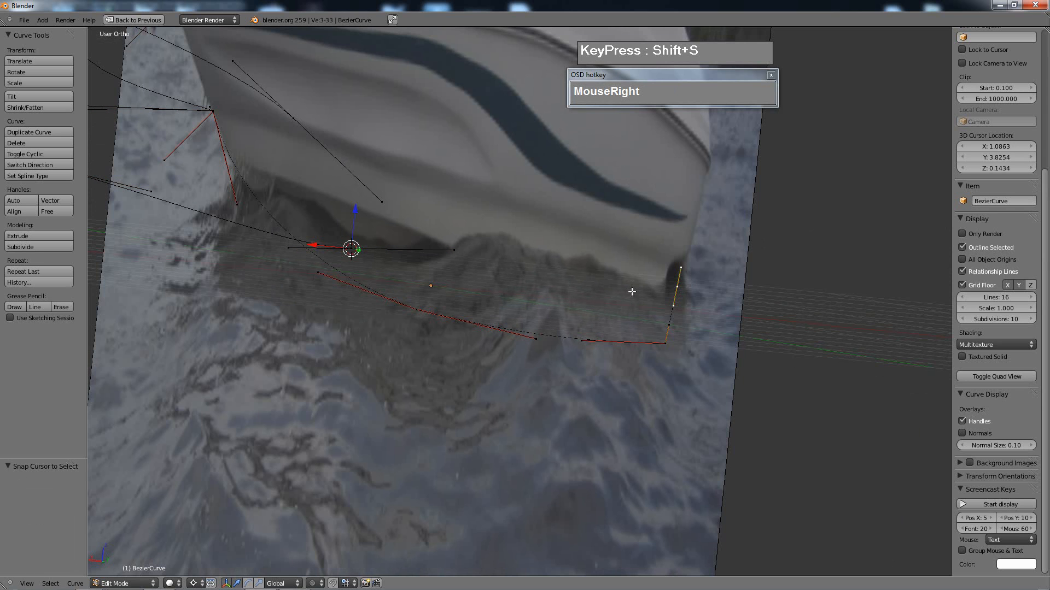
{"action": "key", "text": "shift+s"}
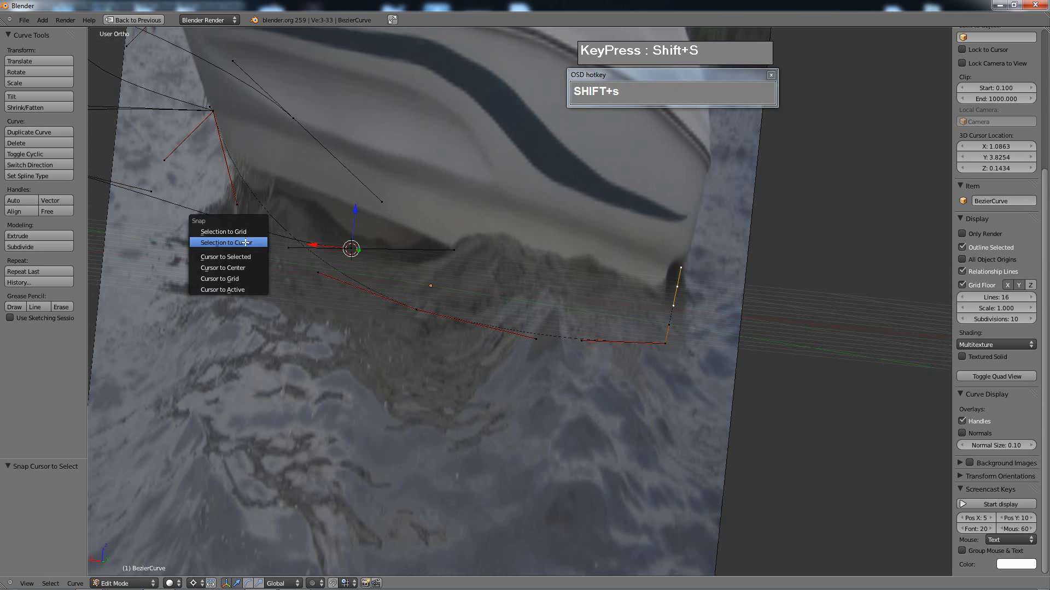
{"action": "left_click", "coordinate": [245, 243]}
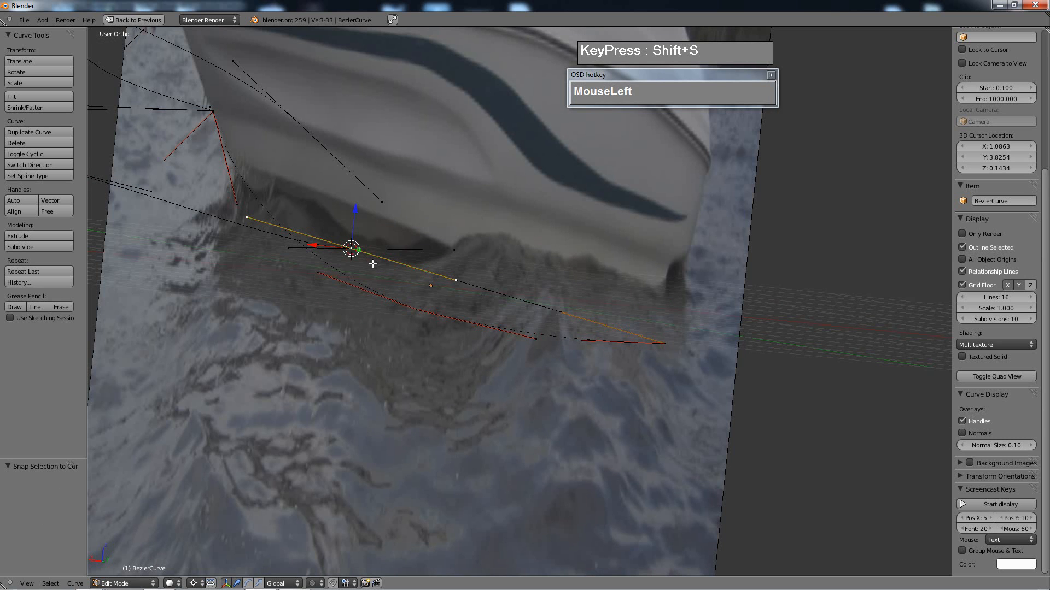
- Extrude the lower hull curve's stern end point up towards the rub rail by about -0.033 X, 0.147 Y and 0.345 Z
{"action": "middle_click_drag", "start_coordinate": [372, 264], "coordinate": [467, 285]}
{"action": "scroll", "coordinate": [480, 247], "scroll_direction": "down", "scroll_amount": 1}
{"action": "scroll", "coordinate": [465, 290], "scroll_direction": "up", "scroll_amount": 1}
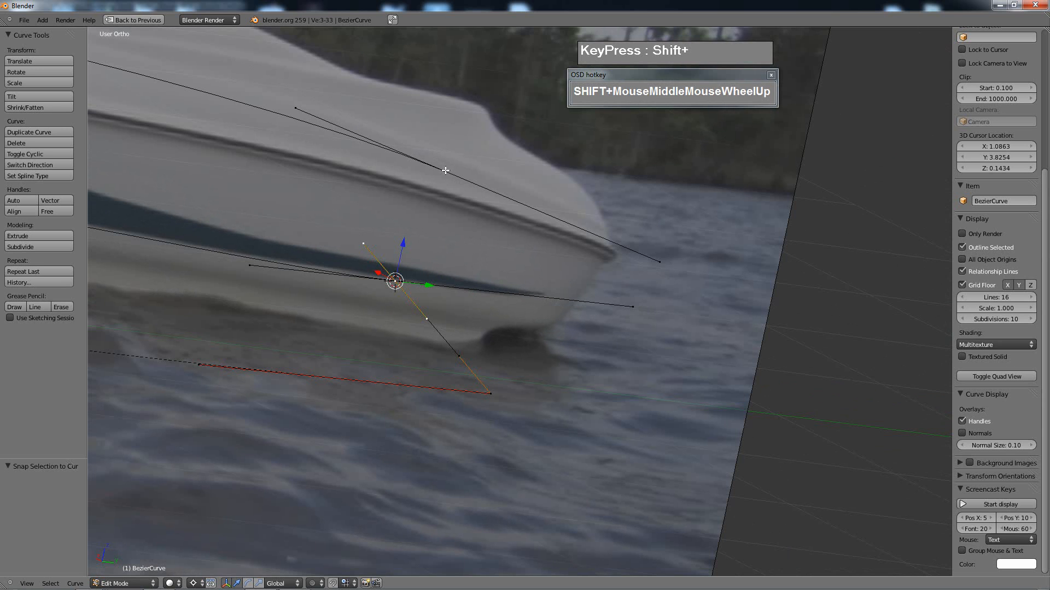
{"action": "middle_click_drag", "start_coordinate": [423, 220], "coordinate": [387, 237]}
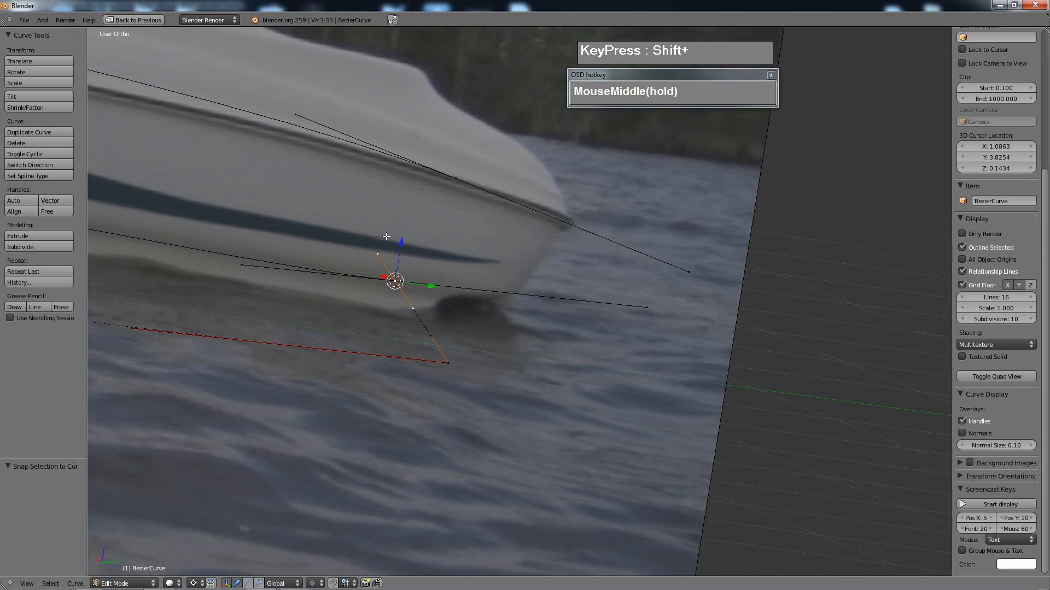
{"action": "right_click", "coordinate": [237, 257]}
{"action": "scroll", "coordinate": [250, 254], "scroll_direction": "down", "scroll_amount": 4}
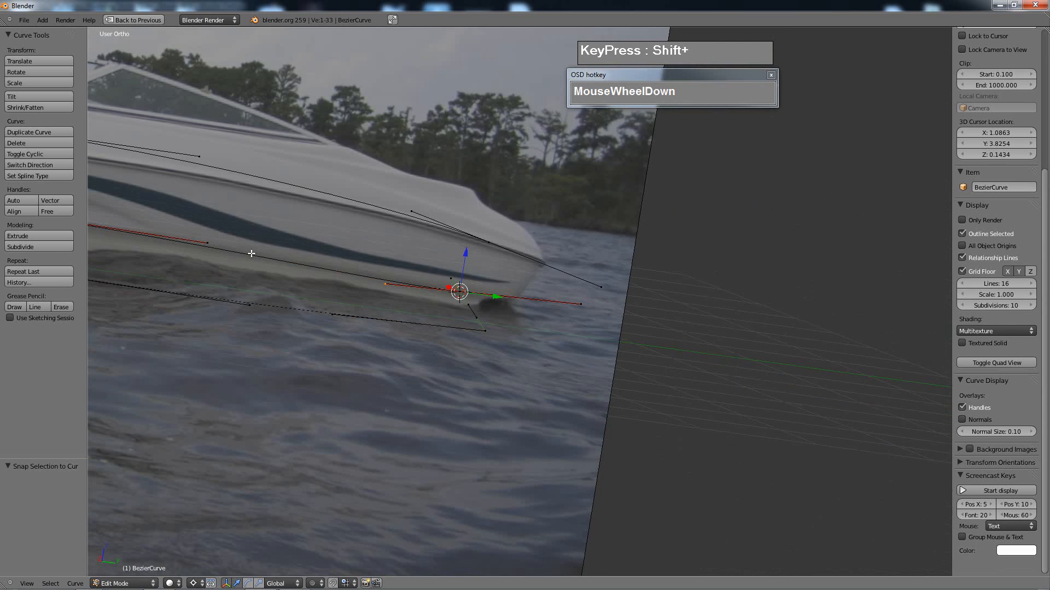
{"action": "middle_click_drag", "start_coordinate": [251, 253], "coordinate": [269, 272]}
{"action": "scroll", "coordinate": [370, 262], "scroll_direction": "down", "scroll_amount": 3}
{"action": "scroll", "coordinate": [443, 250], "scroll_direction": "up", "scroll_amount": 10}
{"action": "middle_click_drag", "start_coordinate": [407, 242], "coordinate": [513, 283], "text": "shift"}
{"action": "right_click", "coordinate": [420, 272], "text": "shift"}
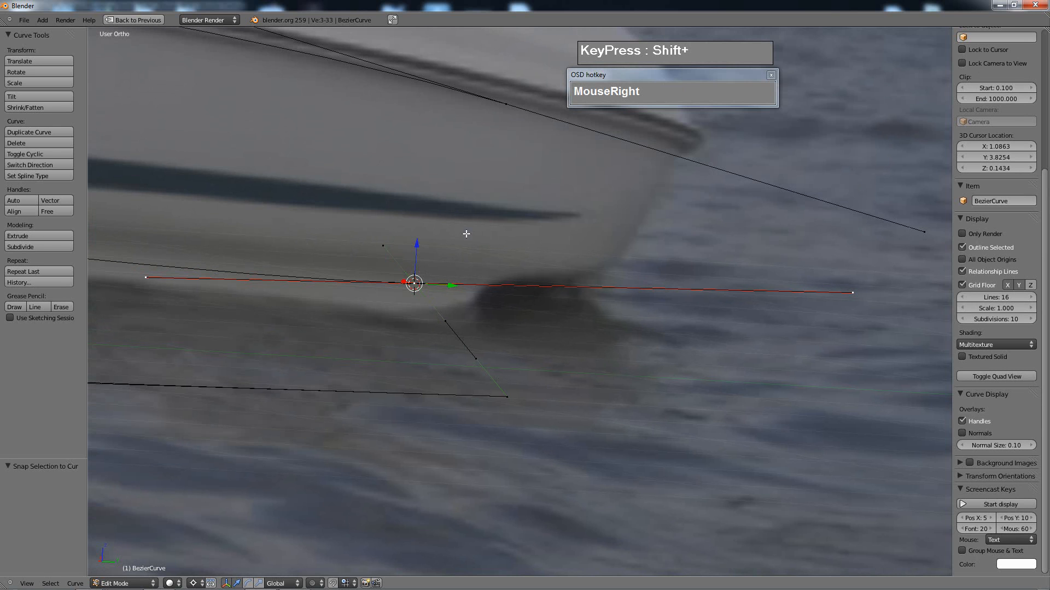
{"action": "scroll", "coordinate": [465, 237], "scroll_direction": "down", "scroll_amount": 4}
{"action": "key", "text": "e"}
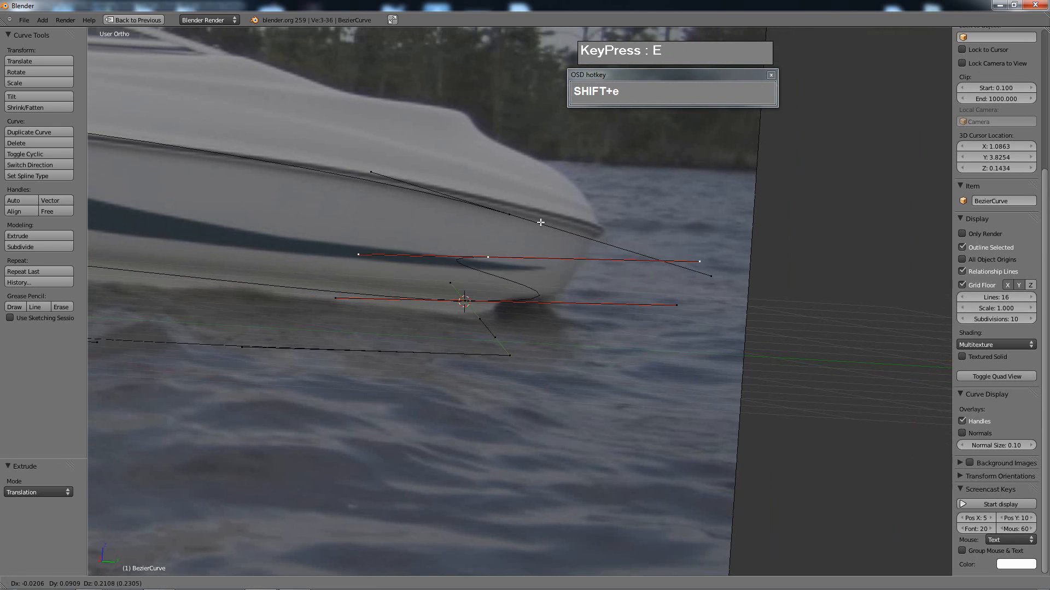
{"action": "left_click", "coordinate": [554, 196]}
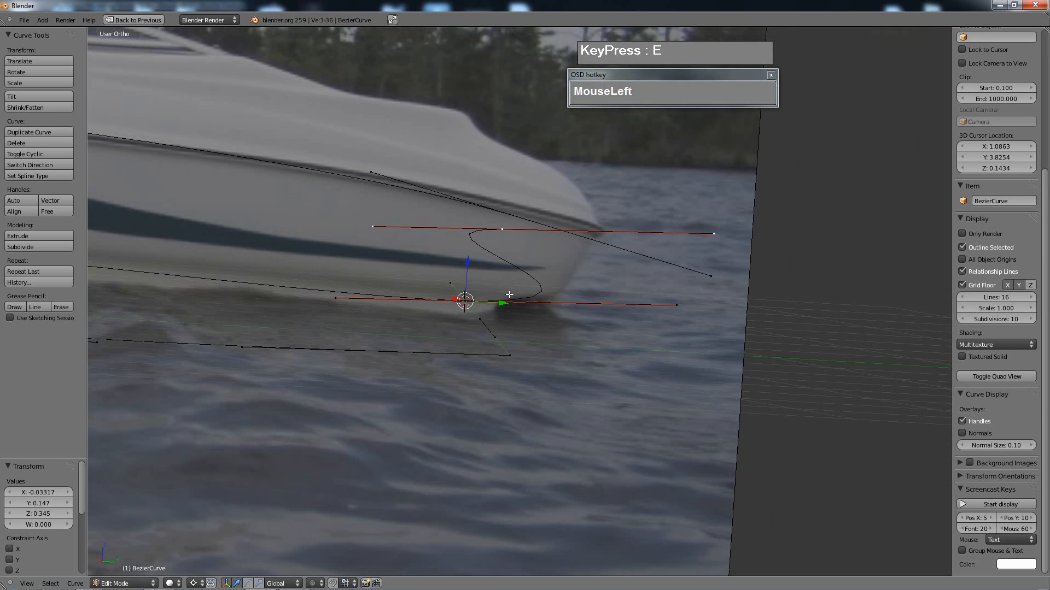
- Set the handle type to Vector for the newly extruded lower hull point and the former stern end point
{"action": "left_click", "coordinate": [56, 199]}
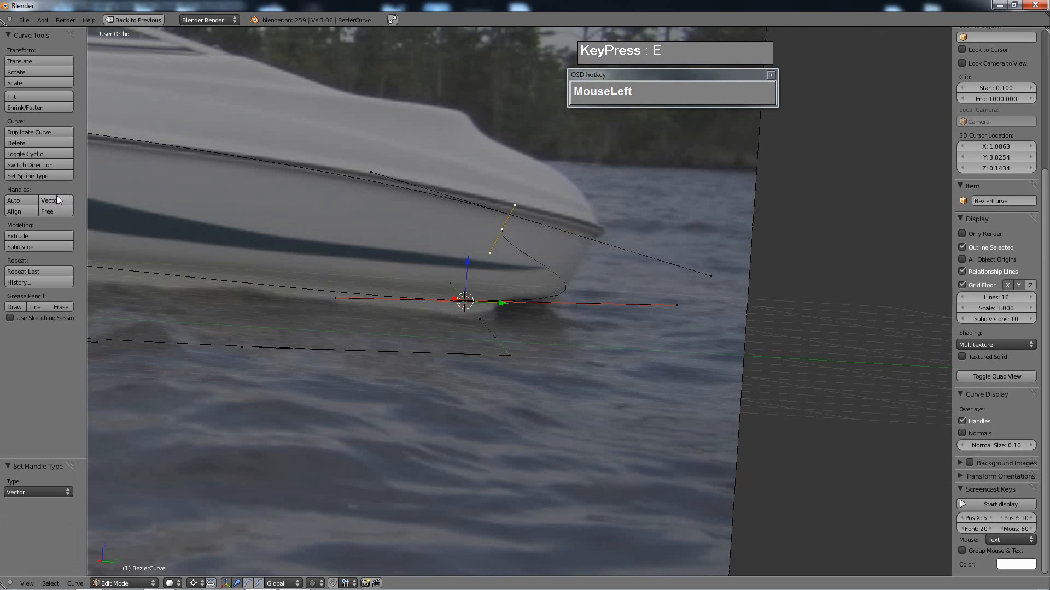
{"action": "scroll", "coordinate": [496, 291], "scroll_direction": "up", "scroll_amount": 3}
{"action": "right_click", "coordinate": [432, 293]}
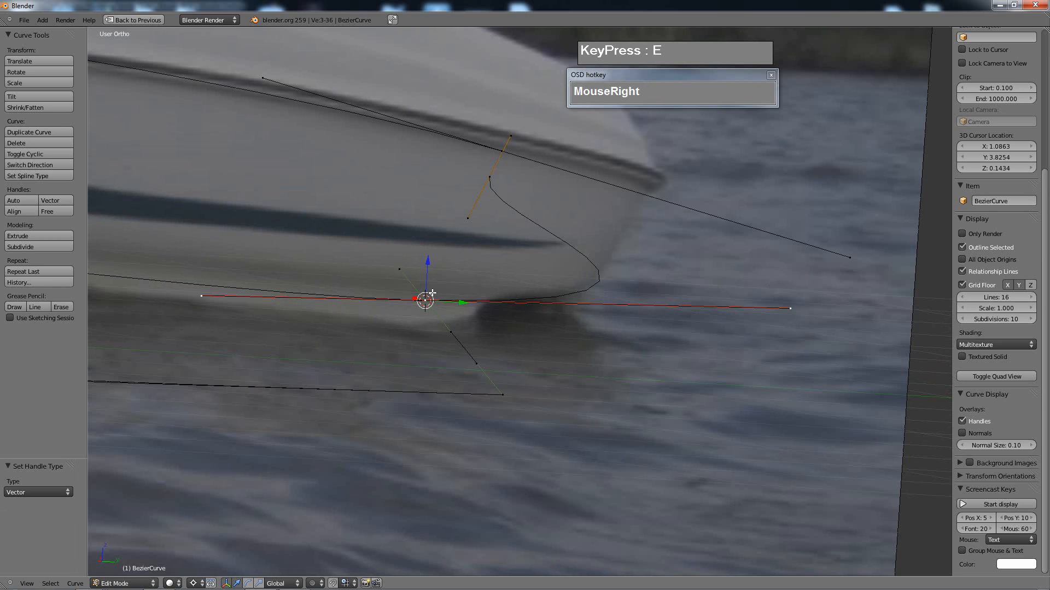
{"action": "left_click", "coordinate": [62, 200]}
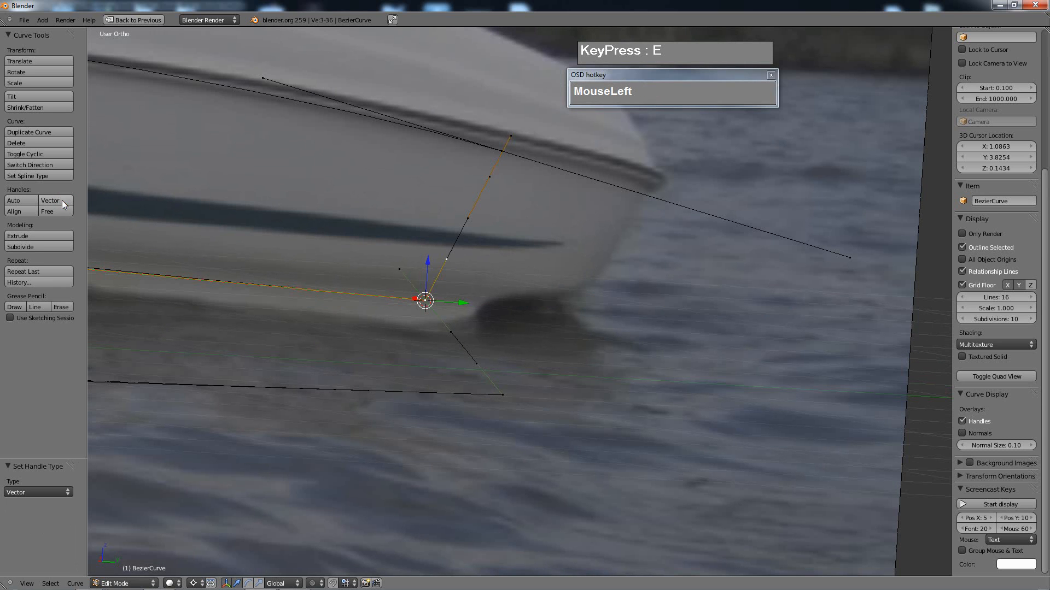
- Snap the 3D cursor to the rub rail curve's stern end point
{"action": "right_click", "coordinate": [500, 179]}
{"action": "right_click", "coordinate": [517, 160]}
{"action": "middle_click_drag", "start_coordinate": [501, 155], "coordinate": [477, 142]}
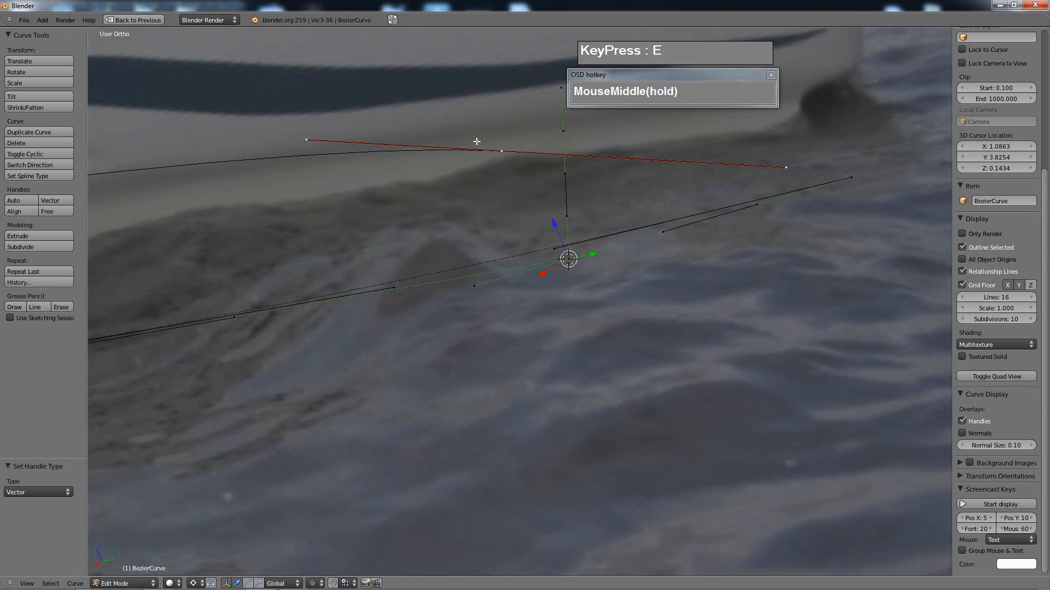
{"action": "key", "text": "shift+s"}
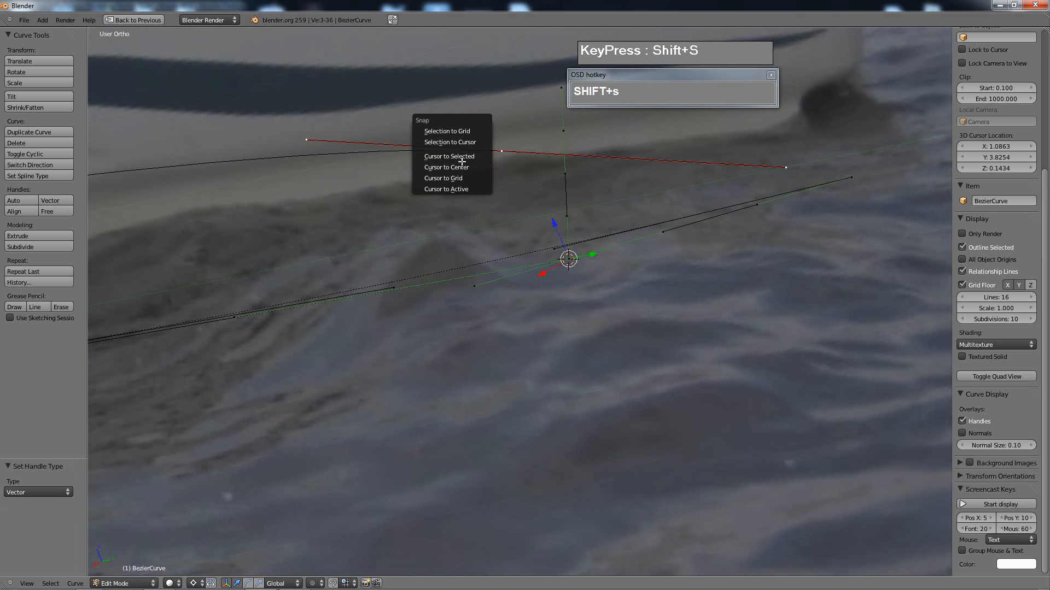
{"action": "left_click", "coordinate": [454, 156]}
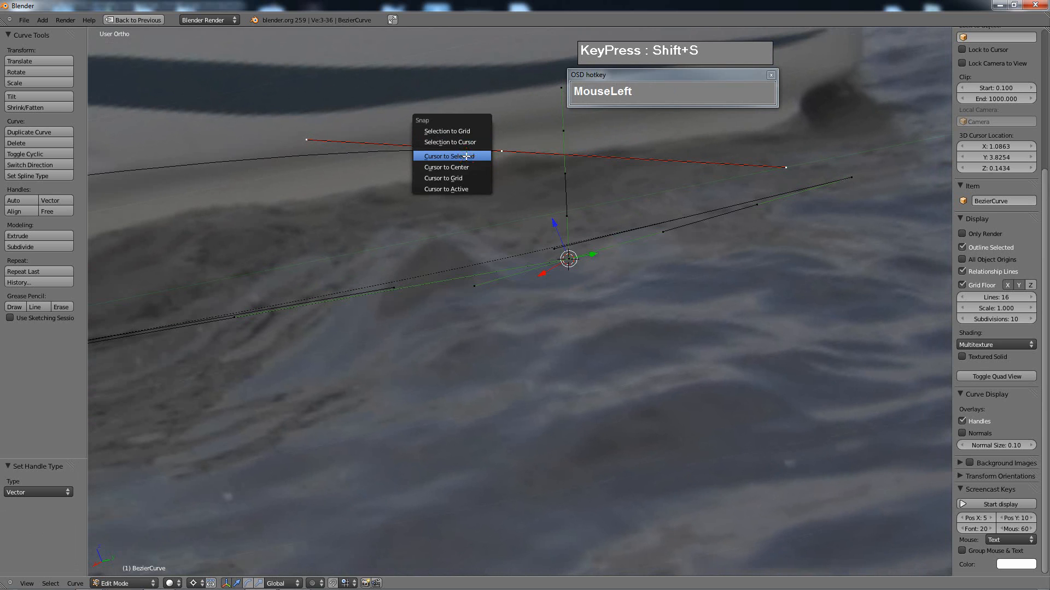
- Snap the extruded lower hull end point to the 3D cursor on the rub rail's stern end
{"action": "right_click", "coordinate": [564, 132]}
{"action": "key", "text": "shift+s"}
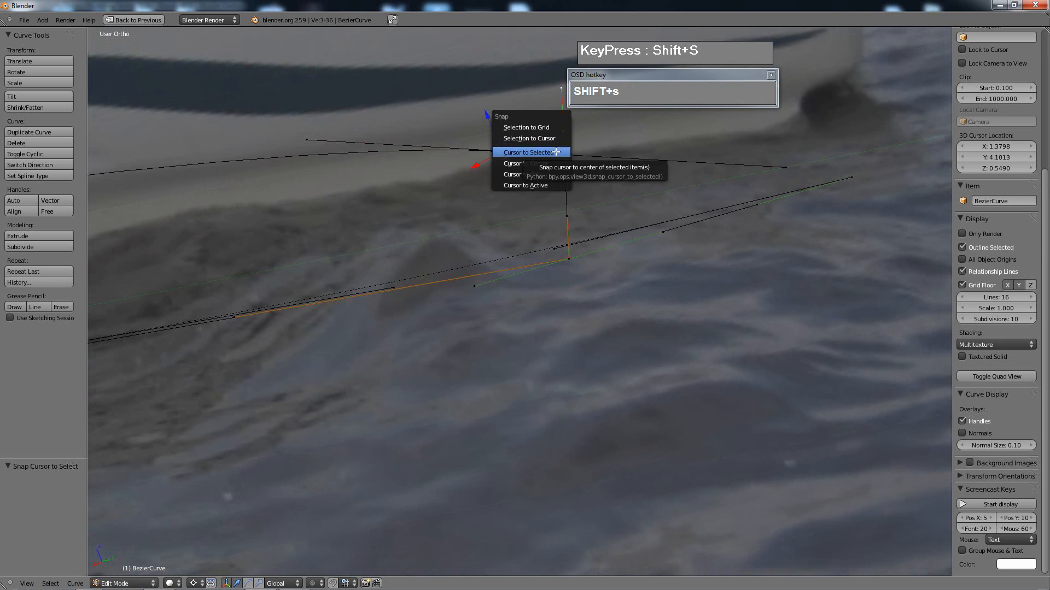
{"action": "left_click", "coordinate": [551, 140]}
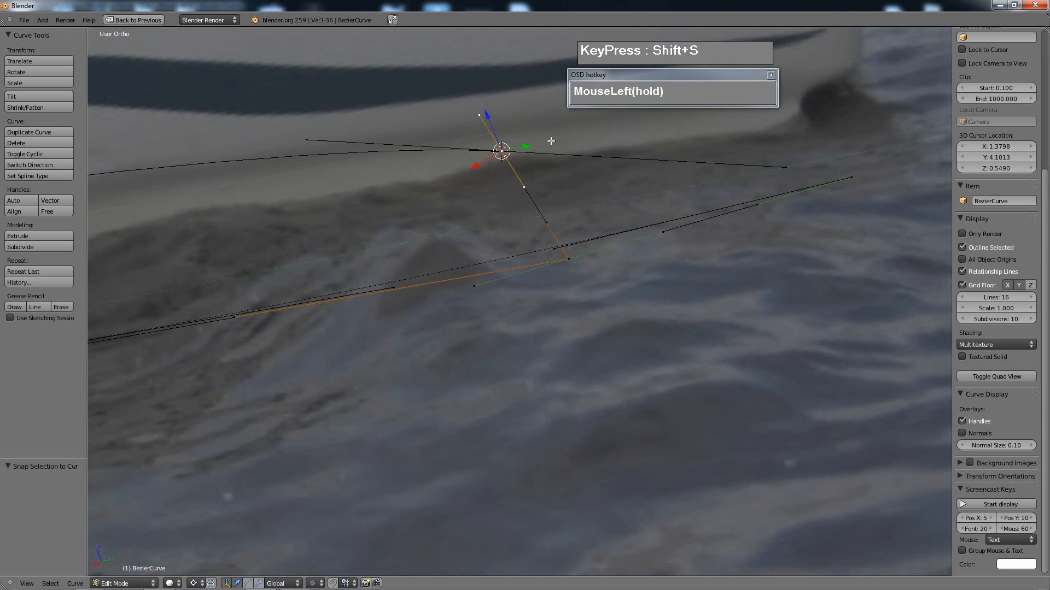
- Examine the joined hull curves in Object Mode from the stern round to the bow
{"action": "middle_click_drag", "start_coordinate": [550, 140], "coordinate": [569, 161]}
{"action": "scroll", "coordinate": [569, 161], "scroll_direction": "down", "scroll_amount": 5}
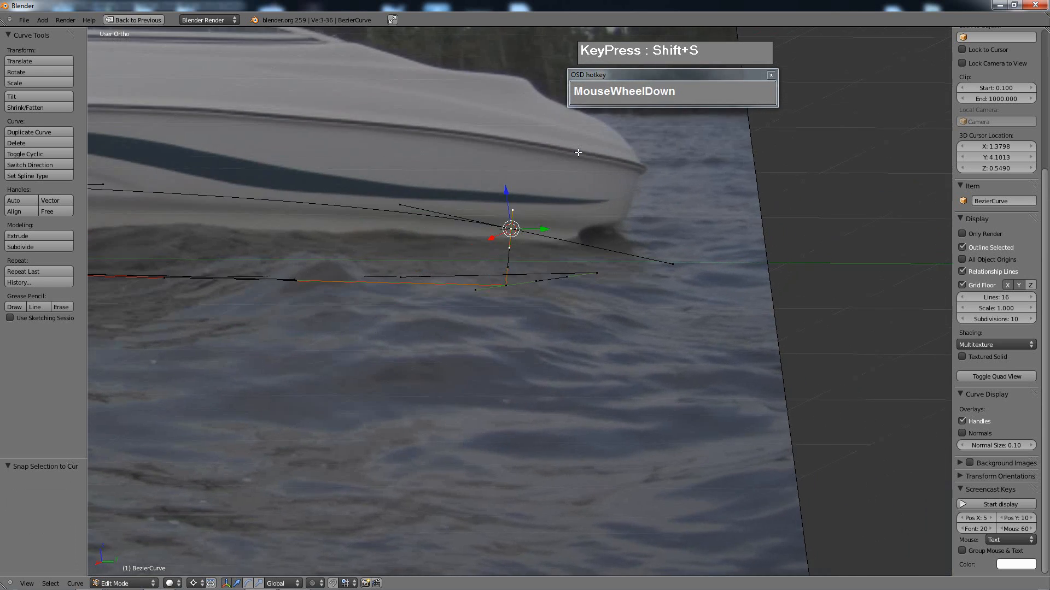
{"action": "scroll", "coordinate": [484, 263], "scroll_direction": "down", "scroll_amount": 3}
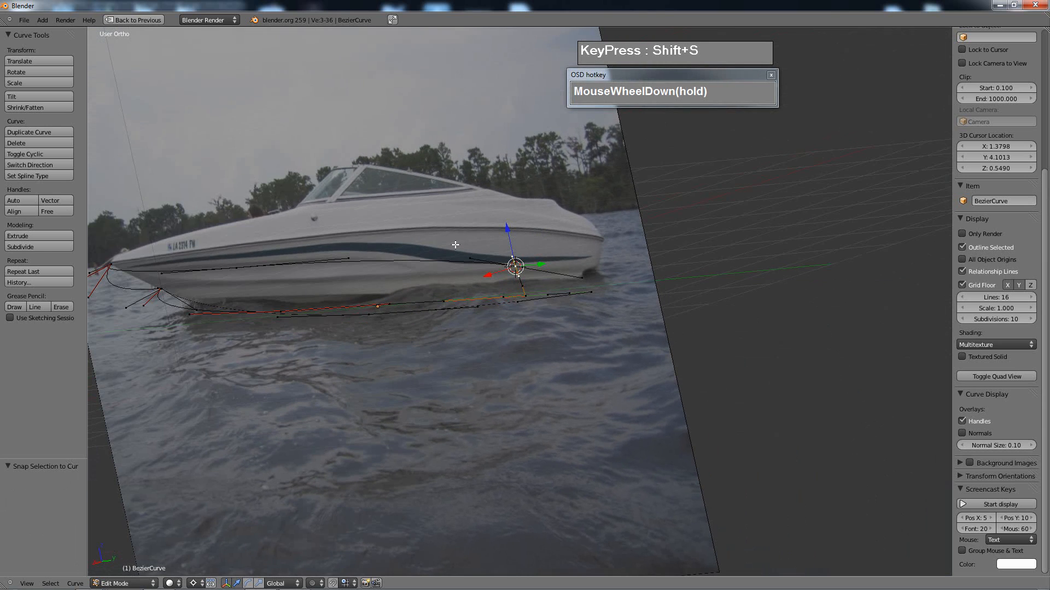
{"action": "key", "text": "Tab"}
{"action": "mouse_move", "coordinate": [462, 264]}
{"action": "middle_mouse_down"}
{"action": "mouse_move", "coordinate": [402, 284]}
{"action": "mouse_move", "coordinate": [716, 288]}
{"action": "mouse_move", "coordinate": [456, 297]}
{"action": "mouse_move", "coordinate": [475, 310]}
{"action": "mouse_move", "coordinate": [495, 288]}
{"action": "mouse_move", "coordinate": [489, 279]}
{"action": "mouse_move", "coordinate": [369, 275]}
{"action": "mouse_move", "coordinate": [401, 292]}
{"action": "mouse_move", "coordinate": [351, 257]}
{"action": "mouse_move", "coordinate": [485, 293]}
{"action": "mouse_move", "coordinate": [459, 278]}
{"action": "middle_mouse_up"}
{"action": "scroll", "coordinate": [370, 276], "scroll_direction": "up", "scroll_amount": 3}
{"action": "scroll", "coordinate": [415, 281], "scroll_direction": "up", "scroll_amount": 2}
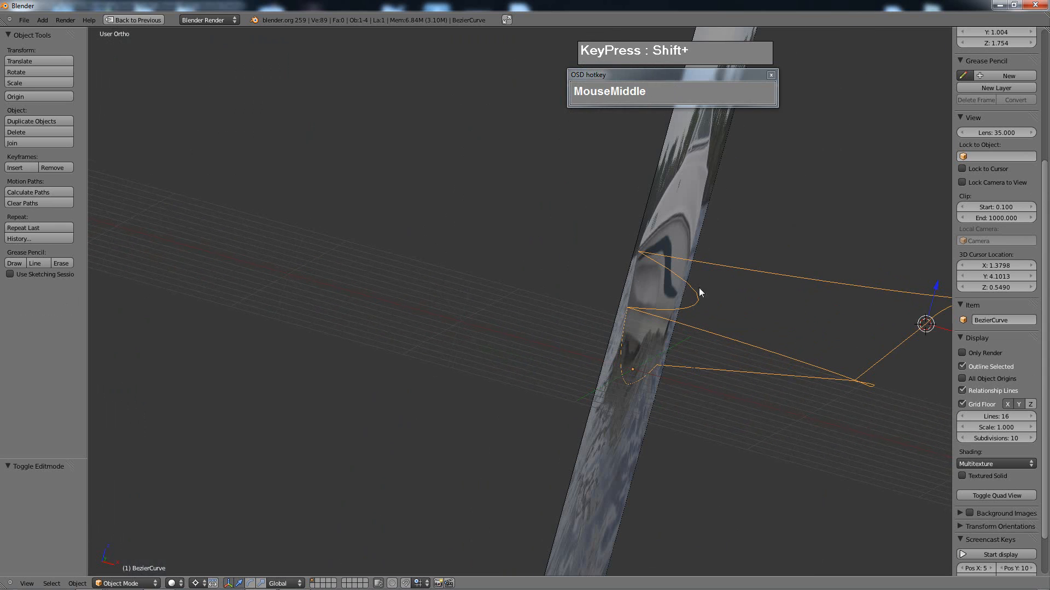
{"action": "middle_click_drag", "start_coordinate": [715, 312], "coordinate": [602, 228], "text": "shift"}
{"action": "scroll", "coordinate": [605, 261], "scroll_direction": "up", "scroll_amount": 2}
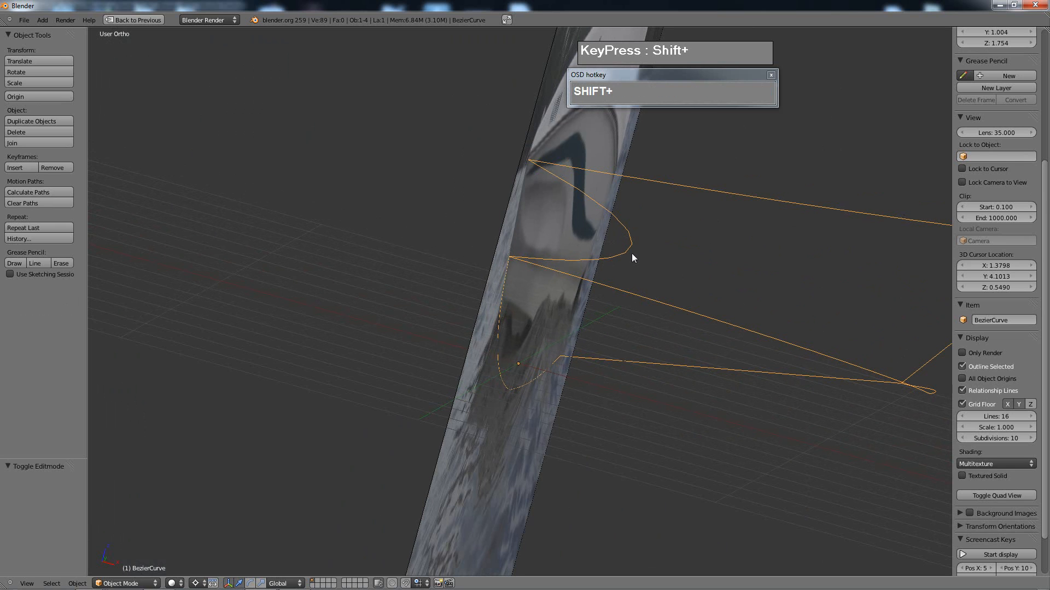
{"action": "right_click", "coordinate": [516, 260], "text": "shift"}
- In Edit Mode, set the handle type to Vector for the lower hull curve's bow point where it turns up to the rub rail
{"action": "key", "text": "Tab"}
{"action": "right_click", "coordinate": [516, 253]}
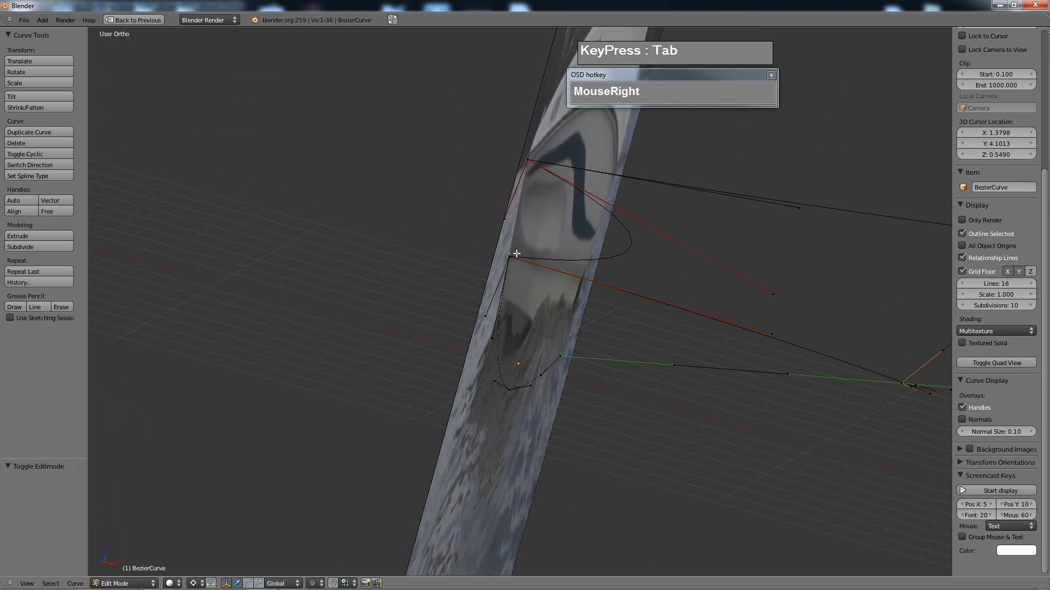
{"action": "scroll", "coordinate": [549, 257], "scroll_direction": "up", "scroll_amount": 4}
{"action": "right_click", "coordinate": [484, 141]}
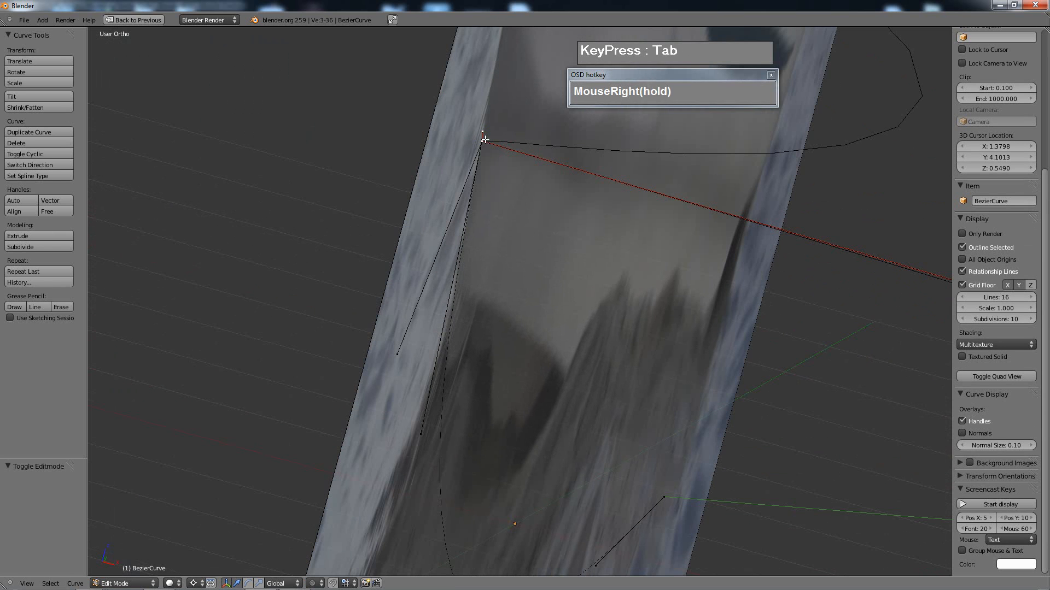
{"action": "middle_click_drag", "start_coordinate": [508, 142], "coordinate": [462, 240], "text": "shift"}
{"action": "scroll", "coordinate": [483, 249], "scroll_direction": "down", "scroll_amount": 2}
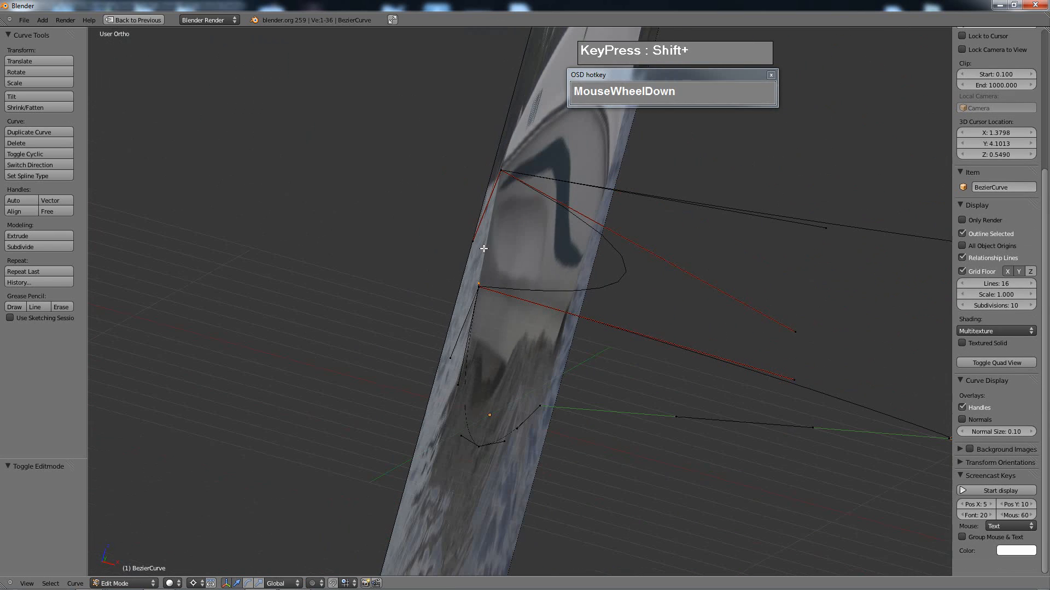
{"action": "middle_click_drag", "start_coordinate": [667, 295], "coordinate": [612, 286]}
{"action": "scroll", "coordinate": [612, 286], "scroll_direction": "up", "scroll_amount": 4}
{"action": "middle_click_drag", "start_coordinate": [510, 300], "coordinate": [512, 311], "text": "shift"}
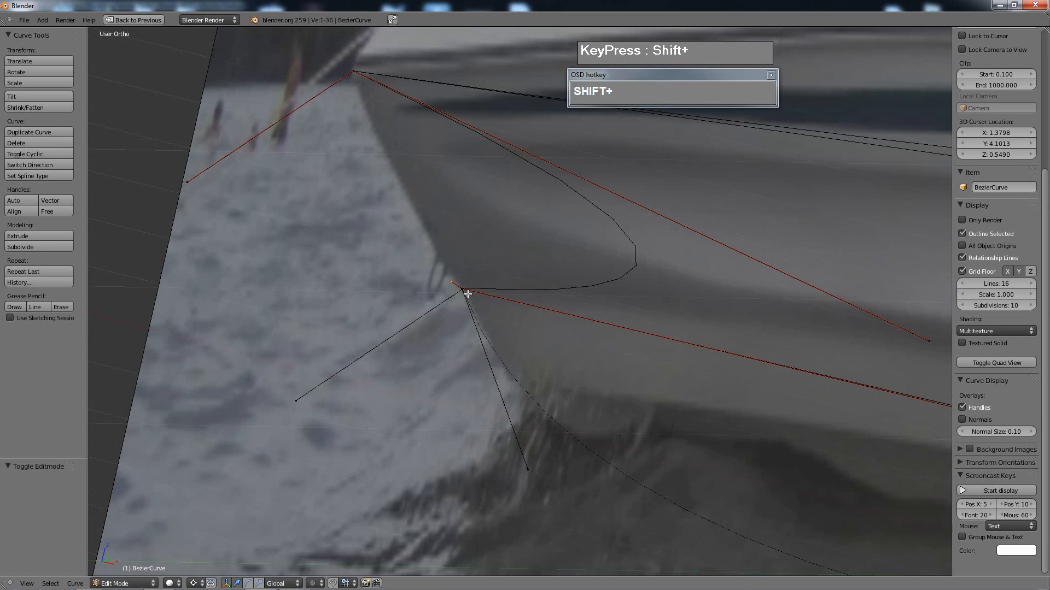
{"action": "right_click", "coordinate": [466, 293]}
{"action": "right_click", "coordinate": [466, 284]}
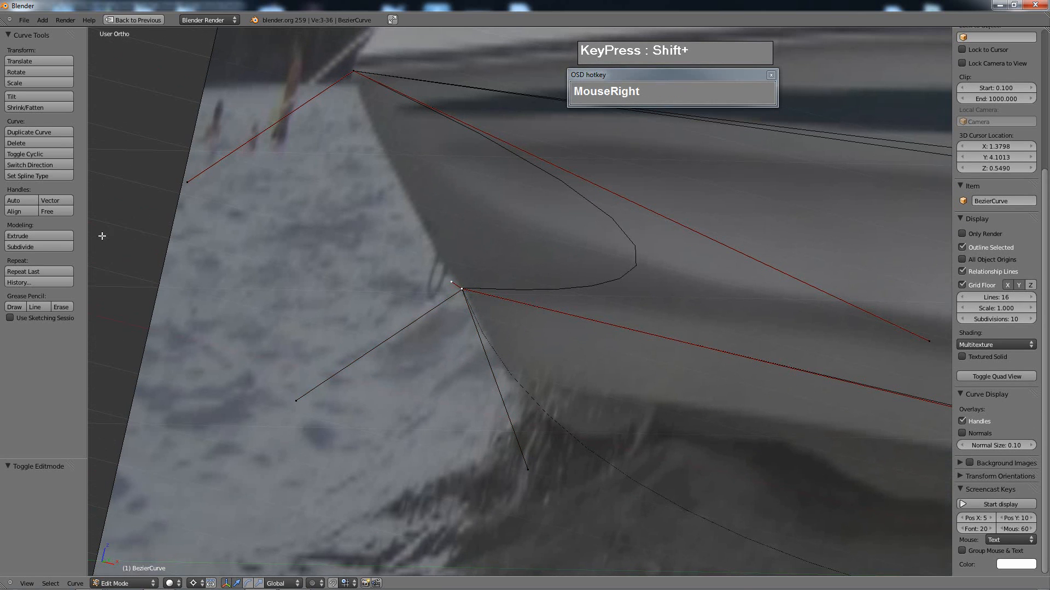
{"action": "left_click", "coordinate": [62, 200]}
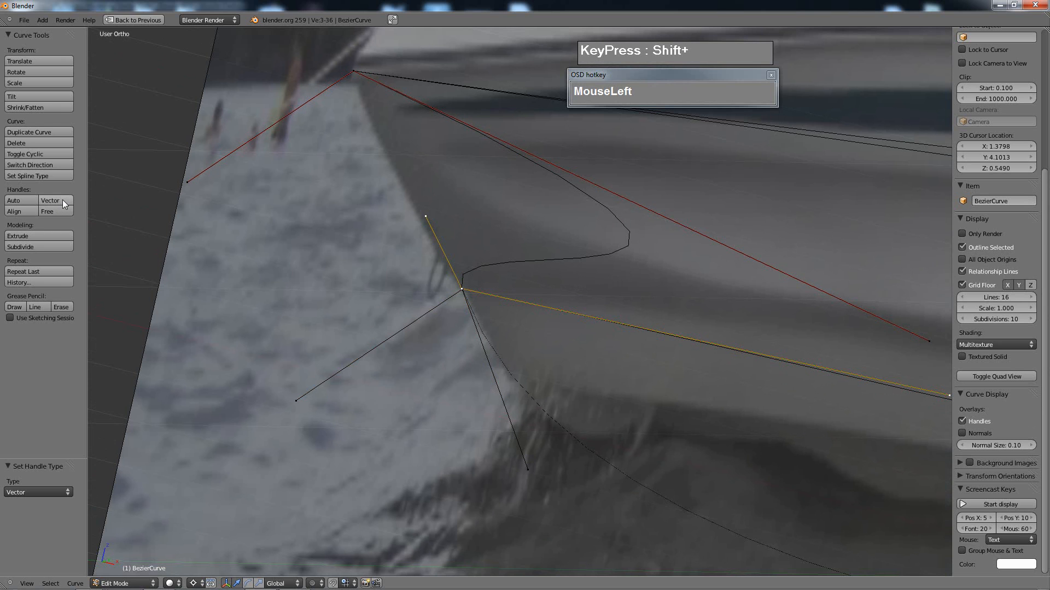
- Set Vector handles on the rub rail's bow end point and on the lower hull curve's coincident end point
{"action": "right_click", "coordinate": [351, 75]}
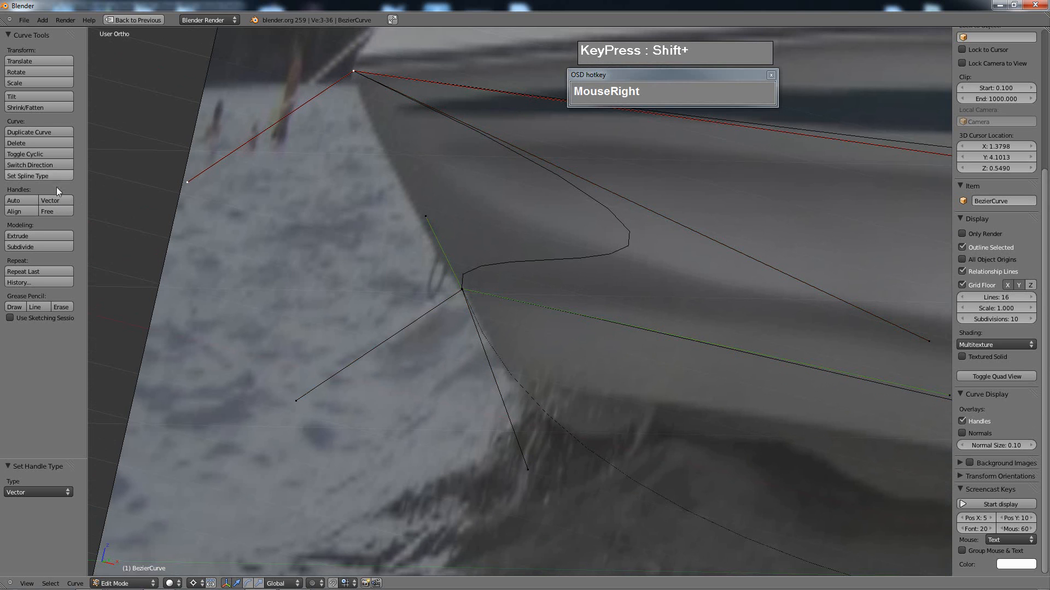
{"action": "left_click", "coordinate": [58, 201]}
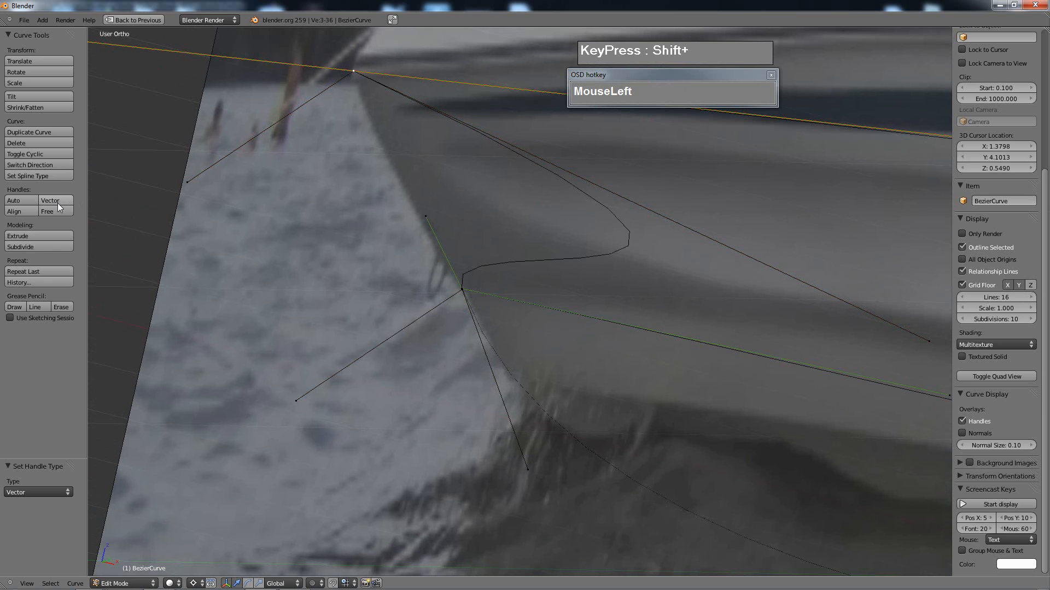
{"action": "right_click", "coordinate": [358, 79], "text": "shift"}
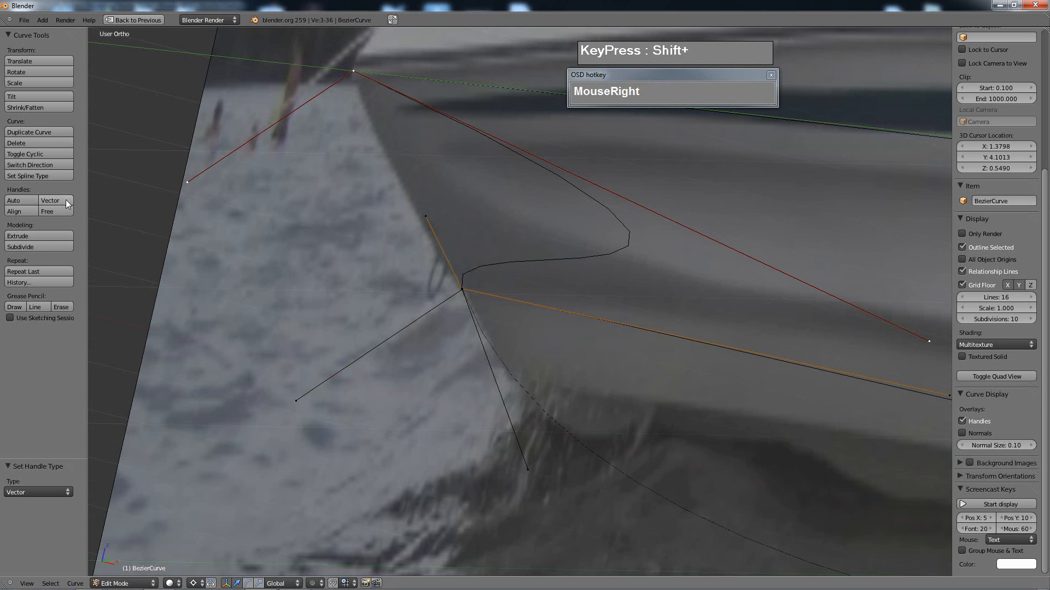
{"action": "left_click", "coordinate": [65, 198]}
- Examine the straightened bow connection and the stern joints in Edit Mode and Object Mode
{"action": "scroll", "coordinate": [370, 164], "scroll_direction": "down", "scroll_amount": 4}
{"action": "middle_click_drag", "start_coordinate": [370, 164], "coordinate": [307, 288]}
{"action": "middle_click_drag", "start_coordinate": [628, 232], "coordinate": [677, 175]}
{"action": "scroll", "coordinate": [623, 249], "scroll_direction": "down", "scroll_amount": 3}
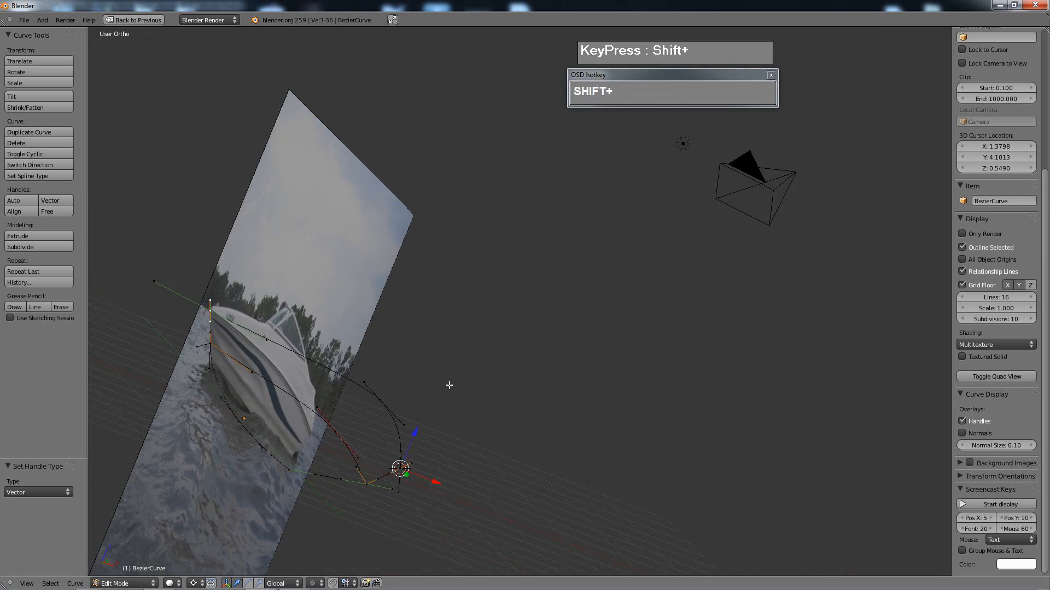
{"action": "middle_click_drag", "start_coordinate": [449, 385], "coordinate": [371, 253], "text": "shift"}
{"action": "key", "text": "Tab"}
{"action": "scroll", "coordinate": [511, 250], "scroll_direction": "up", "scroll_amount": 4}
{"action": "key", "text": "Tab"}
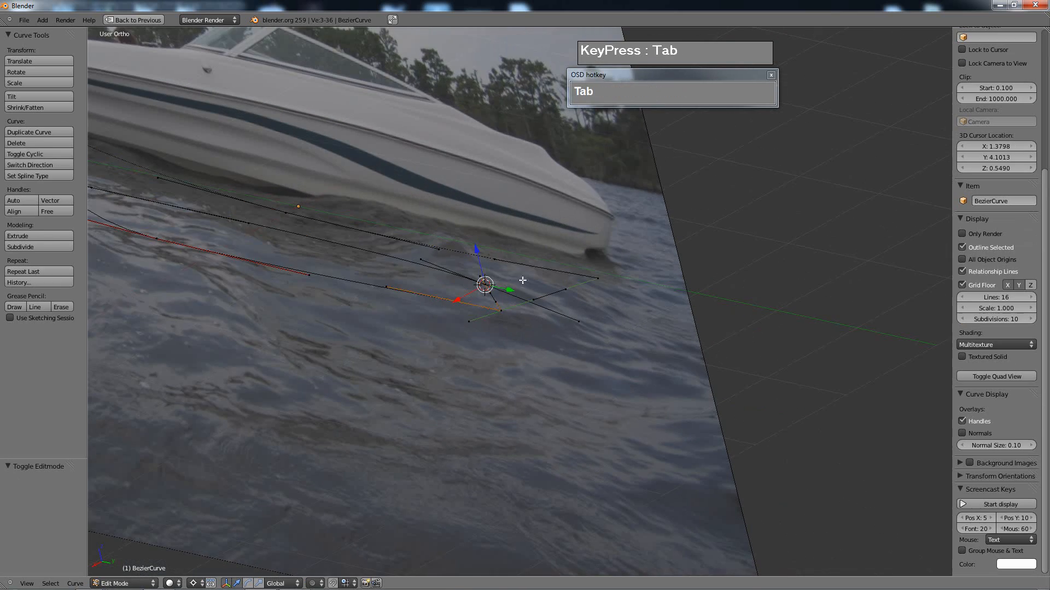
- Extrude the rub rail curve's stern end point towards the transom by about -0.639 X, 0.548 Y and -0.047 Z
{"action": "scroll", "coordinate": [522, 280], "scroll_direction": "up", "scroll_amount": 2}
{"action": "middle_click_drag", "start_coordinate": [525, 277], "coordinate": [497, 296], "text": "shift"}
{"action": "right_click", "coordinate": [459, 282]}
{"action": "scroll", "coordinate": [476, 283], "scroll_direction": "down", "scroll_amount": 3}
{"action": "scroll", "coordinate": [520, 271], "scroll_direction": "up", "scroll_amount": 2}
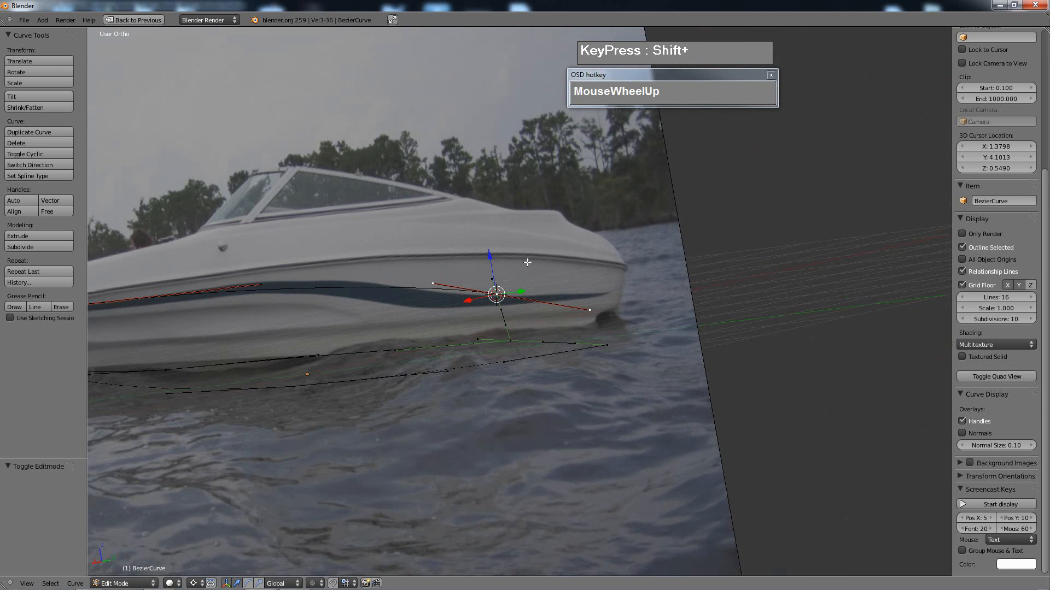
{"action": "key", "text": "e"}
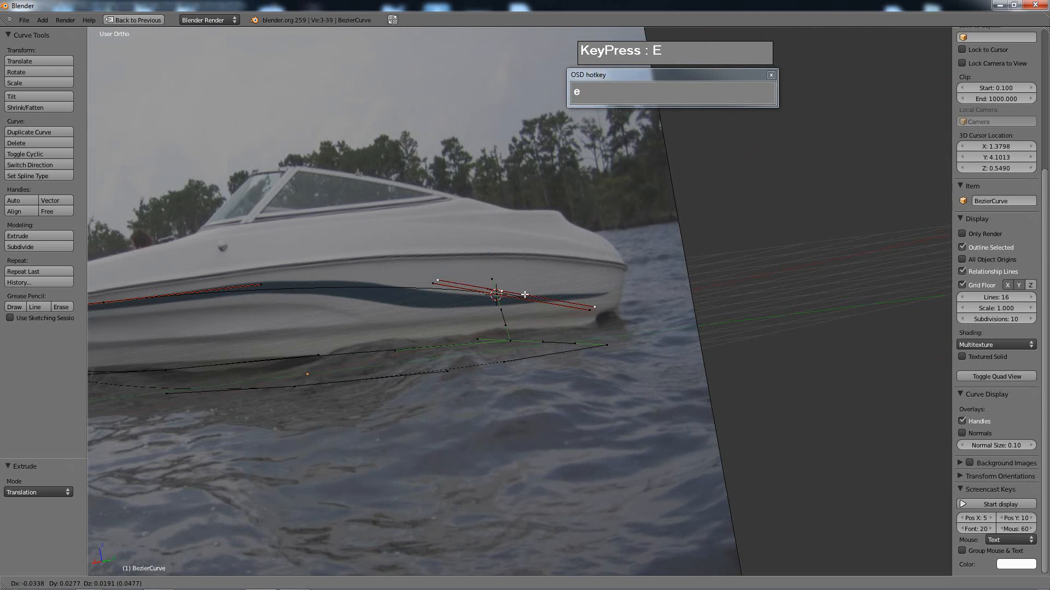
{"action": "left_click", "coordinate": [625, 285]}
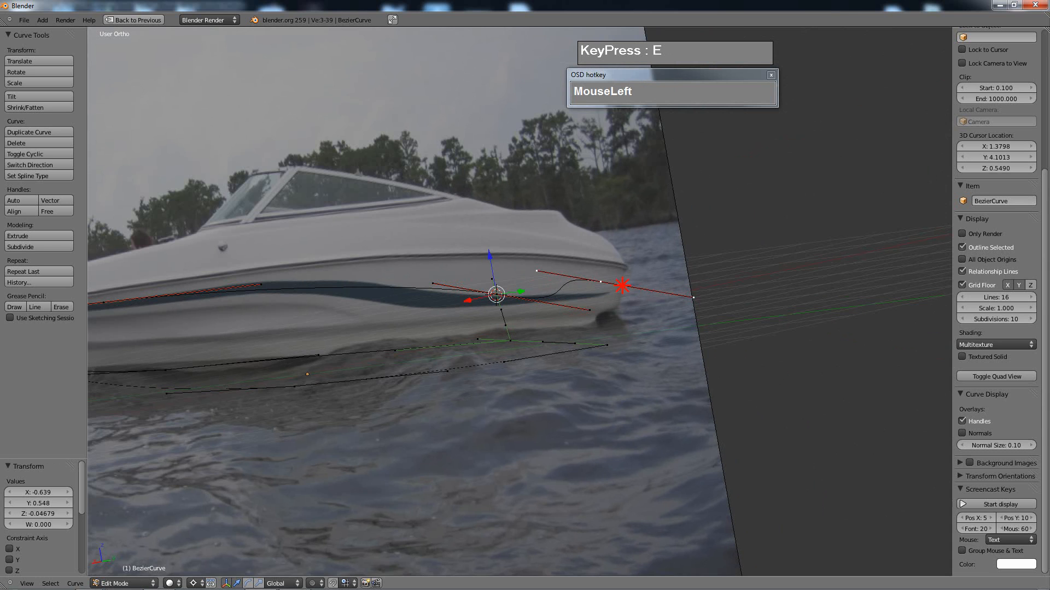
- In front view, set the pivot to Median Point and move the rub rail's extruded end point along X onto the centreline
{"action": "middle_click_drag", "start_coordinate": [623, 285], "coordinate": [556, 297]}
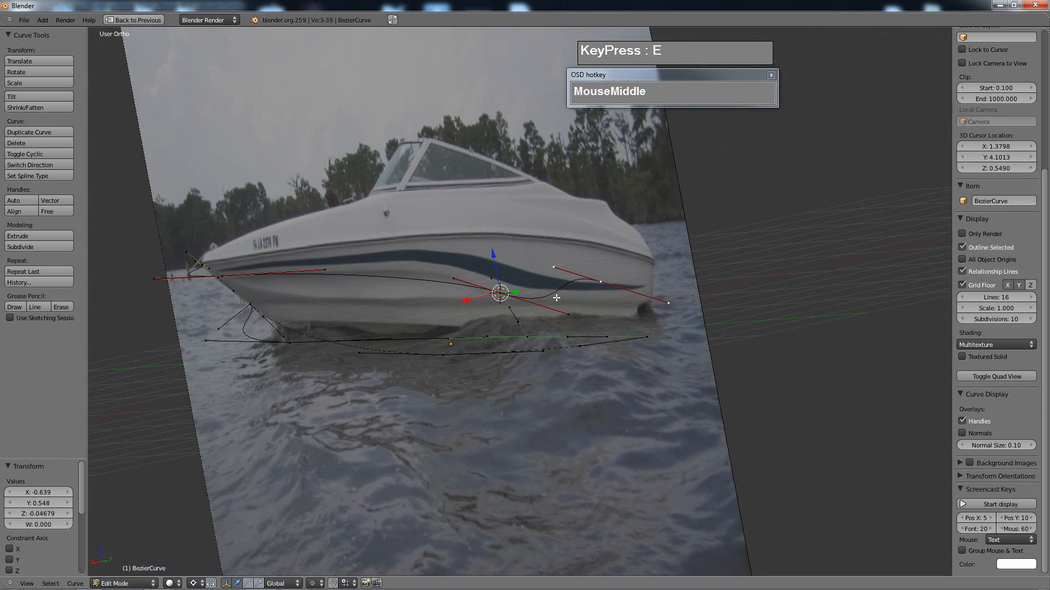
{"action": "key", "text": "KP_3"}
{"action": "key", "text": "KP_1"}
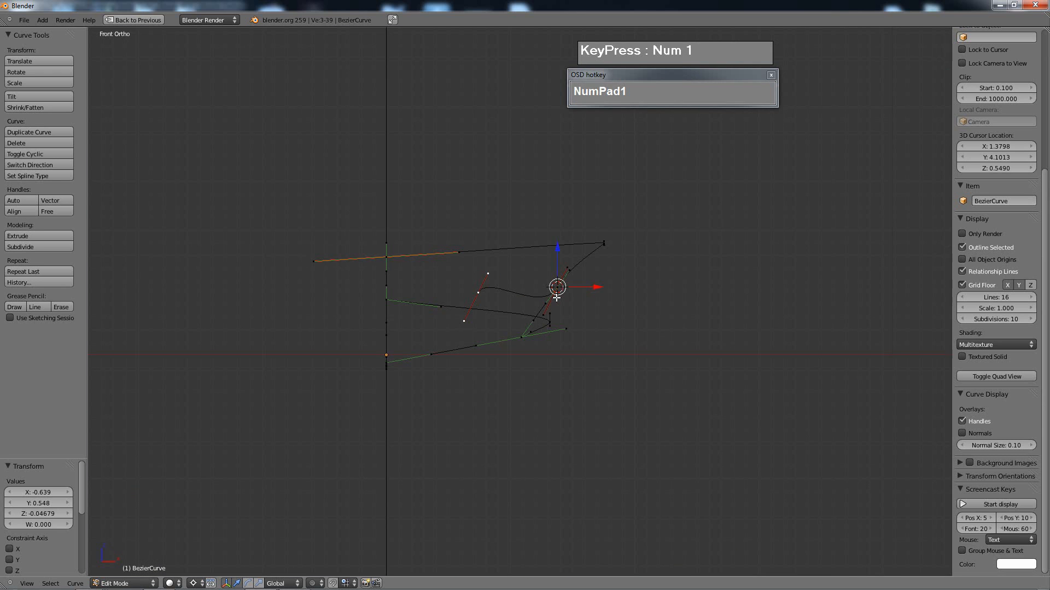
{"action": "scroll", "coordinate": [547, 295], "scroll_direction": "up", "scroll_amount": 3}
{"action": "right_click", "coordinate": [466, 285]}
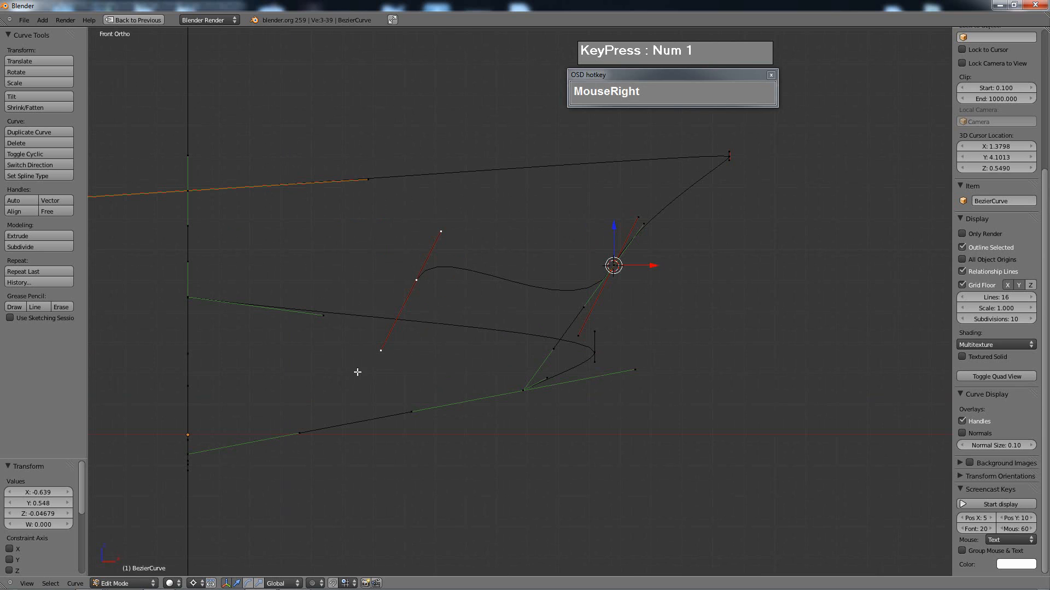
{"action": "left_click", "coordinate": [194, 584]}
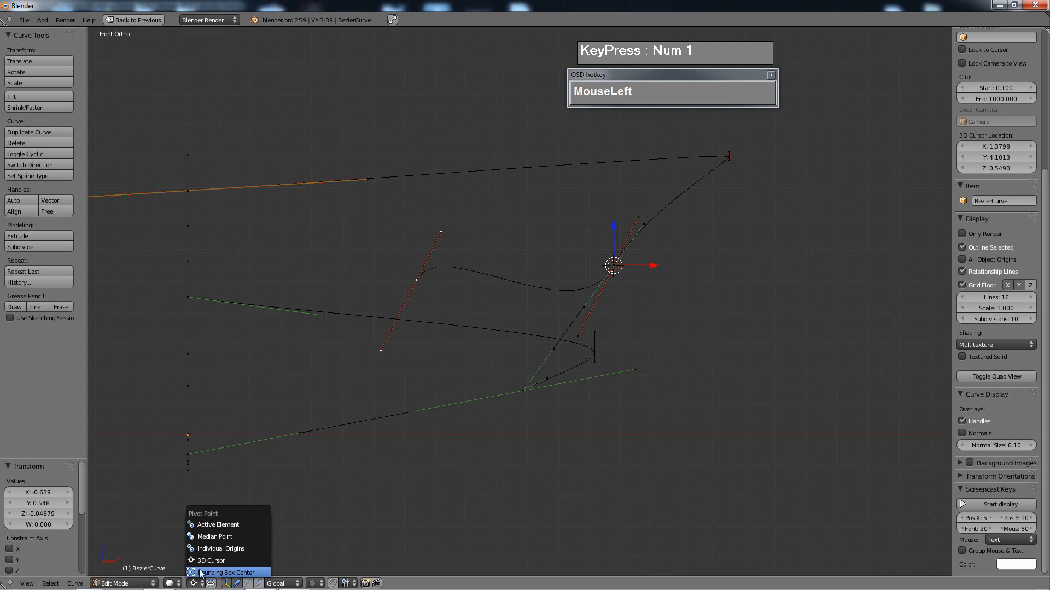
{"action": "left_click", "coordinate": [215, 536]}
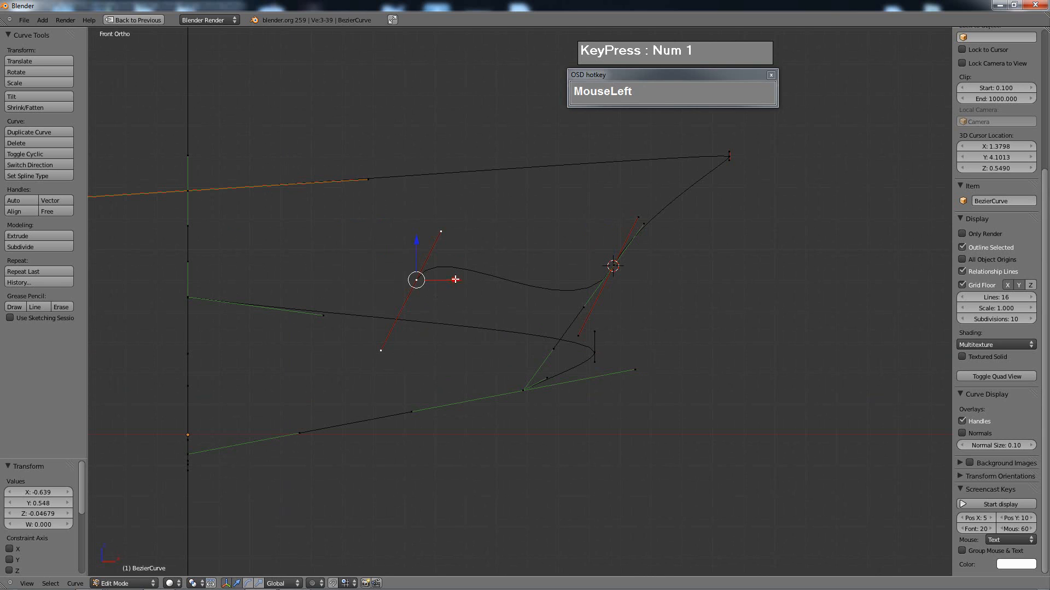
{"action": "left_click_drag", "start_coordinate": [450, 280], "coordinate": [229, 279]}
- Set Vector handles on the centreline transom end point and on the rub rail's stern corner point
{"action": "left_click", "coordinate": [51, 201]}
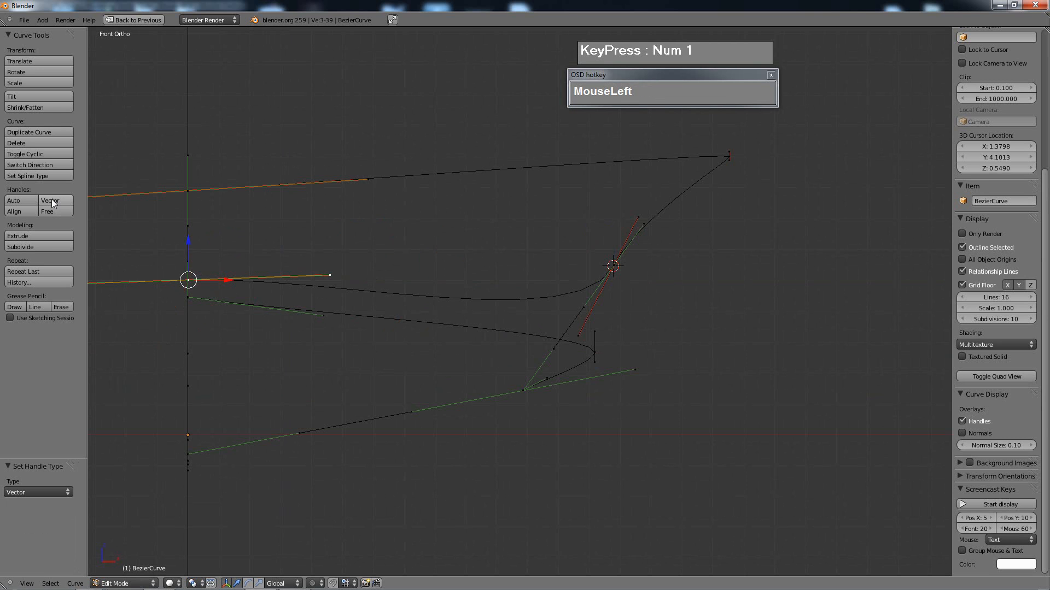
{"action": "middle_click_drag", "start_coordinate": [628, 272], "coordinate": [478, 359]}
{"action": "right_click", "coordinate": [387, 376]}
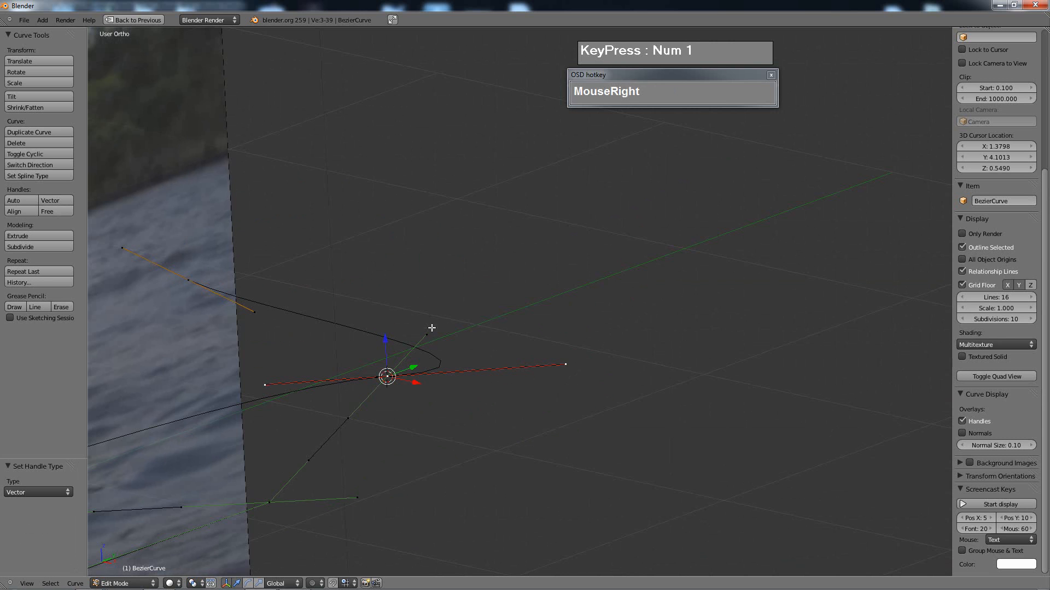
{"action": "left_click", "coordinate": [67, 201]}
- Examine the straightened transom edge and the overall hull outline in Object Mode
{"action": "scroll", "coordinate": [370, 246], "scroll_direction": "down", "scroll_amount": 11}
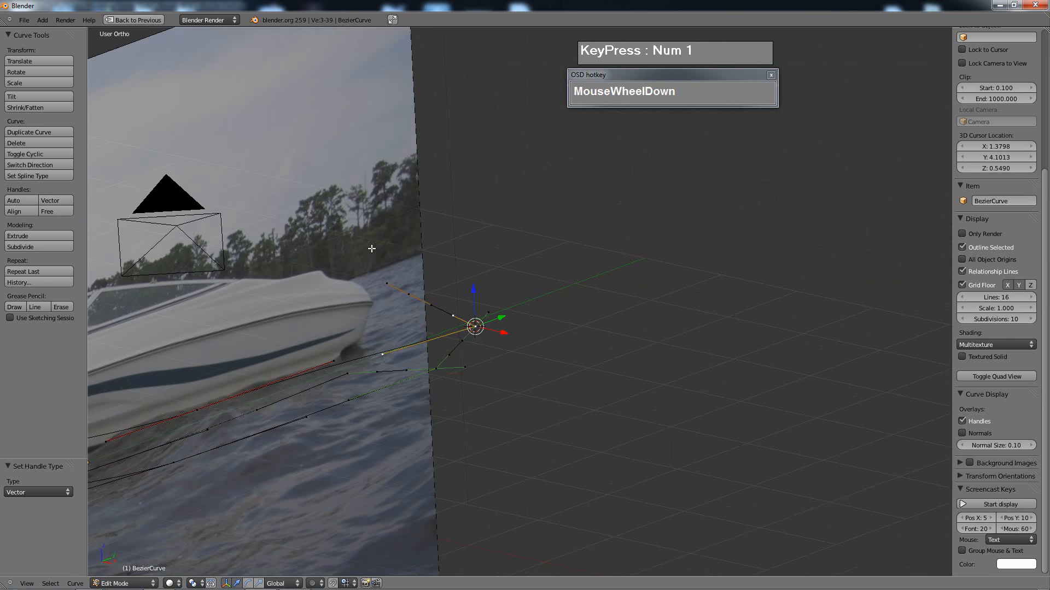
{"action": "middle_click_drag", "start_coordinate": [370, 246], "coordinate": [487, 306]}
{"action": "key", "text": "Tab"}
{"action": "scroll", "coordinate": [530, 338], "scroll_direction": "up", "scroll_amount": 1}
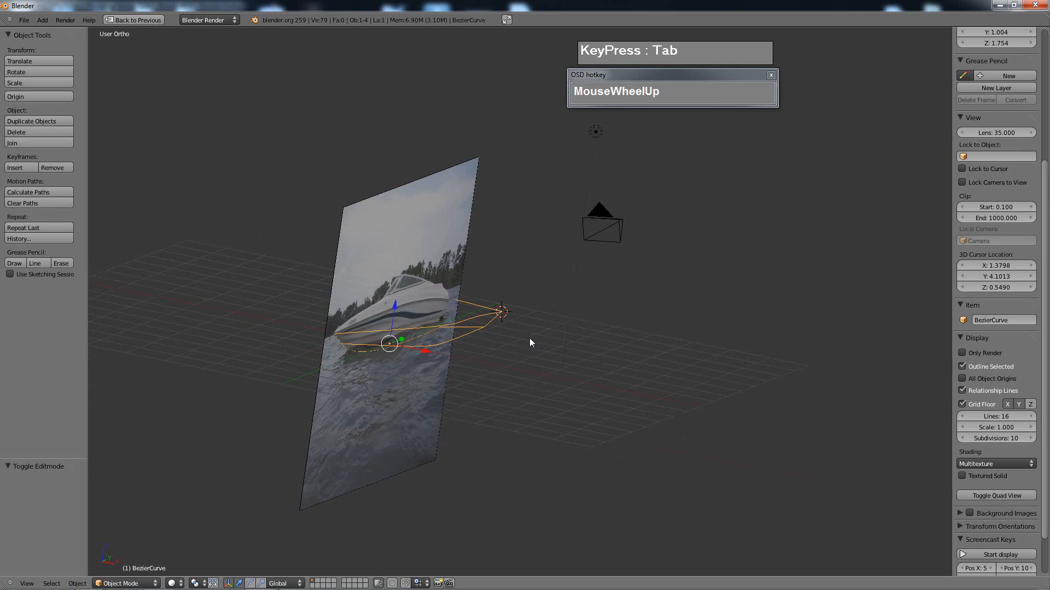
{"action": "middle_click_drag", "start_coordinate": [529, 338], "coordinate": [430, 341]}
{"action": "scroll", "coordinate": [601, 302], "scroll_direction": "down", "scroll_amount": 2}
{"action": "middle_click_drag", "start_coordinate": [601, 302], "coordinate": [659, 305]}
- In right view, move the rub rail's transom centreline end point along Y and Z to line up with the stern corner
{"action": "key", "text": "KP_3"}
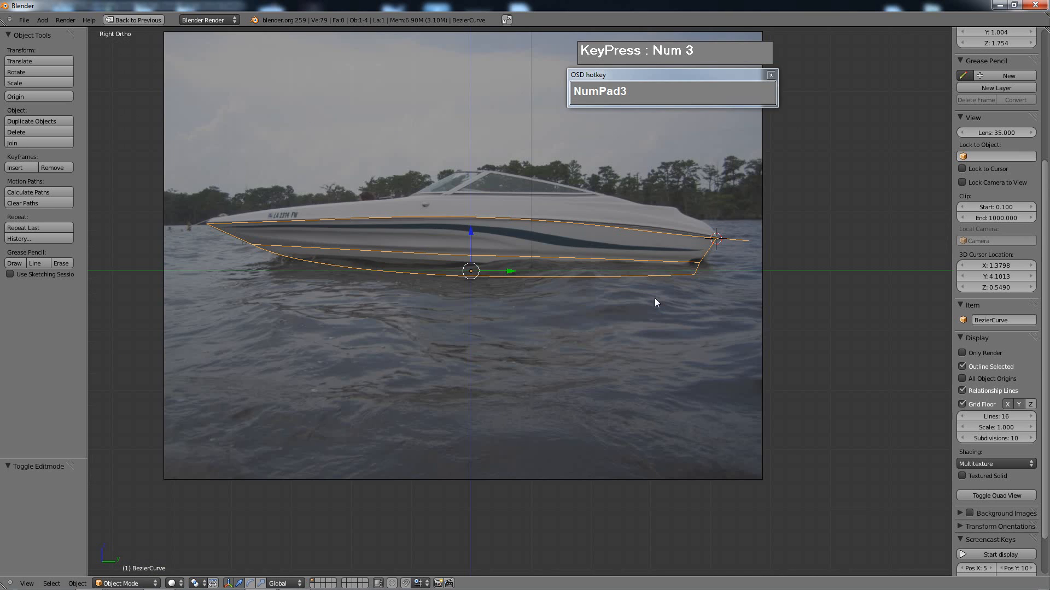
{"action": "scroll", "coordinate": [846, 256], "scroll_direction": "up", "scroll_amount": 1}
{"action": "middle_click_drag", "start_coordinate": [847, 256], "coordinate": [580, 317], "text": "shift"}
{"action": "key", "text": "Tab"}
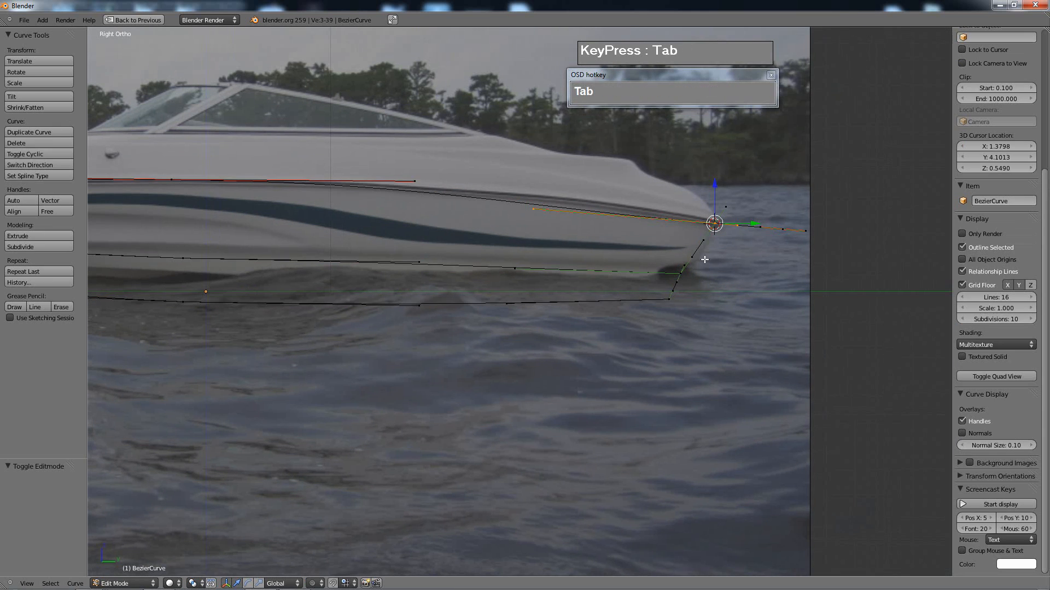
{"action": "right_click", "coordinate": [783, 229]}
{"action": "left_click_drag", "start_coordinate": [826, 228], "coordinate": [758, 233]}
{"action": "left_click_drag", "start_coordinate": [709, 197], "coordinate": [713, 184]}
{"action": "left_click_drag", "start_coordinate": [714, 223], "coordinate": [746, 223]}
{"action": "scroll", "coordinate": [745, 223], "scroll_direction": "down", "scroll_amount": 1}
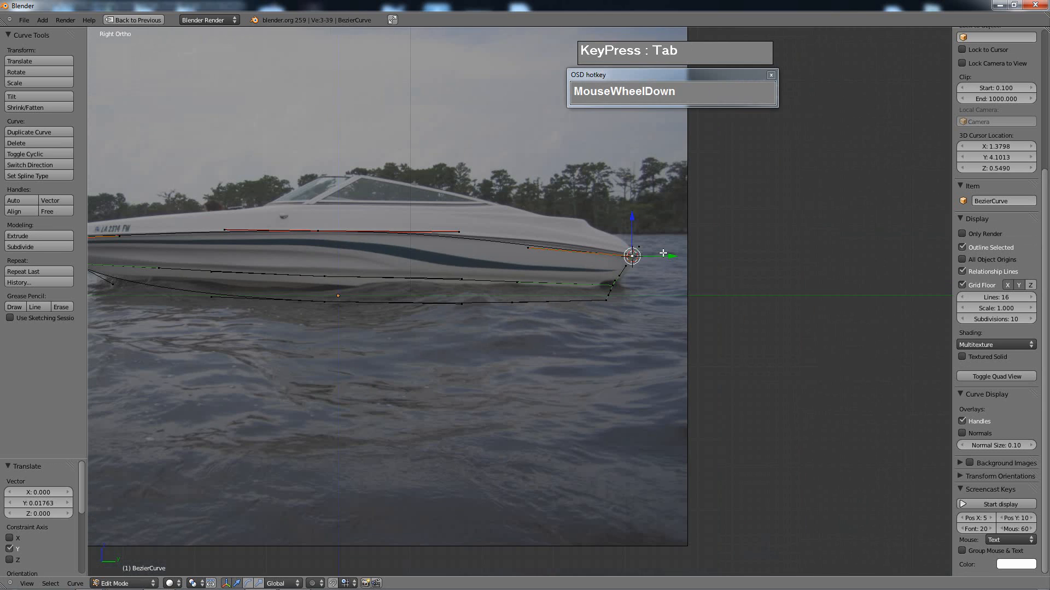
- Raise the forward handle of the rub rail's stern corner point by 0.137 along Z to follow the photo
{"action": "right_click", "coordinate": [529, 244]}
{"action": "left_click_drag", "start_coordinate": [528, 214], "coordinate": [527, 200]}
{"action": "middle_click_drag", "start_coordinate": [397, 240], "coordinate": [514, 226], "text": "shift"}
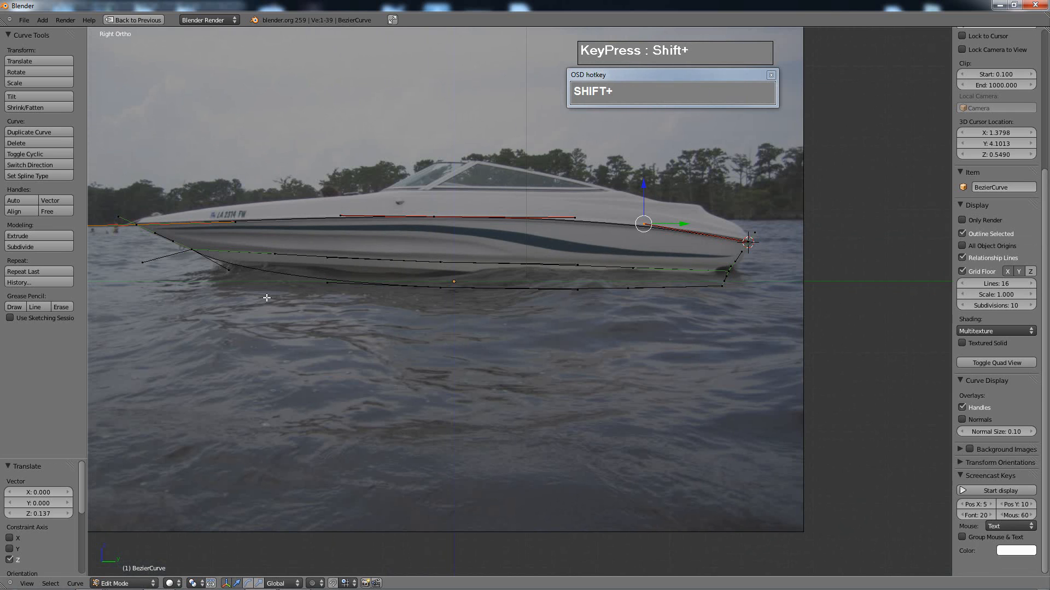
- Move the lower handle of the keel curve's bow point by 0.289 in Y and -0.160 in Z
{"action": "right_click", "coordinate": [229, 279]}
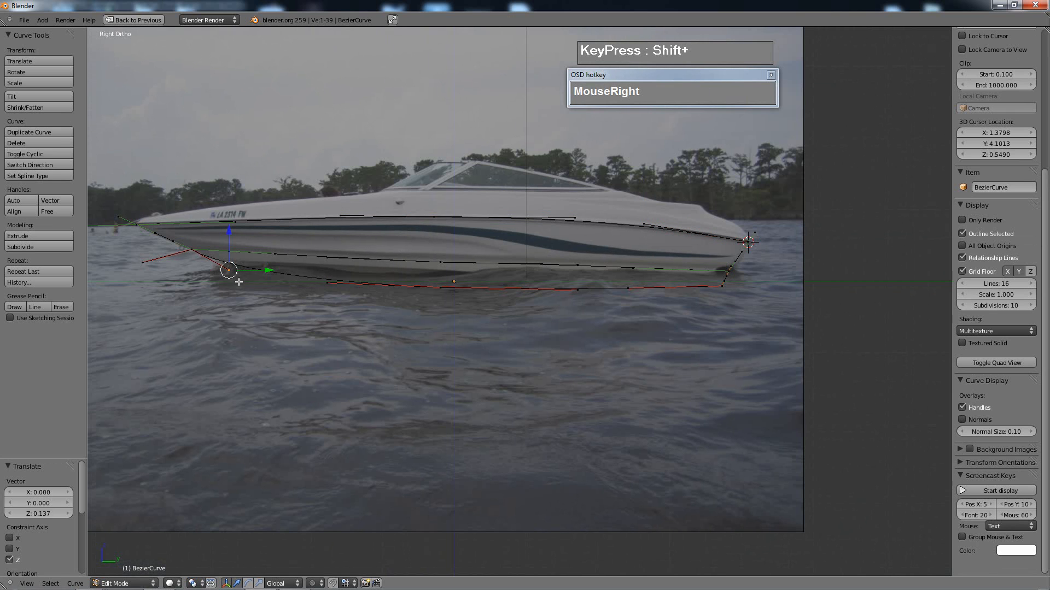
{"action": "key", "text": "g"}
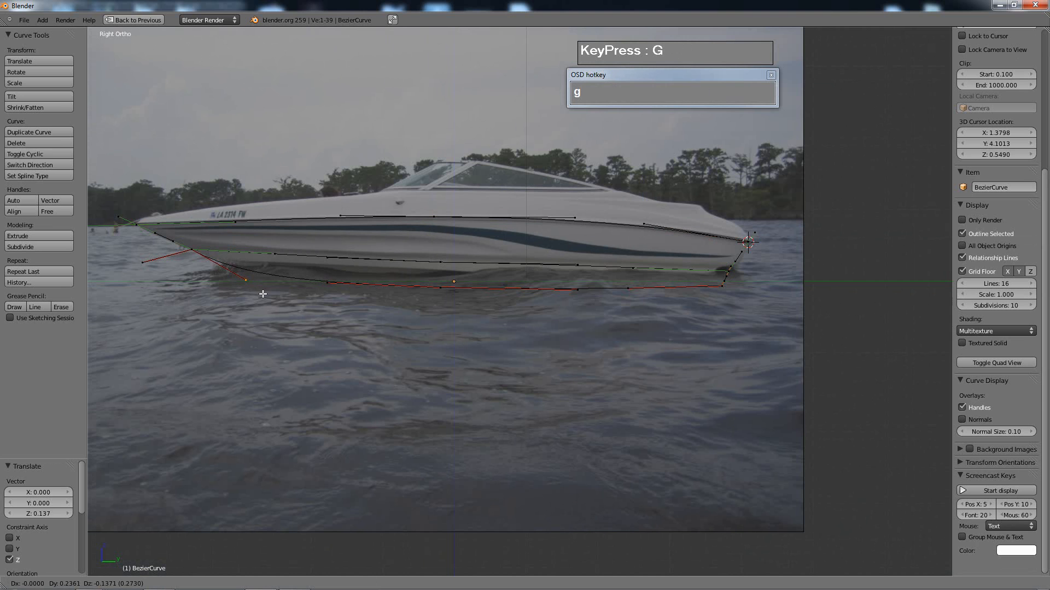
{"action": "left_click", "coordinate": [267, 295]}
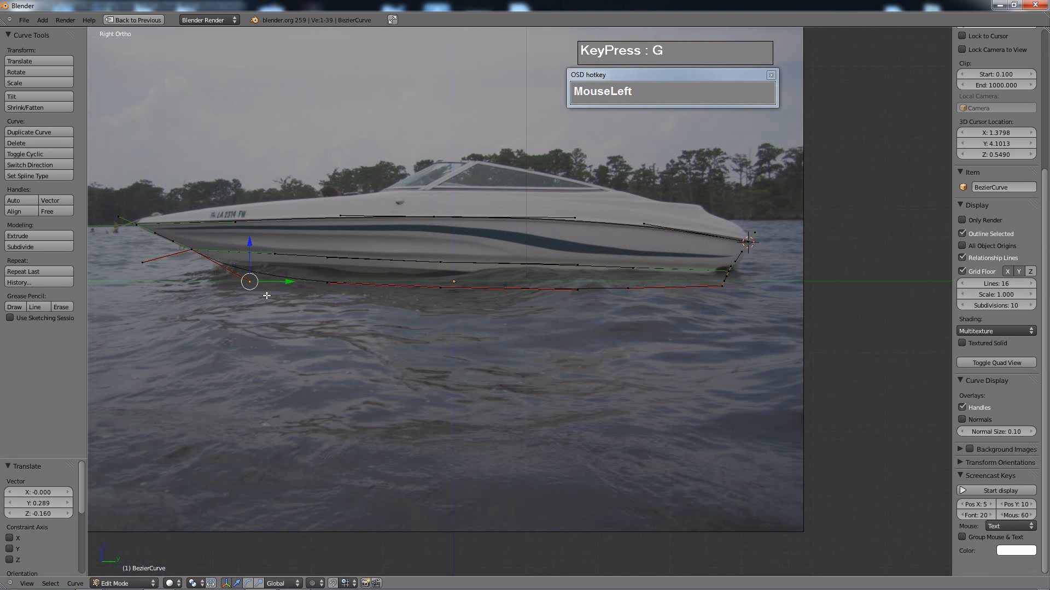
{"action": "scroll", "coordinate": [491, 300], "scroll_direction": "down", "scroll_amount": 2}
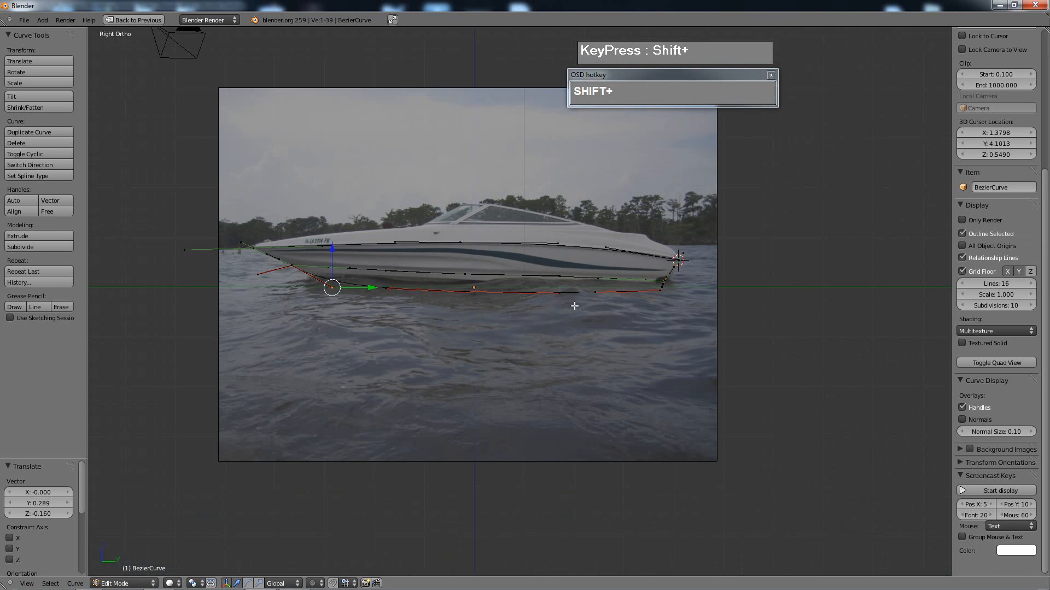
- Move the aft handle of the rub rail's middle point by about -0.084 in Y and -0.023 in Z
{"action": "middle_click_drag", "start_coordinate": [574, 305], "coordinate": [588, 306], "text": "shift"}
{"action": "scroll", "coordinate": [667, 260], "scroll_direction": "up", "scroll_amount": 2}
{"action": "middle_click_drag", "start_coordinate": [667, 261], "coordinate": [635, 304], "text": "shift"}
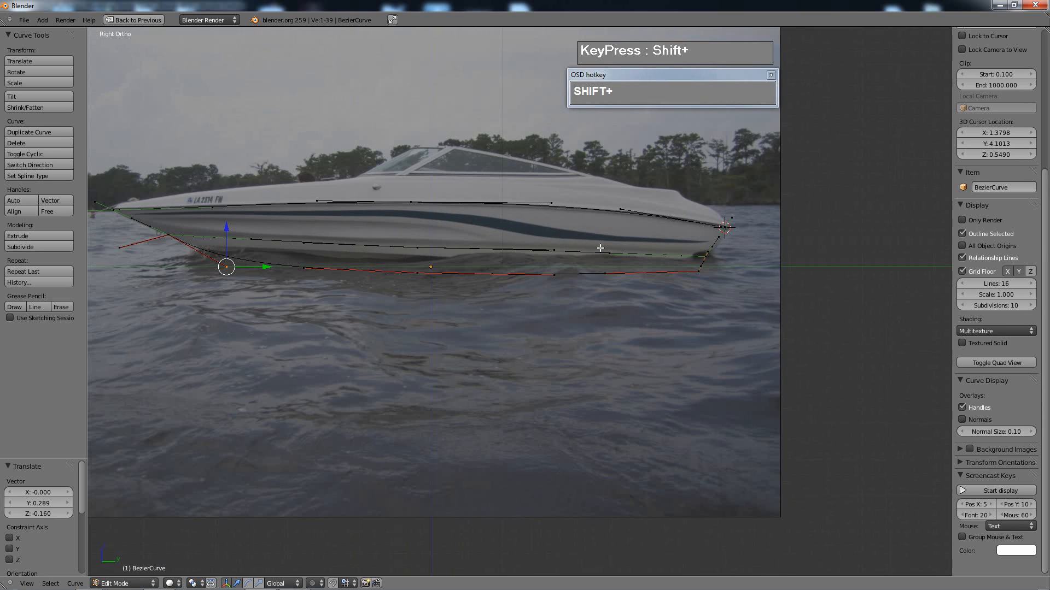
{"action": "right_click", "coordinate": [545, 199]}
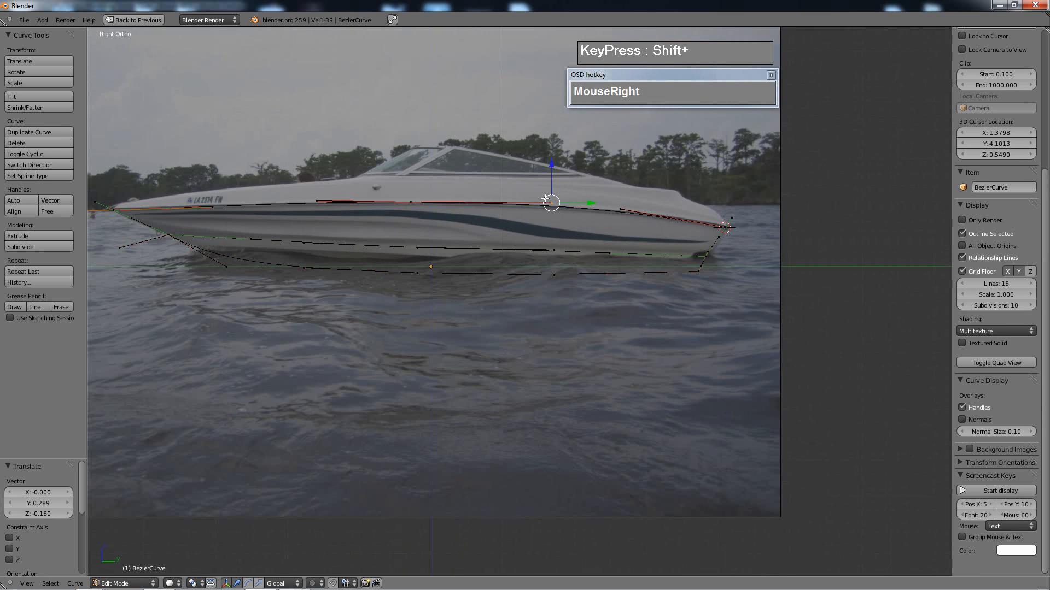
{"action": "key", "text": "g"}
{"action": "left_click", "coordinate": [609, 216]}
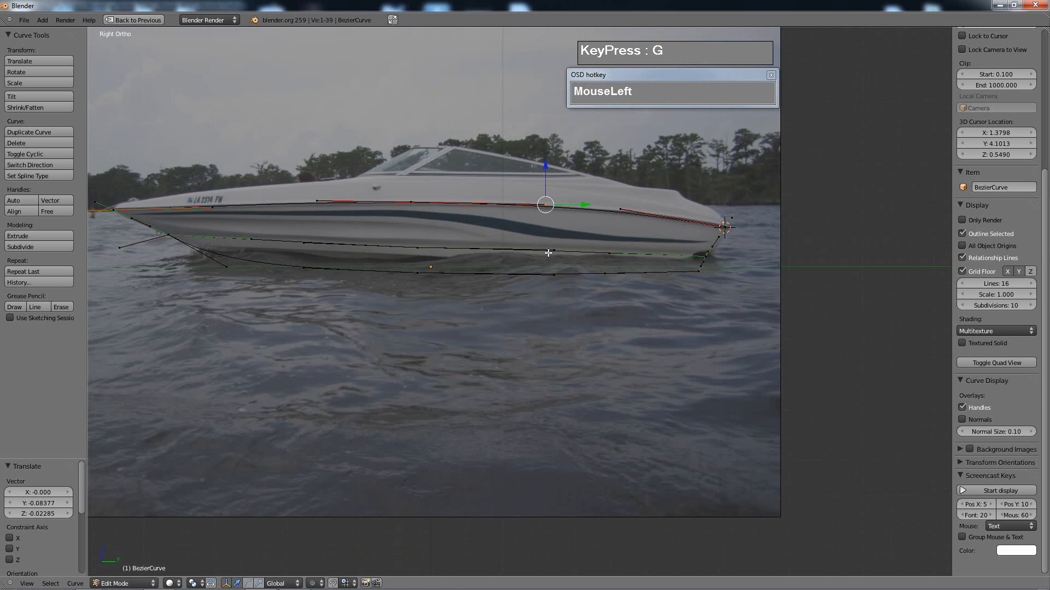
- Examine the adjusted hull curves from several angles in Object Mode and Edit Mode
{"action": "key", "text": "Tab"}
{"action": "middle_click_drag", "start_coordinate": [474, 258], "coordinate": [495, 325]}
{"action": "middle_click_drag", "start_coordinate": [617, 272], "coordinate": [665, 205]}
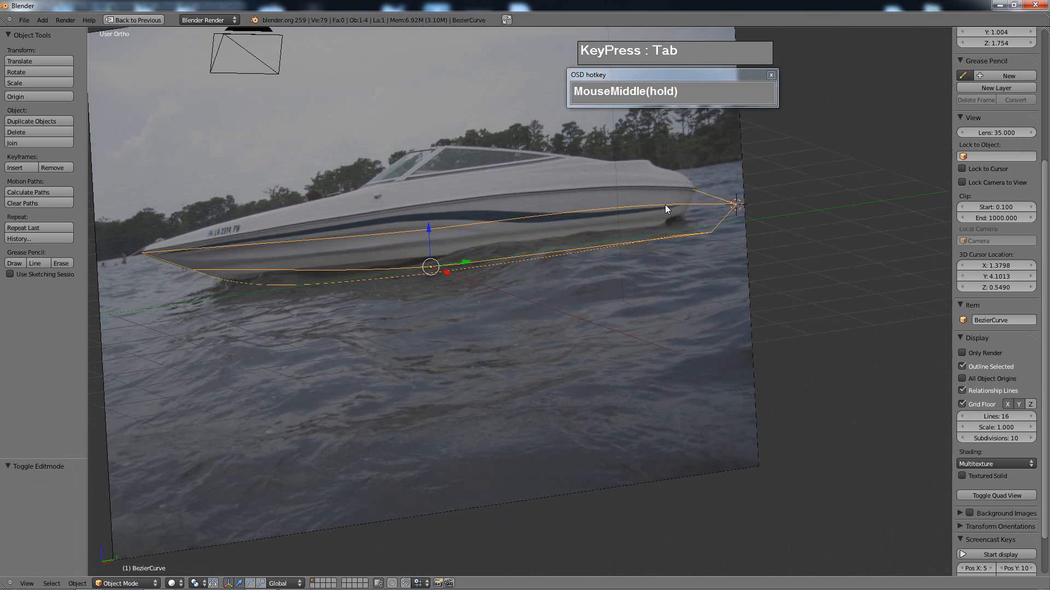
{"action": "key", "text": "Tab"}
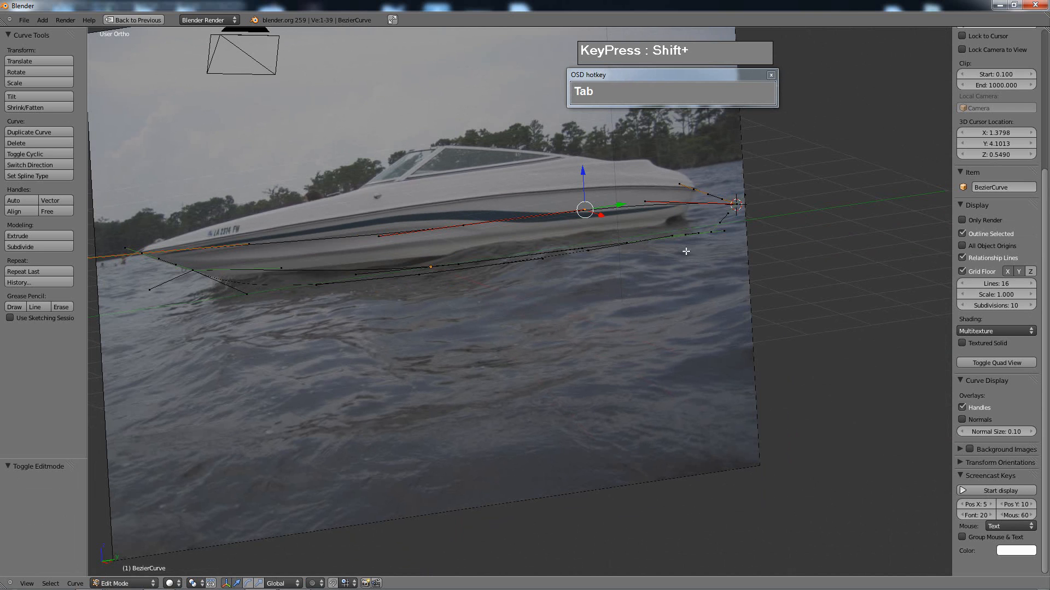
{"action": "middle_click_drag", "start_coordinate": [684, 249], "coordinate": [664, 306], "text": "shift"}
{"action": "scroll", "coordinate": [663, 306], "scroll_direction": "up", "scroll_amount": 3, "text": "shift"}
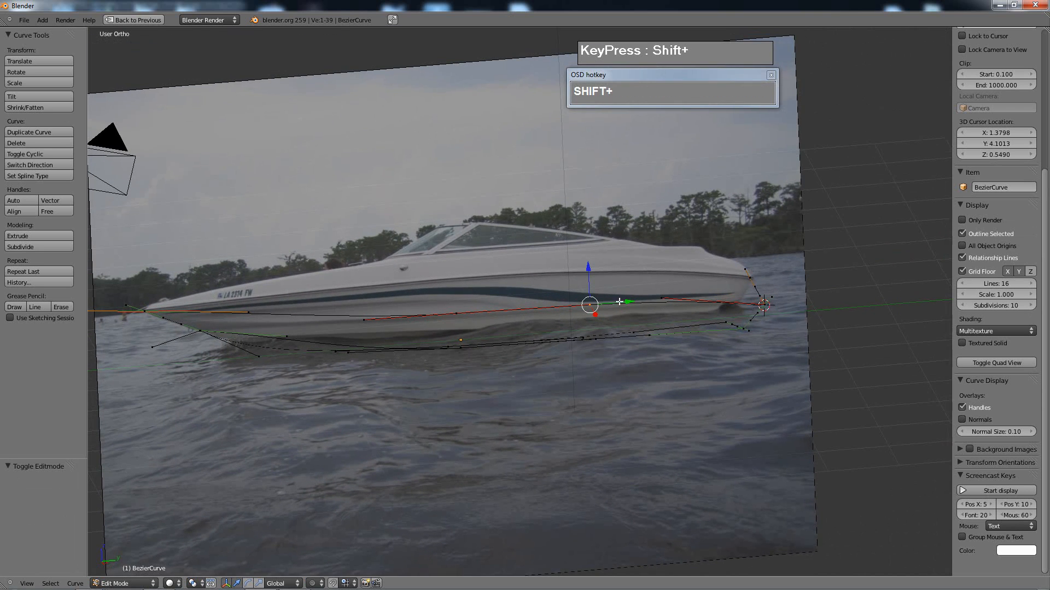
{"action": "mouse_move", "coordinate": [640, 306]}
{"action": "middle_mouse_down"}
{"action": "mouse_move", "coordinate": [575, 332]}
{"action": "mouse_move", "coordinate": [622, 312]}
{"action": "middle_mouse_up"}
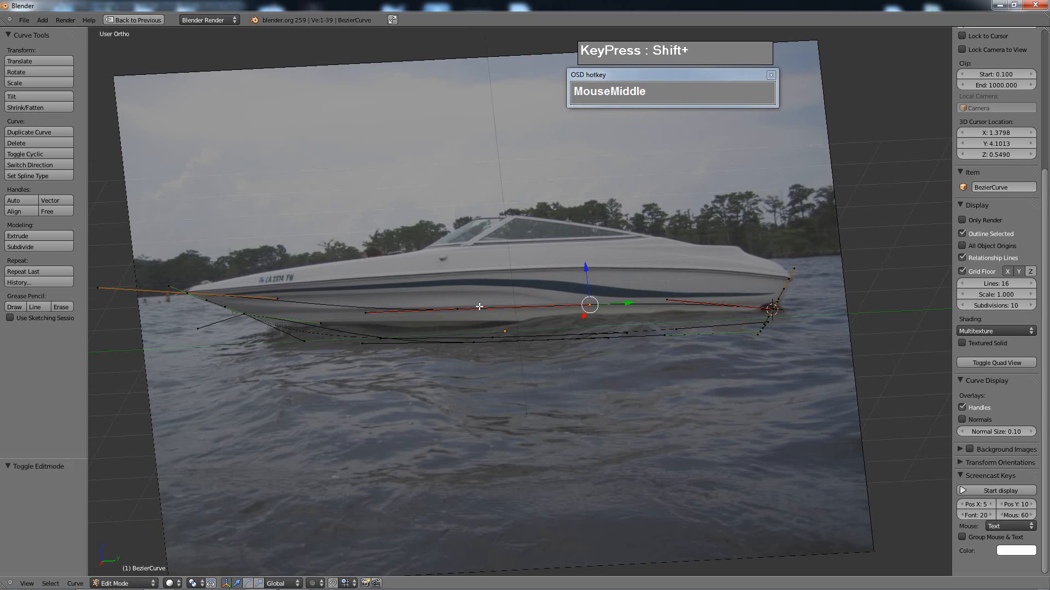
{"action": "key", "text": "Tab"}
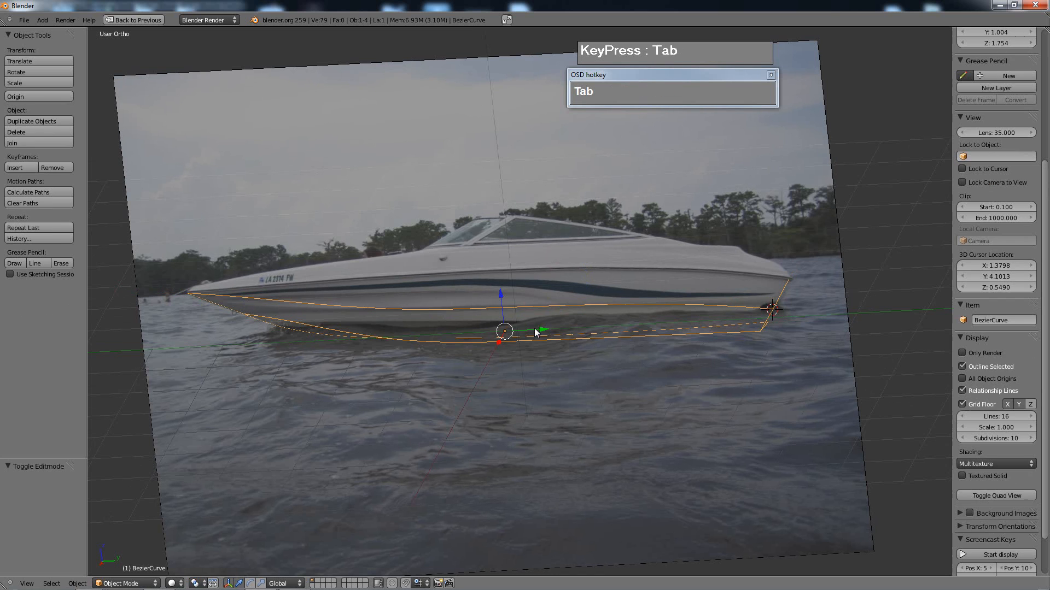
{"action": "middle_click_drag", "start_coordinate": [609, 320], "coordinate": [632, 304]}
{"action": "key", "text": "Tab"}
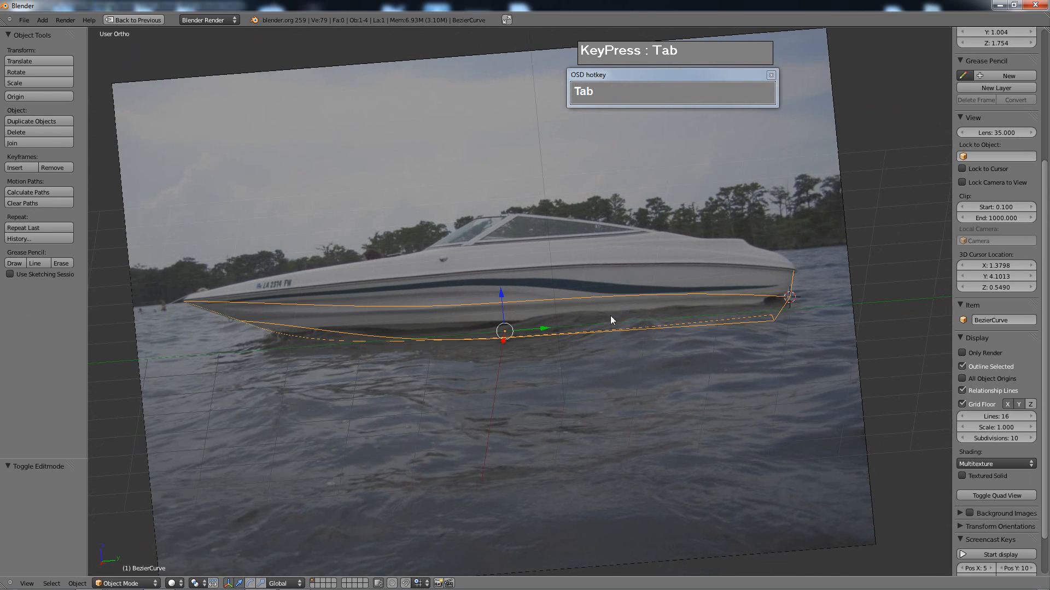
- Restore the multi-area layout from the maximized viewport and widen the 3D view showing the boat photo
{"action": "key", "text": "ctrl+Up"}
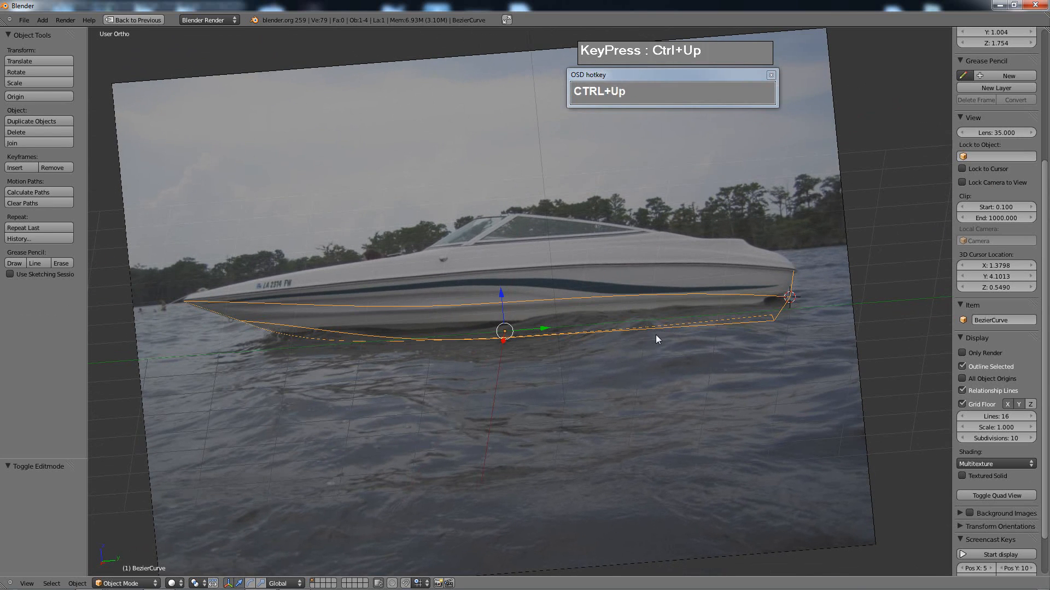
{"action": "left_click_drag", "start_coordinate": [387, 298], "coordinate": [246, 300]}
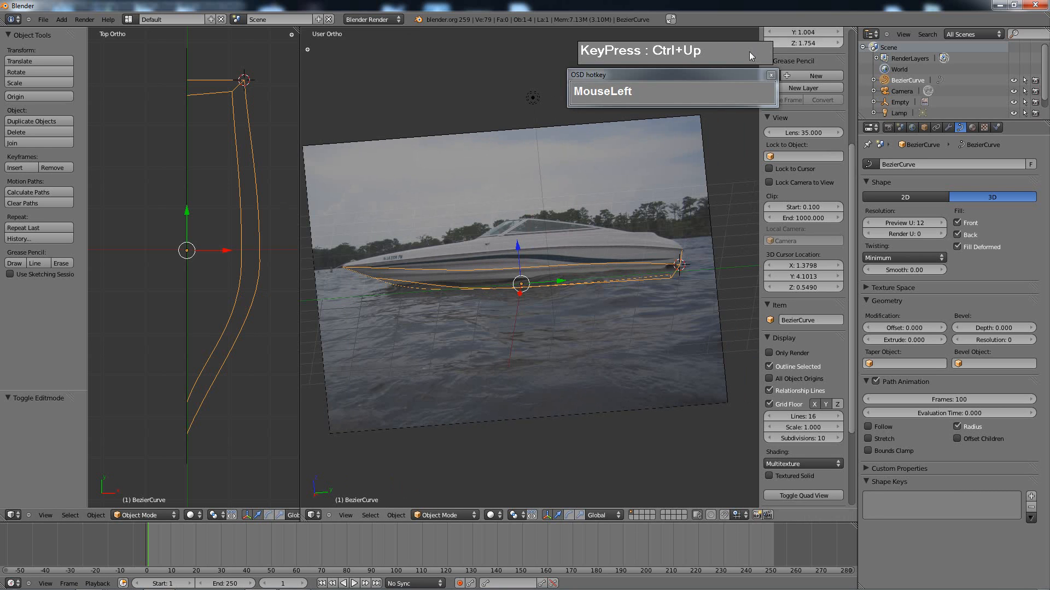
{"action": "left_click_drag", "start_coordinate": [743, 52], "coordinate": [712, 37]}
{"action": "scroll", "coordinate": [718, 208], "scroll_direction": "up", "scroll_amount": 1}
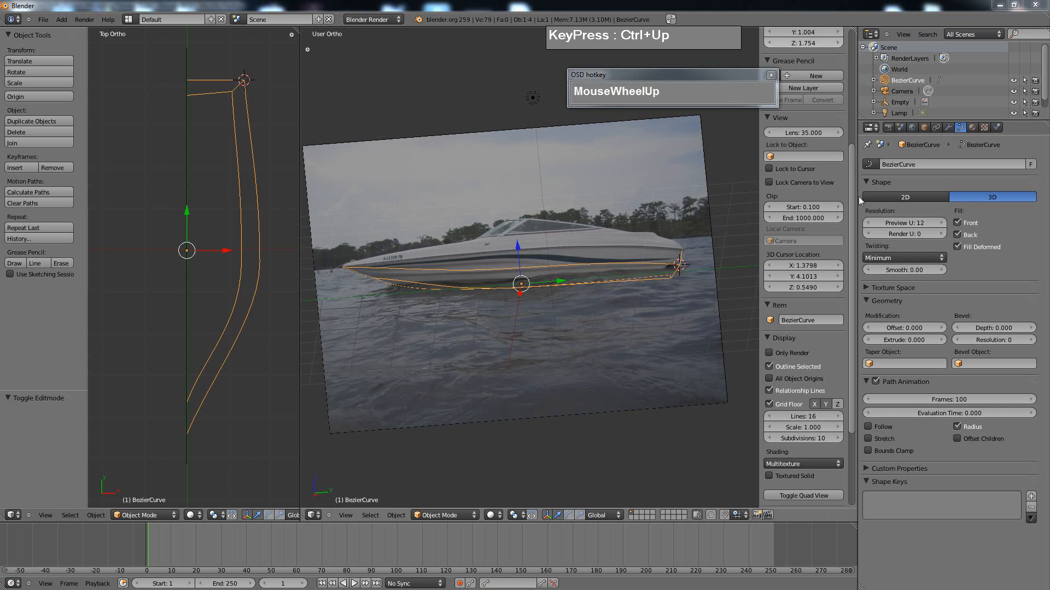
{"action": "left_click_drag", "start_coordinate": [856, 195], "coordinate": [853, 109]}
{"action": "scroll", "coordinate": [563, 302], "scroll_direction": "down", "scroll_amount": 1}
{"action": "scroll", "coordinate": [562, 305], "scroll_direction": "up", "scroll_amount": 1}
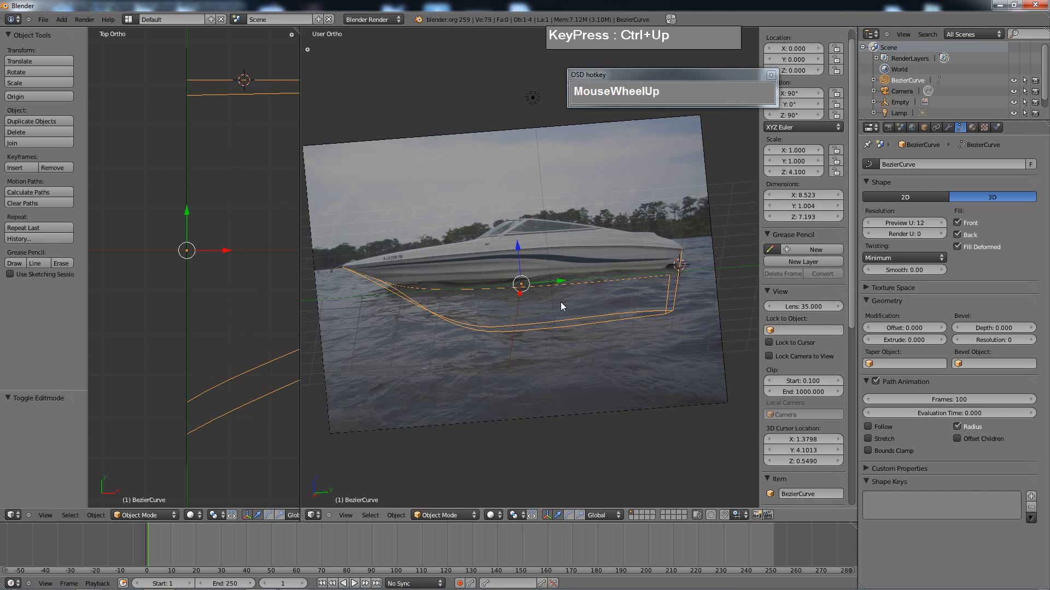
{"action": "key", "text": "ctrl+z"}
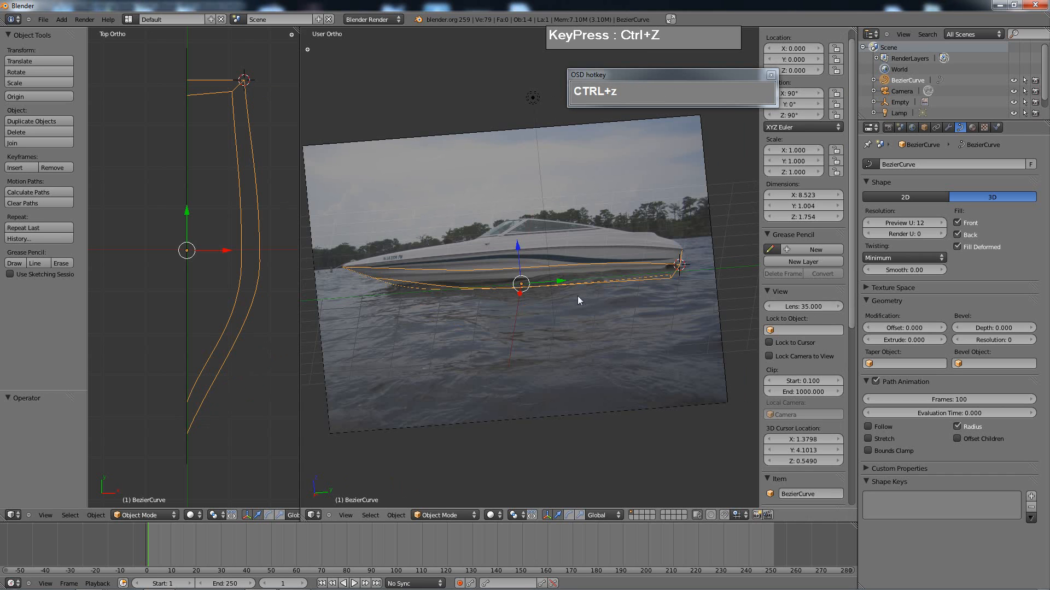
- Merge the two 3D viewports into one and examine the hull curves around the transom and keel
{"action": "left_click_drag", "start_coordinate": [295, 32], "coordinate": [367, 26]}
{"action": "scroll", "coordinate": [475, 228], "scroll_direction": "down", "scroll_amount": 5}
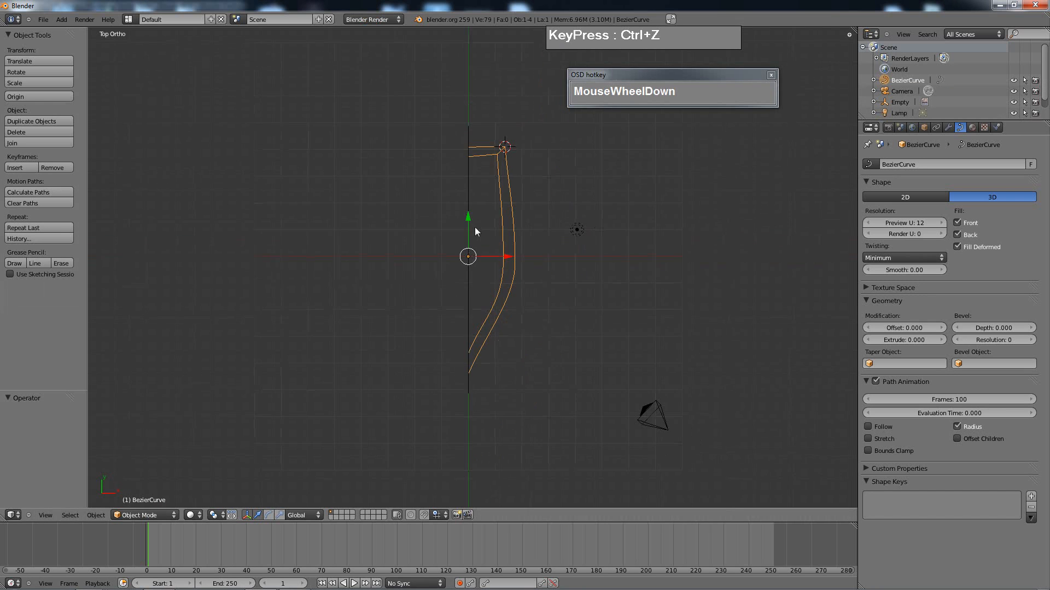
{"action": "middle_click_drag", "start_coordinate": [475, 227], "coordinate": [395, 114]}
{"action": "scroll", "coordinate": [577, 154], "scroll_direction": "up", "scroll_amount": 4}
{"action": "scroll", "coordinate": [631, 257], "scroll_direction": "up", "scroll_amount": 2}
{"action": "middle_click_drag", "start_coordinate": [576, 154], "coordinate": [531, 271]}
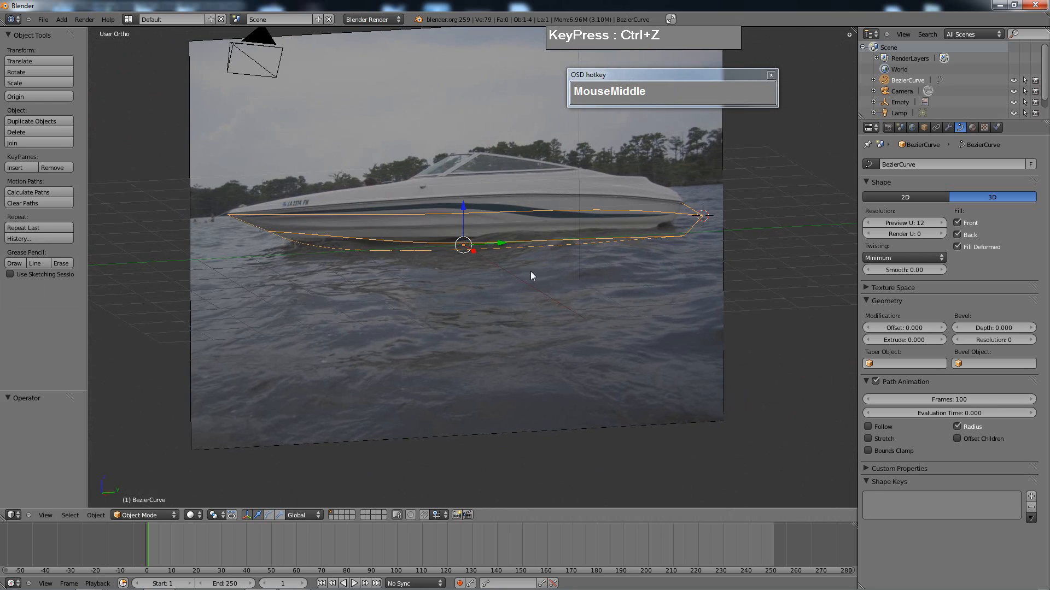
{"action": "mouse_move", "coordinate": [585, 241]}
{"action": "middle_mouse_down"}
{"action": "mouse_move", "coordinate": [593, 266]}
{"action": "mouse_move", "coordinate": [575, 255]}
{"action": "middle_mouse_up"}
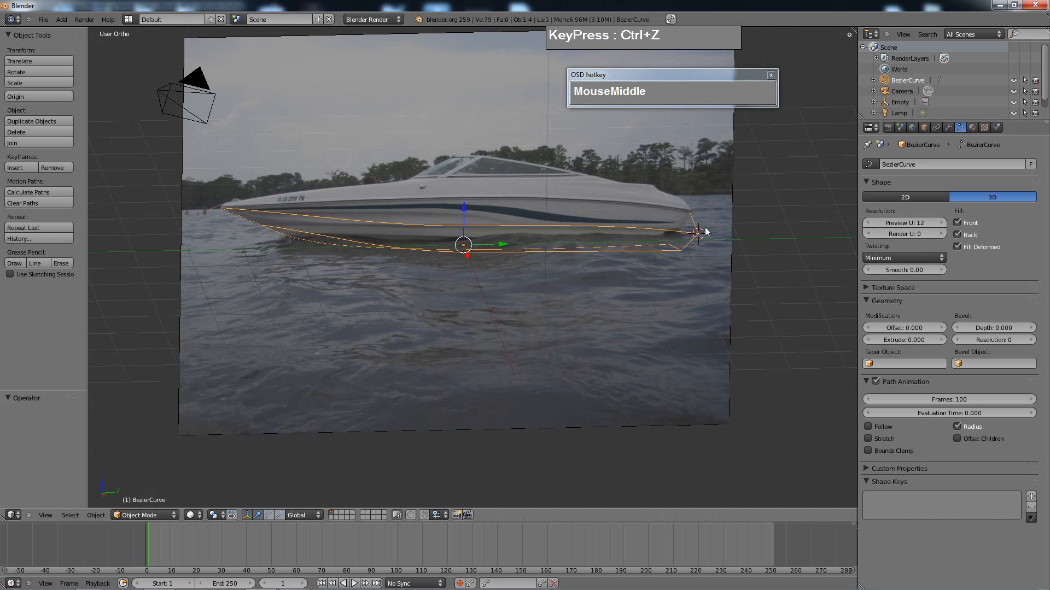
{"action": "middle_click_drag", "start_coordinate": [776, 232], "coordinate": [777, 218]}
{"action": "middle_click_drag", "start_coordinate": [577, 253], "coordinate": [549, 278]}
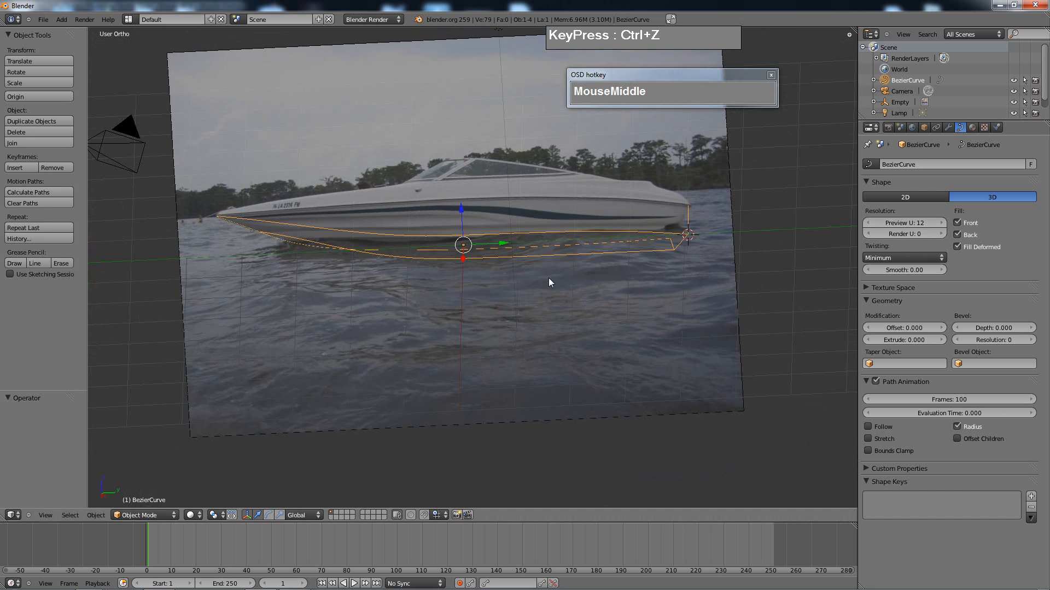
- Convert the hull Bezier curves to a mesh and open the result in Edit Mode
{"action": "scroll", "coordinate": [567, 231], "scroll_direction": "down", "scroll_amount": 3}
{"action": "scroll", "coordinate": [567, 231], "scroll_direction": "down", "scroll_amount": 2}
{"action": "middle_click_drag", "start_coordinate": [567, 231], "coordinate": [509, 212]}
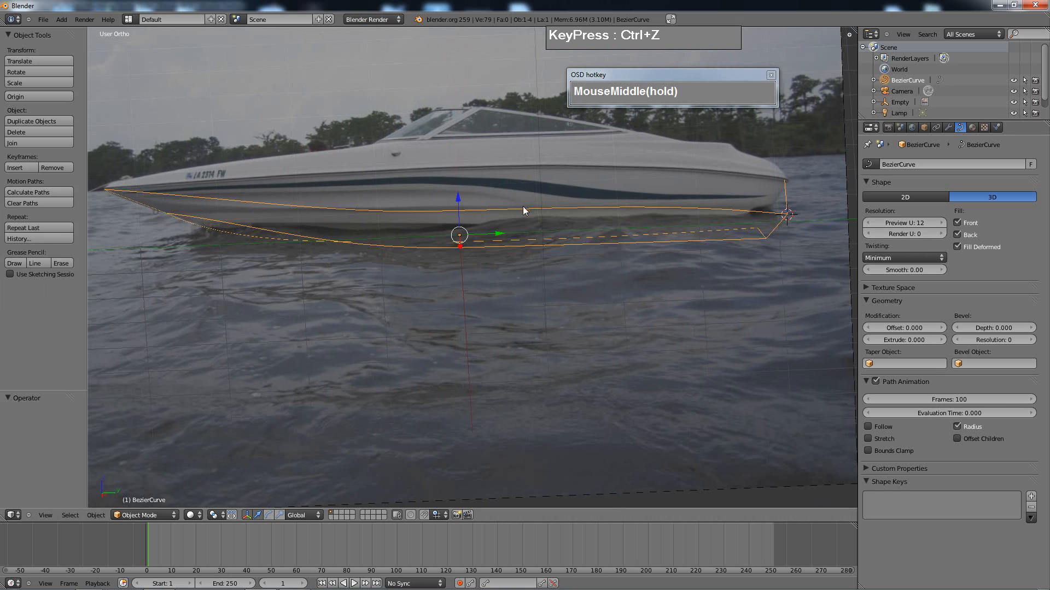
{"action": "key", "text": "alt+c"}
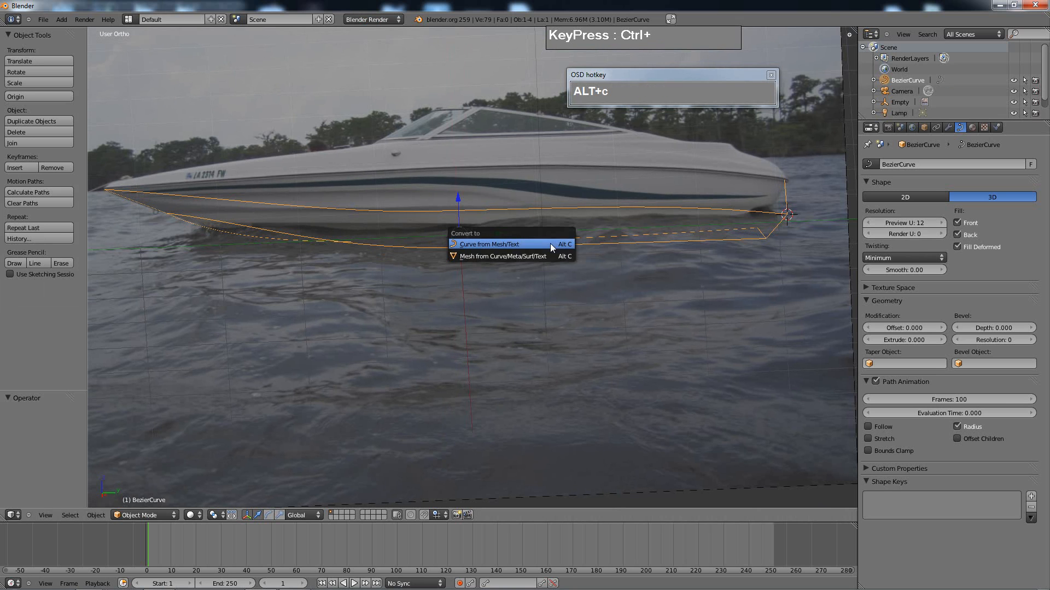
{"action": "left_click", "coordinate": [510, 257]}
{"action": "middle_click_drag", "start_coordinate": [575, 260], "coordinate": [579, 226]}
{"action": "key", "text": "Tab"}
{"action": "middle_click_drag", "start_coordinate": [644, 225], "coordinate": [613, 234]}
- Check the converted mesh by selecting individual vertices along the rub rail, ending with the transom in view
{"action": "right_click", "coordinate": [691, 187]}
{"action": "right_click", "coordinate": [612, 197]}
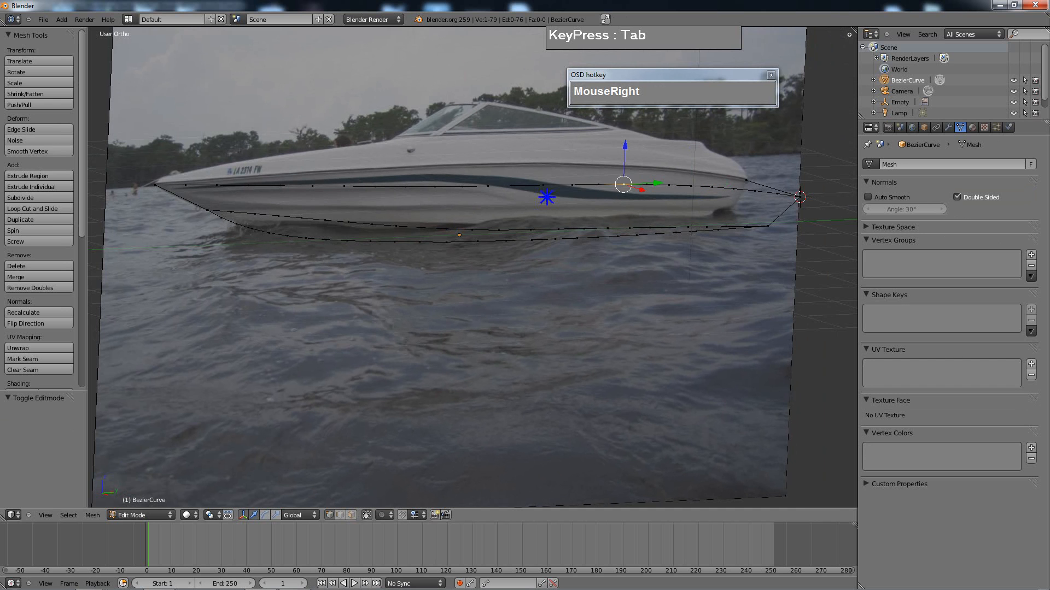
{"action": "right_click", "coordinate": [547, 198]}
{"action": "right_click", "coordinate": [459, 199]}
{"action": "right_click", "coordinate": [422, 201]}
{"action": "middle_click_drag", "start_coordinate": [441, 195], "coordinate": [588, 299]}
{"action": "middle_click_drag", "start_coordinate": [691, 291], "coordinate": [483, 279], "text": "shift"}
- In edge select mode, make a face between the aft-most edges of the rub rail and the chine line
{"action": "key", "text": "ctrl+Tab"}
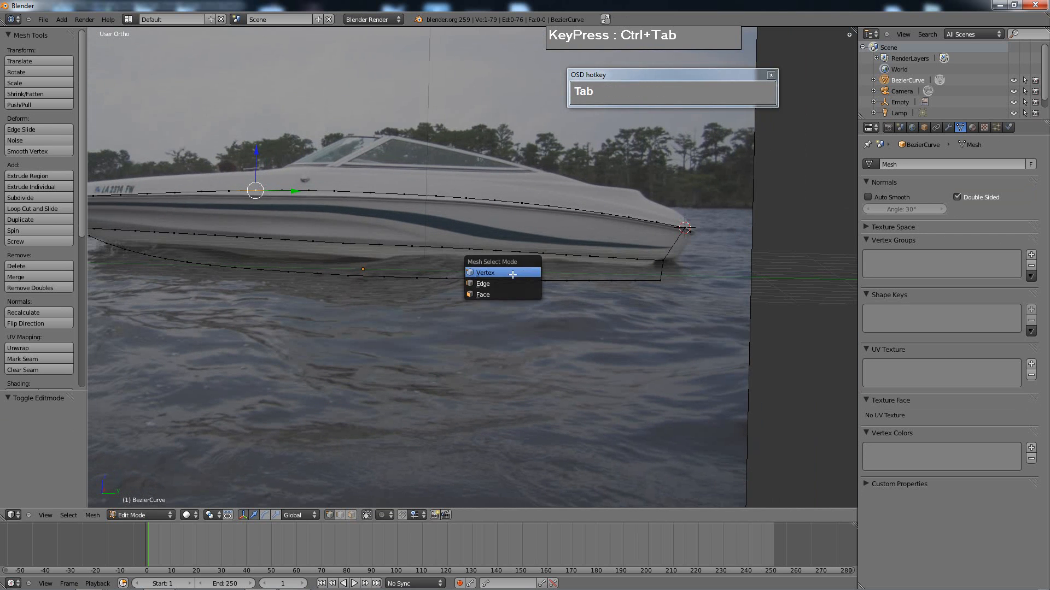
{"action": "left_click", "coordinate": [520, 283]}
{"action": "right_click", "coordinate": [663, 225]}
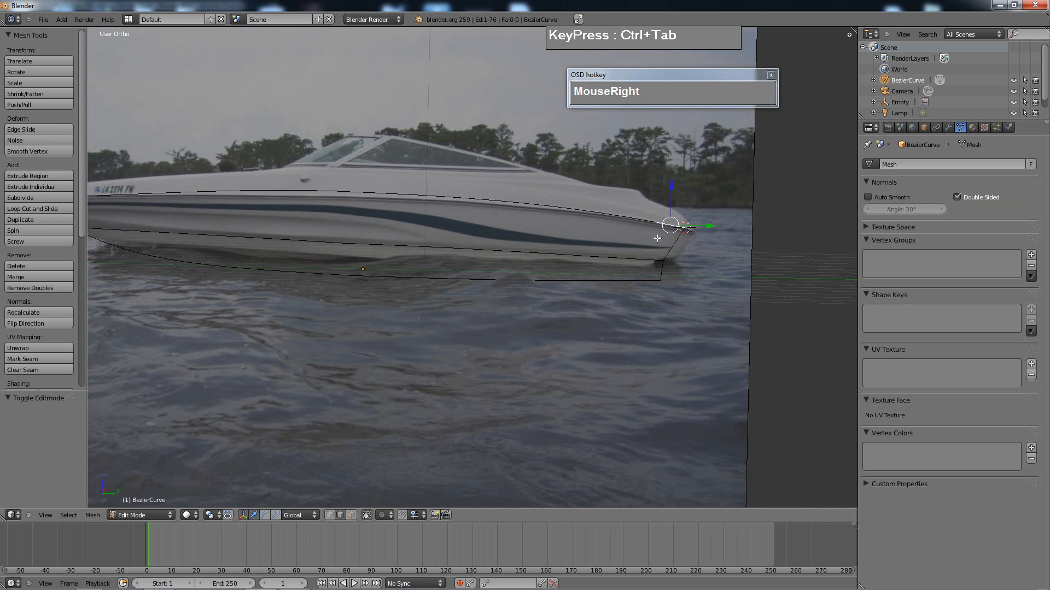
{"action": "right_click", "coordinate": [651, 260], "text": "shift"}
{"action": "key", "text": "f"}
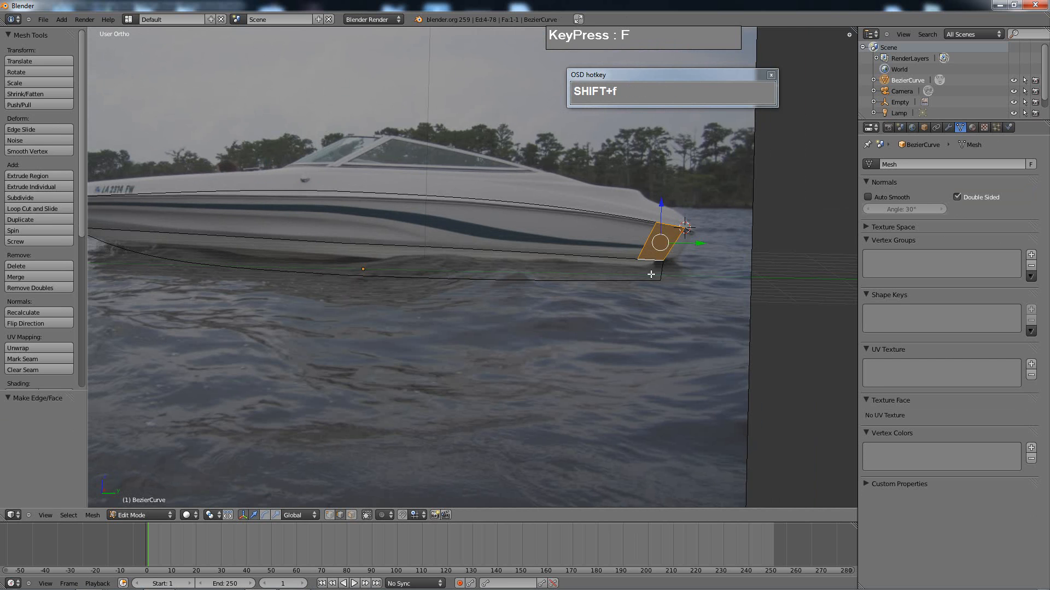
- Make a second face between the aft-most edges of the chine line and the keel line
{"action": "right_click", "coordinate": [650, 275], "text": "shift"}
{"action": "right_click", "coordinate": [651, 278], "text": "shift"}
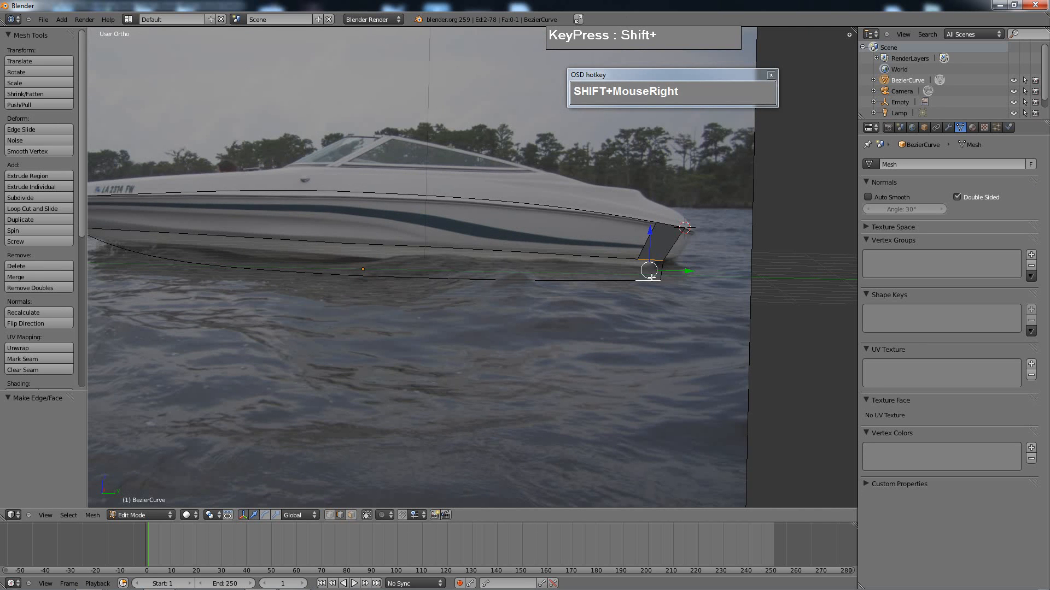
{"action": "key", "text": "f"}
{"action": "middle_click_drag", "start_coordinate": [651, 277], "coordinate": [711, 296]}
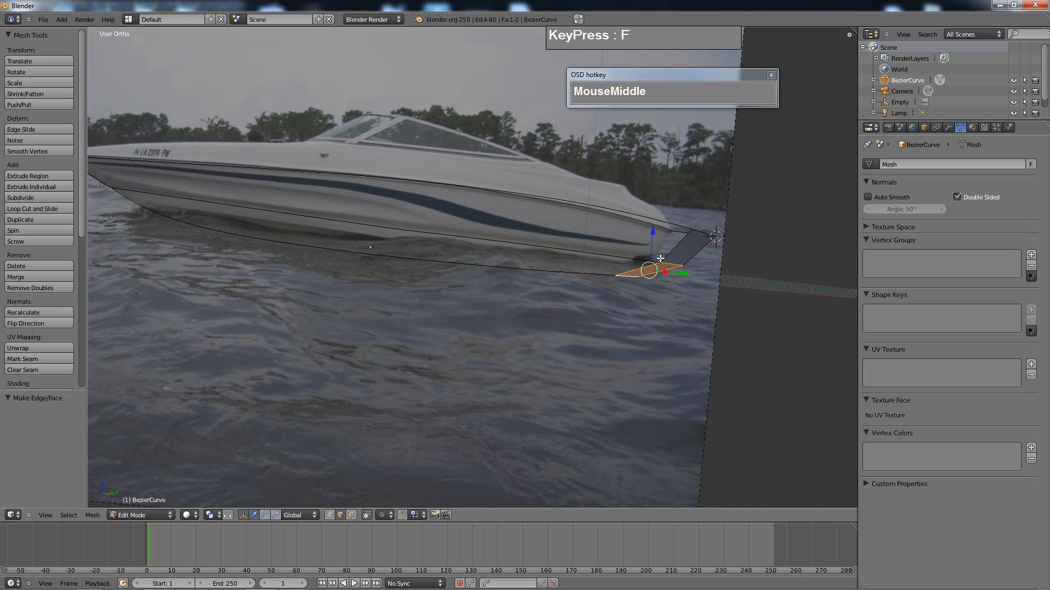
- Switch the mesh to vertex select mode and inspect the two stern faces
{"action": "key", "text": "Tab"}
{"action": "key", "text": "Tab"}
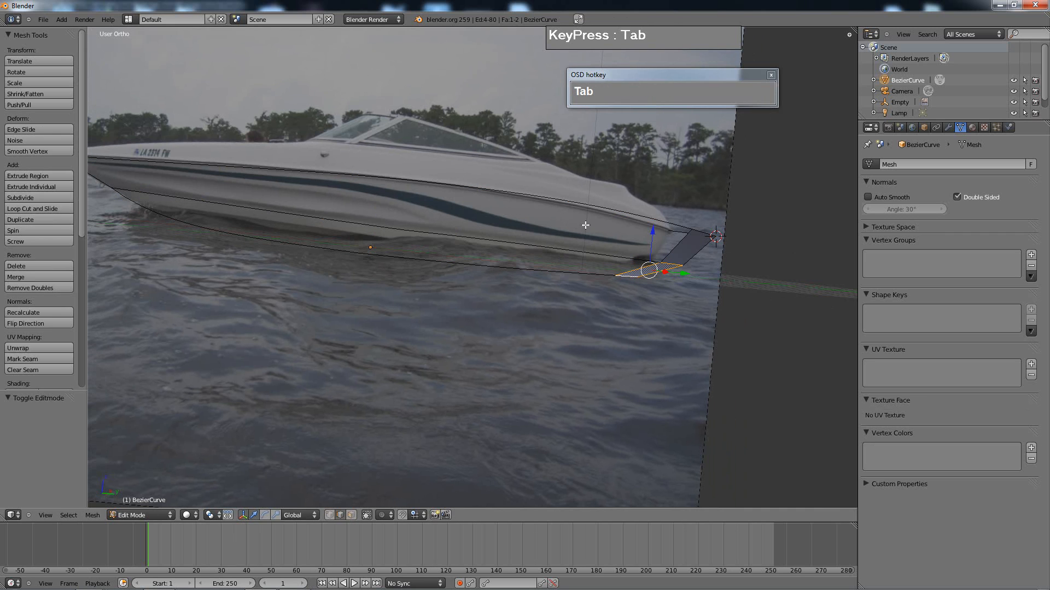
{"action": "key", "text": "ctrl+Tab"}
{"action": "left_click", "coordinate": [601, 199]}
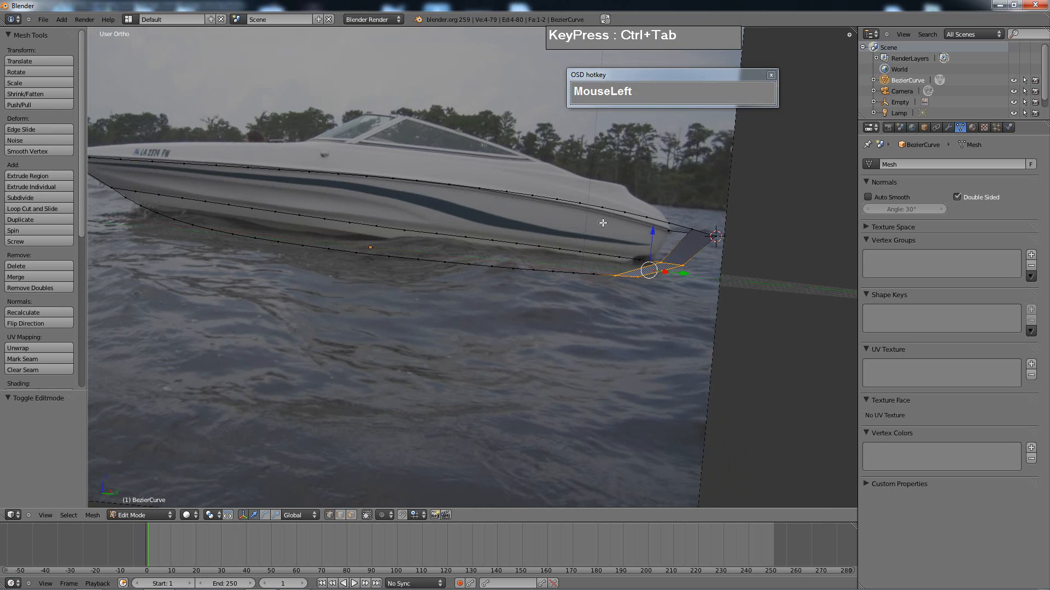
{"action": "middle_click_drag", "start_coordinate": [603, 223], "coordinate": [556, 248]}
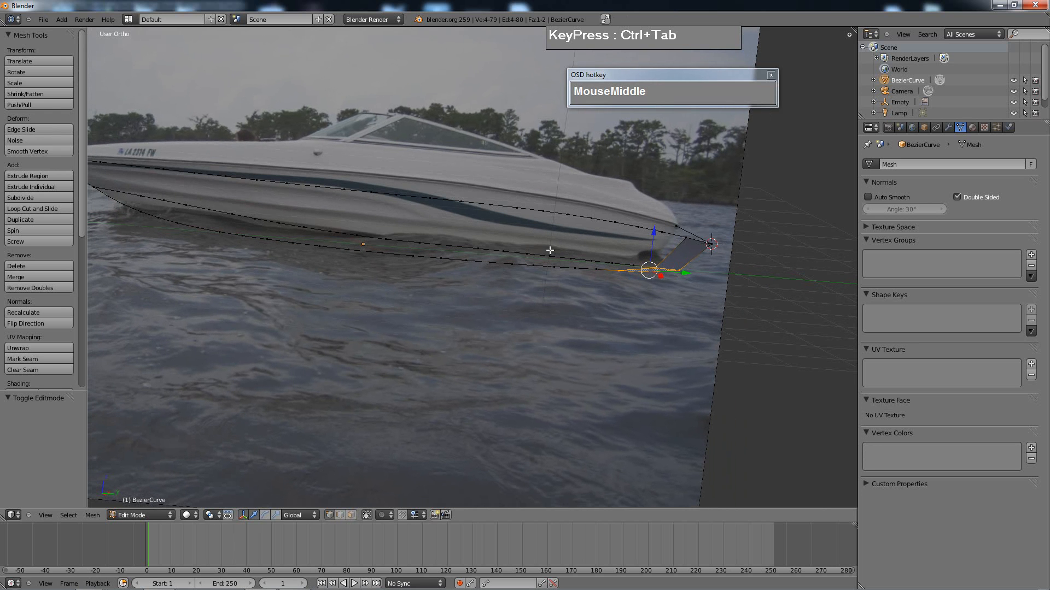
- Undo the stern faces, the mesh selections and the mesh conversion to restore the editable Bezier curves
{"action": "key", "text": "ctrl+z"}
{"action": "key", "text": "ctrl+z"}
{"action": "key", "text": "ctrl+z"}
{"action": "key", "text": "ctrl+z"}
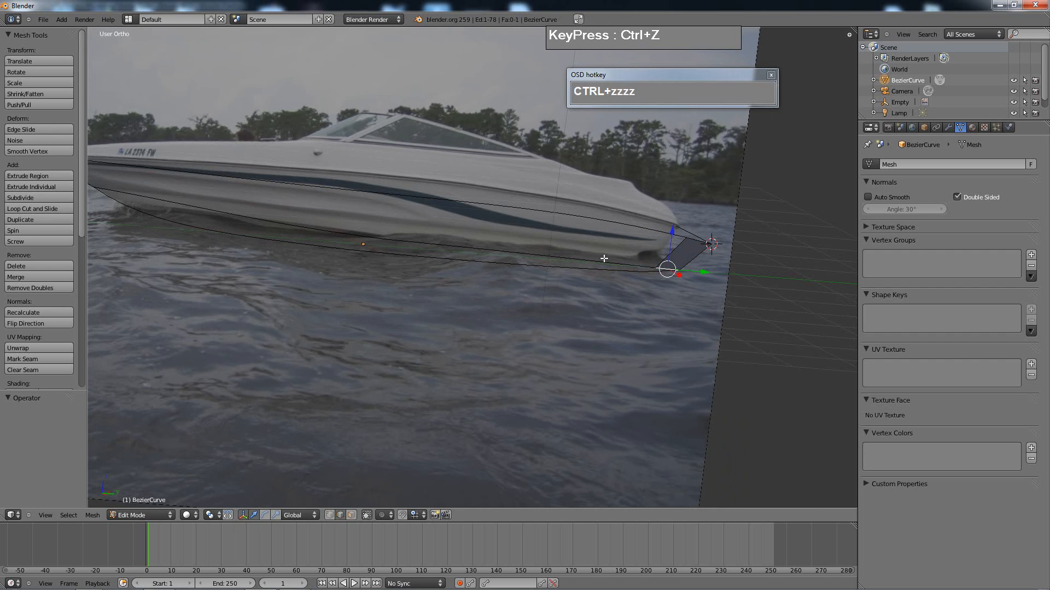
{"action": "key", "text": "ctrl+z"}
{"action": "key", "text": "ctrl+z"}
{"action": "key", "text": "ctrl+z"}
{"action": "key", "text": "ctrl+z"}
{"action": "key", "text": "ctrl+z"}
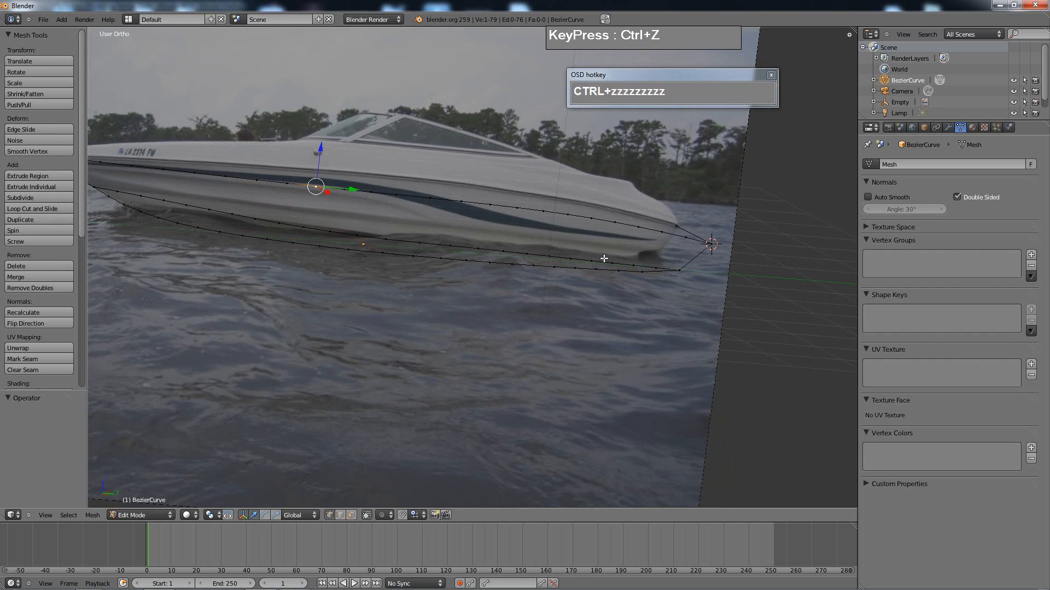
{"action": "key", "text": "ctrl+z"}
{"action": "key", "text": "ctrl+z"}
{"action": "key", "text": "ctrl+z"}
{"action": "key", "text": "Tab"}
{"action": "key", "text": "ctrl+z"}
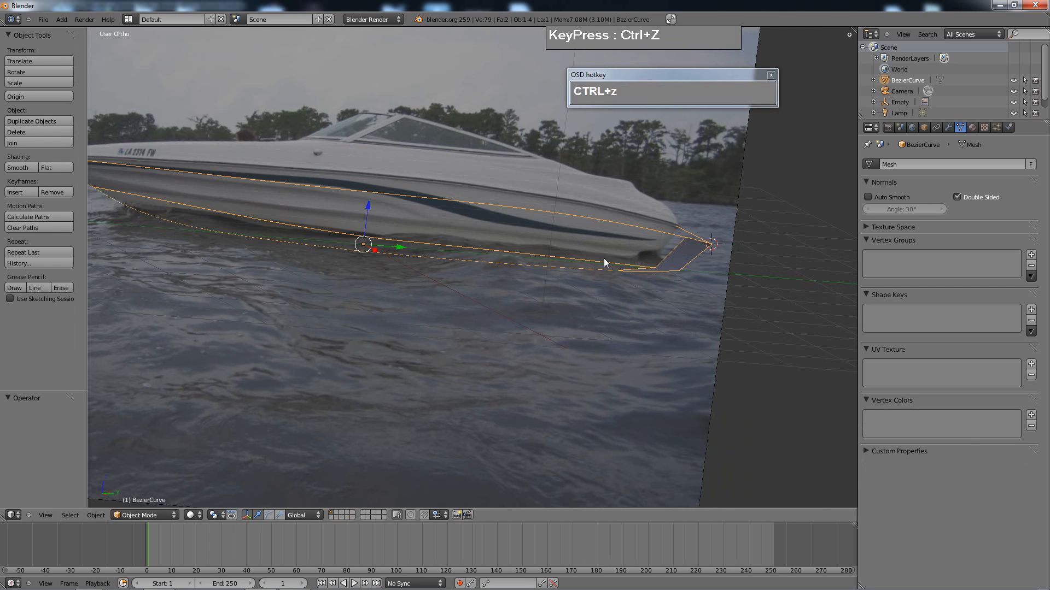
{"action": "key", "text": "ctrl+z"}
{"action": "key", "text": "ctrl+z"}
{"action": "key", "text": "ctrl+z"}
- Enter Edit Mode on the hull curves with the whole boat side in view
{"action": "middle_click_drag", "start_coordinate": [603, 262], "coordinate": [533, 223]}
{"action": "key", "text": "Tab"}
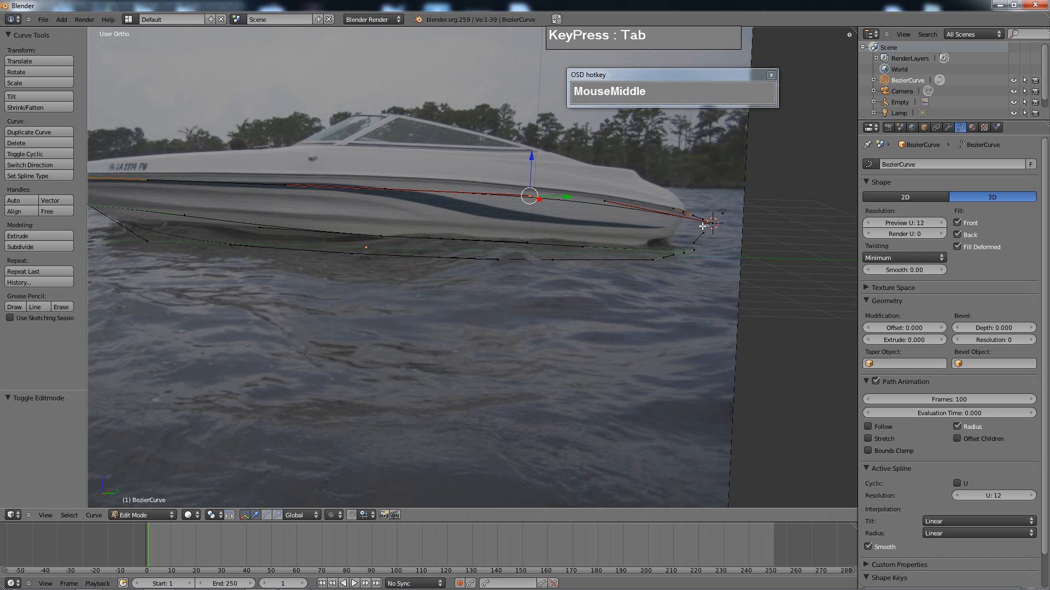
{"action": "scroll", "coordinate": [249, 234], "scroll_direction": "down", "scroll_amount": 1}
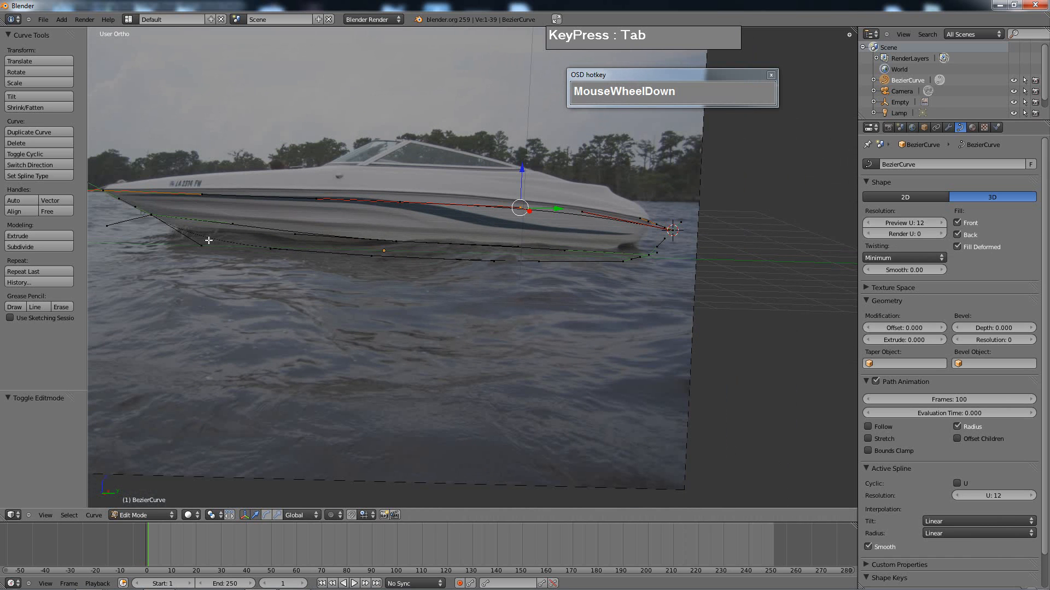
- Set the hull curve's preview resolution U to 50
{"action": "left_click", "coordinate": [943, 224]}
{"action": "left_click", "coordinate": [927, 222]}
{"action": "left_click", "coordinate": [927, 222]}
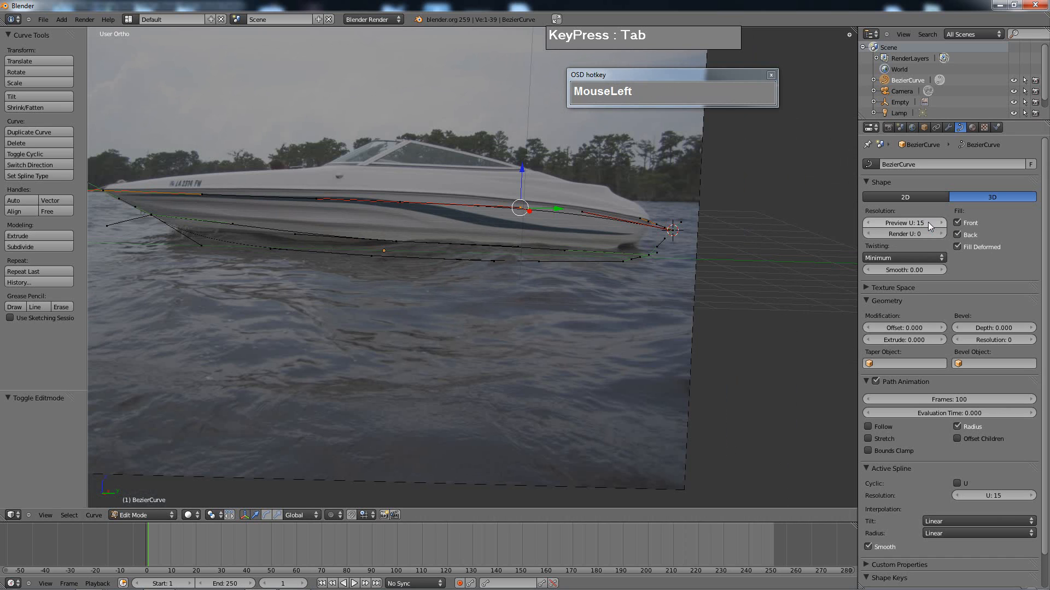
{"action": "left_click", "coordinate": [928, 222]}
{"action": "left_click", "coordinate": [913, 222]}
{"action": "type", "text": "50"}
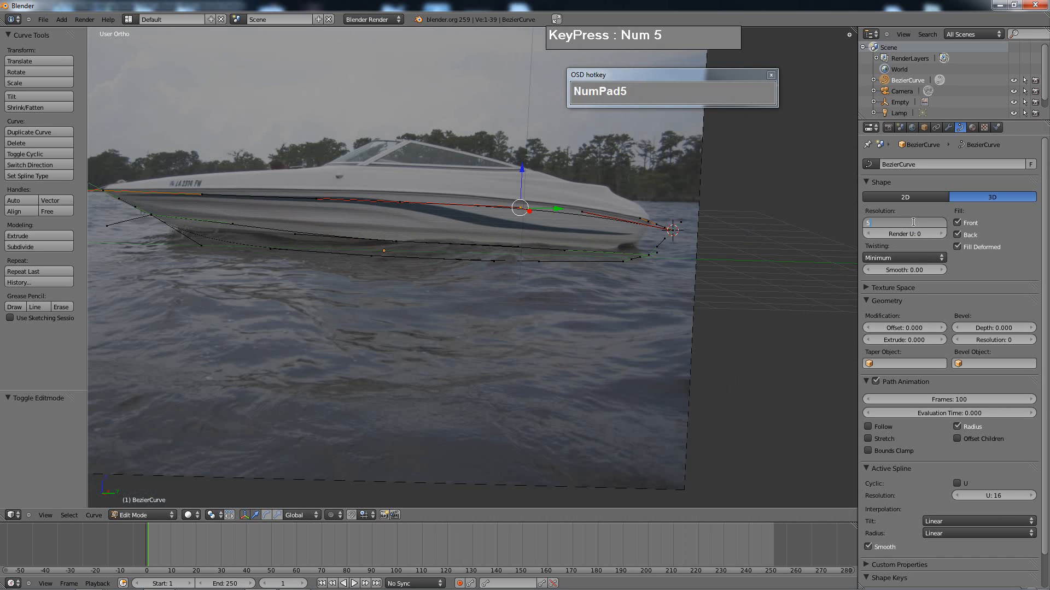
{"action": "key", "text": "Return"}
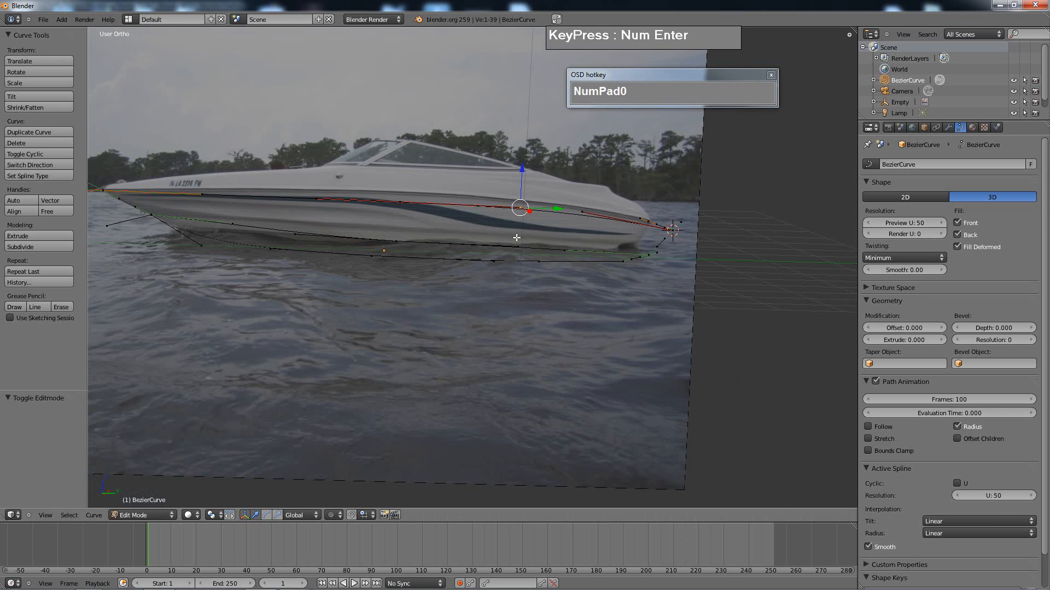
- Convert the hull curve to a mesh and open the result in Edit Mode
{"action": "key", "text": "Tab"}
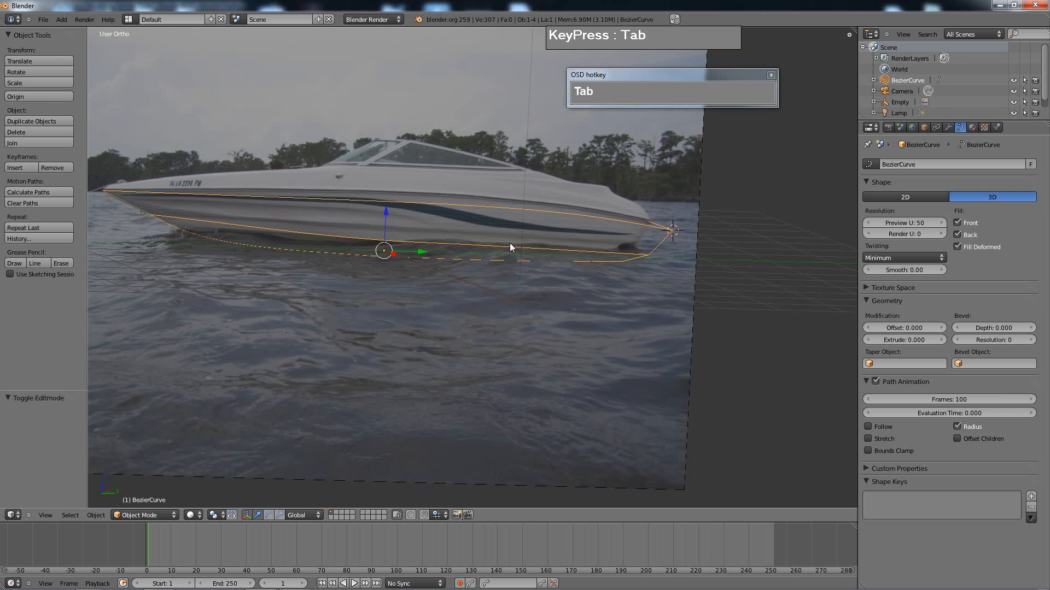
{"action": "key", "text": "alt+c"}
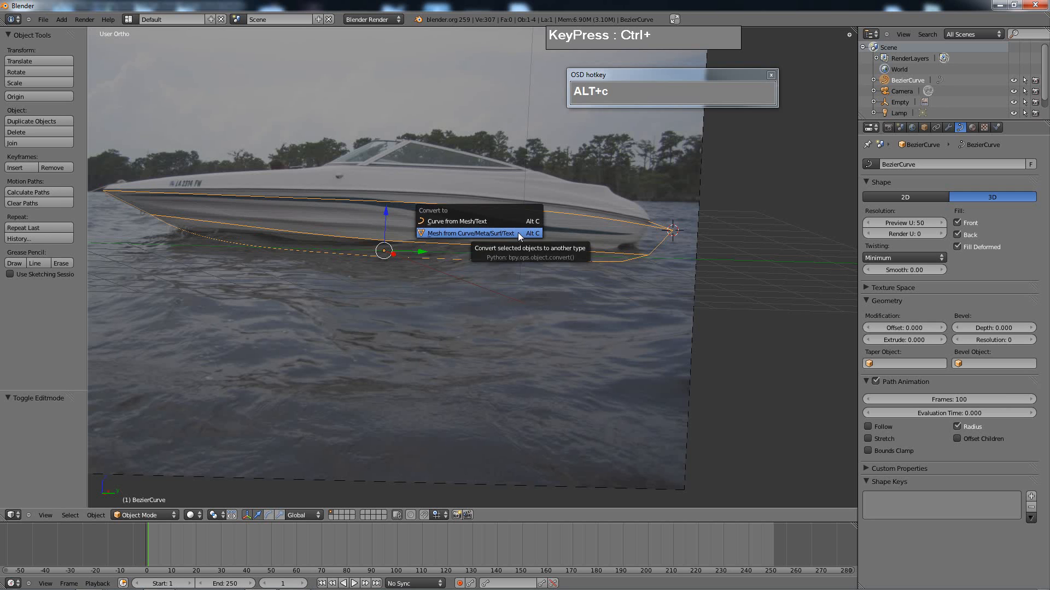
{"action": "left_click", "coordinate": [518, 232]}
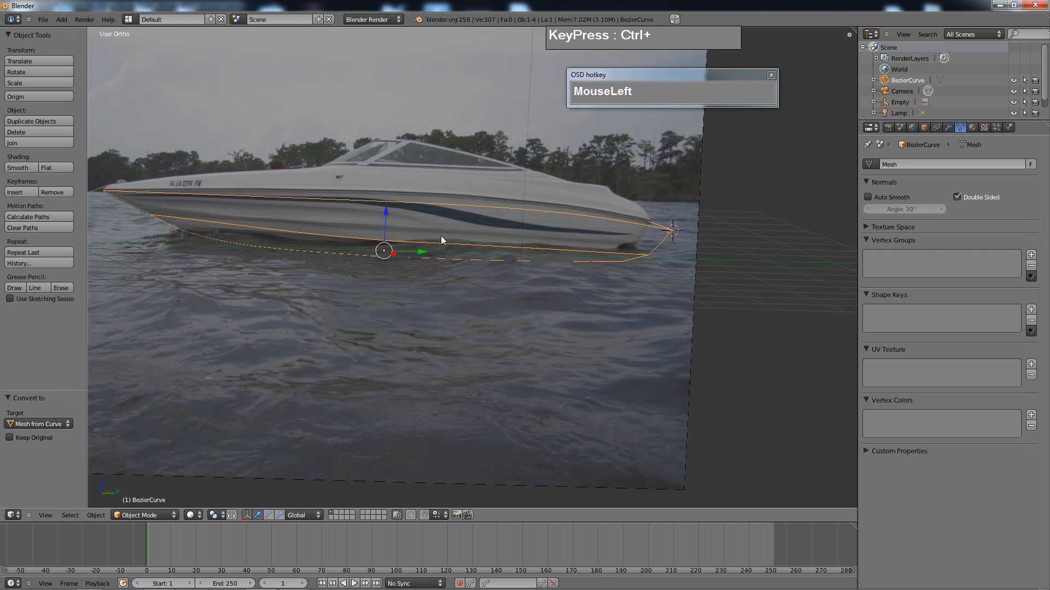
{"action": "key", "text": "Tab"}
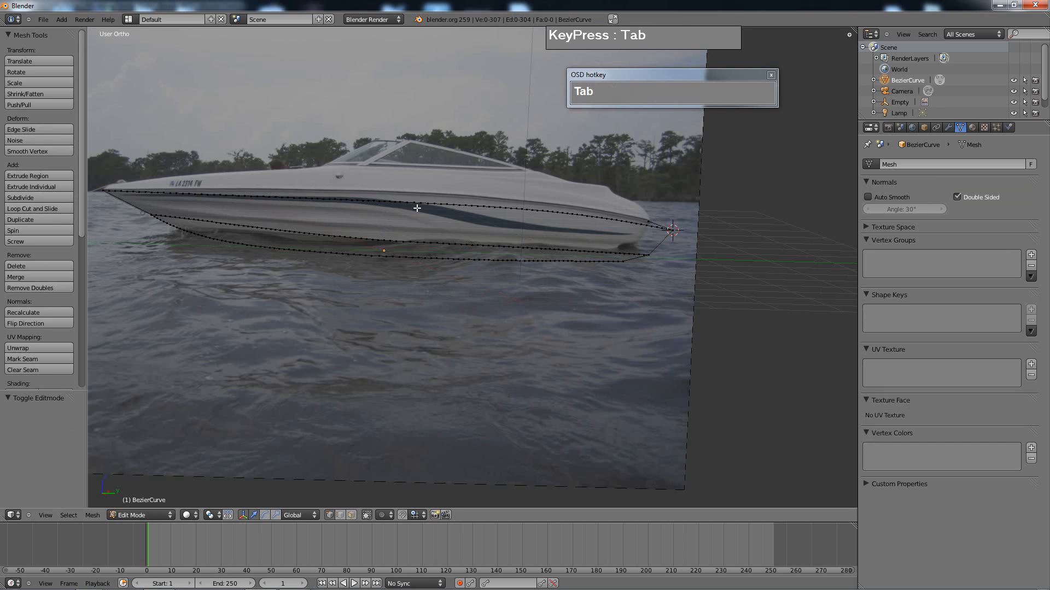
- Examine the converted hull outline's vertices against the boat reference photo from several angles
{"action": "scroll", "coordinate": [468, 243], "scroll_direction": "down", "scroll_amount": 3}
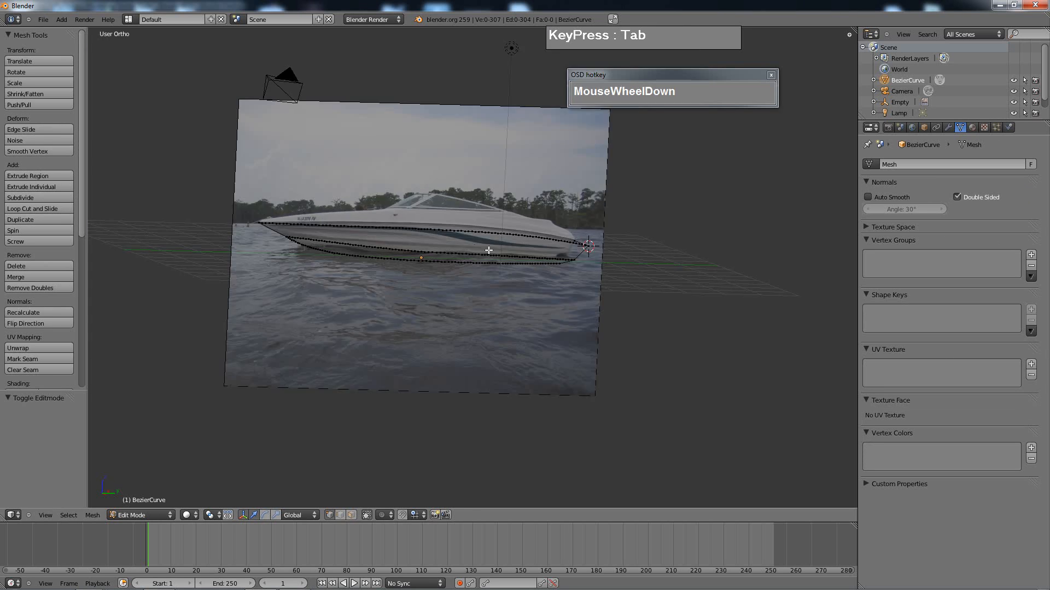
{"action": "middle_click_drag", "start_coordinate": [567, 261], "coordinate": [472, 267]}
{"action": "scroll", "coordinate": [473, 266], "scroll_direction": "up", "scroll_amount": 4}
{"action": "middle_click_drag", "start_coordinate": [585, 241], "coordinate": [755, 198]}
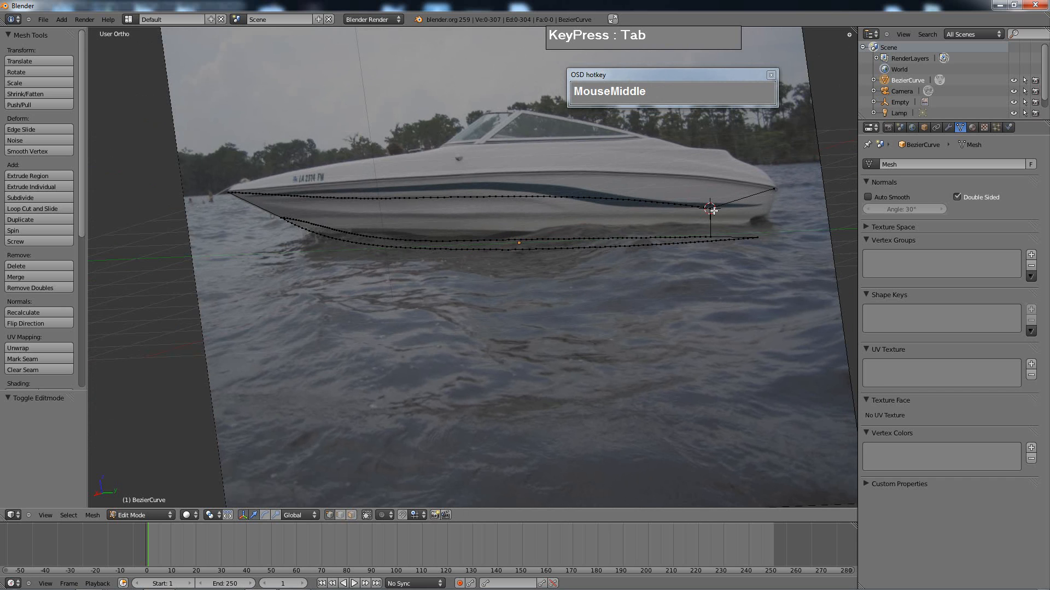
{"action": "middle_click_drag", "start_coordinate": [670, 214], "coordinate": [580, 169]}
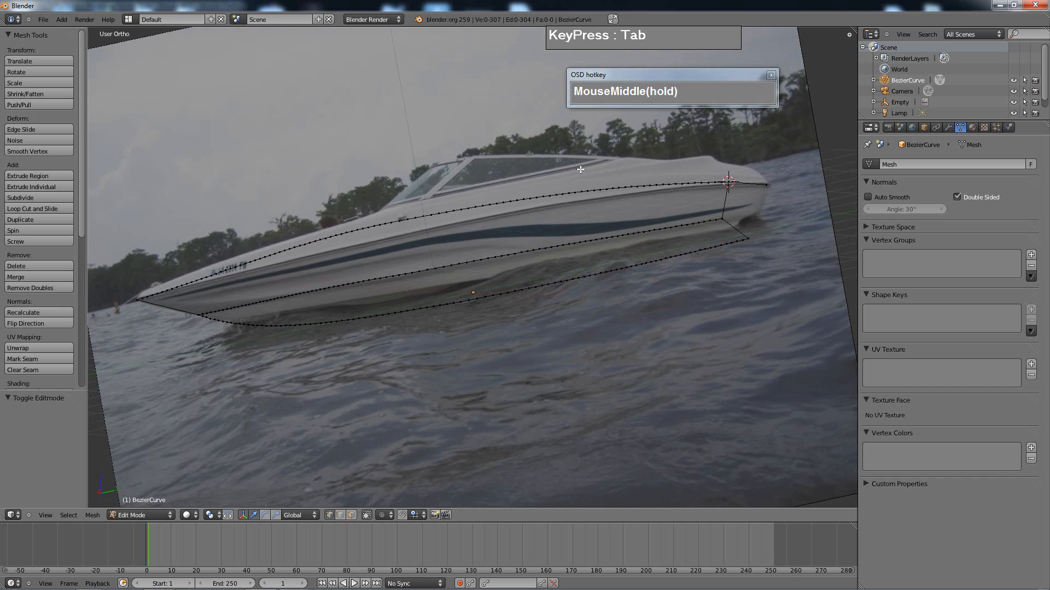
{"action": "middle_click_drag", "start_coordinate": [680, 209], "coordinate": [634, 232]}
{"action": "middle_click_drag", "start_coordinate": [442, 240], "coordinate": [299, 216]}
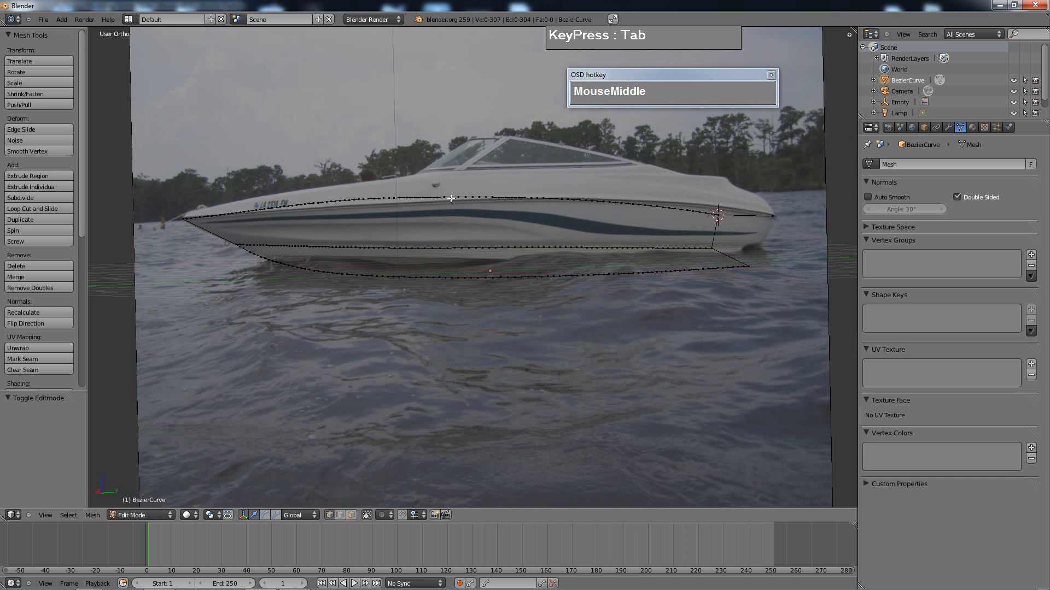
{"action": "middle_click_drag", "start_coordinate": [518, 209], "coordinate": [472, 210]}
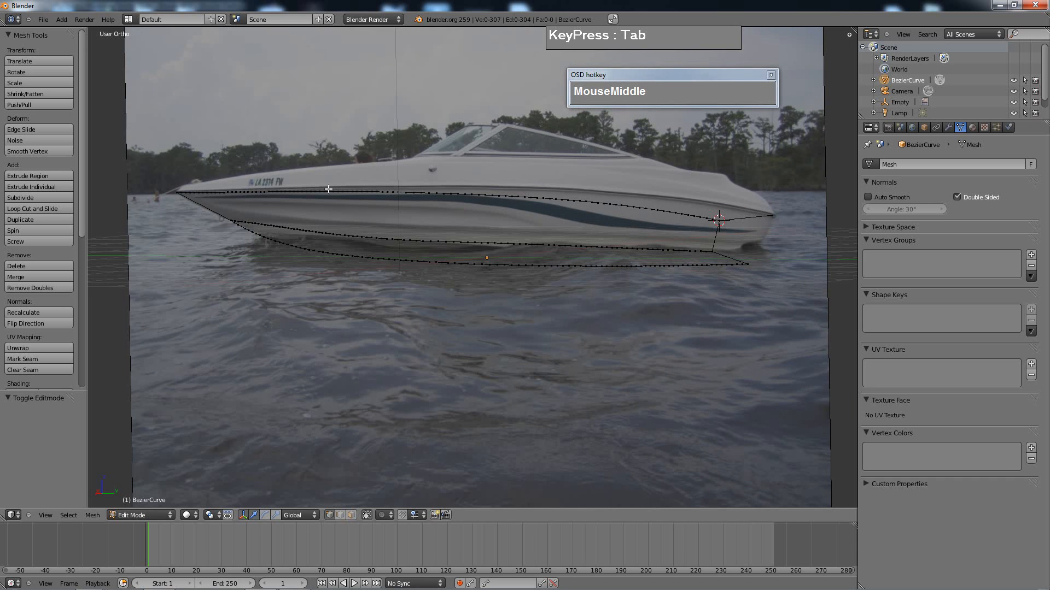
{"action": "scroll", "coordinate": [705, 214], "scroll_direction": "up", "scroll_amount": 3}
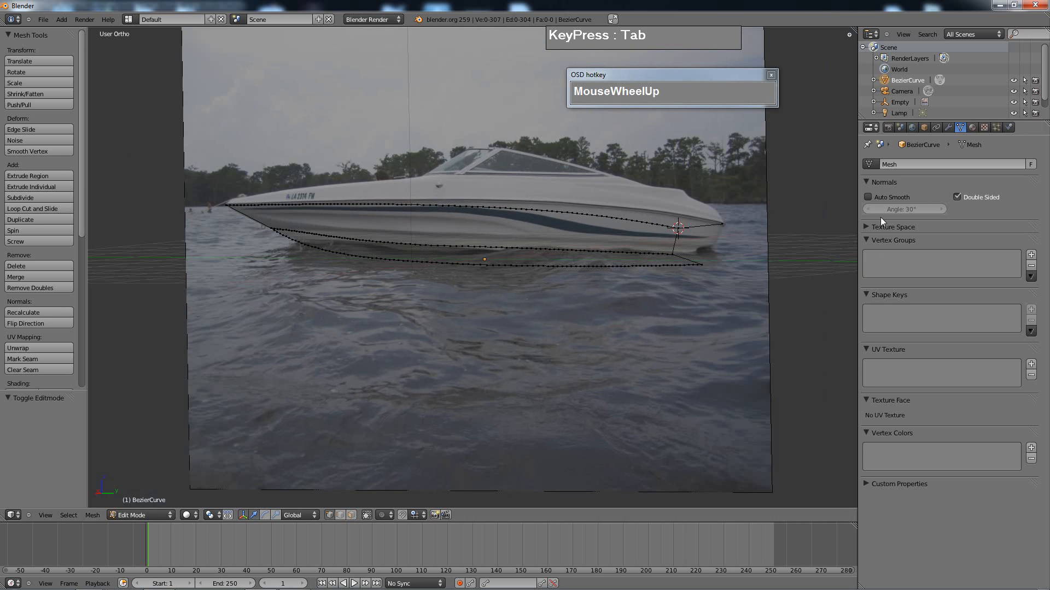
{"action": "scroll", "coordinate": [555, 273], "scroll_direction": "down", "scroll_amount": 2}
- Leave Edit Mode and move the boat reference image empty to layer 11
{"action": "key", "text": "Tab"}
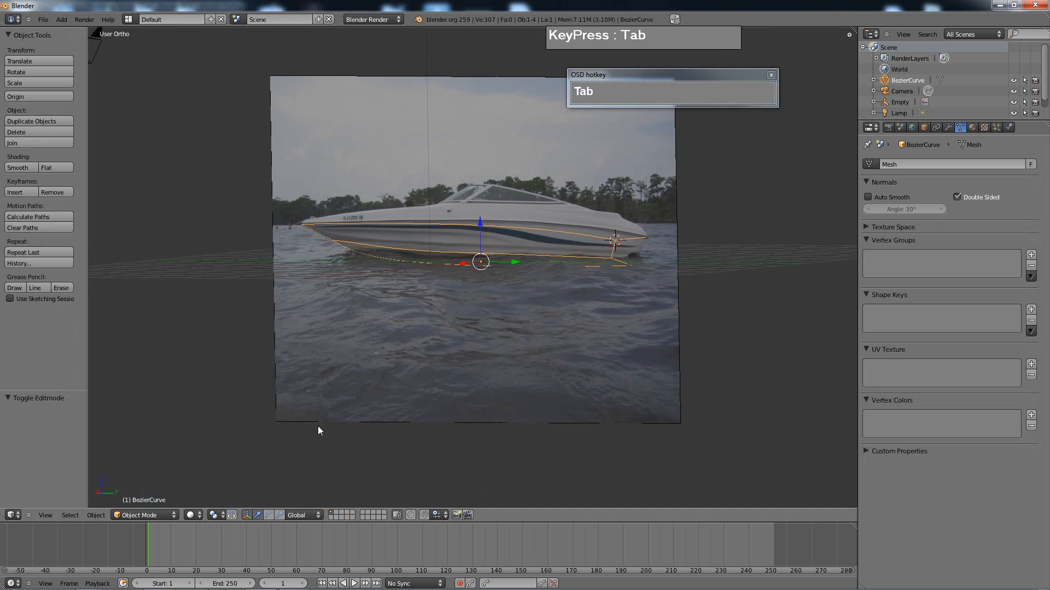
{"action": "right_click", "coordinate": [277, 424]}
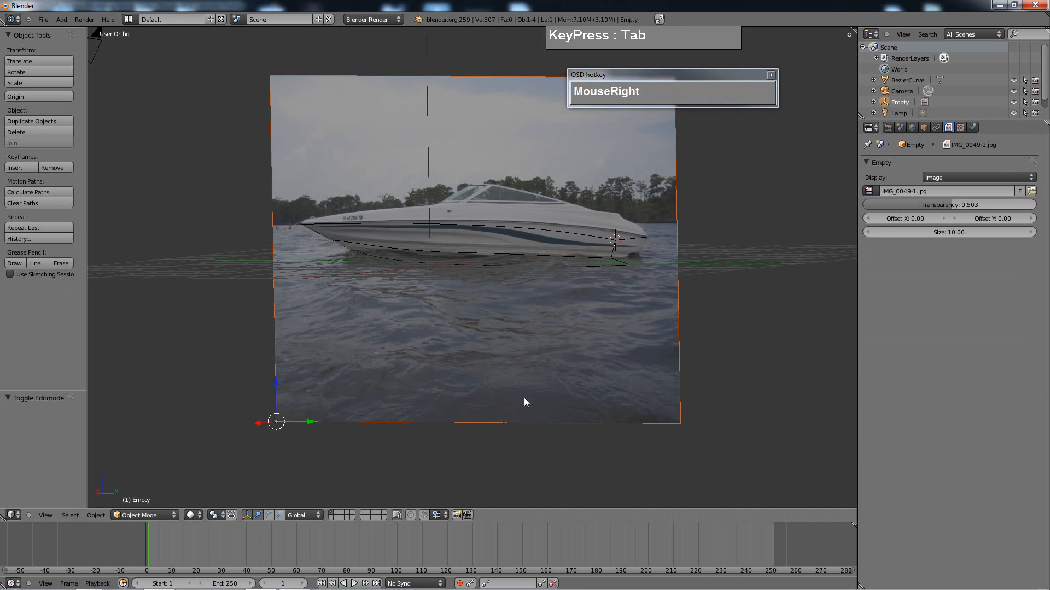
{"action": "key", "text": "m"}
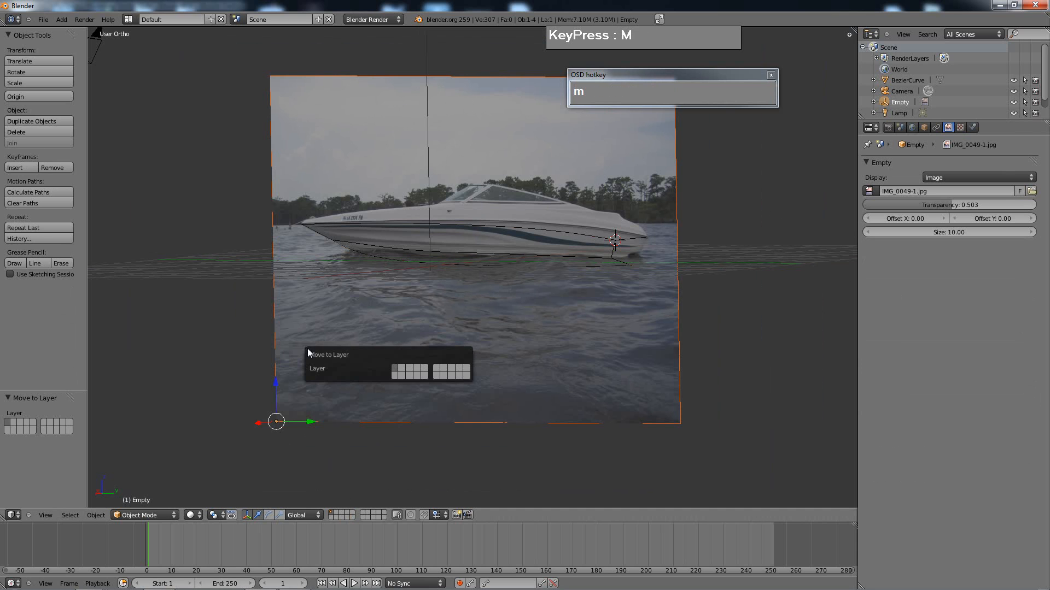
{"action": "left_click", "coordinate": [396, 375]}
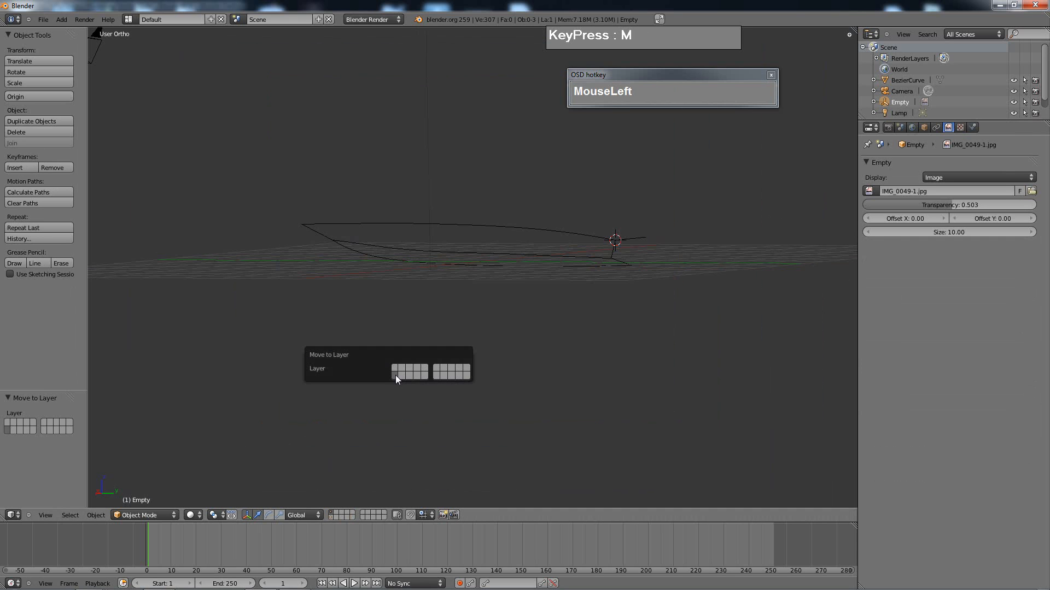
- Switch the viewport to wireframe shading and select the hull outline mesh
{"action": "middle_click_drag", "start_coordinate": [437, 289], "coordinate": [526, 311]}
{"action": "scroll", "coordinate": [509, 264], "scroll_direction": "up", "scroll_amount": 2}
{"action": "middle_click_drag", "start_coordinate": [509, 264], "coordinate": [527, 323], "text": "shift"}
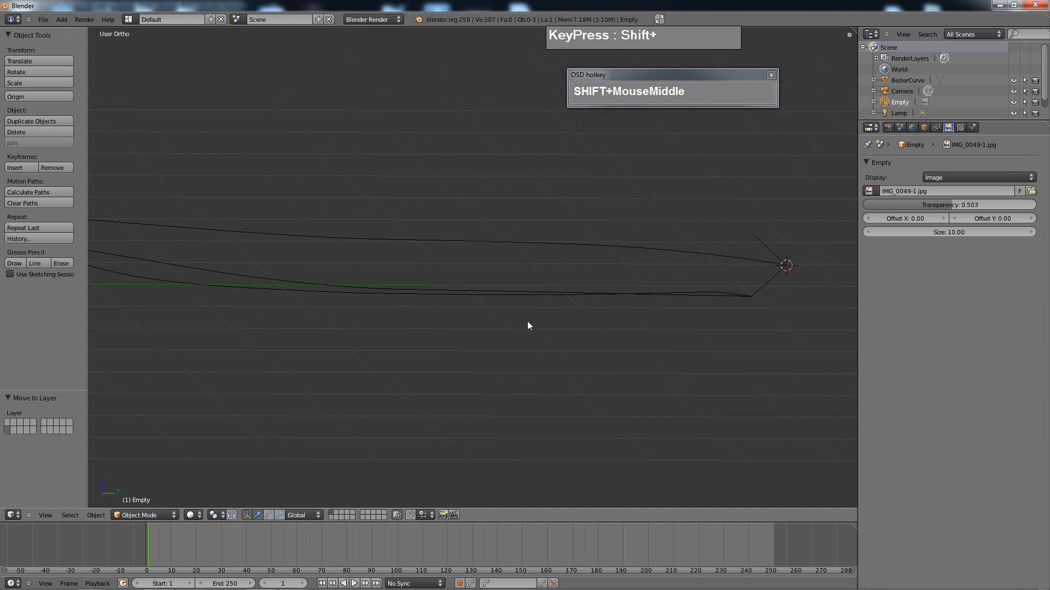
{"action": "key", "text": "z"}
{"action": "scroll", "coordinate": [525, 277], "scroll_direction": "down", "scroll_amount": 2}
{"action": "right_click", "coordinate": [520, 257]}
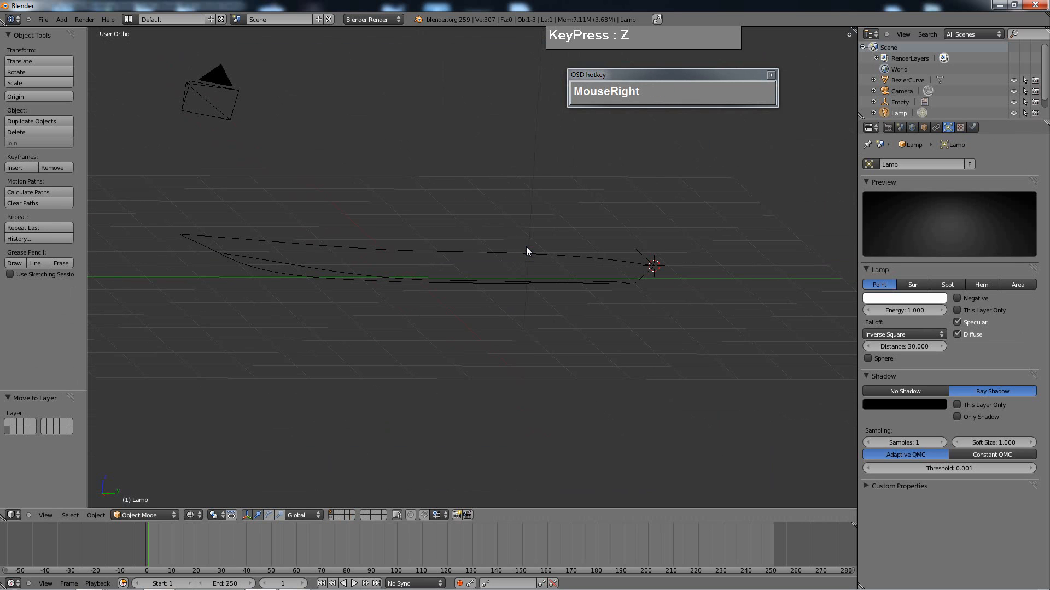
{"action": "key", "text": "Tab"}
{"action": "right_click", "coordinate": [522, 262]}
{"action": "scroll", "coordinate": [540, 309], "scroll_direction": "down", "scroll_amount": 1}
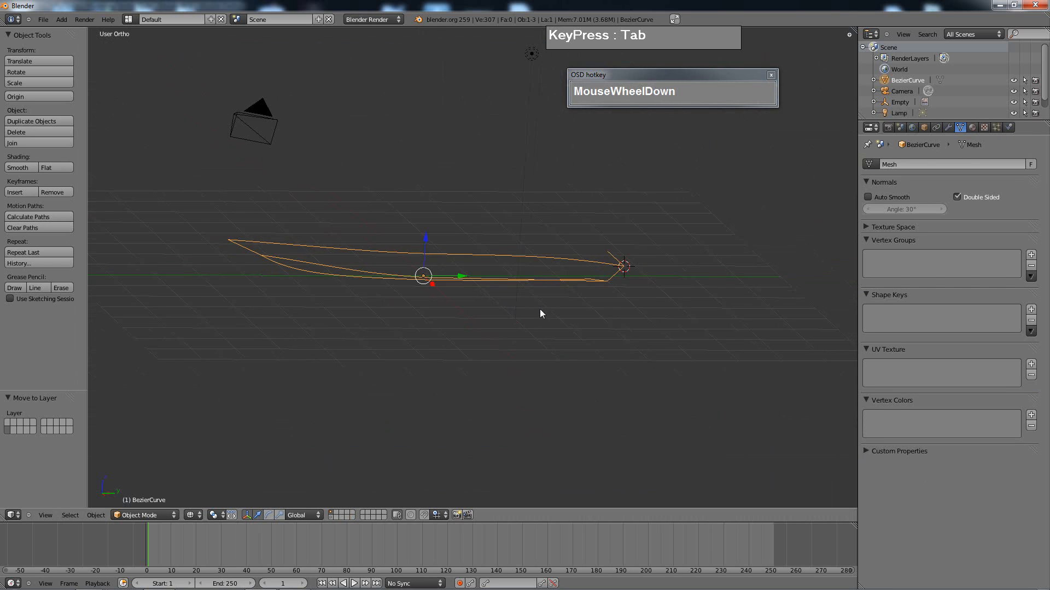
{"action": "middle_click_drag", "start_coordinate": [540, 310], "coordinate": [575, 285]}
{"action": "scroll", "coordinate": [515, 262], "scroll_direction": "down", "scroll_amount": 2}
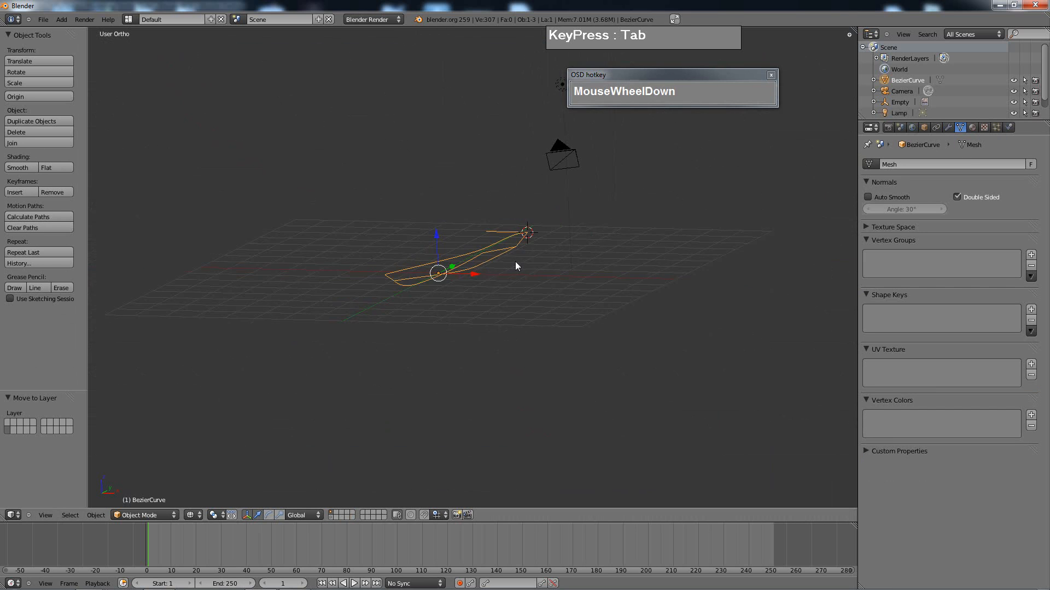
{"action": "scroll", "coordinate": [561, 241], "scroll_direction": "up", "scroll_amount": 2}
{"action": "middle_click_drag", "start_coordinate": [561, 241], "coordinate": [586, 251]}
- Deselect everything and reset the 3D cursor to the scene origin
{"action": "key", "text": "a"}
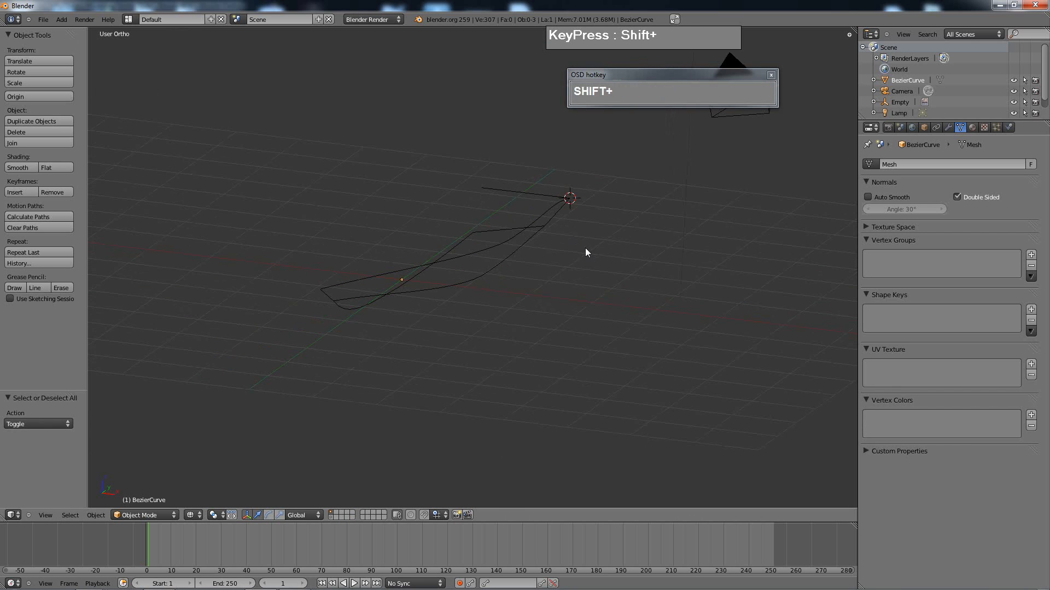
{"action": "key", "text": "shift+c"}
{"action": "scroll", "coordinate": [432, 334], "scroll_direction": "up", "scroll_amount": 2}
{"action": "middle_click_drag", "start_coordinate": [432, 329], "coordinate": [691, 232], "text": "shift"}
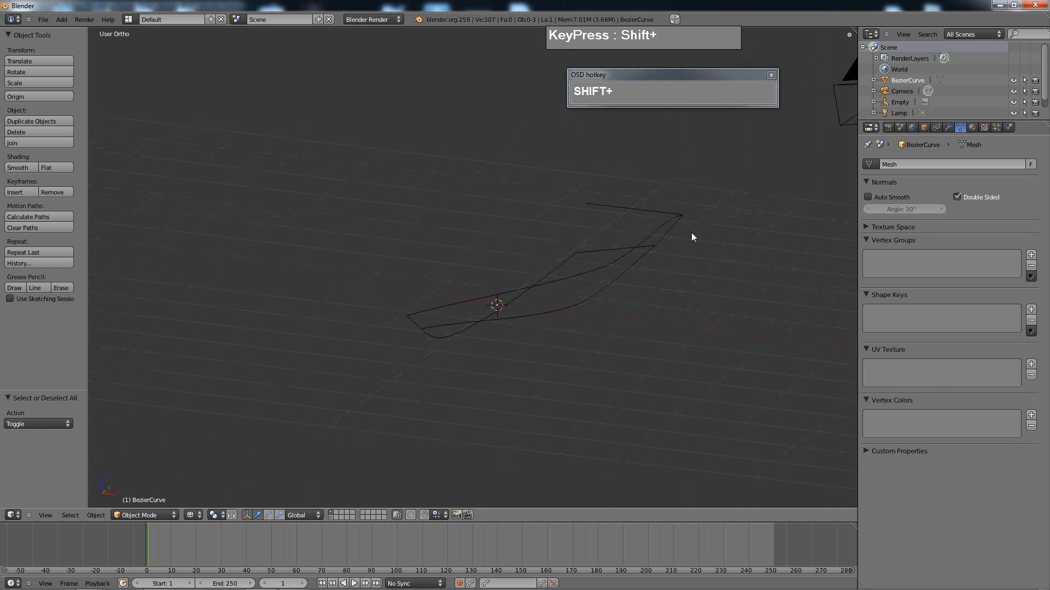
{"action": "scroll", "coordinate": [656, 257], "scroll_direction": "up", "scroll_amount": 3}
{"action": "middle_click_drag", "start_coordinate": [621, 284], "coordinate": [465, 303], "text": "shift"}
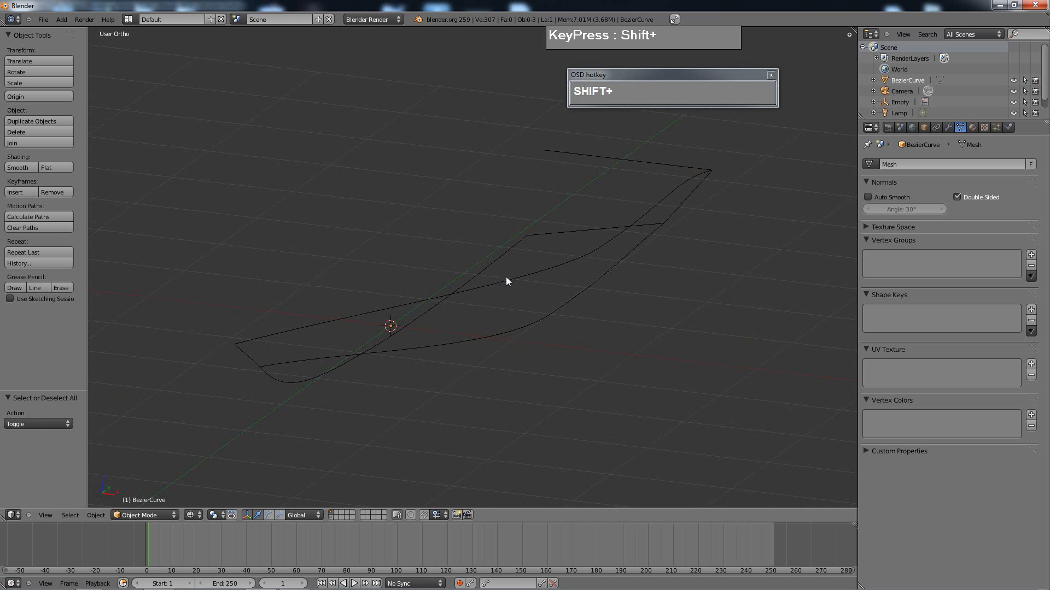
- Add a plane mesh at the scene origin and return the viewport to solid shading
{"action": "key", "text": "shift+a"}
{"action": "mouse_move", "coordinate": [498, 263]}
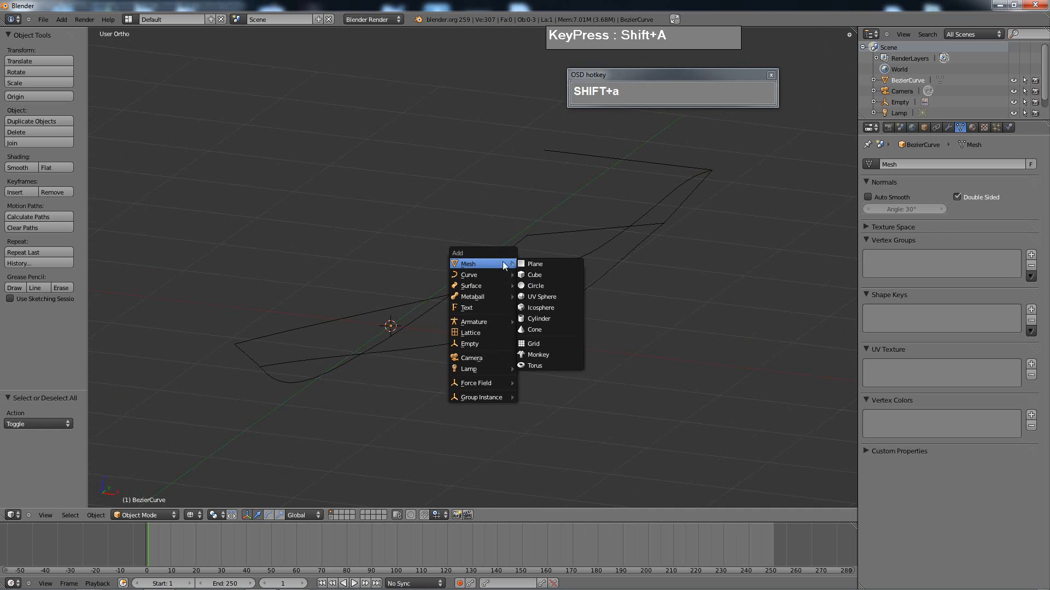
{"action": "left_click", "coordinate": [540, 265]}
{"action": "middle_click_drag", "start_coordinate": [540, 265], "coordinate": [507, 283]}
{"action": "mouse_move", "coordinate": [496, 316]}
{"action": "middle_mouse_down"}
{"action": "mouse_move", "coordinate": [508, 300]}
{"action": "mouse_move", "coordinate": [602, 287]}
{"action": "mouse_move", "coordinate": [468, 296]}
{"action": "mouse_move", "coordinate": [518, 282]}
{"action": "mouse_move", "coordinate": [546, 308]}
{"action": "mouse_move", "coordinate": [592, 293]}
{"action": "middle_mouse_up"}
{"action": "key", "text": "z"}
{"action": "scroll", "coordinate": [473, 319], "scroll_direction": "up", "scroll_amount": 2}
{"action": "middle_click_drag", "start_coordinate": [472, 316], "coordinate": [468, 327]}
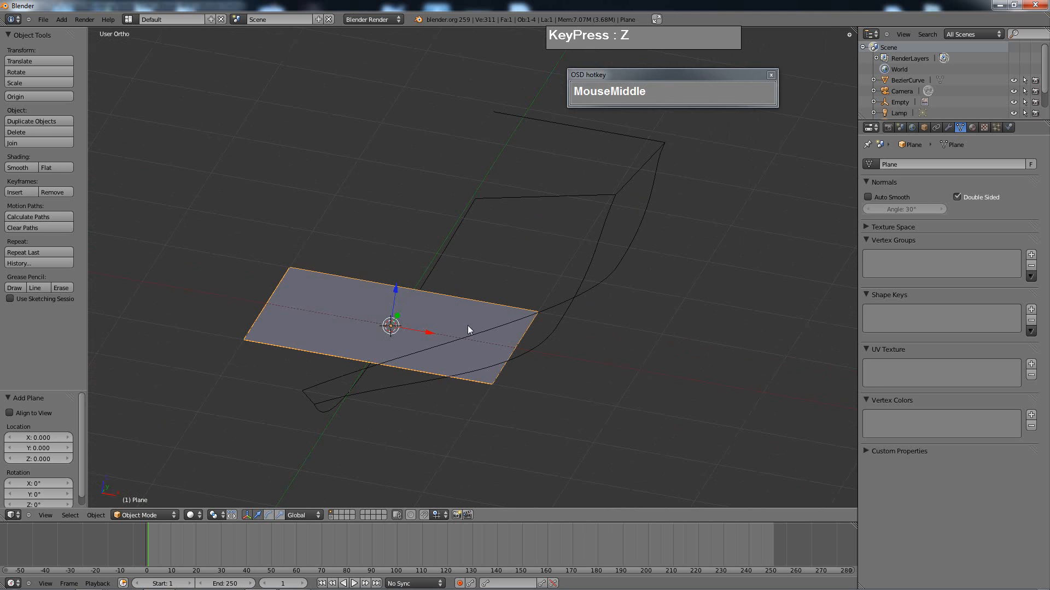
- Cut one centred edge loop through the plane along the Y axis in Edit Mode
{"action": "key", "text": "Tab"}
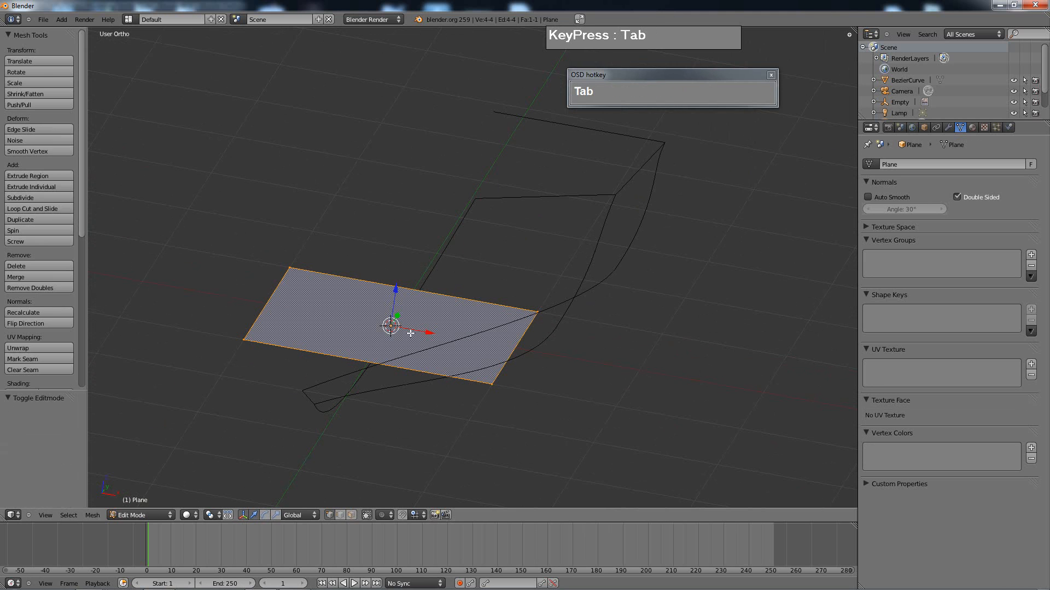
{"action": "key", "text": "ctrl+r"}
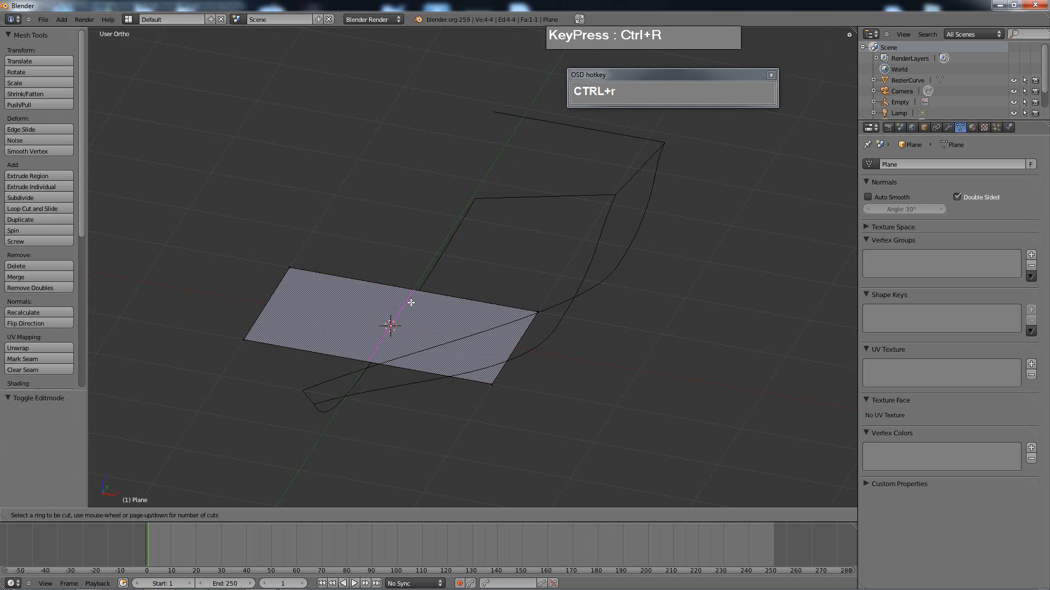
{"action": "left_click", "coordinate": [411, 302]}
{"action": "right_click", "coordinate": [411, 304]}
- Switch to face selection and delete the plane's face on the negative X side
{"action": "middle_click_drag", "start_coordinate": [415, 312], "coordinate": [382, 339]}
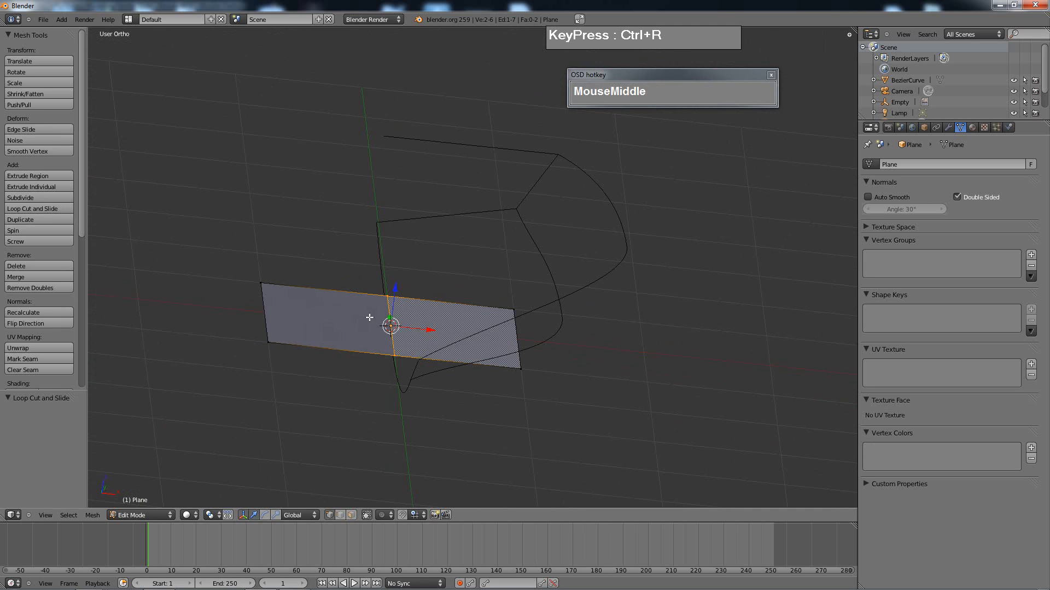
{"action": "key", "text": "ctrl+Tab"}
{"action": "left_click", "coordinate": [354, 339]}
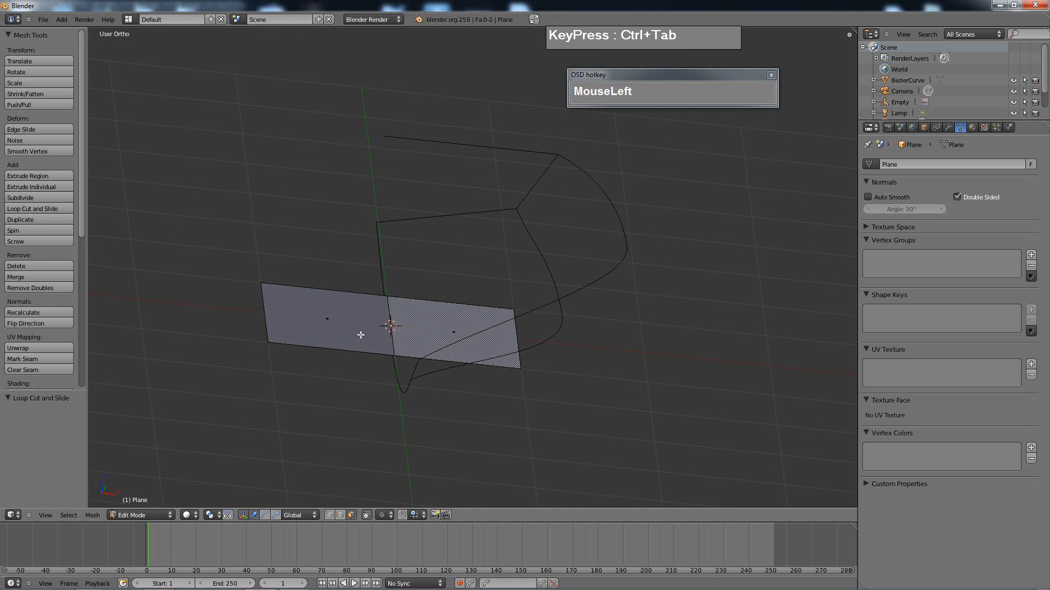
{"action": "right_click", "coordinate": [343, 321]}
{"action": "key", "text": "x"}
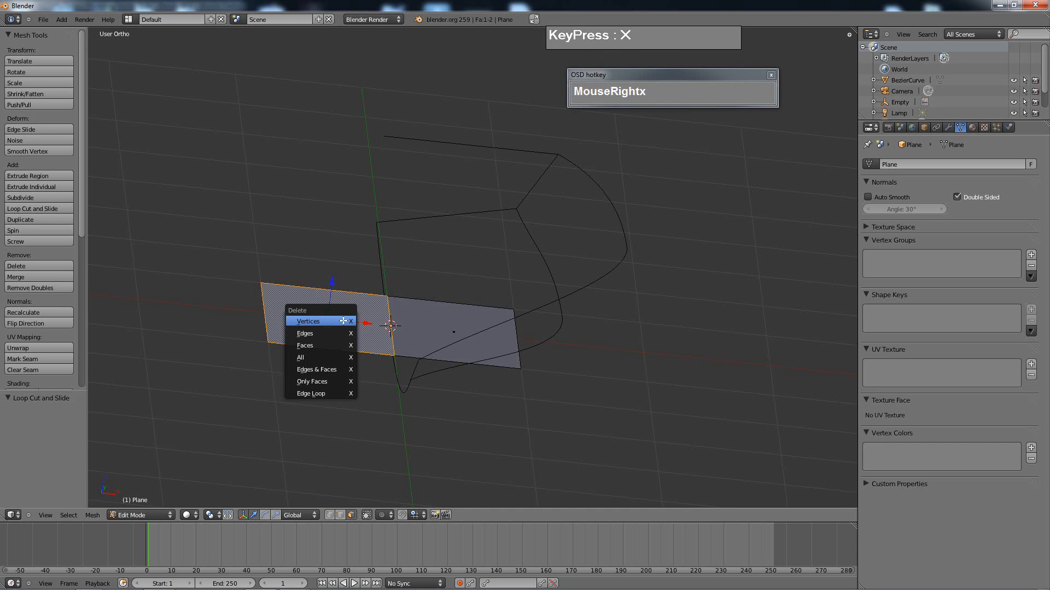
{"action": "left_click", "coordinate": [317, 343]}
- Add a Mirror modifier to the remaining half of the plane, mirroring across the X axis
{"action": "middle_click_drag", "start_coordinate": [317, 343], "coordinate": [431, 317]}
{"action": "scroll", "coordinate": [415, 344], "scroll_direction": "down", "scroll_amount": 2}
{"action": "left_click", "coordinate": [948, 126]}
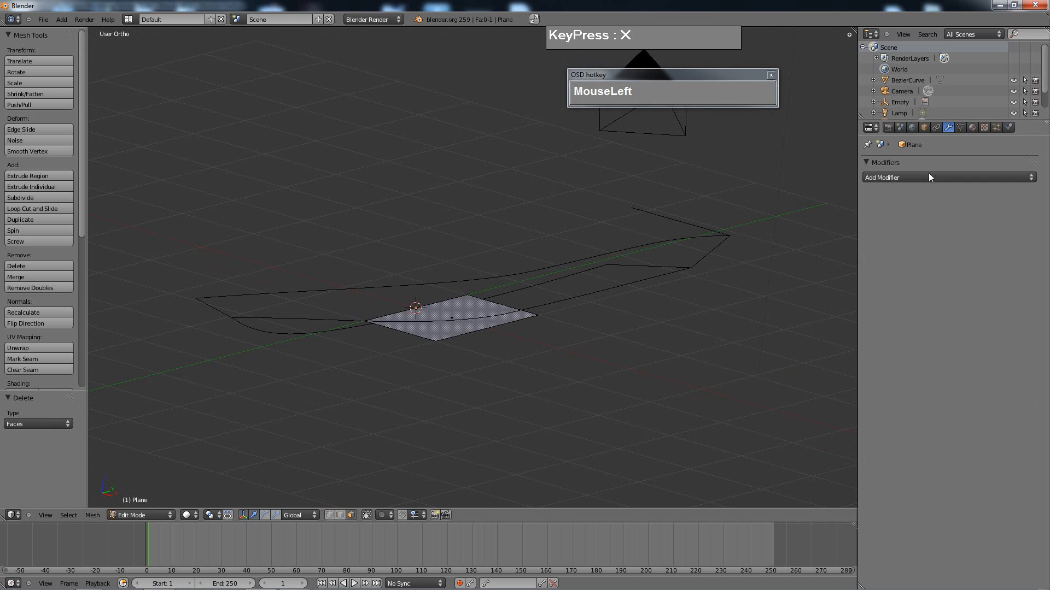
{"action": "left_click", "coordinate": [927, 175]}
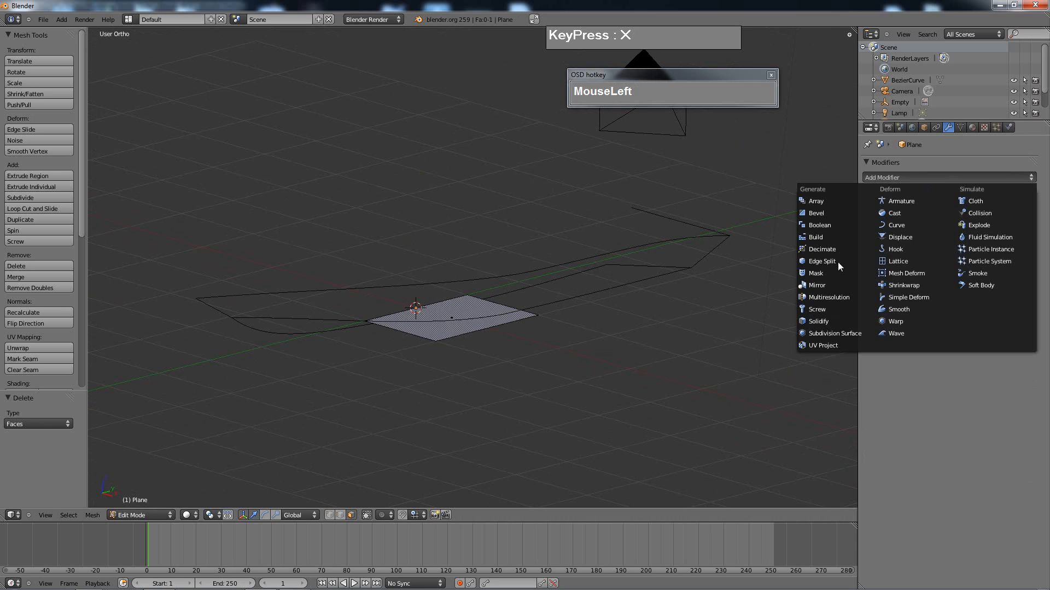
{"action": "left_click", "coordinate": [820, 286]}
{"action": "middle_click_drag", "start_coordinate": [727, 281], "coordinate": [514, 273]}
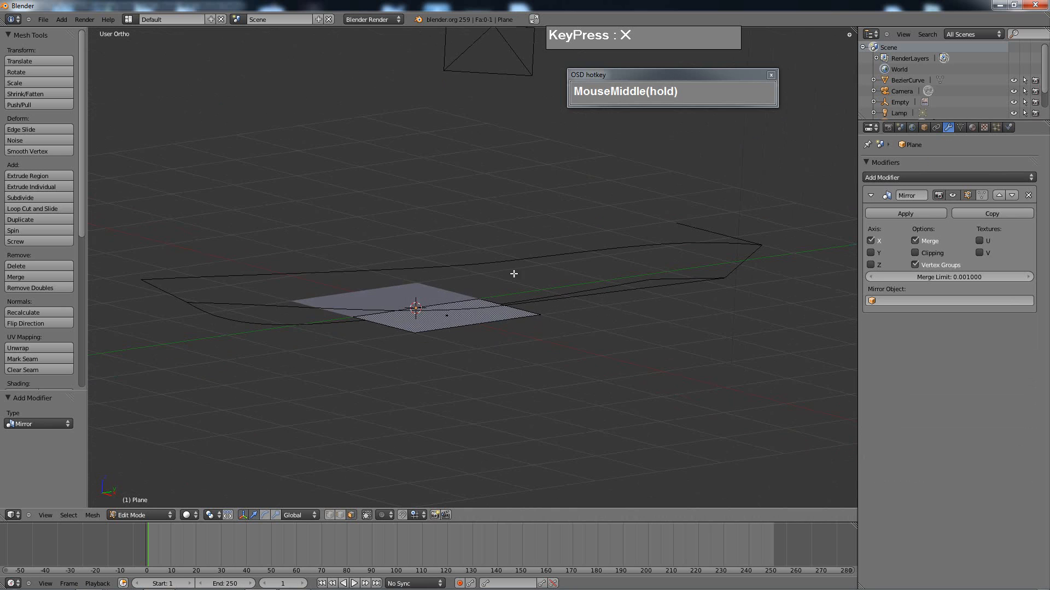
{"action": "middle_click_drag", "start_coordinate": [529, 311], "coordinate": [437, 345]}
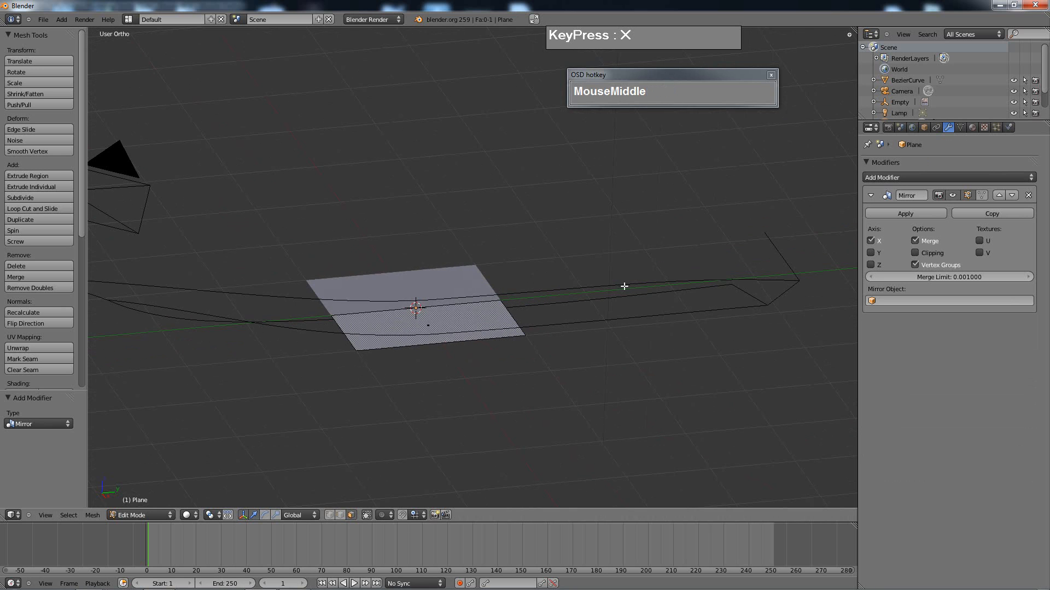
- Switch the plane's mesh editing to vertex selection and enable snapping to vertices
{"action": "scroll", "coordinate": [623, 295], "scroll_direction": "down", "scroll_amount": 2}
{"action": "middle_click_drag", "start_coordinate": [621, 297], "coordinate": [439, 309]}
{"action": "middle_click_drag", "start_coordinate": [510, 298], "coordinate": [450, 381]}
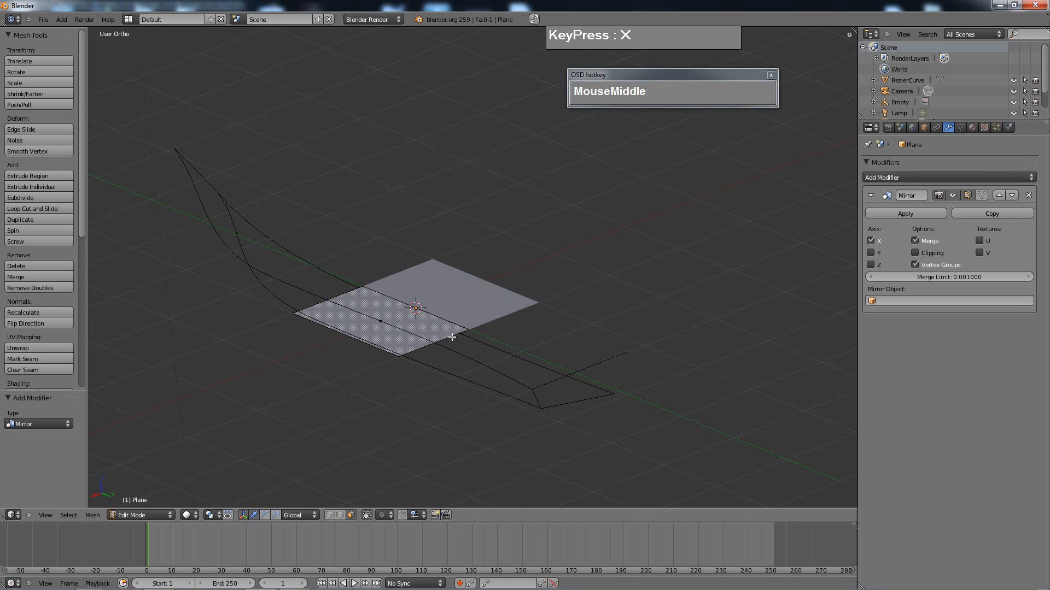
{"action": "middle_click_drag", "start_coordinate": [452, 337], "coordinate": [555, 335]}
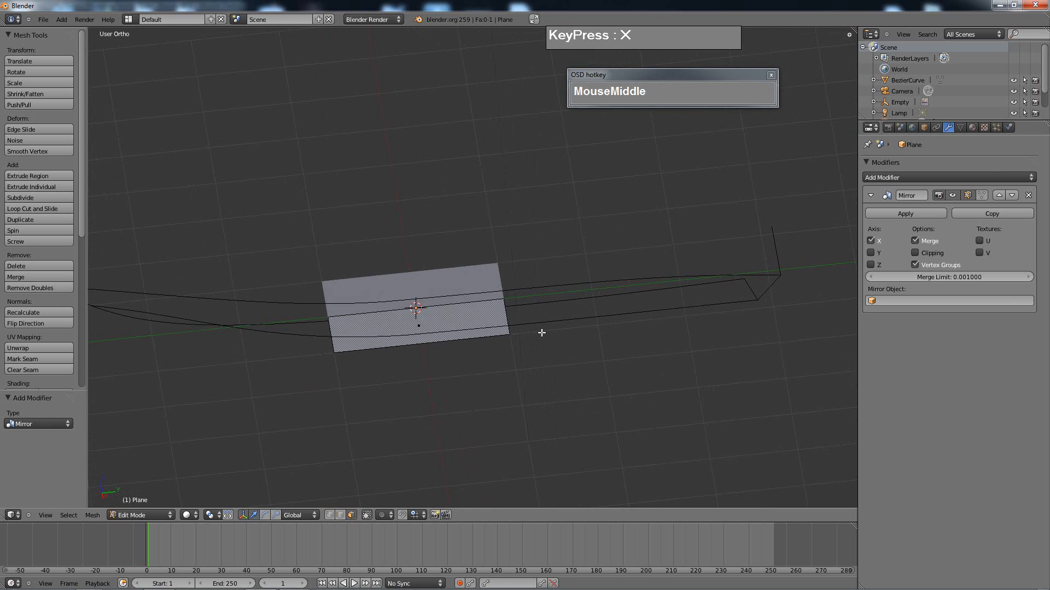
{"action": "key", "text": "Tab"}
{"action": "key", "text": "ctrl+Tab"}
{"action": "key", "text": "Tab"}
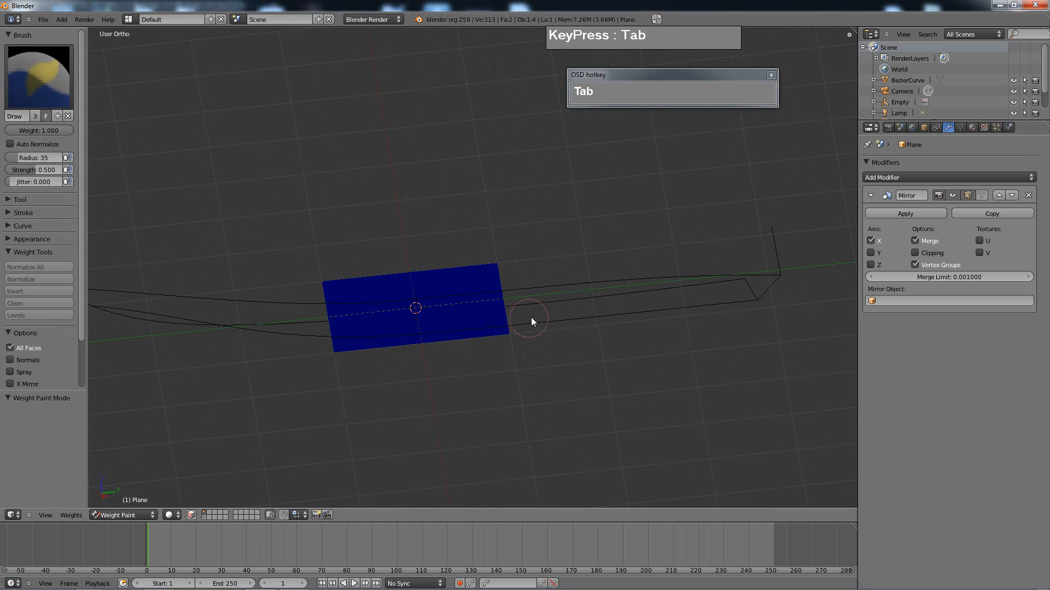
{"action": "key", "text": "ctrl+Tab"}
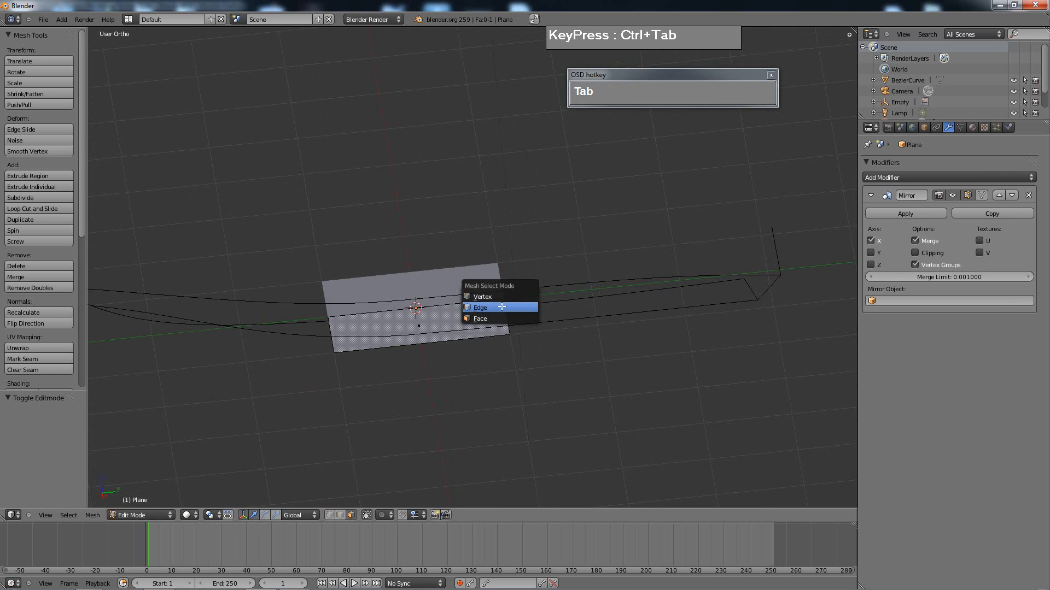
{"action": "left_click", "coordinate": [514, 296]}
{"action": "right_click", "coordinate": [508, 299]}
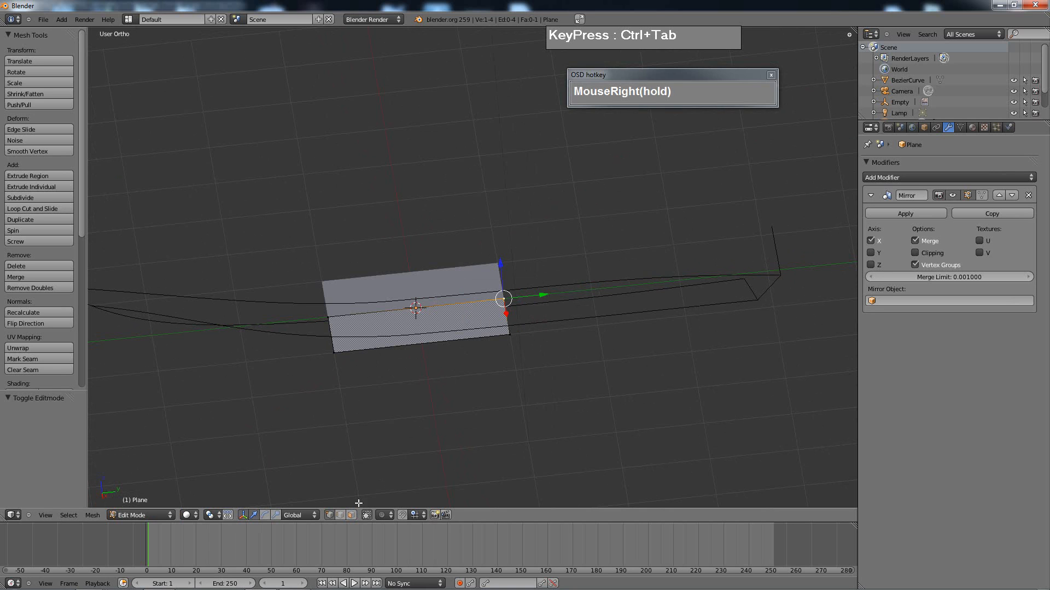
{"action": "left_click", "coordinate": [403, 515]}
{"action": "left_click", "coordinate": [414, 515]}
{"action": "left_click_drag", "start_coordinate": [416, 513], "coordinate": [420, 490]}
- Snap the centre and outer vertices of the plane's positive-Y end onto the hull guide's keel end and chine corner at the transom
{"action": "middle_click_drag", "start_coordinate": [566, 299], "coordinate": [506, 321]}
{"action": "key", "text": "g"}
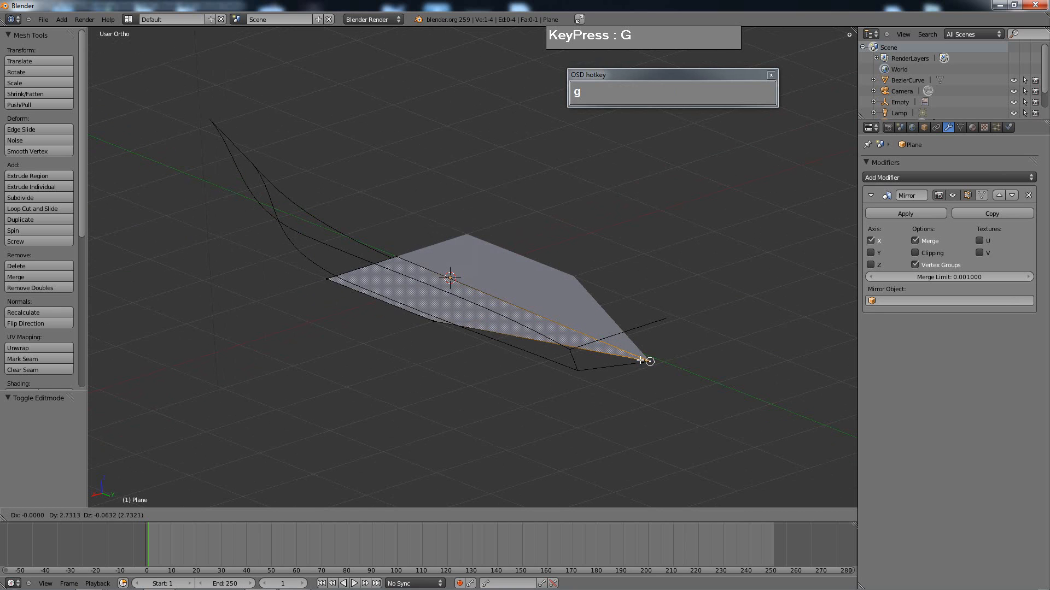
{"action": "left_click", "coordinate": [629, 377]}
{"action": "right_click", "coordinate": [438, 323]}
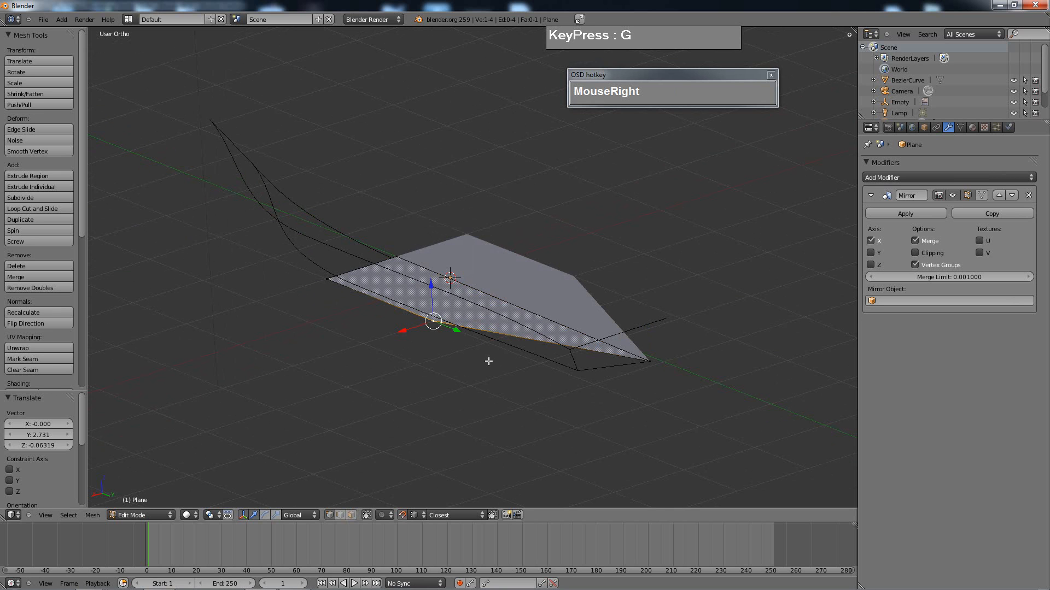
{"action": "key", "text": "g"}
{"action": "left_click", "coordinate": [577, 376]}
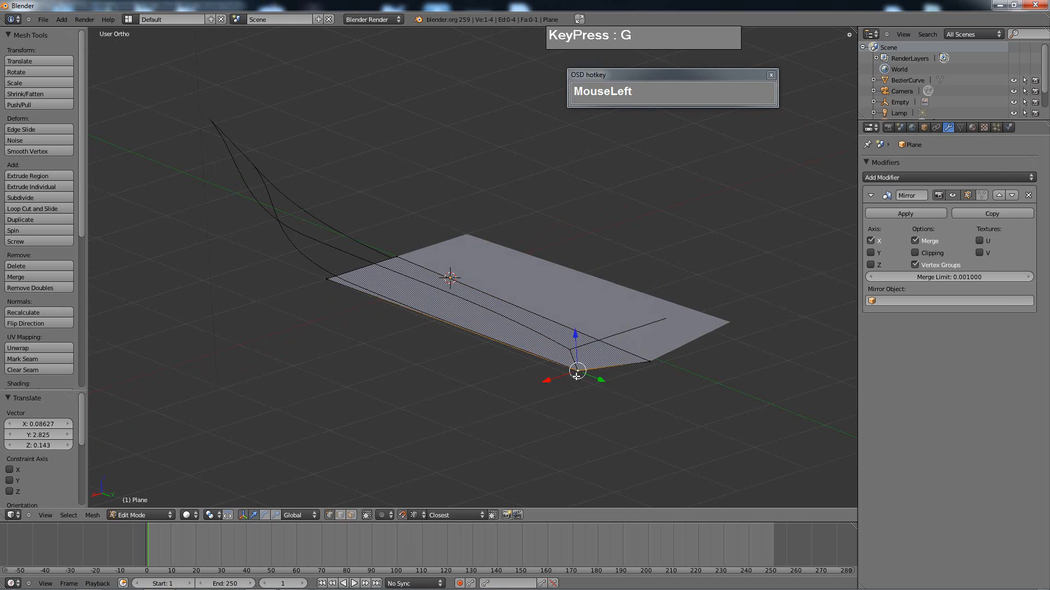
- Snap the centre vertex at the plane's opposite end onto the keel curve just ahead of the transom
{"action": "scroll", "coordinate": [454, 353], "scroll_direction": "down", "scroll_amount": 3}
{"action": "middle_click_drag", "start_coordinate": [453, 353], "coordinate": [530, 359]}
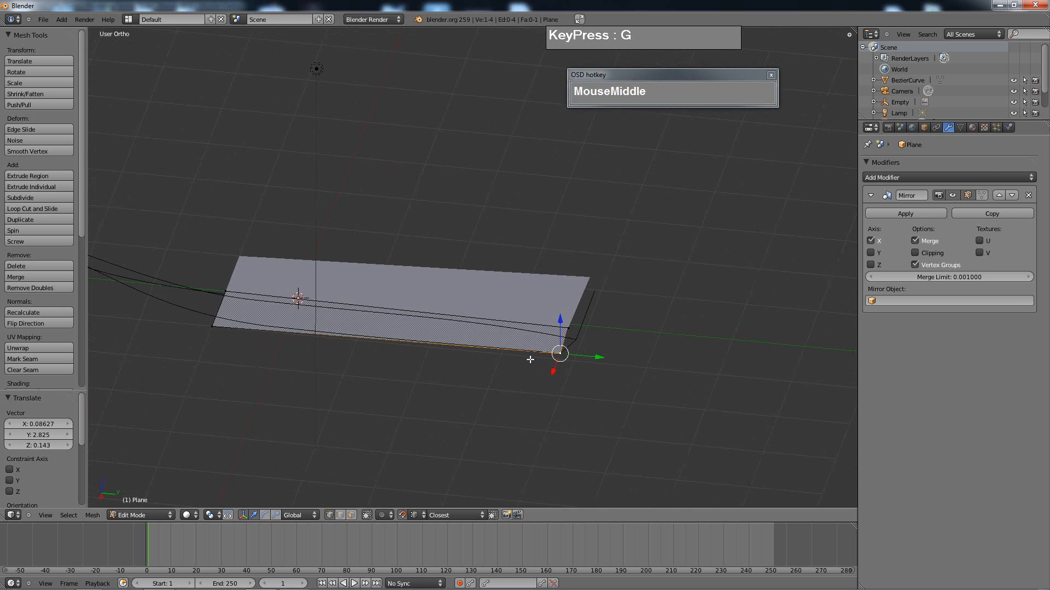
{"action": "right_click", "coordinate": [224, 291]}
{"action": "key", "text": "g"}
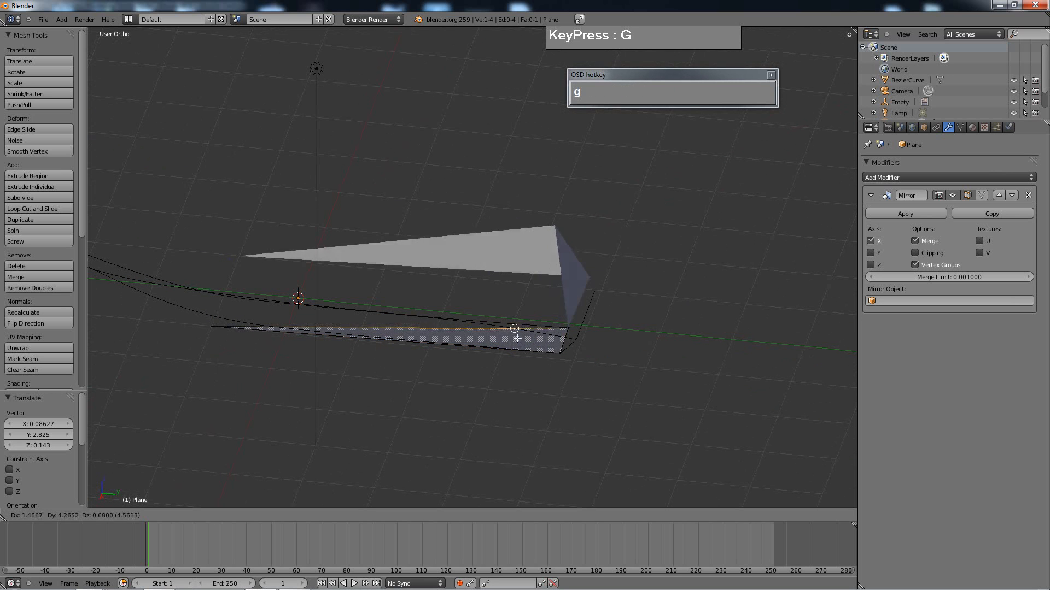
{"action": "left_click", "coordinate": [403, 310]}
{"action": "middle_click_drag", "start_coordinate": [403, 311], "coordinate": [405, 353]}
{"action": "key", "text": "g"}
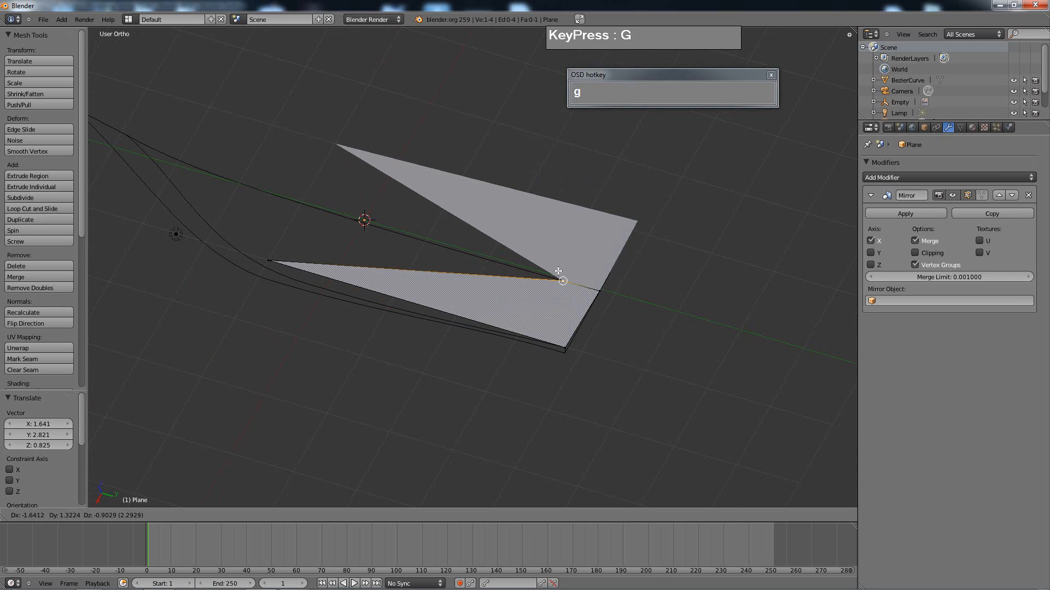
{"action": "left_click", "coordinate": [557, 272]}
- Snap the remaining outer vertex onto the chine curve, just ahead of the transom
{"action": "right_click", "coordinate": [293, 274]}
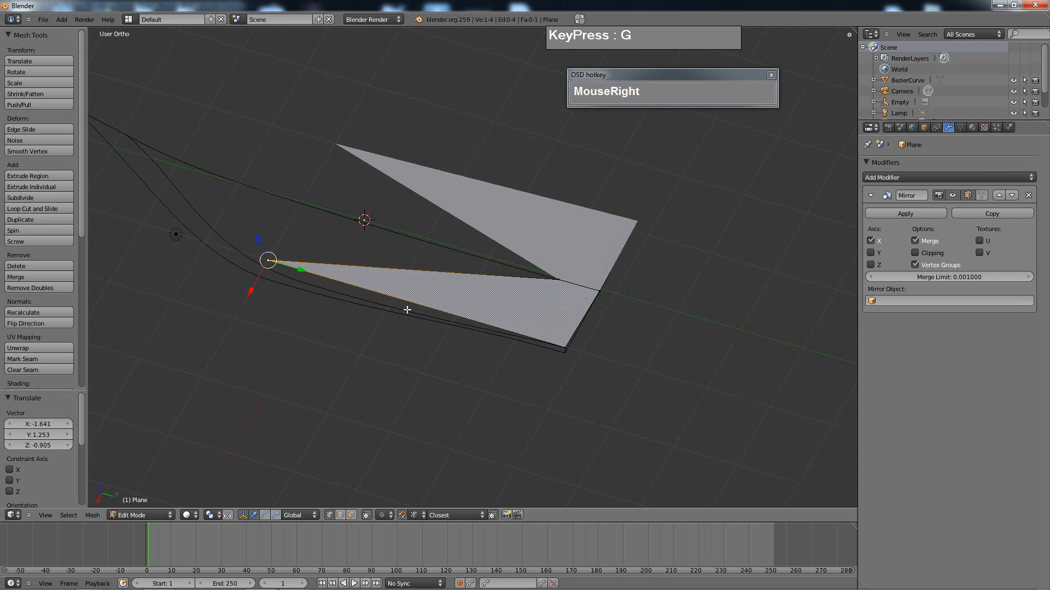
{"action": "middle_click_drag", "start_coordinate": [407, 310], "coordinate": [466, 244]}
{"action": "key", "text": "g"}
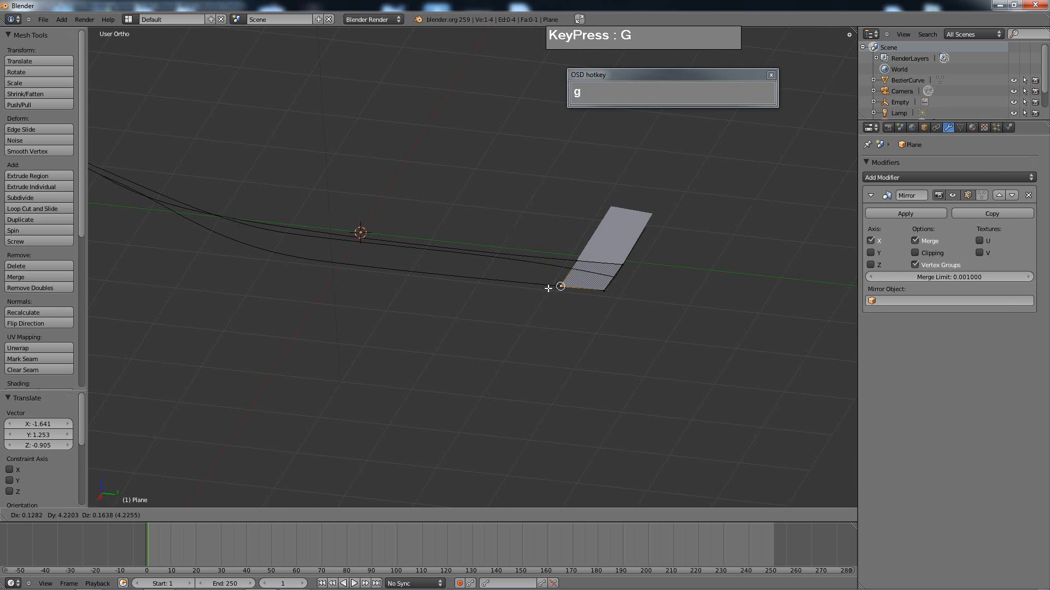
{"action": "left_click", "coordinate": [548, 286]}
- Select the bottom panel's outer edge along the chine in edge mode and extrude it about 0.46 units up toward the gunwale
{"action": "middle_click_drag", "start_coordinate": [549, 286], "coordinate": [590, 190]}
{"action": "scroll", "coordinate": [582, 261], "scroll_direction": "up", "scroll_amount": 3}
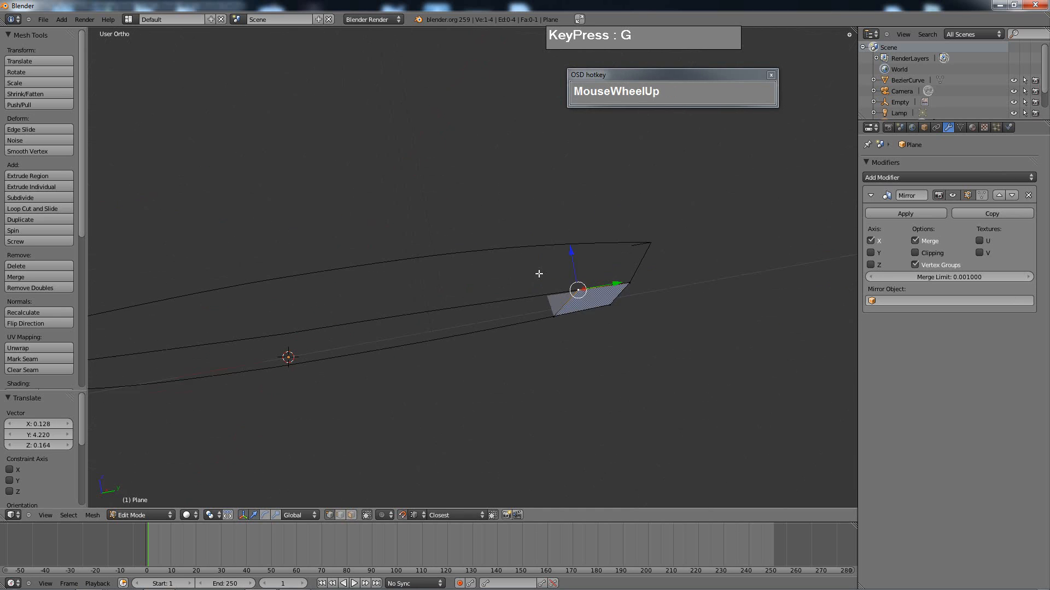
{"action": "middle_click_drag", "start_coordinate": [582, 261], "coordinate": [547, 276], "text": "shift"}
{"action": "key", "text": "ctrl+Tab"}
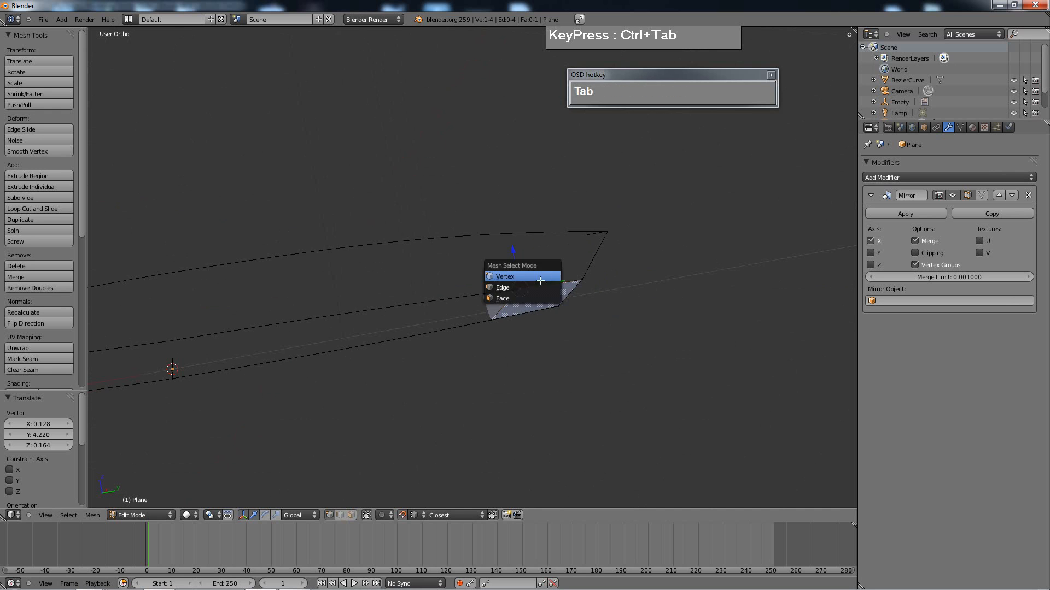
{"action": "left_click", "coordinate": [544, 290]}
{"action": "right_click", "coordinate": [550, 284]}
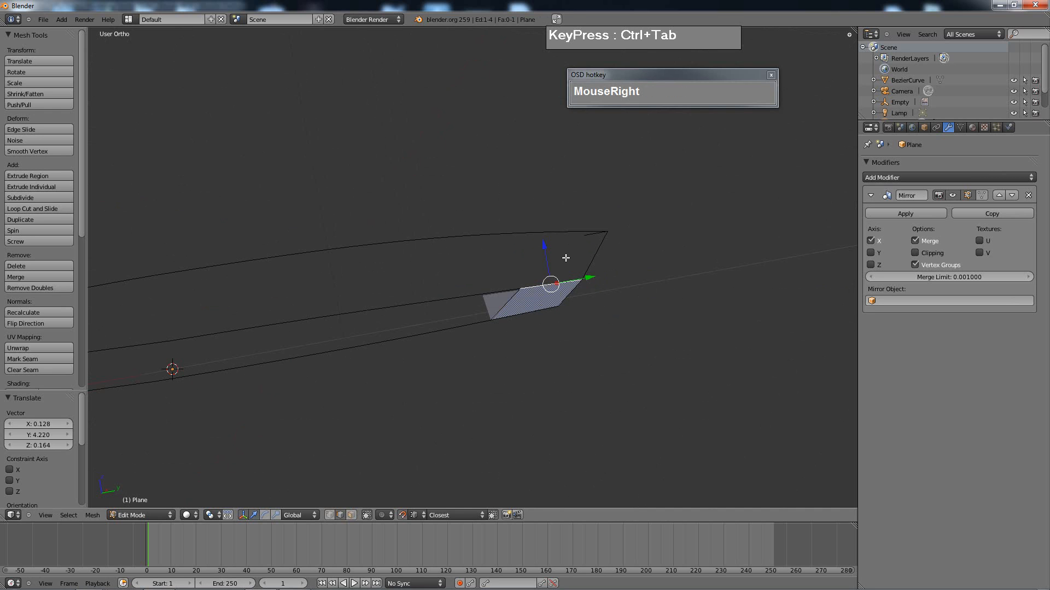
{"action": "key", "text": "e"}
{"action": "left_click", "coordinate": [572, 240]}
{"action": "scroll", "coordinate": [569, 233], "scroll_direction": "up", "scroll_amount": 4}
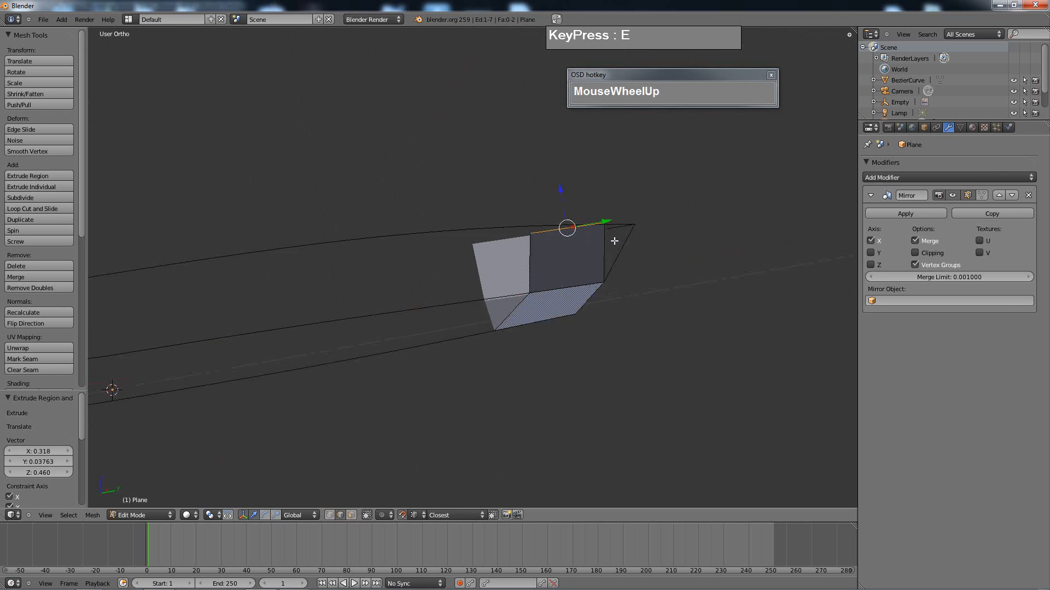
- Switch to vertex selection and snap the side panel's upper aft vertex onto the gunwale corner at the transom
{"action": "key", "text": "ctrl+Tab"}
{"action": "left_click", "coordinate": [634, 223]}
{"action": "middle_click_drag", "start_coordinate": [662, 225], "coordinate": [548, 230], "text": "shift"}
{"action": "right_click", "coordinate": [571, 216]}
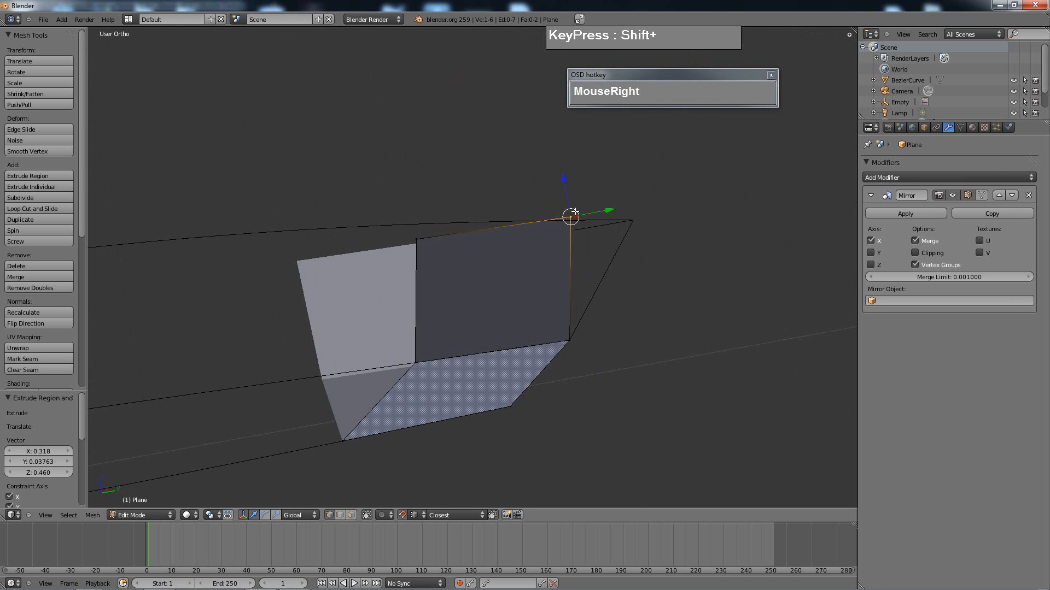
{"action": "left_click", "coordinate": [630, 219]}
- Snap the side panel's upper forward vertex onto the gunwale curve
{"action": "right_click", "coordinate": [417, 239]}
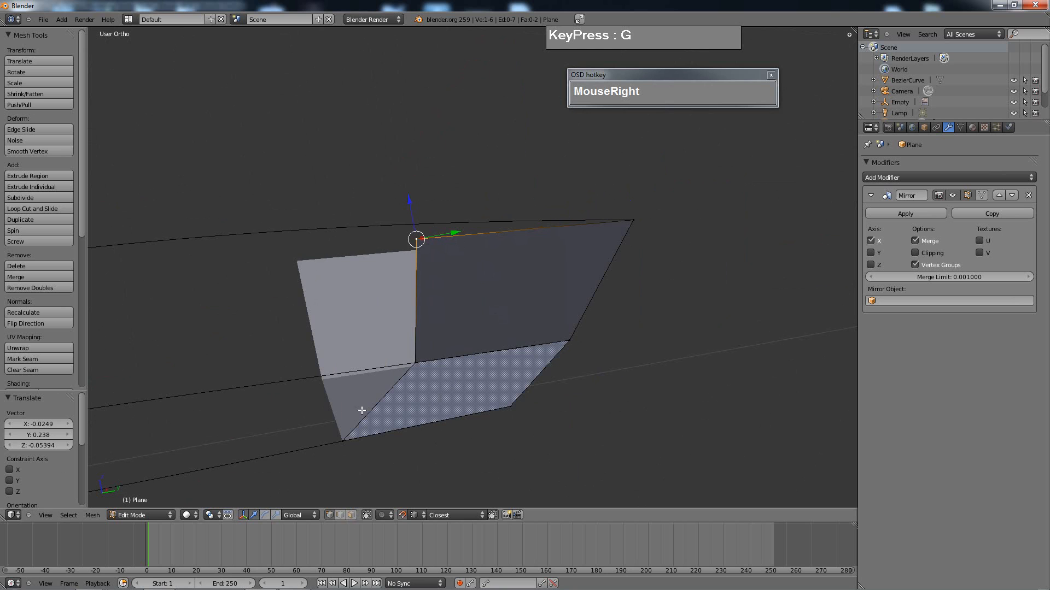
{"action": "key", "text": "ctrl"}
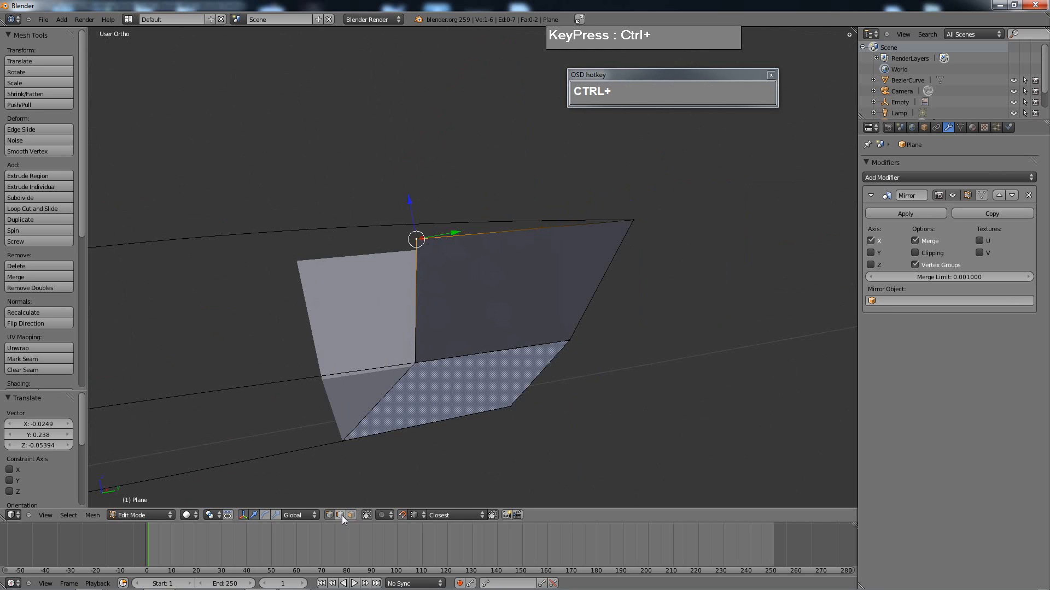
{"action": "key", "text": "shift"}
{"action": "right_click", "coordinate": [416, 246], "text": "shift"}
{"action": "right_click", "coordinate": [414, 244], "text": "shift"}
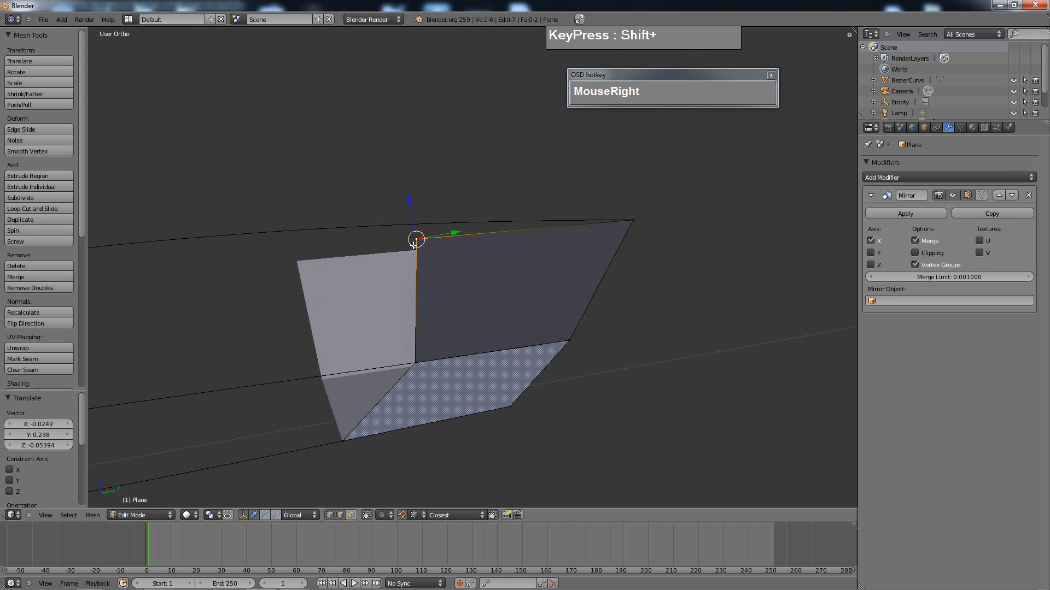
{"action": "key", "text": "g"}
{"action": "left_click", "coordinate": [407, 229]}
{"action": "scroll", "coordinate": [410, 241], "scroll_direction": "down", "scroll_amount": 2}
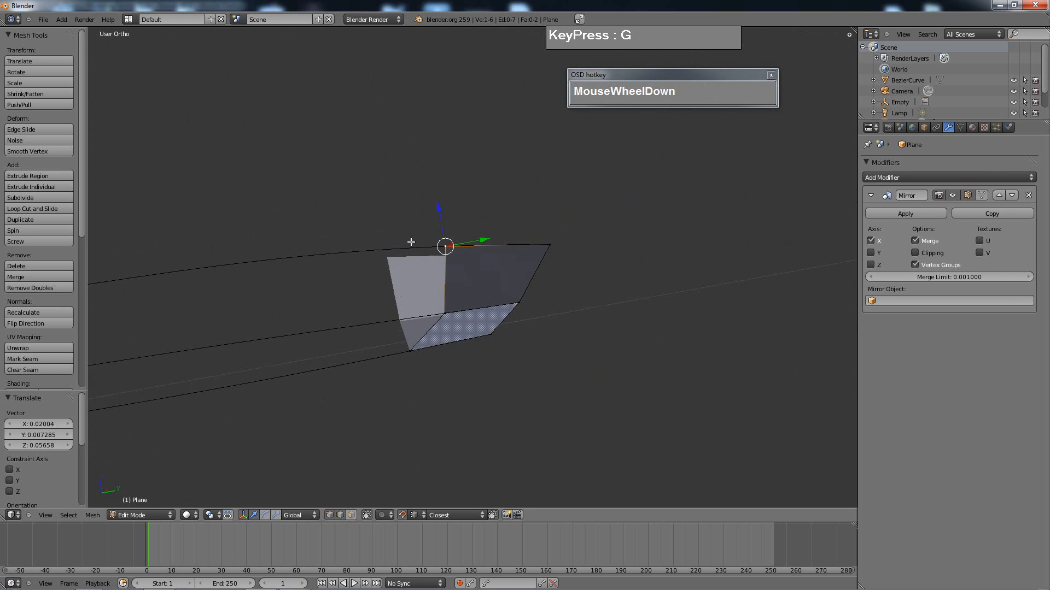
- Extrude the bottom panel's transom edge in edge mode and raise the new edge about 0.47 units along Z
{"action": "middle_click_drag", "start_coordinate": [410, 241], "coordinate": [434, 327]}
{"action": "middle_click_drag", "start_coordinate": [489, 296], "coordinate": [365, 287]}
{"action": "key", "text": "ctrl+Tab"}
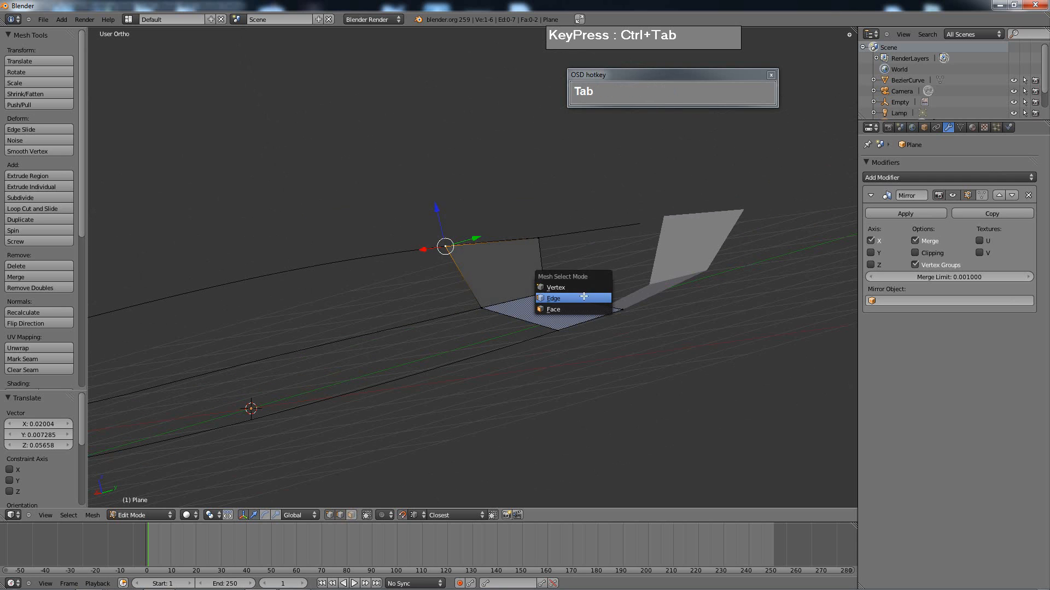
{"action": "left_click", "coordinate": [583, 302]}
{"action": "right_click", "coordinate": [583, 300]}
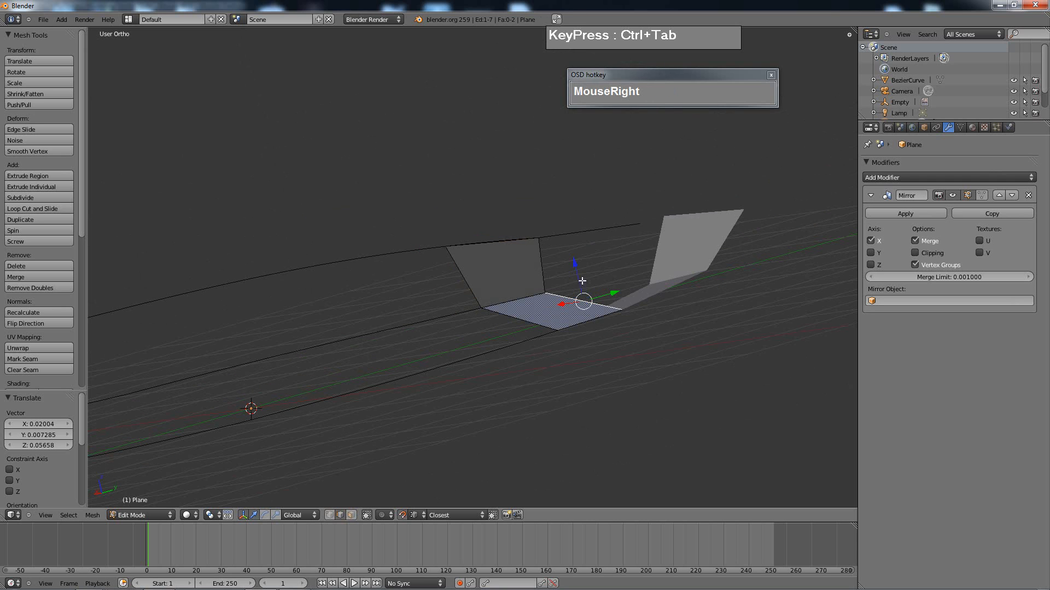
{"action": "key", "text": "e"}
{"action": "right_click", "coordinate": [584, 232]}
{"action": "left_click", "coordinate": [573, 265]}
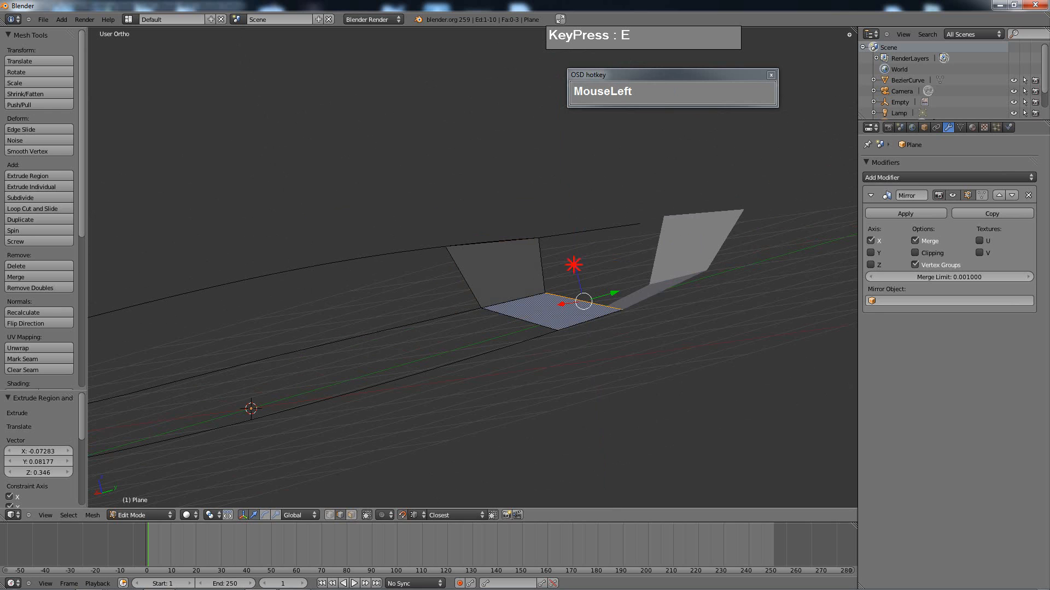
{"action": "left_click_drag", "start_coordinate": [573, 265], "coordinate": [570, 209]}
{"action": "middle_click", "coordinate": [571, 209]}
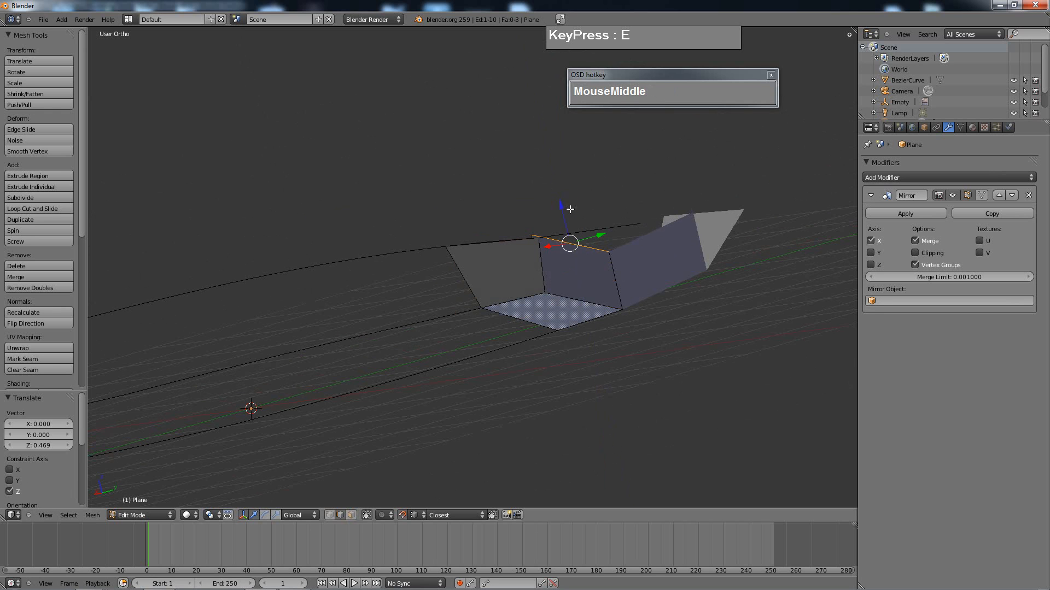
- Snap the transom panel's two upper vertices onto the guide's top centre point and gunwale corner
{"action": "middle_click_drag", "start_coordinate": [570, 208], "coordinate": [572, 250]}
{"action": "key", "text": "ctrl+Tab"}
{"action": "left_click", "coordinate": [539, 244]}
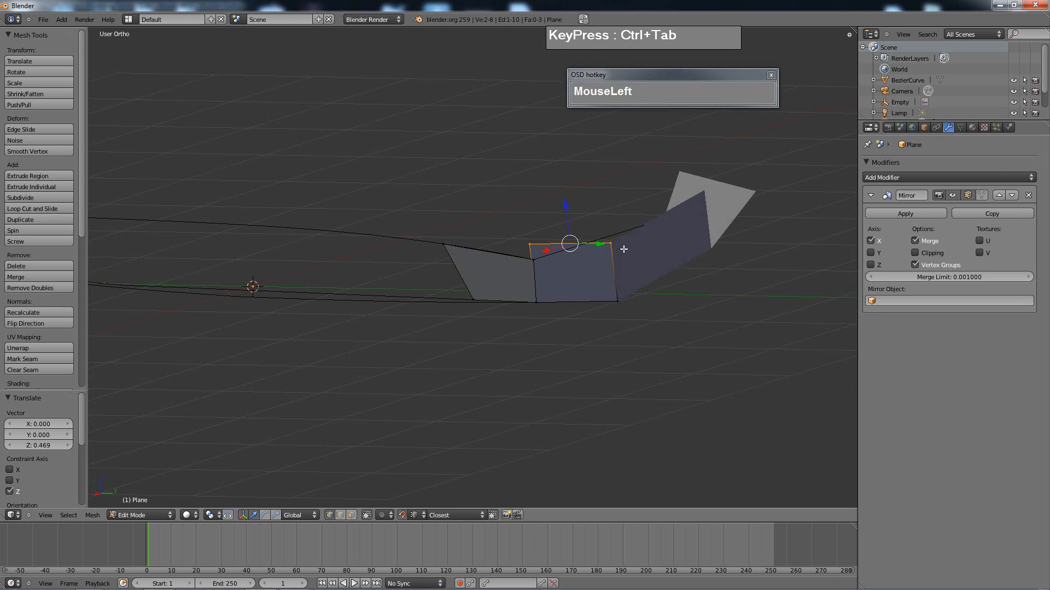
{"action": "right_click", "coordinate": [611, 245]}
{"action": "key", "text": "g"}
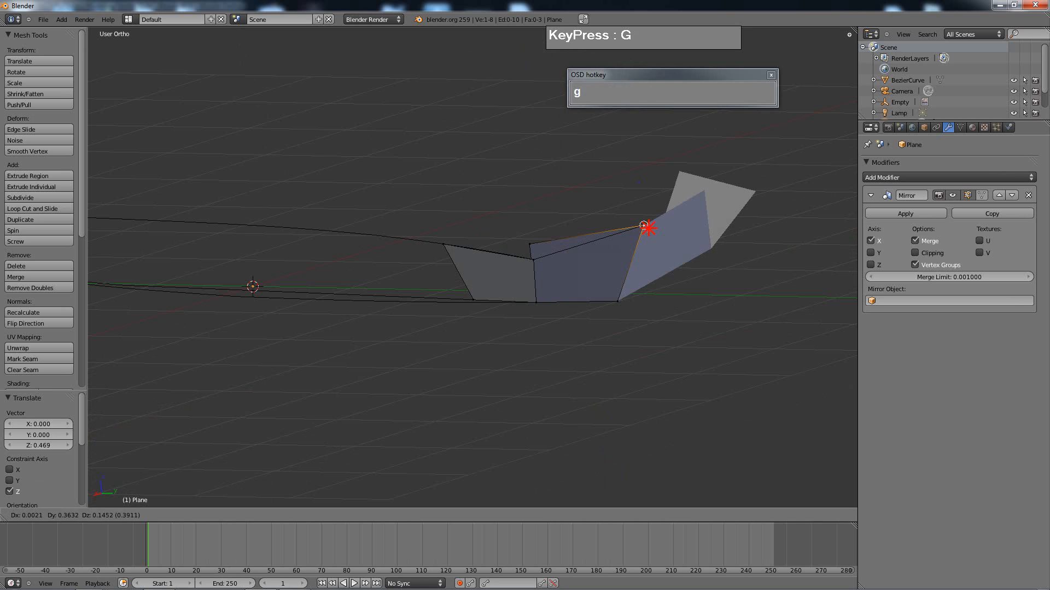
{"action": "left_click", "coordinate": [645, 226]}
{"action": "right_click", "coordinate": [529, 243]}
{"action": "key", "text": "g"}
{"action": "left_click", "coordinate": [535, 258]}
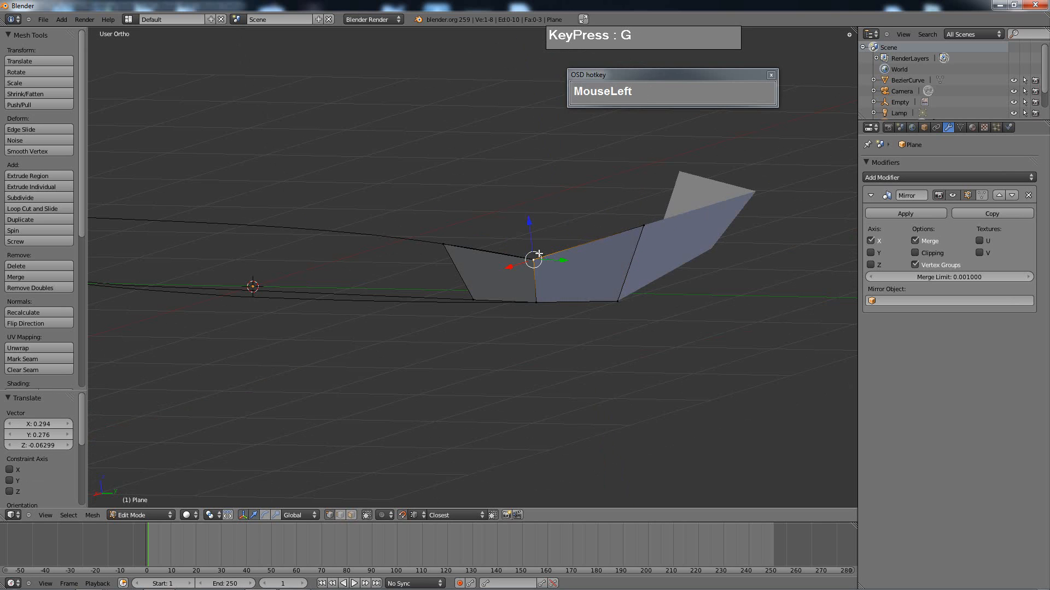
- Extrude the forward edges of the bottom and side panels and move them about 3.18 units toward the bow along Y
{"action": "scroll", "coordinate": [489, 317], "scroll_direction": "down", "scroll_amount": 2}
{"action": "middle_click_drag", "start_coordinate": [472, 338], "coordinate": [417, 339]}
{"action": "scroll", "coordinate": [490, 300], "scroll_direction": "up", "scroll_amount": 3}
{"action": "key", "text": "ctrl+Tab"}
{"action": "left_click", "coordinate": [481, 281]}
{"action": "right_click", "coordinate": [468, 291]}
{"action": "right_click", "coordinate": [455, 307], "text": "shift"}
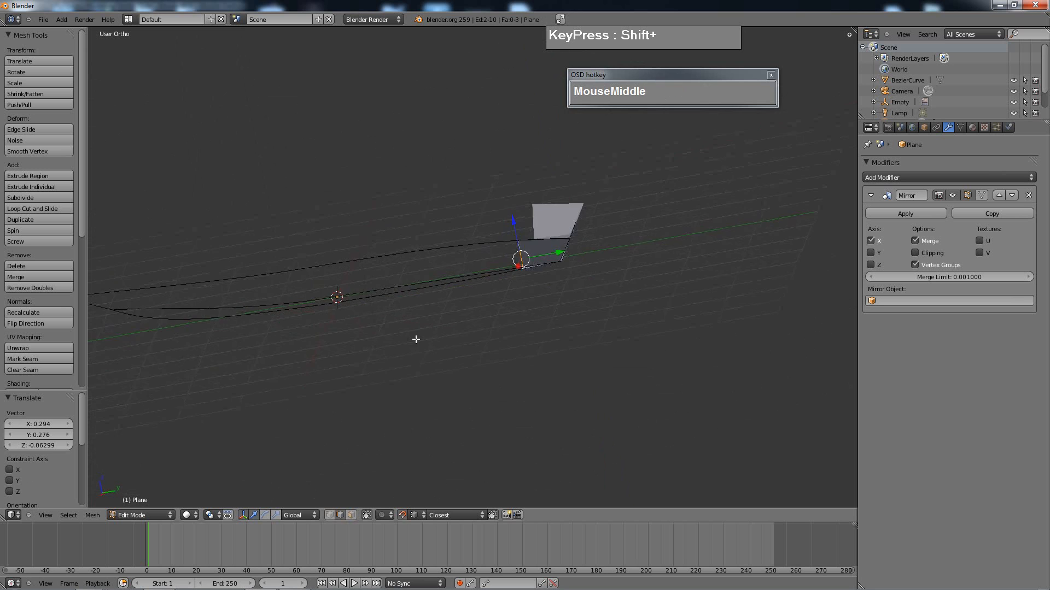
{"action": "scroll", "coordinate": [403, 262], "scroll_direction": "up", "scroll_amount": 2}
{"action": "middle_click_drag", "start_coordinate": [403, 262], "coordinate": [545, 263]}
{"action": "key", "text": "KP_3"}
{"action": "scroll", "coordinate": [547, 276], "scroll_direction": "down", "scroll_amount": 1}
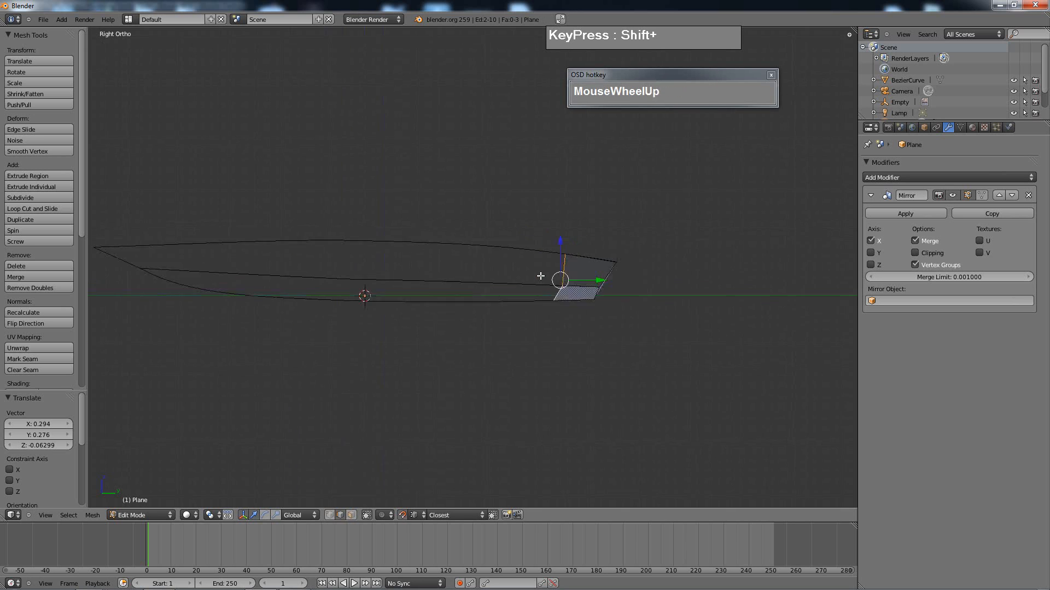
{"action": "scroll", "coordinate": [553, 276], "scroll_direction": "up", "scroll_amount": 1}
{"action": "key", "text": "e"}
{"action": "right_click", "coordinate": [614, 278]}
{"action": "left_click_drag", "start_coordinate": [614, 278], "coordinate": [348, 284]}
- In vertex mode, snap the three new forward vertices near midship onto the gunwale, chine and keel curves
{"action": "key", "text": "ctrl+Tab"}
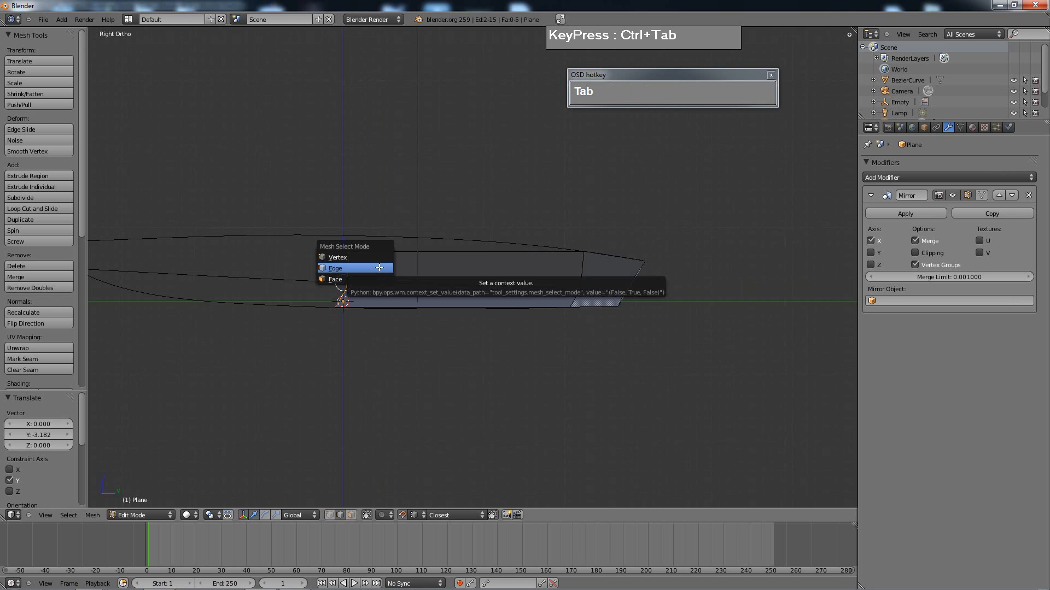
{"action": "left_click", "coordinate": [332, 517], "text": "ctrl"}
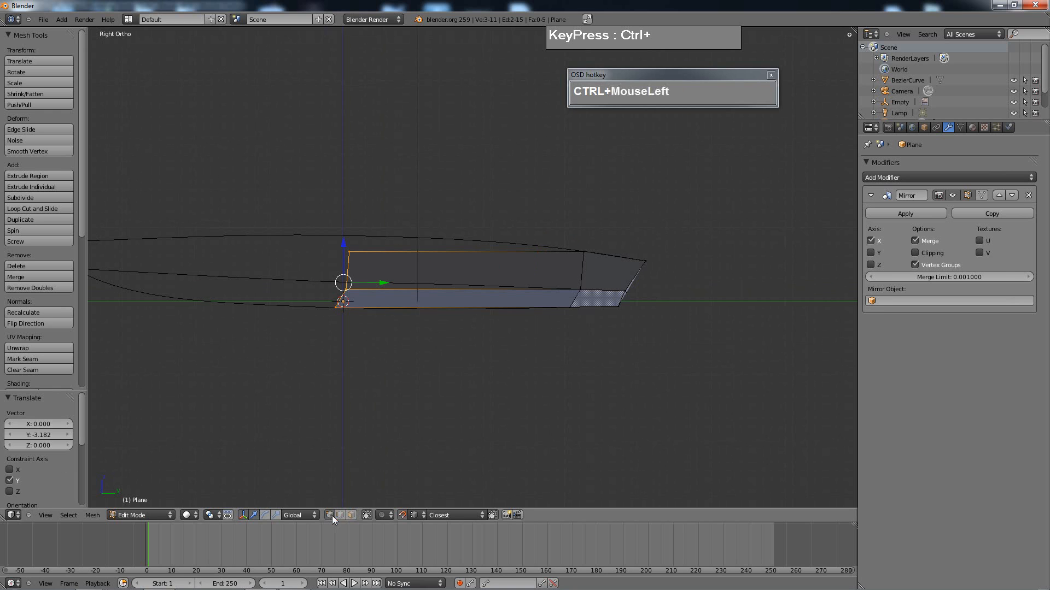
{"action": "right_click", "coordinate": [358, 250]}
{"action": "key", "text": "g"}
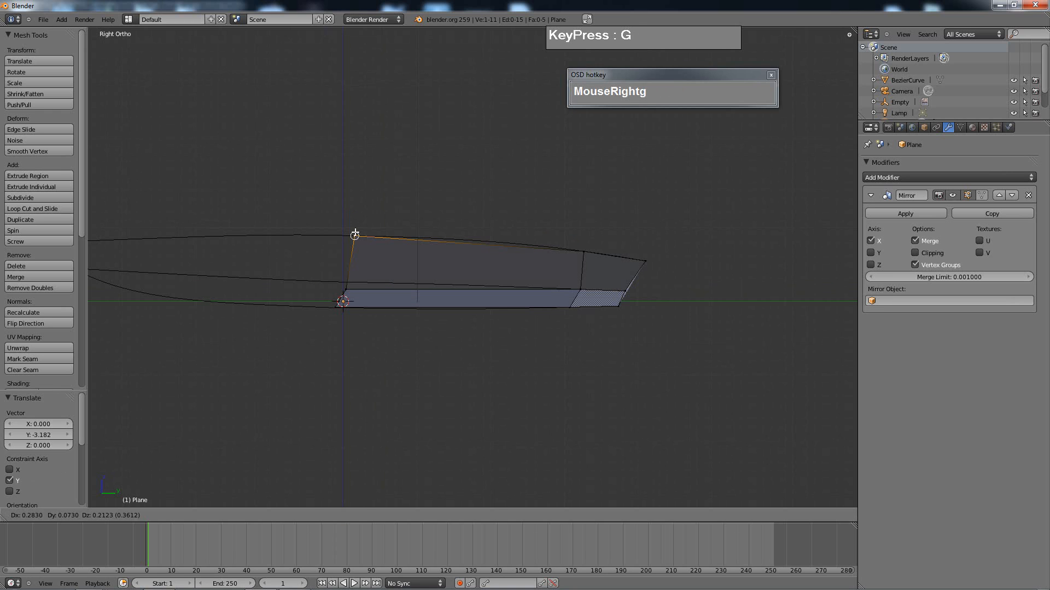
{"action": "left_click", "coordinate": [353, 235]}
{"action": "right_click", "coordinate": [347, 284]}
{"action": "key", "text": "g"}
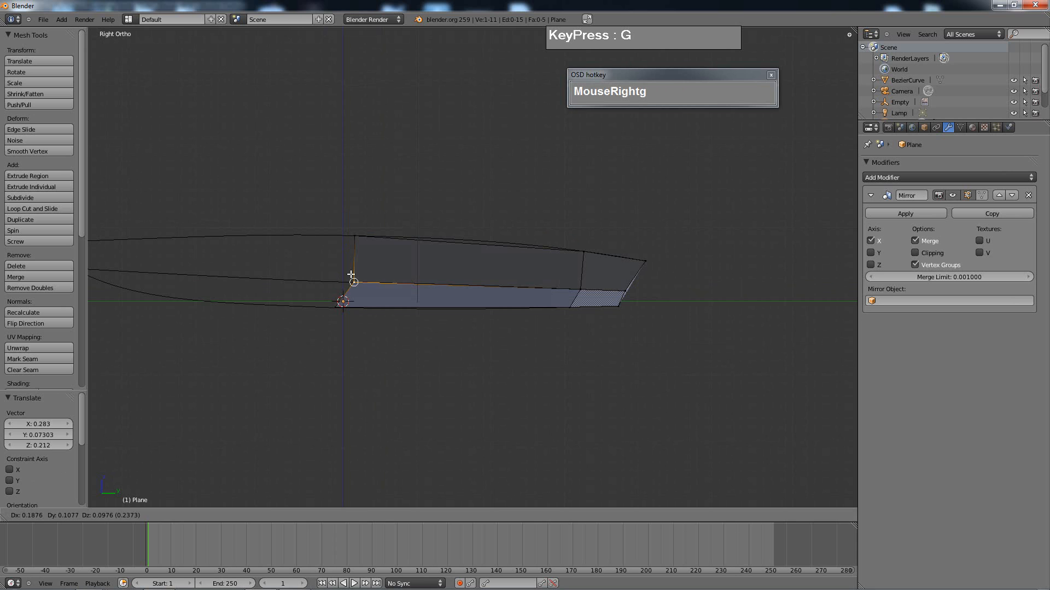
{"action": "left_click", "coordinate": [335, 310]}
{"action": "right_click", "coordinate": [335, 308]}
{"action": "key", "text": "g"}
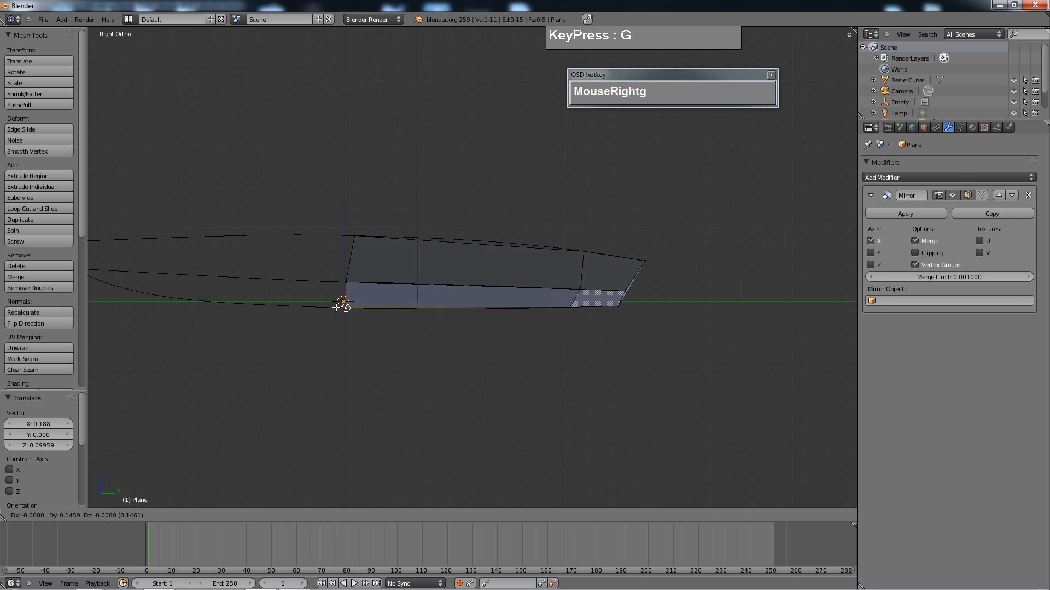
{"action": "left_click", "coordinate": [342, 302]}
- Extrude the midship edges of the side and bottom panels about 2.18 units toward the bow
{"action": "scroll", "coordinate": [342, 302], "scroll_direction": "down", "scroll_amount": 3}
{"action": "middle_click_drag", "start_coordinate": [399, 290], "coordinate": [481, 286], "text": "shift"}
{"action": "scroll", "coordinate": [480, 287], "scroll_direction": "up", "scroll_amount": 4}
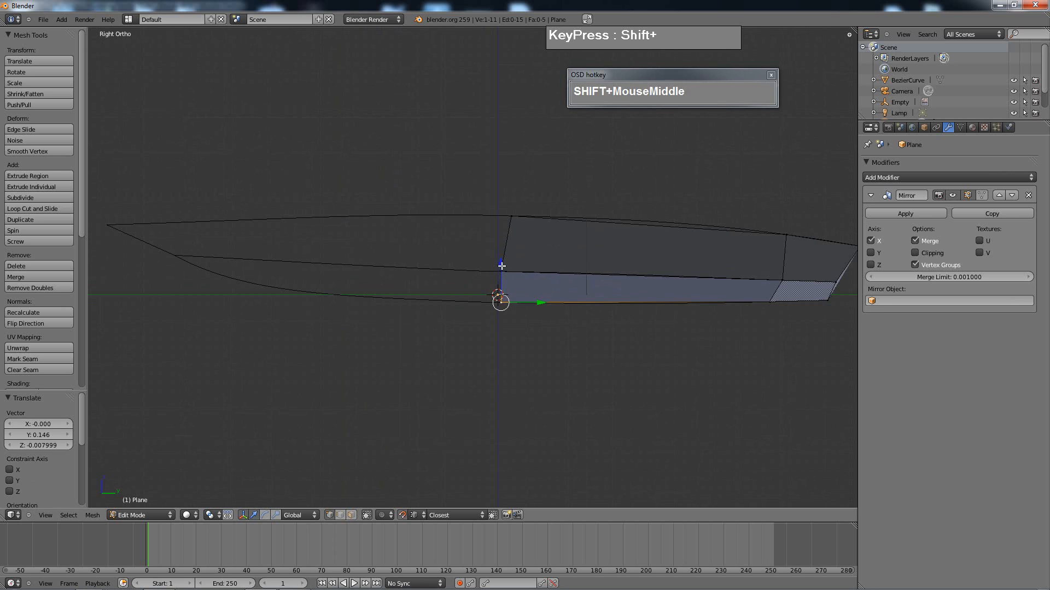
{"action": "key", "text": "ctrl+Tab"}
{"action": "right_click", "coordinate": [516, 235]}
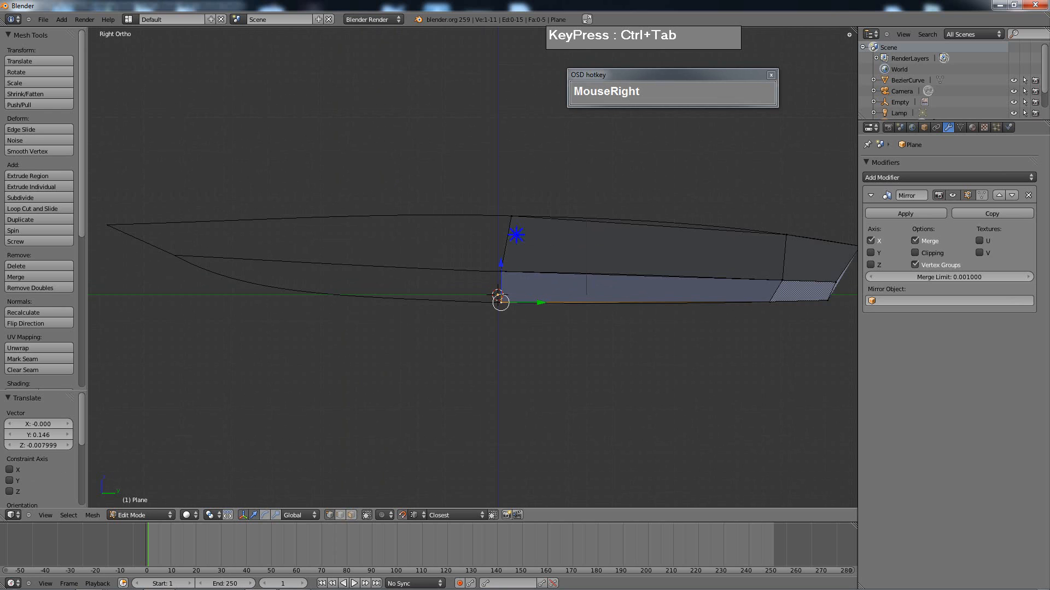
{"action": "left_click", "coordinate": [339, 514], "text": "shift"}
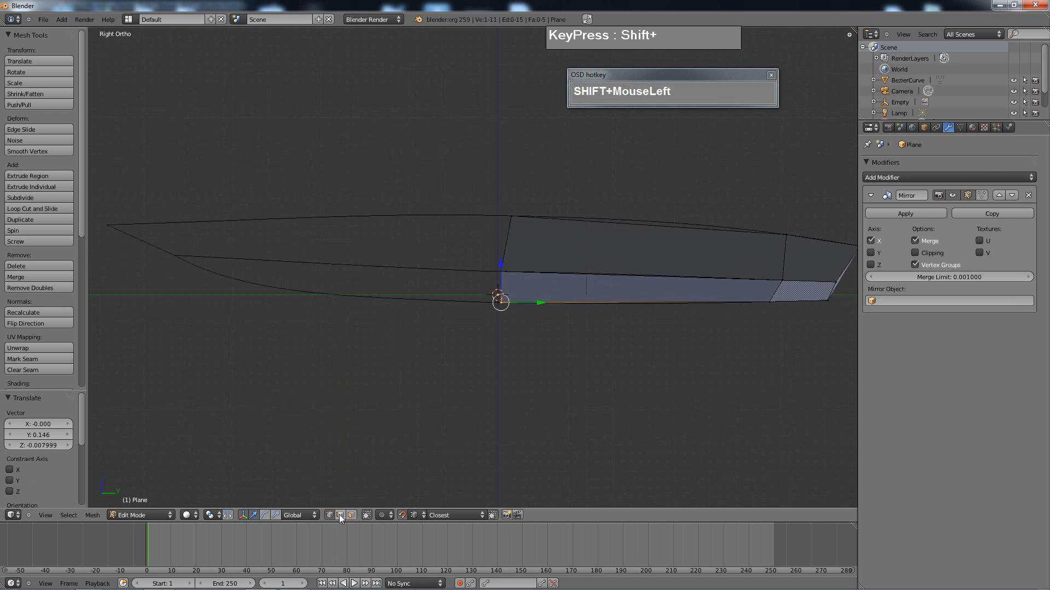
{"action": "right_click", "coordinate": [508, 246], "text": "shift"}
{"action": "right_click", "coordinate": [501, 288], "text": "shift"}
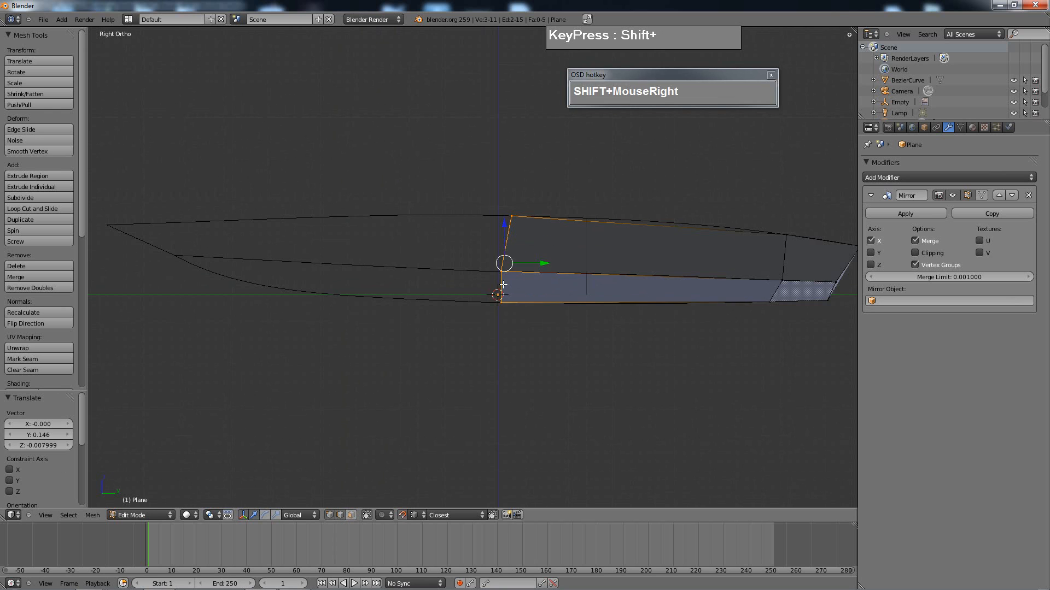
{"action": "key", "text": "e"}
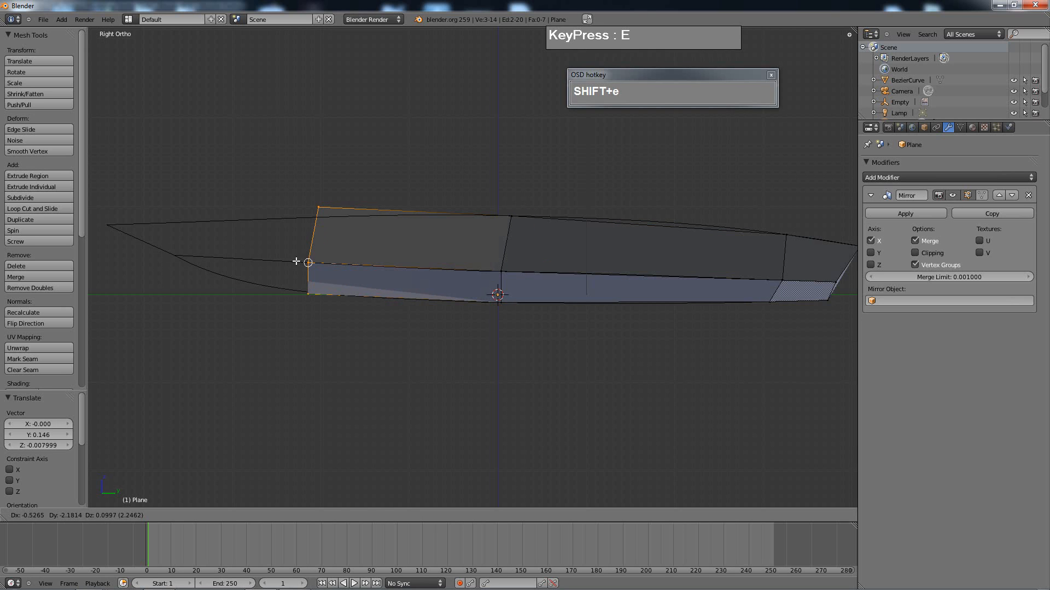
{"action": "left_click", "coordinate": [295, 261]}
- Snap the three vertices of the newly extruded forward section onto the gunwale, chine and keel curves
{"action": "right_click", "coordinate": [315, 205]}
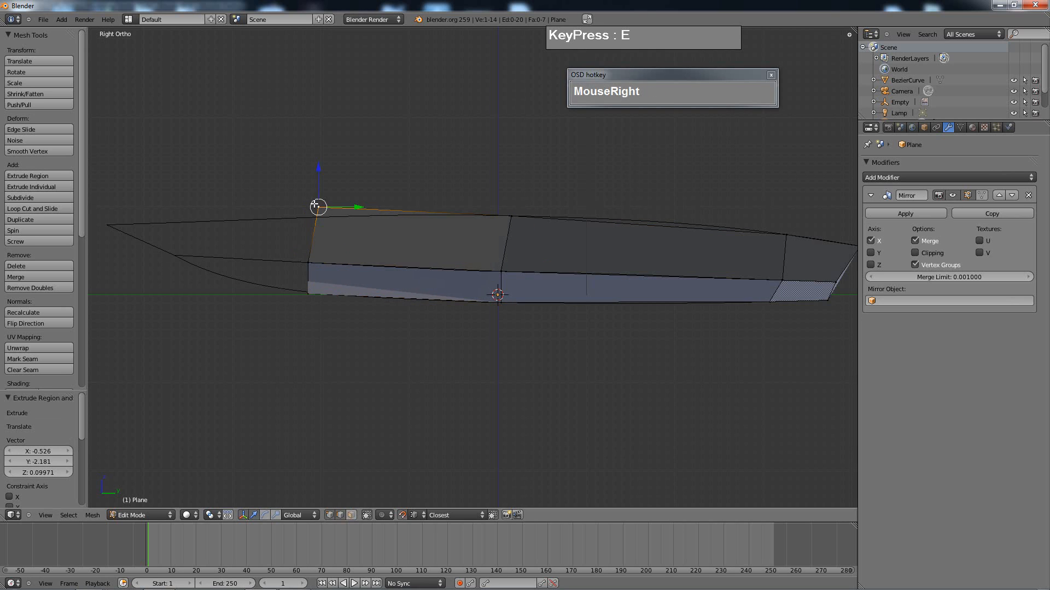
{"action": "key", "text": "g"}
{"action": "left_click", "coordinate": [318, 216]}
{"action": "right_click", "coordinate": [307, 263]}
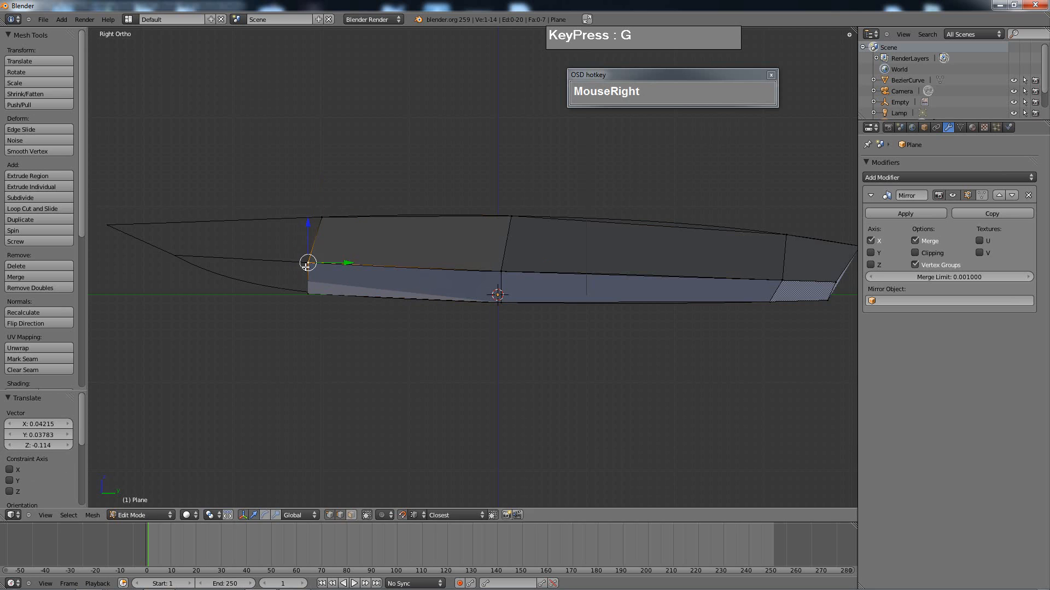
{"action": "key", "text": "g"}
{"action": "right_click", "coordinate": [309, 265]}
{"action": "key", "text": "g"}
{"action": "left_click", "coordinate": [310, 286]}
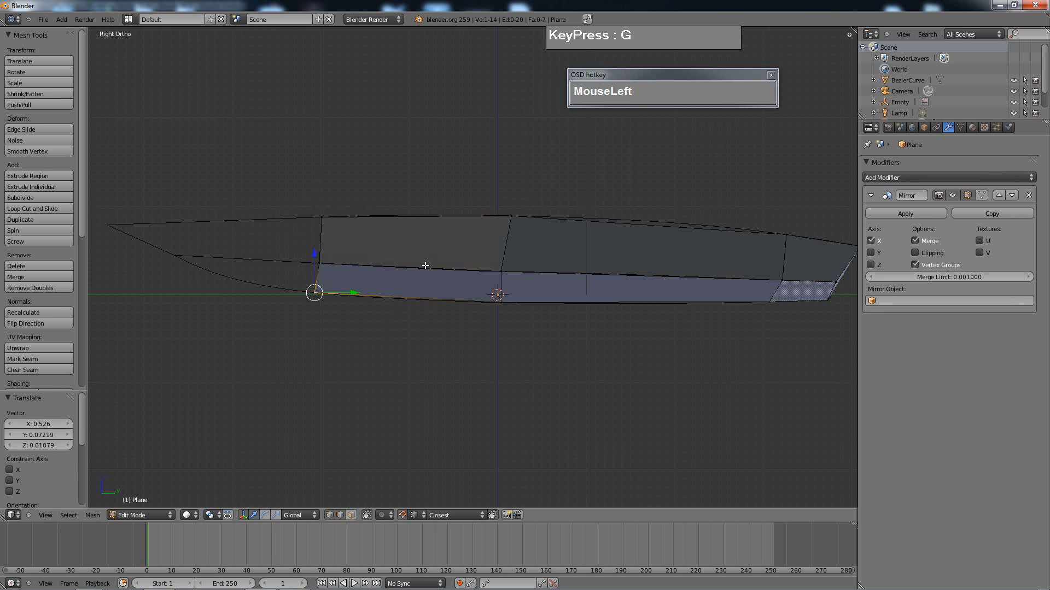
- Extrude the foremost side and bottom edges about 1.28 units toward the bow and 0.28 units up, snapping to the keel curve
{"action": "scroll", "coordinate": [326, 311], "scroll_direction": "up", "scroll_amount": 1}
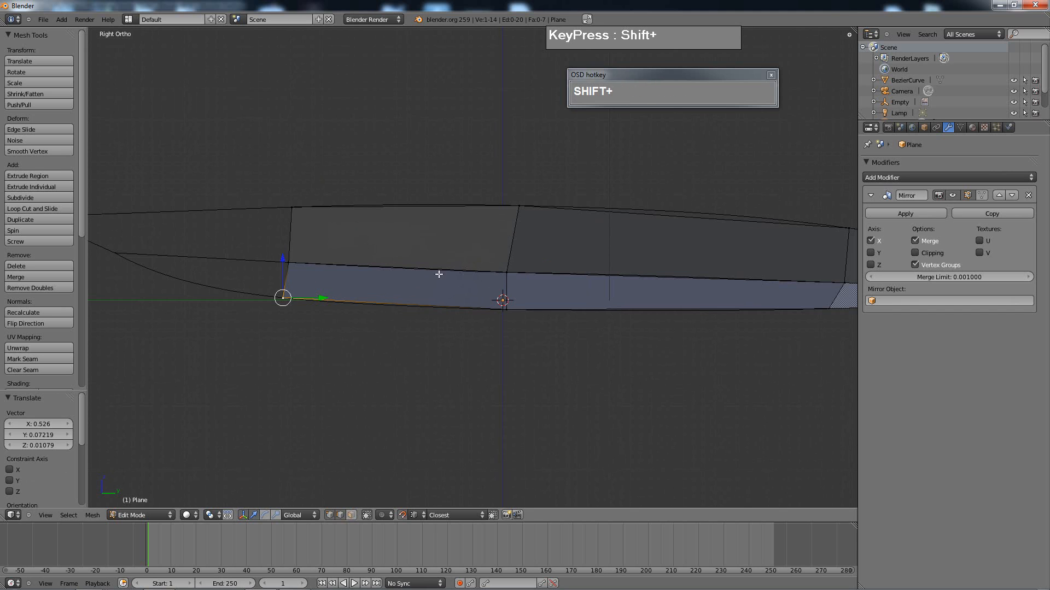
{"action": "middle_click_drag", "start_coordinate": [440, 273], "coordinate": [498, 274], "text": "shift"}
{"action": "middle_click_drag", "start_coordinate": [768, 217], "coordinate": [596, 274], "text": "shift"}
{"action": "scroll", "coordinate": [635, 237], "scroll_direction": "up", "scroll_amount": 2}
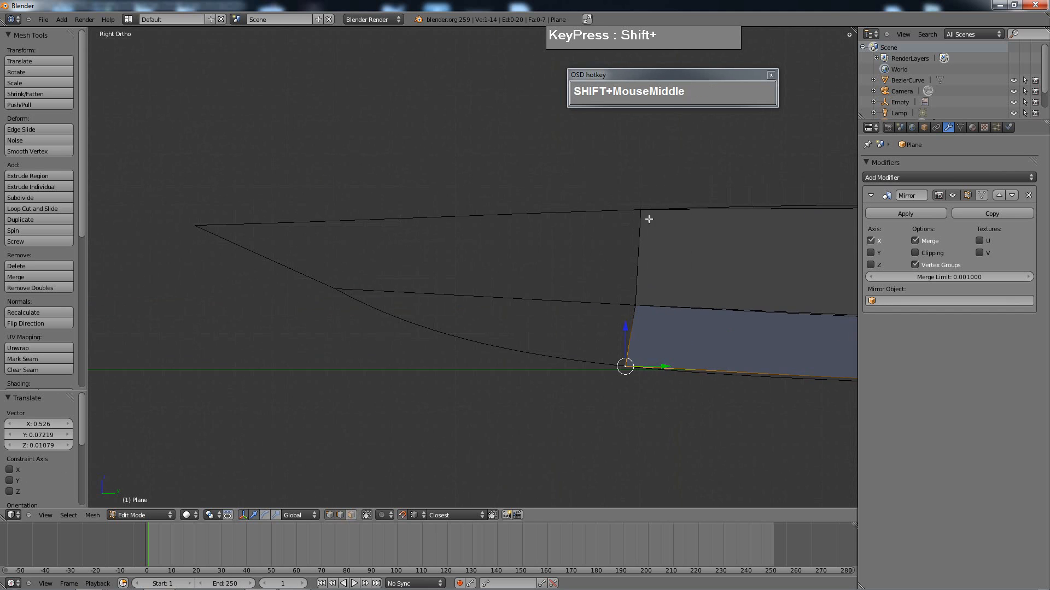
{"action": "right_click", "coordinate": [639, 257]}
{"action": "right_click", "coordinate": [637, 334], "text": "shift"}
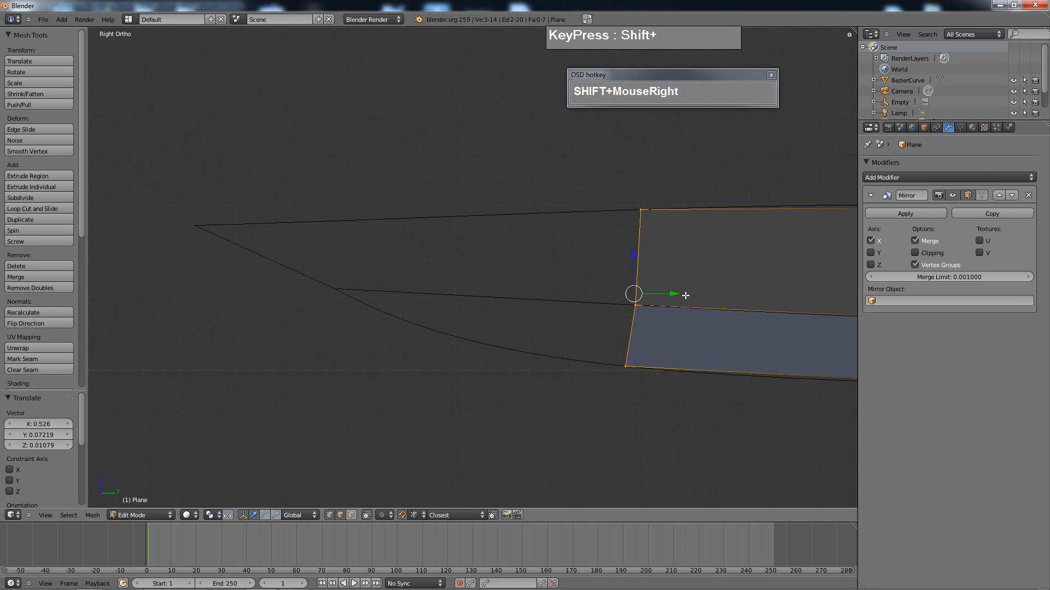
{"action": "key", "text": "e"}
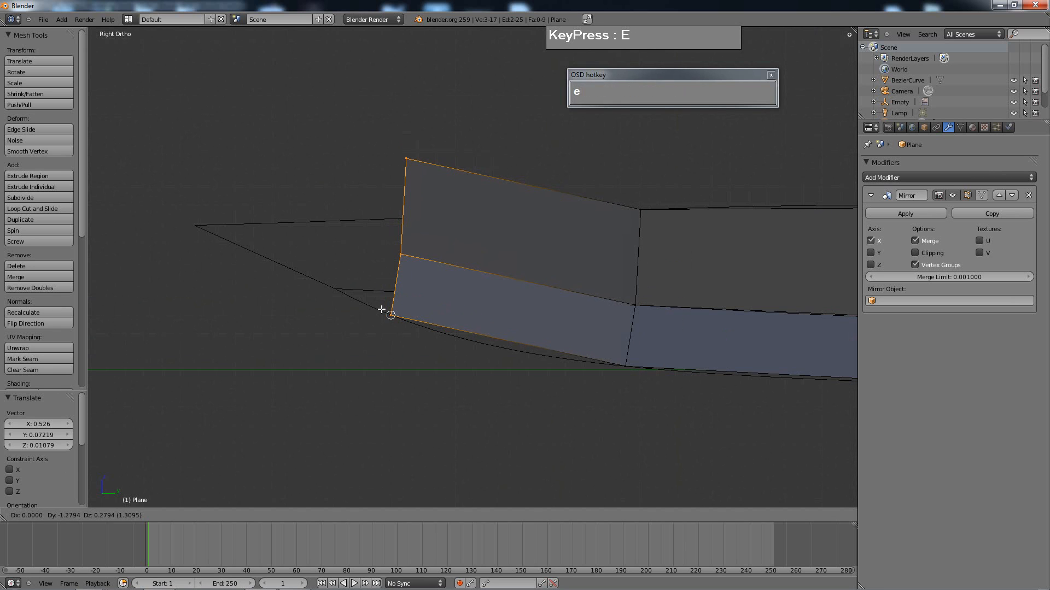
{"action": "left_click", "coordinate": [390, 315]}
- Switch to wireframe shading and snap the new bow section's chine, keel and gunwale vertices onto their guide curves
{"action": "key", "text": "z"}
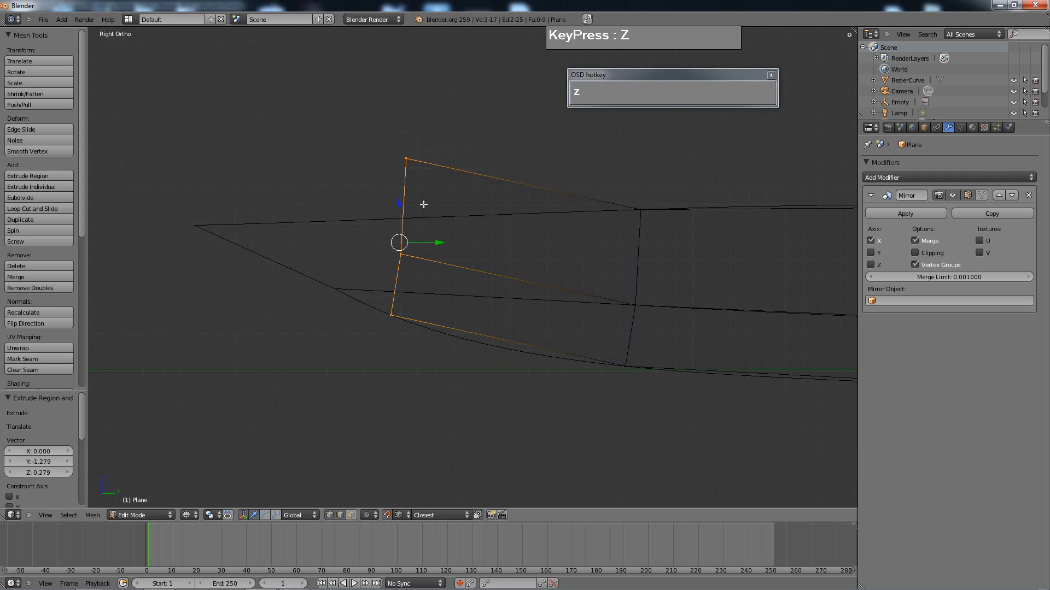
{"action": "right_click", "coordinate": [406, 251]}
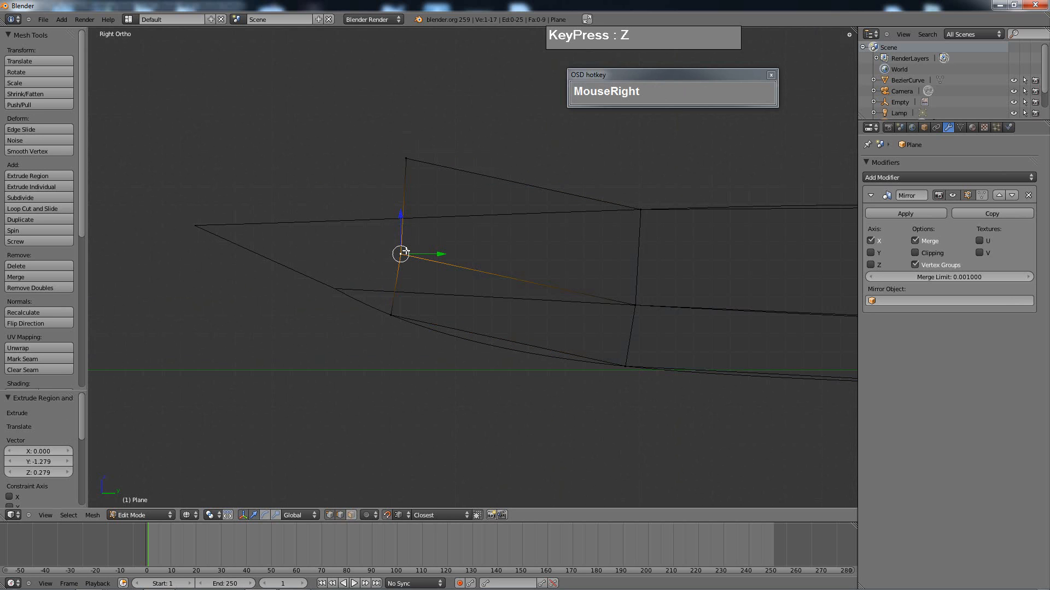
{"action": "key", "text": "g"}
{"action": "left_click", "coordinate": [395, 292]}
{"action": "right_click", "coordinate": [391, 313]}
{"action": "key", "text": "g"}
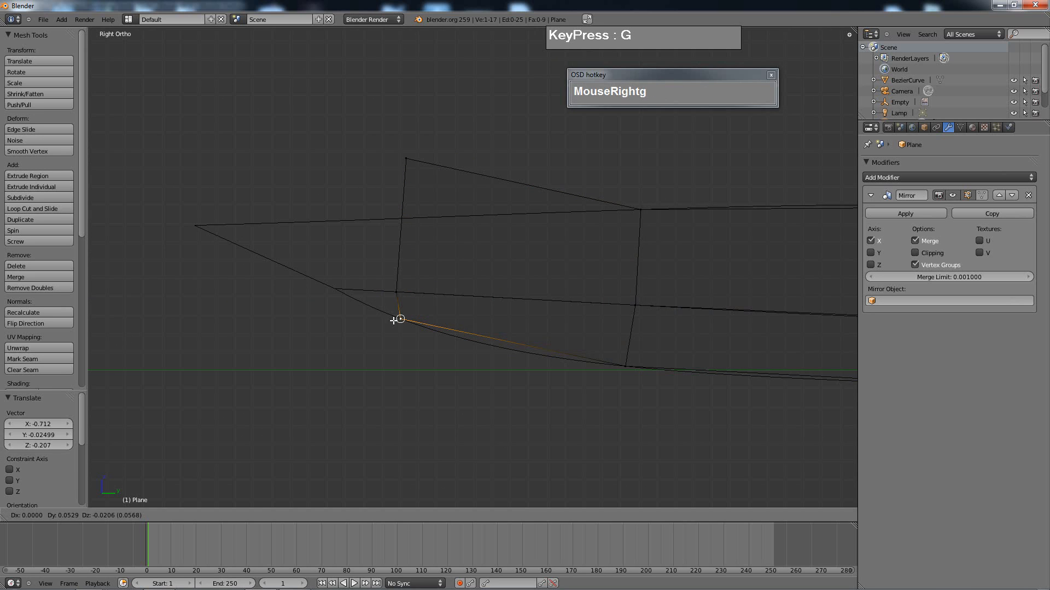
{"action": "left_click", "coordinate": [394, 320]}
{"action": "right_click", "coordinate": [403, 175]}
{"action": "key", "text": "g"}
{"action": "right_click", "coordinate": [401, 177]}
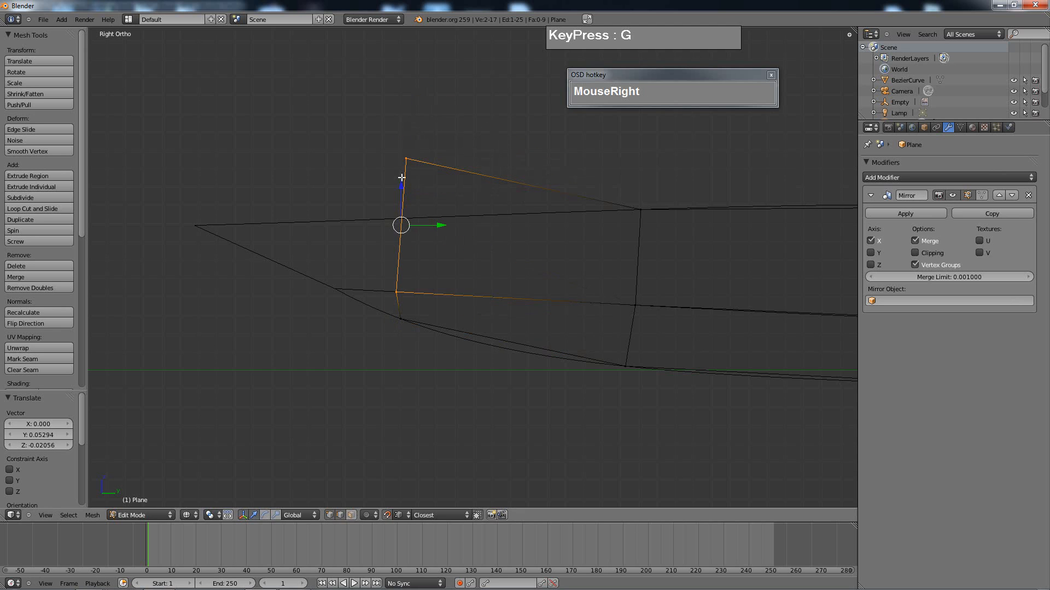
{"action": "right_click", "coordinate": [405, 159]}
{"action": "key", "text": "g"}
{"action": "left_click", "coordinate": [394, 220]}
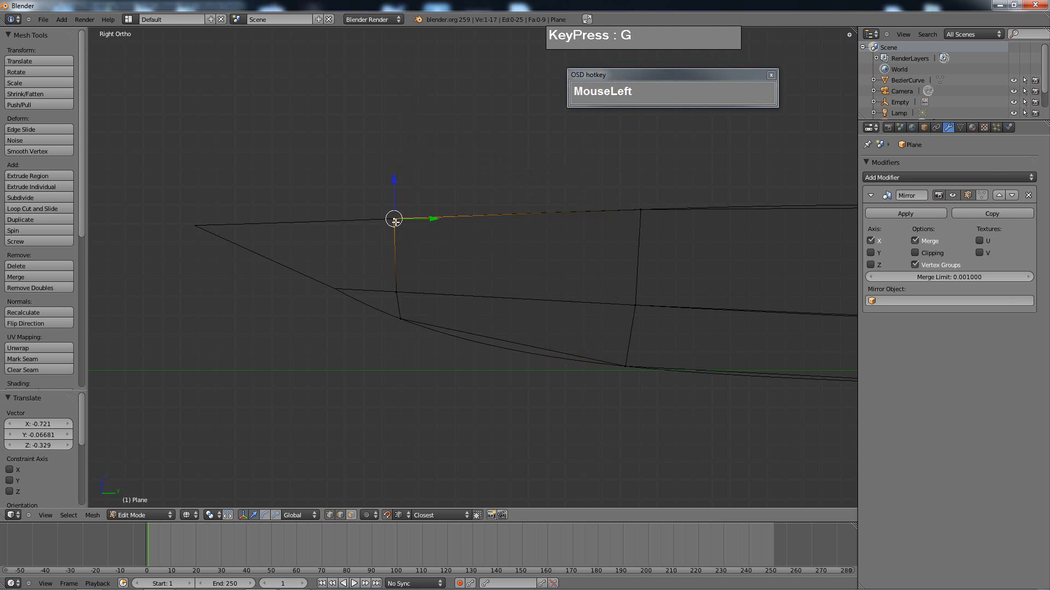
- Extrude the foremost side and bottom edges about 0.33 units forward to the point where the chine curve meets the stem
{"action": "right_click", "coordinate": [404, 267], "text": "shift"}
{"action": "right_click", "coordinate": [404, 305], "text": "shift"}
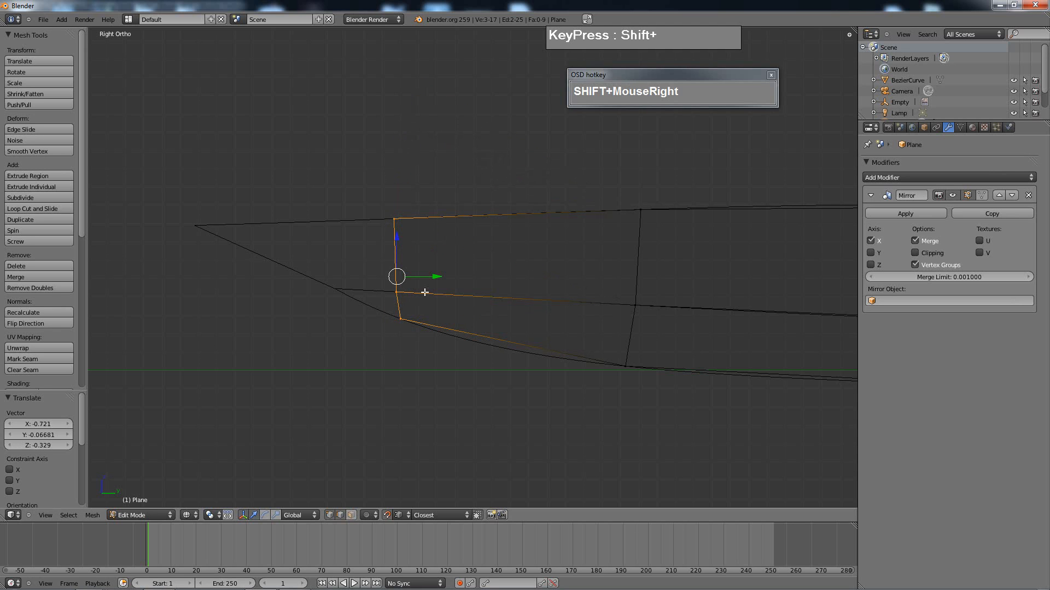
{"action": "key", "text": "g"}
{"action": "right_click", "coordinate": [380, 277]}
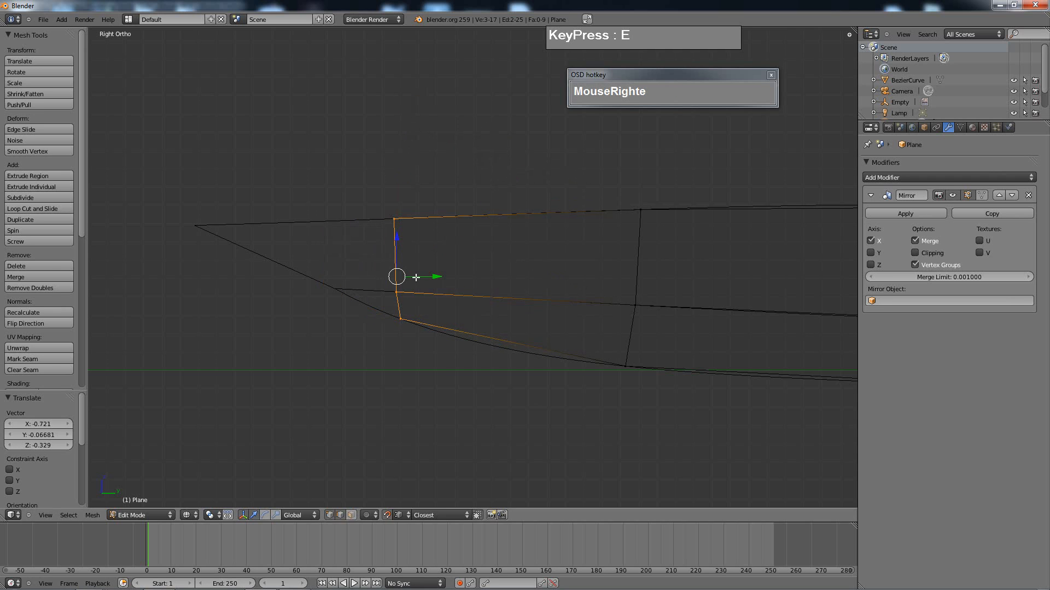
{"action": "key", "text": "e"}
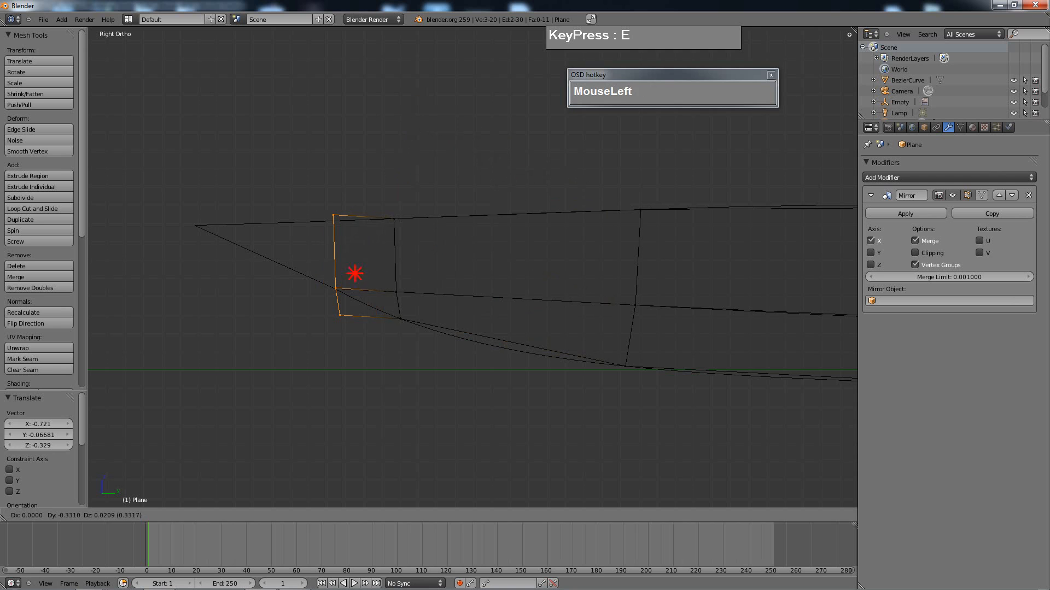
- Snap the last section's upper vertex onto the bow tip and its lowest vertex onto the stem curve
{"action": "right_click", "coordinate": [332, 217]}
{"action": "key", "text": "g"}
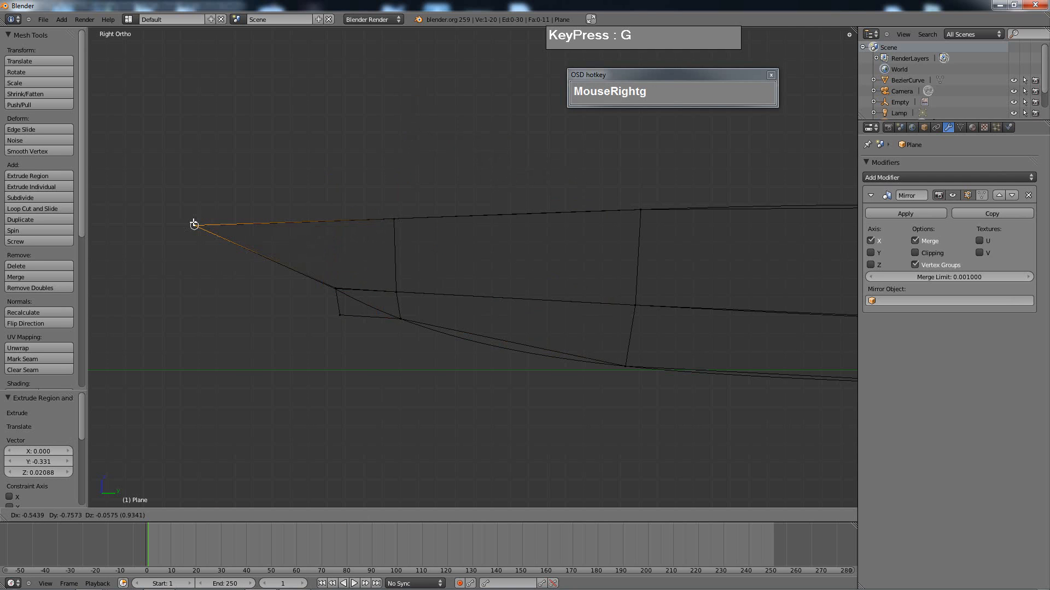
{"action": "left_click", "coordinate": [194, 224]}
{"action": "right_click", "coordinate": [339, 314]}
{"action": "key", "text": "g"}
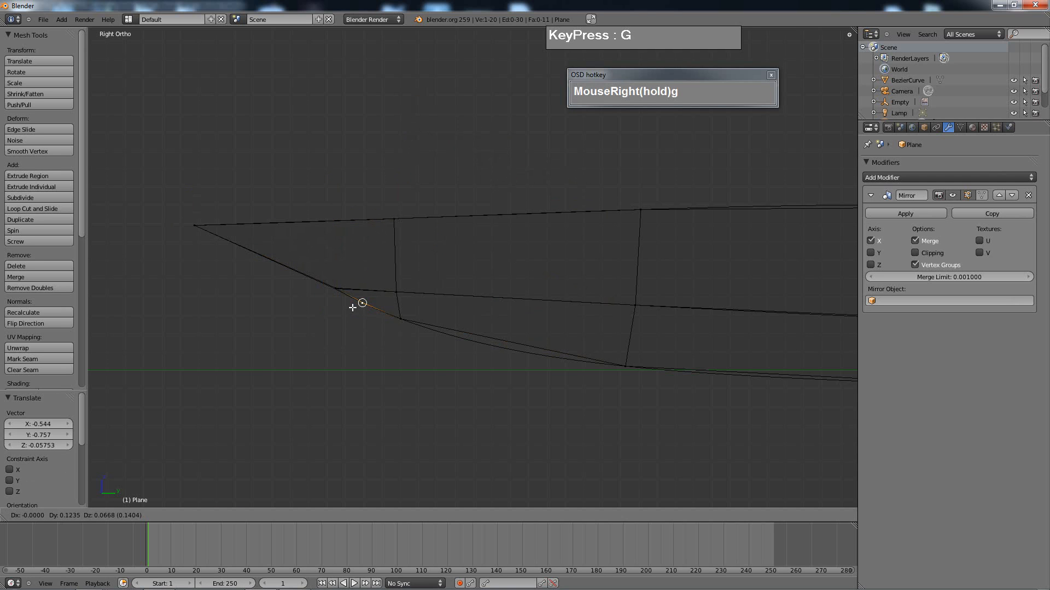
{"action": "left_click", "coordinate": [352, 307]}
- Add a centred loop cut through the long hull section aft of midship
{"action": "scroll", "coordinate": [584, 334], "scroll_direction": "down", "scroll_amount": 4}
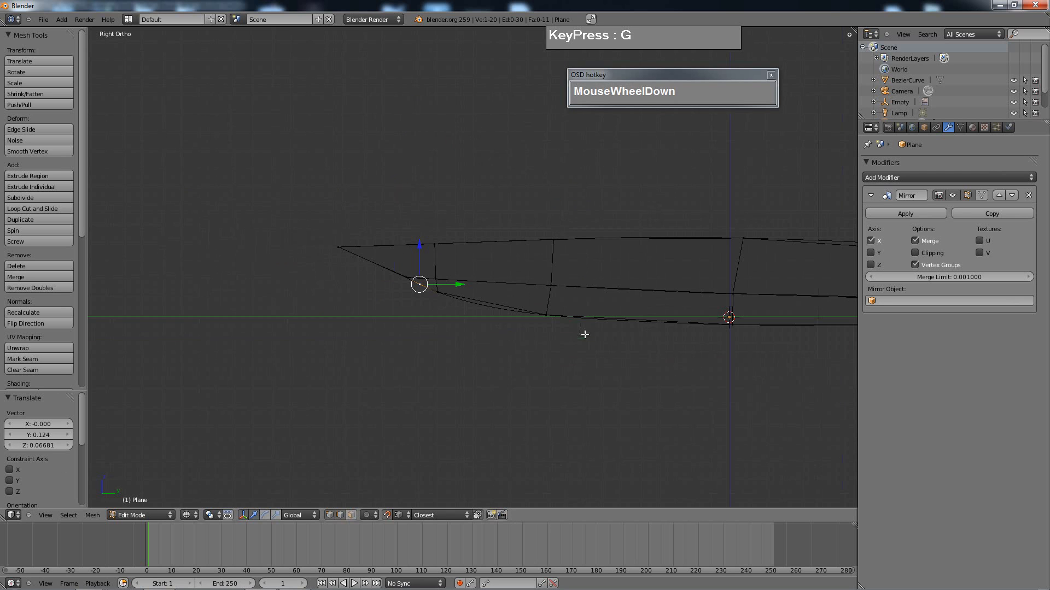
{"action": "middle_click_drag", "start_coordinate": [704, 330], "coordinate": [418, 350], "text": "shift"}
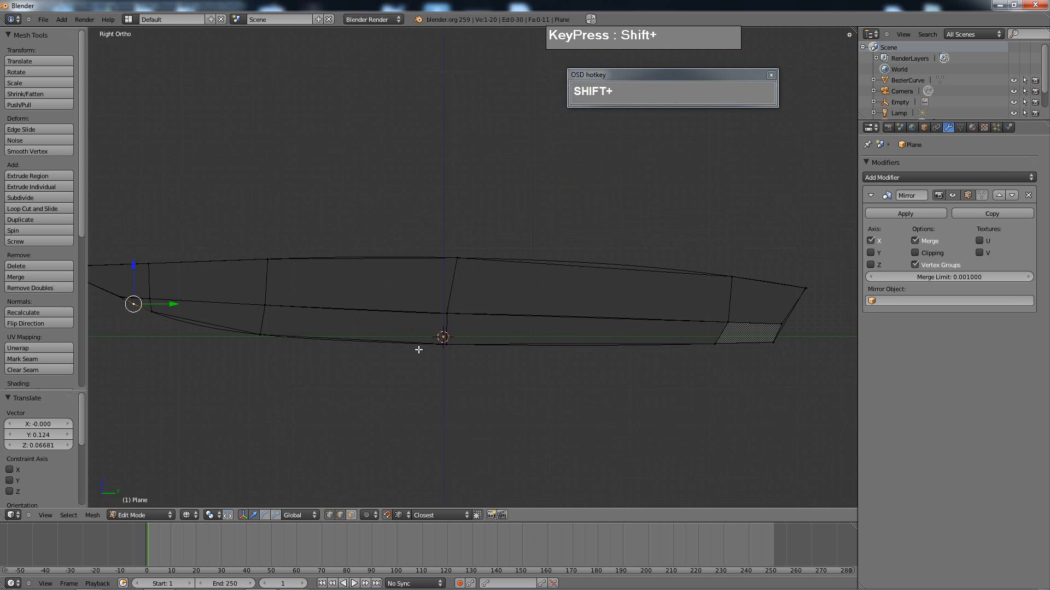
{"action": "key", "text": "ctrl+r"}
{"action": "left_click", "coordinate": [619, 277]}
{"action": "right_click", "coordinate": [617, 276]}
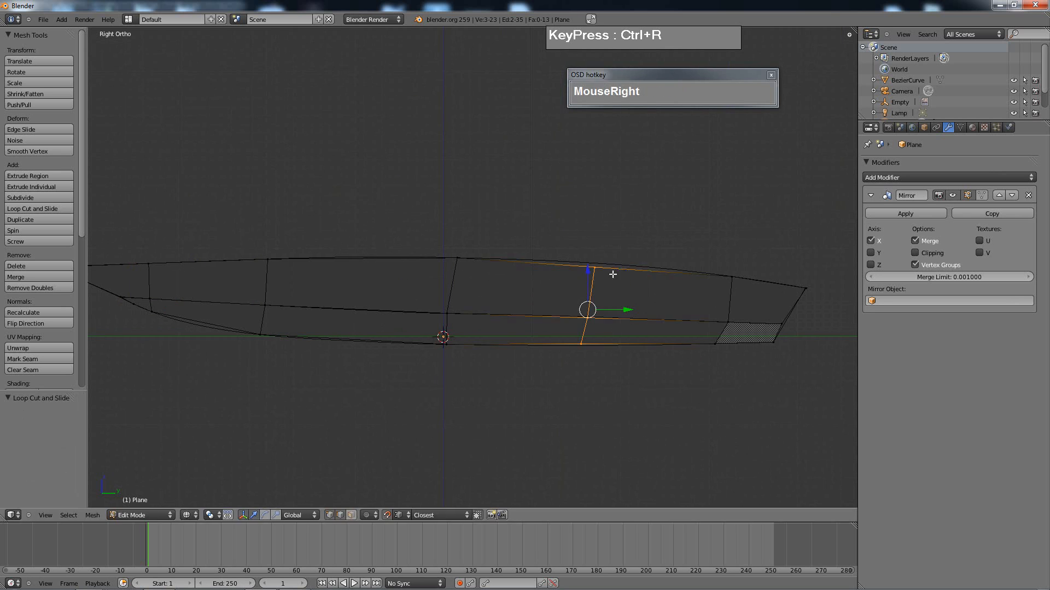
- Snap the aft loop cut's three vertices onto the gunwale, chine and keel curves
{"action": "key", "text": "g"}
{"action": "left_click", "coordinate": [602, 264]}
{"action": "right_click", "coordinate": [590, 317]}
{"action": "key", "text": "g"}
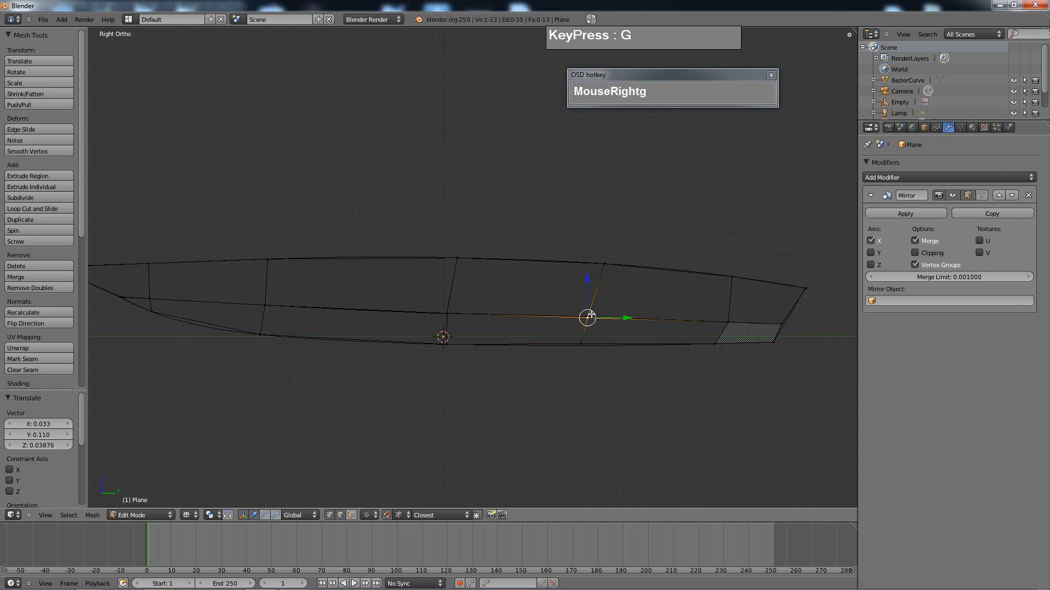
{"action": "left_click", "coordinate": [592, 317]}
{"action": "right_click", "coordinate": [581, 343]}
{"action": "key", "text": "g"}
{"action": "left_click", "coordinate": [588, 346]}
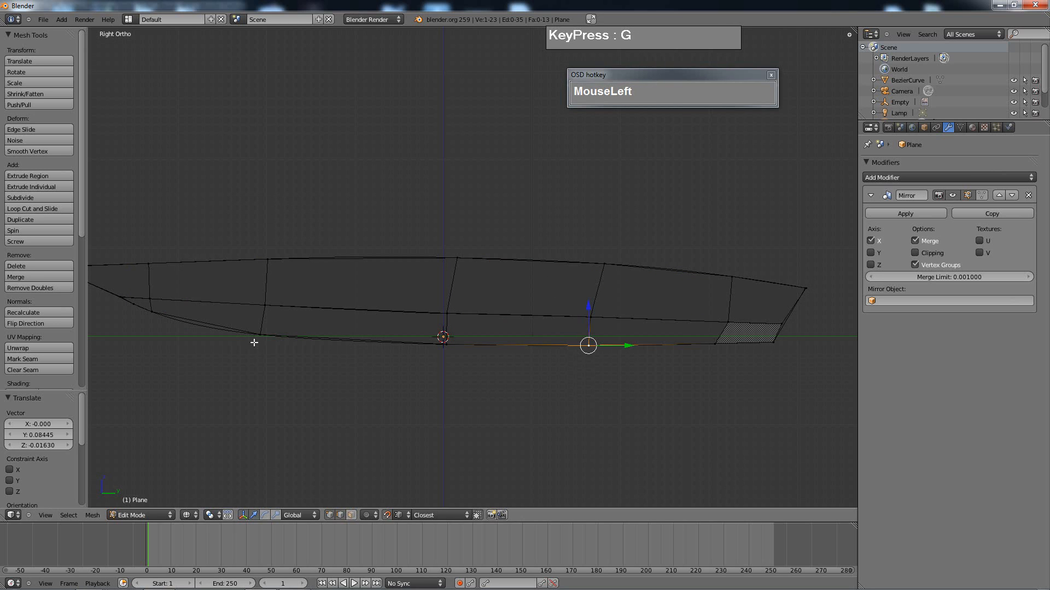
- Add a centred loop cut through the hull section just forward of midship
{"action": "right_click", "coordinate": [257, 335]}
{"action": "key", "text": "ctrl+r"}
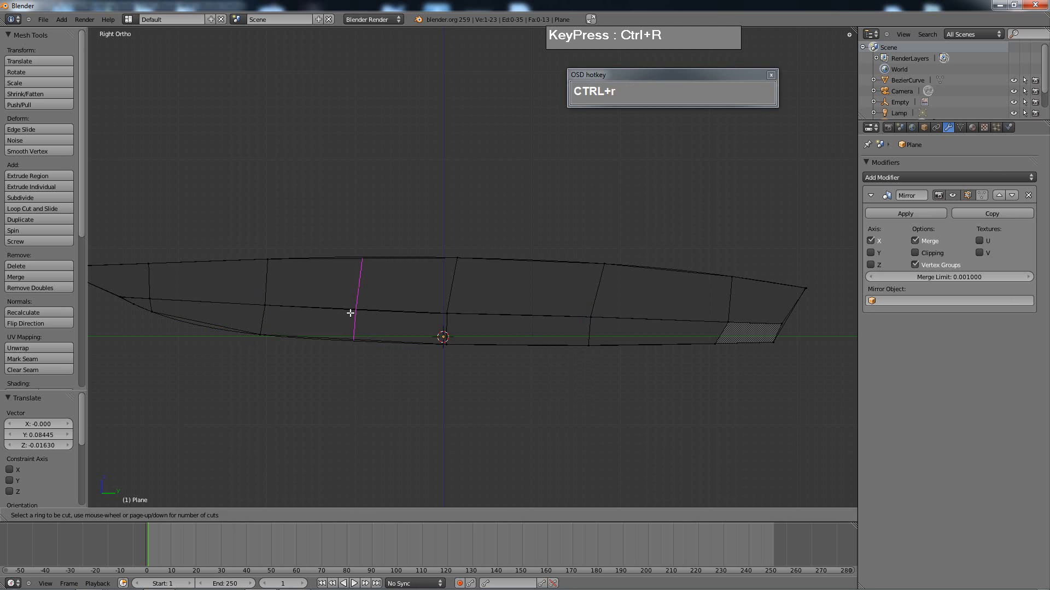
{"action": "left_click", "coordinate": [351, 311]}
{"action": "right_click", "coordinate": [359, 294]}
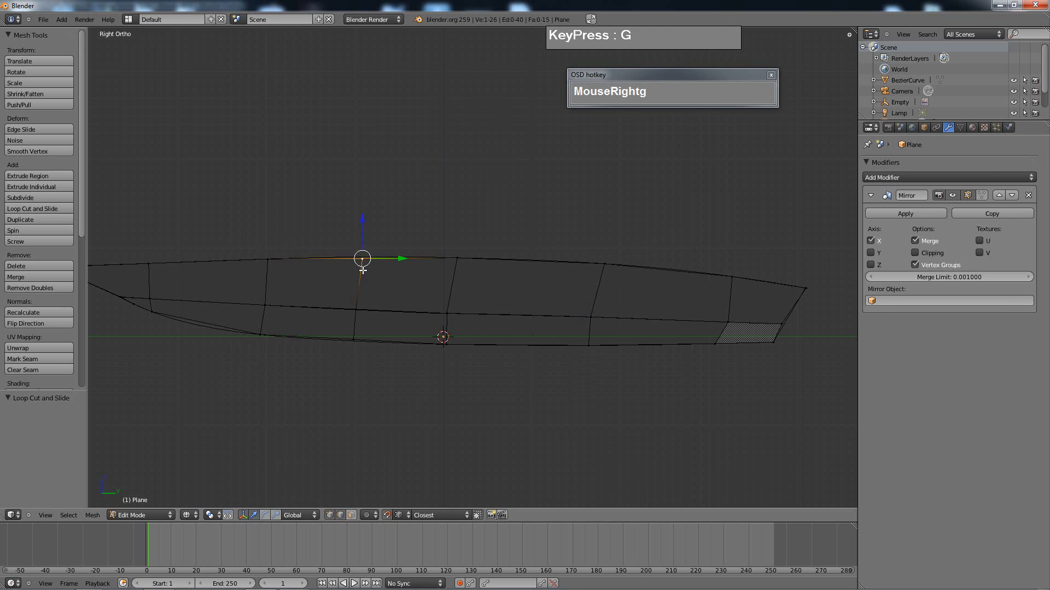
- Snap the upper and lowest vertices of the loop cut just forward of midship onto the gunwale and keel curves
{"action": "key", "text": "g"}
{"action": "left_click", "coordinate": [361, 268]}
{"action": "right_click", "coordinate": [352, 341]}
{"action": "key", "text": "g"}
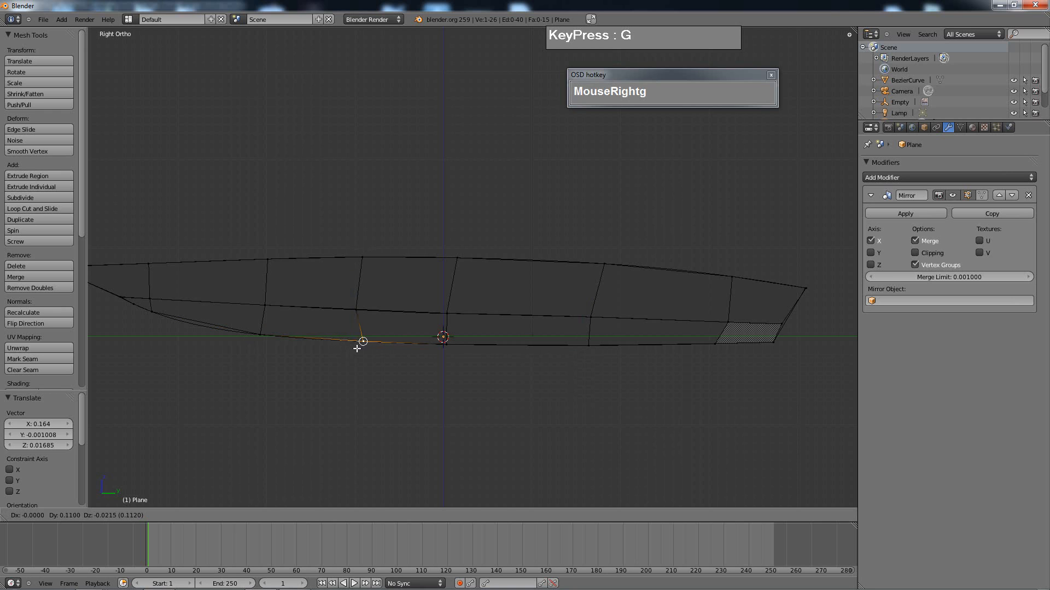
{"action": "left_click", "coordinate": [349, 349]}
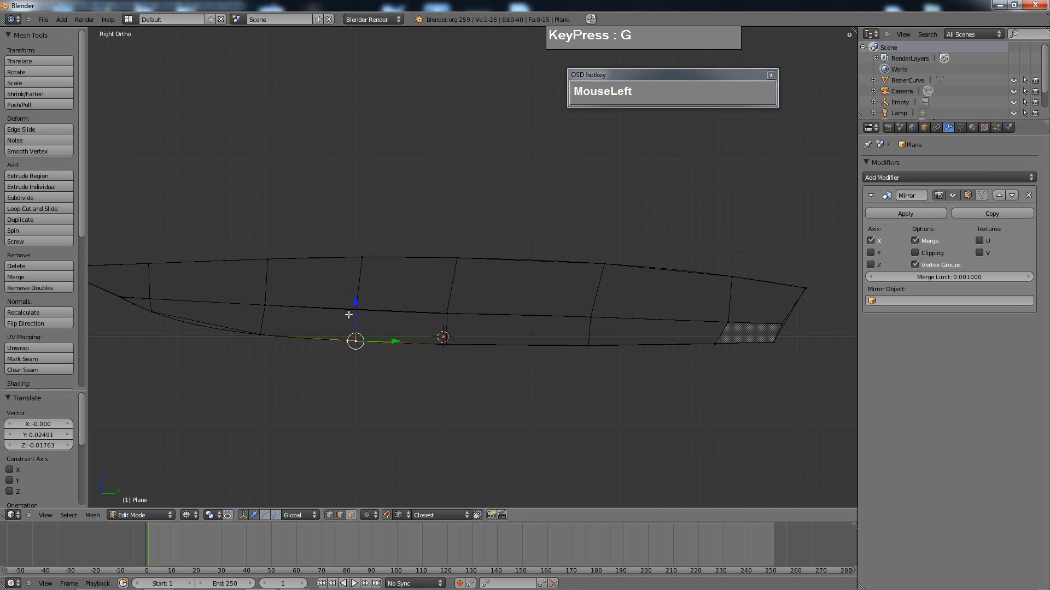
- Add a centred loop cut through the forward hull section near the bow and snap its lowest vertex onto the keel curve
{"action": "key", "text": "ctrl+r"}
{"action": "left_click", "coordinate": [228, 288]}
{"action": "right_click", "coordinate": [228, 286]}
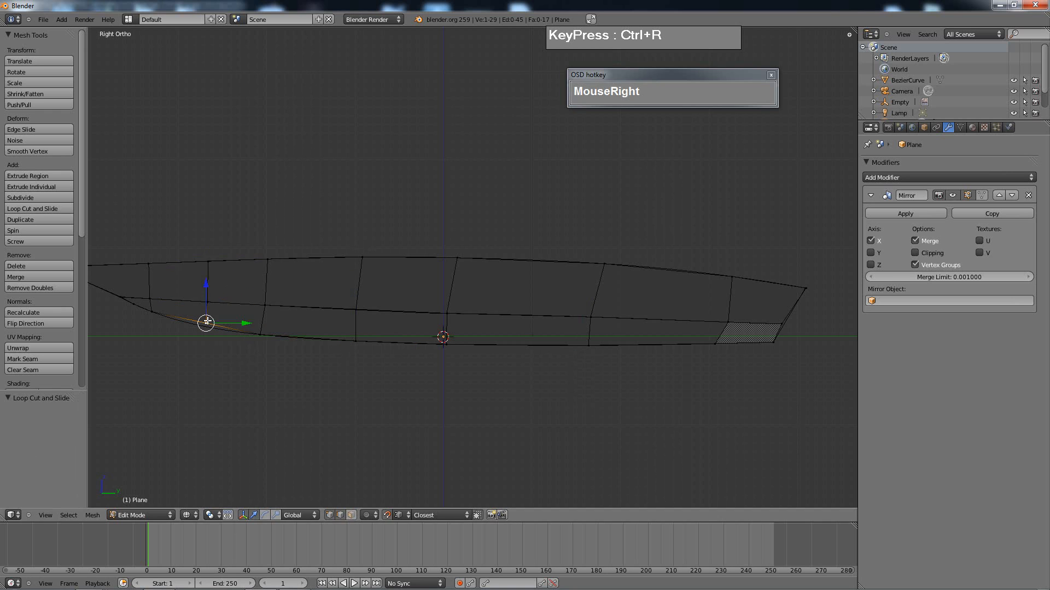
{"action": "key", "text": "g"}
{"action": "left_click", "coordinate": [197, 327]}
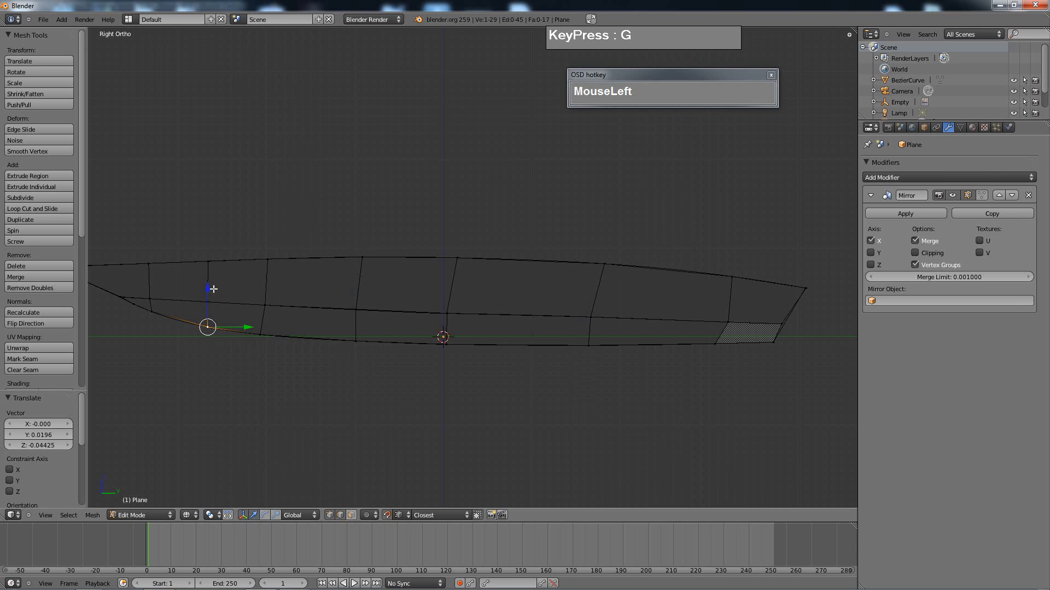
- Add a centred loop cut through the long hull section just ahead of the stern section
{"action": "middle_click_drag", "start_coordinate": [662, 340], "coordinate": [539, 343], "text": "shift"}
{"action": "key", "text": "ctrl+t"}
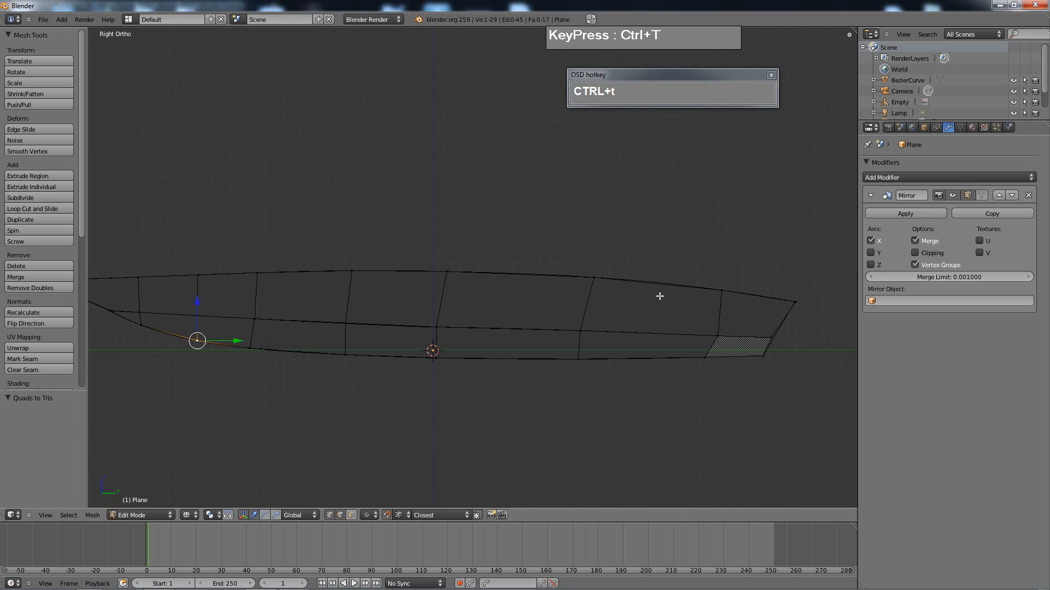
{"action": "left_click", "coordinate": [657, 283]}
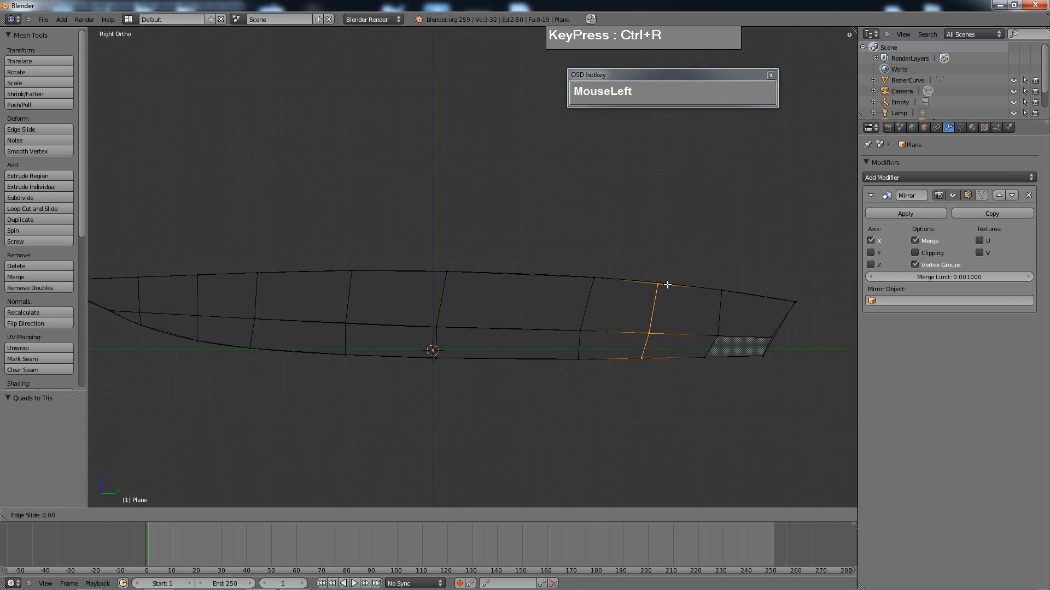
{"action": "right_click", "coordinate": [659, 284]}
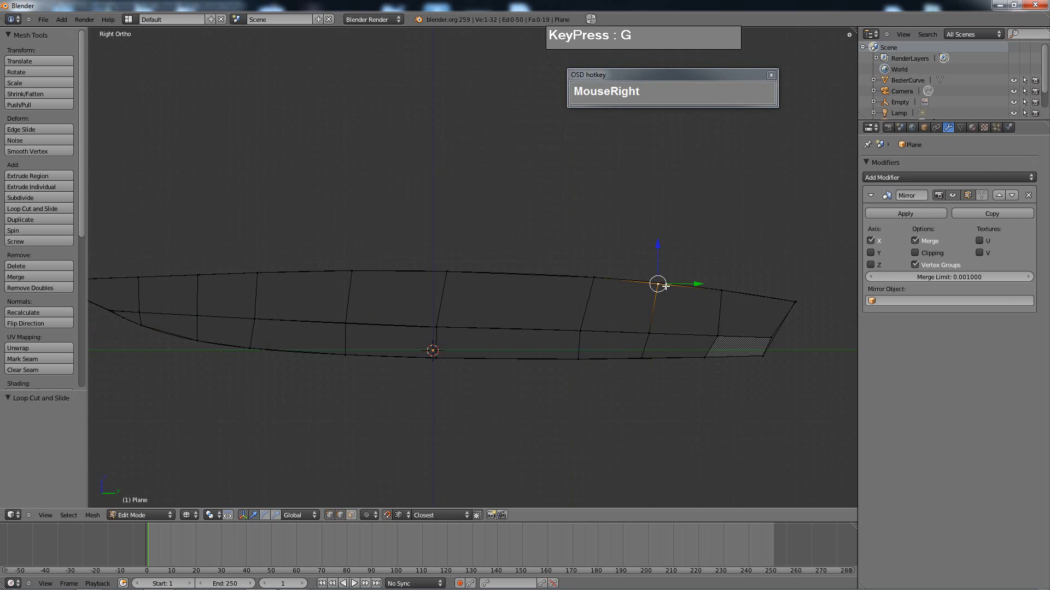
- Snap the new stern-side loop cut's vertices onto the gunwale, chine and keel curves
{"action": "key", "text": "g"}
{"action": "left_click", "coordinate": [659, 283]}
{"action": "left_click", "coordinate": [649, 332]}
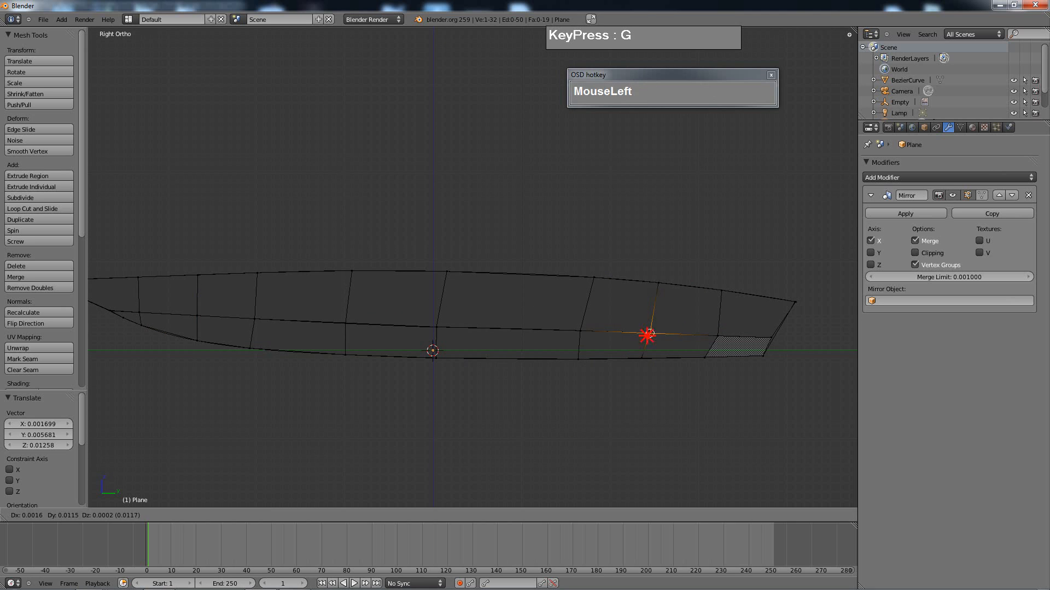
{"action": "right_click", "coordinate": [641, 357]}
{"action": "key", "text": "g"}
{"action": "left_click", "coordinate": [637, 364]}
- Snap the chine vertex at the transom's outer edge onto the end of the chine curve
{"action": "scroll", "coordinate": [471, 296], "scroll_direction": "down", "scroll_amount": 2}
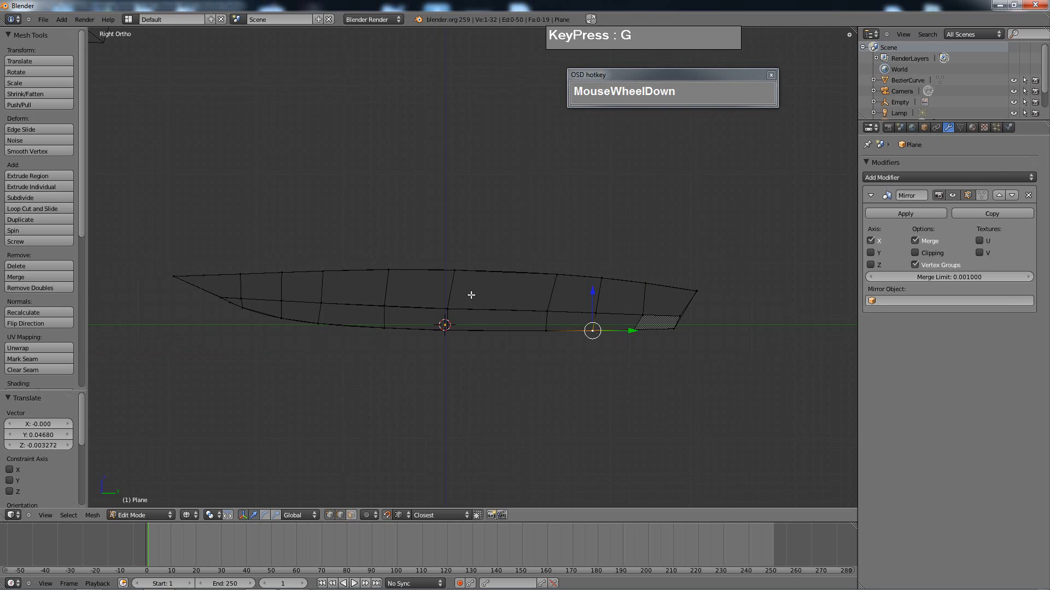
{"action": "scroll", "coordinate": [700, 324], "scroll_direction": "up", "scroll_amount": 3}
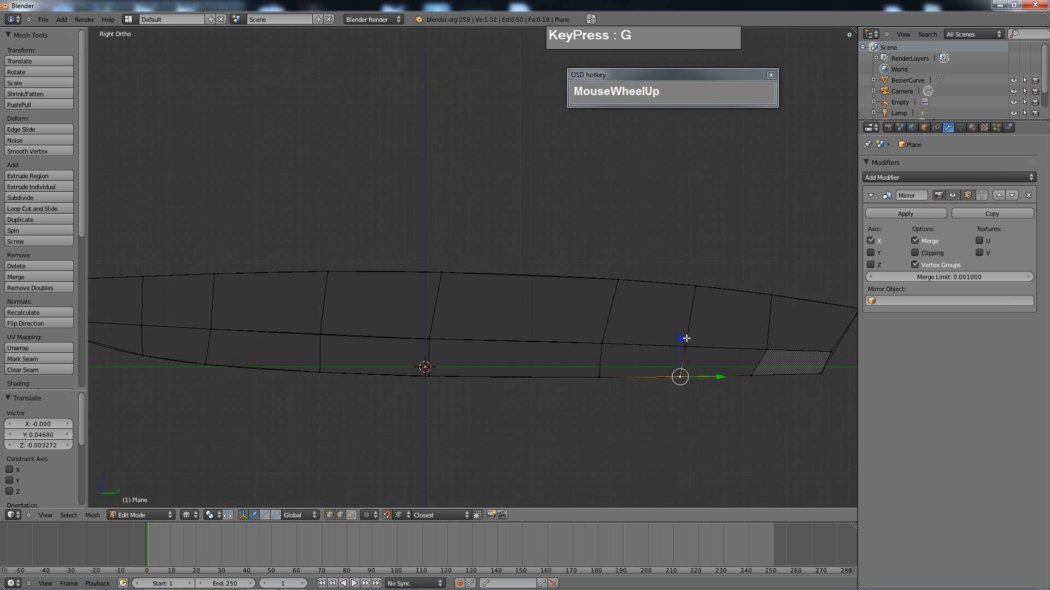
{"action": "middle_click_drag", "start_coordinate": [687, 338], "coordinate": [498, 279], "text": "shift"}
{"action": "scroll", "coordinate": [614, 300], "scroll_direction": "up", "scroll_amount": 1}
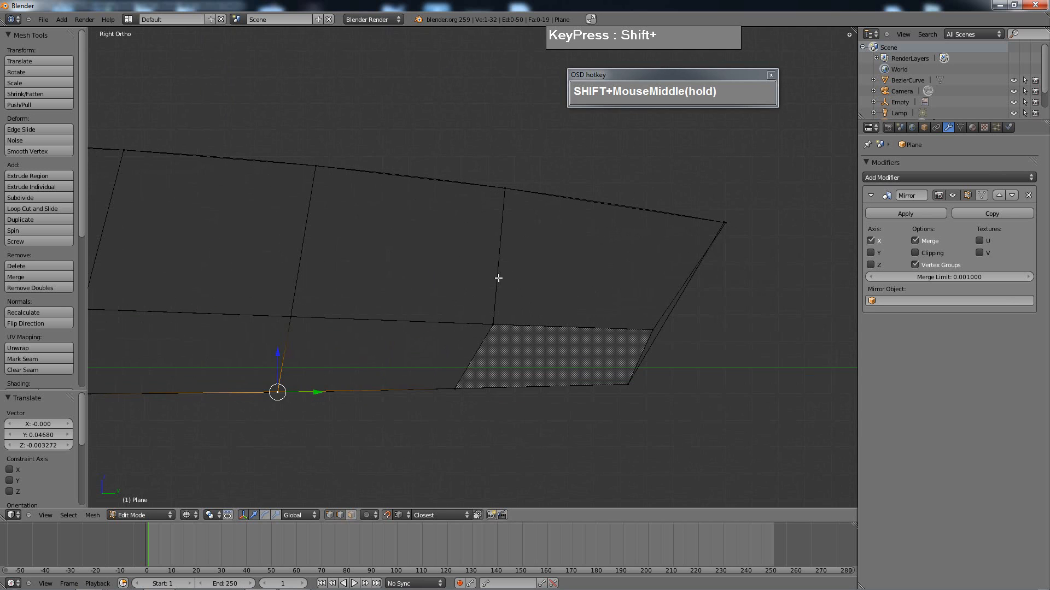
{"action": "right_click", "coordinate": [654, 331]}
{"action": "key", "text": "g"}
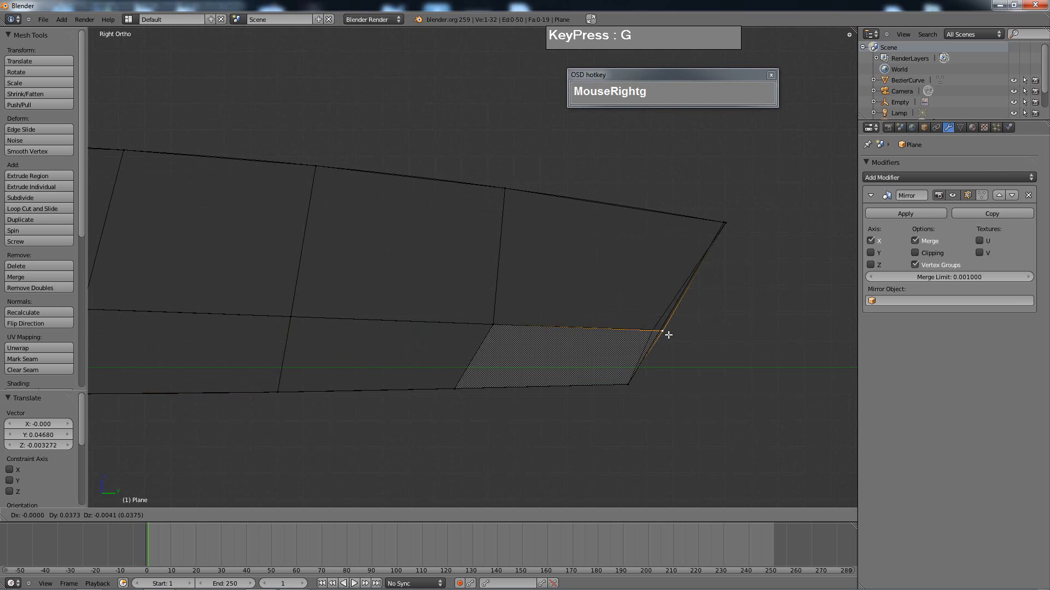
{"action": "left_click", "coordinate": [662, 332]}
- Snap the stray chine vertex forward of midship outward onto the chine curve in a perspective-angled view
{"action": "middle_click_drag", "start_coordinate": [661, 331], "coordinate": [595, 354]}
{"action": "scroll", "coordinate": [595, 353], "scroll_direction": "down", "scroll_amount": 1}
{"action": "middle_click_drag", "start_coordinate": [421, 328], "coordinate": [621, 365], "text": "shift"}
{"action": "scroll", "coordinate": [621, 366], "scroll_direction": "down", "scroll_amount": 2}
{"action": "middle_click_drag", "start_coordinate": [443, 314], "coordinate": [654, 275]}
{"action": "middle_click_drag", "start_coordinate": [663, 326], "coordinate": [569, 301]}
{"action": "scroll", "coordinate": [661, 288], "scroll_direction": "down", "scroll_amount": 1}
{"action": "scroll", "coordinate": [666, 336], "scroll_direction": "up", "scroll_amount": 2}
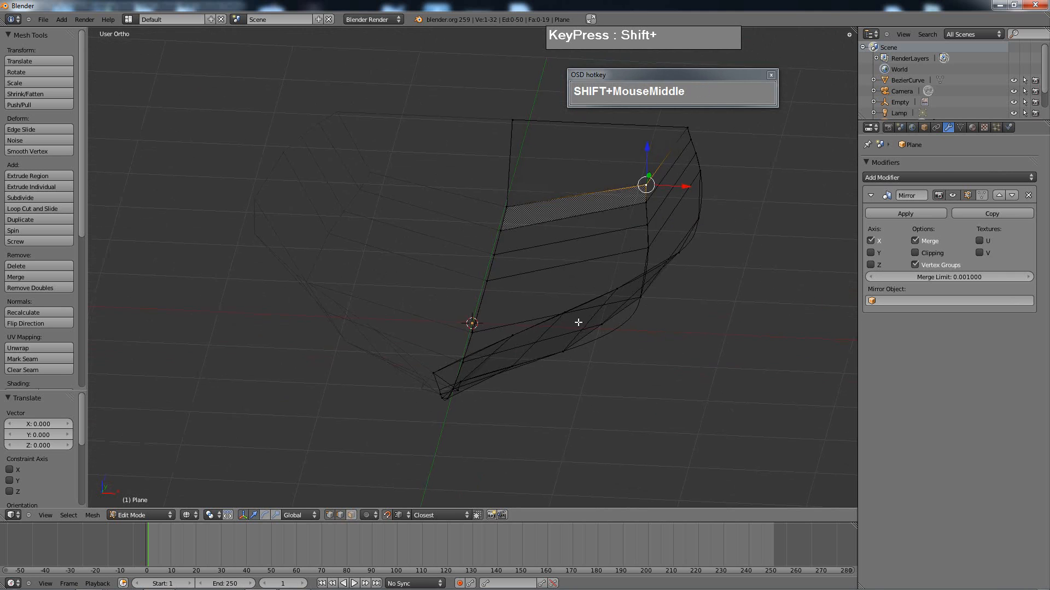
{"action": "scroll", "coordinate": [649, 366], "scroll_direction": "up", "scroll_amount": 2}
{"action": "middle_click_drag", "start_coordinate": [661, 359], "coordinate": [640, 352], "text": "shift"}
{"action": "right_click", "coordinate": [635, 342]}
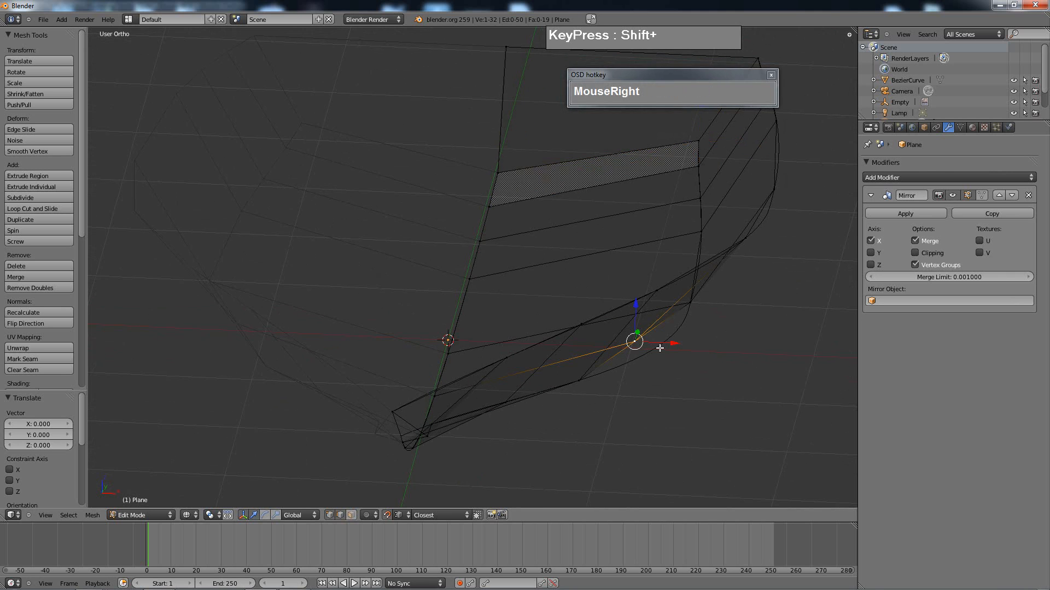
{"action": "key", "text": "g"}
{"action": "left_click", "coordinate": [657, 356]}
{"action": "scroll", "coordinate": [660, 354], "scroll_direction": "down", "scroll_amount": 3}
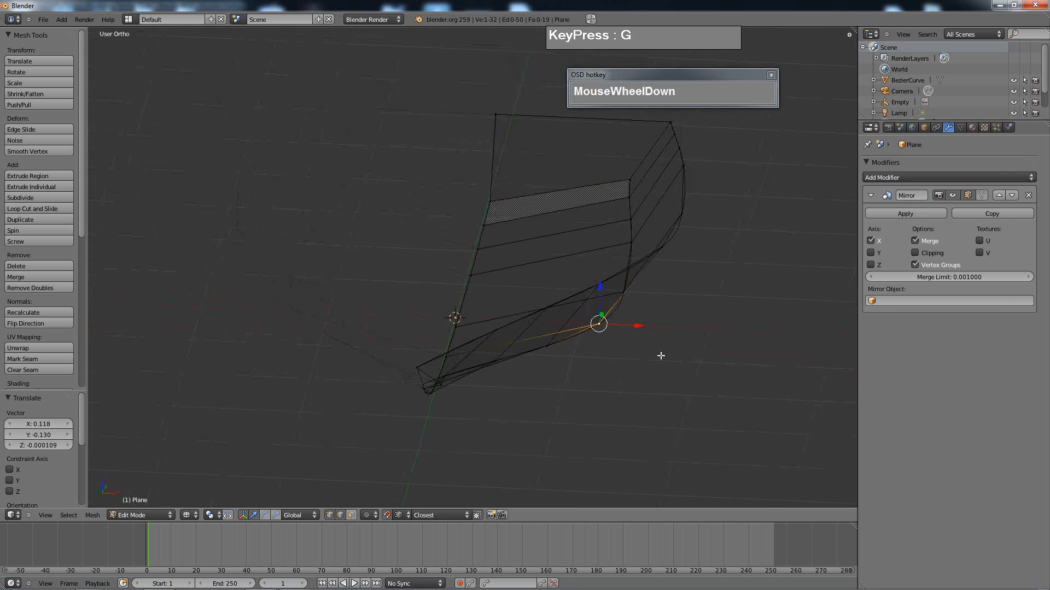
- Snap the foremost chine vertex at the bow onto the stem at the hull's centreline
{"action": "middle_click_drag", "start_coordinate": [661, 354], "coordinate": [506, 357]}
{"action": "scroll", "coordinate": [635, 363], "scroll_direction": "up", "scroll_amount": 1}
{"action": "scroll", "coordinate": [505, 357], "scroll_direction": "up", "scroll_amount": 1}
{"action": "scroll", "coordinate": [506, 356], "scroll_direction": "up", "scroll_amount": 4}
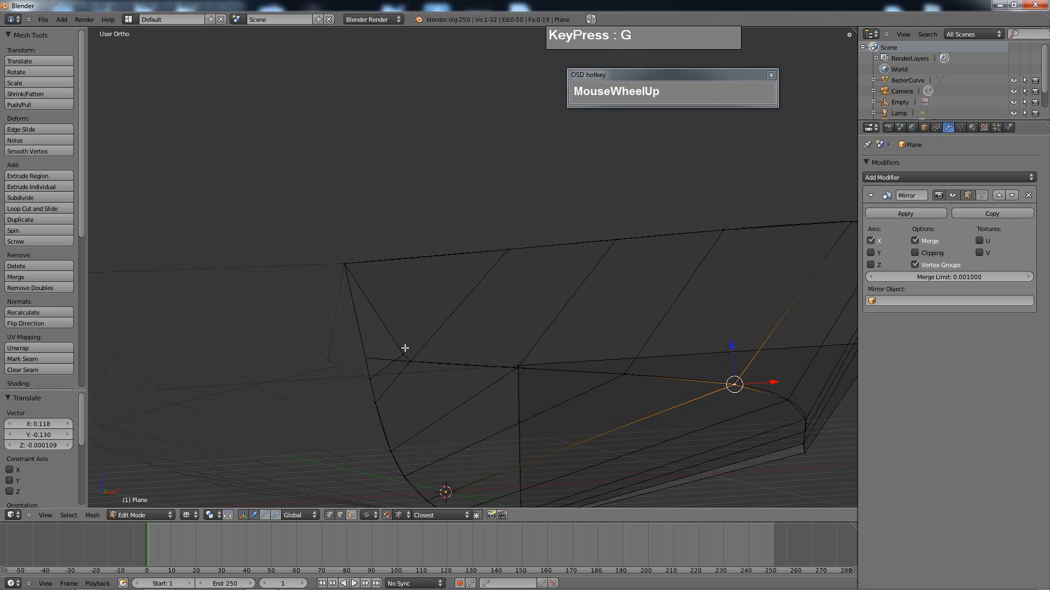
{"action": "right_click", "coordinate": [402, 353]}
{"action": "key", "text": "g"}
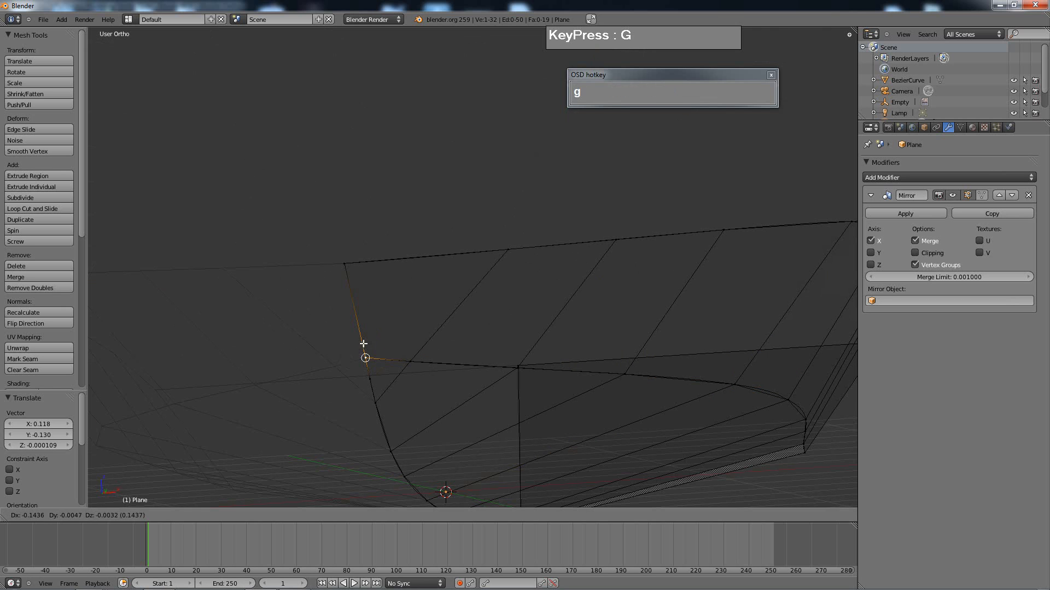
- Switch the viewport to solid shading and view the whole hull from the side
{"action": "scroll", "coordinate": [366, 358], "scroll_direction": "down", "scroll_amount": 5}
{"action": "mouse_move", "coordinate": [394, 337]}
{"action": "middle_mouse_down"}
{"action": "mouse_move", "coordinate": [499, 346]}
{"action": "mouse_move", "coordinate": [489, 316]}
{"action": "mouse_move", "coordinate": [544, 326]}
{"action": "mouse_move", "coordinate": [625, 262]}
{"action": "mouse_move", "coordinate": [527, 321]}
{"action": "mouse_move", "coordinate": [417, 307]}
{"action": "mouse_move", "coordinate": [438, 292]}
{"action": "middle_mouse_up"}
{"action": "key", "text": "z"}
{"action": "scroll", "coordinate": [546, 317], "scroll_direction": "up", "scroll_amount": 3}
{"action": "key", "text": "Tab"}
{"action": "key", "text": "Tab"}
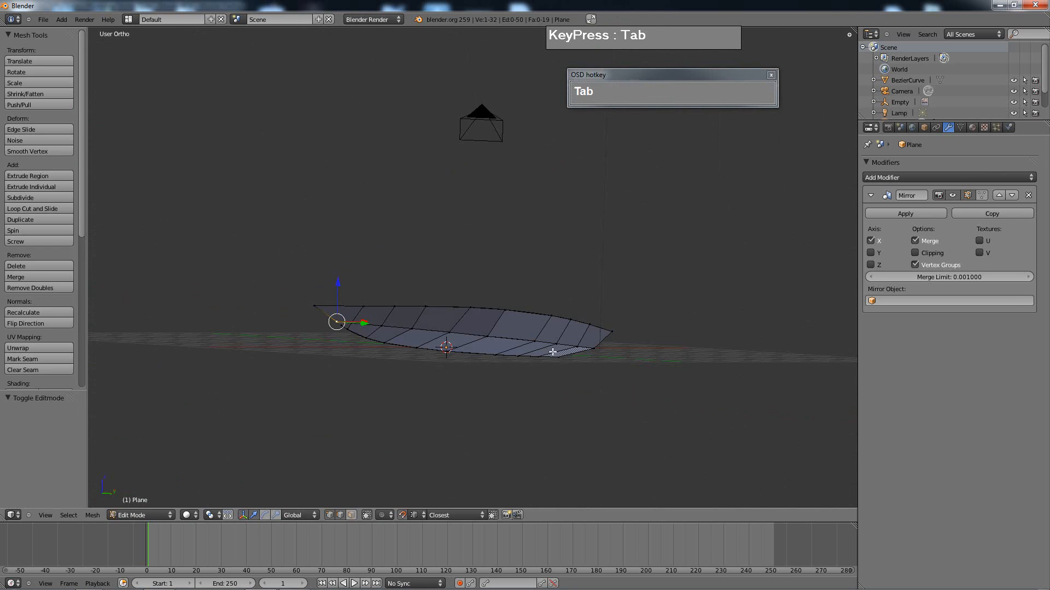
{"action": "middle_click_drag", "start_coordinate": [534, 327], "coordinate": [568, 323]}
- Return the hull to object mode and show the layer with the reference boat photo
{"action": "key", "text": "Tab"}
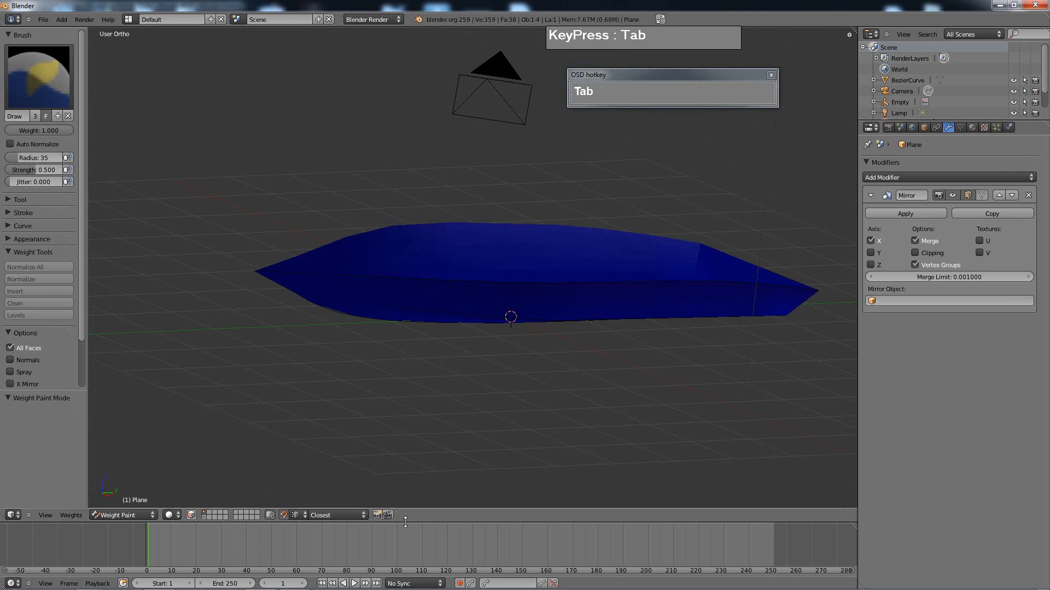
{"action": "key", "text": "ctrl+Tab"}
{"action": "left_click", "coordinate": [336, 517], "text": "shift"}
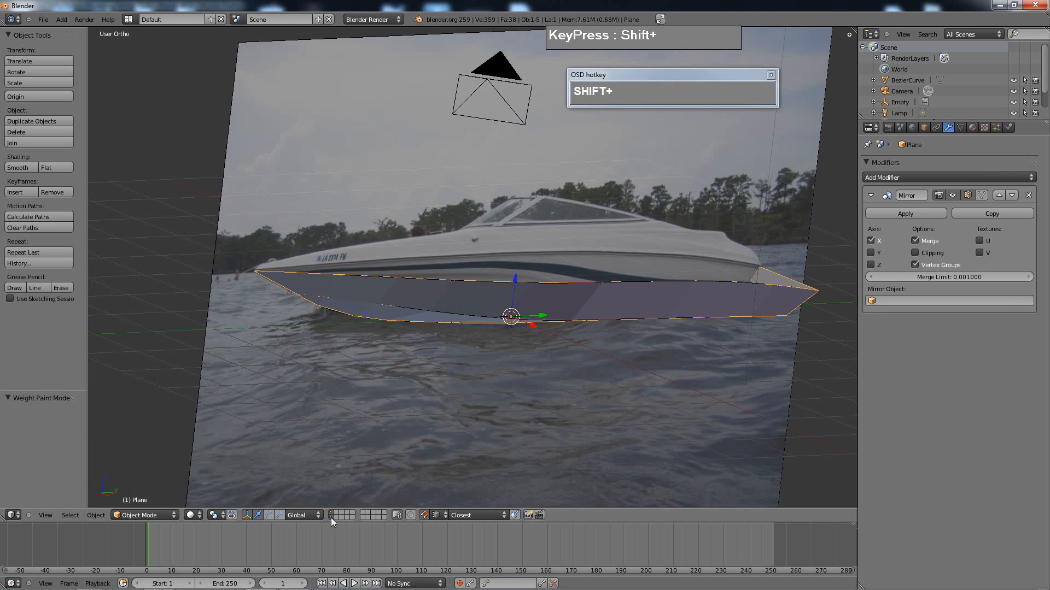
{"action": "middle_click_drag", "start_coordinate": [416, 470], "coordinate": [499, 368]}
{"action": "scroll", "coordinate": [550, 313], "scroll_direction": "up", "scroll_amount": 3}
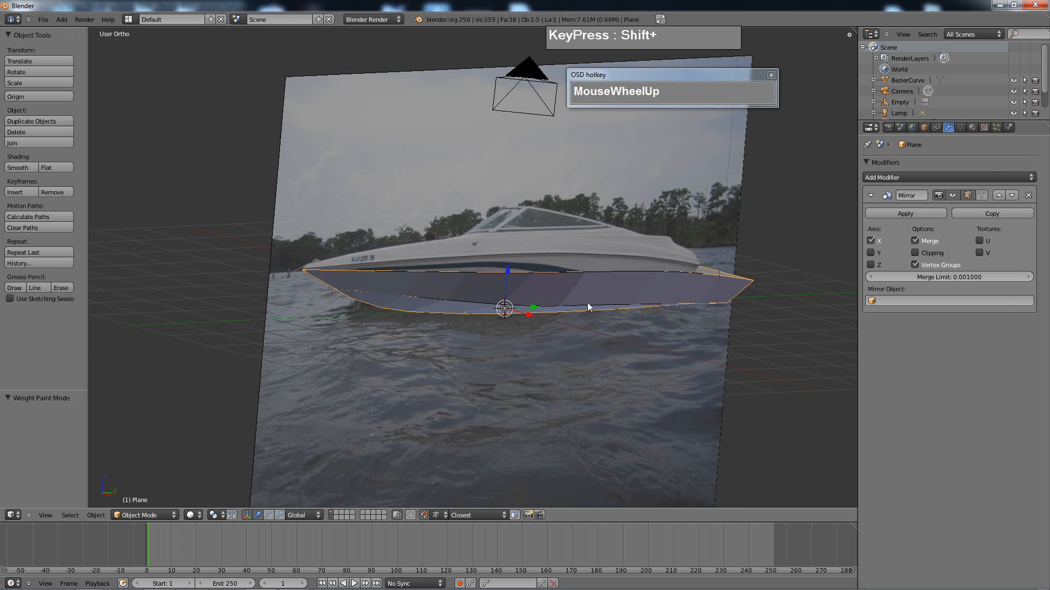
- Apply smooth shading to the whole hull
{"action": "key", "text": "Tab"}
{"action": "right_click", "coordinate": [572, 288]}
{"action": "key", "text": "Tab"}
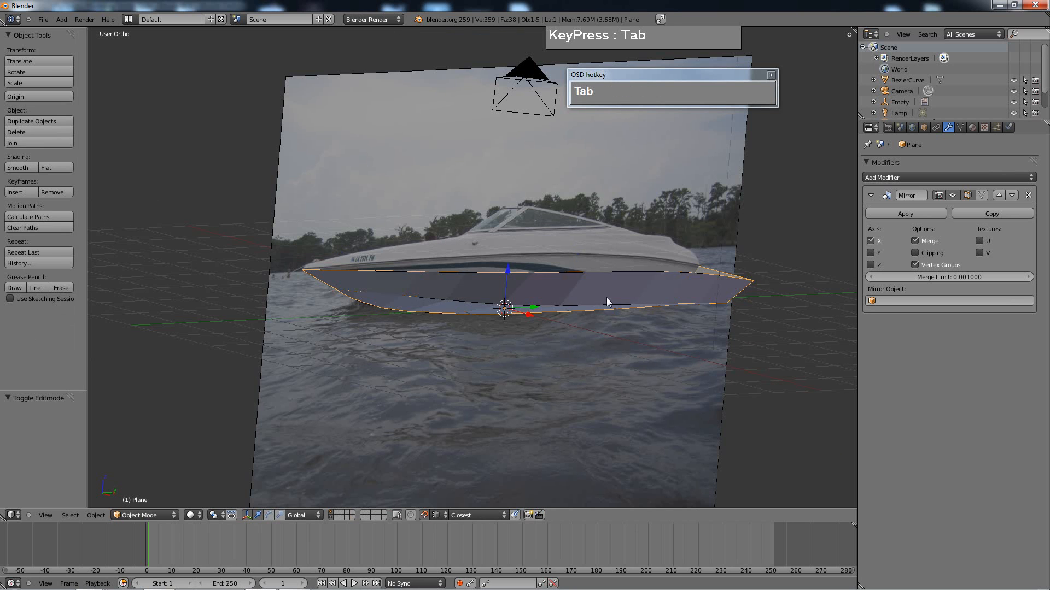
{"action": "left_click", "coordinate": [24, 167]}
{"action": "mouse_move", "coordinate": [377, 223]}
{"action": "middle_mouse_down"}
{"action": "mouse_move", "coordinate": [538, 278]}
{"action": "mouse_move", "coordinate": [525, 239]}
{"action": "middle_mouse_up"}
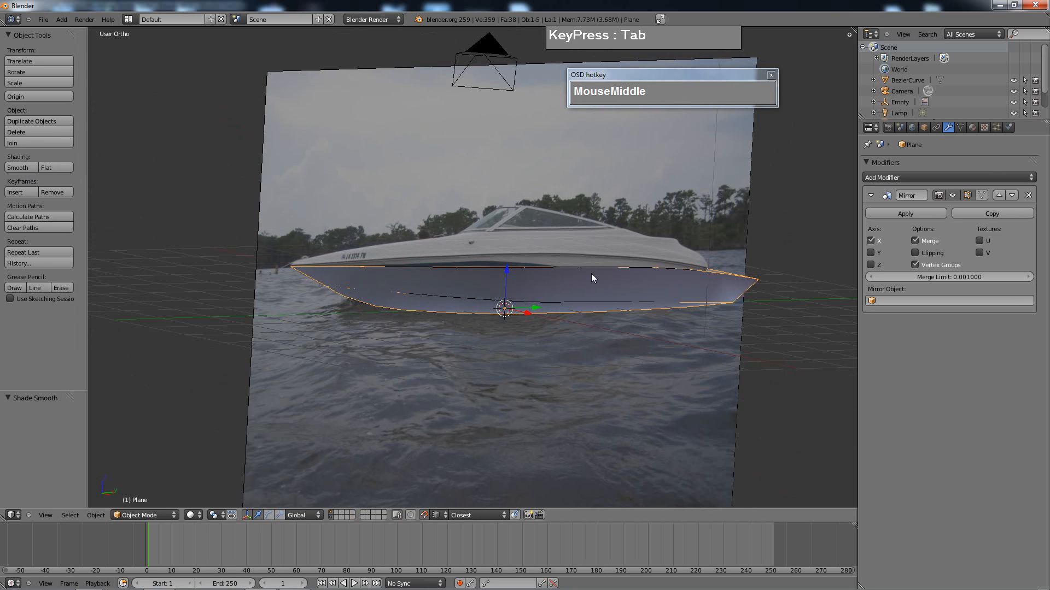
- Add a level 1 Subdivision Surface modifier to the hull and examine the gap at the transom corner
{"action": "key", "text": "ctrl+1"}
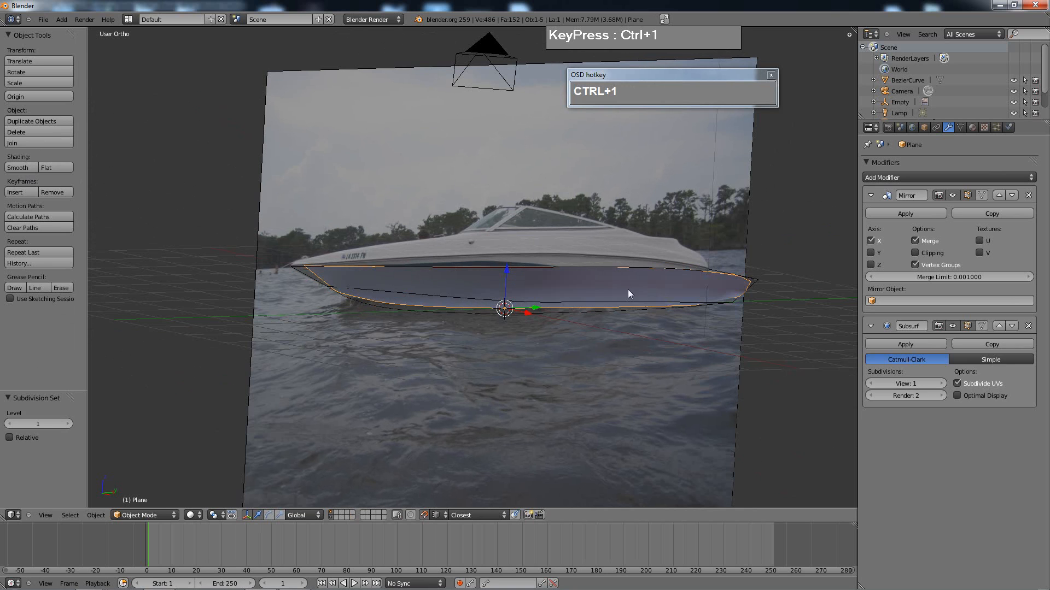
{"action": "middle_click_drag", "start_coordinate": [814, 316], "coordinate": [612, 277]}
{"action": "scroll", "coordinate": [707, 278], "scroll_direction": "up", "scroll_amount": 3}
{"action": "middle_click_drag", "start_coordinate": [764, 279], "coordinate": [561, 274], "text": "shift"}
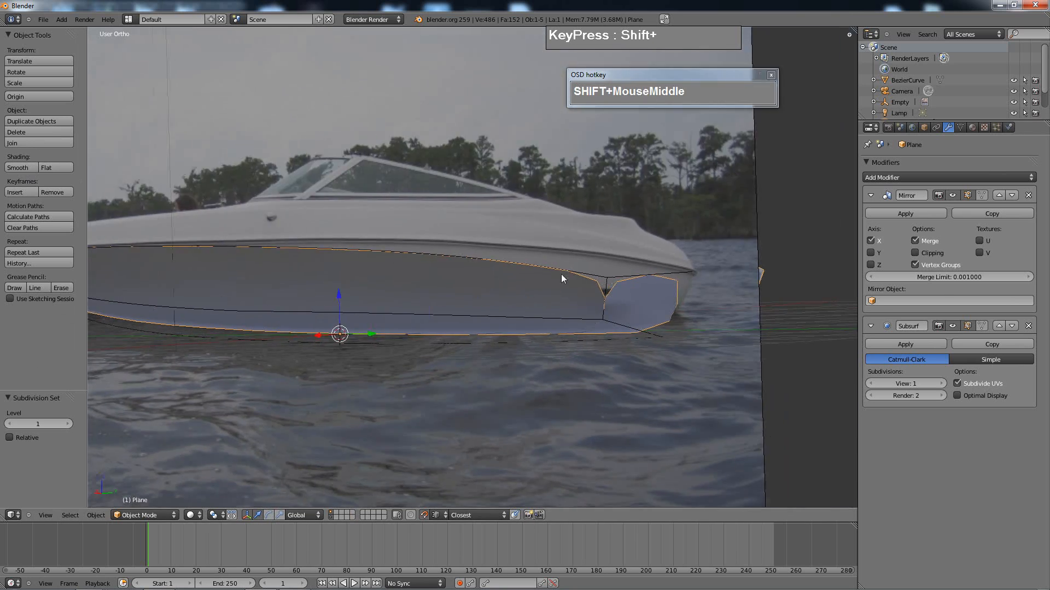
{"action": "scroll", "coordinate": [600, 284], "scroll_direction": "up", "scroll_amount": 2}
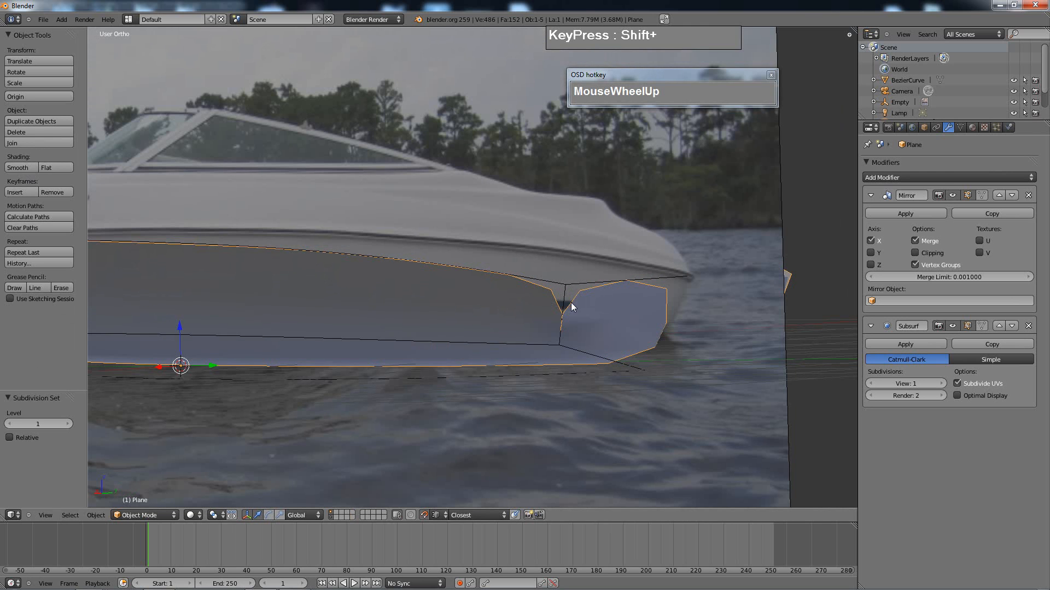
- Enter edit mode and select the transom's upper edge up to the corner where it meets the hull side
{"action": "key", "text": "Tab"}
{"action": "scroll", "coordinate": [605, 301], "scroll_direction": "up", "scroll_amount": 2}
{"action": "right_click", "coordinate": [652, 301]}
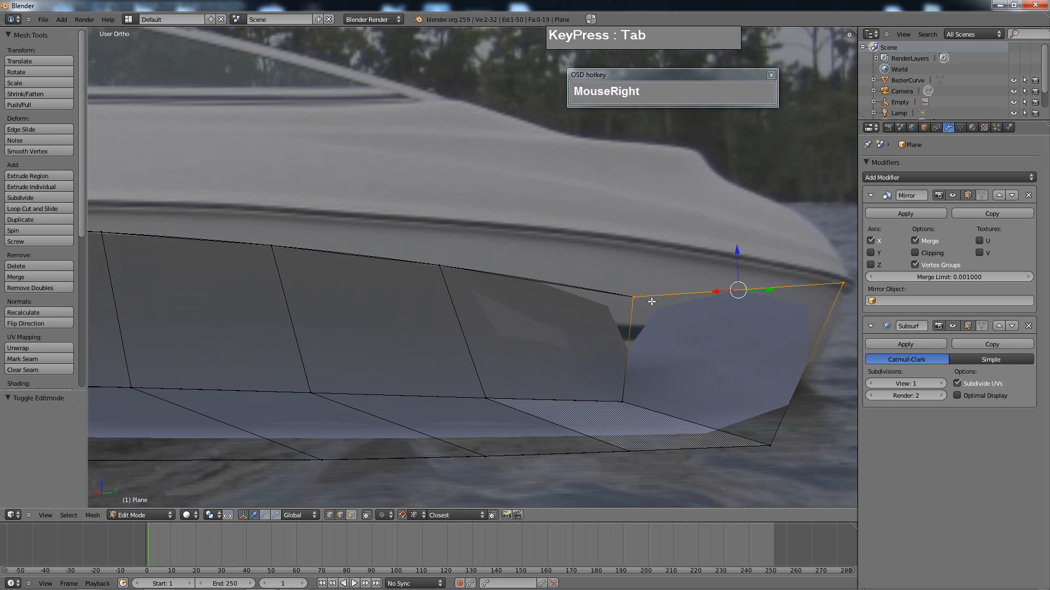
{"action": "key", "text": "ctrl+Tab"}
{"action": "left_click", "coordinate": [647, 301]}
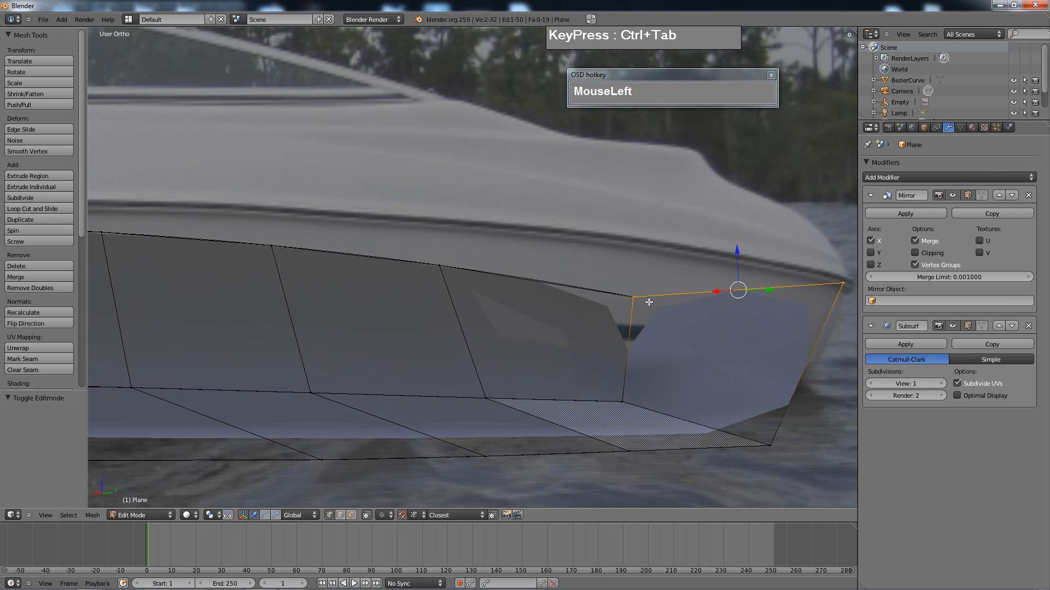
{"action": "right_click", "coordinate": [634, 296], "text": "shift"}
{"action": "middle_click_drag", "start_coordinate": [612, 287], "coordinate": [605, 293], "text": "shift"}
{"action": "key", "text": "b"}
{"action": "left_click_drag", "start_coordinate": [582, 281], "coordinate": [601, 306]}
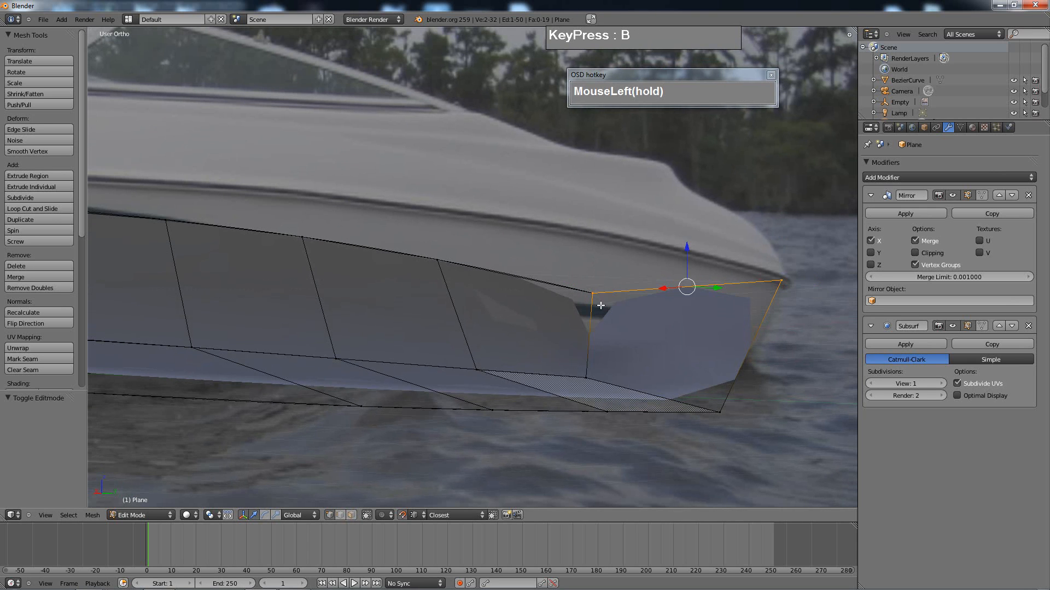
- Box-select the overlapping vertices at the transom's upper corner in wireframe, remove doubles and restore solid shading
{"action": "scroll", "coordinate": [607, 306], "scroll_direction": "up", "scroll_amount": 4}
{"action": "middle_click_drag", "start_coordinate": [661, 307], "coordinate": [676, 321]}
{"action": "key", "text": "z"}
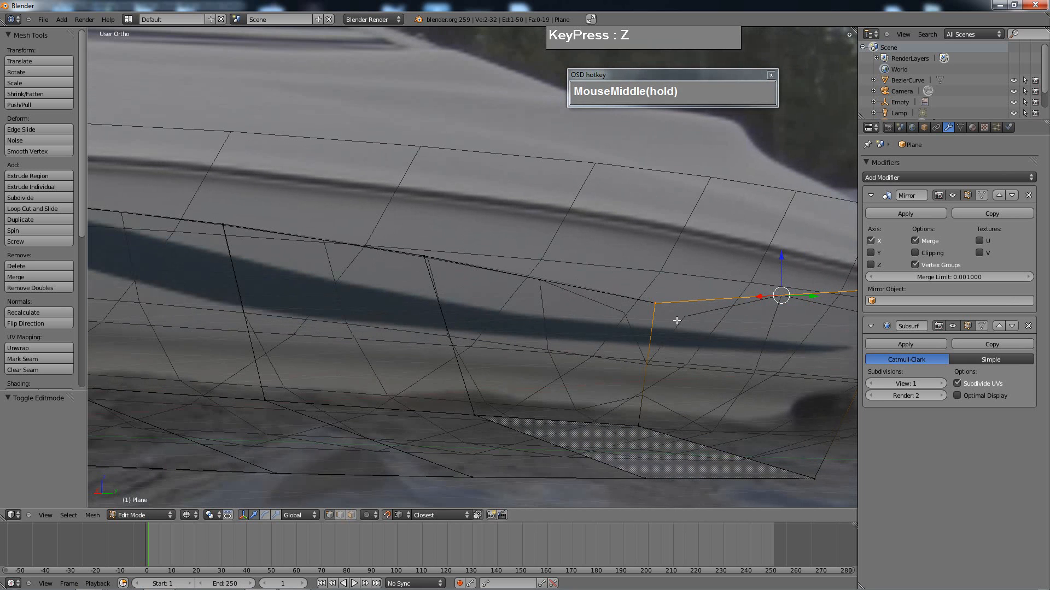
{"action": "key", "text": "b"}
{"action": "left_click_drag", "start_coordinate": [640, 289], "coordinate": [667, 308]}
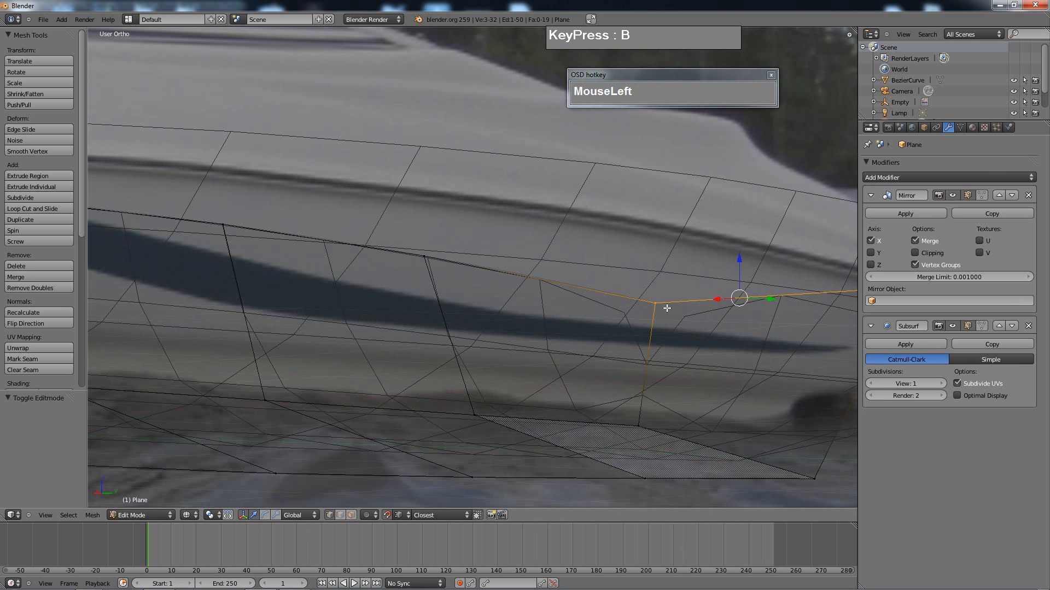
{"action": "key", "text": "w"}
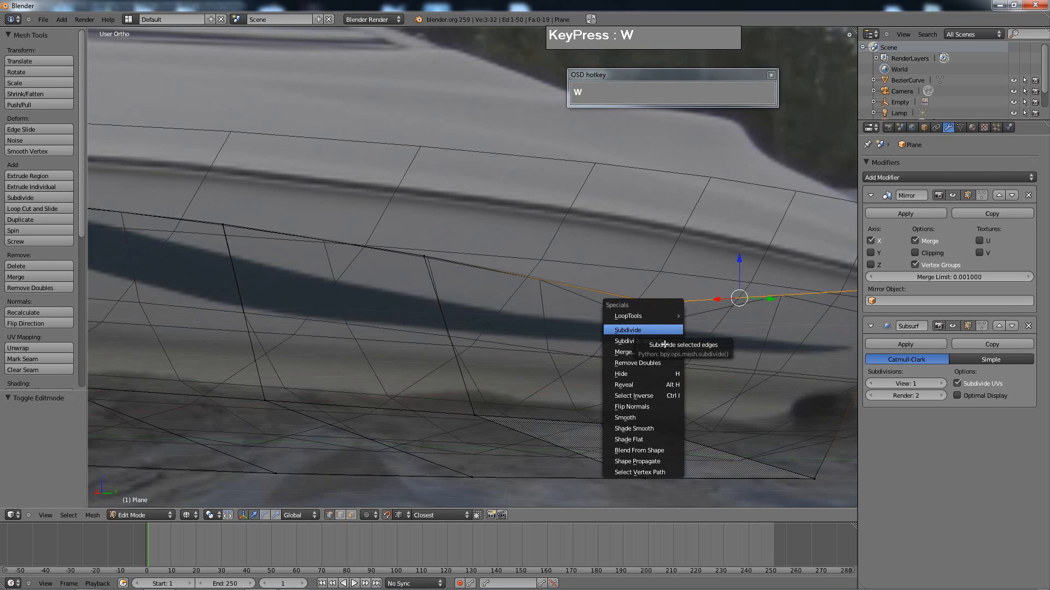
{"action": "left_click", "coordinate": [679, 344]}
{"action": "scroll", "coordinate": [678, 345], "scroll_direction": "down", "scroll_amount": 3}
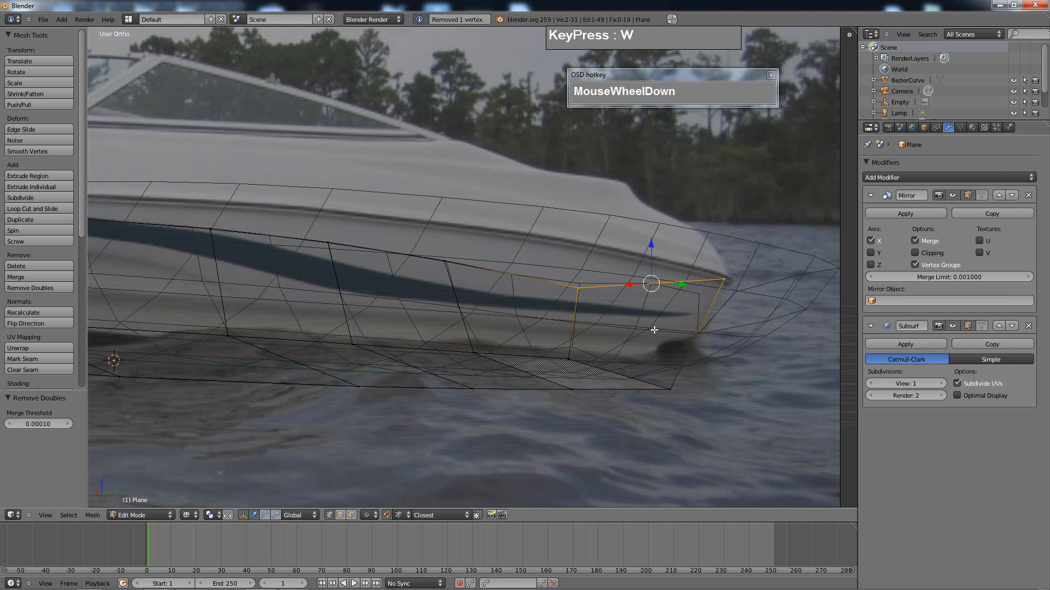
{"action": "key", "text": "z"}
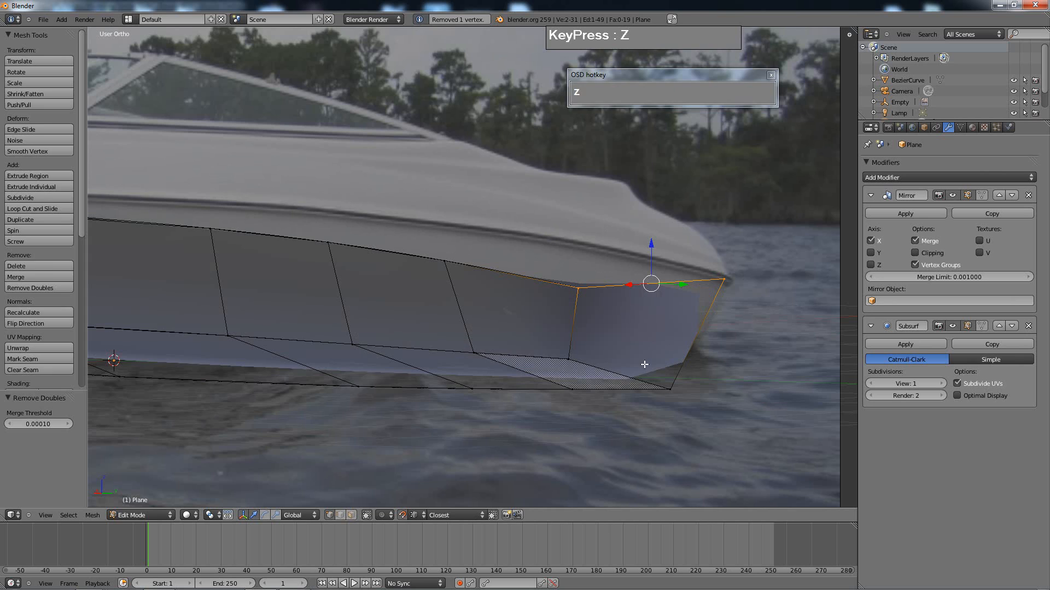
- Return to object mode, hide the reference photo layer and inspect the smoothed stern up close
{"action": "key", "text": "Tab"}
{"action": "scroll", "coordinate": [581, 346], "scroll_direction": "down", "scroll_amount": 2}
{"action": "mouse_move", "coordinate": [582, 346]}
{"action": "middle_mouse_down"}
{"action": "mouse_move", "coordinate": [557, 381]}
{"action": "mouse_move", "coordinate": [616, 335]}
{"action": "mouse_move", "coordinate": [710, 323]}
{"action": "mouse_move", "coordinate": [397, 434]}
{"action": "mouse_move", "coordinate": [490, 339]}
{"action": "mouse_move", "coordinate": [626, 230]}
{"action": "mouse_move", "coordinate": [640, 296]}
{"action": "mouse_move", "coordinate": [569, 335]}
{"action": "middle_mouse_up"}
{"action": "scroll", "coordinate": [624, 337], "scroll_direction": "up", "scroll_amount": 2}
{"action": "scroll", "coordinate": [567, 340], "scroll_direction": "down", "scroll_amount": 1}
{"action": "left_click", "coordinate": [333, 515]}
{"action": "scroll", "coordinate": [600, 316], "scroll_direction": "up", "scroll_amount": 4}
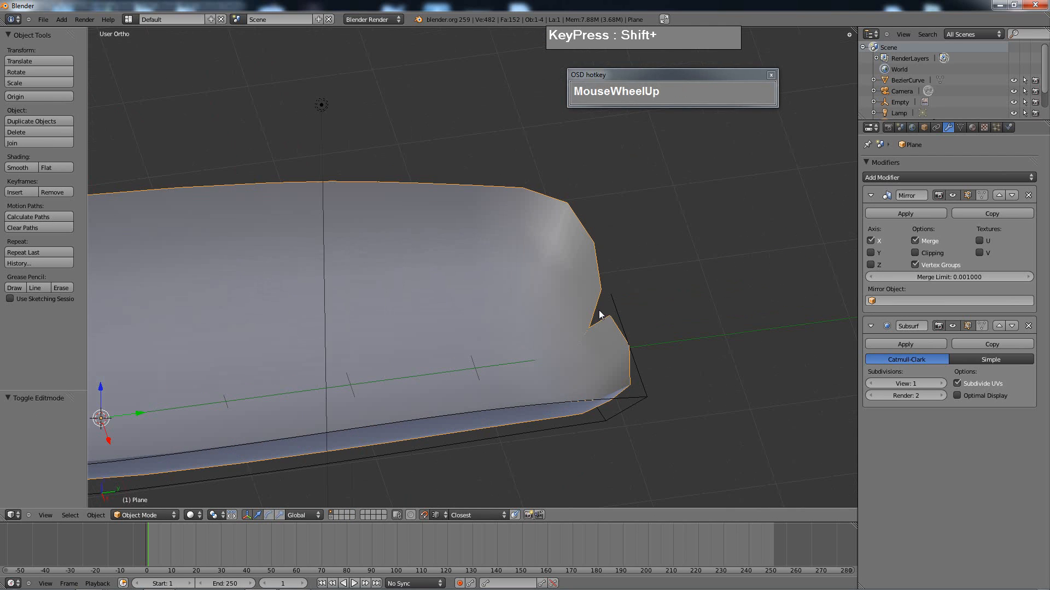
- Enable Clipping on the Mirror modifier and move the transom's upper open vertex along X onto the mirror centreline
{"action": "key", "text": "ctrl+Tab"}
{"action": "key", "text": "ctrl+Tab"}
{"action": "key", "text": "Tab"}
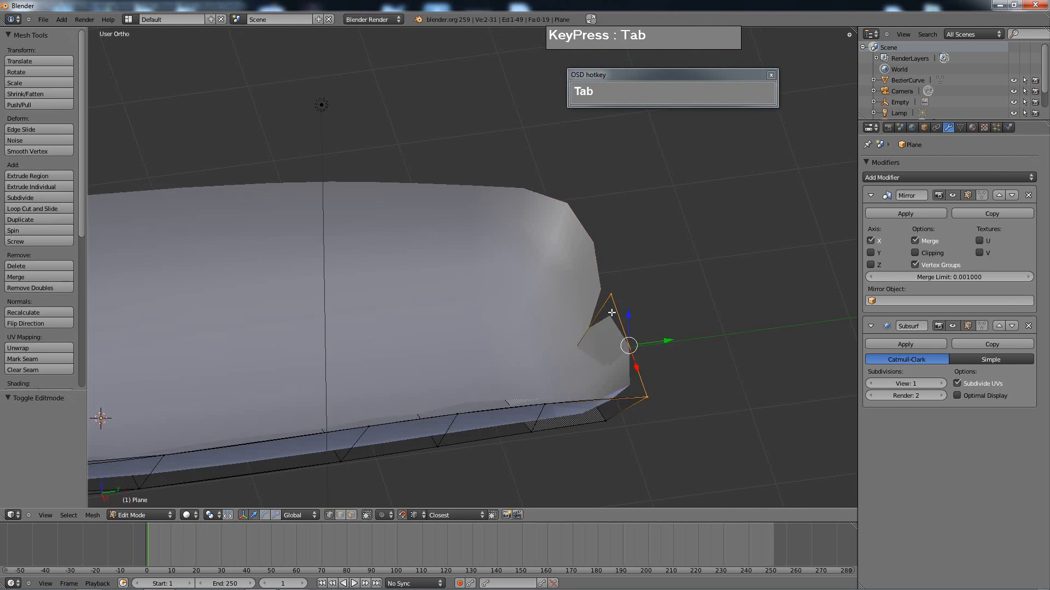
{"action": "right_click", "coordinate": [611, 290]}
{"action": "left_click_drag", "start_coordinate": [619, 310], "coordinate": [616, 295]}
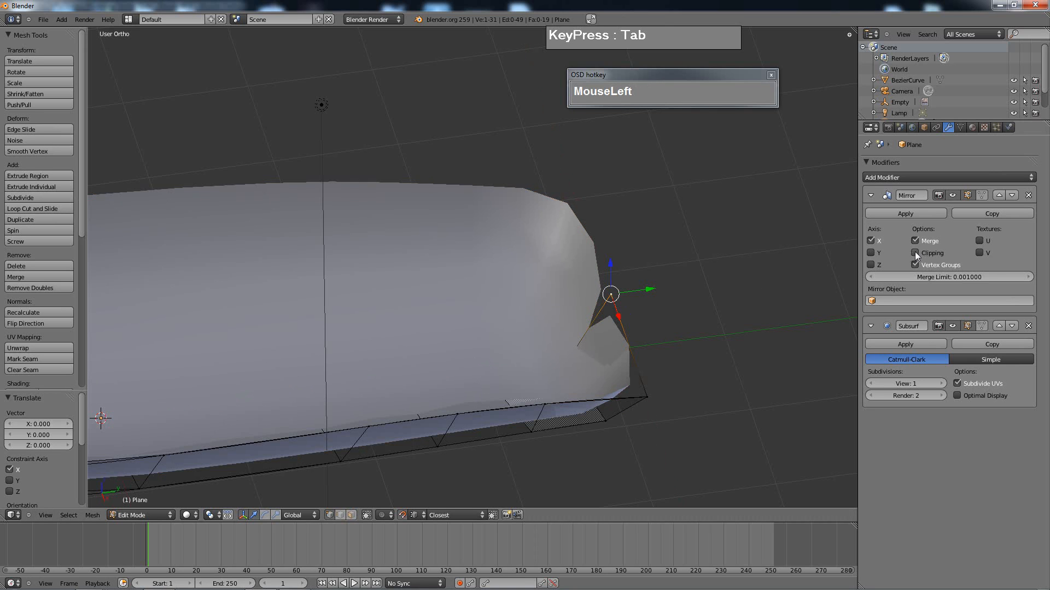
{"action": "left_click_drag", "start_coordinate": [620, 317], "coordinate": [604, 281]}
- Add a loop cut at the stern and slide it tight against the transom edge
{"action": "scroll", "coordinate": [662, 272], "scroll_direction": "down", "scroll_amount": 1}
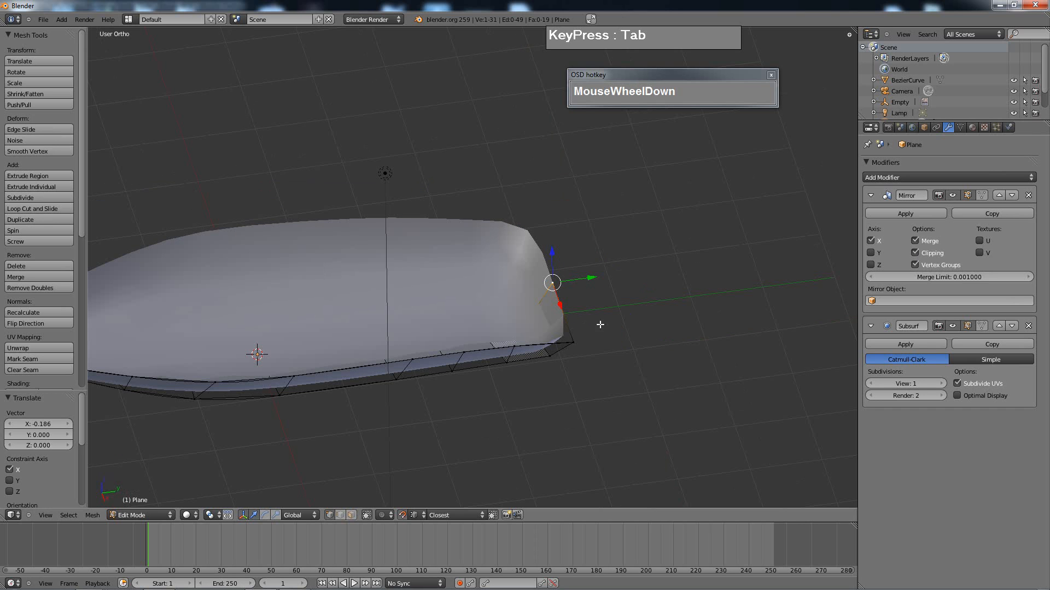
{"action": "scroll", "coordinate": [579, 293], "scroll_direction": "down", "scroll_amount": 3}
{"action": "middle_click_drag", "start_coordinate": [573, 309], "coordinate": [576, 283]}
{"action": "scroll", "coordinate": [536, 312], "scroll_direction": "up", "scroll_amount": 4}
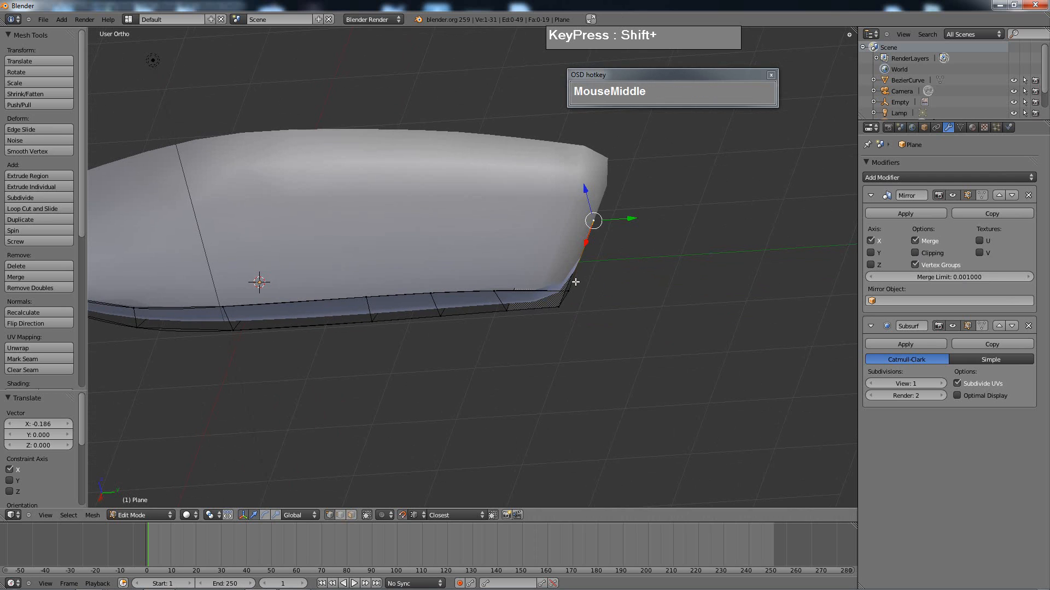
{"action": "key", "text": "ctrl+r"}
{"action": "left_click", "coordinate": [561, 298]}
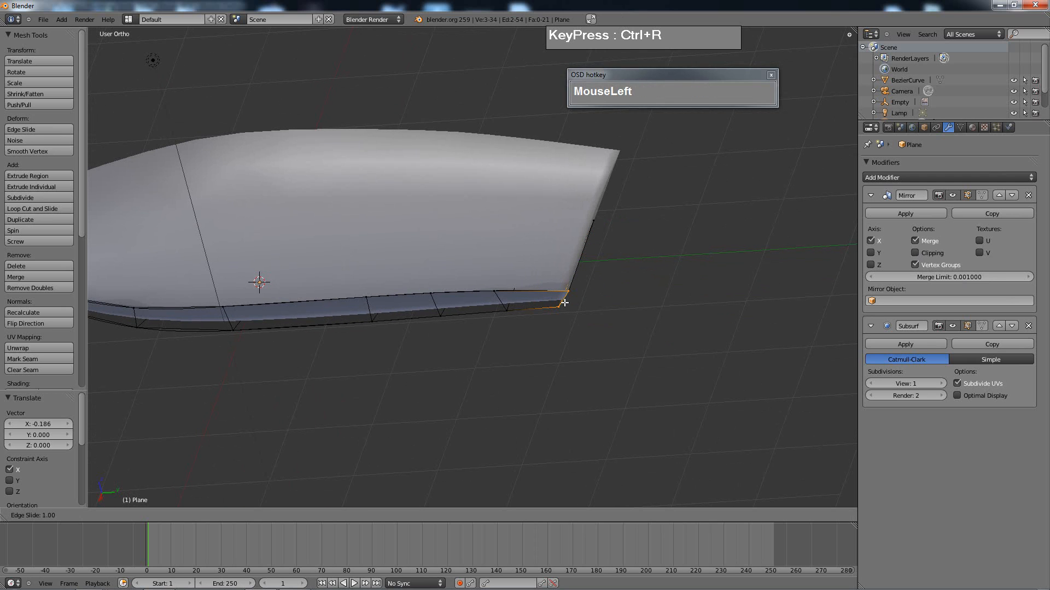
{"action": "left_click", "coordinate": [562, 303]}
- Add a loop cut across the hull side at the bow and slide it close to the bow edge, at about -0.90
{"action": "middle_click_drag", "start_coordinate": [452, 328], "coordinate": [485, 232]}
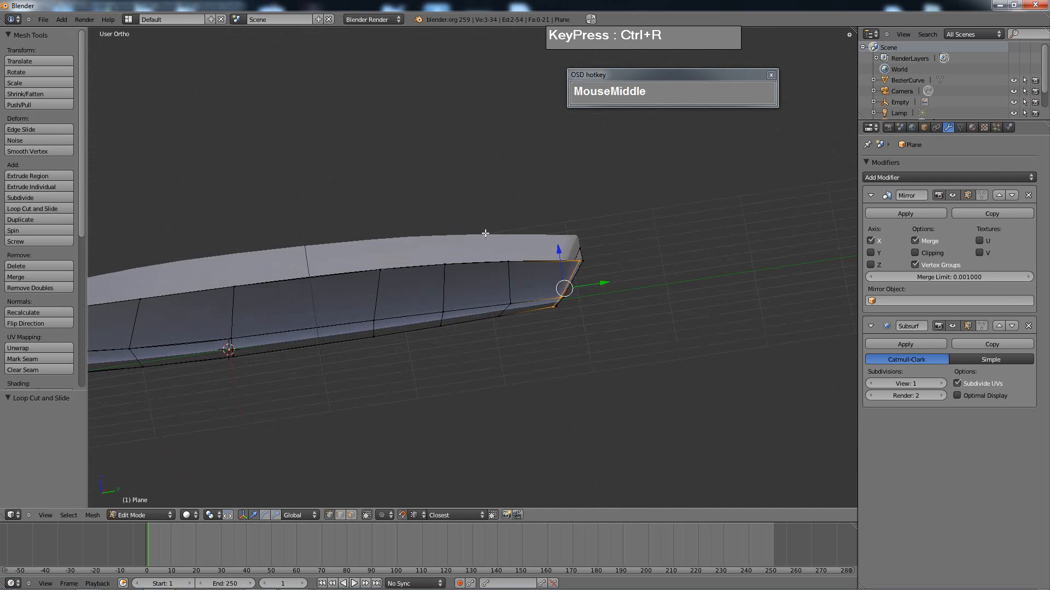
{"action": "scroll", "coordinate": [477, 256], "scroll_direction": "down", "scroll_amount": 1}
{"action": "middle_click_drag", "start_coordinate": [440, 270], "coordinate": [653, 246]}
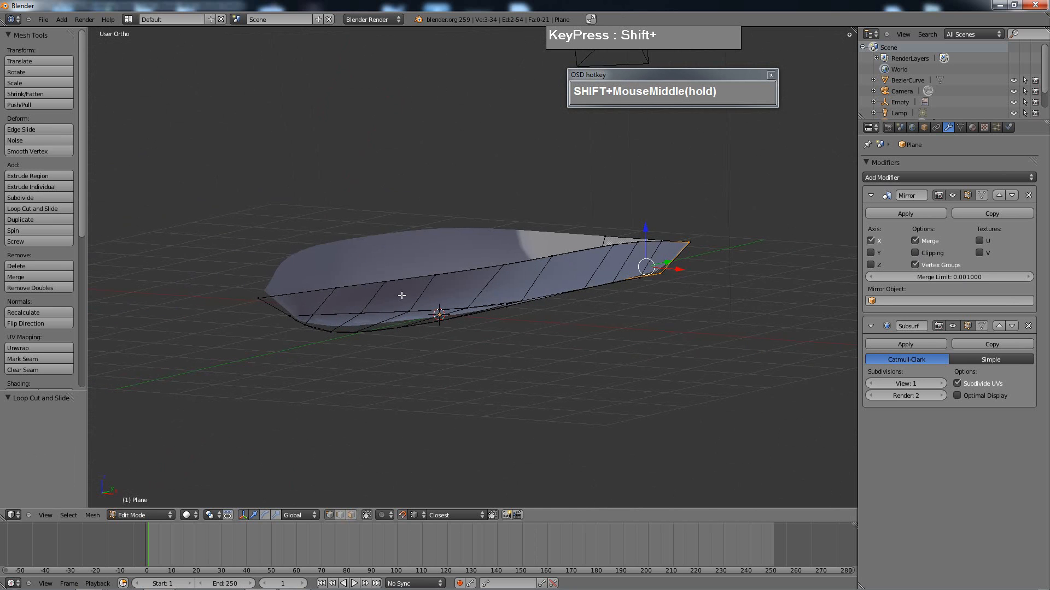
{"action": "scroll", "coordinate": [389, 304], "scroll_direction": "up", "scroll_amount": 3}
{"action": "middle_click_drag", "start_coordinate": [377, 311], "coordinate": [618, 249], "text": "shift"}
{"action": "scroll", "coordinate": [499, 272], "scroll_direction": "up", "scroll_amount": 1}
{"action": "middle_click_drag", "start_coordinate": [499, 272], "coordinate": [553, 239]}
{"action": "middle_click_drag", "start_coordinate": [621, 225], "coordinate": [424, 291], "text": "shift"}
{"action": "scroll", "coordinate": [444, 296], "scroll_direction": "up", "scroll_amount": 2}
{"action": "scroll", "coordinate": [421, 328], "scroll_direction": "up", "scroll_amount": 2}
{"action": "middle_click_drag", "start_coordinate": [408, 335], "coordinate": [417, 230], "text": "shift"}
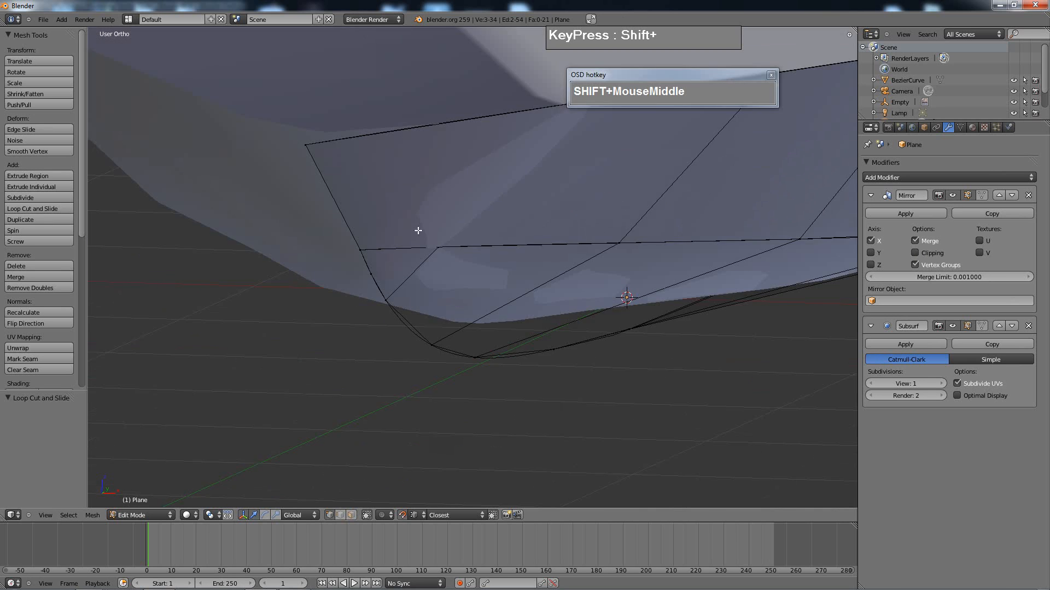
{"action": "scroll", "coordinate": [396, 295], "scroll_direction": "up", "scroll_amount": 2}
{"action": "middle_click_drag", "start_coordinate": [396, 295], "coordinate": [402, 255], "text": "shift"}
{"action": "right_click", "coordinate": [341, 272]}
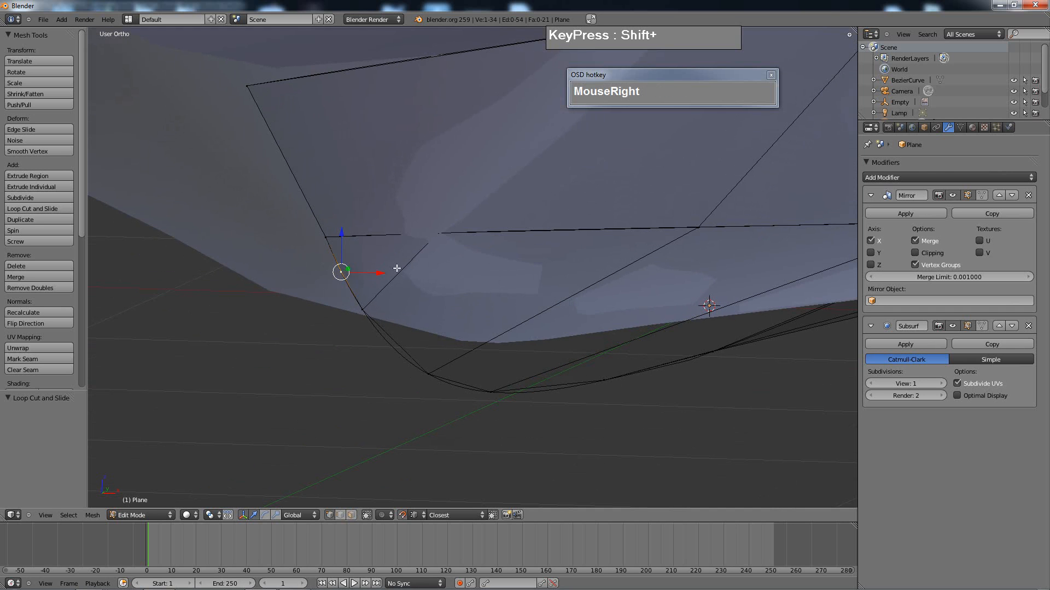
{"action": "scroll", "coordinate": [469, 236], "scroll_direction": "down", "scroll_amount": 2}
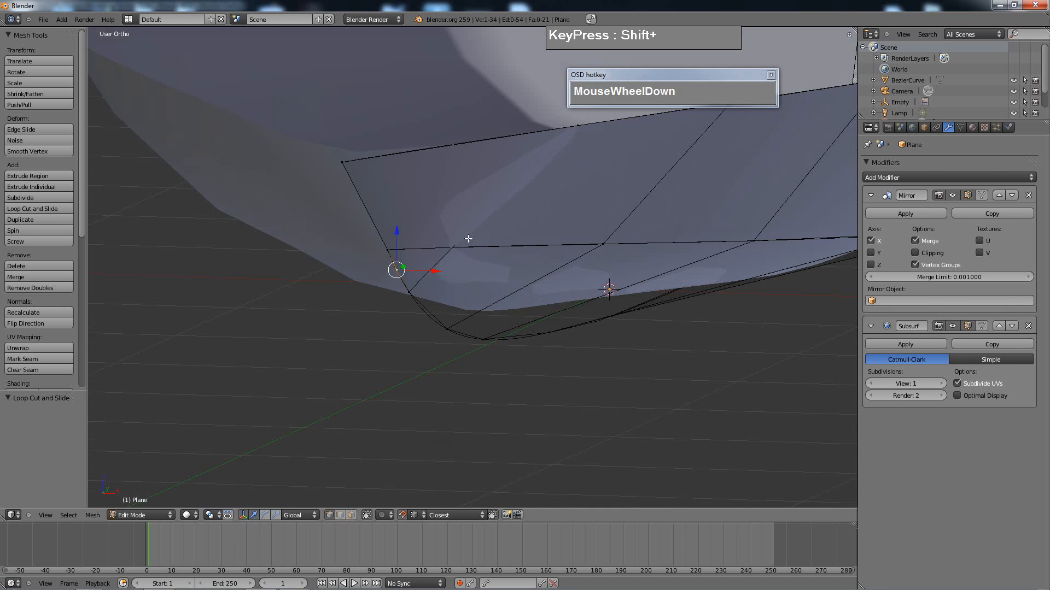
{"action": "middle_click_drag", "start_coordinate": [468, 237], "coordinate": [483, 288]}
{"action": "scroll", "coordinate": [490, 287], "scroll_direction": "up", "scroll_amount": 3}
{"action": "key", "text": "ctrl+r"}
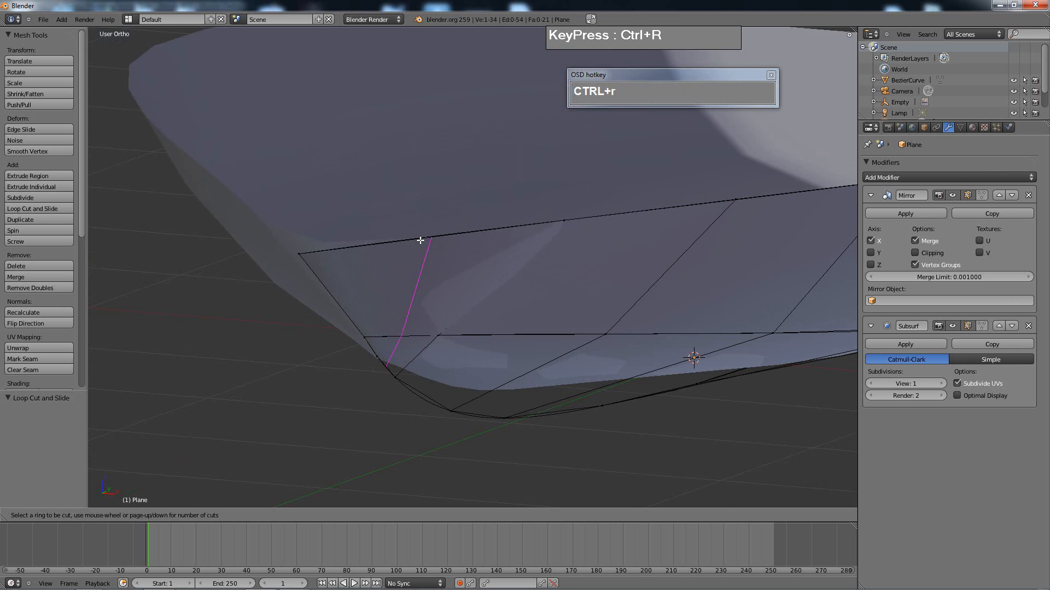
{"action": "left_click", "coordinate": [407, 245]}
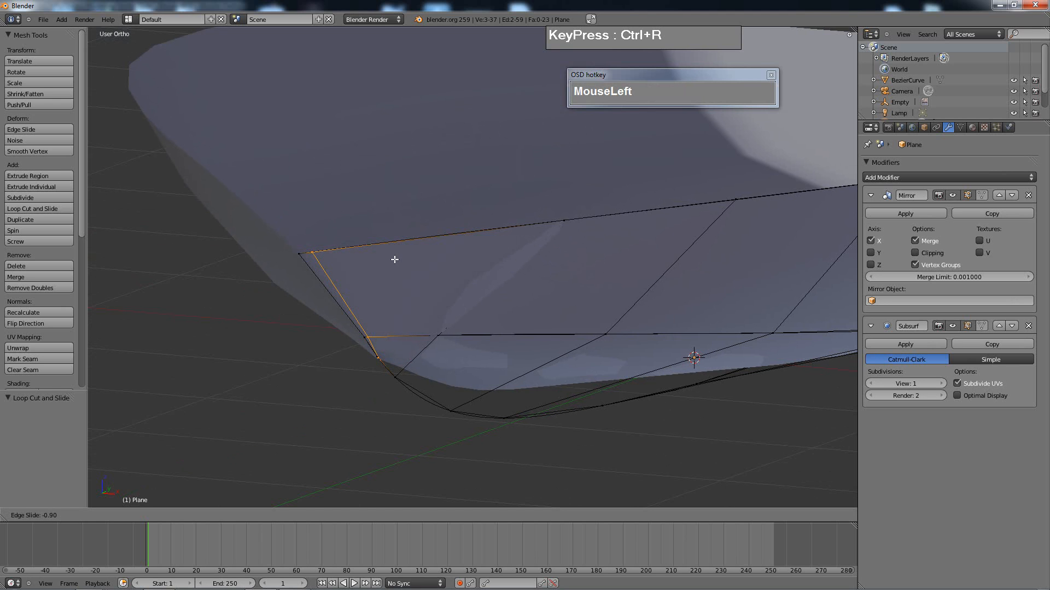
{"action": "left_click", "coordinate": [394, 260]}
- Add a lengthwise loop cut through the lower hull panel and slide it down close to the keel edge
{"action": "middle_click_drag", "start_coordinate": [401, 329], "coordinate": [367, 189]}
{"action": "key", "text": "ctrl+r"}
{"action": "left_click", "coordinate": [394, 290]}
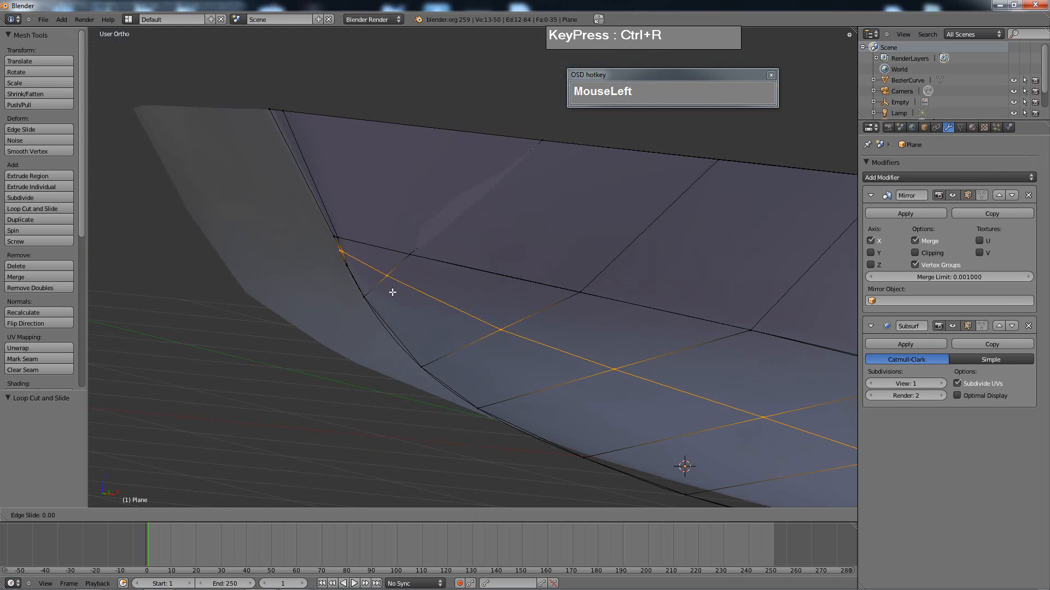
{"action": "left_click", "coordinate": [277, 367]}
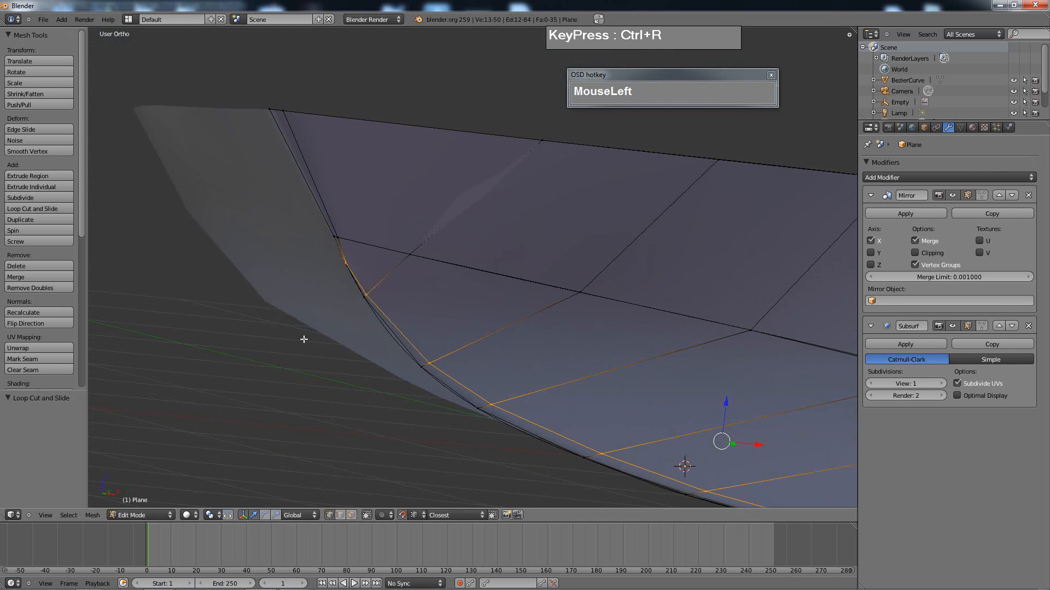
- Lasso-select the four tightly clustered vertices of the tiny face at the bow in wireframe and frame the view on them
{"action": "scroll", "coordinate": [326, 318], "scroll_direction": "up", "scroll_amount": 6}
{"action": "middle_click_drag", "start_coordinate": [349, 297], "coordinate": [525, 284], "text": "shift"}
{"action": "mouse_move", "coordinate": [328, 224]}
{"action": "middle_mouse_down"}
{"action": "mouse_move", "coordinate": [317, 217]}
{"action": "mouse_move", "coordinate": [340, 276]}
{"action": "mouse_move", "coordinate": [640, 227]}
{"action": "middle_mouse_up"}
{"action": "key", "text": "z"}
{"action": "mouse_move", "coordinate": [351, 319]}
{"action": "middle_mouse_down"}
{"action": "mouse_move", "coordinate": [330, 360]}
{"action": "mouse_move", "coordinate": [663, 225]}
{"action": "mouse_move", "coordinate": [438, 316]}
{"action": "mouse_move", "coordinate": [698, 251]}
{"action": "middle_mouse_up"}
{"action": "scroll", "coordinate": [467, 263], "scroll_direction": "up", "scroll_amount": 2}
{"action": "scroll", "coordinate": [468, 263], "scroll_direction": "up", "scroll_amount": 3}
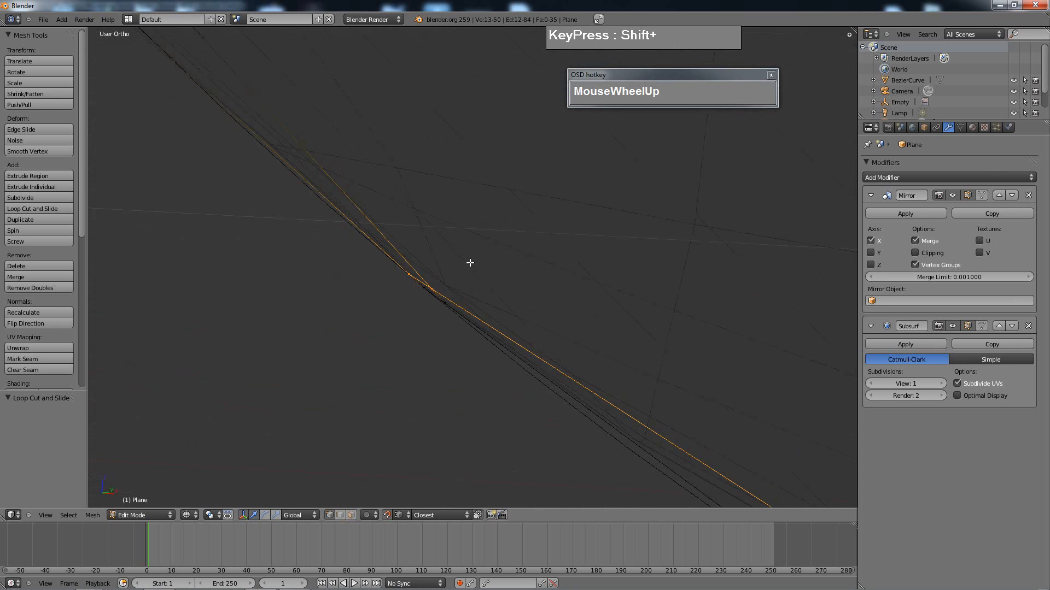
{"action": "scroll", "coordinate": [459, 290], "scroll_direction": "down", "scroll_amount": 3}
{"action": "middle_click_drag", "start_coordinate": [461, 291], "coordinate": [484, 315], "text": "shift"}
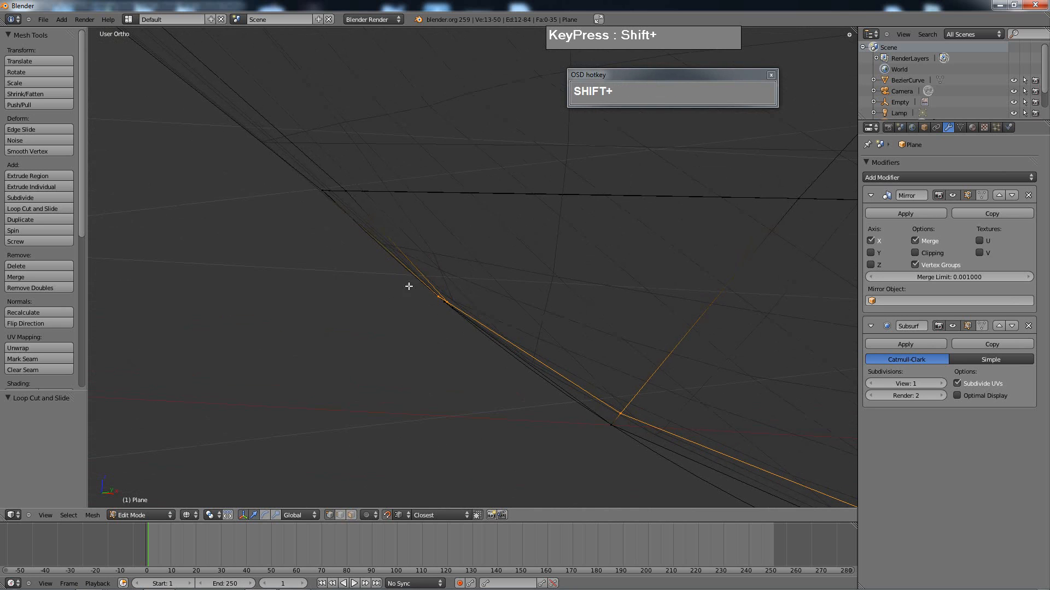
{"action": "middle_click_drag", "start_coordinate": [409, 287], "coordinate": [379, 292]}
{"action": "middle_click_drag", "start_coordinate": [472, 323], "coordinate": [812, 206], "text": "shift"}
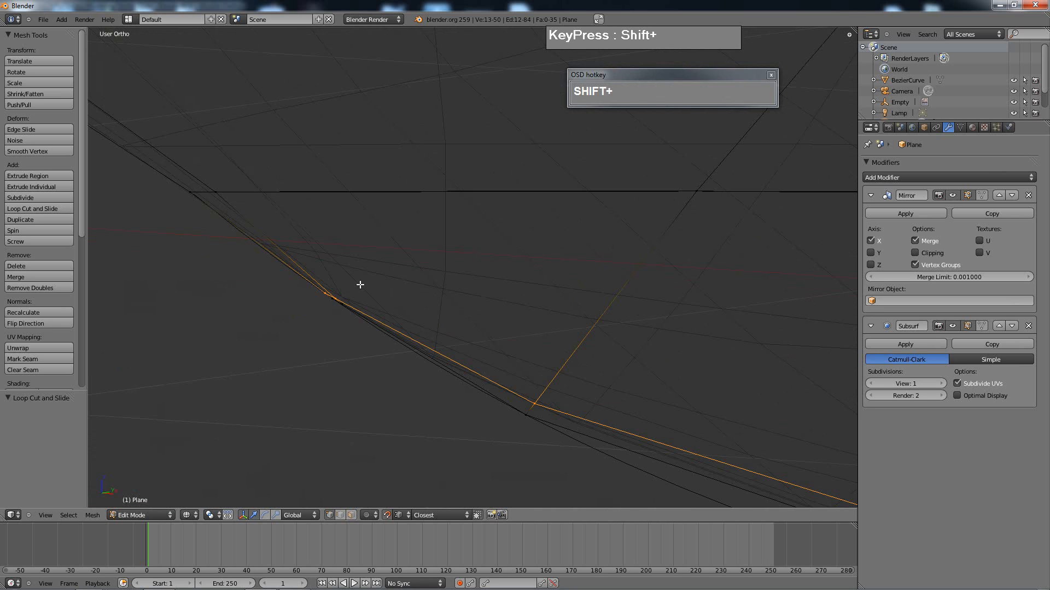
{"action": "mouse_move", "coordinate": [312, 270]}
{"action": "left_mouse_down", "text": "ctrl"}
{"action": "mouse_move", "coordinate": [392, 274]}
{"action": "mouse_move", "coordinate": [383, 285]}
{"action": "left_mouse_up", "text": "ctrl"}
{"action": "scroll", "coordinate": [362, 315], "scroll_direction": "up", "scroll_amount": 2}
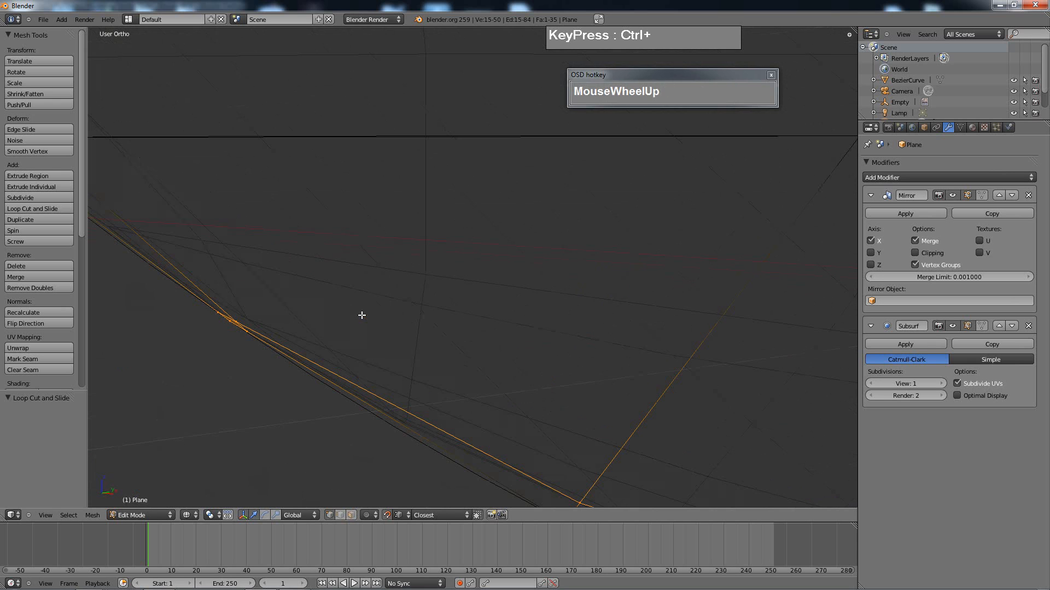
{"action": "middle_click_drag", "start_coordinate": [362, 316], "coordinate": [511, 304], "text": "shift"}
{"action": "left_click_drag", "start_coordinate": [363, 263], "coordinate": [444, 264], "text": "ctrl"}
{"action": "key", "text": "KP_Decimal"}
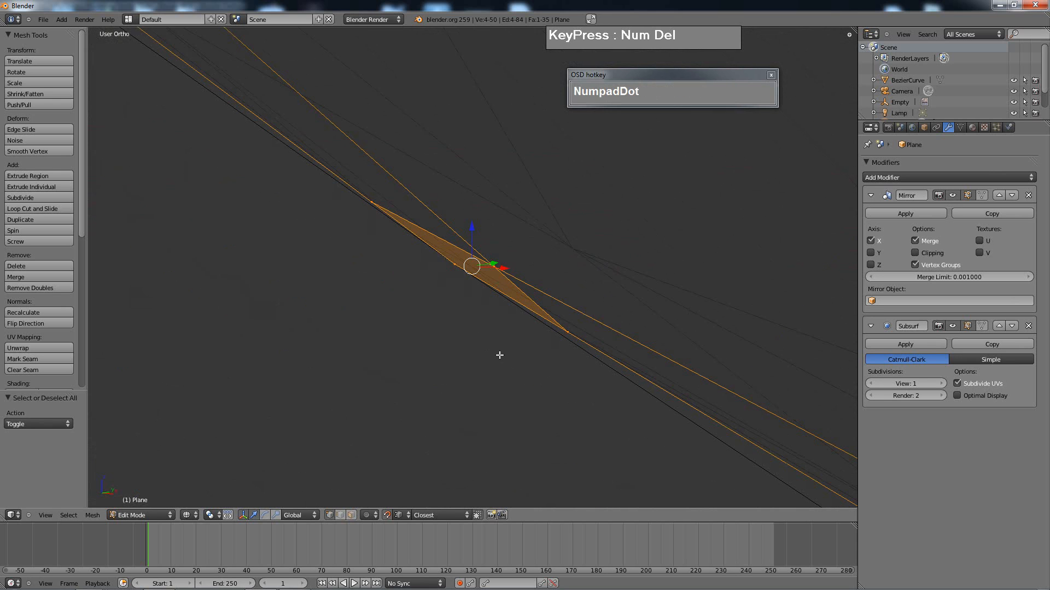
- In the right view, spread the tiny bow face by moving its lower middle vertex down and its upper middle vertex up
{"action": "middle_click_drag", "start_coordinate": [499, 356], "coordinate": [451, 278]}
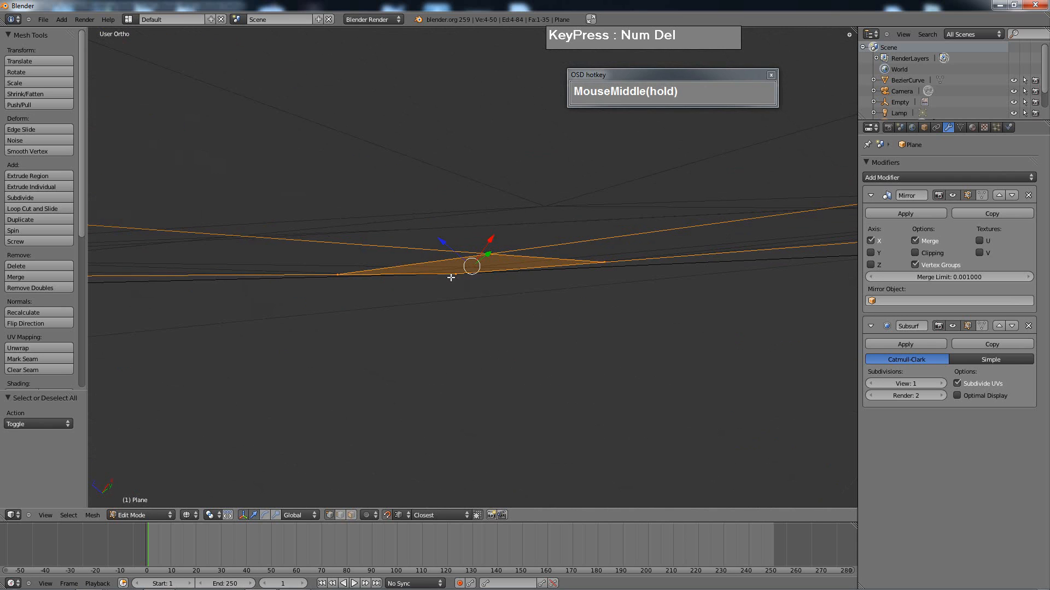
{"action": "right_click", "coordinate": [457, 280]}
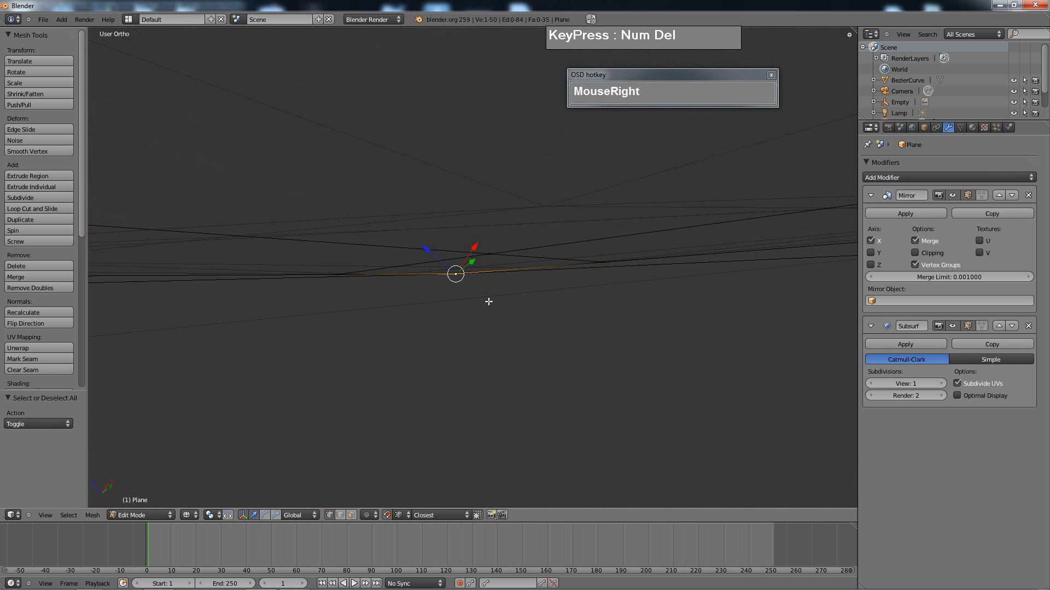
{"action": "key", "text": "KP_3"}
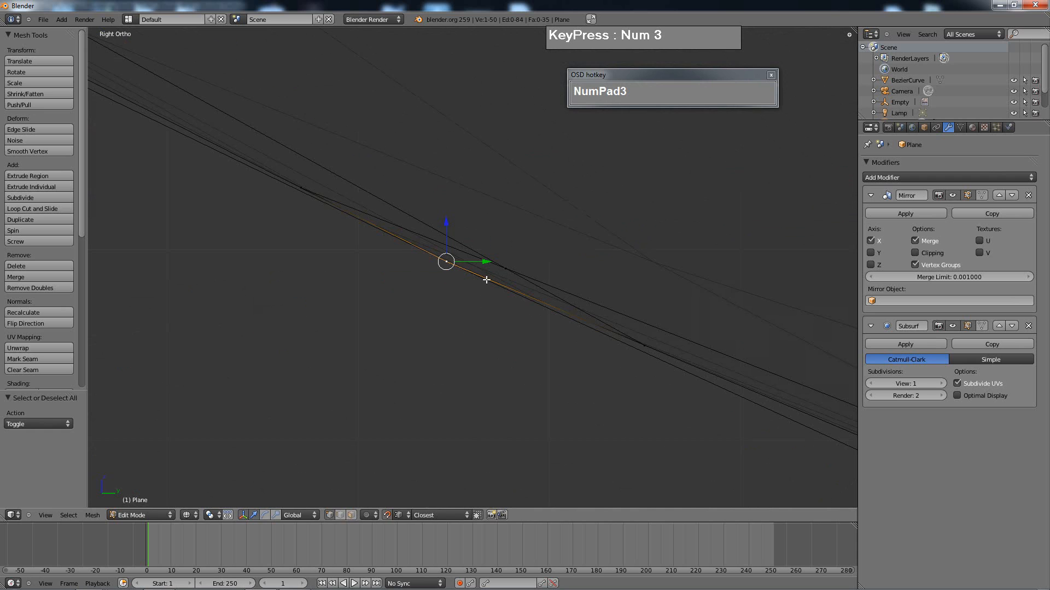
{"action": "key", "text": "g"}
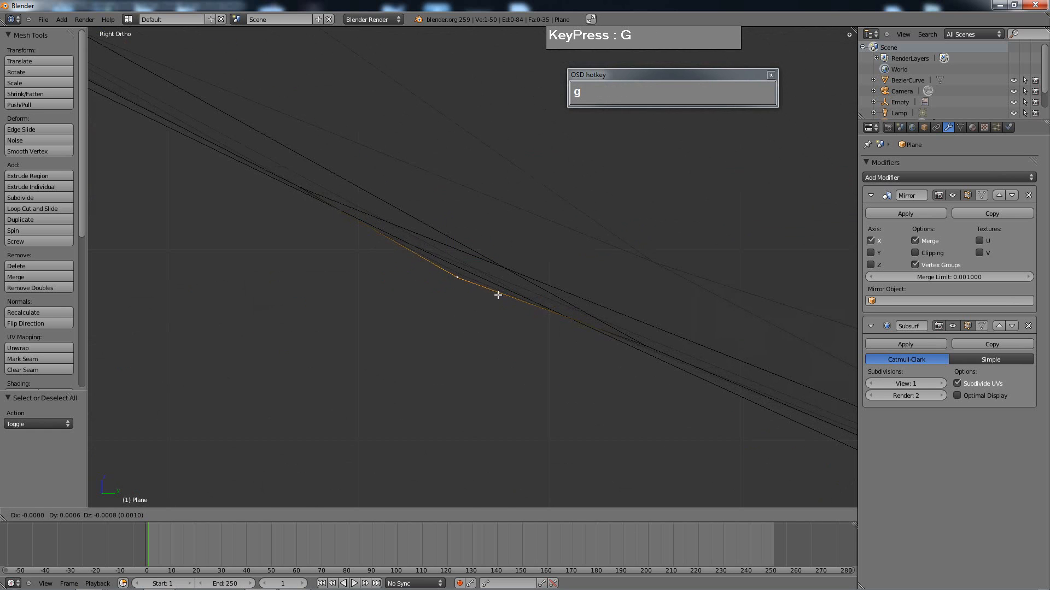
{"action": "left_click", "coordinate": [497, 295]}
{"action": "right_click", "coordinate": [492, 250]}
{"action": "key", "text": "g"}
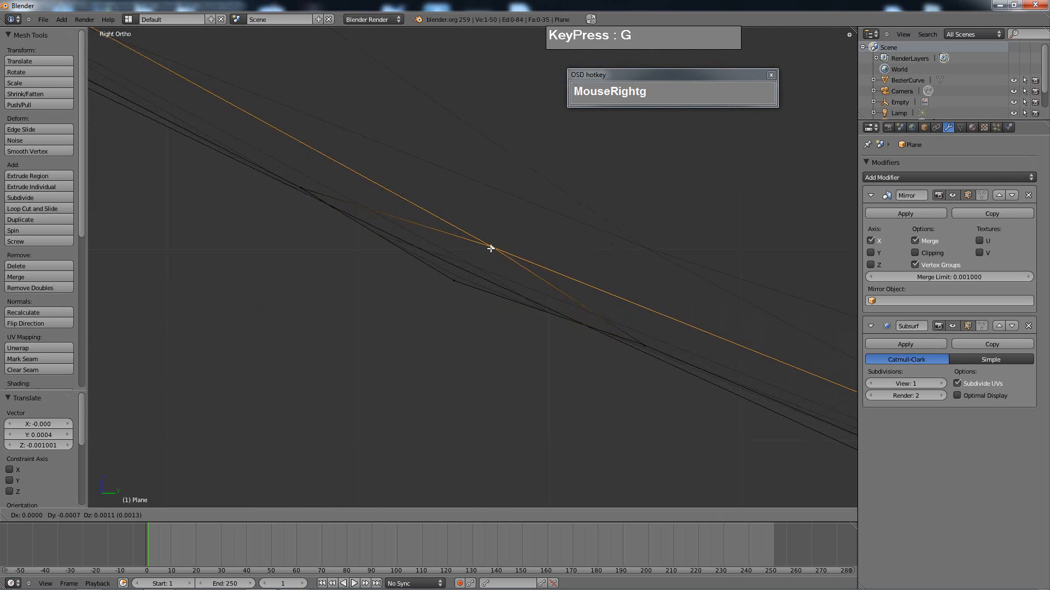
{"action": "left_click", "coordinate": [489, 245]}
- Restore solid shading, switch to face selection and delete the tiny face at the bow
{"action": "key", "text": "z"}
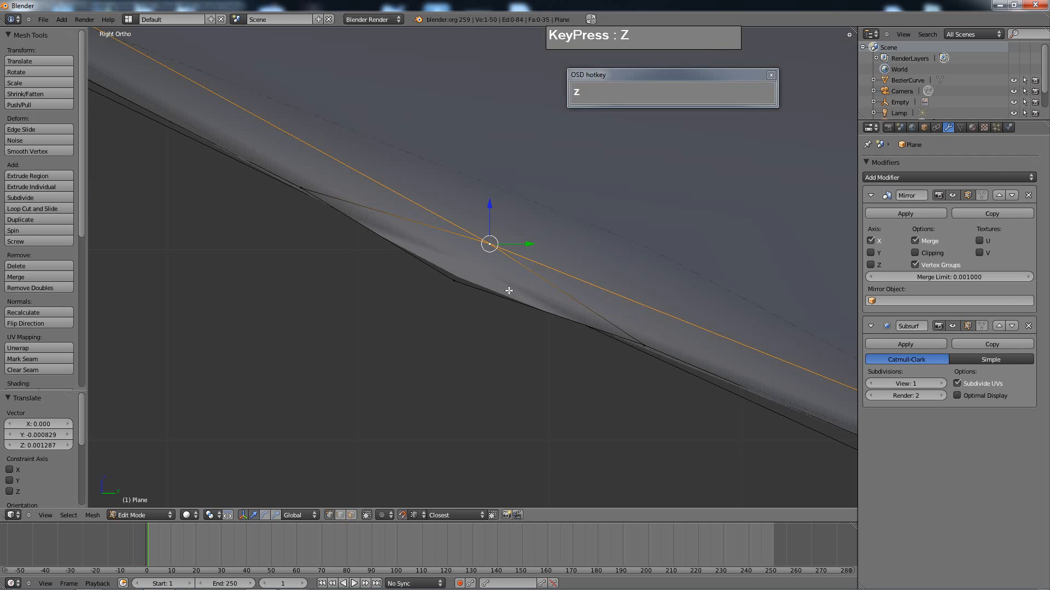
{"action": "key", "text": "ctrl+Tab"}
{"action": "left_click", "coordinate": [480, 311]}
{"action": "right_click", "coordinate": [479, 267]}
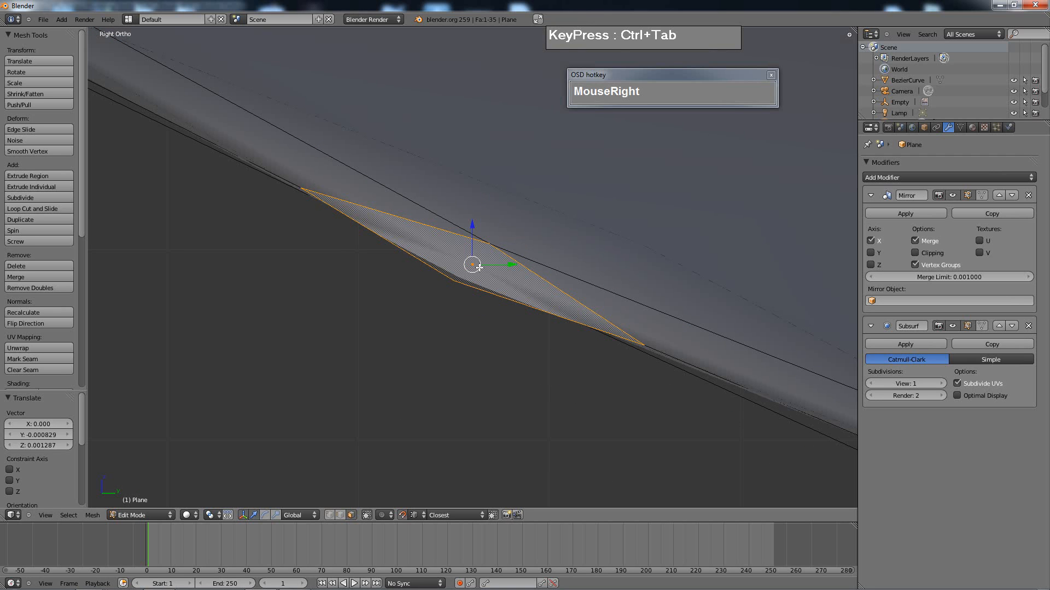
{"action": "key", "text": "x"}
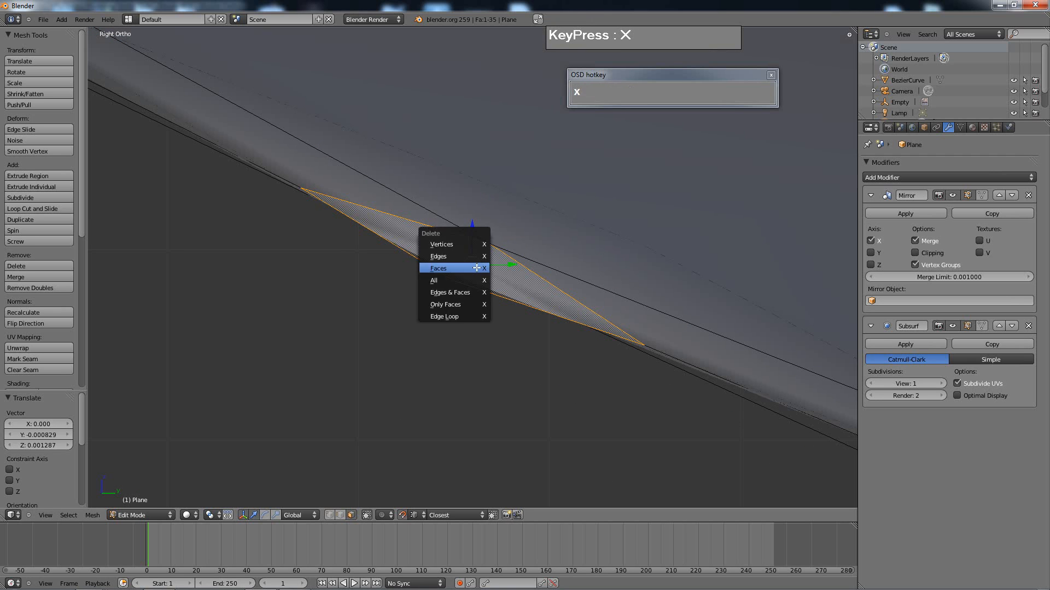
{"action": "left_click", "coordinate": [474, 267]}
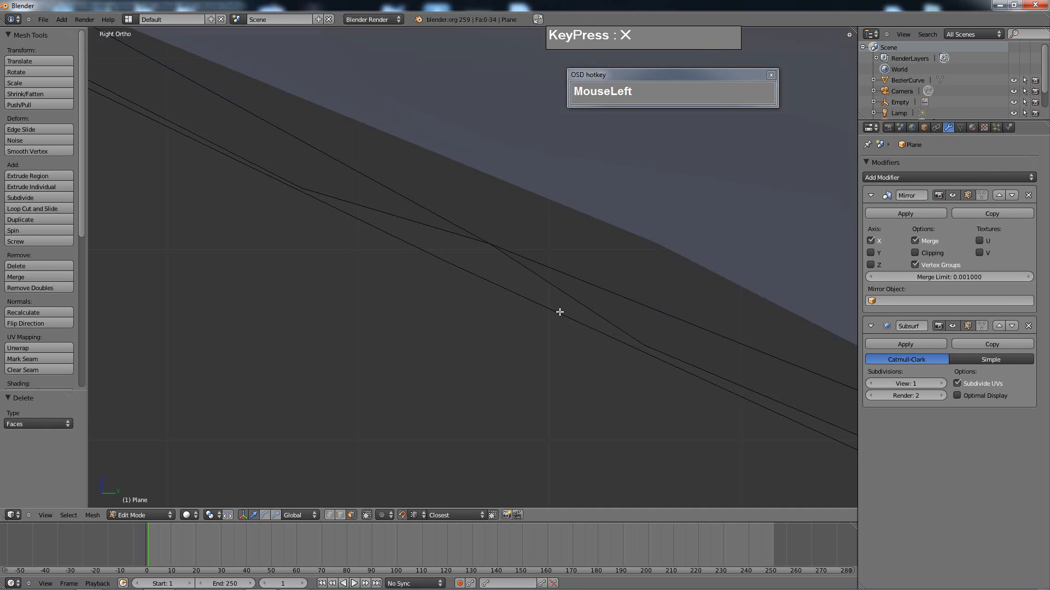
- Switch to vertex selection and merge the two end vertices of the deleted face at their center
{"action": "key", "text": "ctrl+Tab"}
{"action": "left_click", "coordinate": [608, 304]}
{"action": "right_click", "coordinate": [645, 345]}
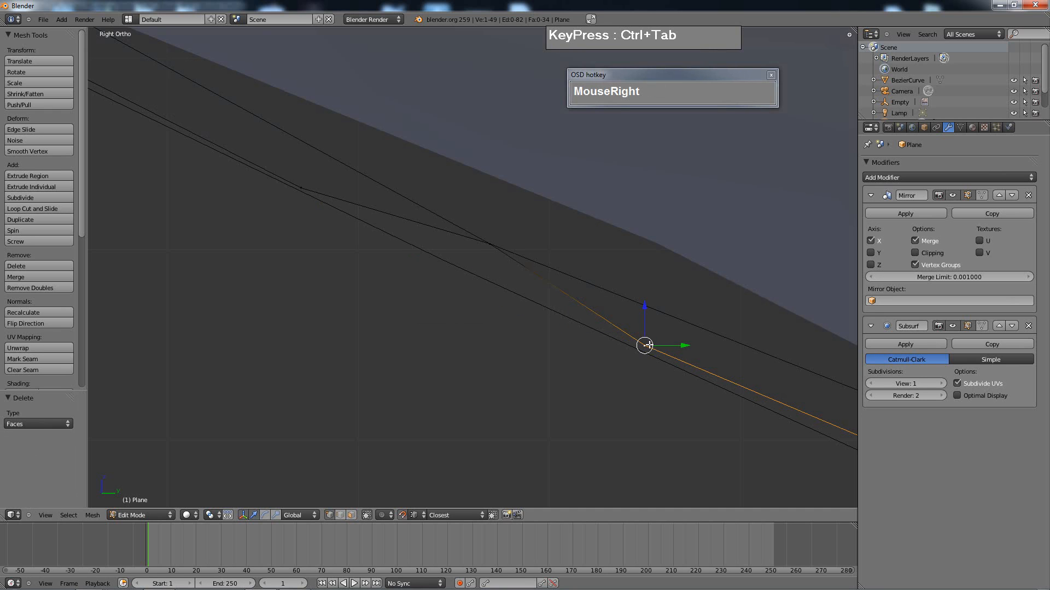
{"action": "right_click", "coordinate": [303, 191], "text": "shift"}
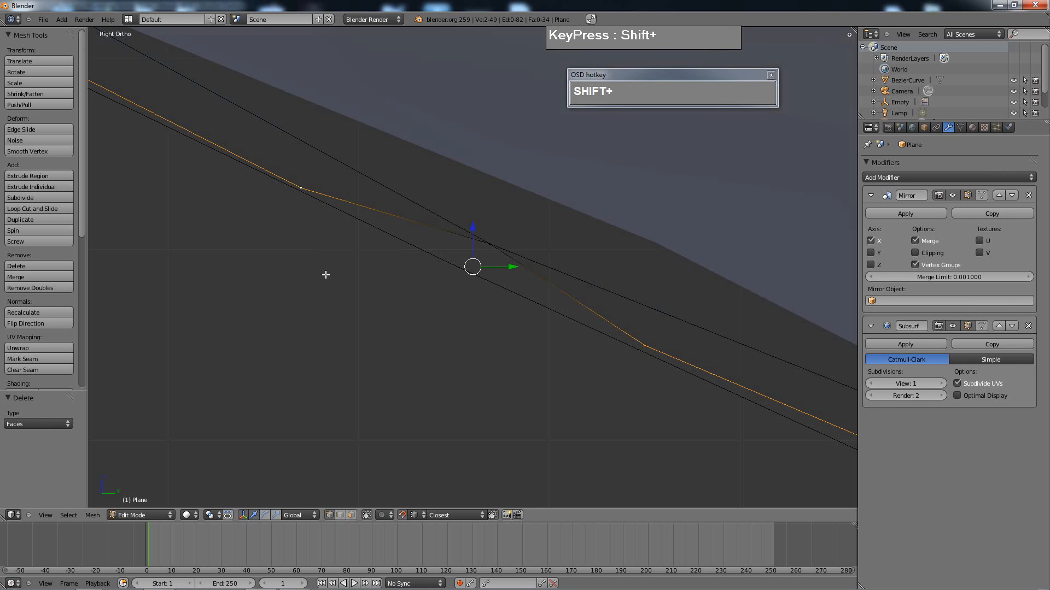
{"action": "key", "text": "alt+m"}
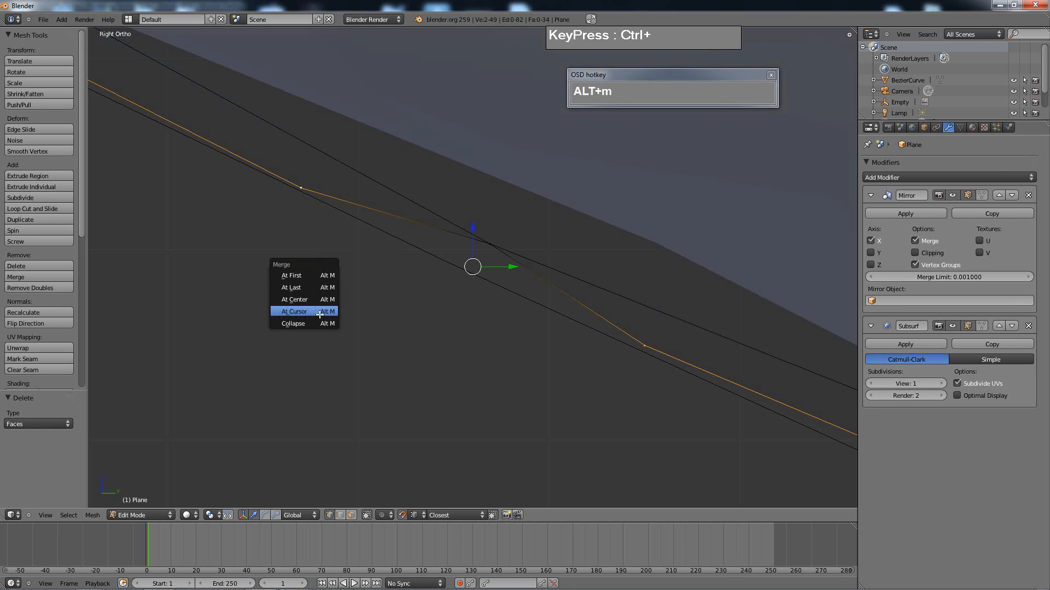
{"action": "left_click", "coordinate": [316, 300]}
- In wireframe, adjust the position of the merged vertex on the hull's bow edge
{"action": "scroll", "coordinate": [518, 229], "scroll_direction": "down", "scroll_amount": 5}
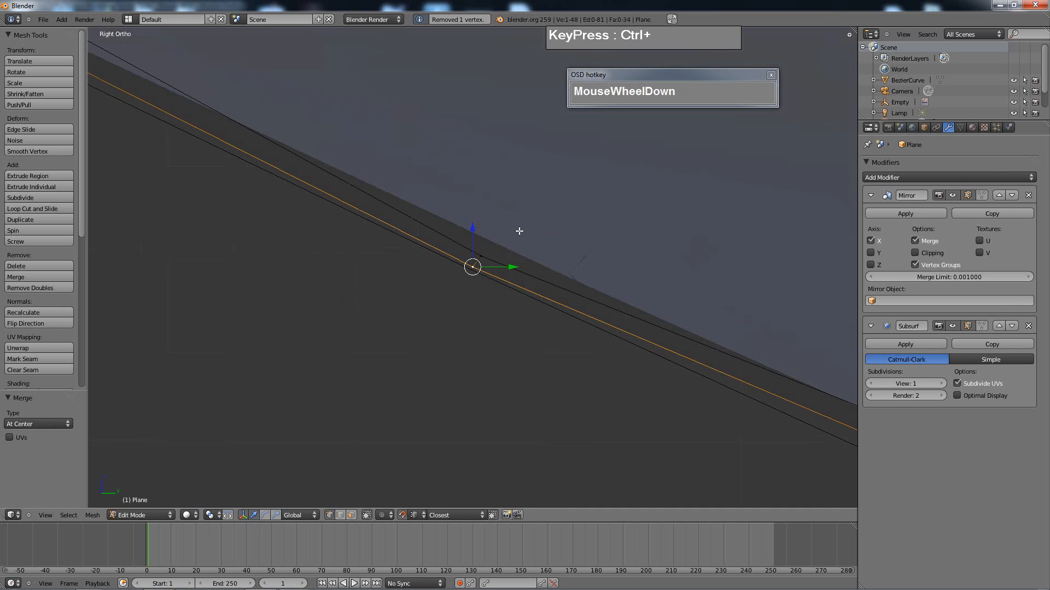
{"action": "scroll", "coordinate": [519, 230], "scroll_direction": "down", "scroll_amount": 3}
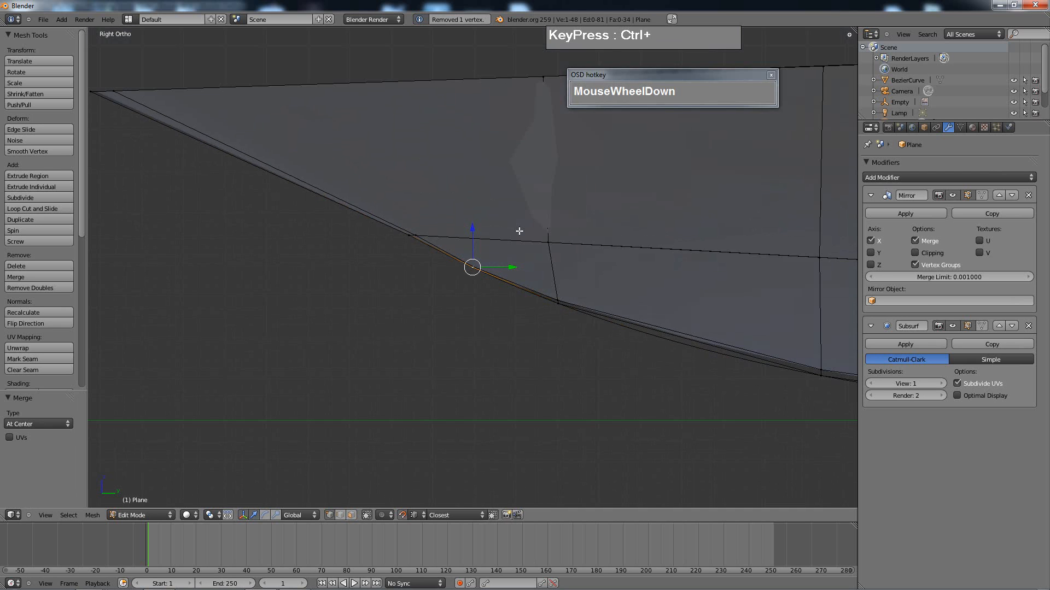
{"action": "key", "text": "z"}
{"action": "scroll", "coordinate": [513, 259], "scroll_direction": "up", "scroll_amount": 2}
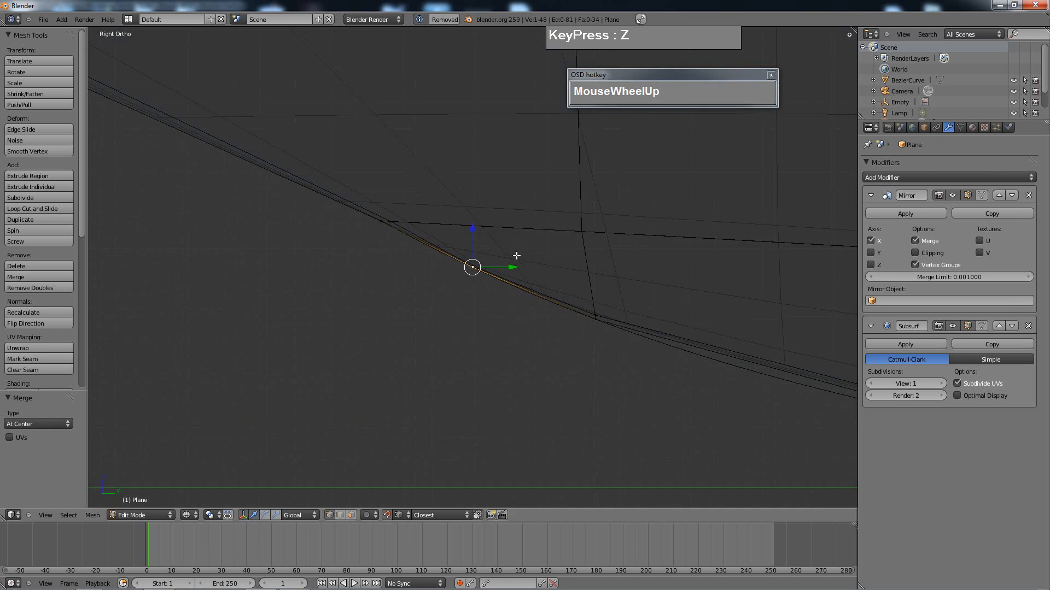
{"action": "scroll", "coordinate": [517, 256], "scroll_direction": "down", "scroll_amount": 2}
{"action": "scroll", "coordinate": [516, 255], "scroll_direction": "down", "scroll_amount": 2}
{"action": "middle_click_drag", "start_coordinate": [520, 258], "coordinate": [533, 293]}
{"action": "scroll", "coordinate": [583, 293], "scroll_direction": "up", "scroll_amount": 5}
{"action": "right_click", "coordinate": [483, 262]}
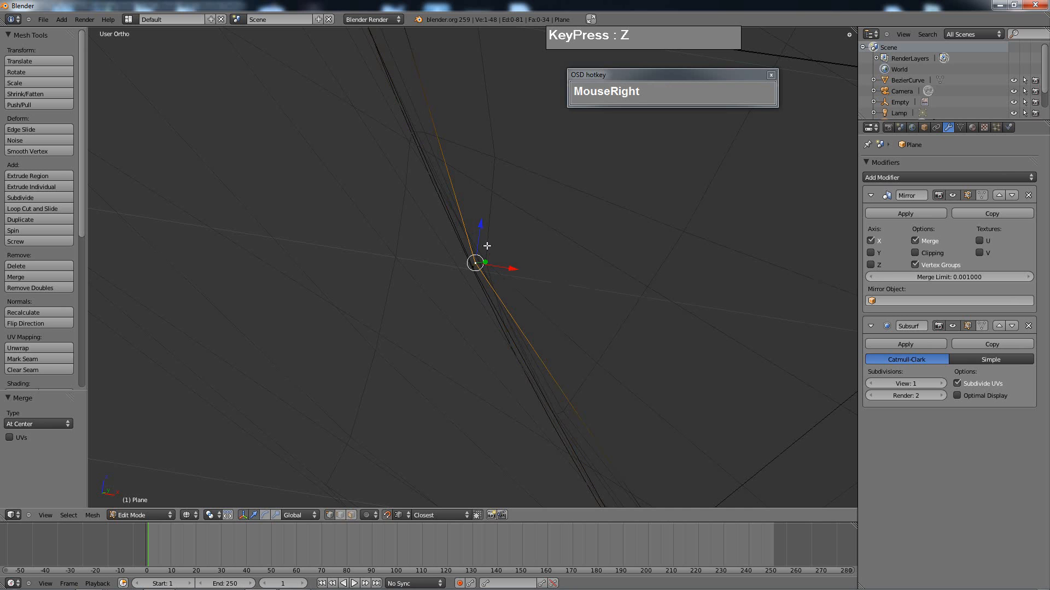
{"action": "left_click_drag", "start_coordinate": [481, 225], "coordinate": [485, 213]}
{"action": "left_click_drag", "start_coordinate": [505, 240], "coordinate": [509, 307]}
- Shift two neighbouring bow-edge vertices slightly along X, moving the one below the bow's top corner by about 0.0067
{"action": "scroll", "coordinate": [530, 248], "scroll_direction": "down", "scroll_amount": 2}
{"action": "scroll", "coordinate": [543, 276], "scroll_direction": "up", "scroll_amount": 4}
{"action": "scroll", "coordinate": [547, 273], "scroll_direction": "up", "scroll_amount": 4}
{"action": "right_click", "coordinate": [498, 304]}
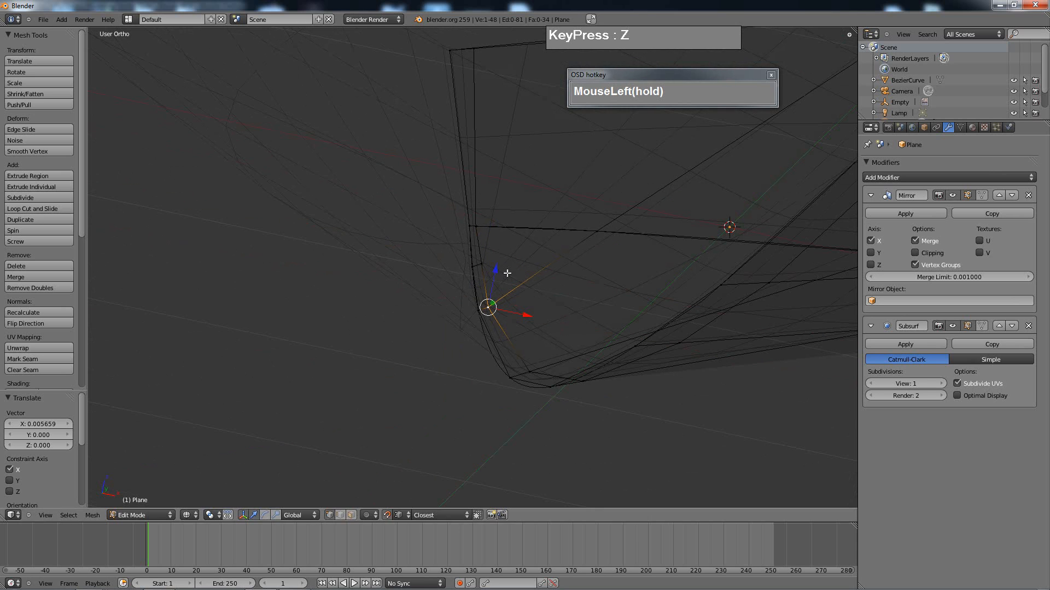
{"action": "right_click", "coordinate": [477, 227]}
{"action": "left_click_drag", "start_coordinate": [501, 232], "coordinate": [508, 235]}
{"action": "scroll", "coordinate": [509, 235], "scroll_direction": "down", "scroll_amount": 3}
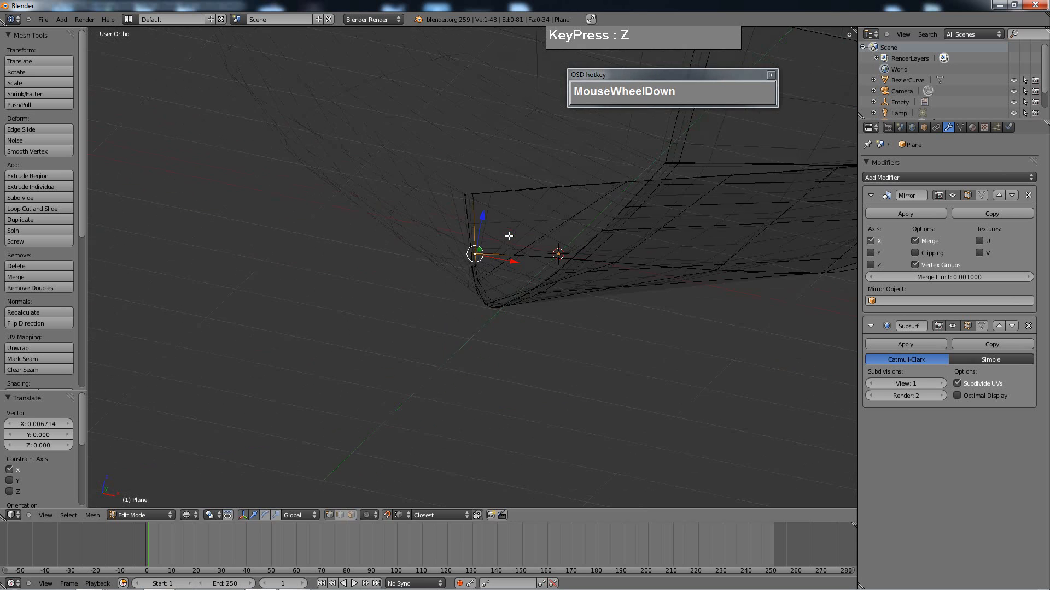
- Leave edit mode and inspect the smoothed hull's bow and side in both solid and wireframe shading
{"action": "key", "text": "Tab"}
{"action": "mouse_move", "coordinate": [531, 242]}
{"action": "middle_mouse_down"}
{"action": "mouse_move", "coordinate": [576, 258]}
{"action": "mouse_move", "coordinate": [576, 245]}
{"action": "mouse_move", "coordinate": [539, 231]}
{"action": "mouse_move", "coordinate": [583, 201]}
{"action": "mouse_move", "coordinate": [452, 204]}
{"action": "mouse_move", "coordinate": [458, 300]}
{"action": "mouse_move", "coordinate": [433, 310]}
{"action": "mouse_move", "coordinate": [406, 318]}
{"action": "mouse_move", "coordinate": [427, 295]}
{"action": "mouse_move", "coordinate": [300, 306]}
{"action": "middle_mouse_up"}
{"action": "key", "text": "z"}
{"action": "scroll", "coordinate": [452, 204], "scroll_direction": "up", "scroll_amount": 2}
{"action": "scroll", "coordinate": [451, 278], "scroll_direction": "down", "scroll_amount": 2}
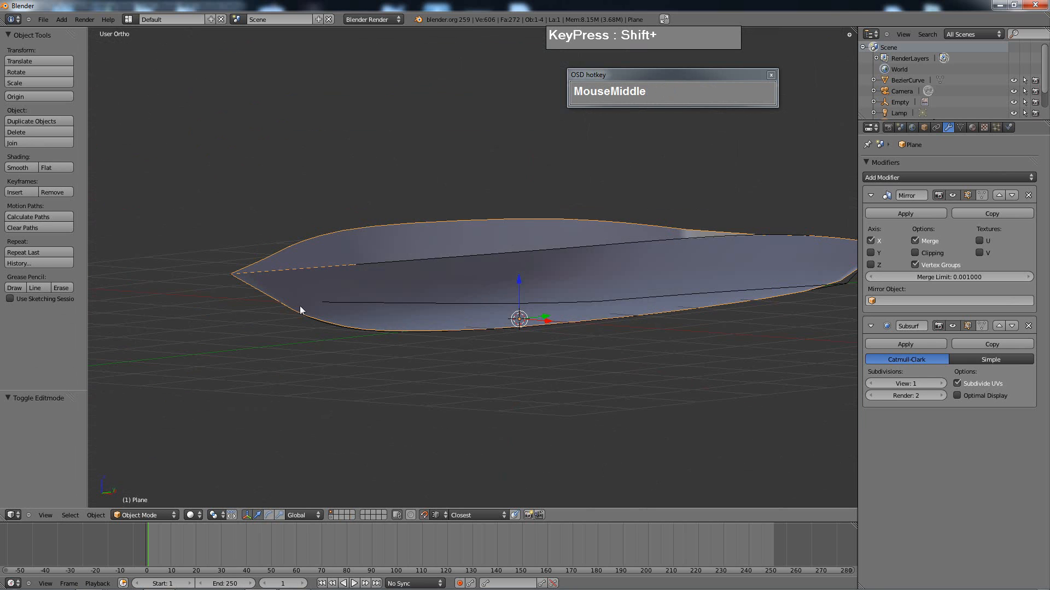
{"action": "key", "text": "z"}
{"action": "key", "text": "z"}
{"action": "scroll", "coordinate": [326, 303], "scroll_direction": "up", "scroll_amount": 2}
{"action": "scroll", "coordinate": [326, 303], "scroll_direction": "down", "scroll_amount": 2}
{"action": "middle_click_drag", "start_coordinate": [522, 311], "coordinate": [369, 287]}
{"action": "scroll", "coordinate": [369, 288], "scroll_direction": "up", "scroll_amount": 4}
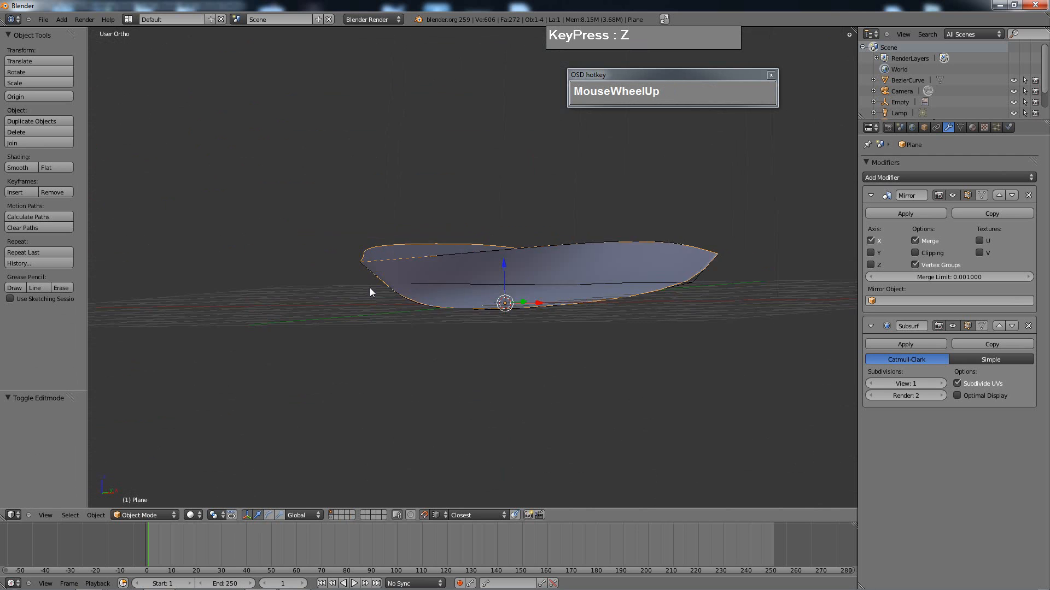
{"action": "key", "text": "z"}
{"action": "scroll", "coordinate": [350, 303], "scroll_direction": "up", "scroll_amount": 4}
{"action": "scroll", "coordinate": [340, 307], "scroll_direction": "down", "scroll_amount": 4}
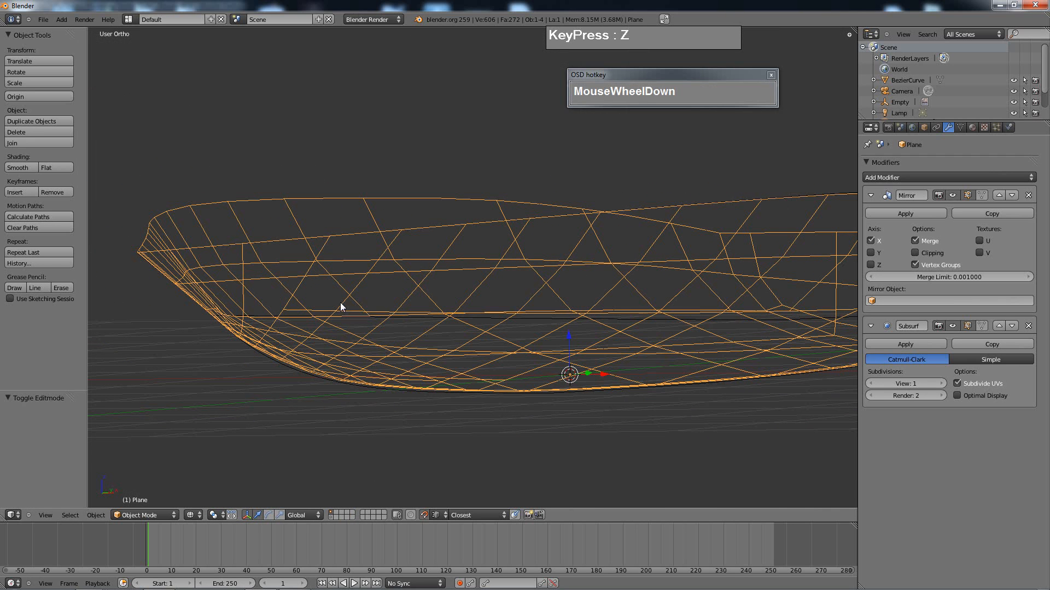
{"action": "key", "text": "shift+z"}
{"action": "middle_click_drag", "start_coordinate": [315, 309], "coordinate": [330, 297]}
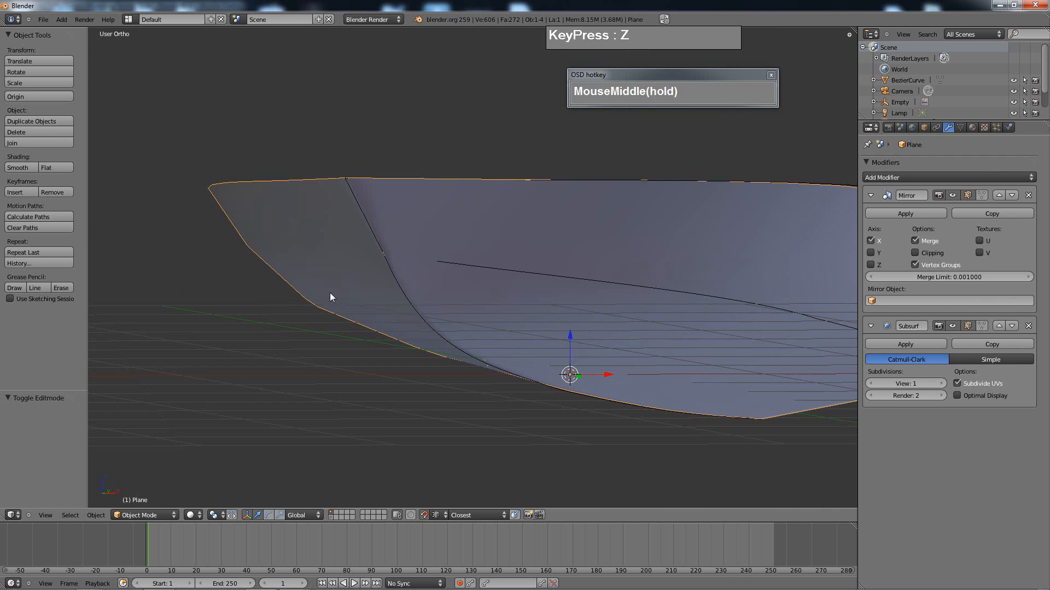
- Return to edit mode and loop-select the hull's open upper rim
{"action": "key", "text": "Tab"}
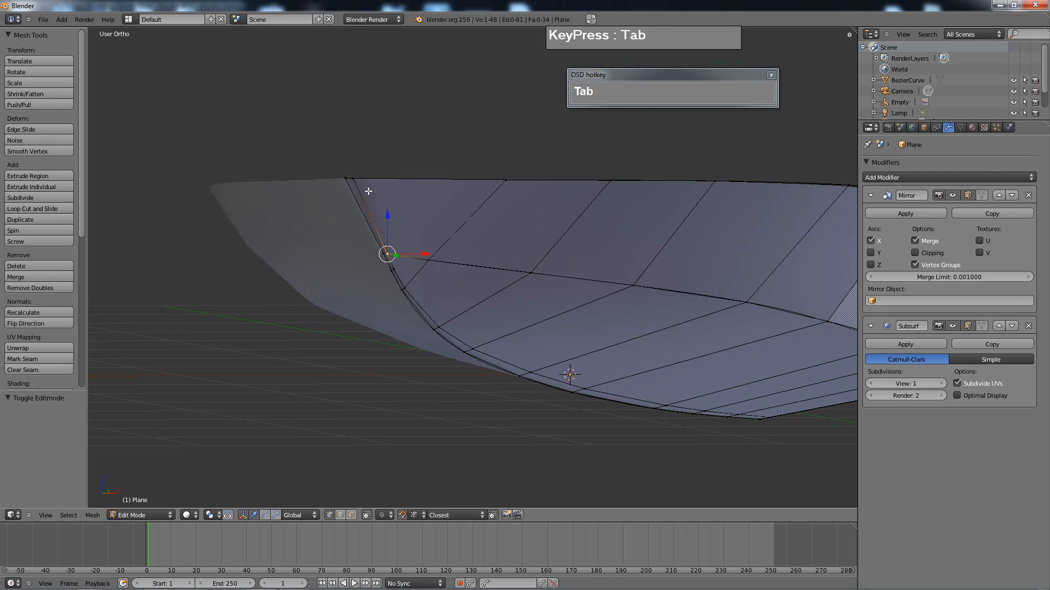
{"action": "scroll", "coordinate": [572, 349], "scroll_direction": "down", "scroll_amount": 2}
{"action": "middle_click_drag", "start_coordinate": [572, 349], "coordinate": [509, 291]}
{"action": "middle_click_drag", "start_coordinate": [509, 291], "coordinate": [522, 249]}
{"action": "scroll", "coordinate": [546, 240], "scroll_direction": "up", "scroll_amount": 2}
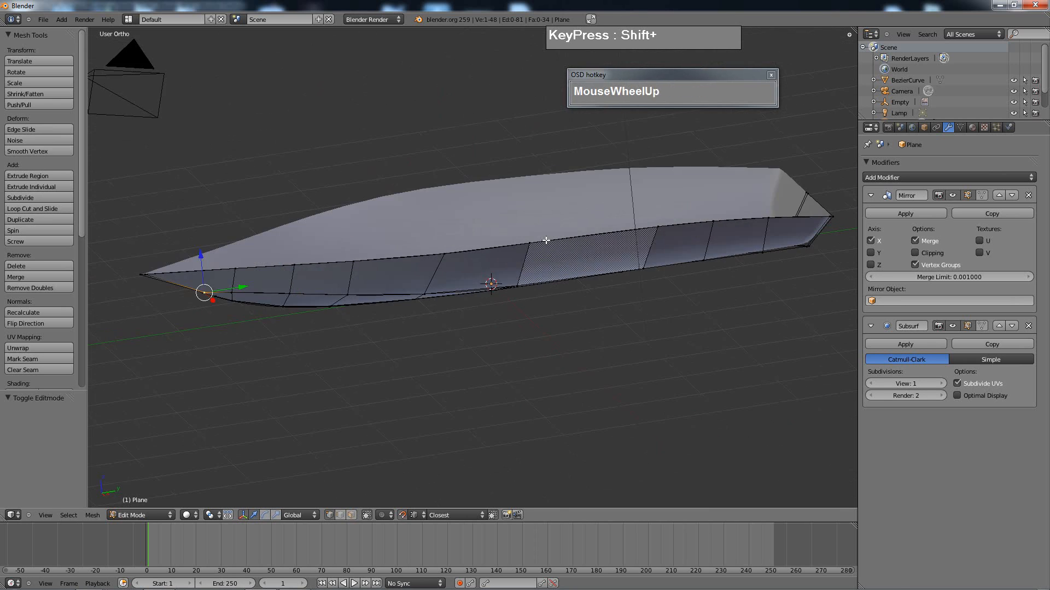
{"action": "right_click", "coordinate": [576, 238], "text": "alt"}
{"action": "middle_click_drag", "start_coordinate": [578, 239], "coordinate": [551, 291]}
{"action": "scroll", "coordinate": [505, 324], "scroll_direction": "up", "scroll_amount": 2}
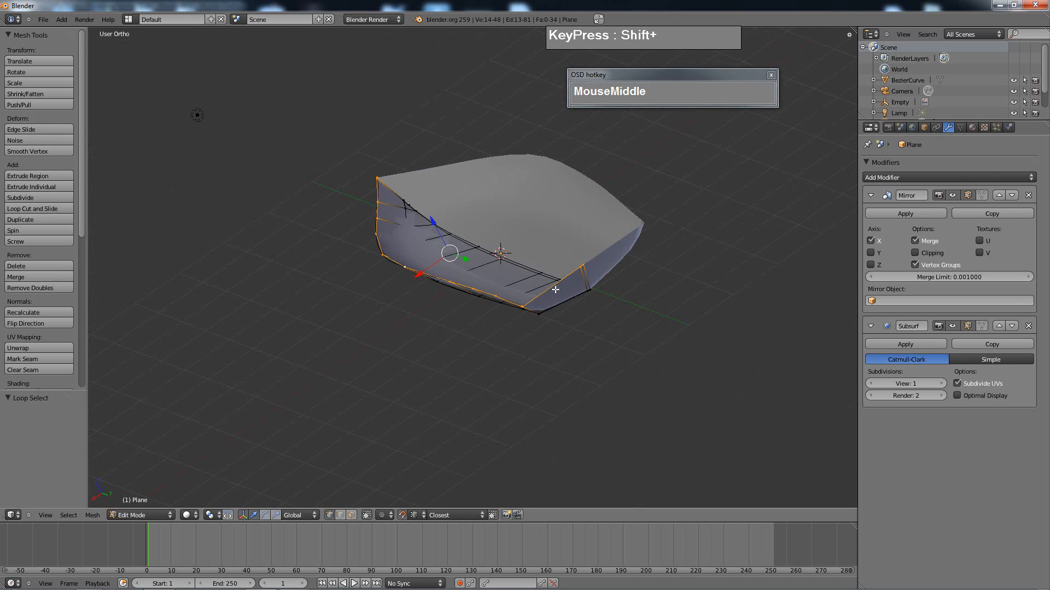
- Remove the two upper transom vertices near the mirror line from the rim selection, and add them back
{"action": "right_click", "coordinate": [584, 263], "text": "shift"}
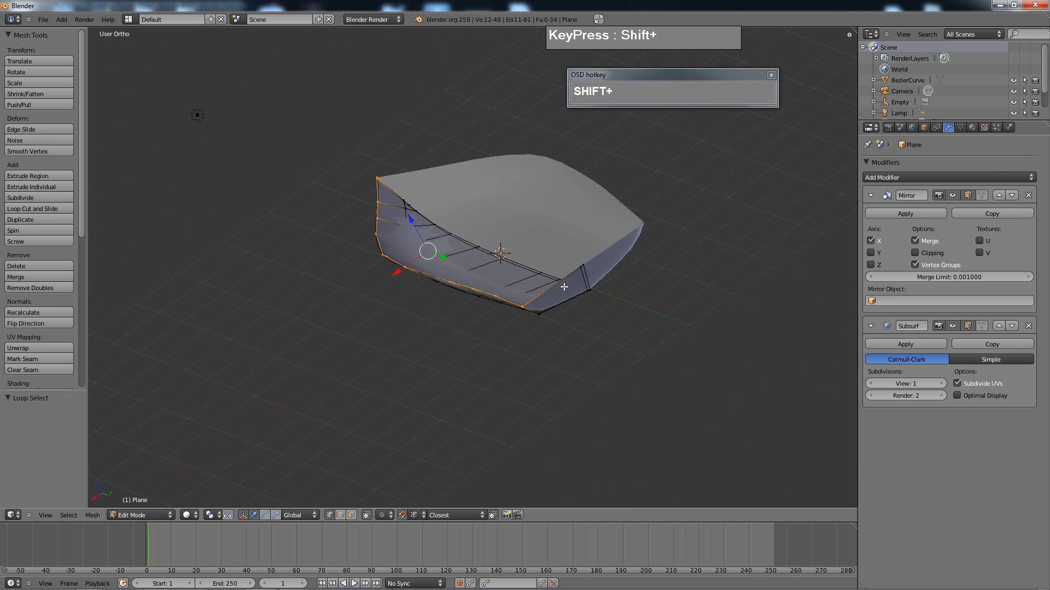
{"action": "scroll", "coordinate": [535, 299], "scroll_direction": "up", "scroll_amount": 5}
{"action": "scroll", "coordinate": [491, 274], "scroll_direction": "down", "scroll_amount": 6}
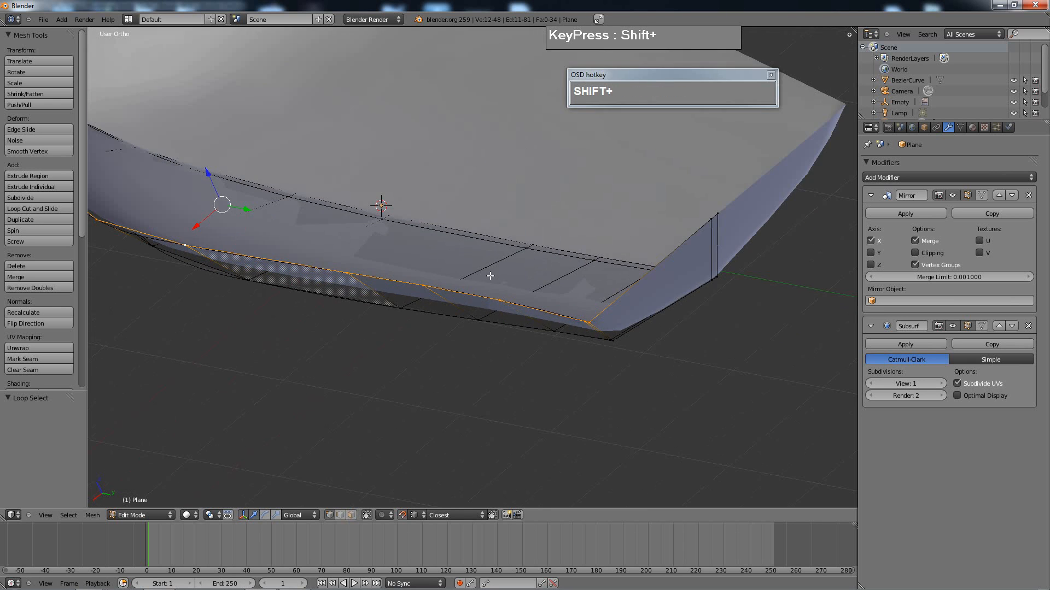
{"action": "middle_click_drag", "start_coordinate": [435, 249], "coordinate": [386, 240]}
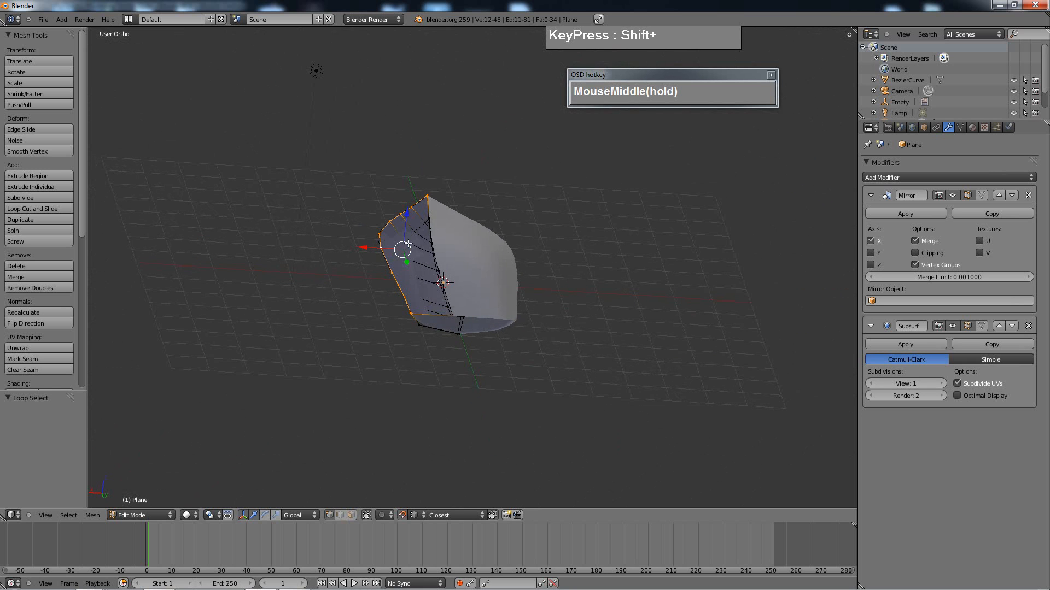
{"action": "middle_click_drag", "start_coordinate": [428, 287], "coordinate": [461, 290], "text": "shift"}
{"action": "scroll", "coordinate": [445, 343], "scroll_direction": "up", "scroll_amount": 5}
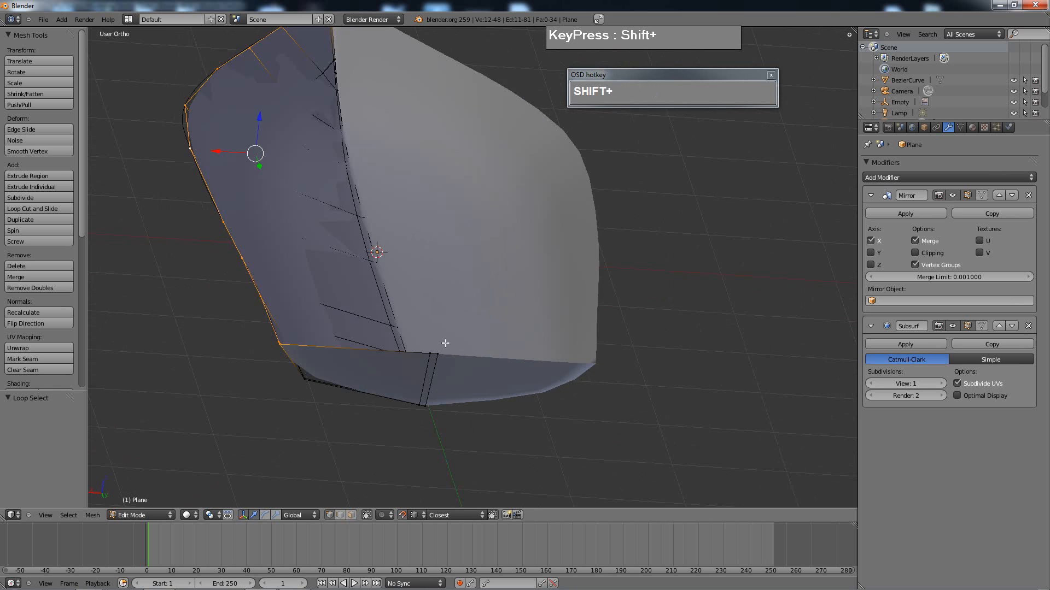
{"action": "right_click", "coordinate": [425, 349], "text": "shift"}
{"action": "right_click", "coordinate": [441, 376], "text": "shift"}
- Leave edit mode, show the reference photo's layer as well, and display the hull in wireframe over it in the right view
{"action": "key", "text": "Tab"}
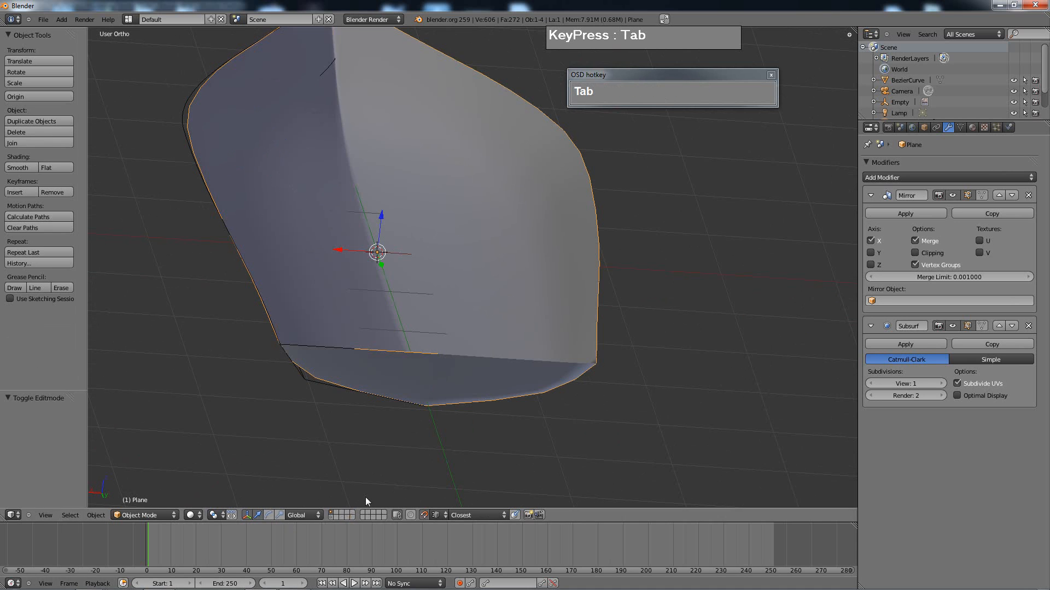
{"action": "left_click", "coordinate": [330, 516], "text": "shift"}
{"action": "scroll", "coordinate": [467, 329], "scroll_direction": "down", "scroll_amount": 3}
{"action": "middle_click_drag", "start_coordinate": [467, 329], "coordinate": [532, 258]}
{"action": "key", "text": "z"}
{"action": "key", "text": "KP_3"}
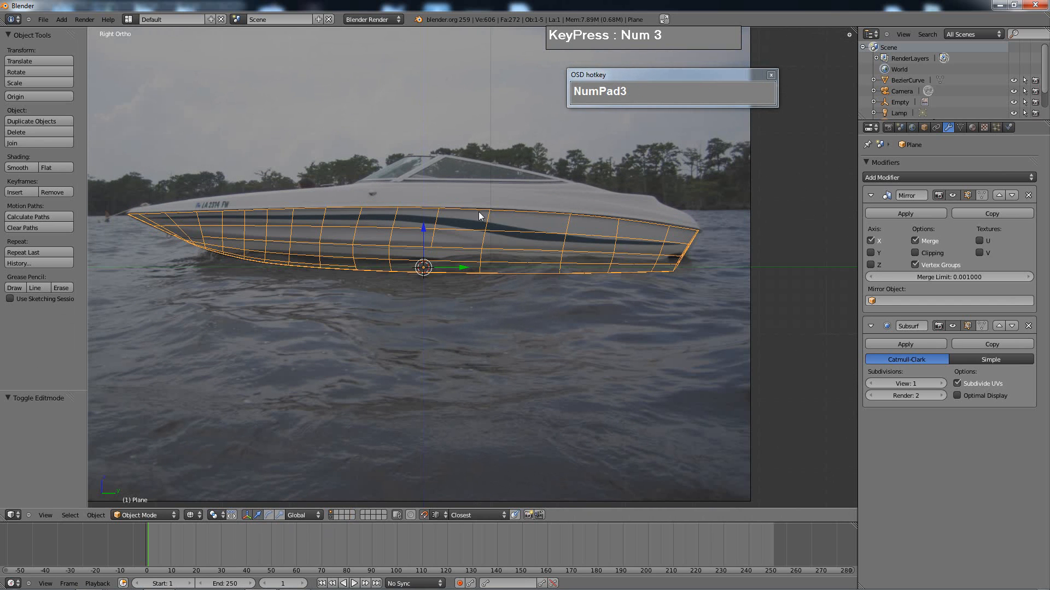
- In edit mode, reselect only the hull's upper rim loop, extrude it in the right view and raise it about 0.334 along Z
{"action": "key", "text": "Tab"}
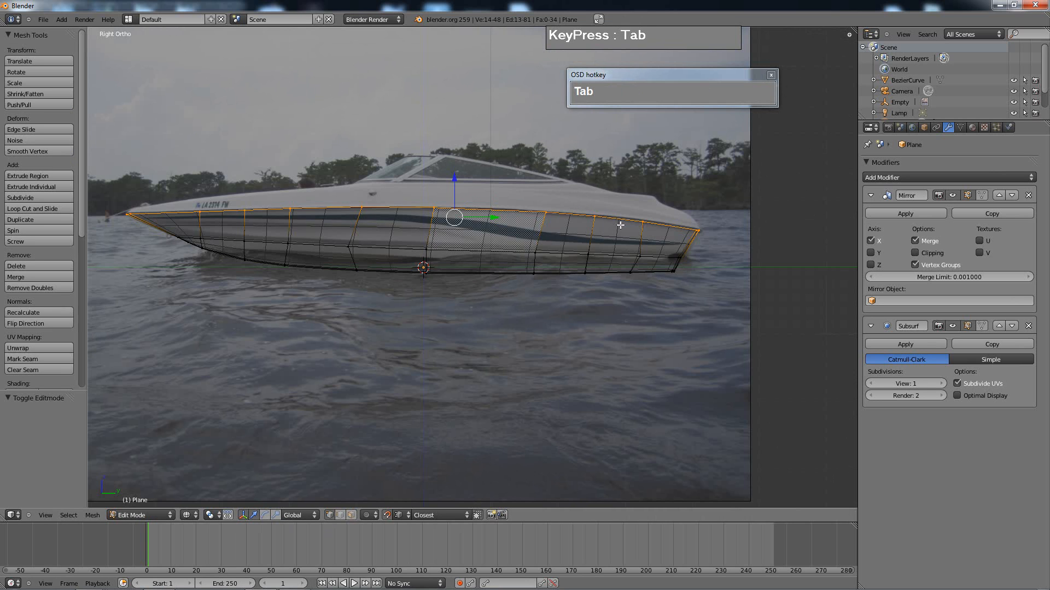
{"action": "middle_click_drag", "start_coordinate": [620, 225], "coordinate": [688, 238]}
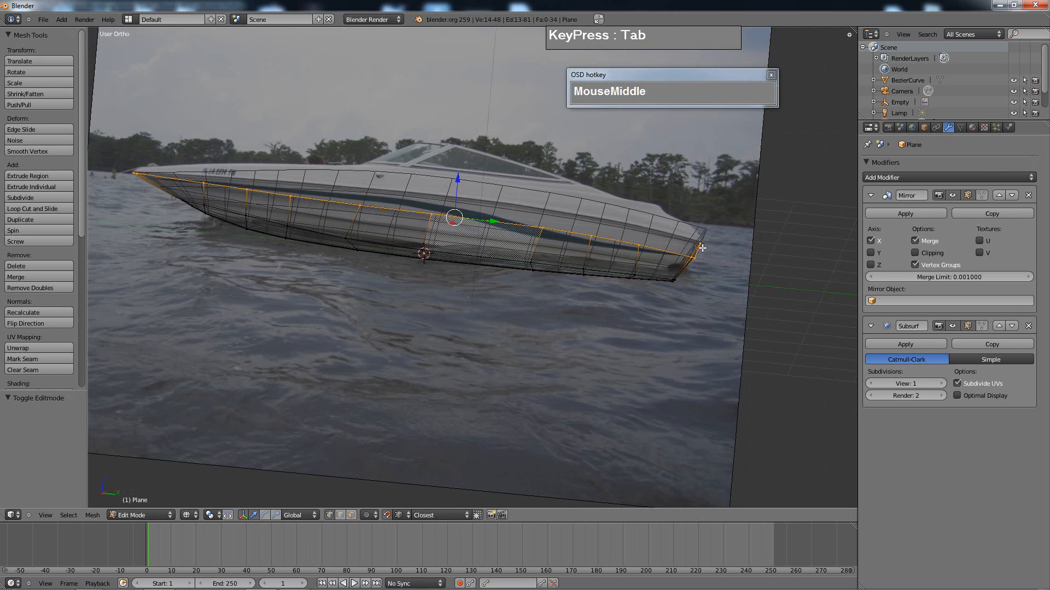
{"action": "key", "text": "alt+a"}
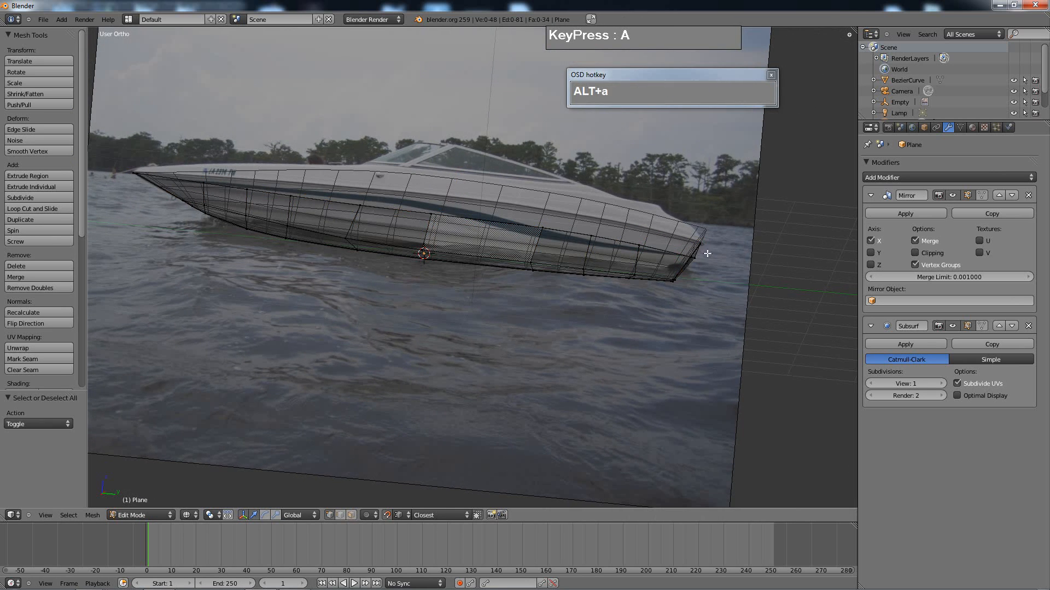
{"action": "right_click", "coordinate": [641, 247], "text": "alt"}
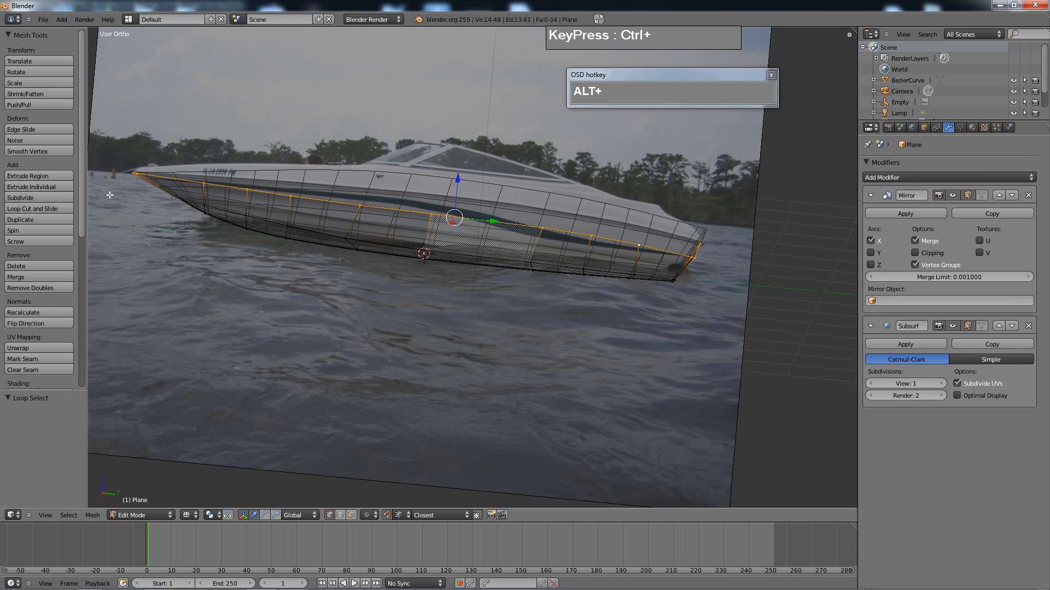
{"action": "key", "text": "KP_3"}
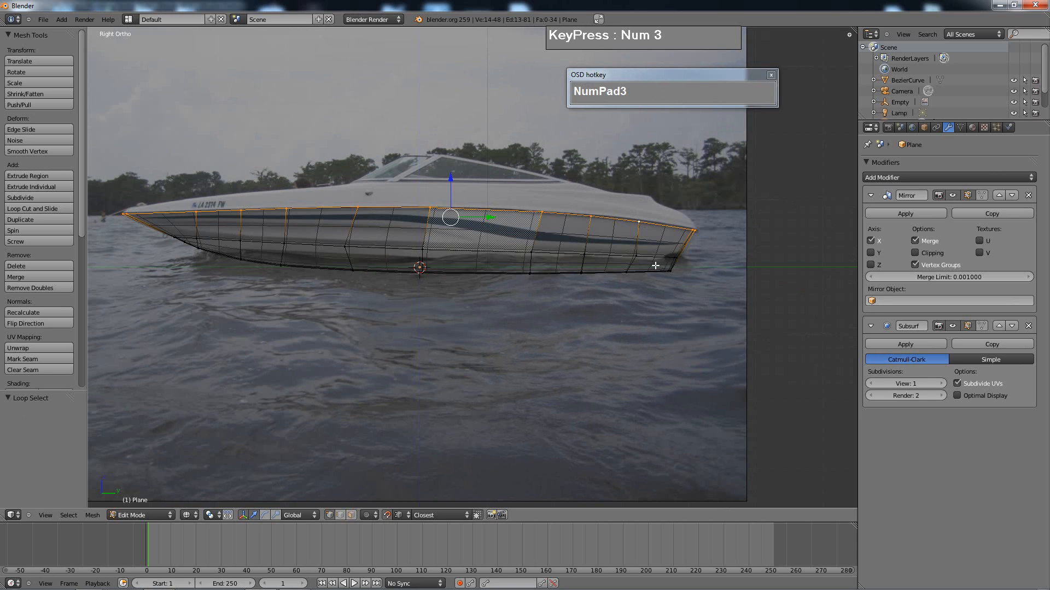
{"action": "key", "text": "e"}
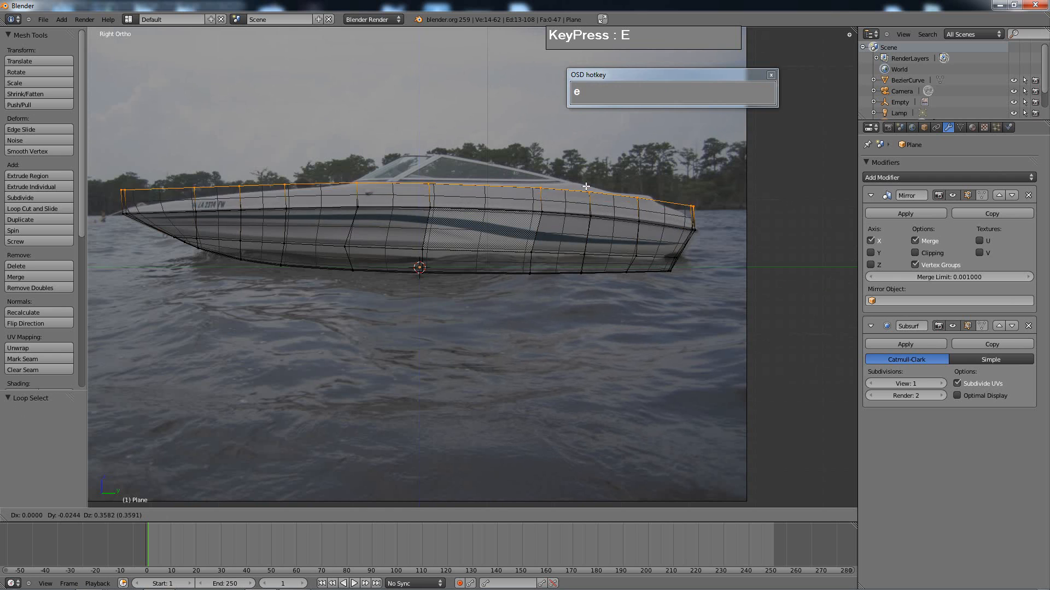
{"action": "right_click", "coordinate": [586, 173]}
{"action": "left_click_drag", "start_coordinate": [458, 193], "coordinate": [453, 158]}
- Lower the extruded rim's bow-tip vertices about 0.251 along Z to the deck line in the photo
{"action": "scroll", "coordinate": [195, 203], "scroll_direction": "up", "scroll_amount": 2}
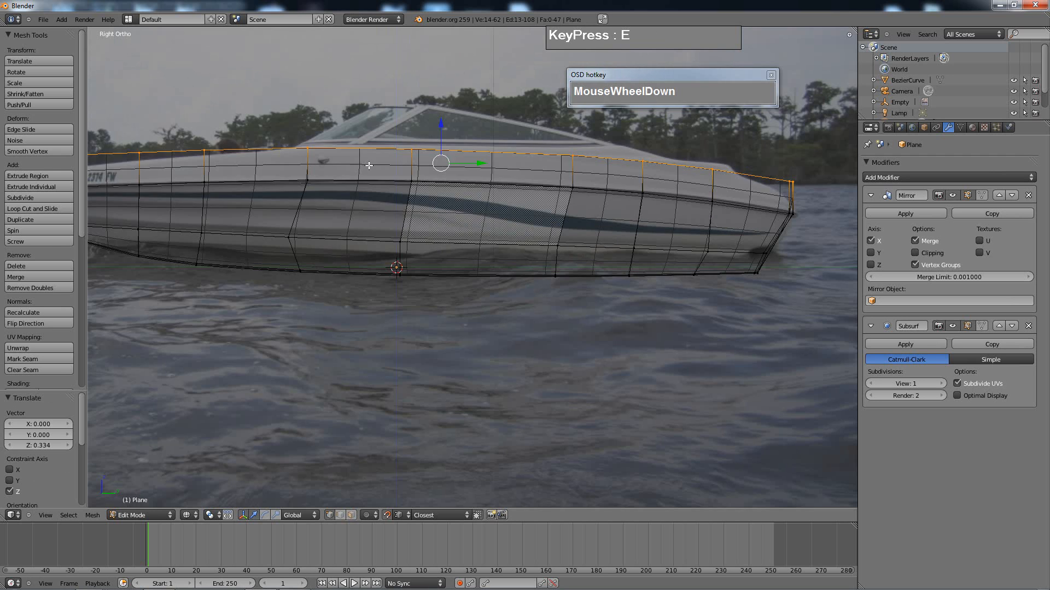
{"action": "scroll", "coordinate": [369, 165], "scroll_direction": "down", "scroll_amount": 1}
{"action": "middle_click_drag", "start_coordinate": [355, 203], "coordinate": [537, 200], "text": "shift"}
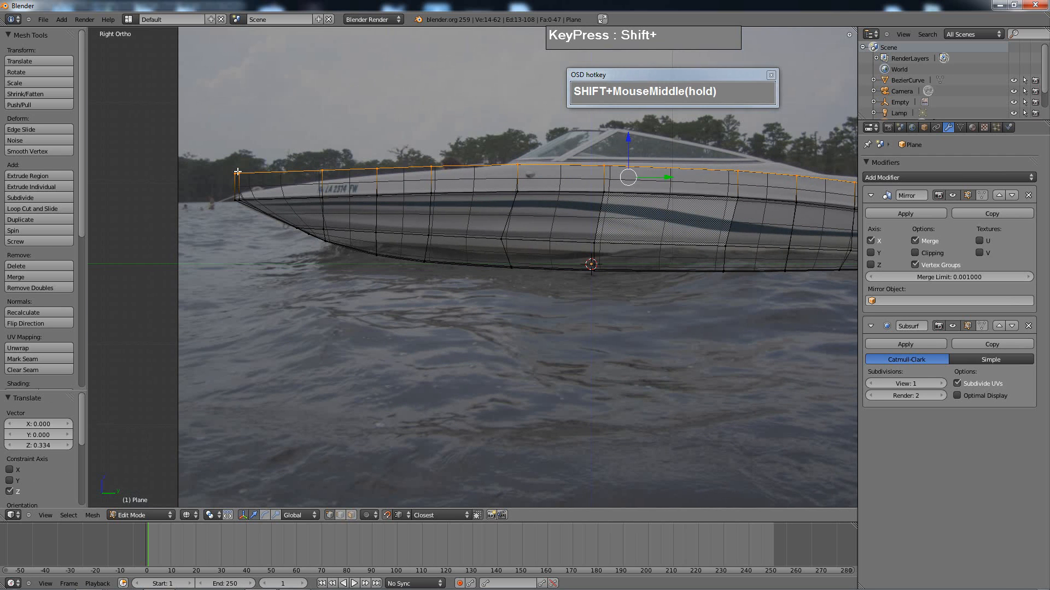
{"action": "right_click", "coordinate": [237, 170]}
{"action": "right_click", "coordinate": [240, 170], "text": "shift"}
{"action": "left_click_drag", "start_coordinate": [236, 140], "coordinate": [239, 160]}
- Lower the next three rim vertices behind the bow tip to follow the photo's deck line, the rearmost by about 0.02
{"action": "right_click", "coordinate": [322, 170]}
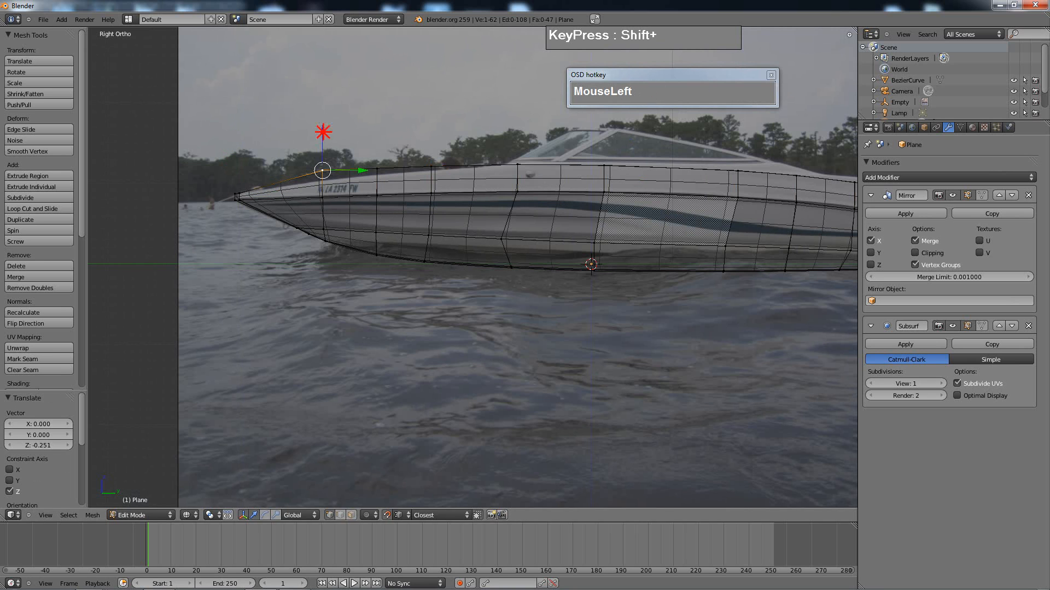
{"action": "left_click_drag", "start_coordinate": [323, 132], "coordinate": [432, 134]}
{"action": "right_click", "coordinate": [376, 169]}
{"action": "right_click", "coordinate": [431, 167]}
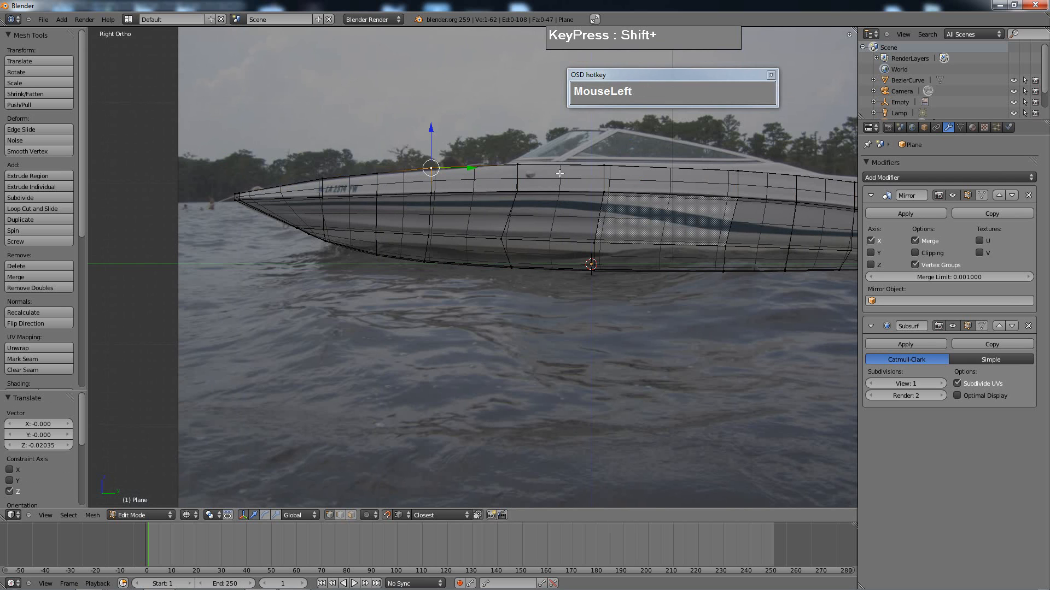
- Lower the extruded rim's stern vertices to the photo's deck line: about 0.122 and 0.129 at the transom, 0.034 just ahead of it
{"action": "middle_click_drag", "start_coordinate": [560, 174], "coordinate": [608, 176], "text": "shift"}
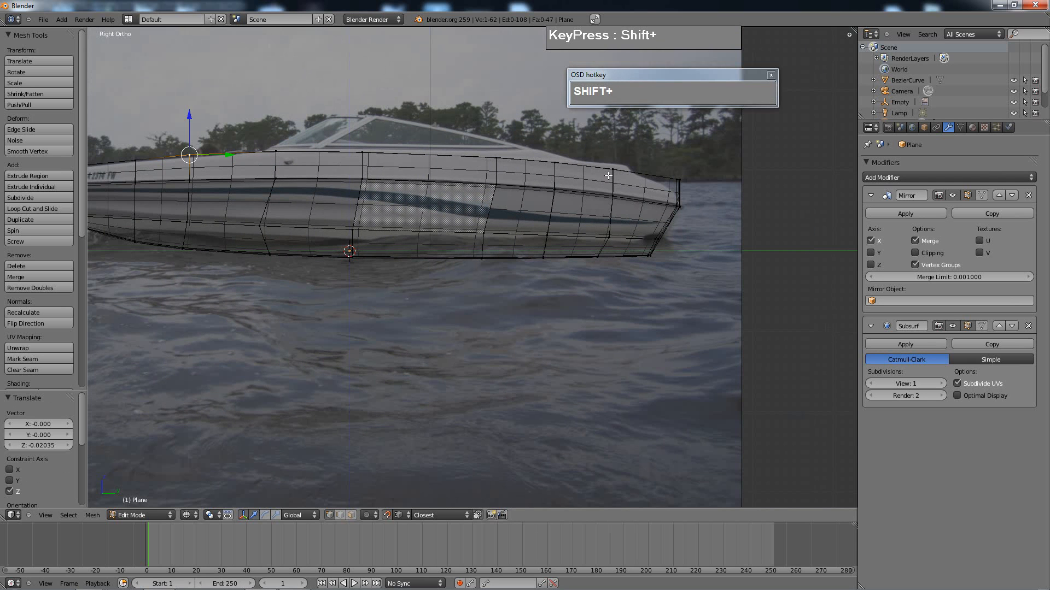
{"action": "right_click", "coordinate": [680, 179], "text": "shift"}
{"action": "mouse_move", "coordinate": [682, 139]}
{"action": "left_mouse_down"}
{"action": "mouse_move", "coordinate": [683, 175]}
{"action": "mouse_move", "coordinate": [682, 150]}
{"action": "left_mouse_up"}
{"action": "right_click", "coordinate": [683, 174]}
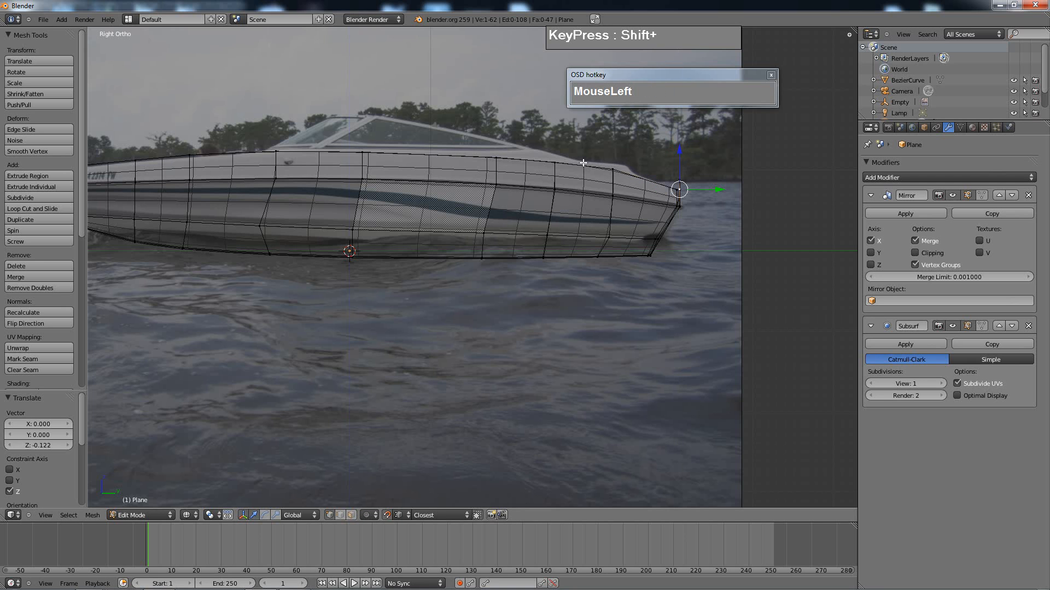
{"action": "key", "text": "b"}
{"action": "left_click_drag", "start_coordinate": [607, 179], "coordinate": [630, 152]}
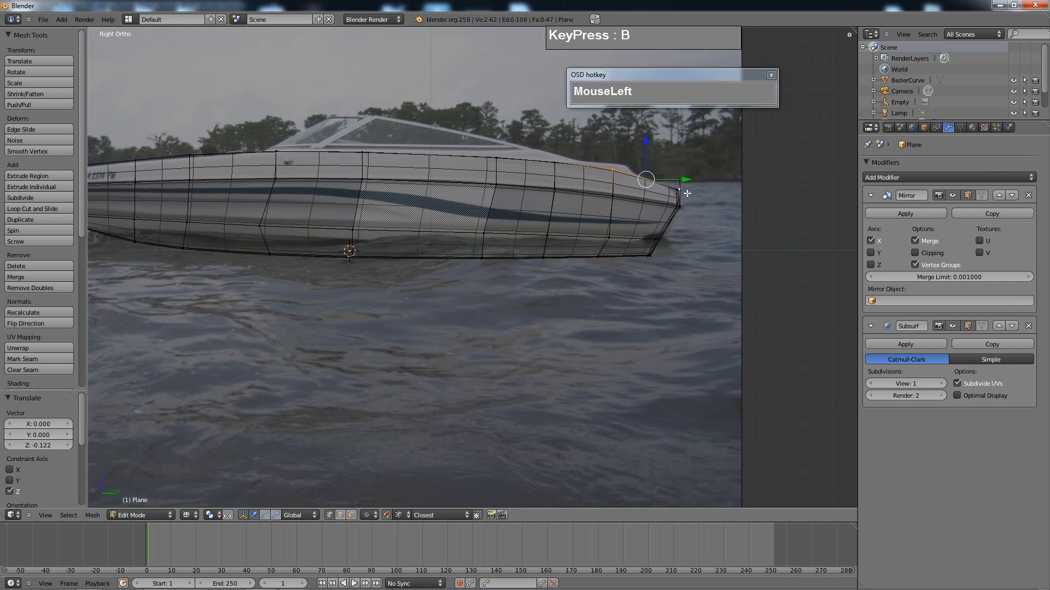
{"action": "right_click", "coordinate": [680, 178]}
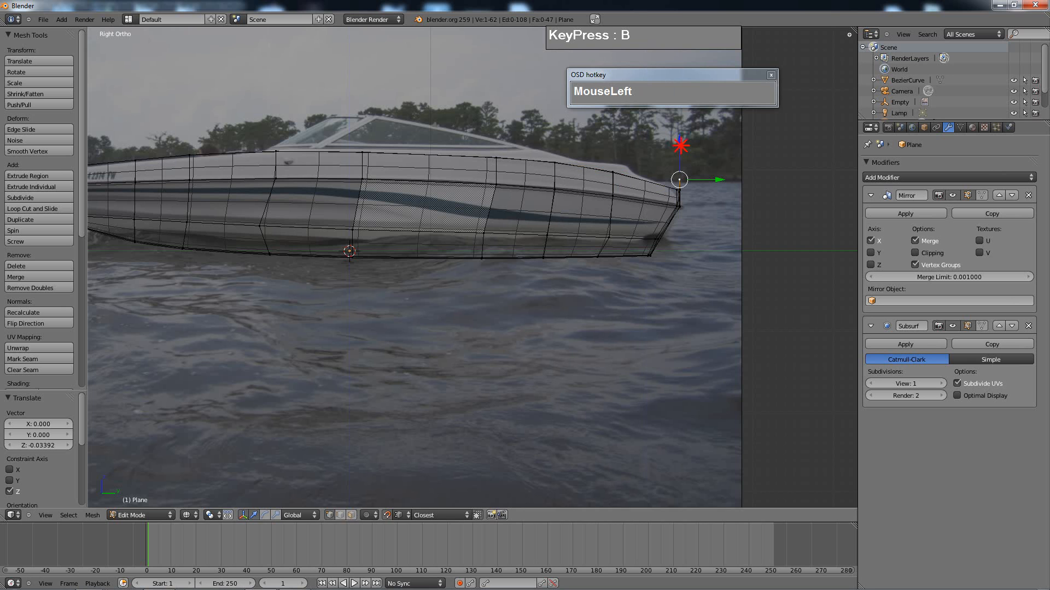
{"action": "left_click_drag", "start_coordinate": [681, 146], "coordinate": [682, 157]}
- Inspect the raised hull side against the photo in solid shading and leave edit mode
{"action": "middle_click_drag", "start_coordinate": [358, 194], "coordinate": [508, 199], "text": "shift"}
{"action": "scroll", "coordinate": [354, 200], "scroll_direction": "down", "scroll_amount": 2}
{"action": "middle_click_drag", "start_coordinate": [355, 200], "coordinate": [518, 104]}
{"action": "scroll", "coordinate": [496, 251], "scroll_direction": "up", "scroll_amount": 2}
{"action": "mouse_move", "coordinate": [495, 250]}
{"action": "middle_mouse_down"}
{"action": "mouse_move", "coordinate": [541, 256]}
{"action": "mouse_move", "coordinate": [399, 273]}
{"action": "mouse_move", "coordinate": [365, 232]}
{"action": "mouse_move", "coordinate": [363, 192]}
{"action": "mouse_move", "coordinate": [476, 248]}
{"action": "mouse_move", "coordinate": [456, 263]}
{"action": "mouse_move", "coordinate": [463, 245]}
{"action": "middle_mouse_up"}
{"action": "scroll", "coordinate": [493, 245], "scroll_direction": "down", "scroll_amount": 2}
{"action": "key", "text": "z"}
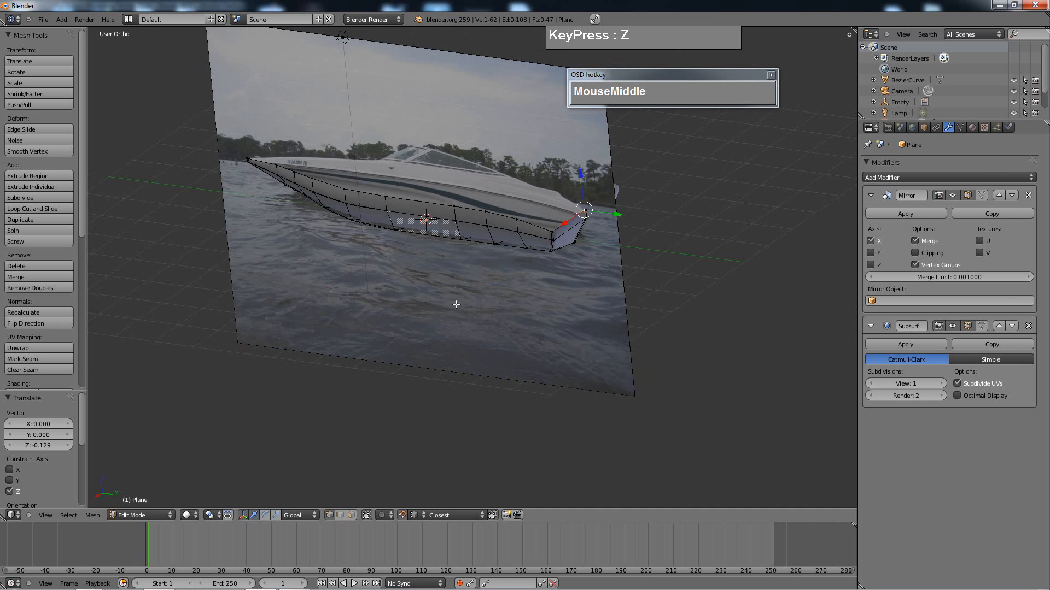
{"action": "key", "text": "Tab"}
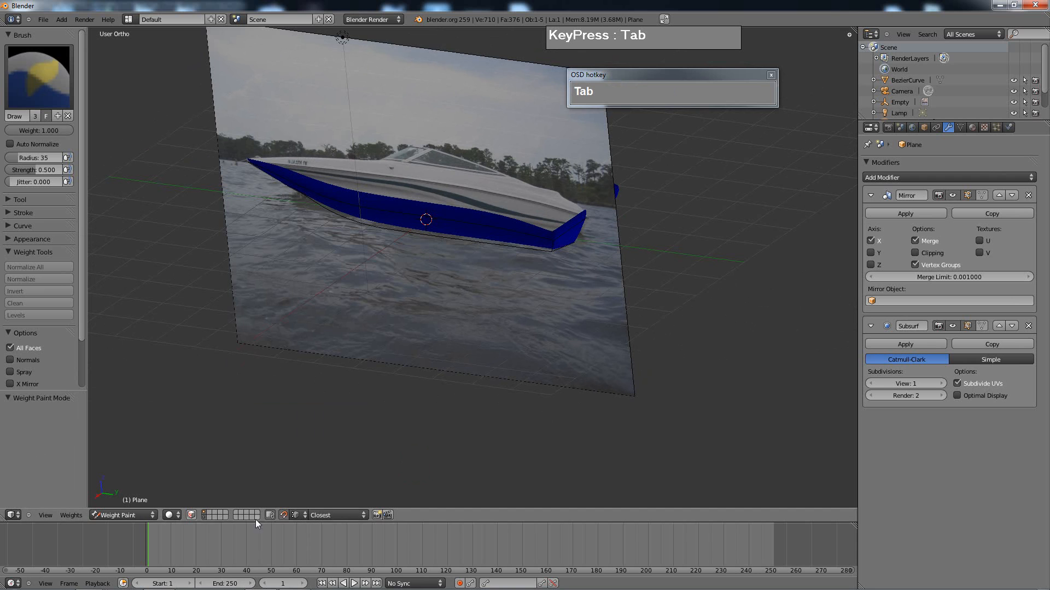
- Show only the first layer to hide the reference photo, and return the hull from weight painting to mesh editing
{"action": "left_click", "coordinate": [205, 515]}
{"action": "key", "text": "ctrl+Tab"}
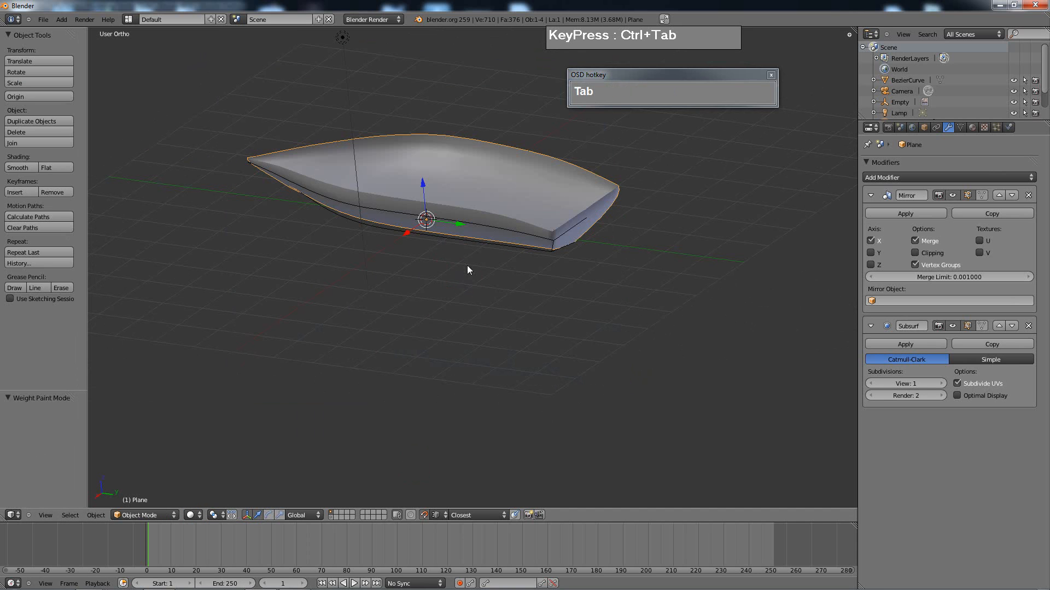
{"action": "middle_click_drag", "start_coordinate": [467, 265], "coordinate": [581, 165]}
{"action": "scroll", "coordinate": [568, 181], "scroll_direction": "up", "scroll_amount": 2}
{"action": "key", "text": "Tab"}
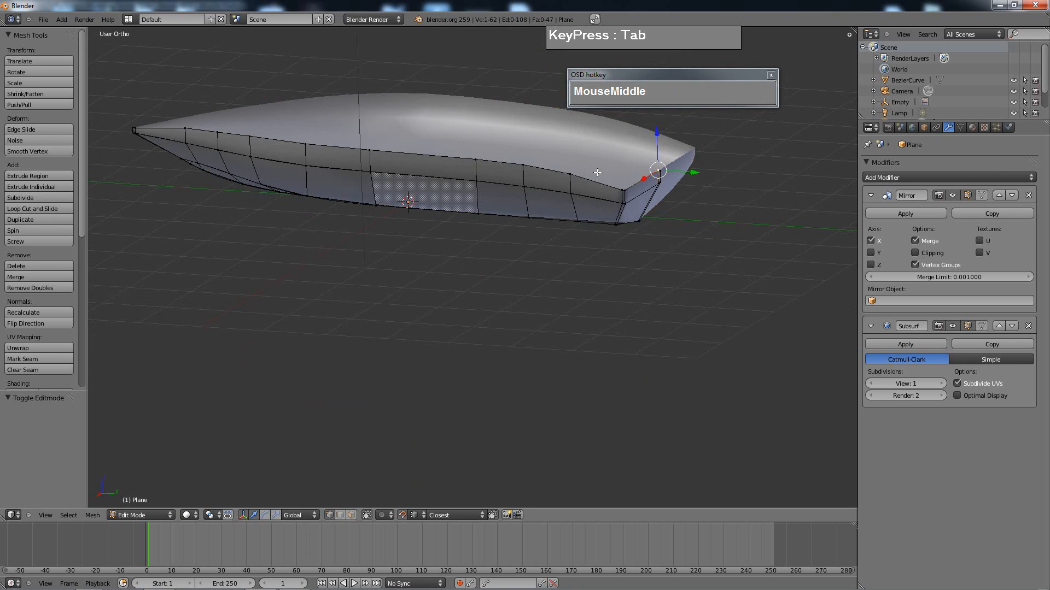
- Select the side rim's edges from the stern corner to the bow tip and move them about 0.075 inward along X
{"action": "right_click", "coordinate": [570, 173]}
{"action": "key", "text": "ctrl+Tab"}
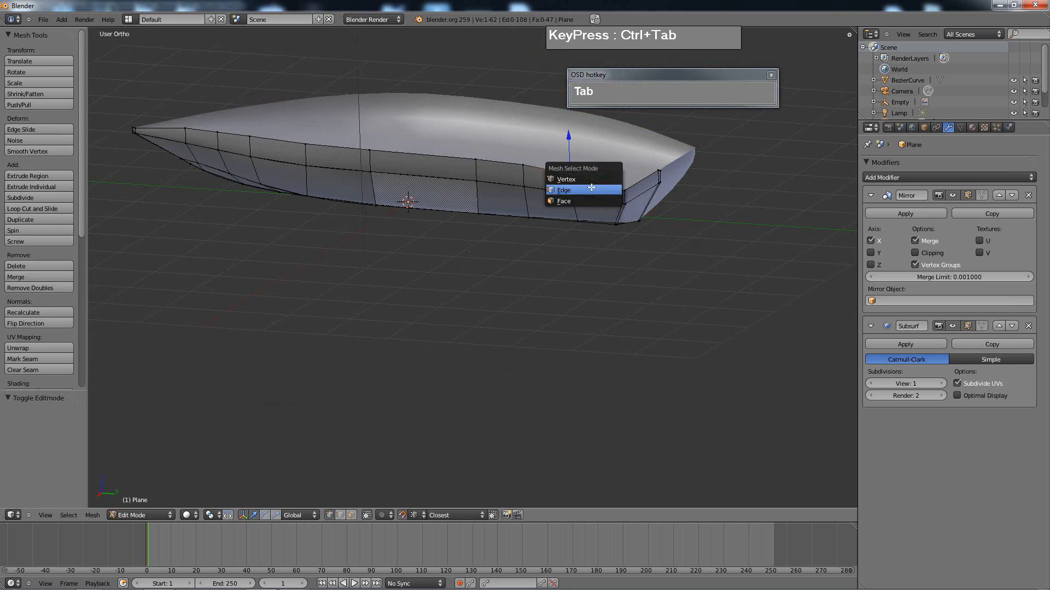
{"action": "left_click", "coordinate": [592, 191]}
{"action": "right_click", "coordinate": [599, 183]}
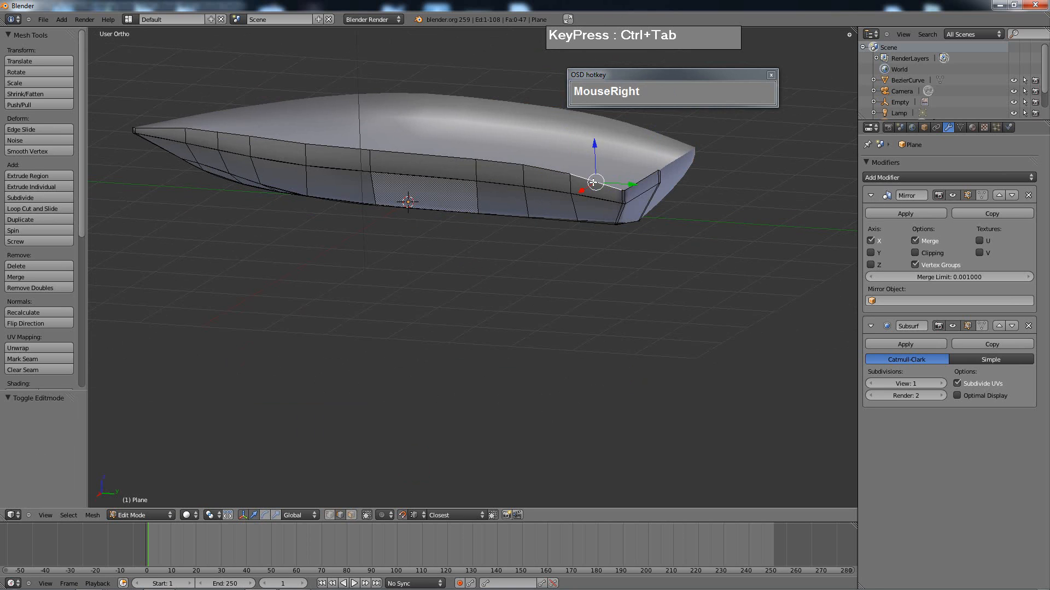
{"action": "right_click", "coordinate": [547, 170], "text": "shift"}
{"action": "right_click", "coordinate": [499, 162], "text": "shift"}
{"action": "right_click", "coordinate": [441, 156], "text": "shift"}
{"action": "right_click", "coordinate": [338, 149], "text": "shift"}
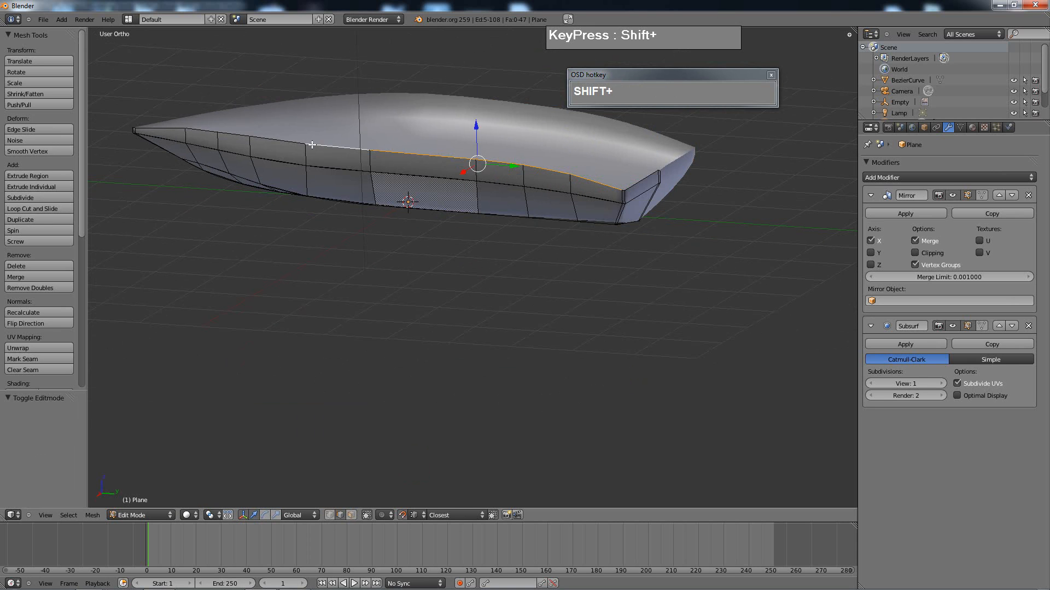
{"action": "right_click", "coordinate": [270, 139], "text": "shift"}
{"action": "right_click", "coordinate": [218, 133], "text": "shift"}
{"action": "right_click", "coordinate": [192, 132], "text": "shift"}
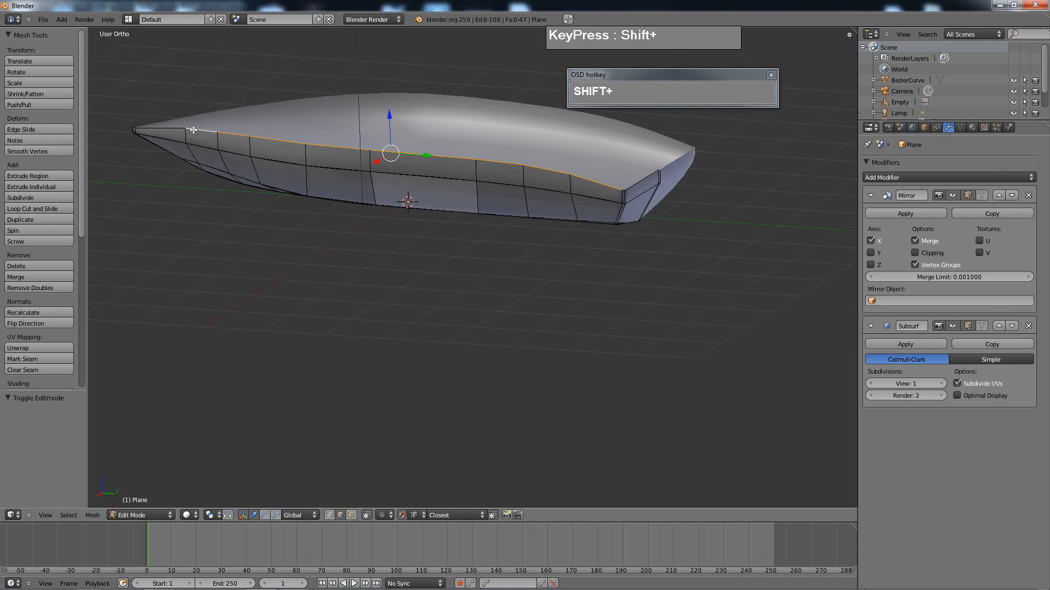
{"action": "right_click", "coordinate": [164, 128], "text": "shift"}
{"action": "middle_click_drag", "start_coordinate": [167, 129], "coordinate": [410, 293]}
{"action": "scroll", "coordinate": [223, 215], "scroll_direction": "up", "scroll_amount": 3}
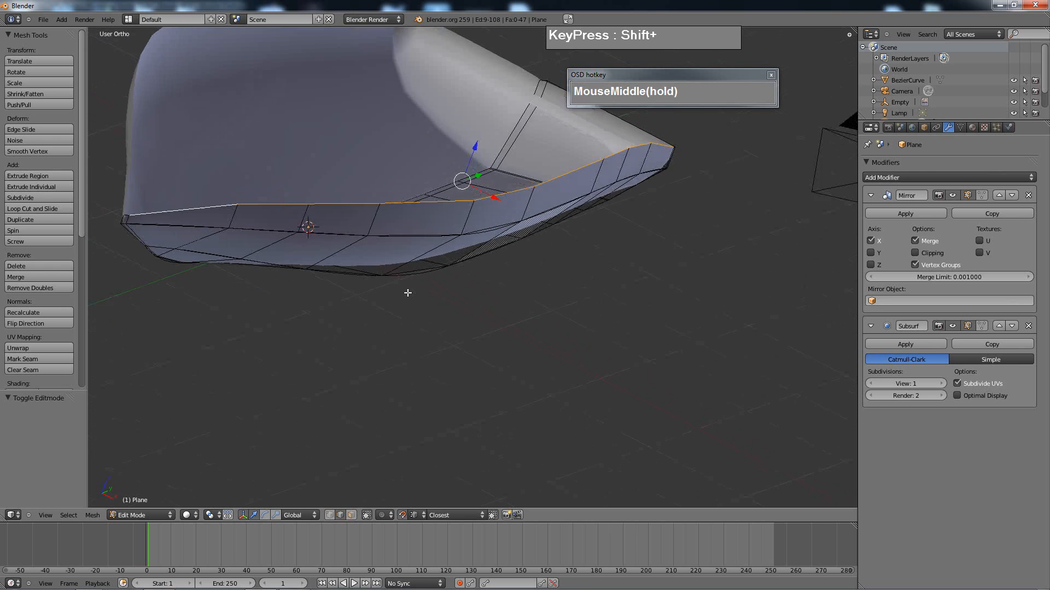
{"action": "middle_click_drag", "start_coordinate": [305, 262], "coordinate": [311, 327], "text": "shift"}
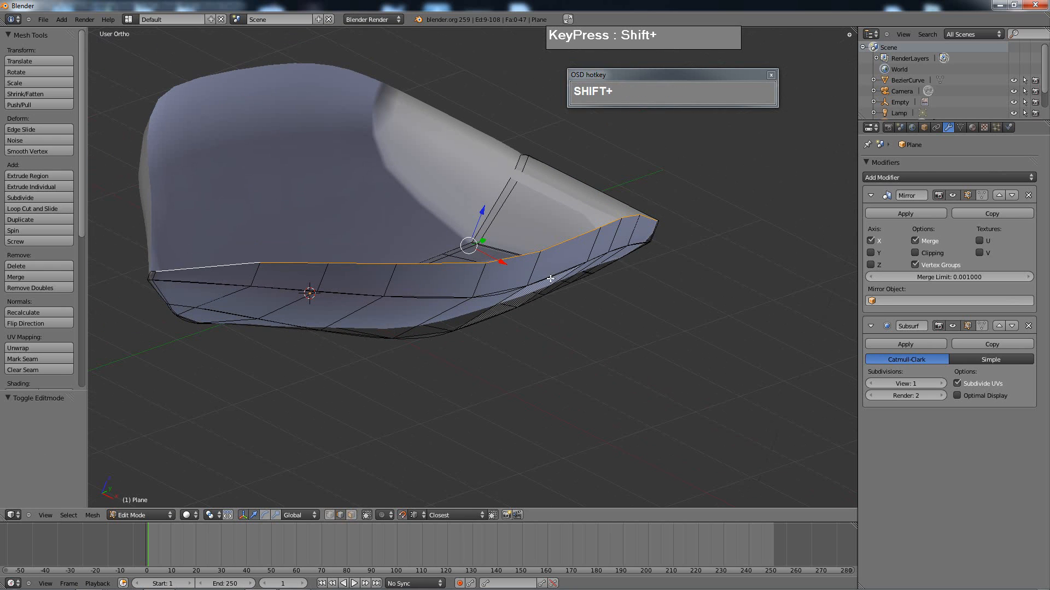
{"action": "mouse_move", "coordinate": [502, 261]}
{"action": "left_mouse_down"}
{"action": "mouse_move", "coordinate": [483, 247]}
{"action": "mouse_move", "coordinate": [501, 260]}
{"action": "mouse_move", "coordinate": [492, 259]}
{"action": "left_mouse_up"}
- Move the rim's bow-tip vertex about 0.085 along X back toward the hull's centreline
{"action": "middle_click_drag", "start_coordinate": [541, 406], "coordinate": [617, 380]}
{"action": "key", "text": "ctrl+Tab"}
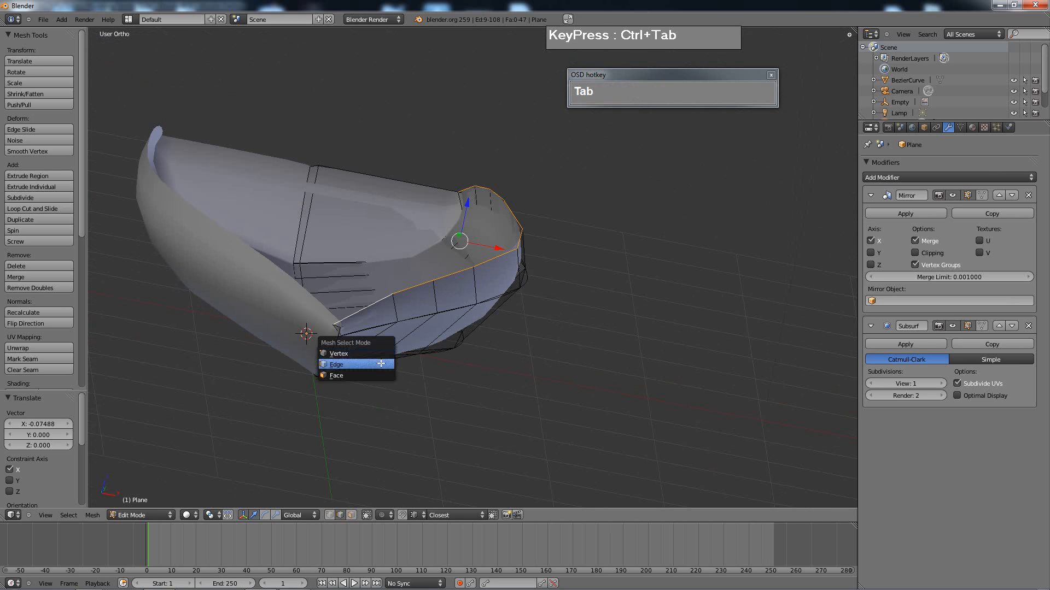
{"action": "left_click", "coordinate": [339, 354]}
{"action": "right_click", "coordinate": [338, 327]}
{"action": "left_click_drag", "start_coordinate": [361, 329], "coordinate": [372, 331]}
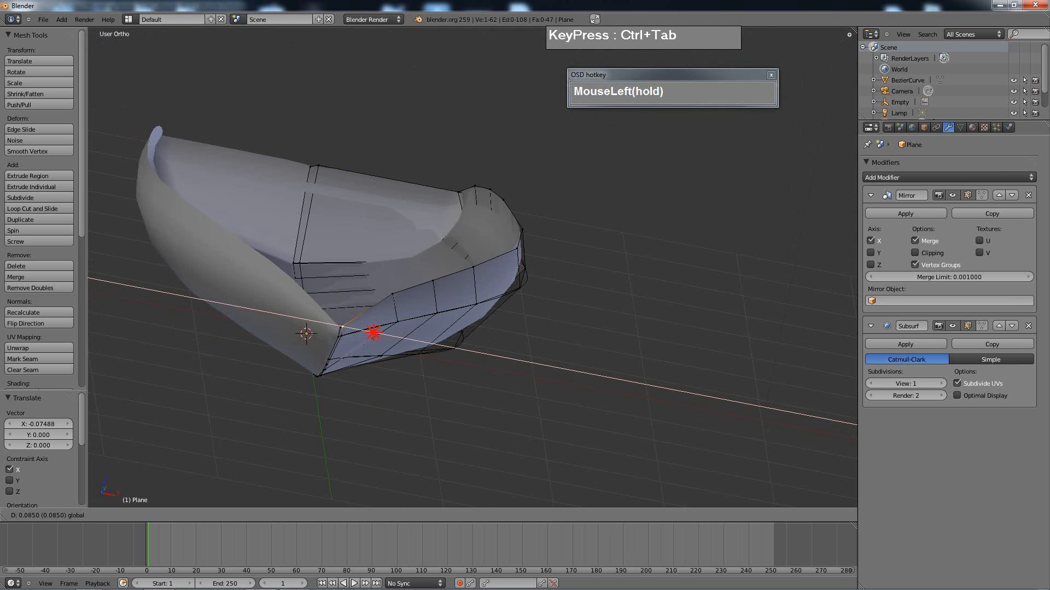
{"action": "left_click_drag", "start_coordinate": [373, 332], "coordinate": [373, 332]}
- Select the hull's complete upper rim edge loop in edge select mode
{"action": "scroll", "coordinate": [468, 264], "scroll_direction": "down", "scroll_amount": 2}
{"action": "middle_click_drag", "start_coordinate": [468, 264], "coordinate": [665, 227]}
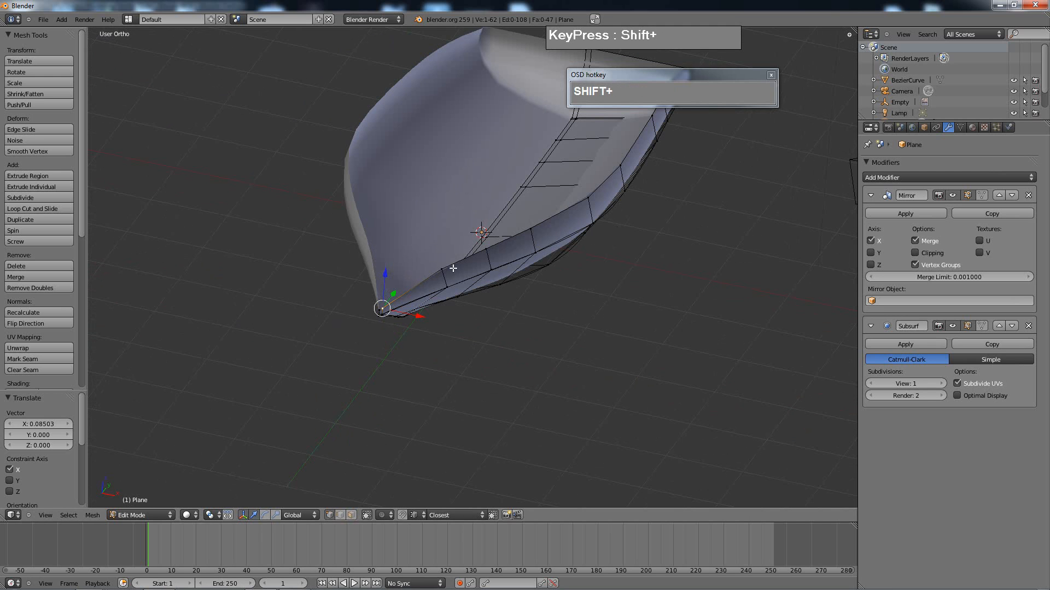
{"action": "key", "text": "ctrl+Tab"}
{"action": "left_click", "coordinate": [393, 293]}
{"action": "right_click", "coordinate": [420, 281]}
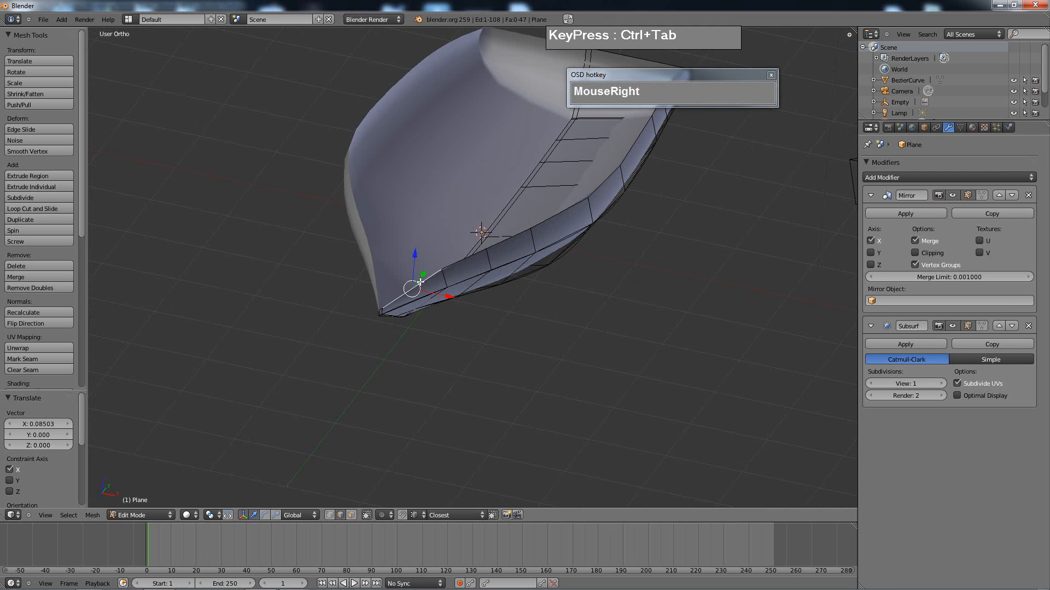
{"action": "right_click", "coordinate": [478, 251]}
{"action": "middle_click_drag", "start_coordinate": [477, 252], "coordinate": [422, 272]}
{"action": "right_click", "coordinate": [421, 272], "text": "shift"}
{"action": "right_click", "coordinate": [516, 241], "text": "shift"}
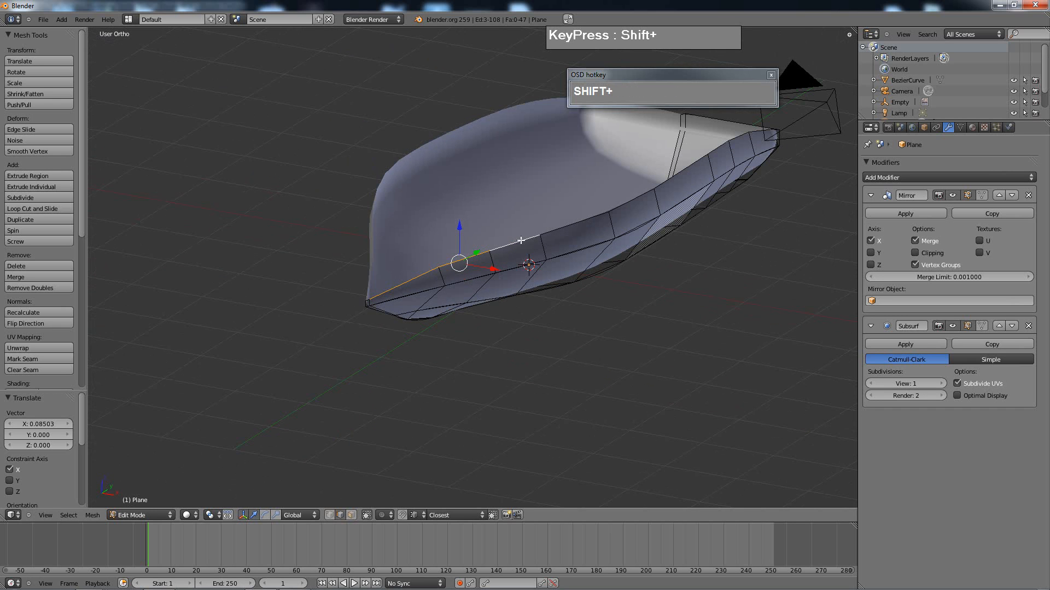
{"action": "right_click", "coordinate": [570, 228], "text": "alt"}
{"action": "scroll", "coordinate": [738, 222], "scroll_direction": "down", "scroll_amount": 8, "text": "ctrl"}
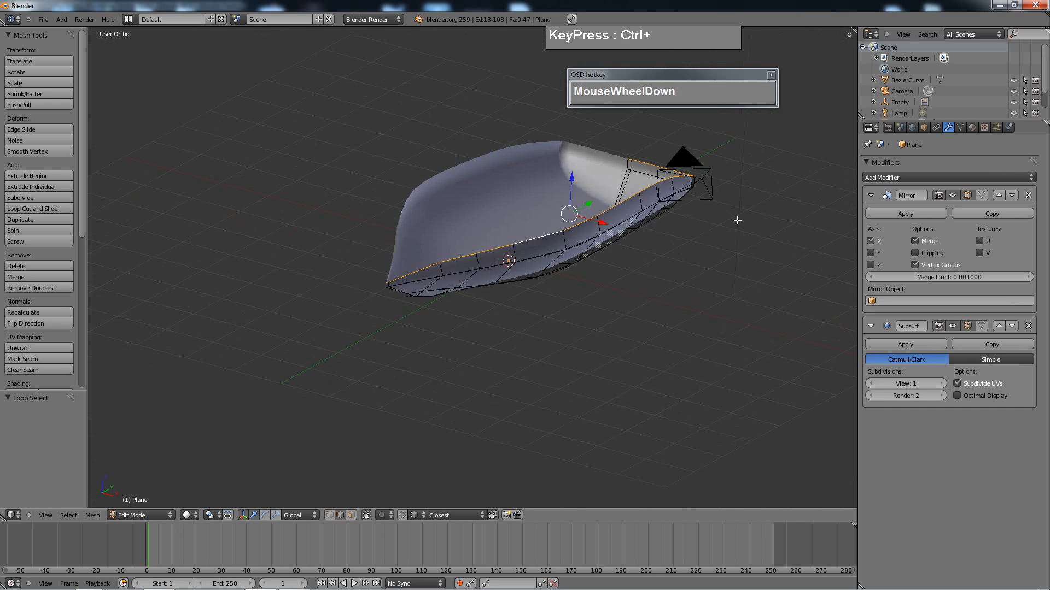
- Remove the transom edges from the rim loop selection, keeping only the side edges selected
{"action": "middle_click_drag", "start_coordinate": [747, 277], "coordinate": [585, 316], "text": "shift"}
{"action": "scroll", "coordinate": [610, 314], "scroll_direction": "up", "scroll_amount": 5}
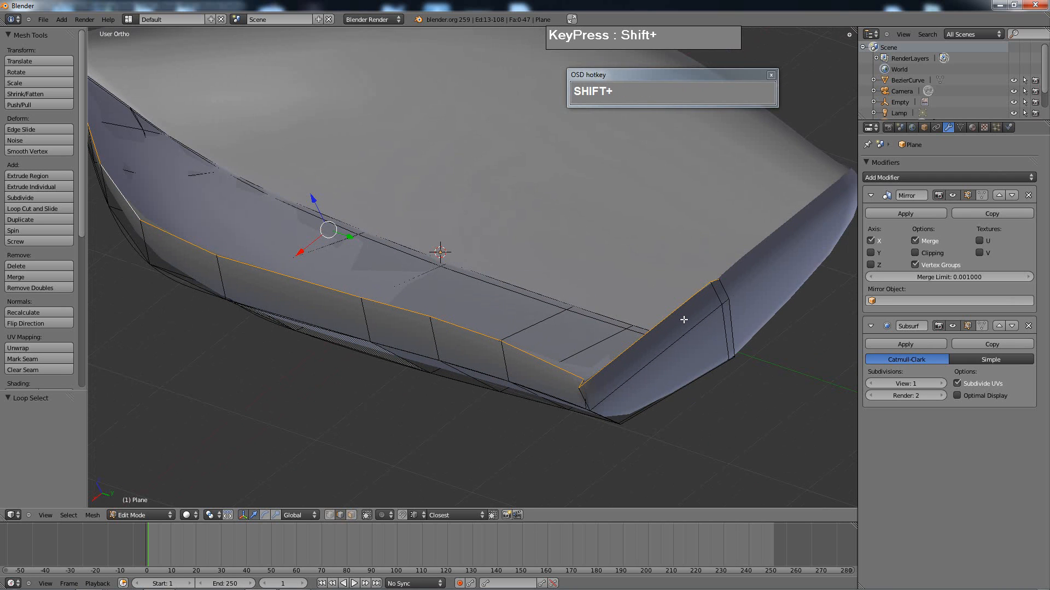
{"action": "key", "text": "b"}
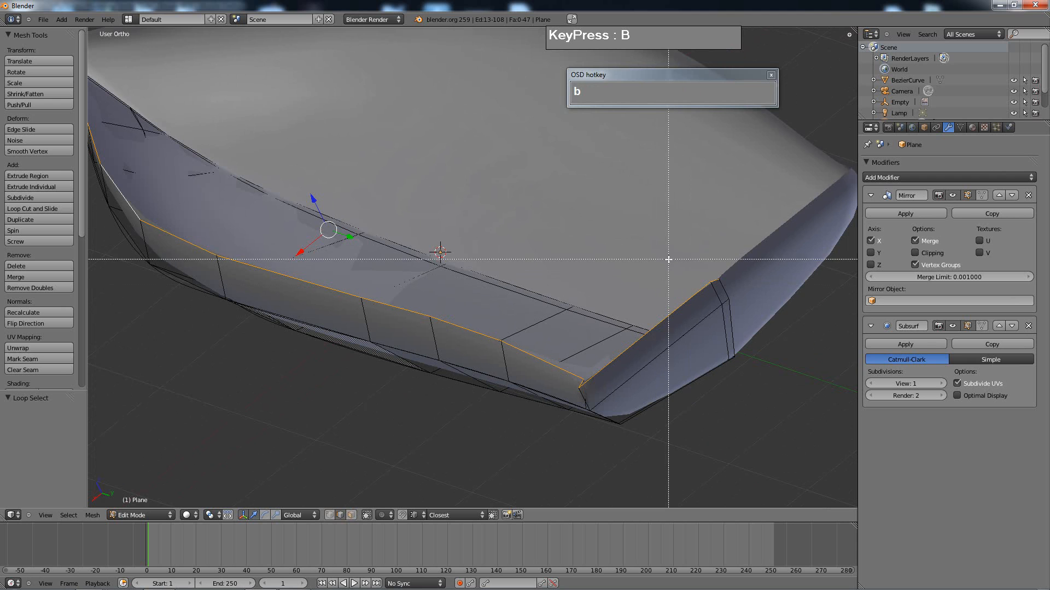
{"action": "middle_click_drag", "start_coordinate": [668, 259], "coordinate": [730, 313]}
{"action": "middle_click_drag", "start_coordinate": [661, 278], "coordinate": [692, 305]}
{"action": "key", "text": "b"}
{"action": "middle_click_drag", "start_coordinate": [700, 372], "coordinate": [777, 466]}
{"action": "right_click", "coordinate": [731, 403], "text": "shift"}
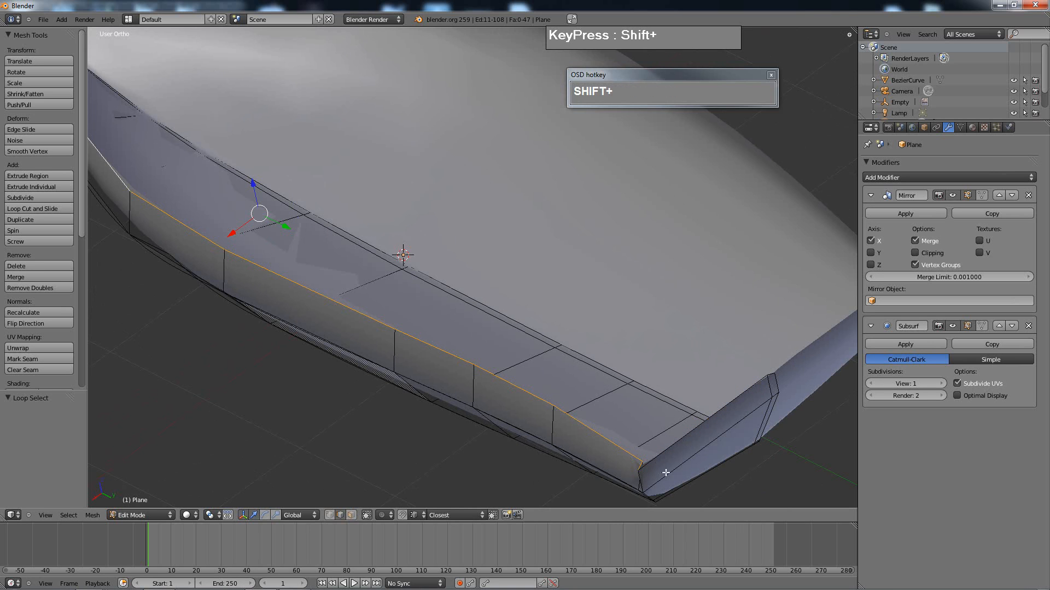
- Move the transom's upper corner vertex about 0.092 inward along X to line up with the side rim
{"action": "key", "text": "ctrl+Tab"}
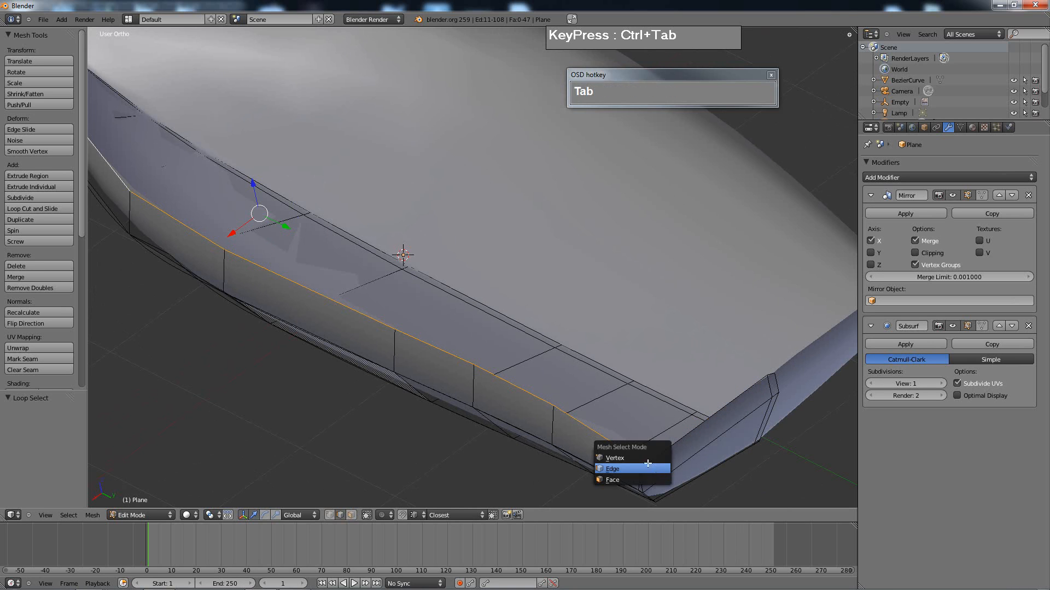
{"action": "middle_click_drag", "start_coordinate": [719, 491], "coordinate": [612, 274]}
{"action": "scroll", "coordinate": [515, 361], "scroll_direction": "up", "scroll_amount": 4}
{"action": "key", "text": "ctrl+Tab"}
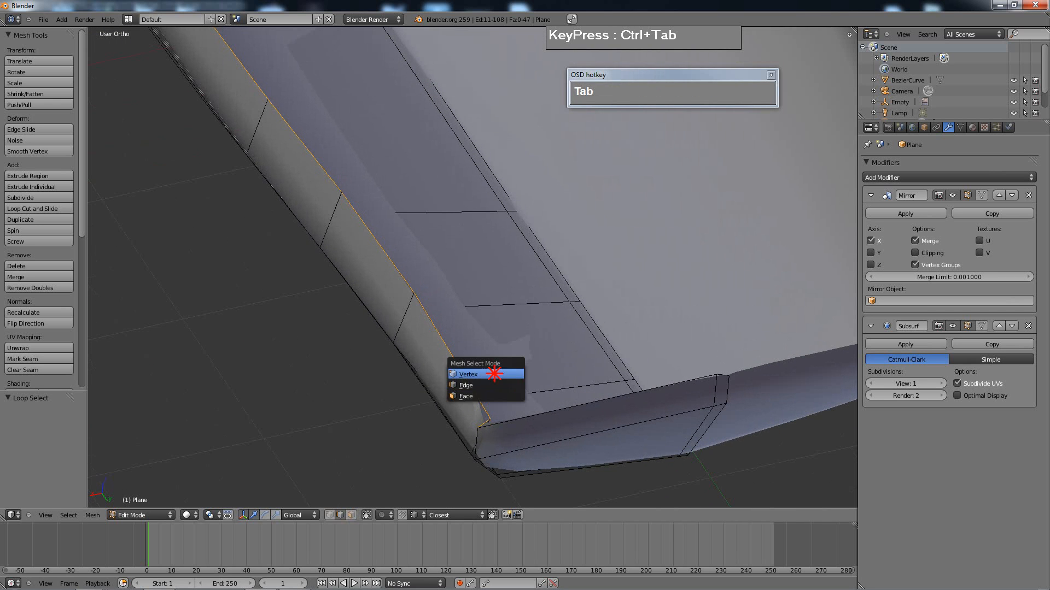
{"action": "left_click", "coordinate": [488, 374]}
{"action": "right_click", "coordinate": [496, 432]}
{"action": "left_click_drag", "start_coordinate": [434, 434], "coordinate": [453, 433]}
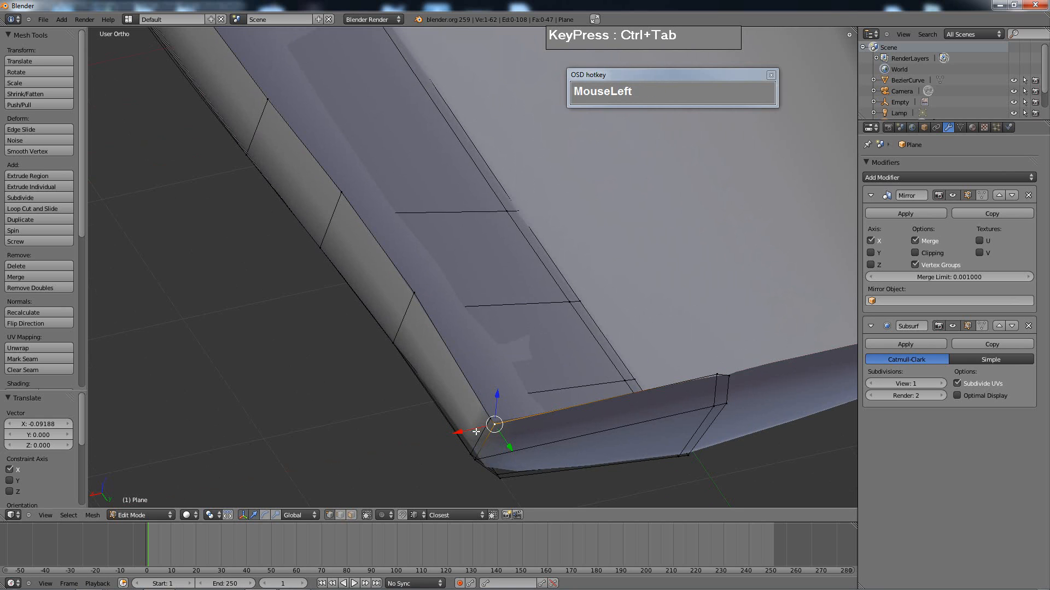
- Select the rim edge loop without its transom edges and extrude it in place to start the deck
{"action": "right_click", "coordinate": [506, 421], "text": "alt"}
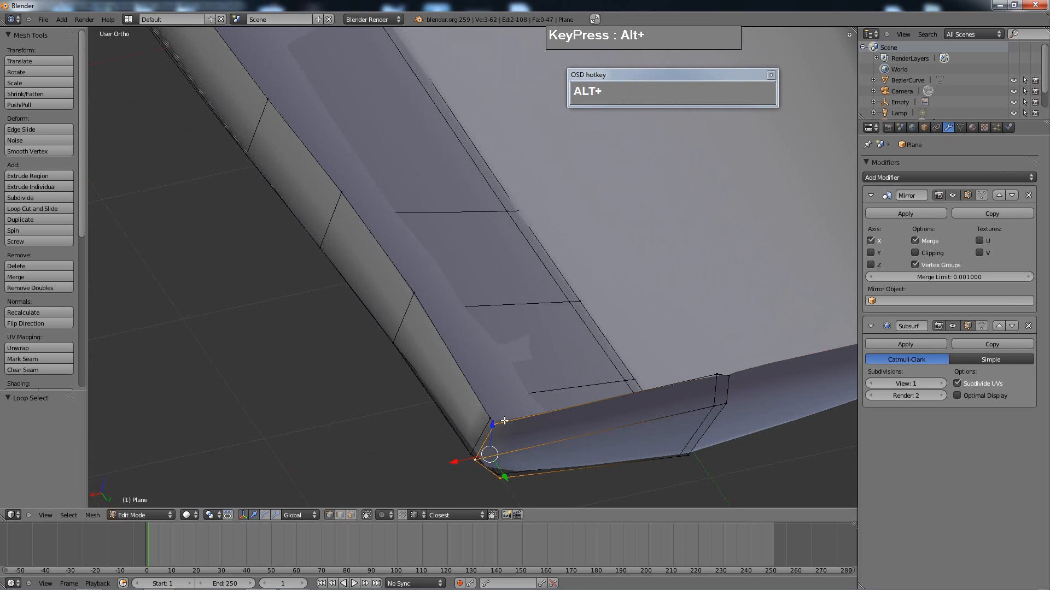
{"action": "key", "text": "ctrl+Tab"}
{"action": "left_click", "coordinate": [692, 403]}
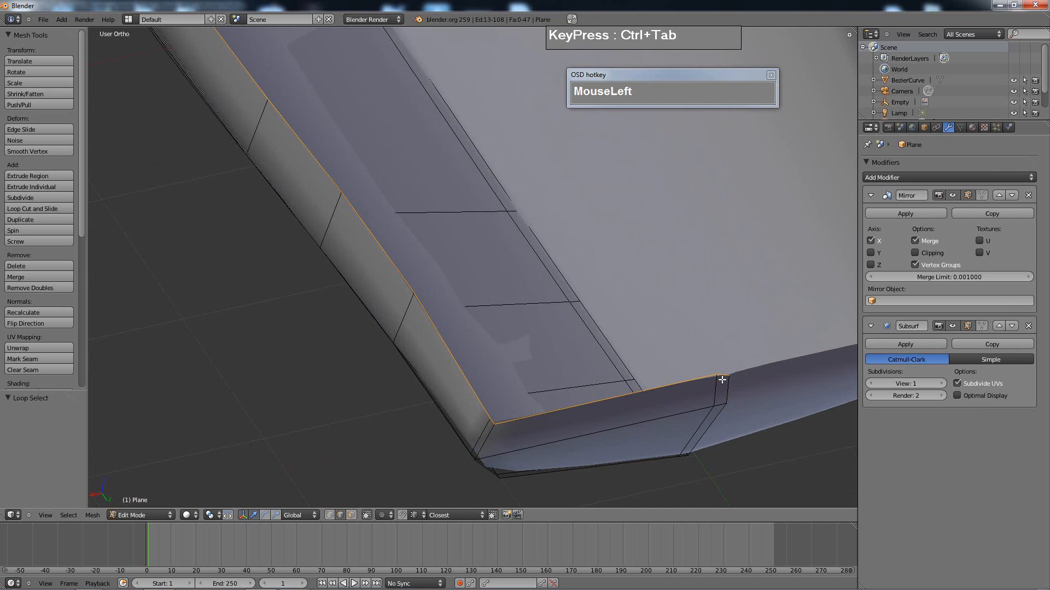
{"action": "scroll", "coordinate": [633, 392], "scroll_direction": "down", "scroll_amount": 4}
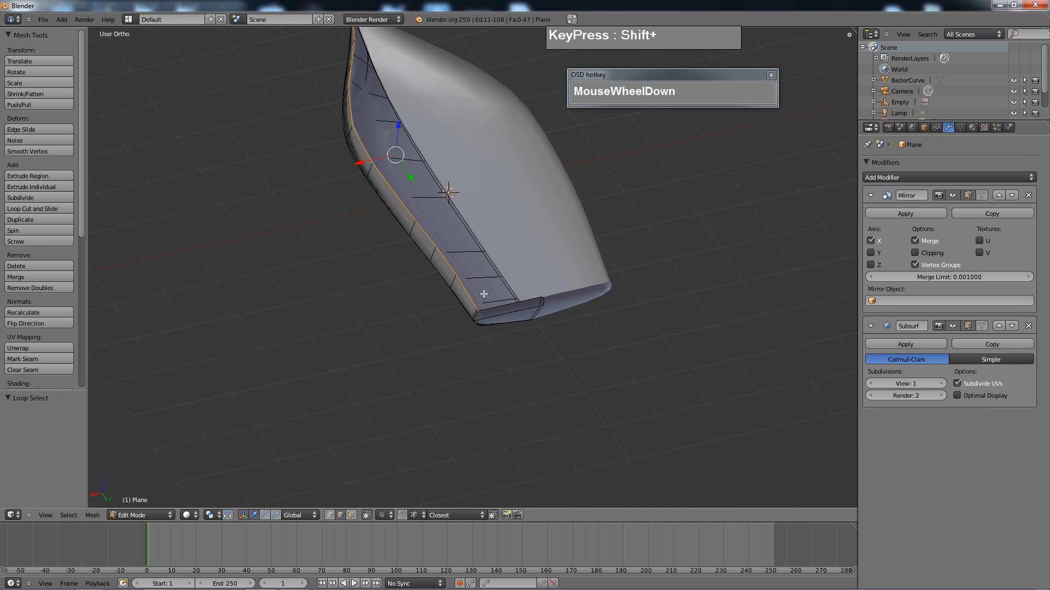
{"action": "middle_click_drag", "start_coordinate": [474, 246], "coordinate": [536, 326], "text": "shift"}
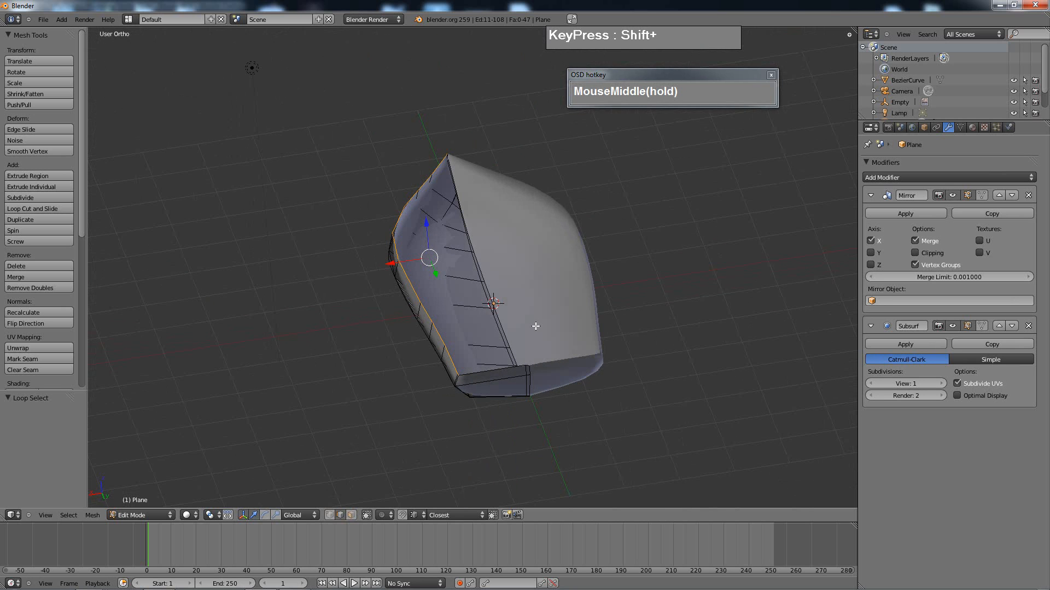
{"action": "key", "text": "e"}
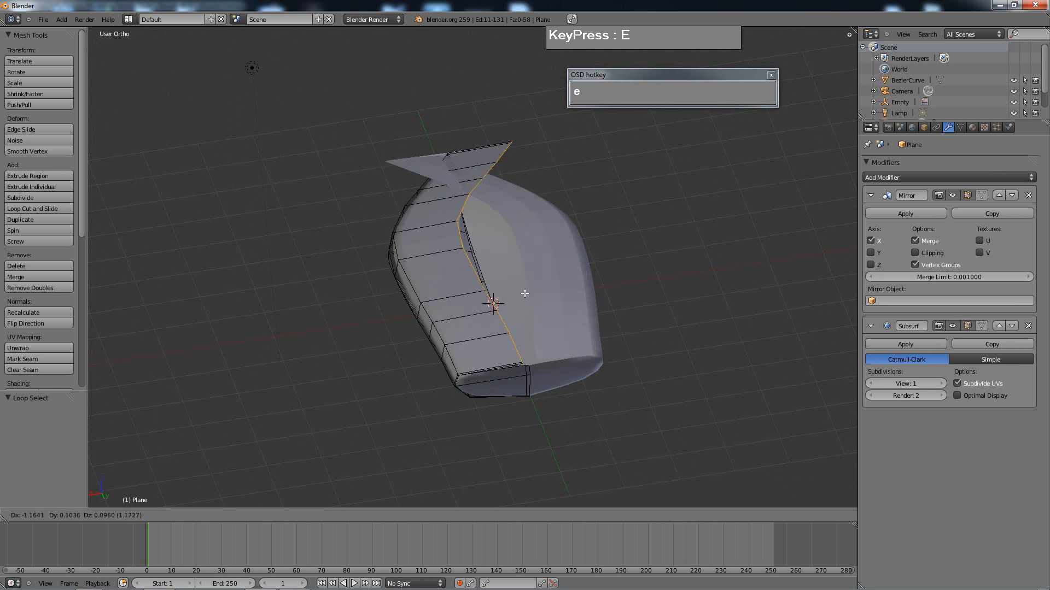
{"action": "right_click", "coordinate": [511, 285]}
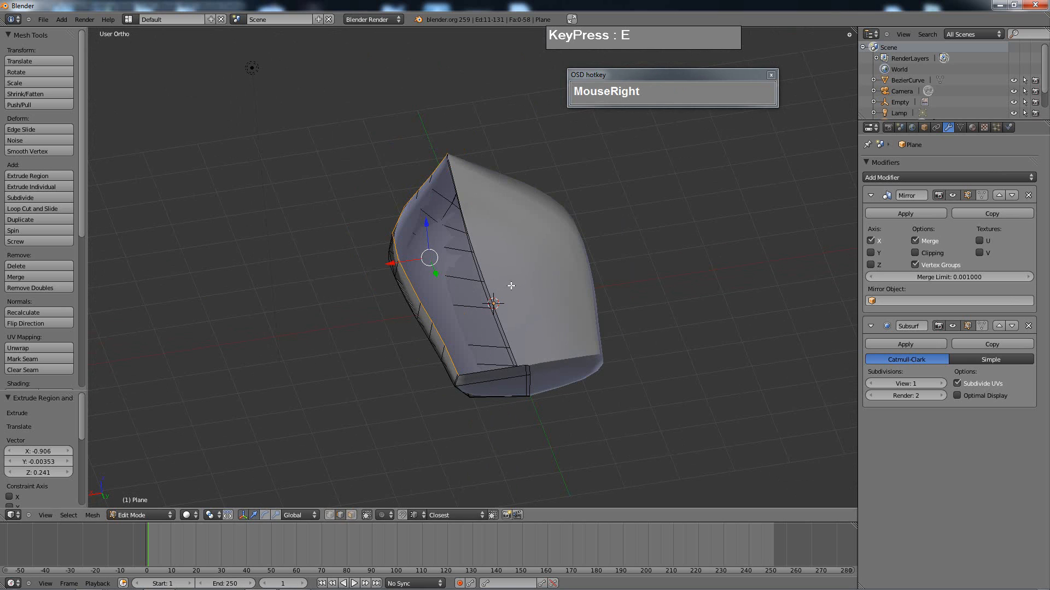
- Flatten the extruded deck edges to scale 0 along X and move them about 0.996 inward toward the centreline
{"action": "key", "text": "s"}
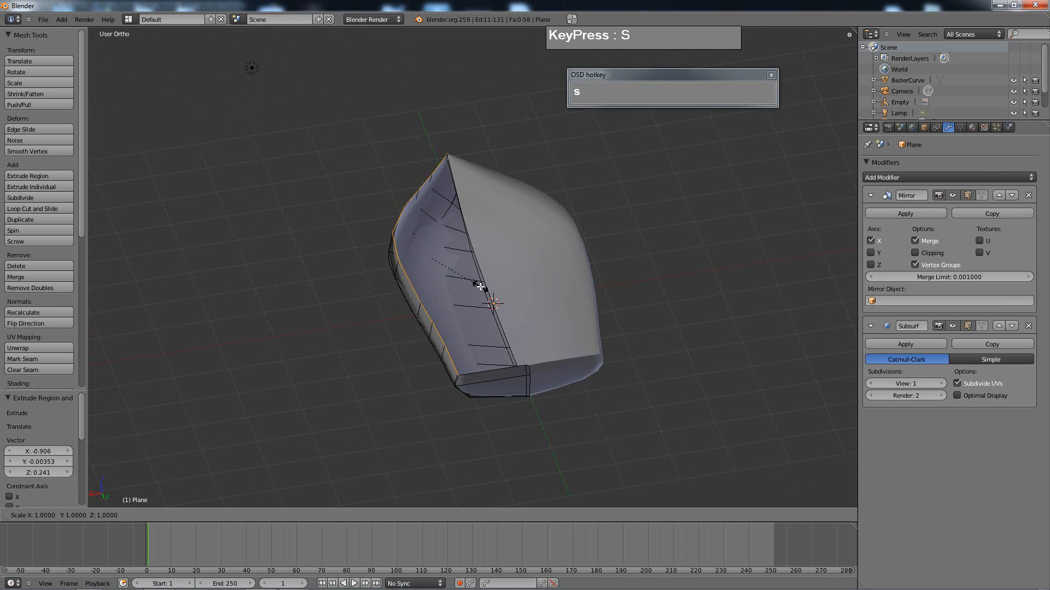
{"action": "key", "text": "x"}
{"action": "key", "text": "0"}
{"action": "left_click", "coordinate": [480, 287]}
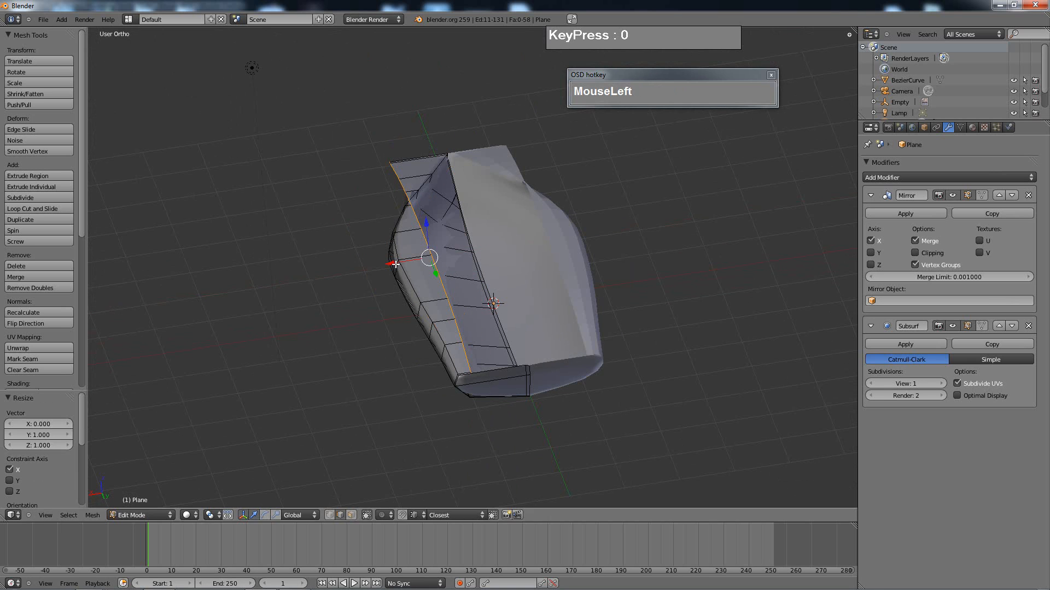
{"action": "left_click_drag", "start_coordinate": [395, 265], "coordinate": [450, 263]}
- Shift the deck's inner edges about 0.012 outward along X to line up with the transom's centre edge loop
{"action": "scroll", "coordinate": [541, 366], "scroll_direction": "up", "scroll_amount": 4}
{"action": "middle_click_drag", "start_coordinate": [551, 397], "coordinate": [487, 218], "text": "shift"}
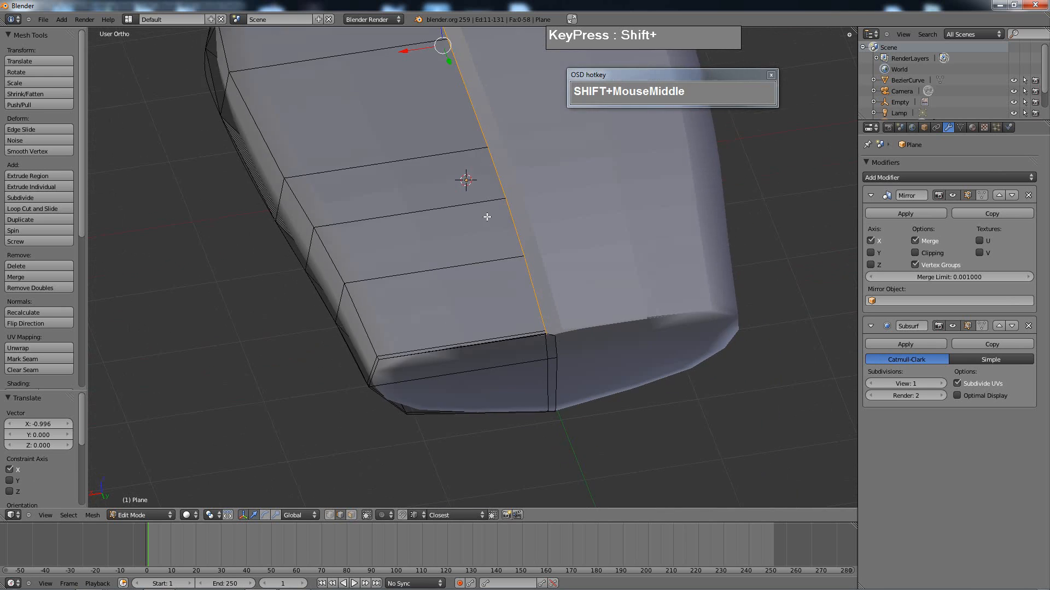
{"action": "scroll", "coordinate": [445, 117], "scroll_direction": "up", "scroll_amount": 2}
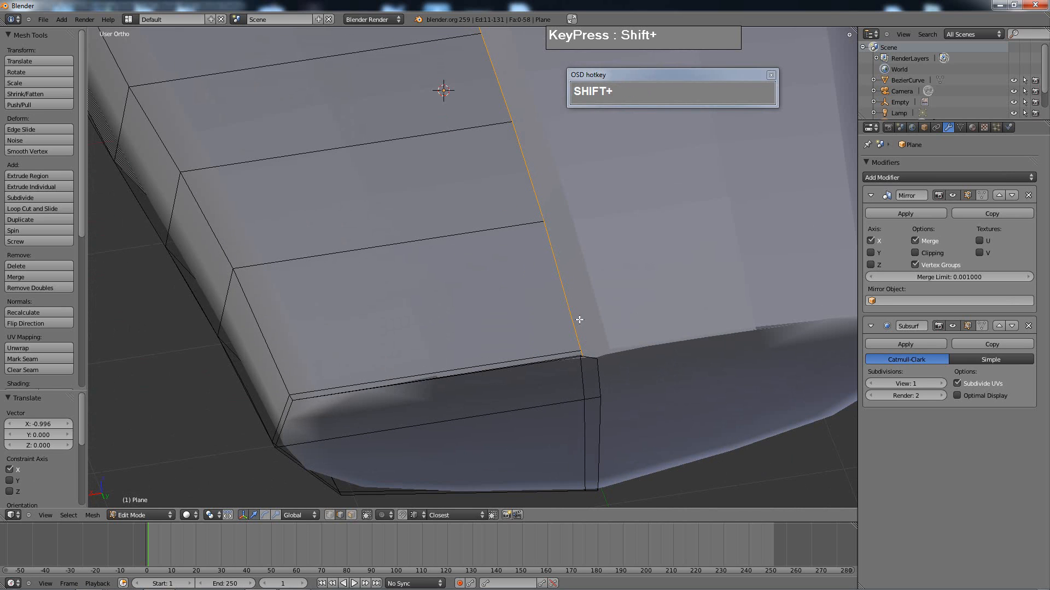
{"action": "scroll", "coordinate": [434, 148], "scroll_direction": "down", "scroll_amount": 2}
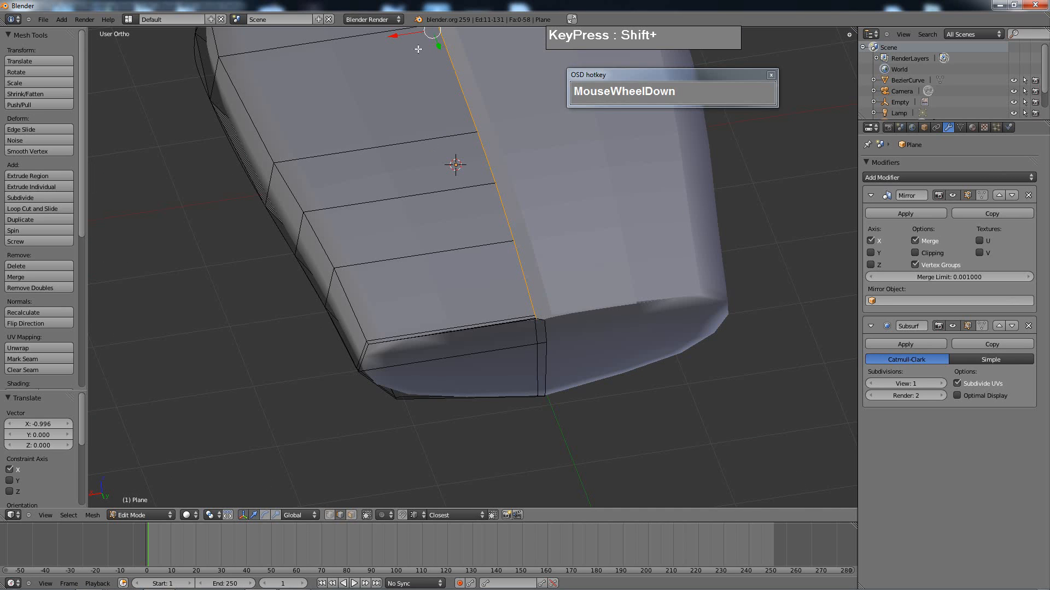
{"action": "scroll", "coordinate": [441, 89], "scroll_direction": "up", "scroll_amount": 2}
{"action": "middle_click_drag", "start_coordinate": [500, 268], "coordinate": [476, 221], "text": "shift"}
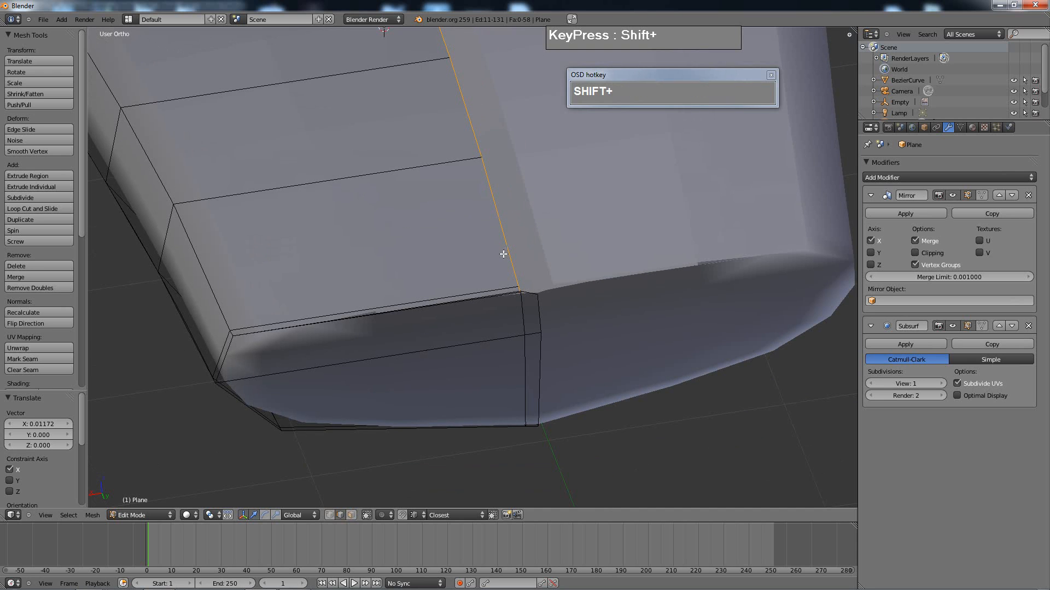
- Extrude the deck's inner edges again, move them along X onto the centreline and turn on Clipping in the Mirror modifier
{"action": "scroll", "coordinate": [495, 235], "scroll_direction": "down", "scroll_amount": 1}
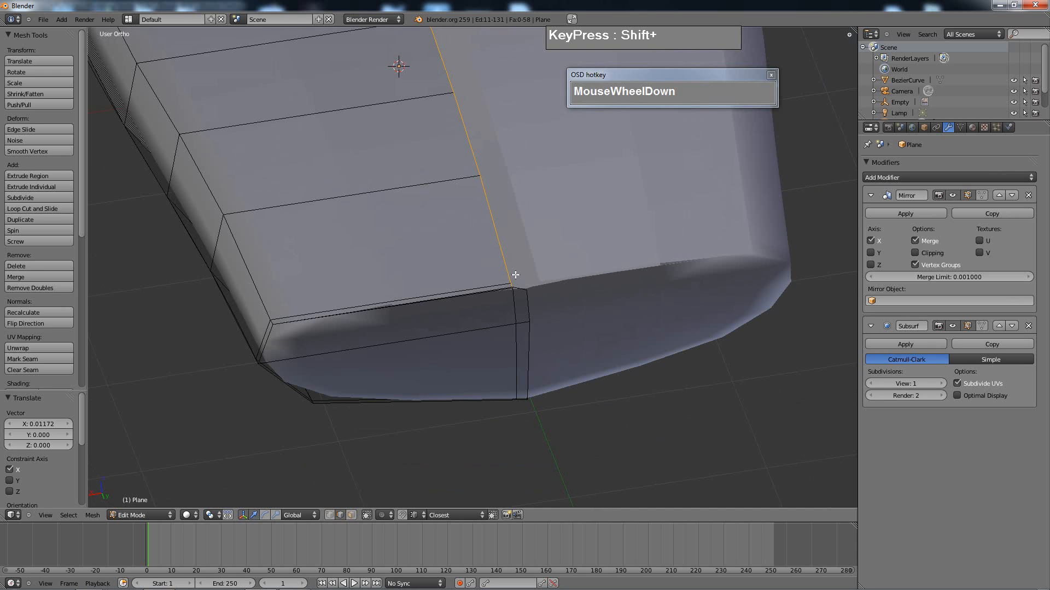
{"action": "key", "text": "e"}
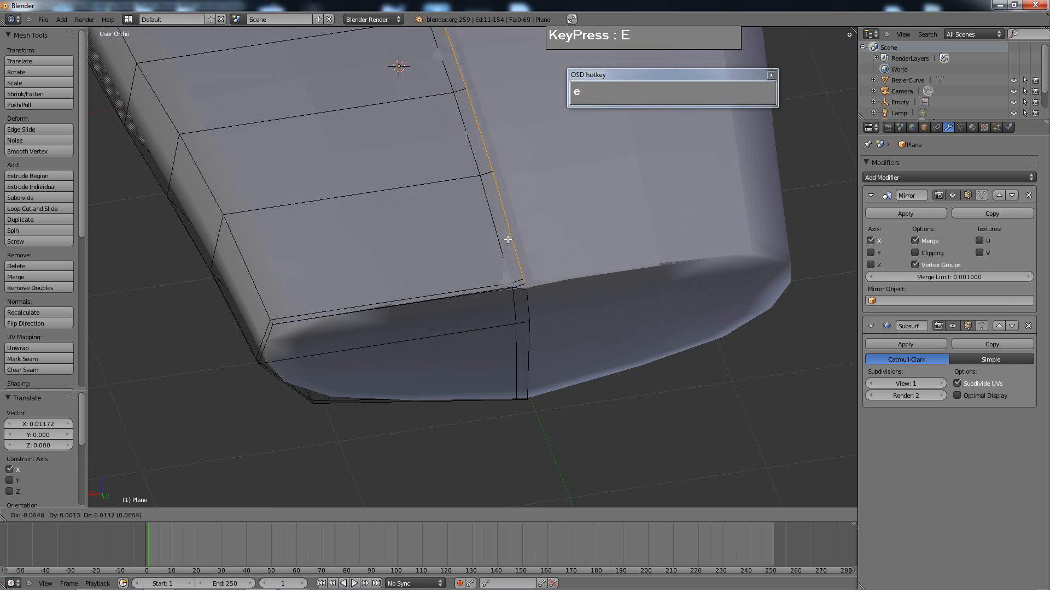
{"action": "right_click", "coordinate": [509, 241]}
{"action": "scroll", "coordinate": [443, 149], "scroll_direction": "down", "scroll_amount": 3}
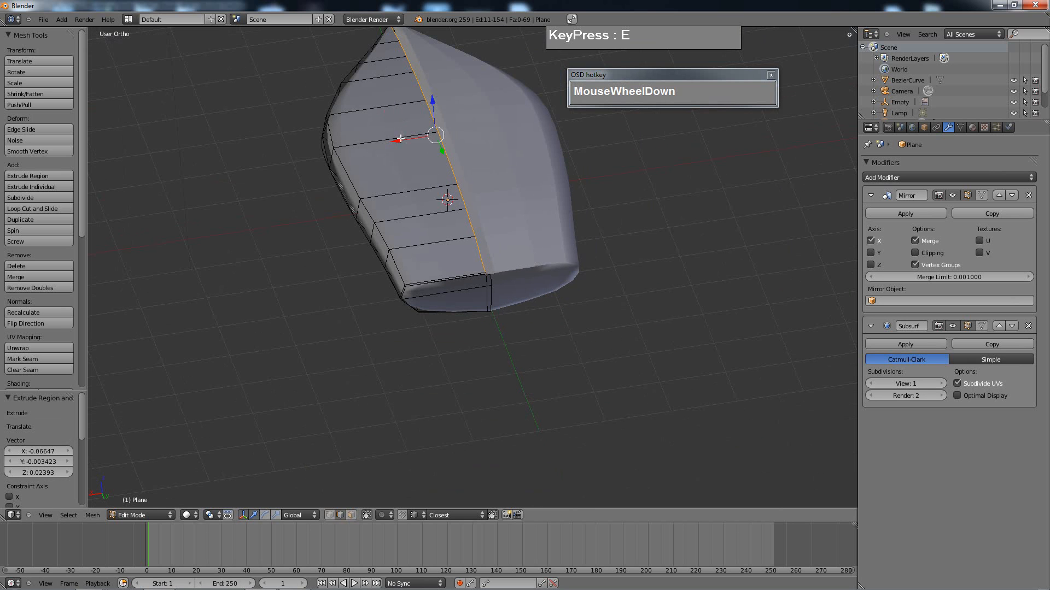
{"action": "mouse_move", "coordinate": [400, 139]}
{"action": "left_mouse_down"}
{"action": "mouse_move", "coordinate": [409, 141]}
{"action": "mouse_move", "coordinate": [399, 142]}
{"action": "left_mouse_up"}
{"action": "left_click", "coordinate": [926, 251]}
{"action": "scroll", "coordinate": [545, 266], "scroll_direction": "up", "scroll_amount": 2}
{"action": "middle_click_drag", "start_coordinate": [545, 265], "coordinate": [539, 260], "text": "shift"}
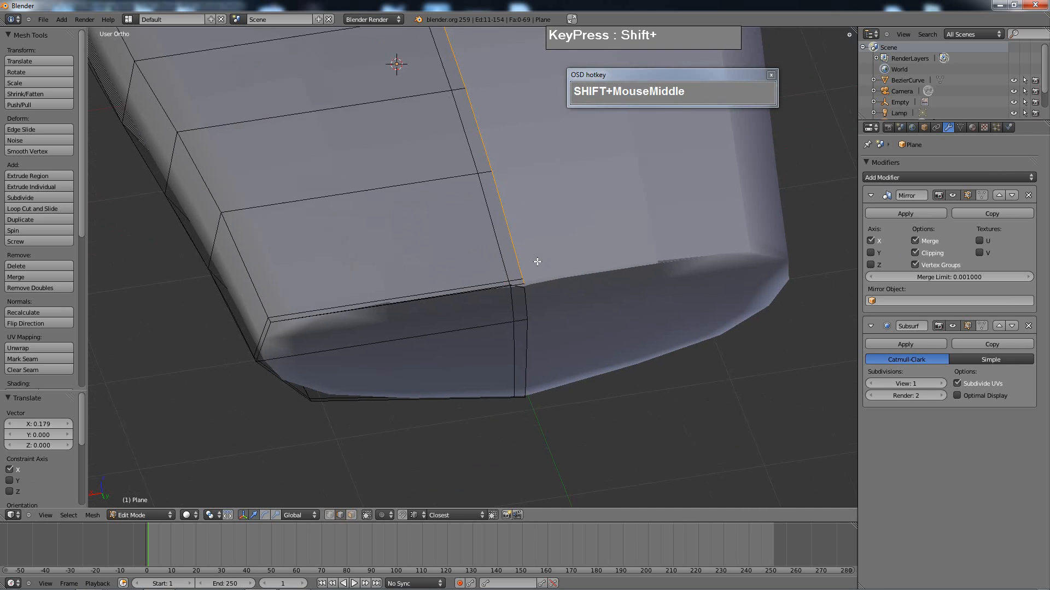
- In vertex select mode with snapping on, snap the transom's two upper centre vertices onto the deck's rear corner vertices
{"action": "scroll", "coordinate": [494, 235], "scroll_direction": "up", "scroll_amount": 3}
{"action": "key", "text": "ctrl+Tab"}
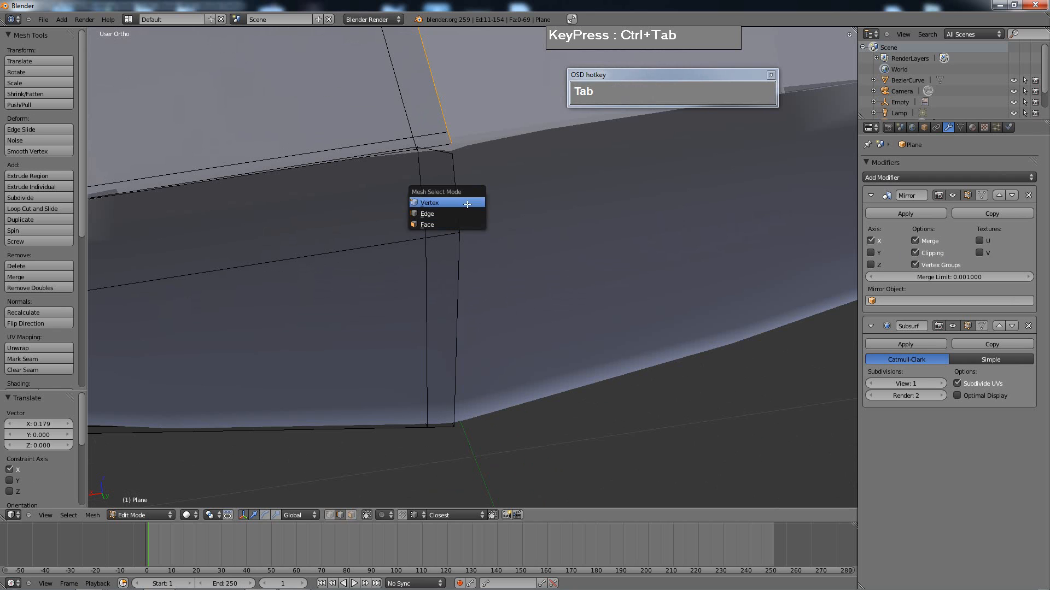
{"action": "left_click", "coordinate": [467, 203]}
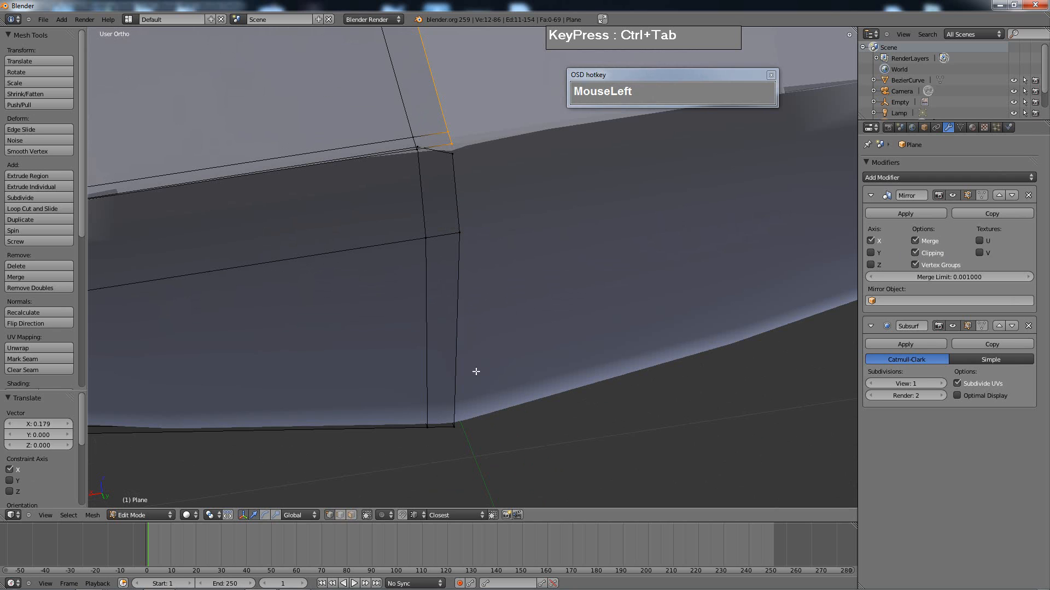
{"action": "left_click", "coordinate": [407, 515]}
{"action": "scroll", "coordinate": [453, 279], "scroll_direction": "up", "scroll_amount": 4, "text": "shift"}
{"action": "right_click", "coordinate": [466, 239]}
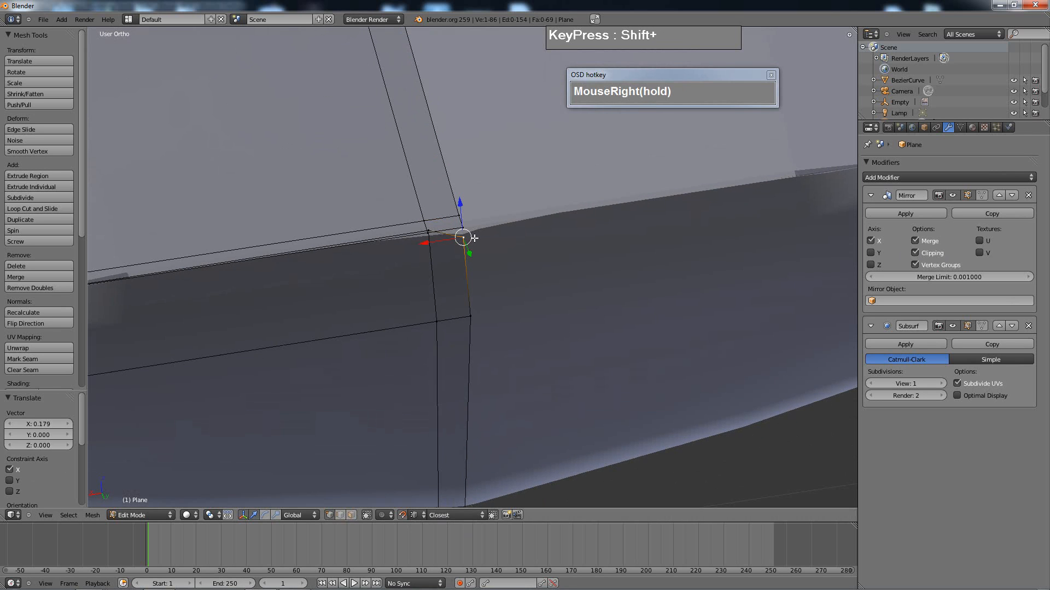
{"action": "key", "text": "g"}
{"action": "left_click", "coordinate": [470, 225]}
{"action": "right_click", "coordinate": [429, 230]}
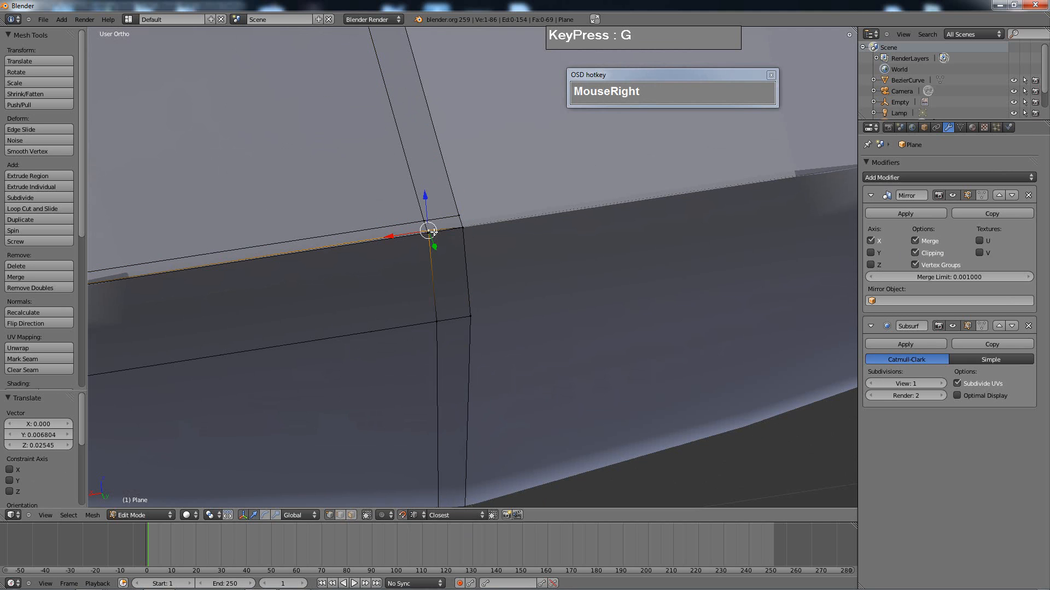
{"action": "key", "text": "g"}
{"action": "left_click", "coordinate": [426, 234]}
- Switch to edge selection and move the deck's short edge at the bow tip along X toward the centreline
{"action": "middle_click_drag", "start_coordinate": [426, 235], "coordinate": [417, 304], "text": "shift"}
{"action": "scroll", "coordinate": [482, 249], "scroll_direction": "down", "scroll_amount": 6}
{"action": "scroll", "coordinate": [403, 265], "scroll_direction": "down", "scroll_amount": 3}
{"action": "middle_click_drag", "start_coordinate": [403, 265], "coordinate": [544, 301]}
{"action": "scroll", "coordinate": [541, 331], "scroll_direction": "up", "scroll_amount": 4}
{"action": "scroll", "coordinate": [539, 308], "scroll_direction": "up", "scroll_amount": 3}
{"action": "key", "text": "ctrl+Tab"}
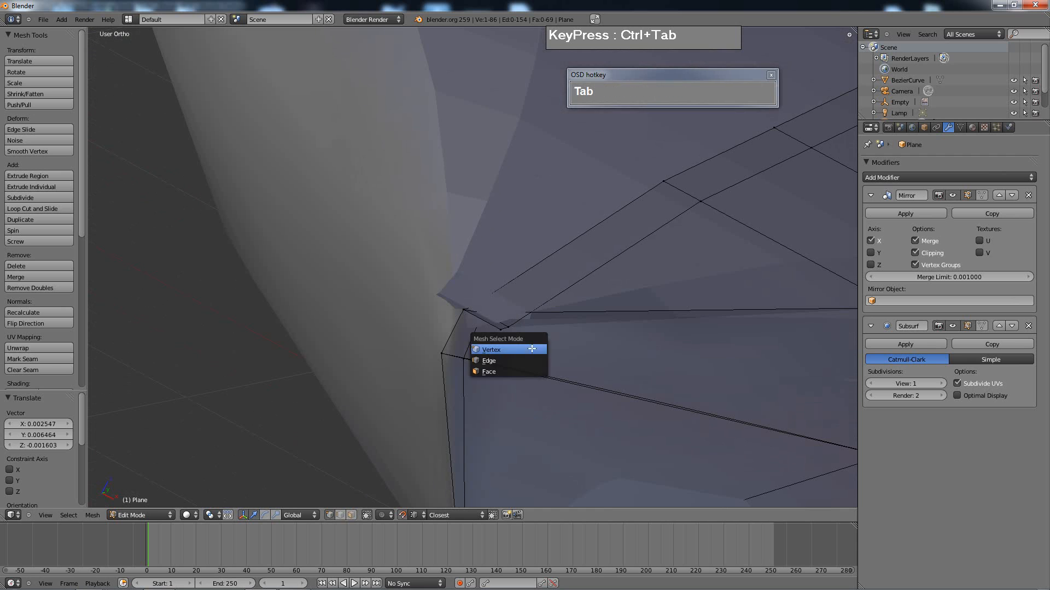
{"action": "left_click", "coordinate": [514, 357]}
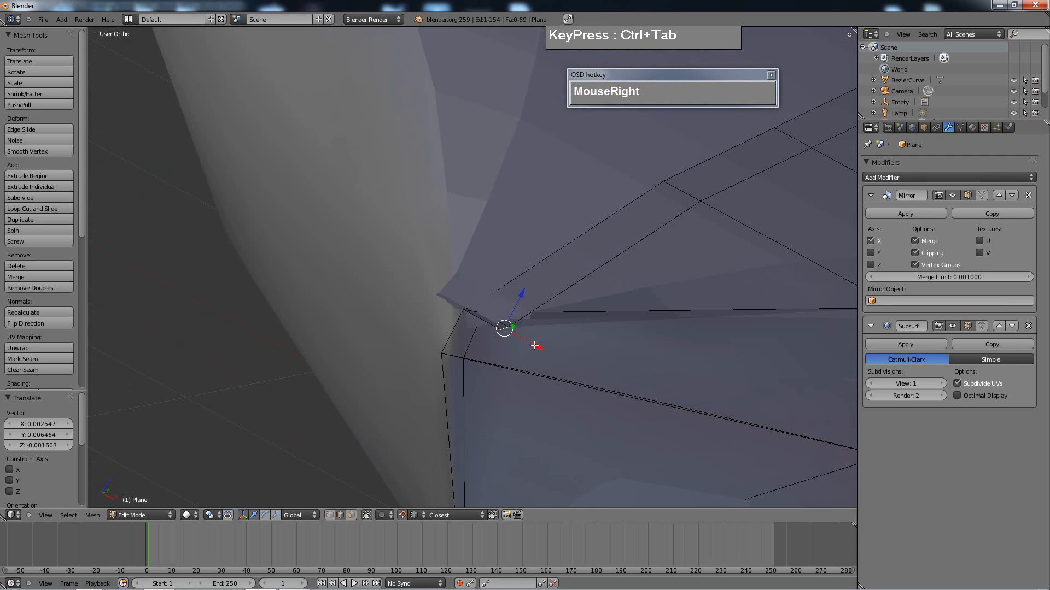
{"action": "left_click_drag", "start_coordinate": [534, 345], "coordinate": [499, 324]}
- Apply smooth shading to the boat in Object Mode and return to Edit Mode
{"action": "scroll", "coordinate": [668, 316], "scroll_direction": "down", "scroll_amount": 3}
{"action": "middle_click_drag", "start_coordinate": [667, 316], "coordinate": [602, 325]}
{"action": "scroll", "coordinate": [689, 337], "scroll_direction": "down", "scroll_amount": 7}
{"action": "middle_click_drag", "start_coordinate": [603, 326], "coordinate": [500, 327]}
{"action": "scroll", "coordinate": [624, 288], "scroll_direction": "up", "scroll_amount": 2}
{"action": "middle_click_drag", "start_coordinate": [499, 326], "coordinate": [521, 363]}
{"action": "key", "text": "Tab"}
{"action": "left_click", "coordinate": [21, 170]}
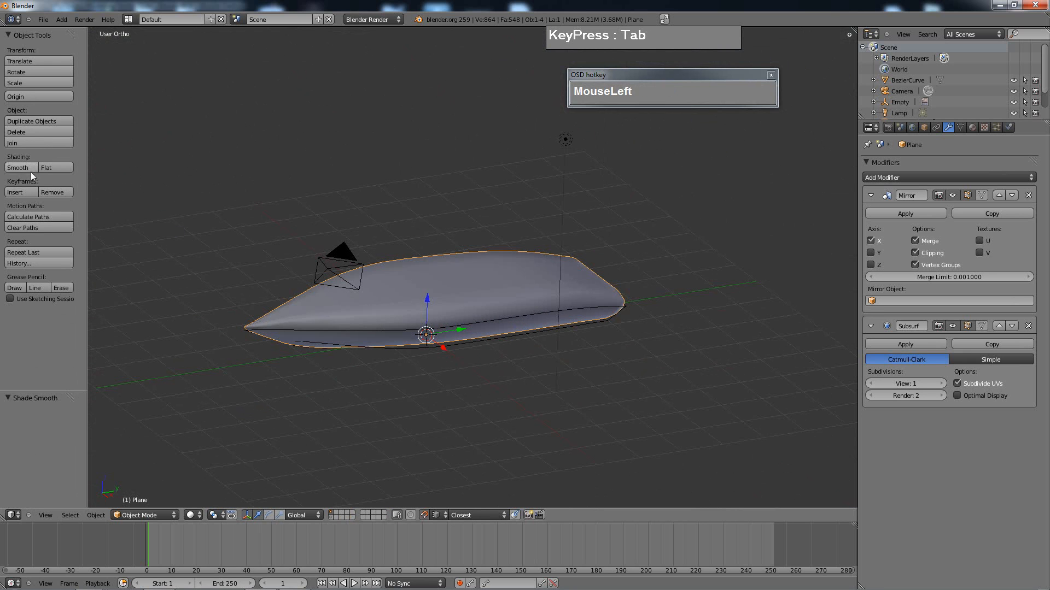
{"action": "middle_click_drag", "start_coordinate": [382, 309], "coordinate": [501, 371]}
{"action": "key", "text": "Tab"}
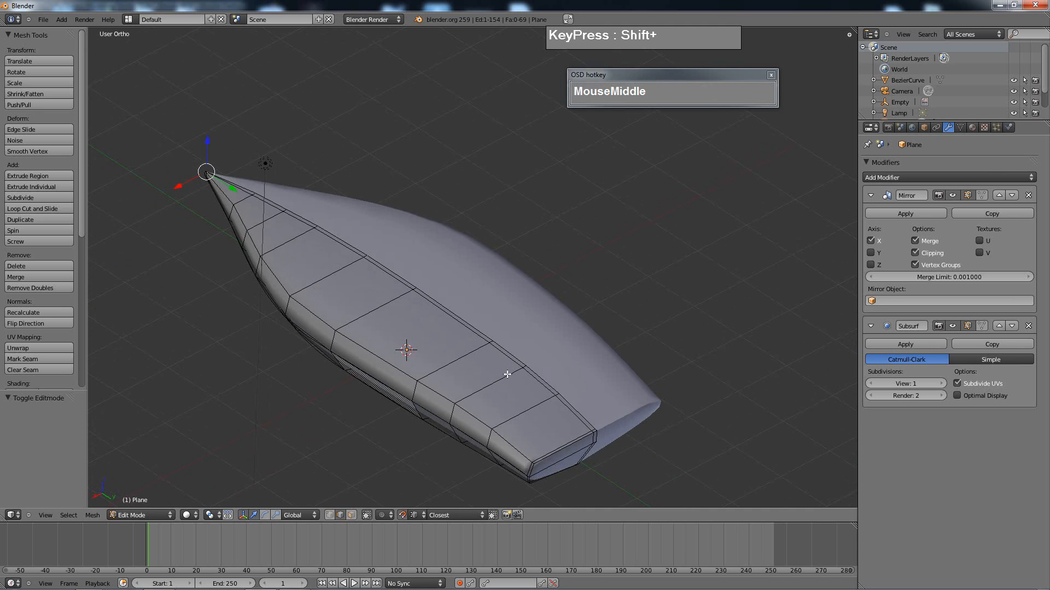
{"action": "key", "text": "ctrl"}
{"action": "middle_click_drag", "start_coordinate": [562, 429], "coordinate": [599, 417]}
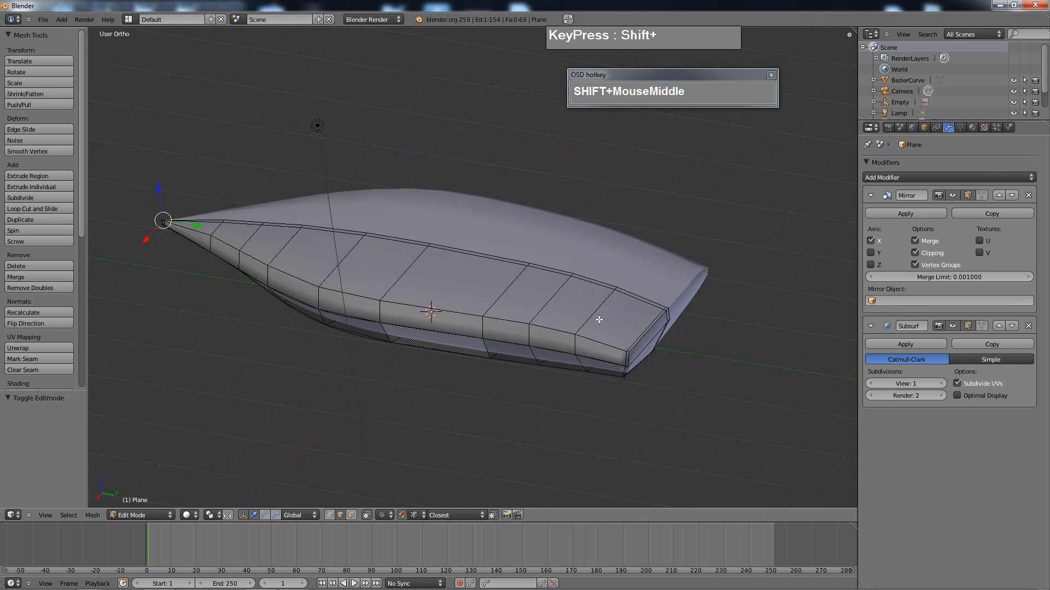
{"action": "key", "text": "ctrl+r"}
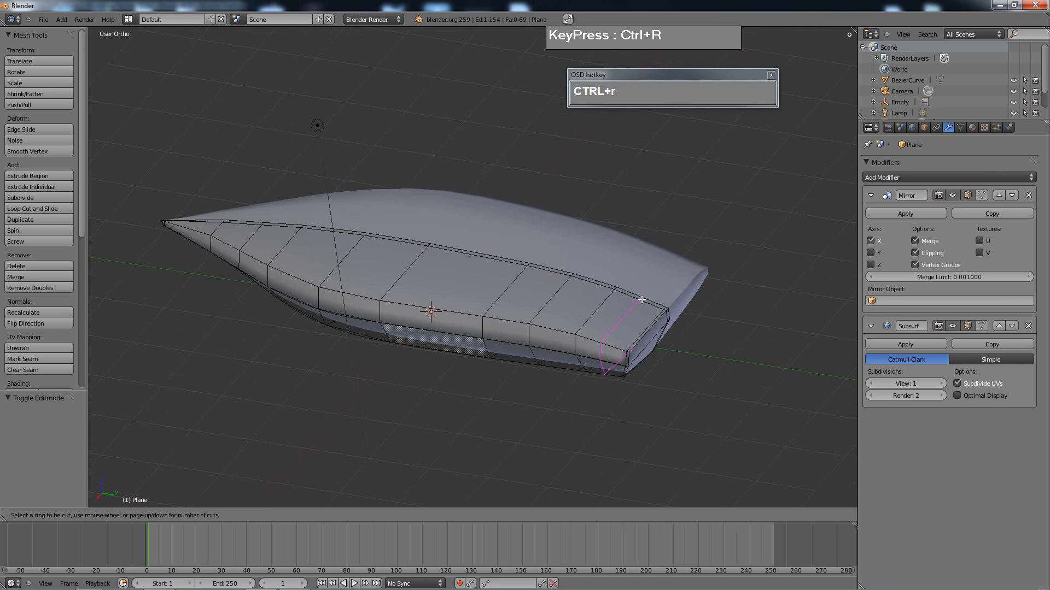
{"action": "left_click", "coordinate": [628, 314]}
{"action": "key", "text": "ctrl+r"}
{"action": "right_click", "coordinate": [645, 295]}
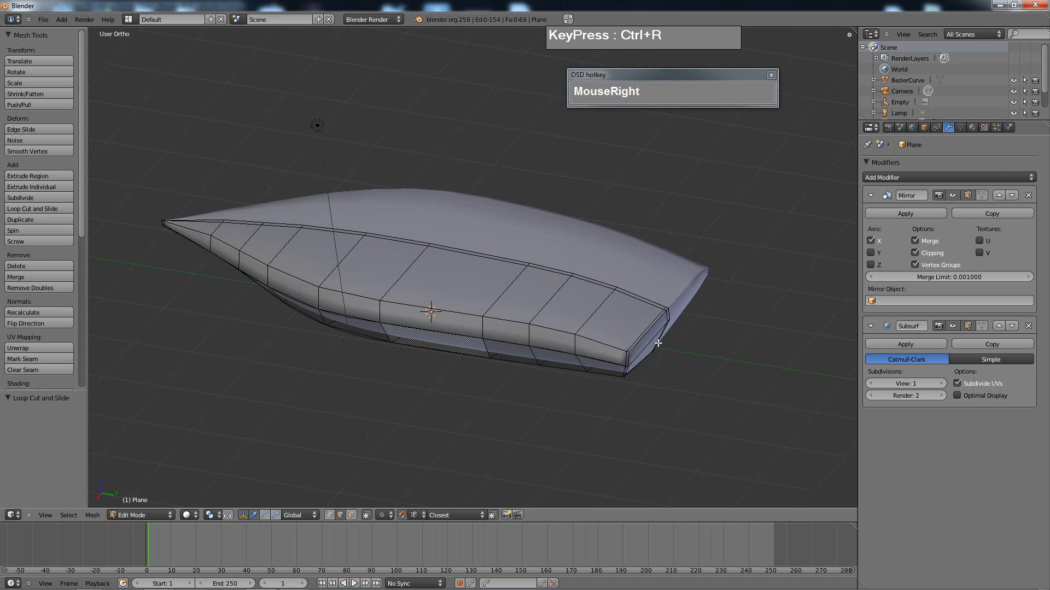
- In face select mode, select the four wide mid-deck faces and the narrow centreline faces beside them for the cockpit
{"action": "key", "text": "ctrl+Tab"}
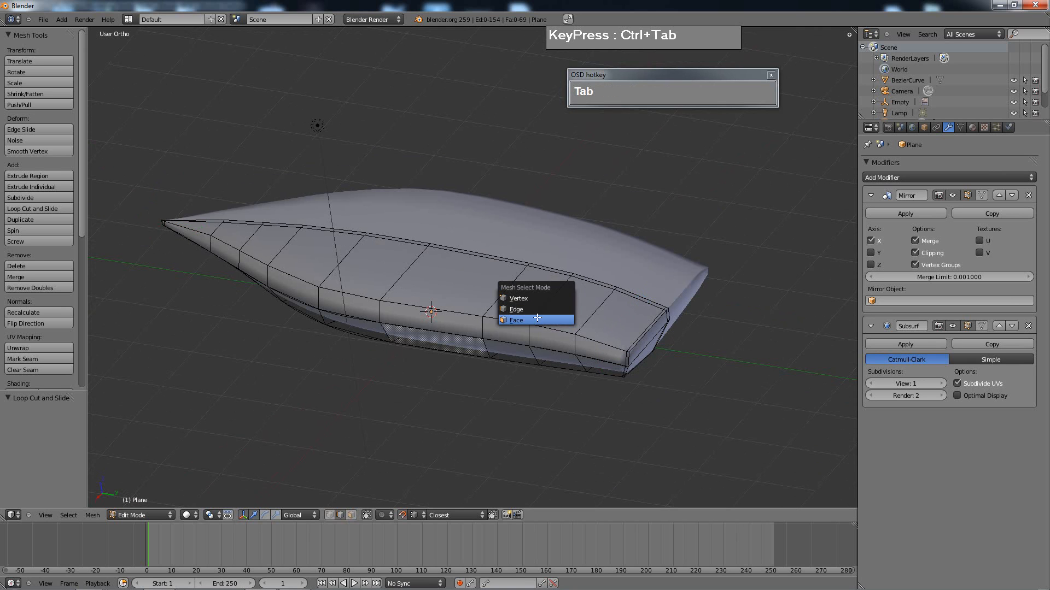
{"action": "left_click", "coordinate": [530, 323]}
{"action": "right_click", "coordinate": [585, 290]}
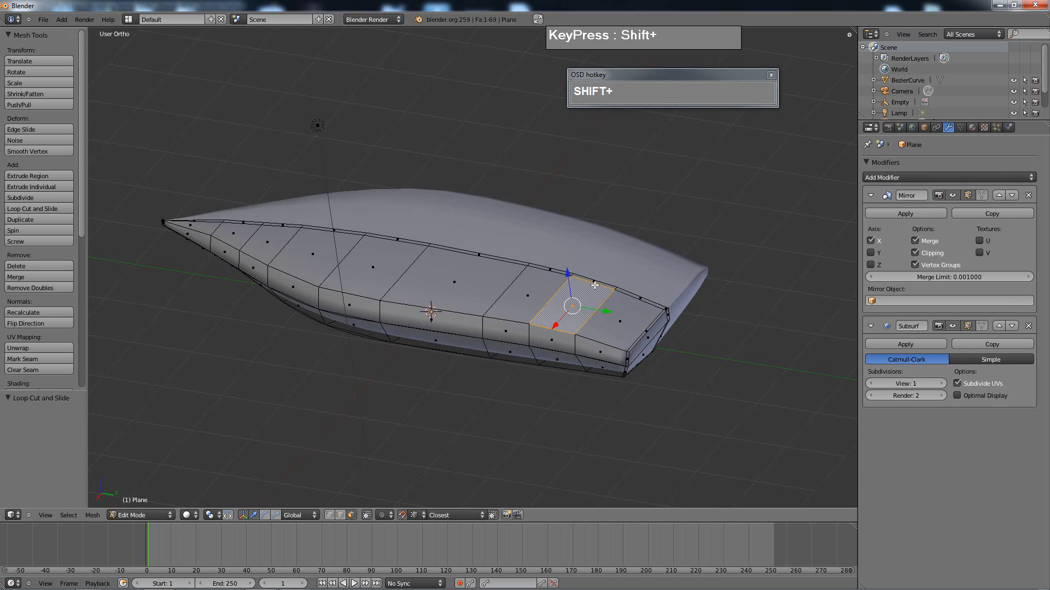
{"action": "right_click", "coordinate": [594, 285], "text": "shift"}
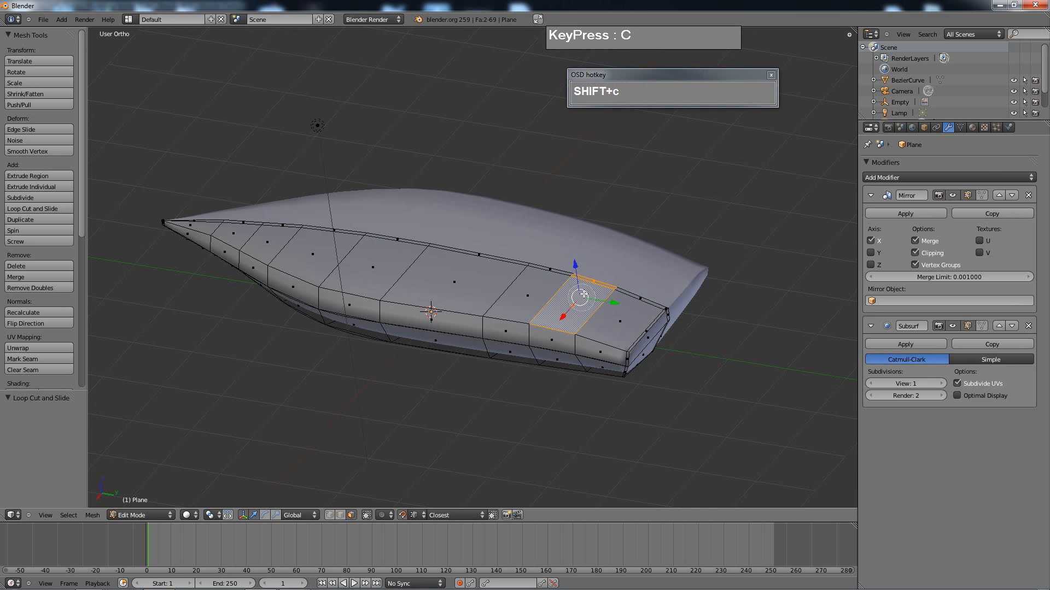
{"action": "mouse_move", "coordinate": [583, 294]}
{"action": "left_mouse_down"}
{"action": "mouse_move", "coordinate": [554, 281]}
{"action": "mouse_move", "coordinate": [521, 285]}
{"action": "mouse_move", "coordinate": [414, 243]}
{"action": "left_mouse_up"}
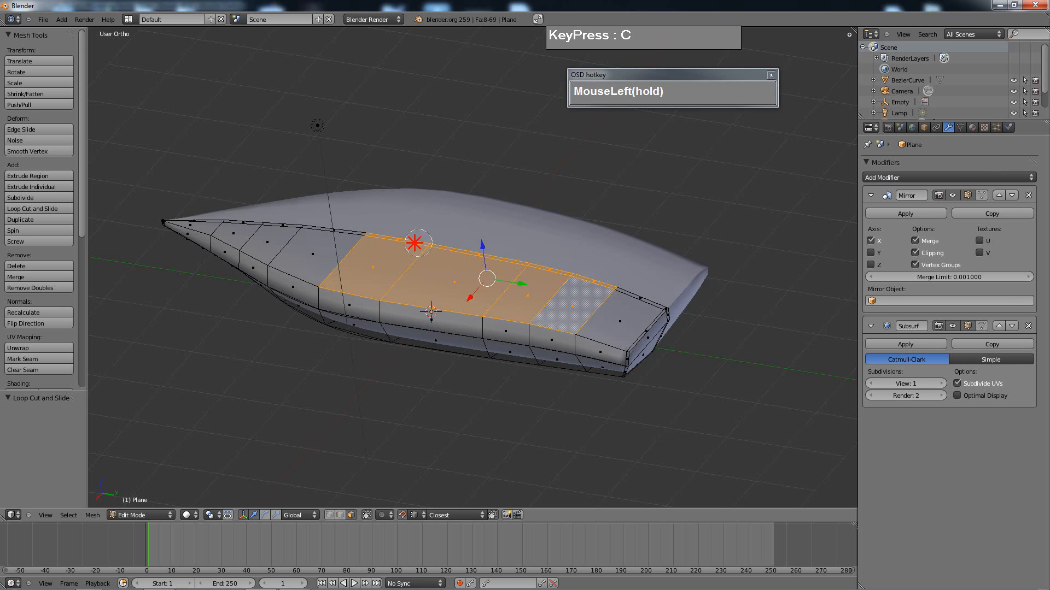
{"action": "middle_click_drag", "start_coordinate": [558, 240], "coordinate": [485, 268]}
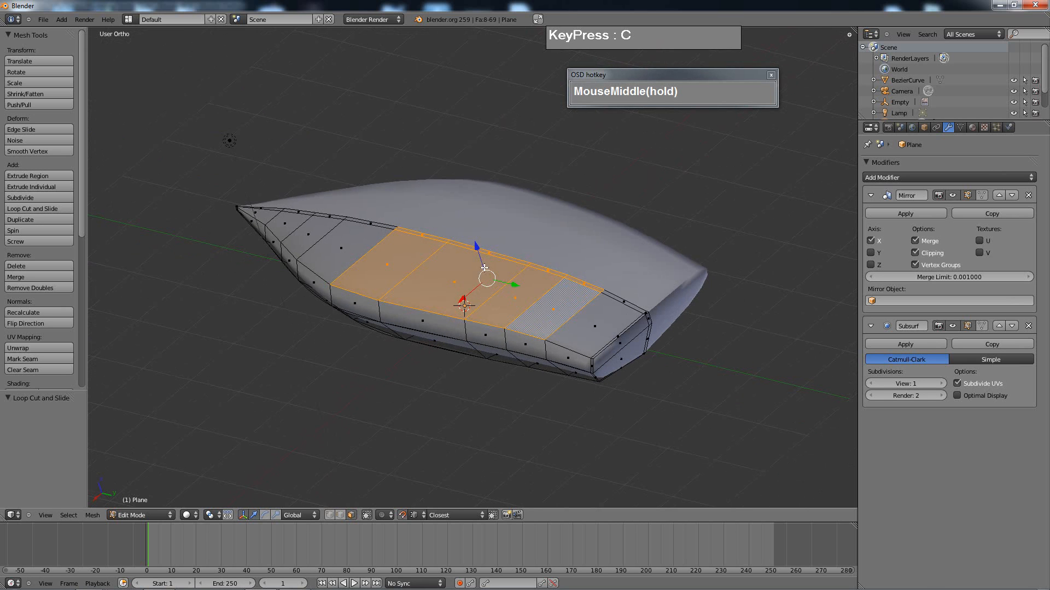
- Extrude the selected deck faces in place and lower them about 0.599 along Z to form the cockpit floor
{"action": "key", "text": "e"}
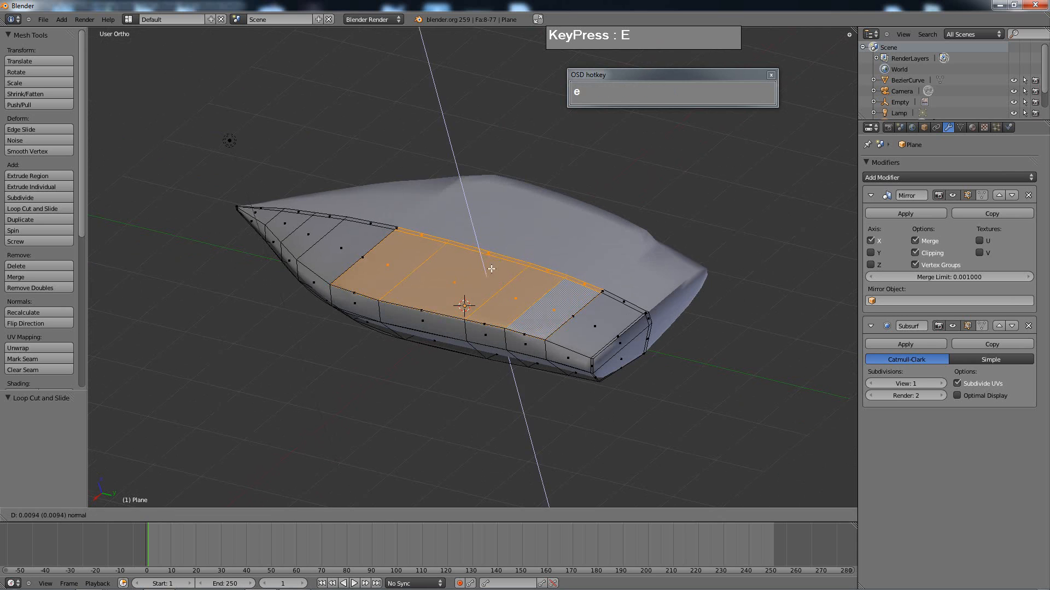
{"action": "right_click", "coordinate": [484, 262]}
{"action": "left_click_drag", "start_coordinate": [478, 248], "coordinate": [499, 291]}
{"action": "middle_click_drag", "start_coordinate": [495, 342], "coordinate": [413, 307]}
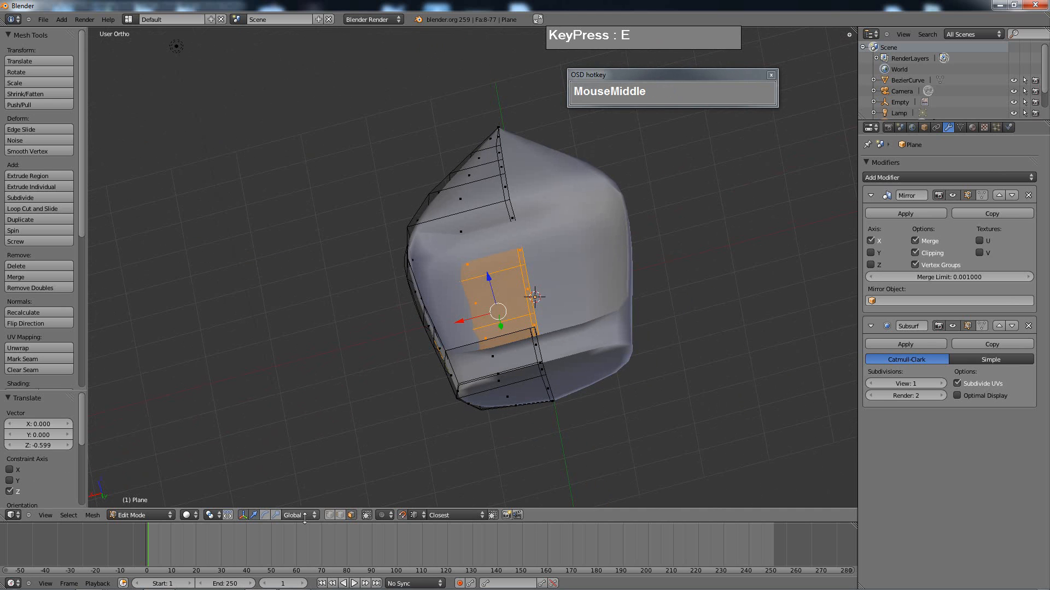
- Set the pivot point to the 3D Cursor and scale the cockpit floor along X to about 0.761
{"action": "left_click", "coordinate": [213, 516]}
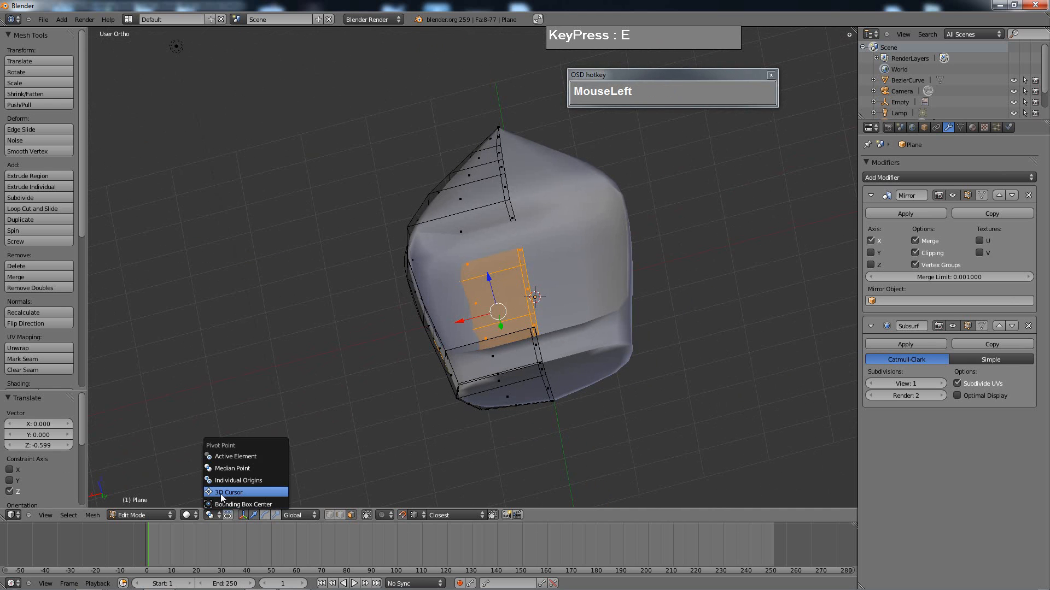
{"action": "left_click", "coordinate": [221, 493]}
{"action": "mouse_move", "coordinate": [445, 304]}
{"action": "middle_mouse_down"}
{"action": "mouse_move", "coordinate": [421, 346]}
{"action": "mouse_move", "coordinate": [436, 315]}
{"action": "middle_mouse_up"}
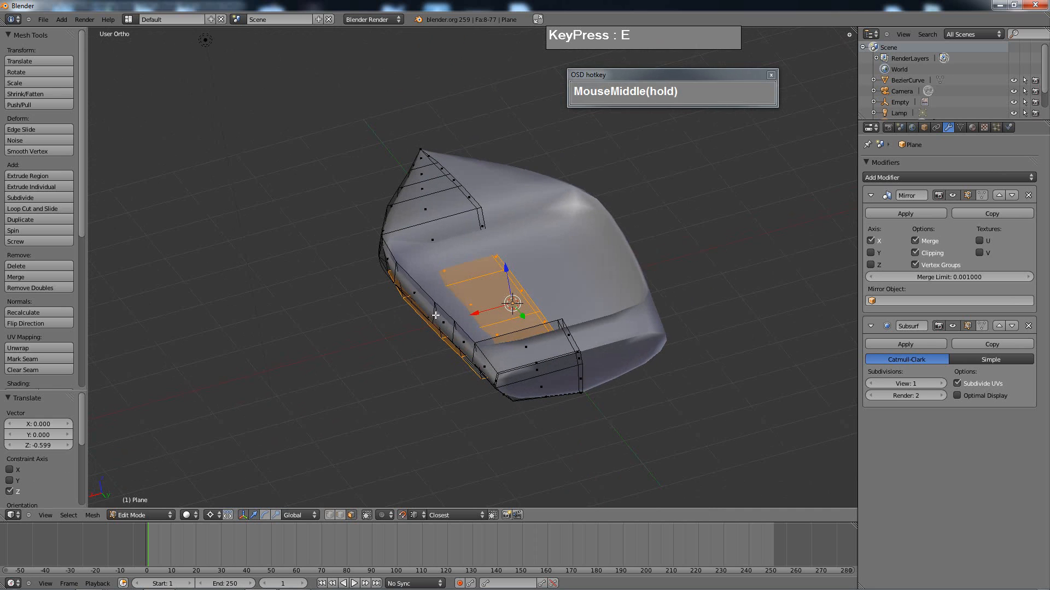
{"action": "key", "text": "s"}
{"action": "key", "text": "x"}
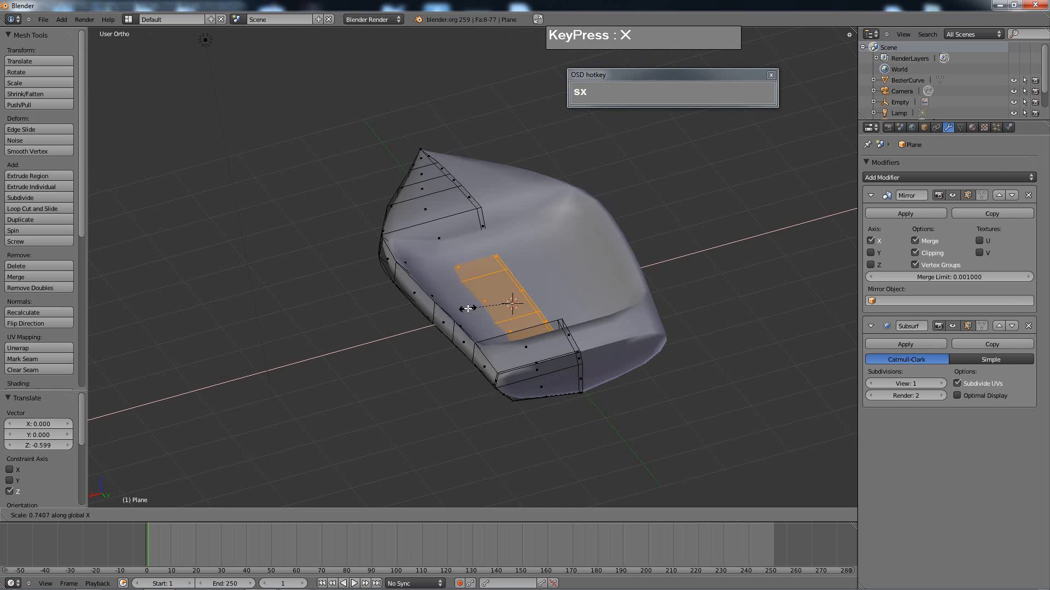
{"action": "left_click", "coordinate": [467, 309]}
- Add a lengthwise loop cut through the foredeck, cockpit floor and aft deck, slid outward close to the side rim
{"action": "middle_click_drag", "start_coordinate": [466, 309], "coordinate": [458, 252]}
{"action": "scroll", "coordinate": [490, 300], "scroll_direction": "up", "scroll_amount": 3}
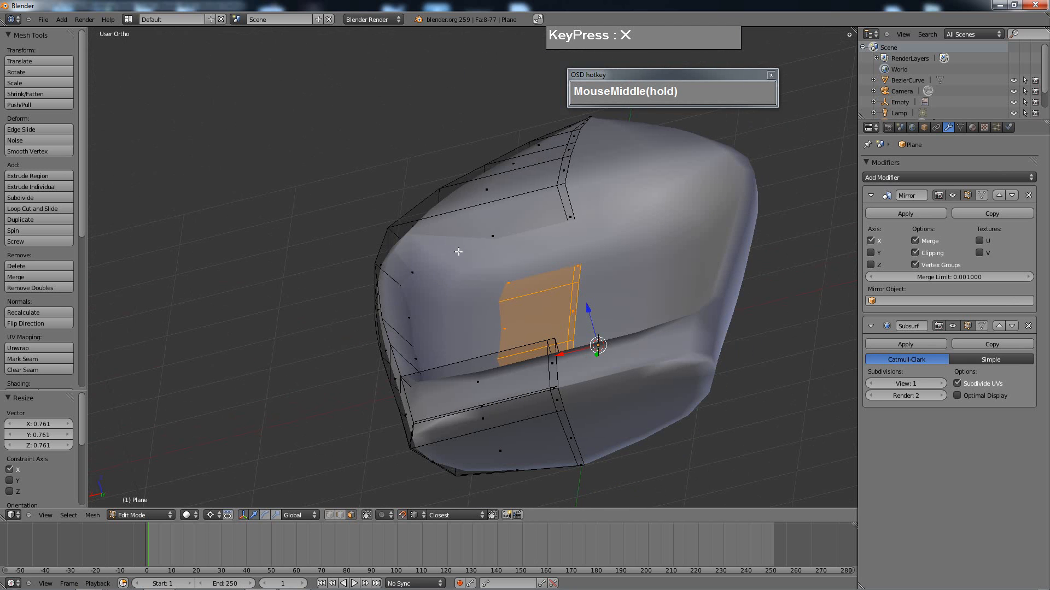
{"action": "key", "text": "ctrl+r"}
{"action": "left_click", "coordinate": [485, 235]}
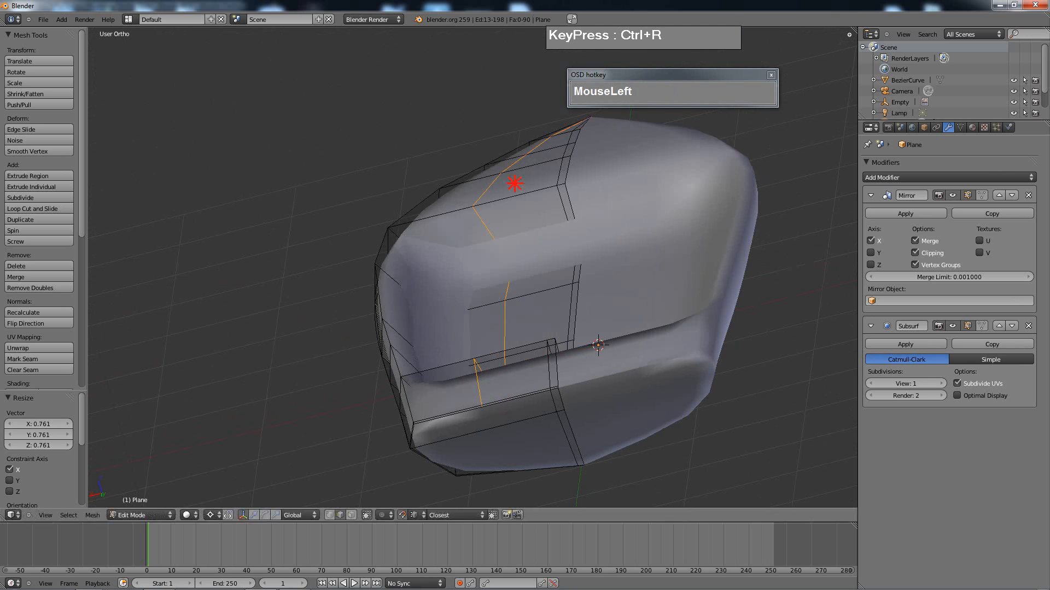
{"action": "left_click", "coordinate": [473, 205]}
{"action": "middle_click_drag", "start_coordinate": [474, 205], "coordinate": [567, 268]}
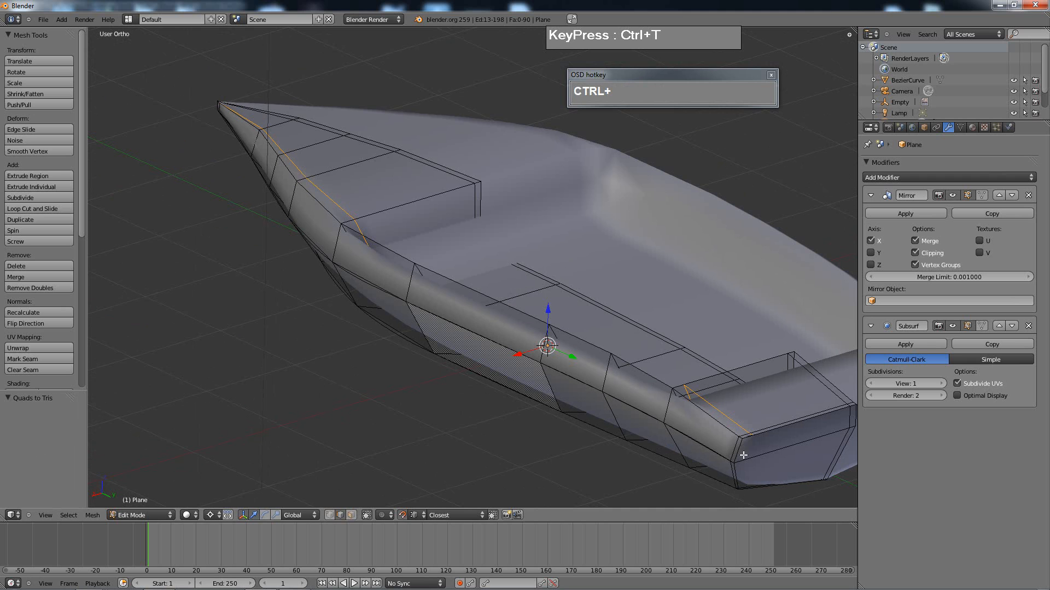
- Add a loop cut along the hull's side and transom, slid up close to the deck's outer rim
{"action": "key", "text": "ctrl+r"}
{"action": "left_click", "coordinate": [676, 410]}
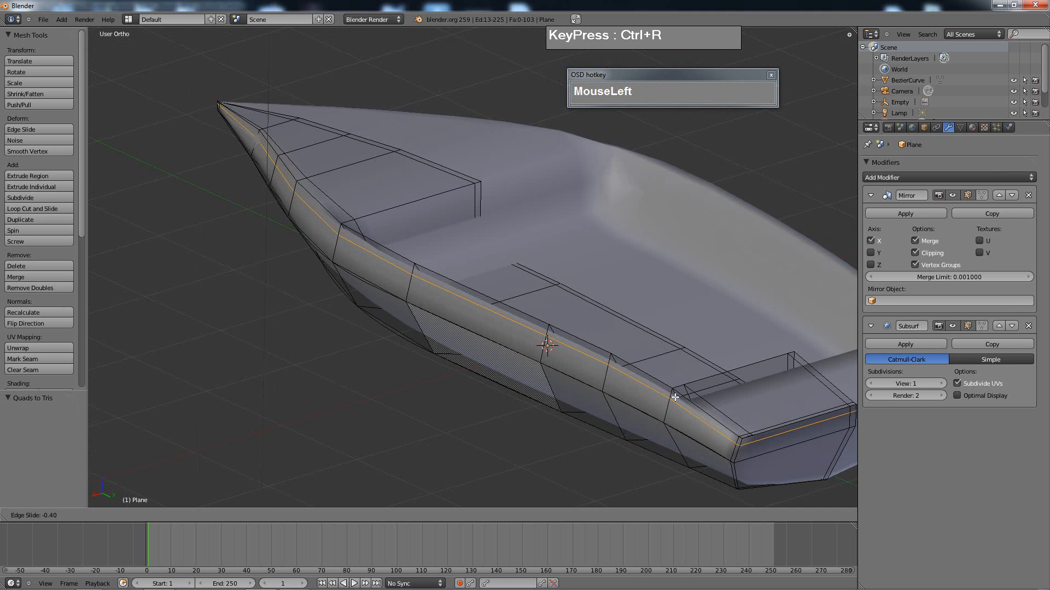
{"action": "left_click", "coordinate": [604, 346]}
- Add a loop cut around the cockpit's inner walls, slid up close to the deck opening
{"action": "middle_click_drag", "start_coordinate": [605, 347], "coordinate": [494, 347]}
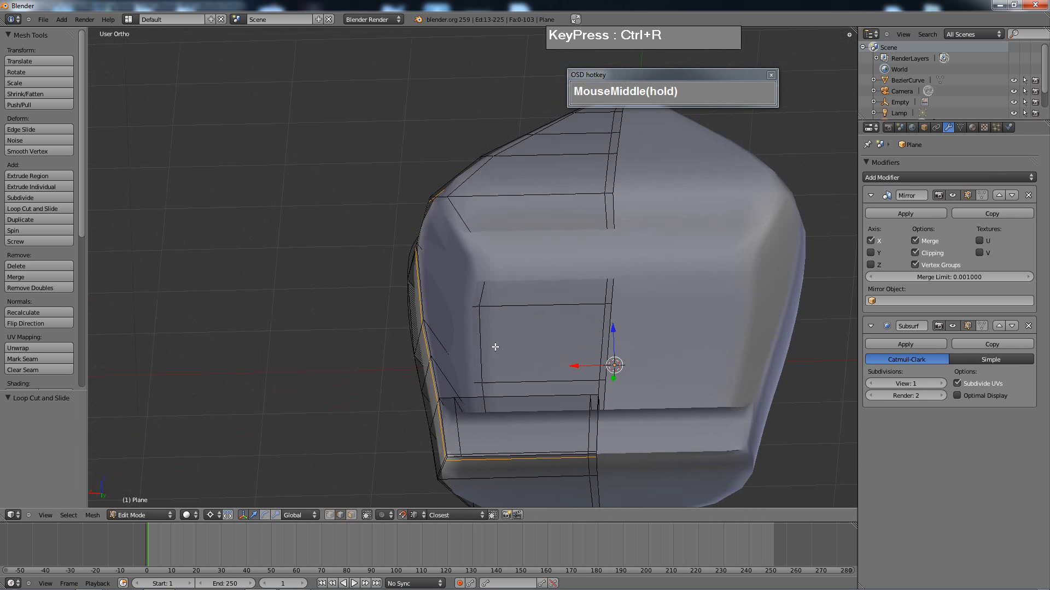
{"action": "key", "text": "ctrl+r"}
{"action": "left_click", "coordinate": [612, 218]}
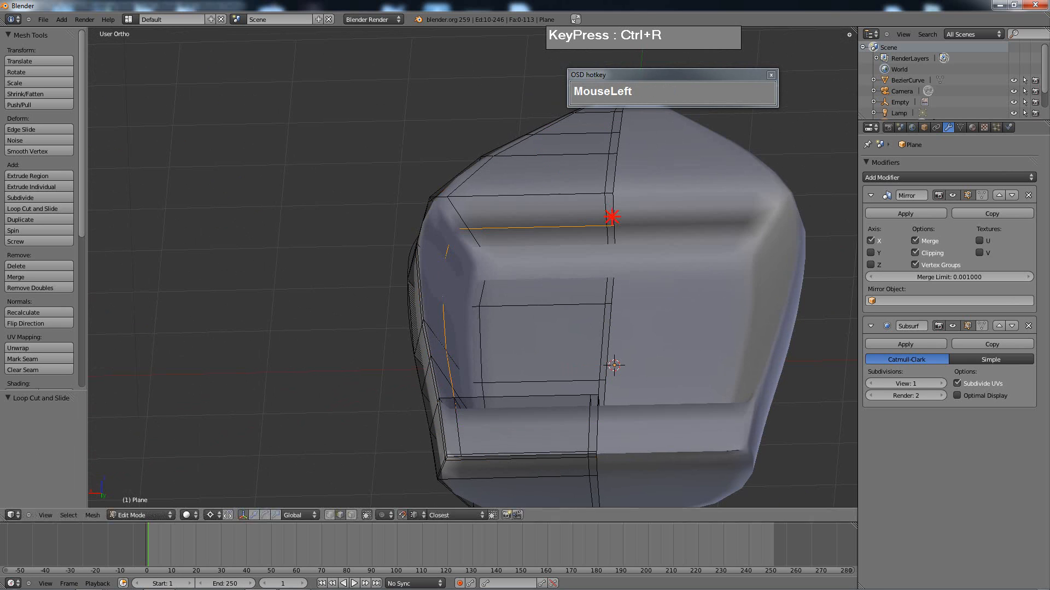
{"action": "left_click", "coordinate": [603, 189]}
- Add a crosswise loop cut through the foredeck and hull, slid aft close to the cockpit's front edge
{"action": "middle_click_drag", "start_coordinate": [585, 299], "coordinate": [671, 296]}
{"action": "scroll", "coordinate": [724, 302], "scroll_direction": "down", "scroll_amount": 3}
{"action": "middle_click_drag", "start_coordinate": [529, 285], "coordinate": [538, 303]}
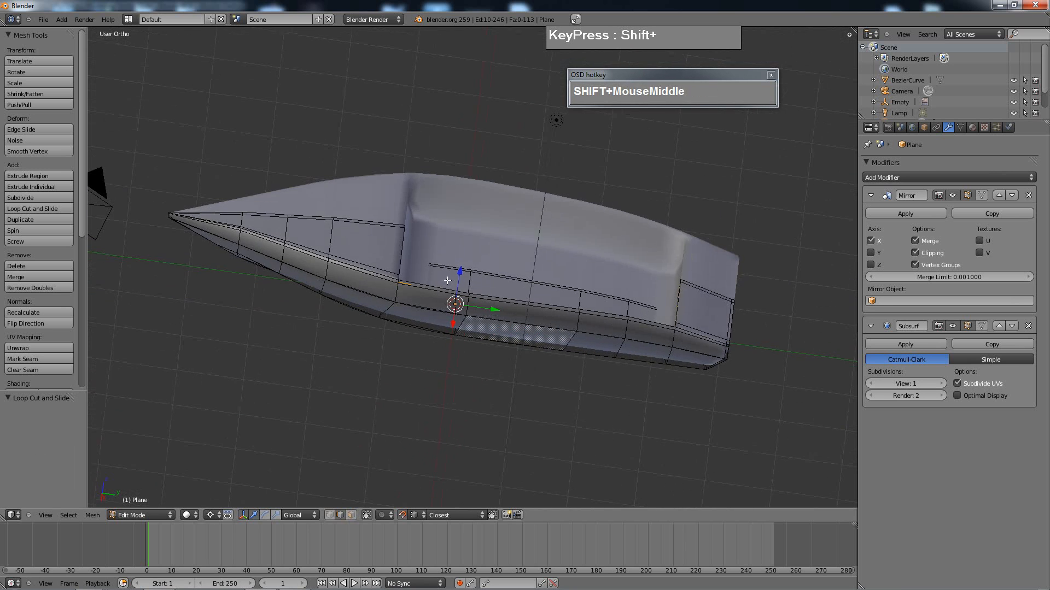
{"action": "middle_click_drag", "start_coordinate": [447, 280], "coordinate": [563, 377], "text": "shift"}
{"action": "key", "text": "ctrl+r"}
{"action": "left_click", "coordinate": [480, 328]}
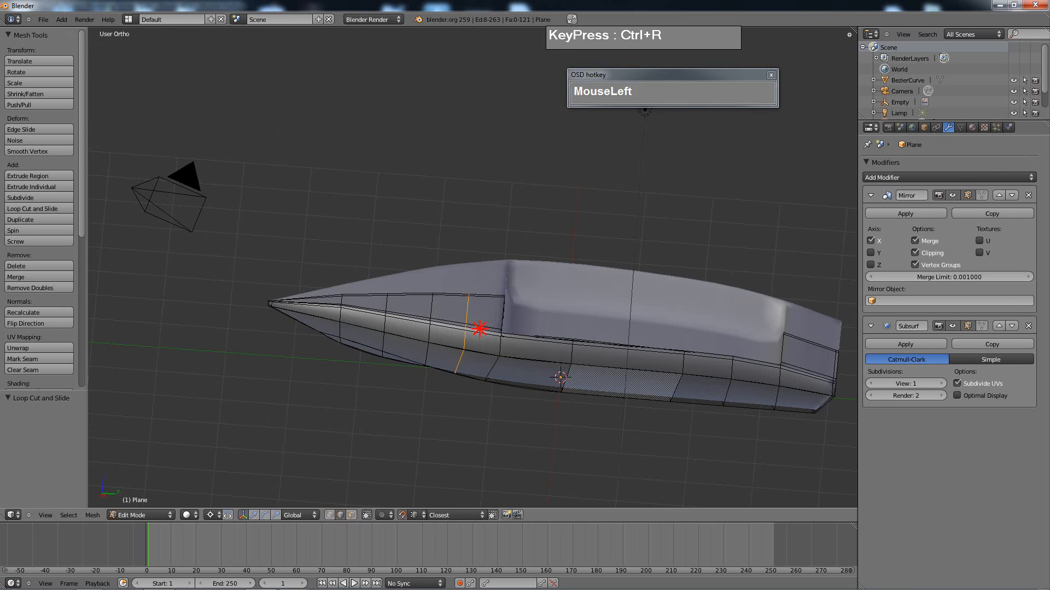
{"action": "left_click_drag", "start_coordinate": [479, 328], "coordinate": [510, 333]}
{"action": "mouse_move", "coordinate": [511, 333]}
{"action": "middle_mouse_down"}
{"action": "mouse_move", "coordinate": [563, 333]}
{"action": "mouse_move", "coordinate": [619, 298]}
{"action": "mouse_move", "coordinate": [548, 335]}
{"action": "mouse_move", "coordinate": [512, 333]}
{"action": "middle_mouse_up"}
{"action": "scroll", "coordinate": [509, 328], "scroll_direction": "up", "scroll_amount": 3}
{"action": "scroll", "coordinate": [565, 314], "scroll_direction": "up", "scroll_amount": 2}
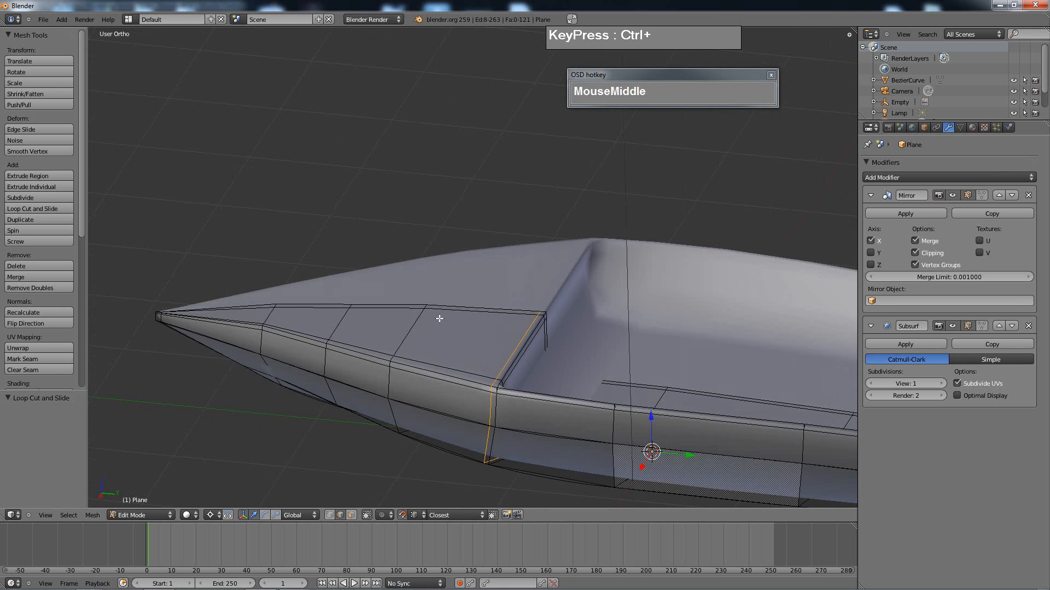
- Extrude the narrow rim faces along the cockpit's front and side and raise them 0.665 along Z
{"action": "key", "text": "ctrl+Tab"}
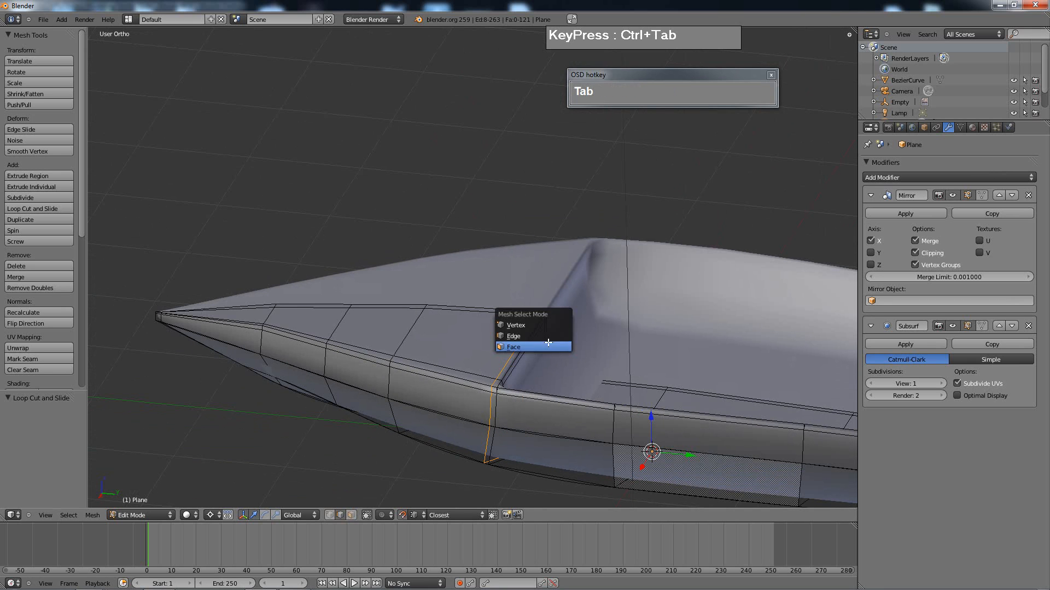
{"action": "left_click", "coordinate": [534, 337]}
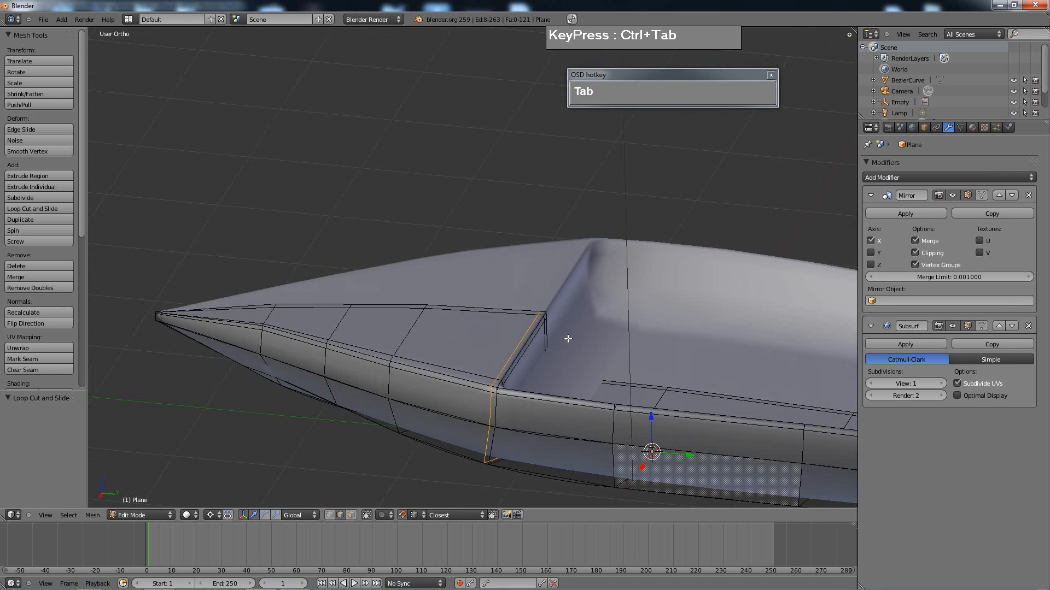
{"action": "key", "text": "ctrl+Tab"}
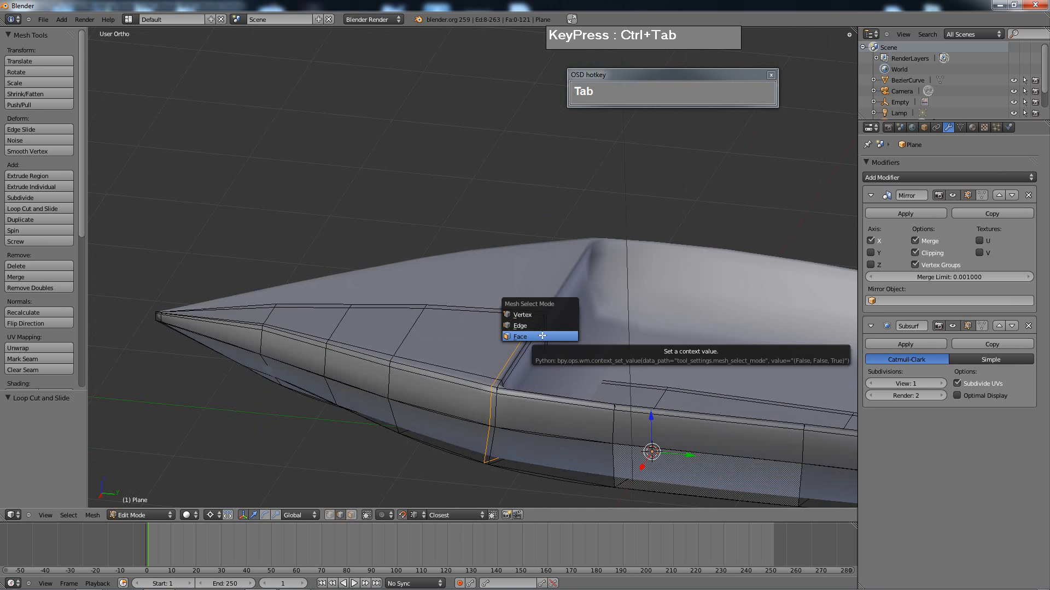
{"action": "left_click", "coordinate": [540, 335]}
{"action": "right_click", "coordinate": [524, 340]}
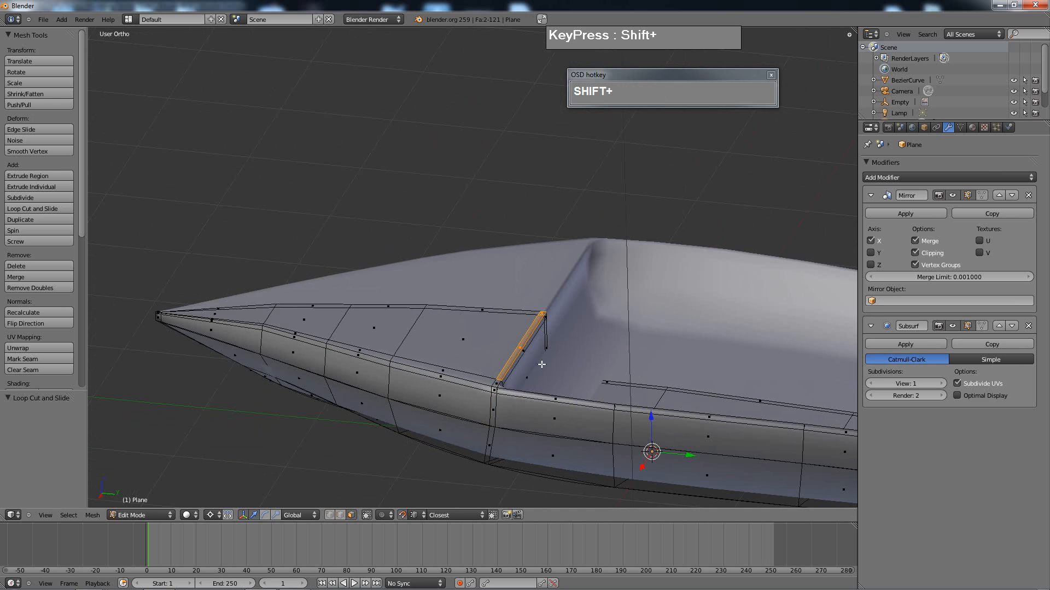
{"action": "middle_click_drag", "start_coordinate": [498, 381], "coordinate": [383, 390]}
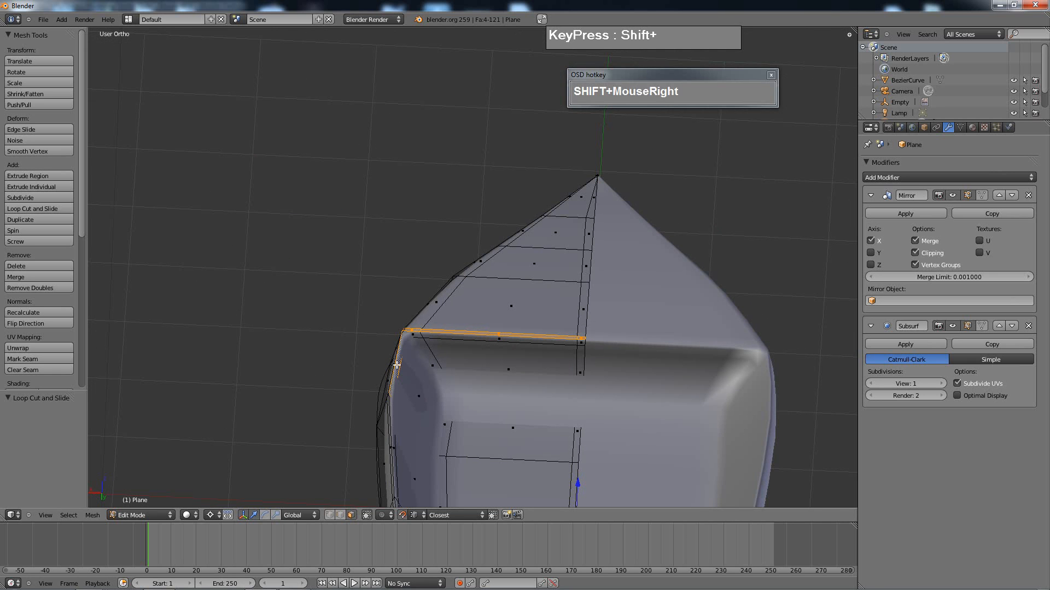
{"action": "middle_click_drag", "start_coordinate": [399, 446], "coordinate": [281, 415]}
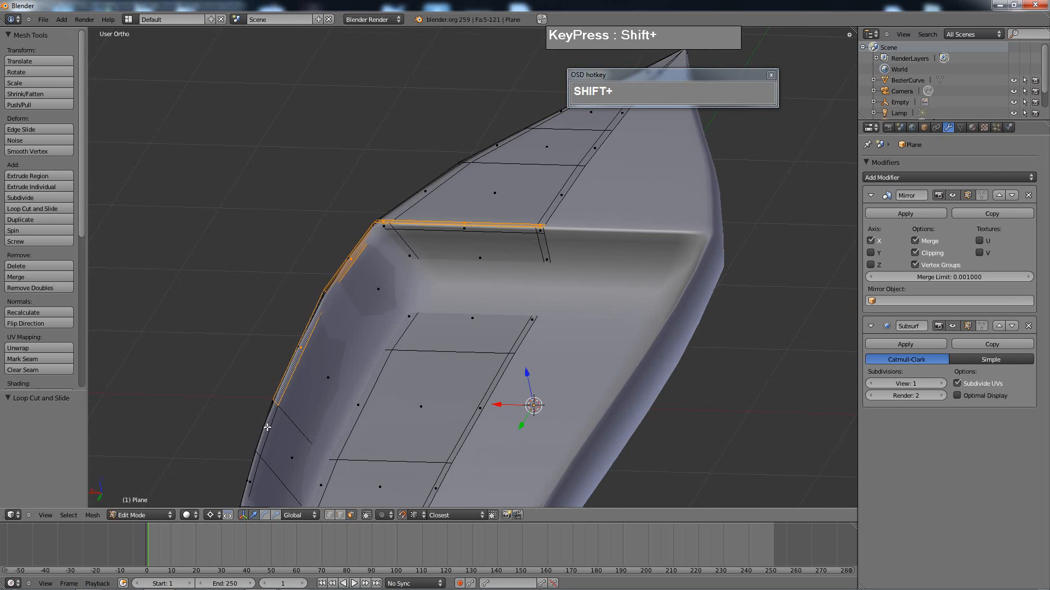
{"action": "middle_click_drag", "start_coordinate": [382, 455], "coordinate": [366, 392]}
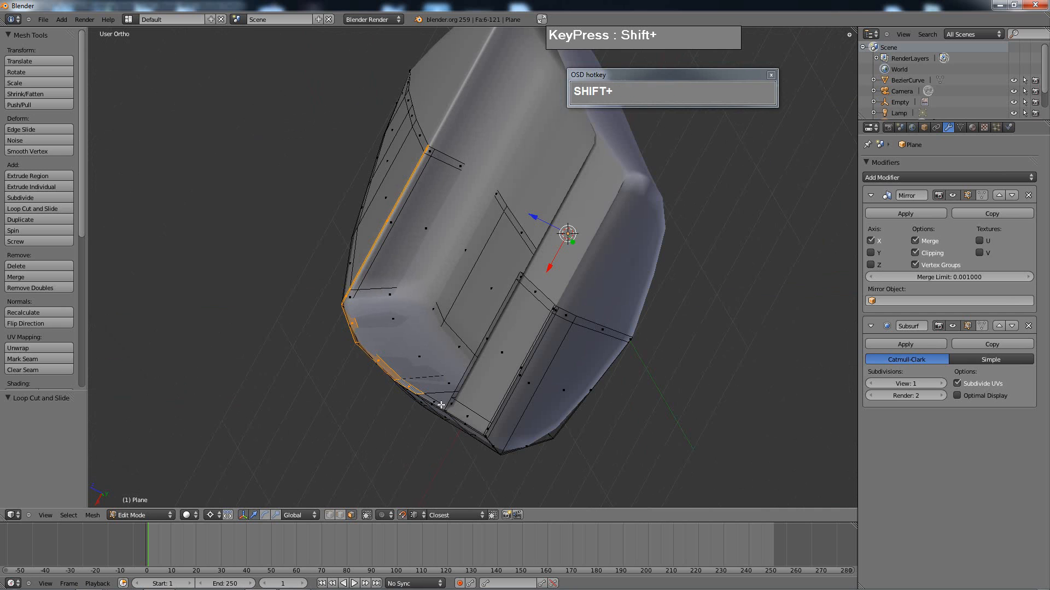
{"action": "middle_click_drag", "start_coordinate": [434, 402], "coordinate": [366, 226]}
{"action": "key", "text": "e"}
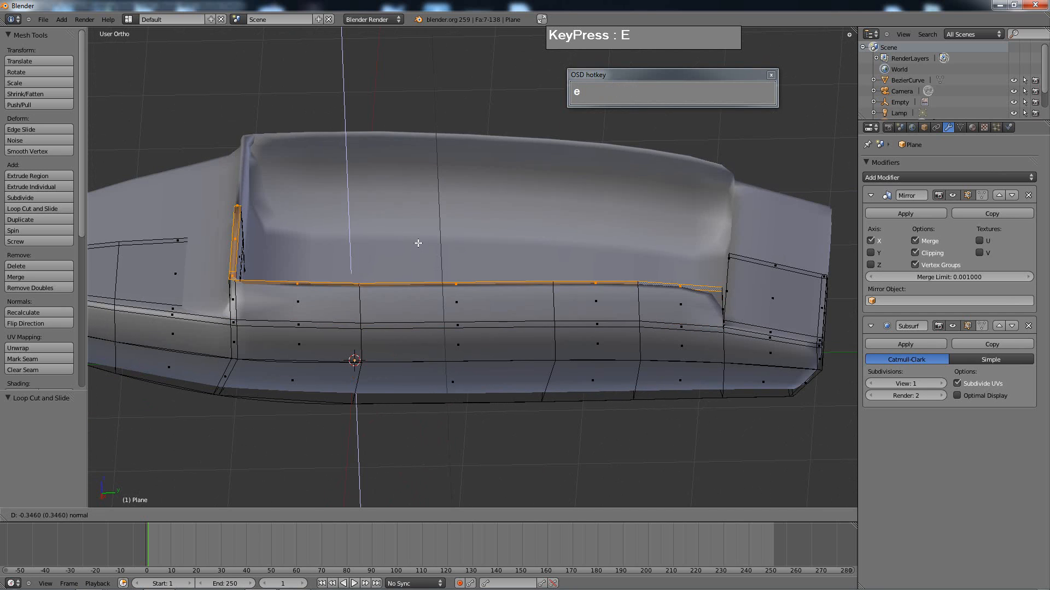
{"action": "right_click", "coordinate": [426, 213]}
{"action": "left_click_drag", "start_coordinate": [355, 327], "coordinate": [364, 238]}
{"action": "scroll", "coordinate": [364, 238], "scroll_direction": "down", "scroll_amount": 3}
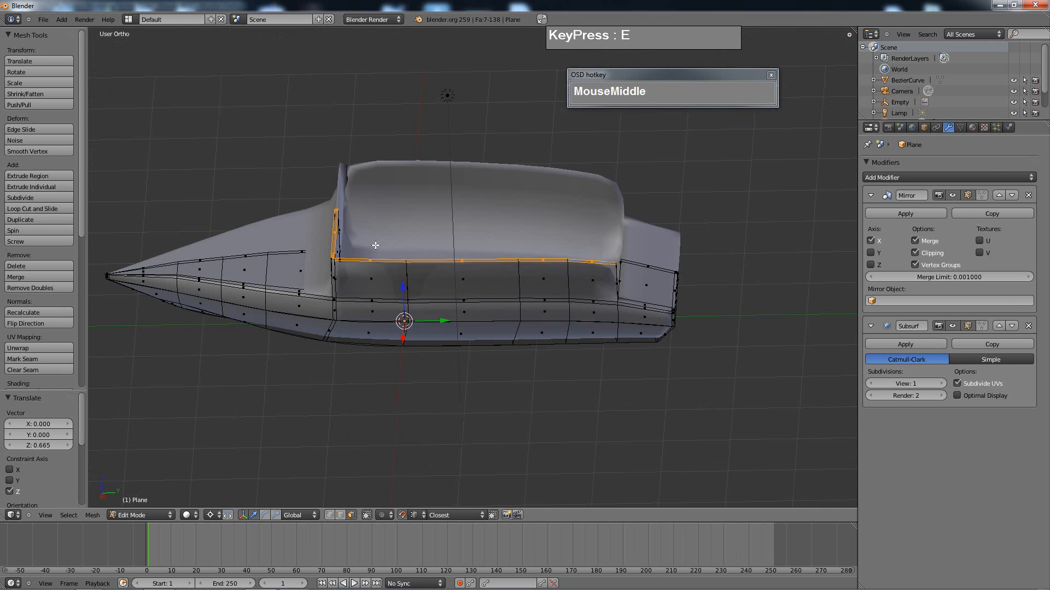
- Flatten the extruded rim faces by scaling them to 0 along Z, and raise them 1.923 along Z
{"action": "middle_click_drag", "start_coordinate": [375, 244], "coordinate": [348, 281]}
{"action": "scroll", "coordinate": [343, 289], "scroll_direction": "up", "scroll_amount": 4}
{"action": "scroll", "coordinate": [232, 279], "scroll_direction": "up", "scroll_amount": 2}
{"action": "middle_click_drag", "start_coordinate": [232, 279], "coordinate": [431, 217], "text": "shift"}
{"action": "scroll", "coordinate": [394, 224], "scroll_direction": "down", "scroll_amount": 3}
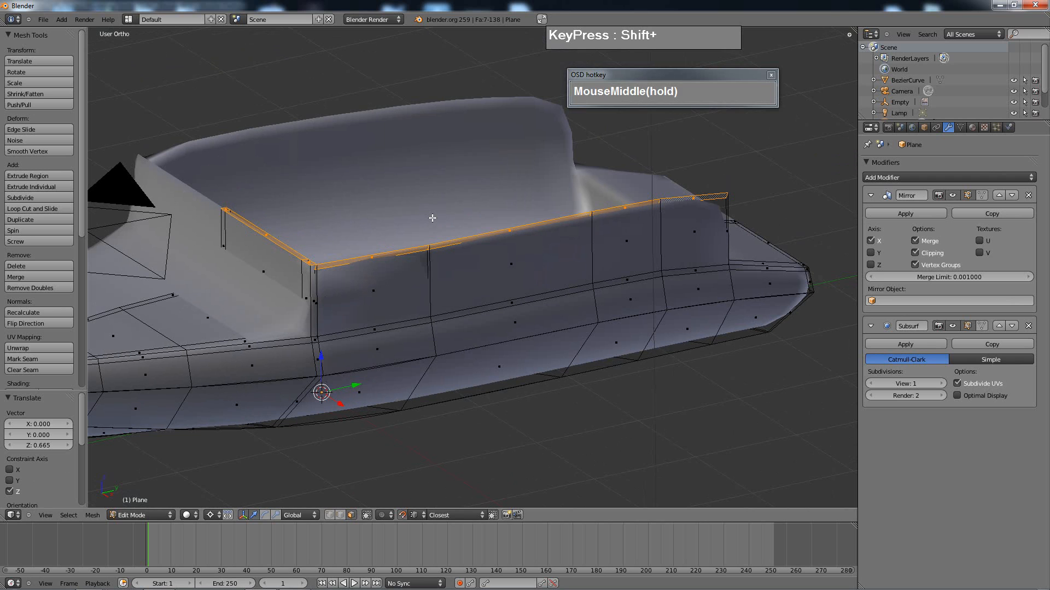
{"action": "key", "text": "s"}
{"action": "key", "text": "0"}
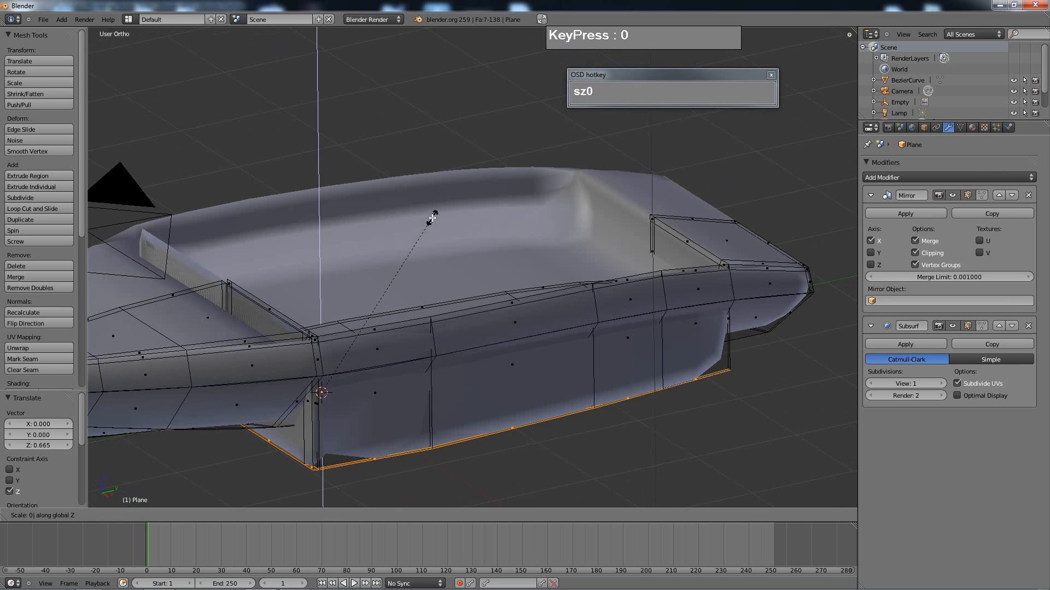
{"action": "left_click", "coordinate": [432, 218]}
{"action": "left_click_drag", "start_coordinate": [321, 359], "coordinate": [337, 120]}
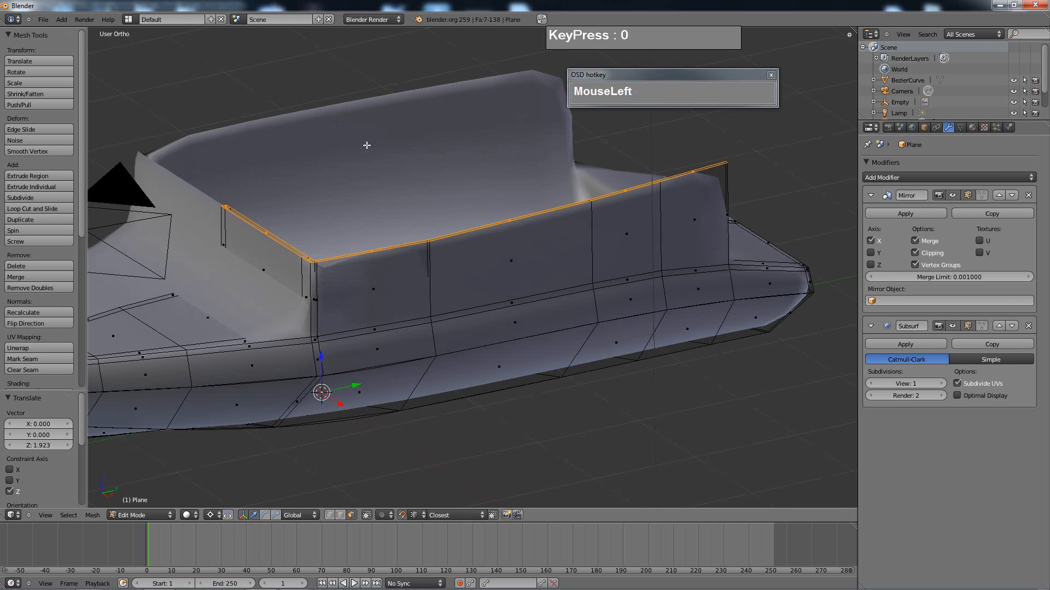
{"action": "middle_click_drag", "start_coordinate": [363, 145], "coordinate": [414, 283]}
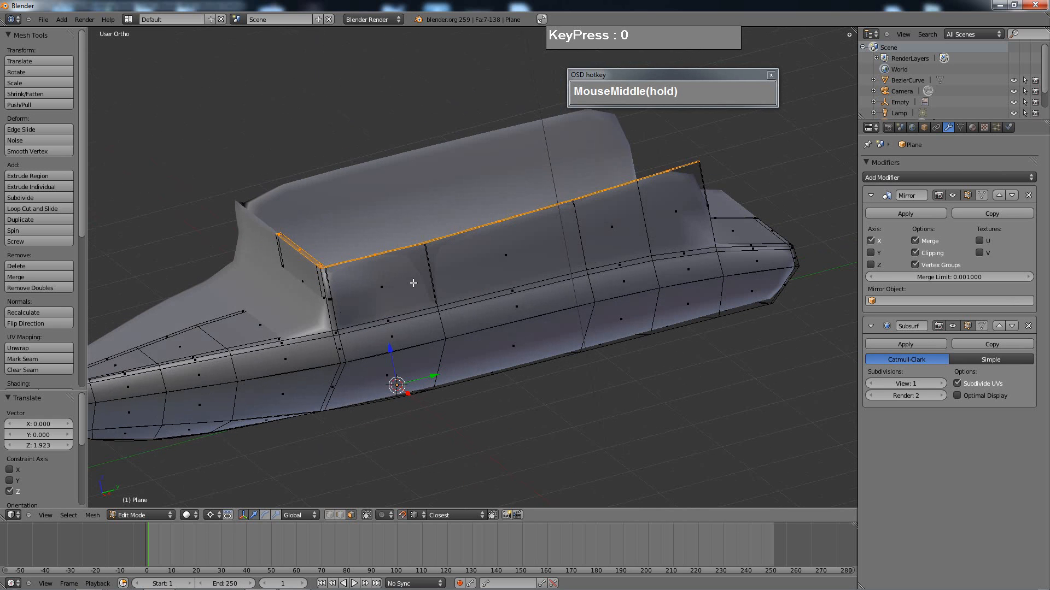
{"action": "key", "text": "ctrl+r"}
{"action": "left_click", "coordinate": [445, 276]}
{"action": "left_click", "coordinate": [448, 284]}
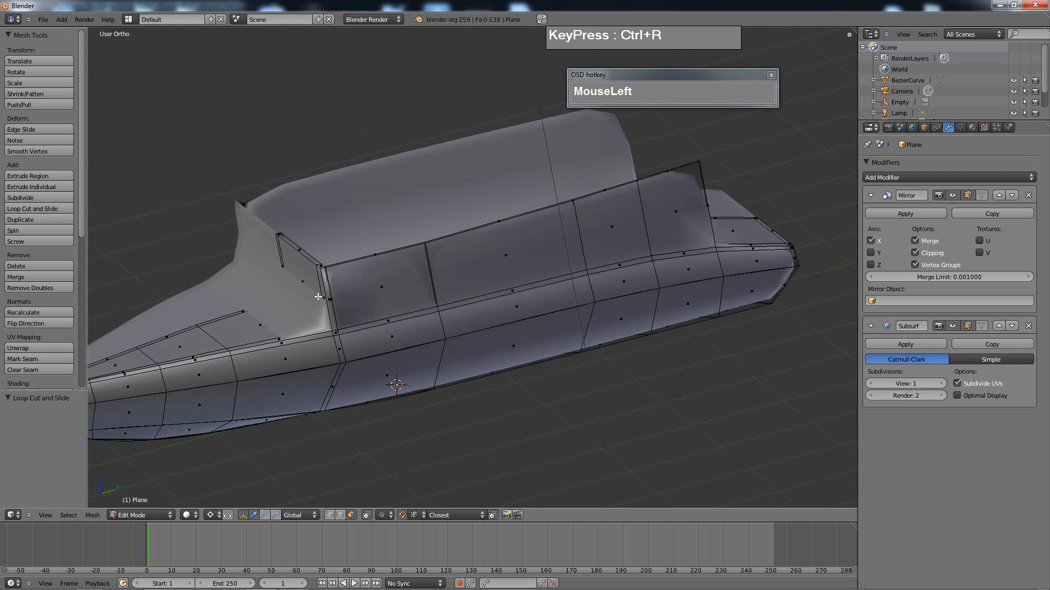
{"action": "key", "text": "ctrl+r"}
{"action": "left_click", "coordinate": [340, 297]}
{"action": "left_click", "coordinate": [342, 305]}
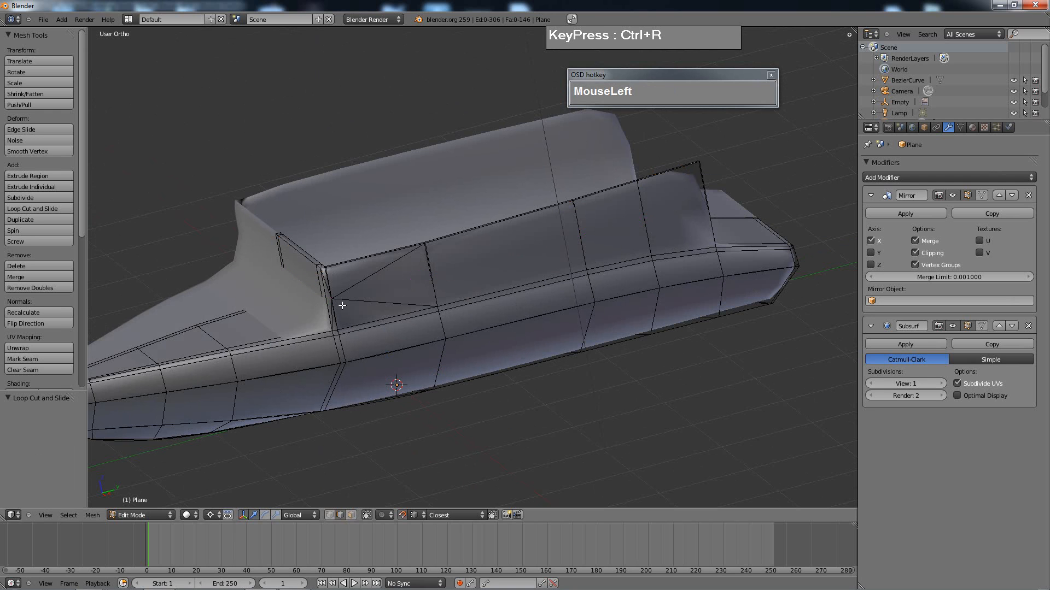
{"action": "key", "text": "ctrl+z"}
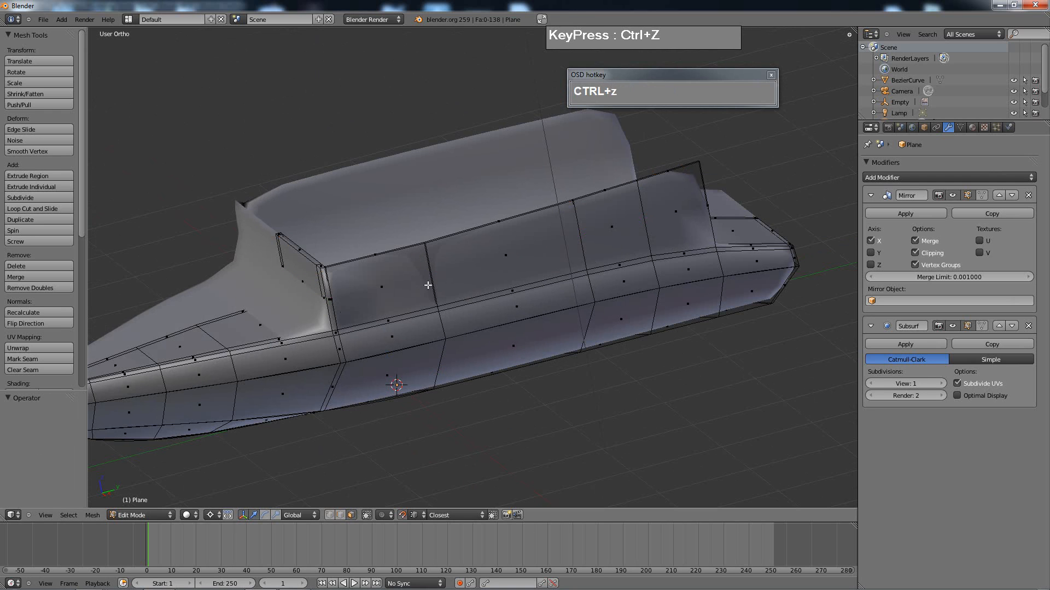
- Add loop cuts along the raised side wall and front wall, each slid down close to the deck
{"action": "key", "text": "ctrl+r"}
{"action": "left_click", "coordinate": [446, 280]}
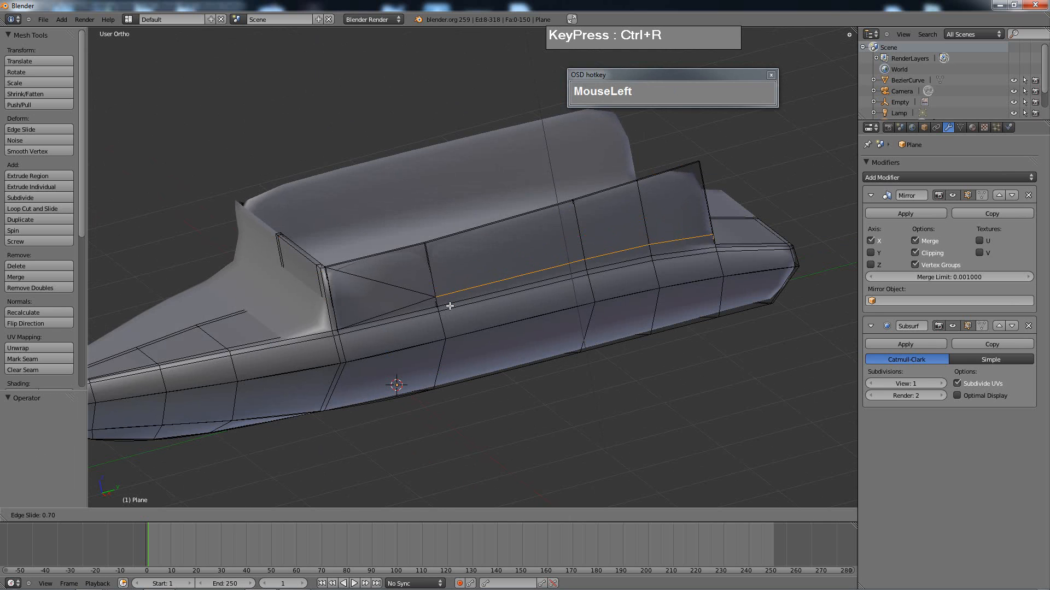
{"action": "left_click", "coordinate": [450, 306]}
{"action": "key", "text": "ctrl+r"}
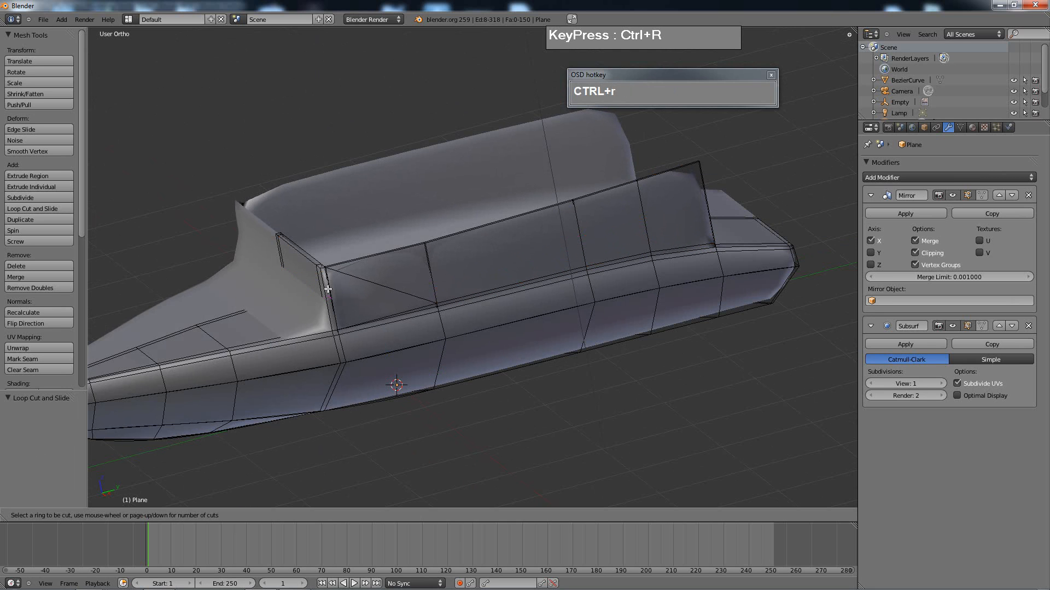
{"action": "left_click", "coordinate": [328, 289]}
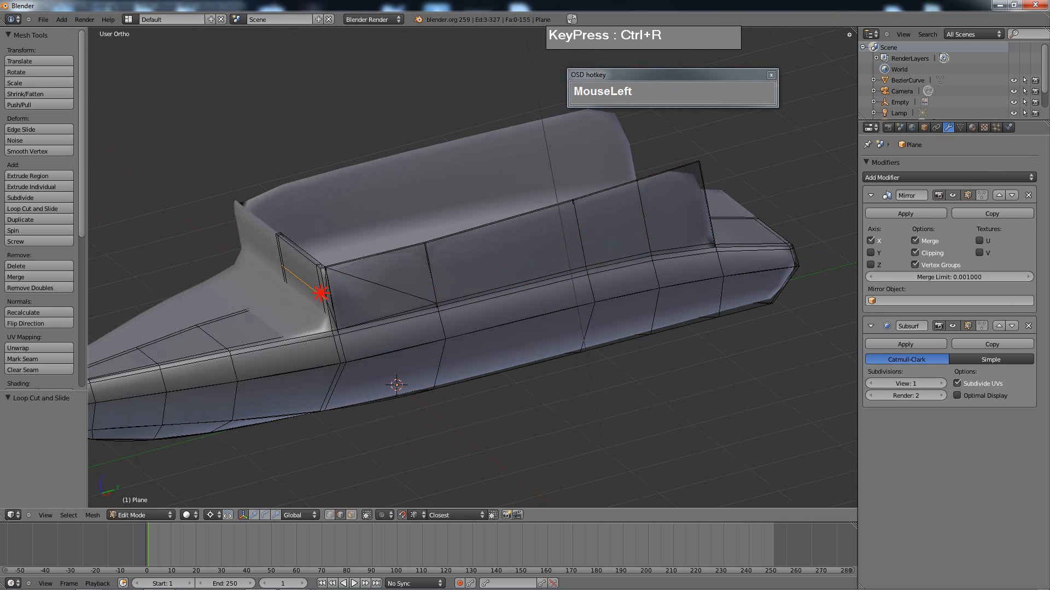
{"action": "left_click", "coordinate": [330, 321]}
- Select the raised side wall's aft top corner vertices and show the boat as a wireframe from the right side
{"action": "middle_click_drag", "start_coordinate": [359, 301], "coordinate": [345, 284]}
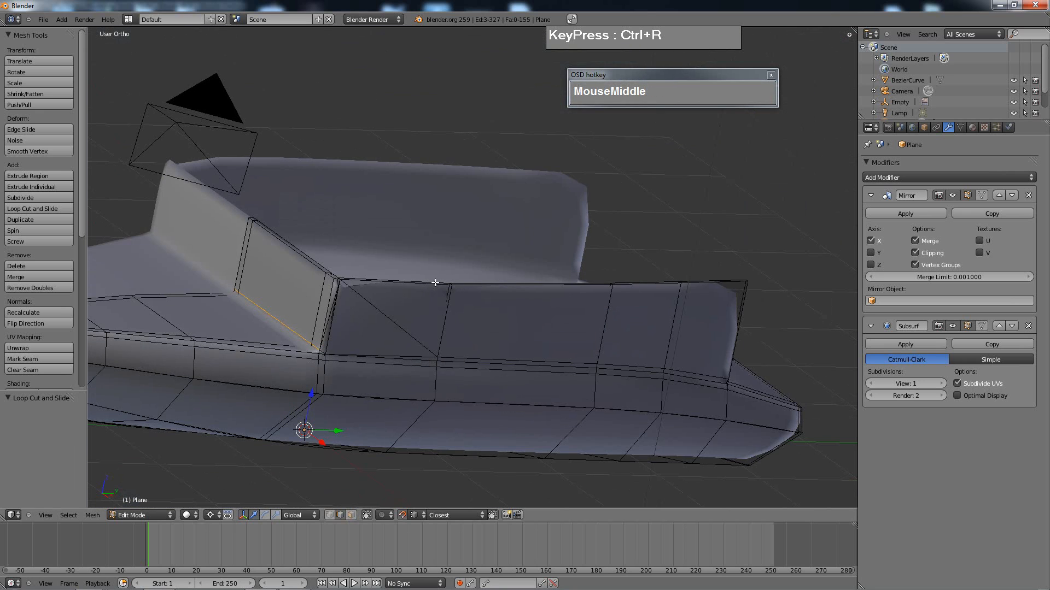
{"action": "middle_click_drag", "start_coordinate": [436, 283], "coordinate": [600, 306], "text": "shift"}
{"action": "key", "text": "ctrl+Tab"}
{"action": "left_click", "coordinate": [414, 237]}
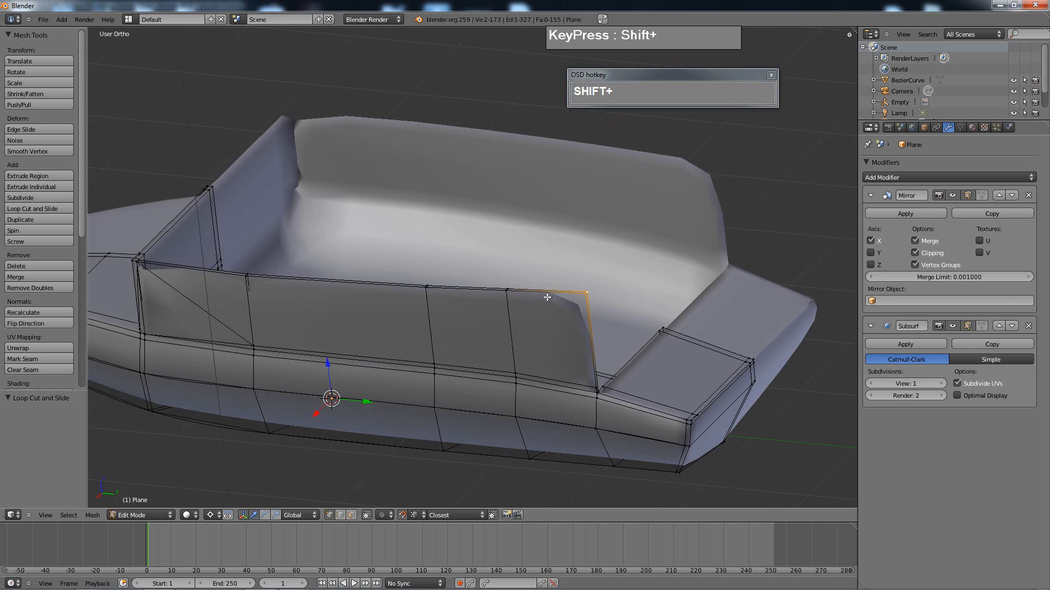
{"action": "middle_click_drag", "start_coordinate": [566, 307], "coordinate": [506, 297], "text": "shift"}
{"action": "key", "text": "KP_3"}
{"action": "scroll", "coordinate": [590, 286], "scroll_direction": "up", "scroll_amount": 2}
{"action": "middle_click_drag", "start_coordinate": [591, 286], "coordinate": [413, 416], "text": "shift"}
{"action": "key", "text": "z"}
{"action": "middle_click_drag", "start_coordinate": [489, 284], "coordinate": [483, 334], "text": "shift"}
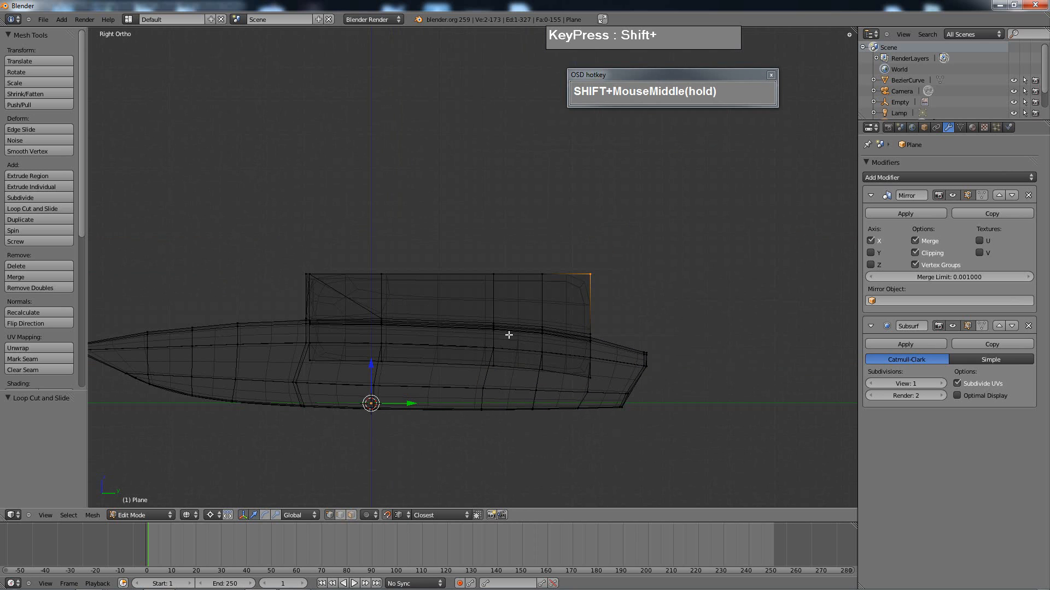
- Rotate the side wall's top vertices behind the front corner about 12.7° around their median point and lower them 0.513 along Z
{"action": "key", "text": "b"}
{"action": "left_click_drag", "start_coordinate": [342, 256], "coordinate": [577, 282]}
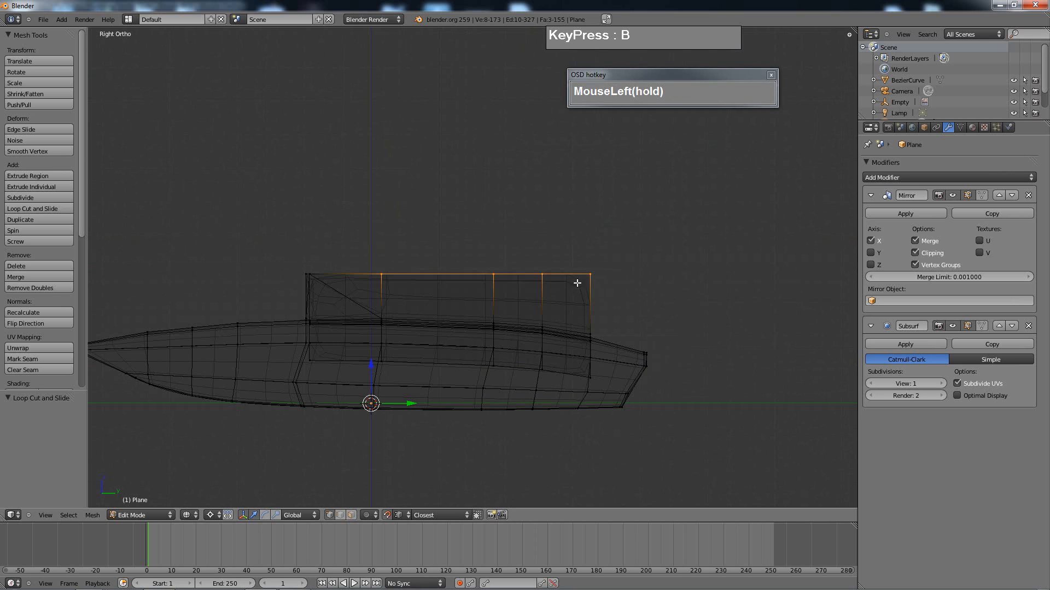
{"action": "key", "text": "r"}
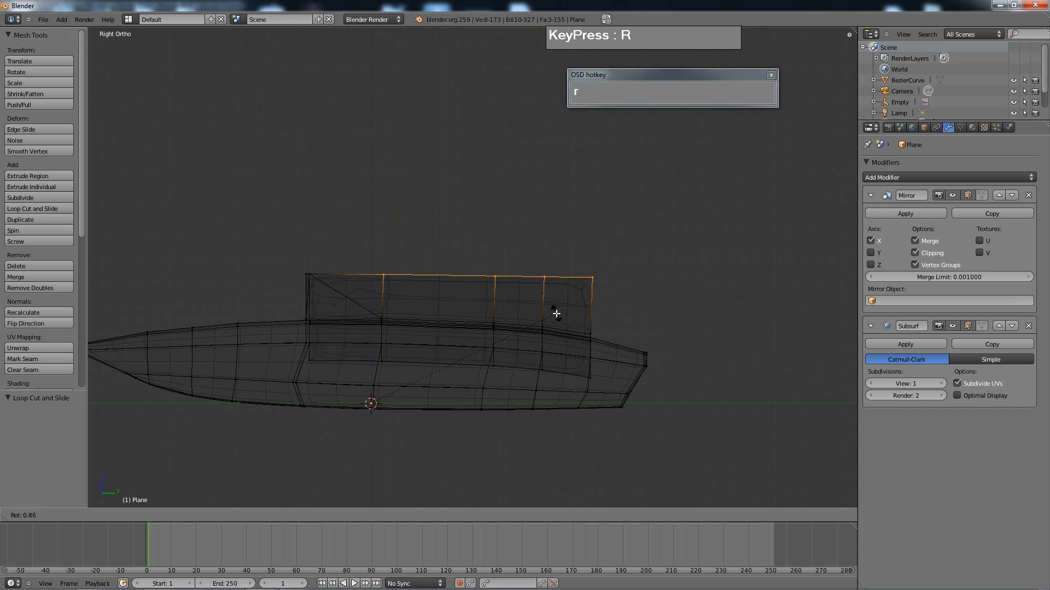
{"action": "right_click", "coordinate": [556, 313]}
{"action": "left_click", "coordinate": [209, 514]}
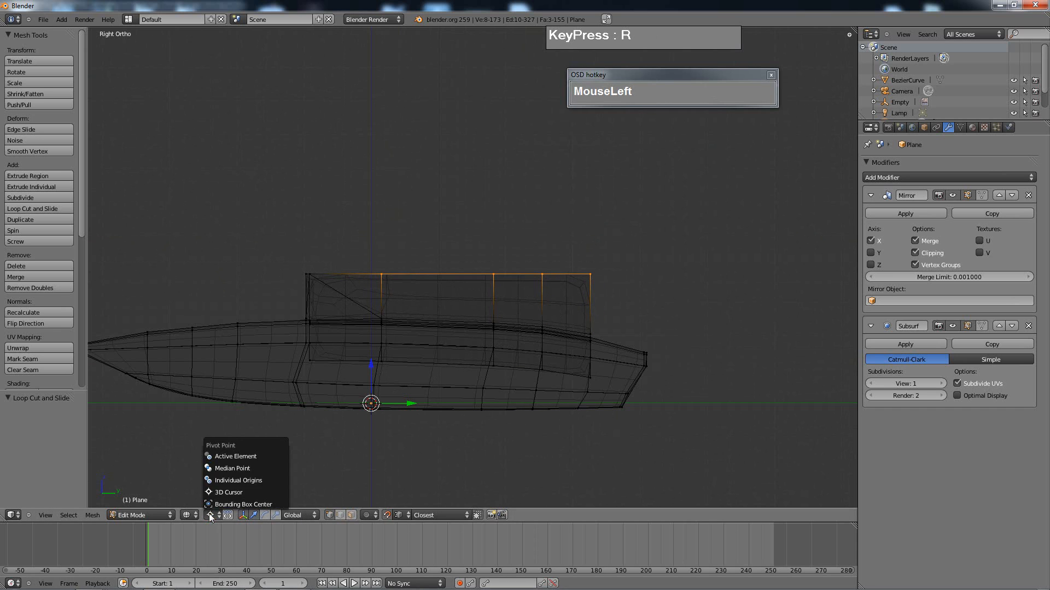
{"action": "left_click", "coordinate": [229, 469]}
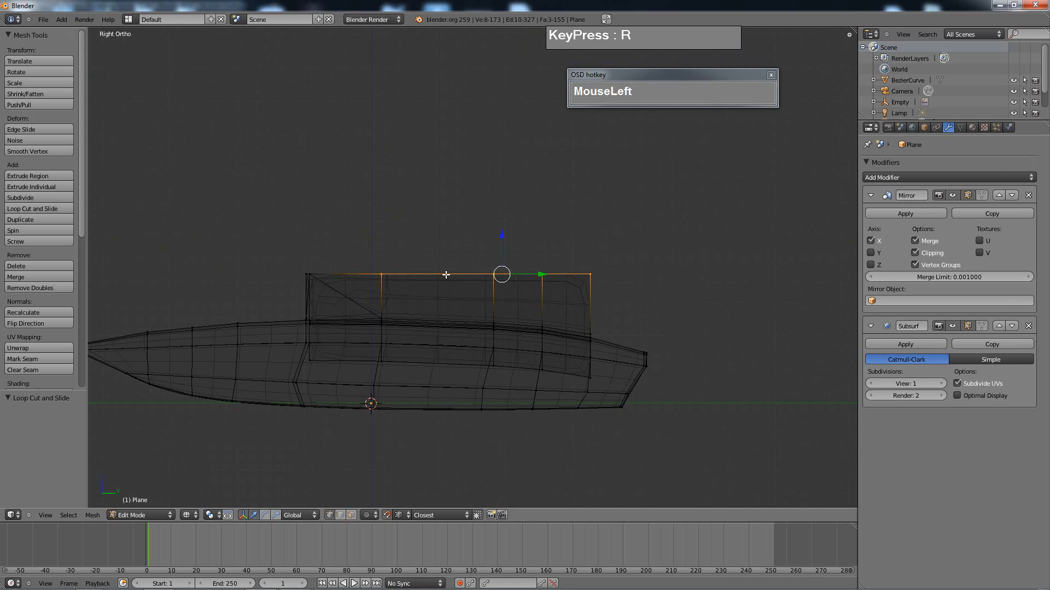
{"action": "key", "text": "r"}
{"action": "left_click", "coordinate": [549, 299]}
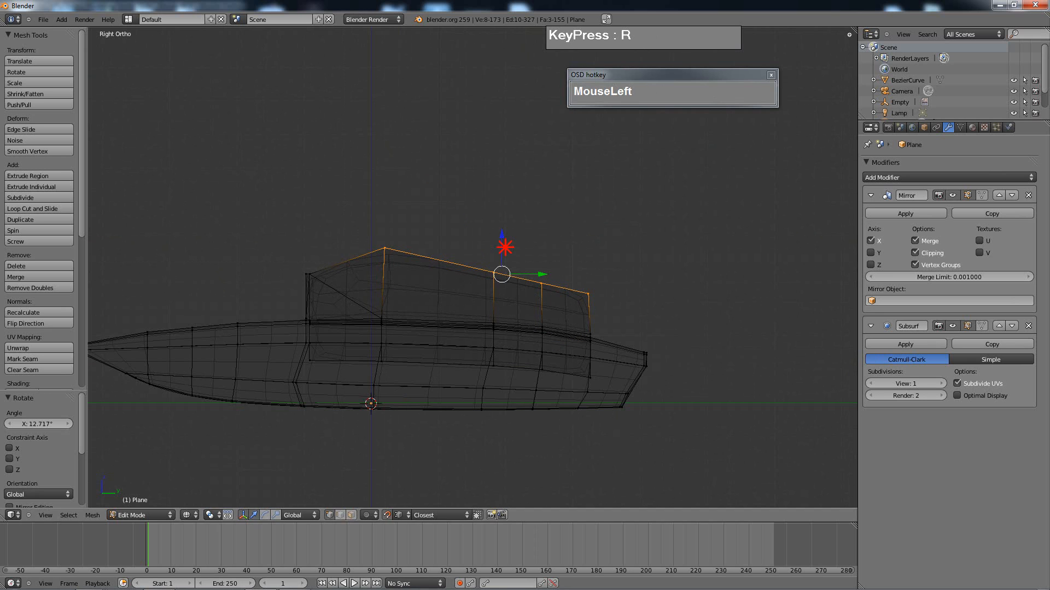
{"action": "left_click_drag", "start_coordinate": [505, 247], "coordinate": [509, 281]}
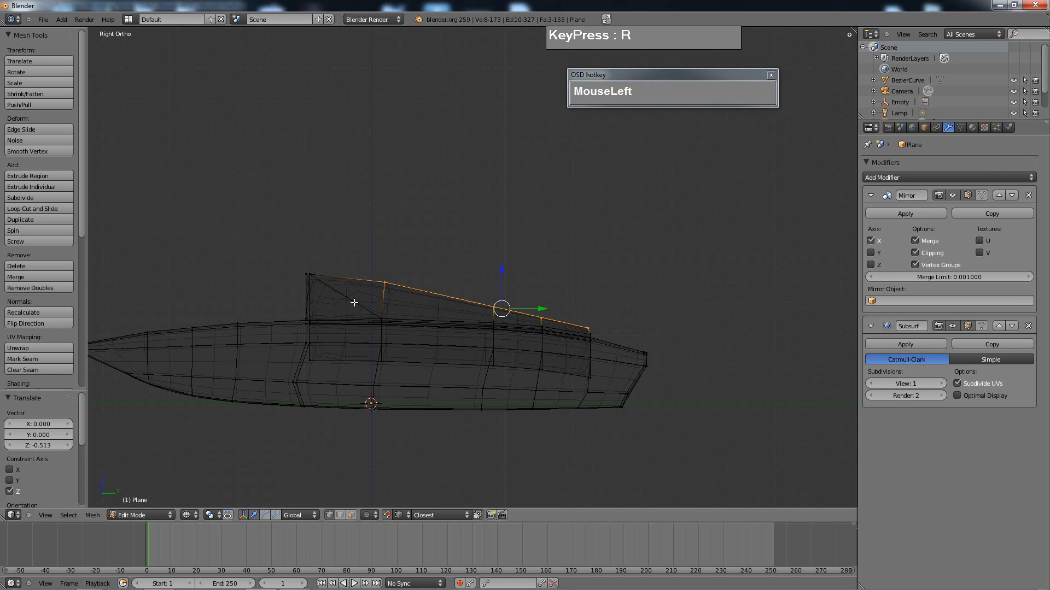
- Lower the top vertices at the raised wall's front end slightly along Z
{"action": "key", "text": "a"}
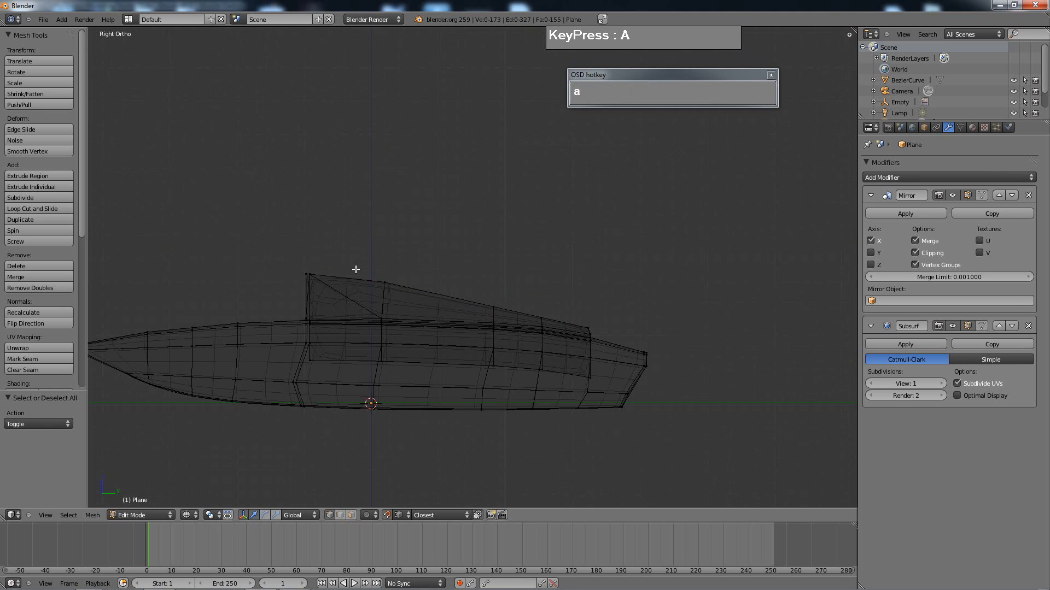
{"action": "key", "text": "b"}
{"action": "left_click_drag", "start_coordinate": [281, 249], "coordinate": [400, 291]}
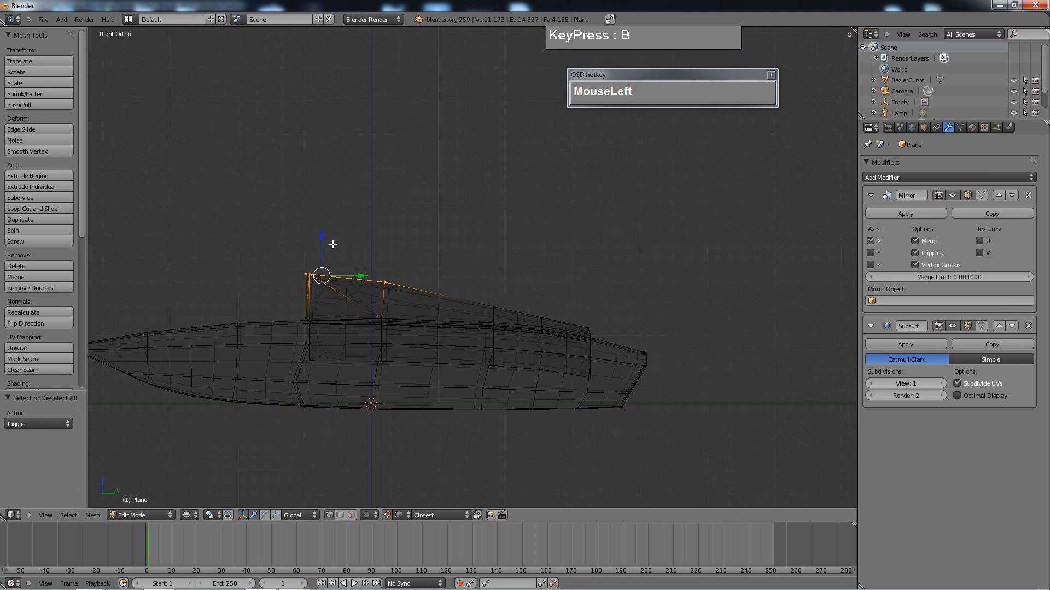
{"action": "left_click_drag", "start_coordinate": [322, 240], "coordinate": [327, 250]}
- Move the centreline vertices at the front wall's base and the cockpit floor's front edge 0.598 toward the bow along Y
{"action": "middle_click_drag", "start_coordinate": [327, 250], "coordinate": [276, 328]}
{"action": "key", "text": "a"}
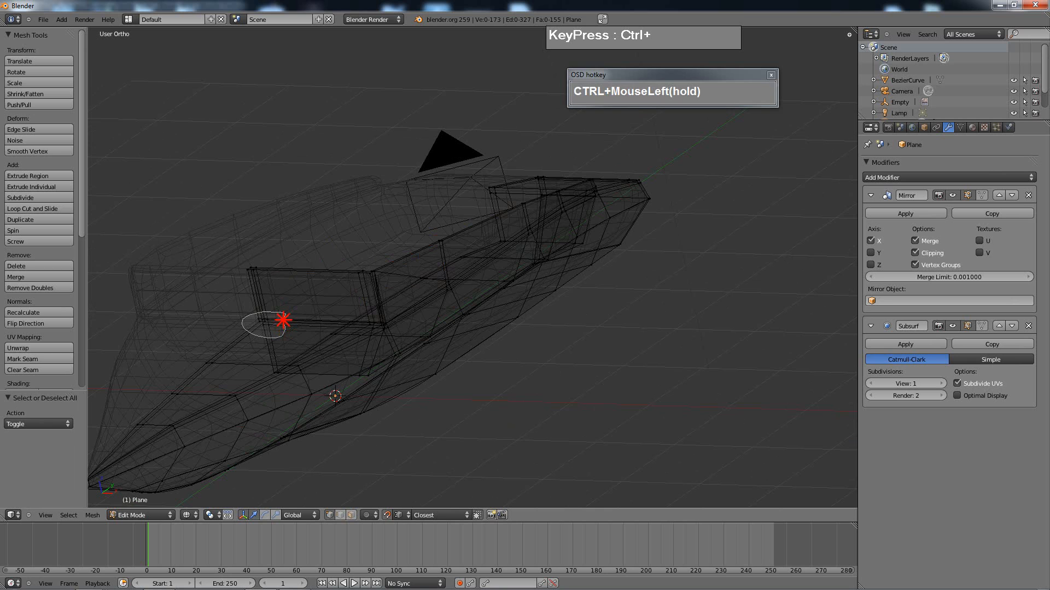
{"action": "left_click_drag", "start_coordinate": [283, 320], "coordinate": [282, 321], "text": "ctrl"}
{"action": "mouse_move", "coordinate": [282, 321]}
{"action": "middle_mouse_down"}
{"action": "mouse_move", "coordinate": [293, 352]}
{"action": "mouse_move", "coordinate": [314, 356]}
{"action": "mouse_move", "coordinate": [297, 383]}
{"action": "middle_mouse_up"}
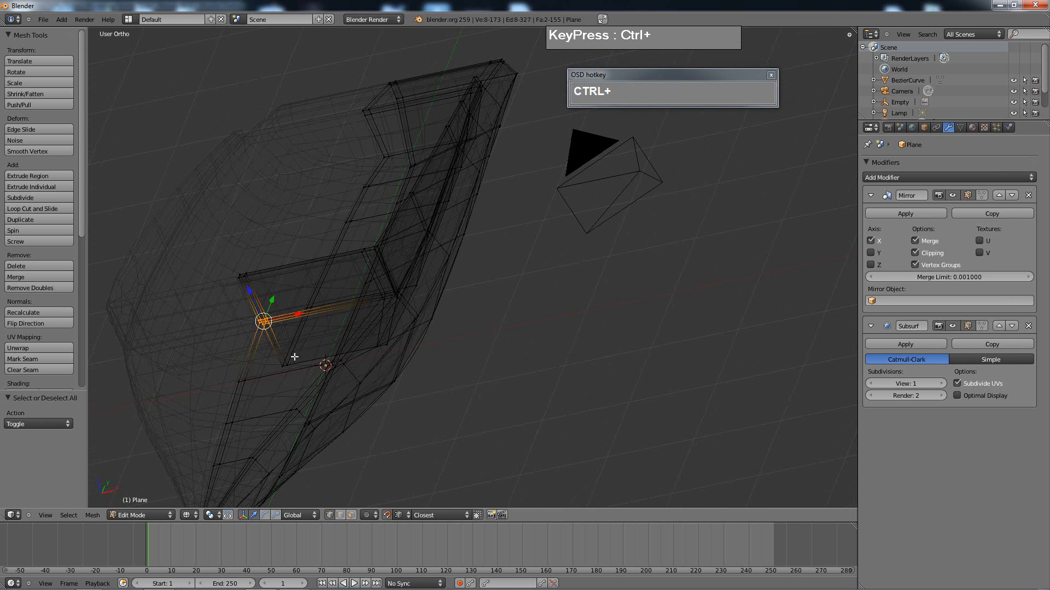
{"action": "left_click_drag", "start_coordinate": [285, 362], "coordinate": [284, 362], "text": "ctrl"}
{"action": "mouse_move", "coordinate": [284, 362]}
{"action": "middle_mouse_down"}
{"action": "mouse_move", "coordinate": [363, 346]}
{"action": "mouse_move", "coordinate": [153, 394]}
{"action": "mouse_move", "coordinate": [172, 293]}
{"action": "mouse_move", "coordinate": [180, 300]}
{"action": "middle_mouse_up"}
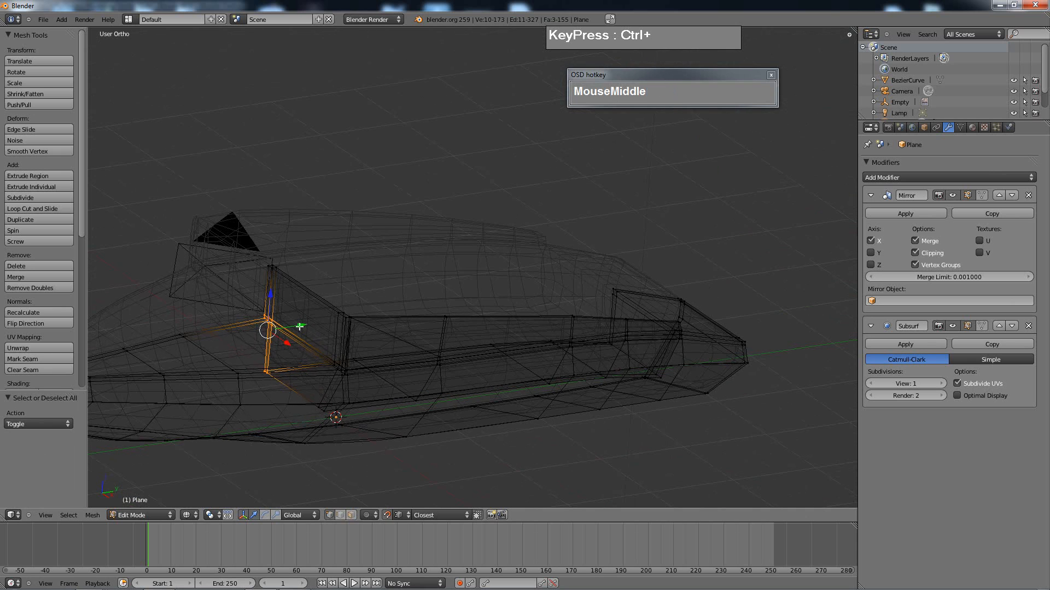
{"action": "left_click_drag", "start_coordinate": [300, 326], "coordinate": [239, 343]}
{"action": "middle_click_drag", "start_coordinate": [312, 284], "coordinate": [300, 271]}
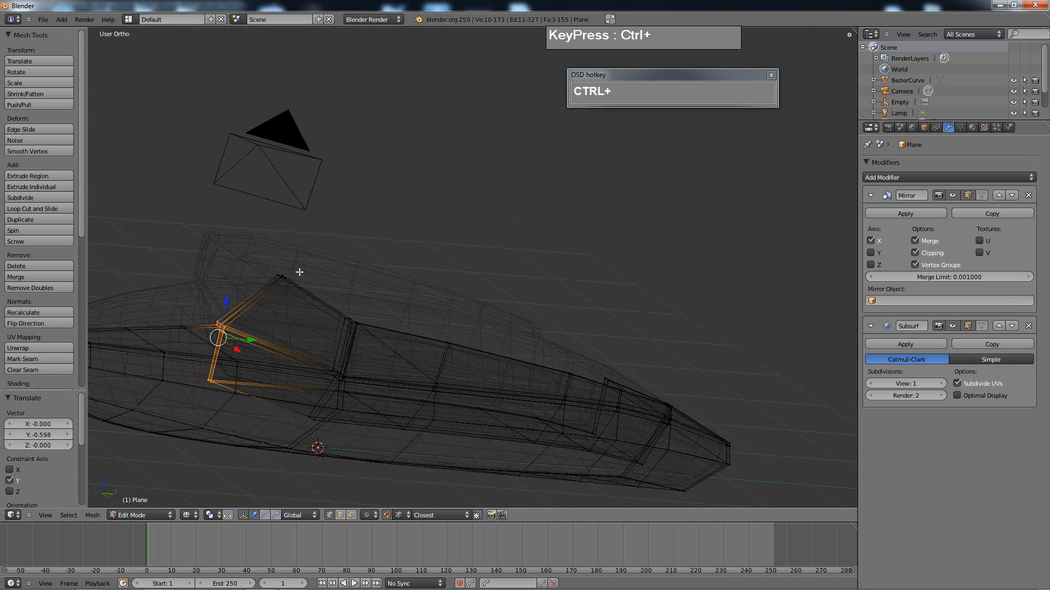
{"action": "left_click_drag", "start_coordinate": [281, 292], "coordinate": [281, 292], "text": "ctrl"}
{"action": "key", "text": "a"}
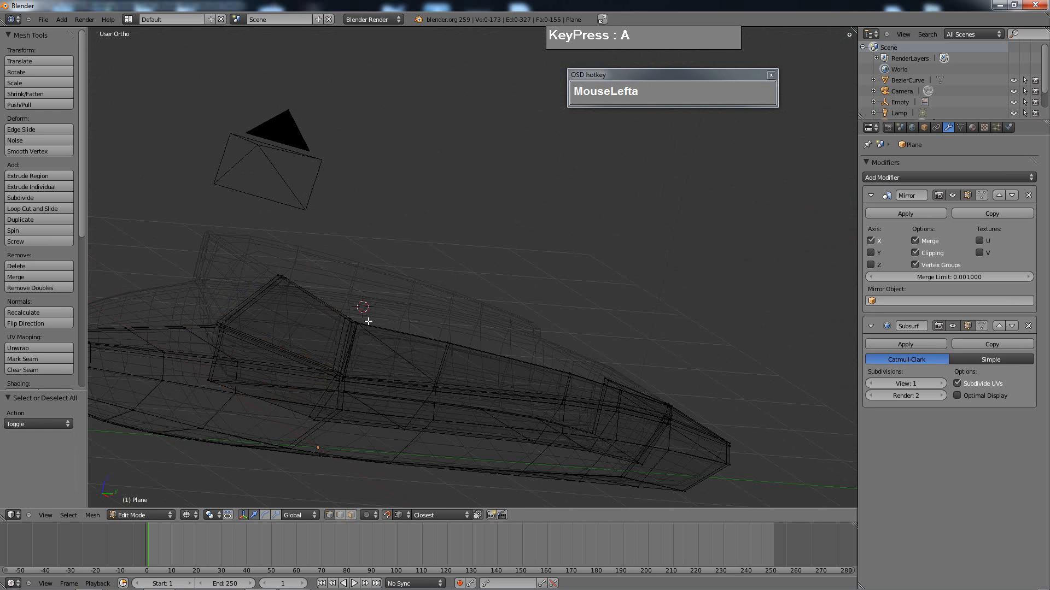
- Move the top vertices behind the windscreen's front corner 0.403 along Y, deselect them and return the boat to solid shading
{"action": "mouse_move", "coordinate": [350, 330]}
{"action": "left_mouse_down", "text": "ctrl"}
{"action": "mouse_move", "coordinate": [354, 307]}
{"action": "mouse_move", "coordinate": [438, 335]}
{"action": "mouse_move", "coordinate": [425, 336]}
{"action": "left_mouse_up", "text": "ctrl"}
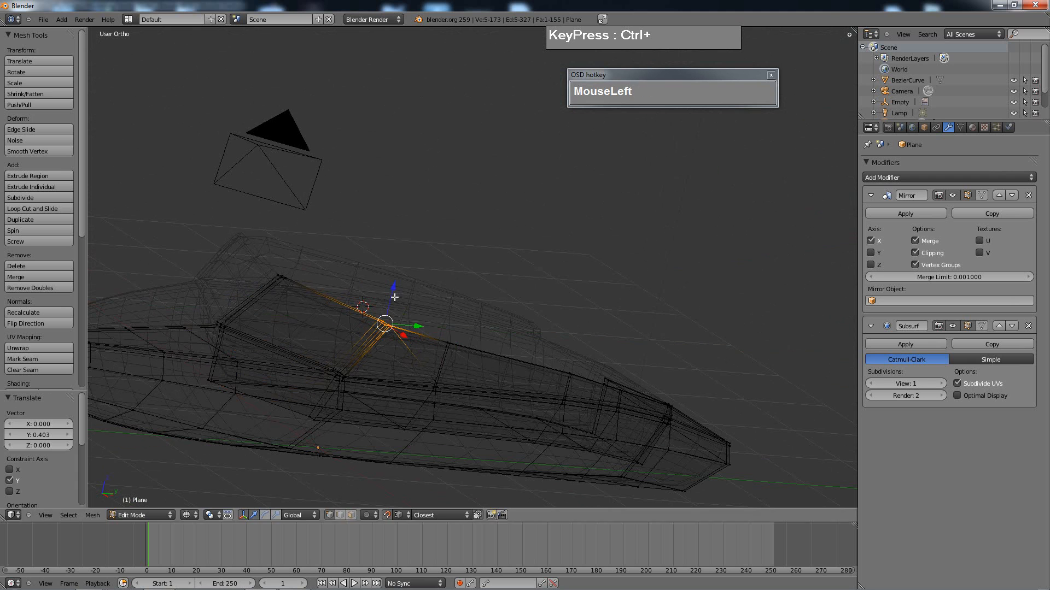
{"action": "left_click_drag", "start_coordinate": [393, 298], "coordinate": [395, 297]}
{"action": "key", "text": "a"}
{"action": "mouse_move", "coordinate": [393, 297]}
{"action": "middle_mouse_down"}
{"action": "mouse_move", "coordinate": [411, 312]}
{"action": "mouse_move", "coordinate": [375, 379]}
{"action": "mouse_move", "coordinate": [434, 363]}
{"action": "middle_mouse_up"}
{"action": "key", "text": "z"}
{"action": "scroll", "coordinate": [435, 362], "scroll_direction": "up", "scroll_amount": 4}
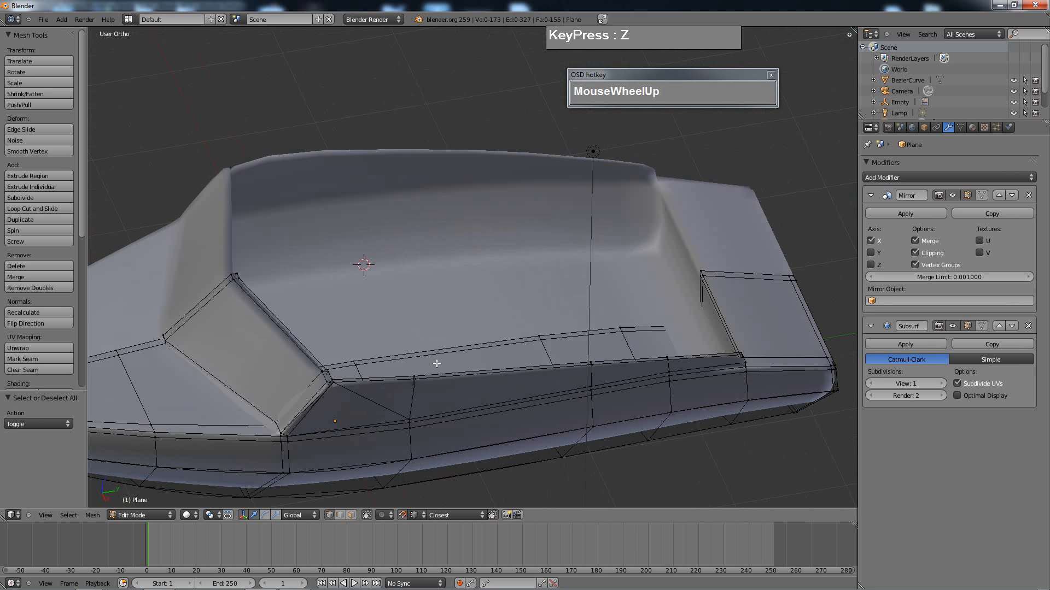
- Merge the two triangular faces on the side wall just behind the windscreen's front corner into a single face
{"action": "middle_click_drag", "start_coordinate": [344, 392], "coordinate": [271, 382]}
{"action": "middle_click_drag", "start_coordinate": [288, 361], "coordinate": [317, 304], "text": "shift"}
{"action": "middle_click_drag", "start_coordinate": [317, 304], "coordinate": [347, 336]}
{"action": "scroll", "coordinate": [276, 363], "scroll_direction": "up", "scroll_amount": 1}
{"action": "scroll", "coordinate": [231, 335], "scroll_direction": "up", "scroll_amount": 2}
{"action": "middle_click_drag", "start_coordinate": [230, 336], "coordinate": [405, 257], "text": "shift"}
{"action": "scroll", "coordinate": [516, 240], "scroll_direction": "up", "scroll_amount": 3}
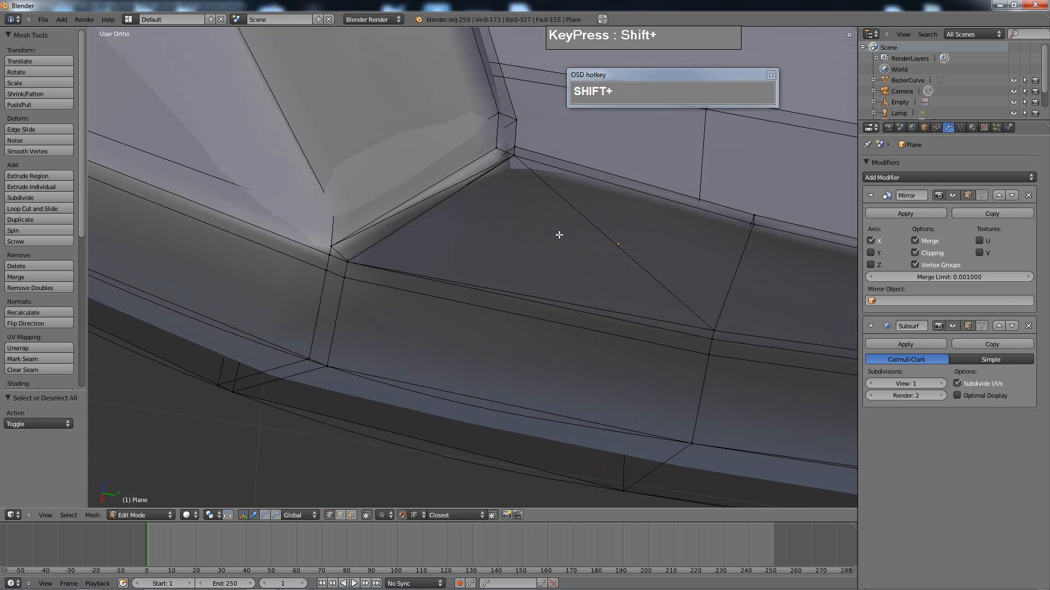
{"action": "key", "text": "ctrl+Tab"}
{"action": "left_click", "coordinate": [527, 257]}
{"action": "right_click", "coordinate": [651, 247]}
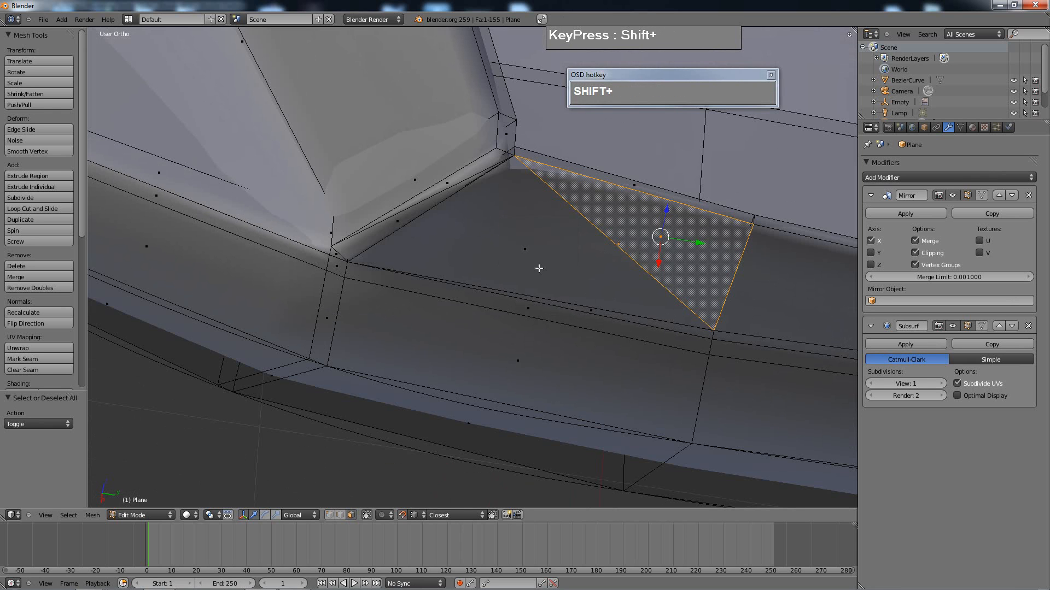
{"action": "right_click", "coordinate": [546, 250], "text": "shift"}
{"action": "key", "text": "f"}
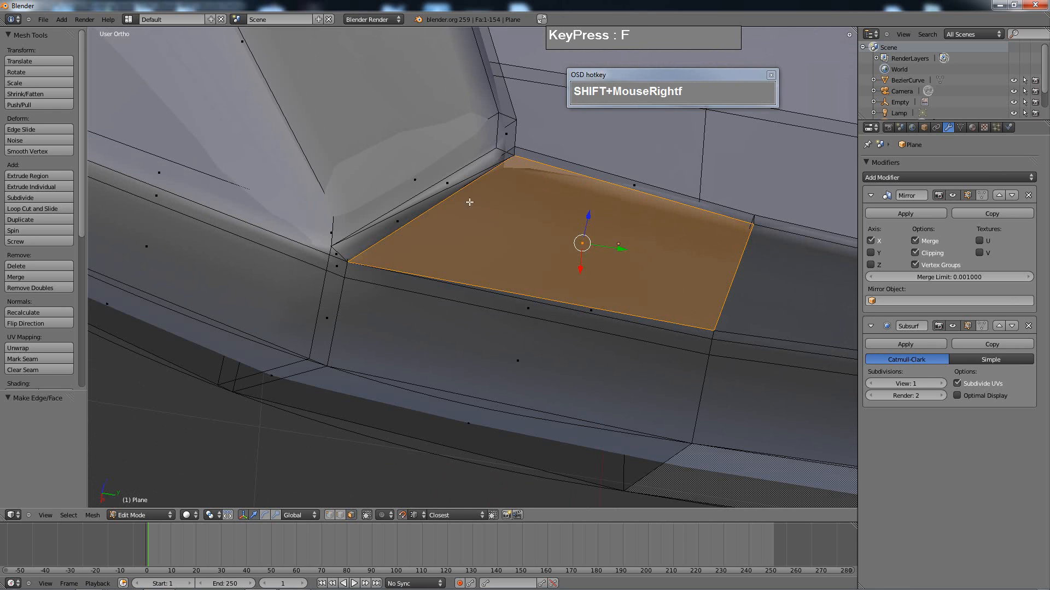
- Merge the two thin faces running along the windscreen's front corner into one face
{"action": "right_click", "coordinate": [440, 185]}
{"action": "right_click", "coordinate": [399, 224], "text": "shift"}
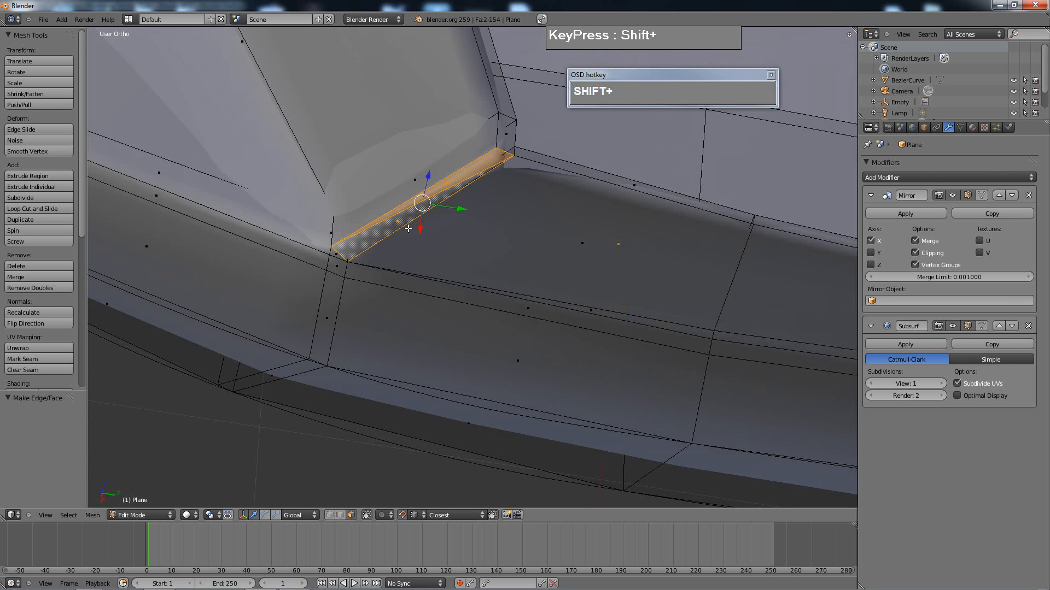
{"action": "key", "text": "f"}
- Examine the merged corner face in wireframe and solid shading, and check the smoothed hull from several sides
{"action": "middle_click_drag", "start_coordinate": [515, 187], "coordinate": [450, 255]}
{"action": "scroll", "coordinate": [489, 211], "scroll_direction": "down", "scroll_amount": 4}
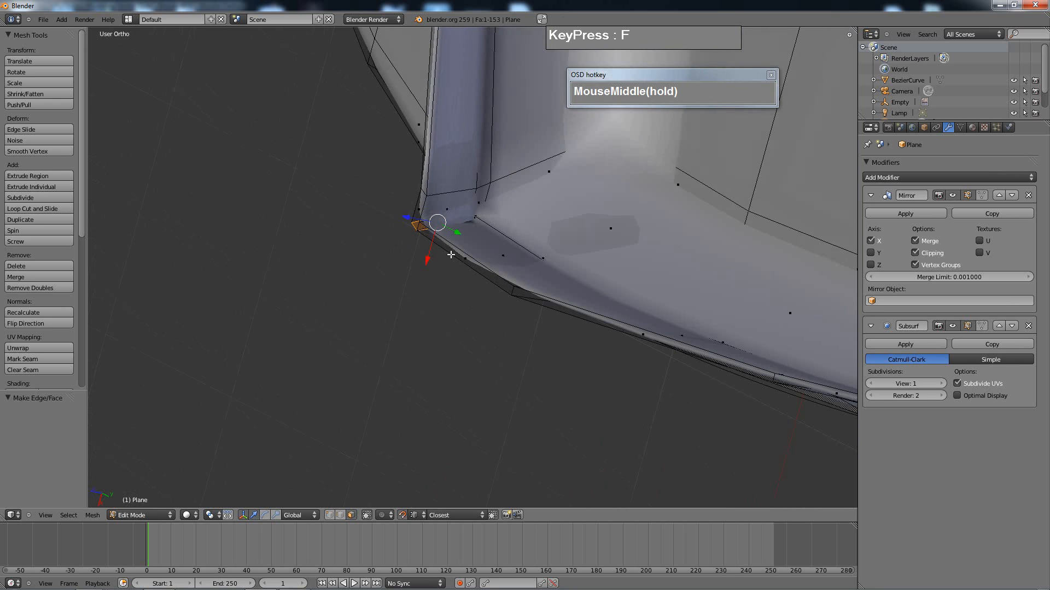
{"action": "scroll", "coordinate": [468, 236], "scroll_direction": "up", "scroll_amount": 2}
{"action": "key", "text": "z"}
{"action": "middle_click_drag", "start_coordinate": [506, 168], "coordinate": [709, 110]}
{"action": "middle_click_drag", "start_coordinate": [619, 236], "coordinate": [690, 73]}
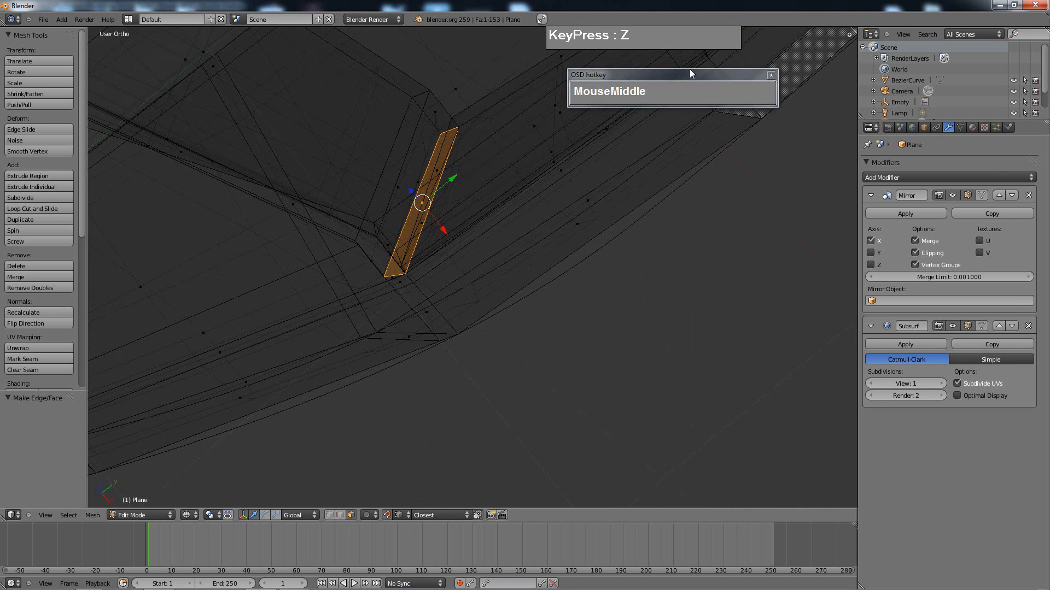
{"action": "key", "text": "z"}
{"action": "scroll", "coordinate": [552, 192], "scroll_direction": "down", "scroll_amount": 5}
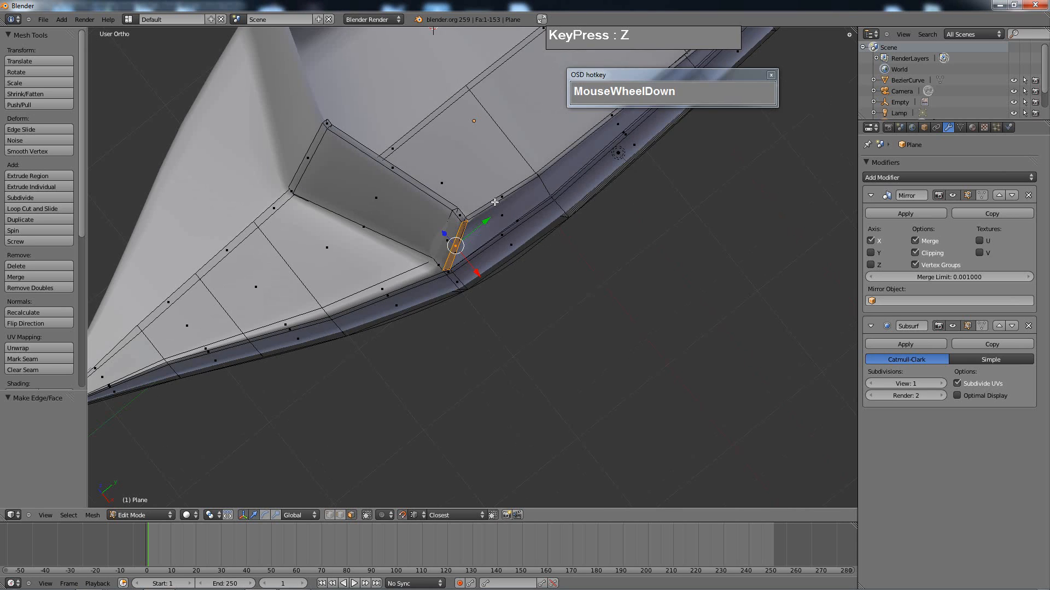
{"action": "scroll", "coordinate": [492, 207], "scroll_direction": "up", "scroll_amount": 2}
{"action": "scroll", "coordinate": [412, 264], "scroll_direction": "down", "scroll_amount": 4}
{"action": "middle_click_drag", "start_coordinate": [443, 98], "coordinate": [540, 291]}
{"action": "key", "text": "Tab"}
{"action": "key", "text": "Tab"}
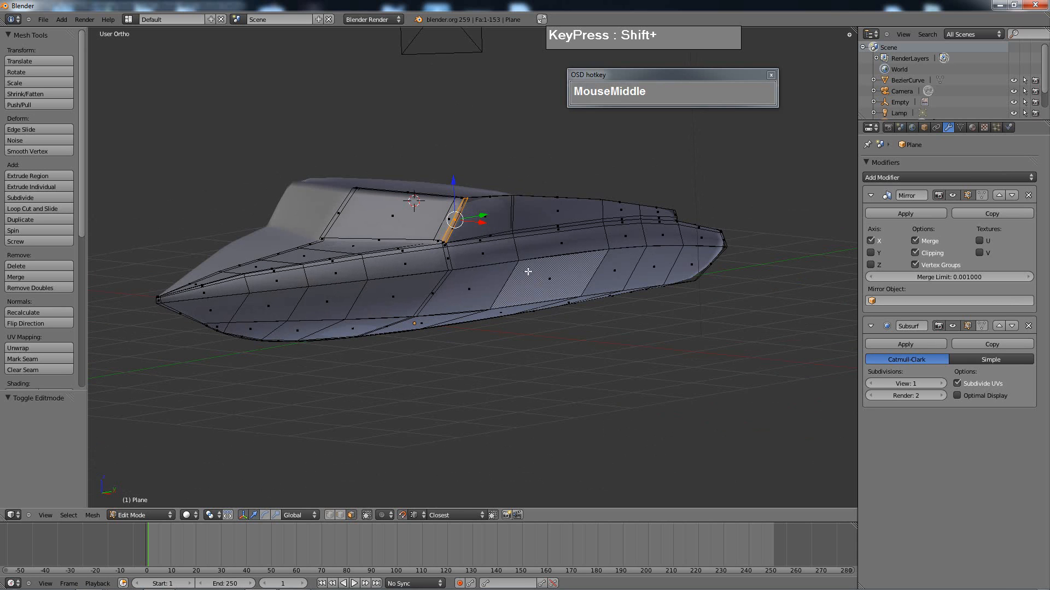
{"action": "middle_click_drag", "start_coordinate": [538, 283], "coordinate": [478, 299], "text": "shift"}
{"action": "middle_click_drag", "start_coordinate": [547, 298], "coordinate": [507, 295]}
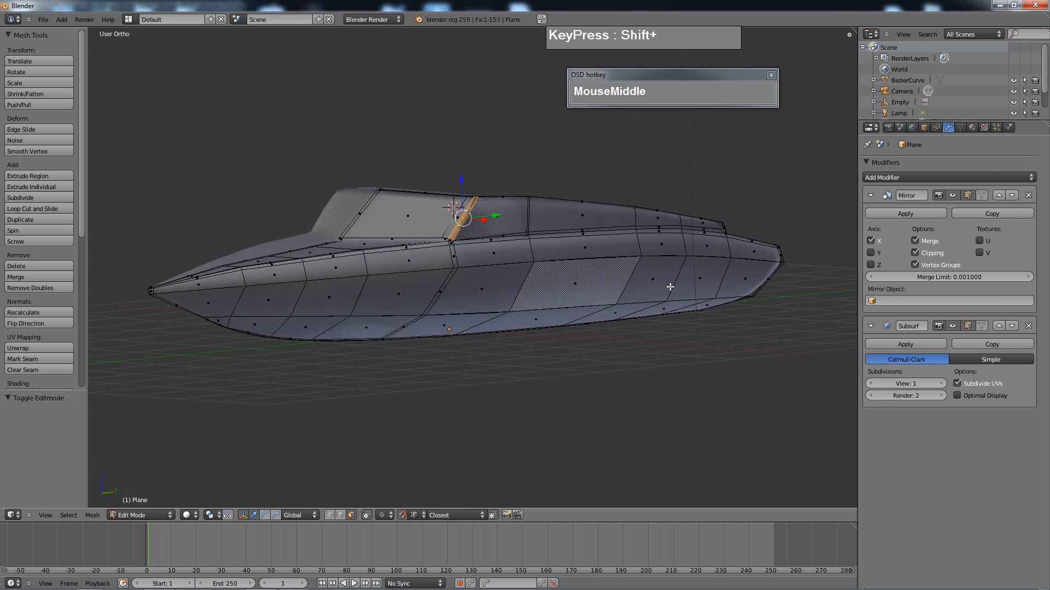
{"action": "middle_click_drag", "start_coordinate": [670, 287], "coordinate": [632, 294]}
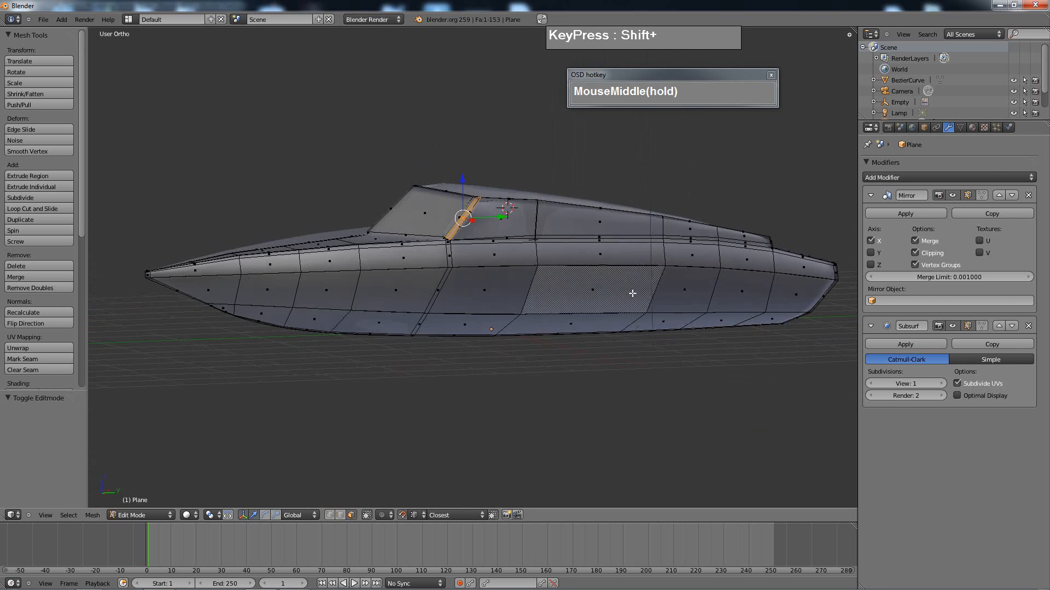
{"action": "middle_click_drag", "start_coordinate": [516, 316], "coordinate": [499, 345], "text": "shift"}
{"action": "middle_click_drag", "start_coordinate": [499, 345], "coordinate": [563, 310]}
{"action": "scroll", "coordinate": [471, 317], "scroll_direction": "up", "scroll_amount": 3}
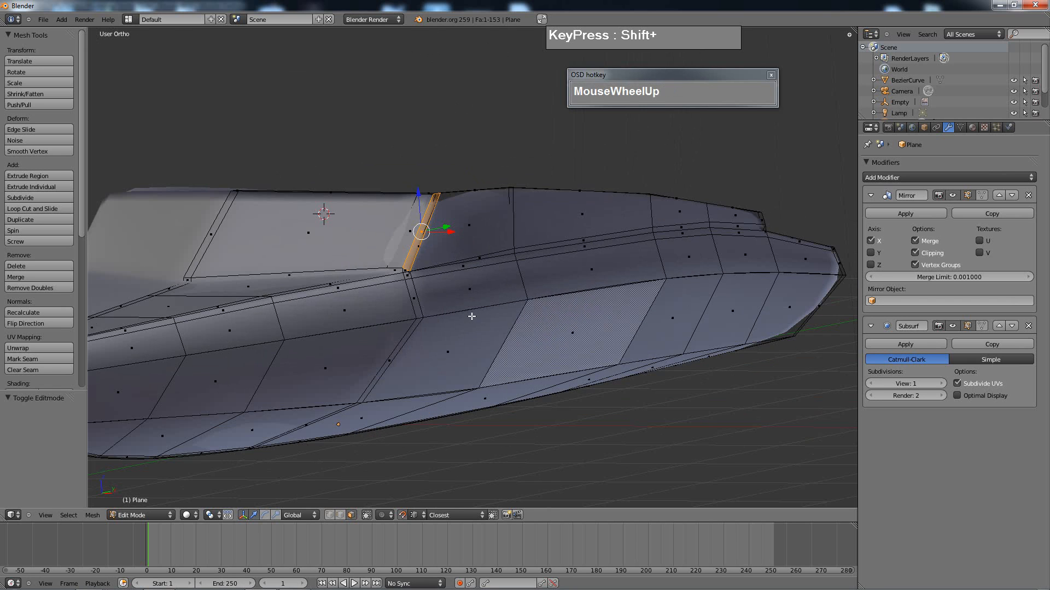
{"action": "key", "text": "Tab"}
{"action": "key", "text": "Tab"}
{"action": "middle_click_drag", "start_coordinate": [454, 304], "coordinate": [413, 354]}
- Try Vertex Slide in vertex select mode on the hull-side vertex just ahead of the windscreen's front corner
{"action": "key", "text": "ctrl+Tab"}
{"action": "left_click", "coordinate": [437, 315]}
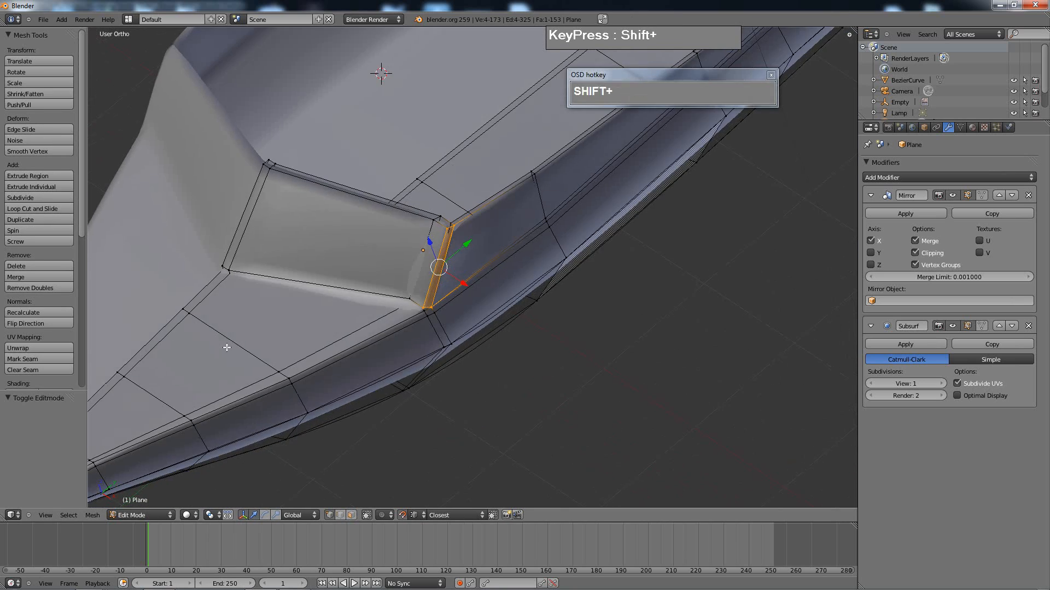
{"action": "middle_click_drag", "start_coordinate": [237, 350], "coordinate": [569, 270], "text": "shift"}
{"action": "middle_click_drag", "start_coordinate": [400, 280], "coordinate": [432, 312]}
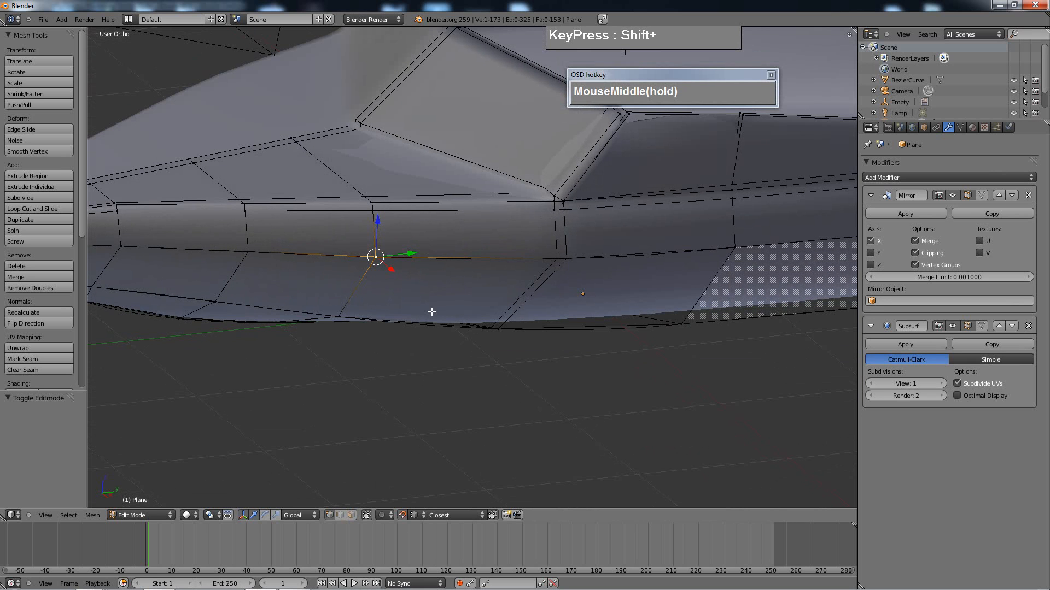
{"action": "key", "text": "ctrl+v"}
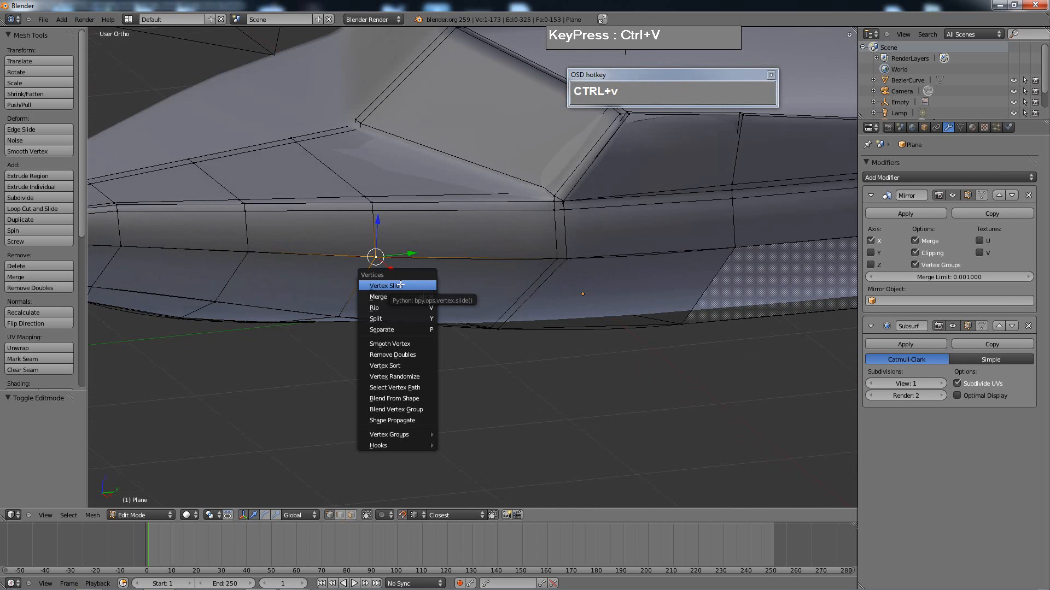
{"action": "left_click", "coordinate": [397, 286]}
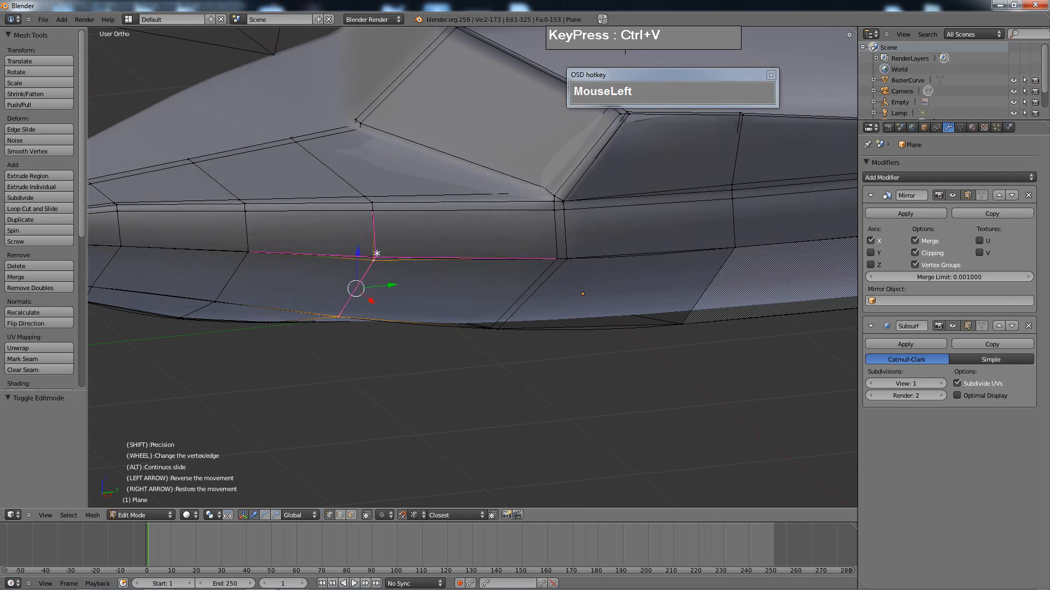
{"action": "scroll", "coordinate": [379, 250], "scroll_direction": "up", "scroll_amount": 1}
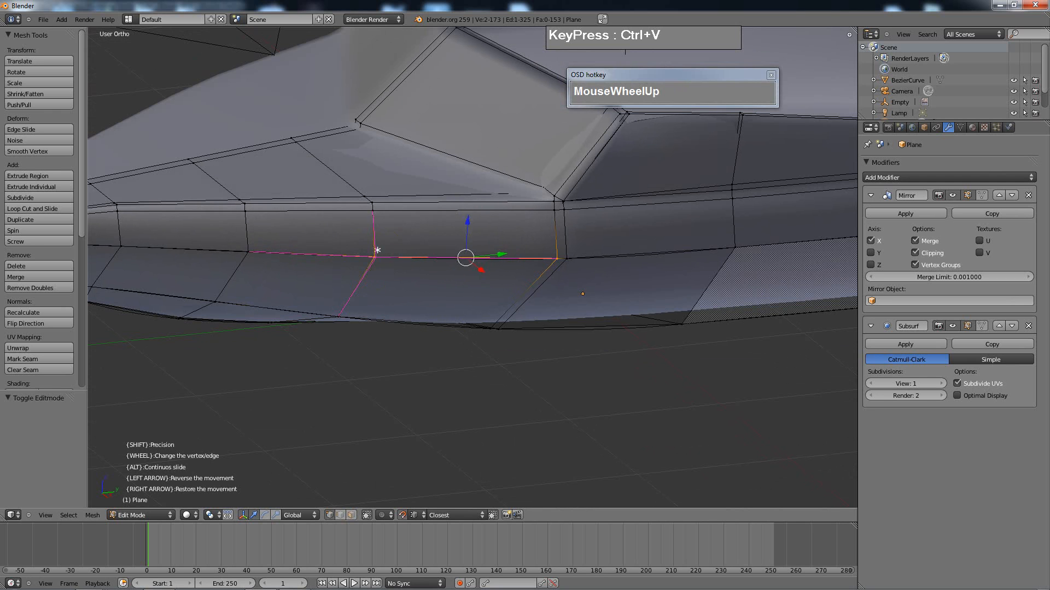
{"action": "left_click", "coordinate": [401, 295]}
- Leave Edit Mode and move the Bezier curve outlining the hull to layer 12
{"action": "middle_click_drag", "start_coordinate": [400, 296], "coordinate": [561, 281]}
{"action": "scroll", "coordinate": [478, 279], "scroll_direction": "down", "scroll_amount": 2}
{"action": "key", "text": "Tab"}
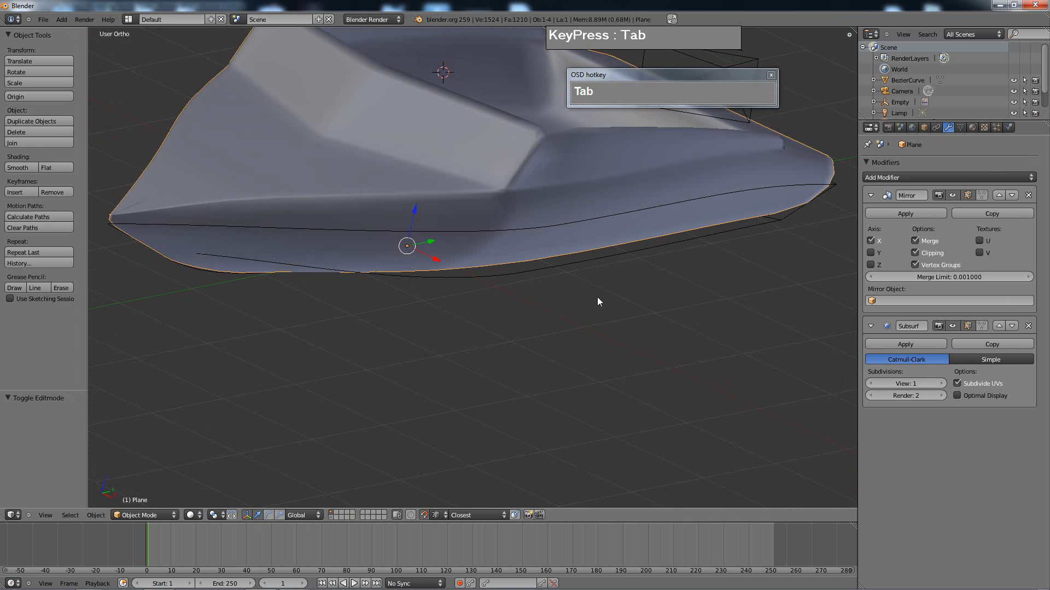
{"action": "right_click", "coordinate": [634, 252]}
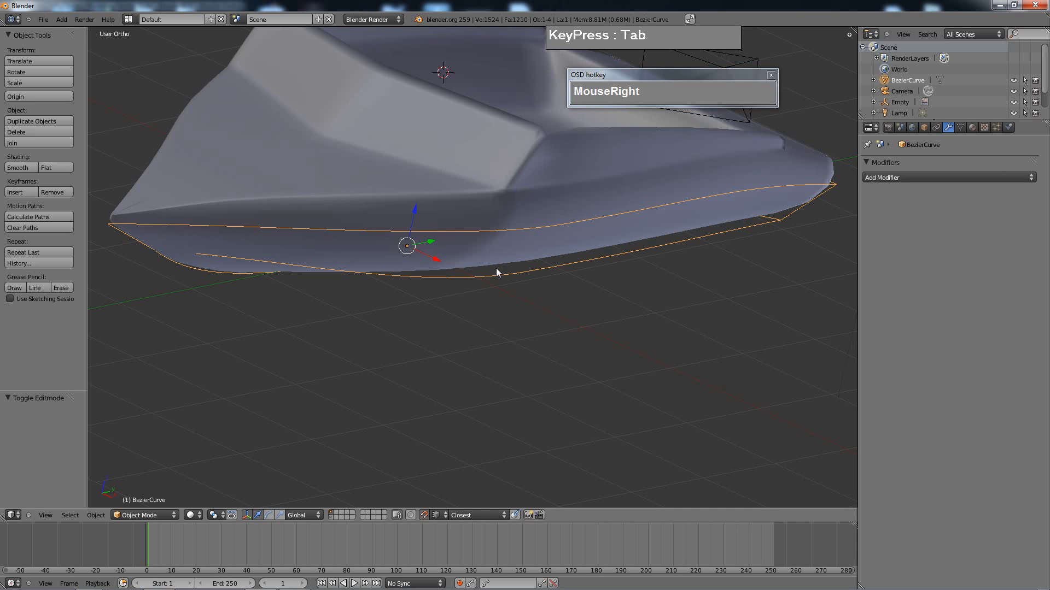
{"action": "key", "text": "m"}
{"action": "left_click", "coordinate": [593, 300]}
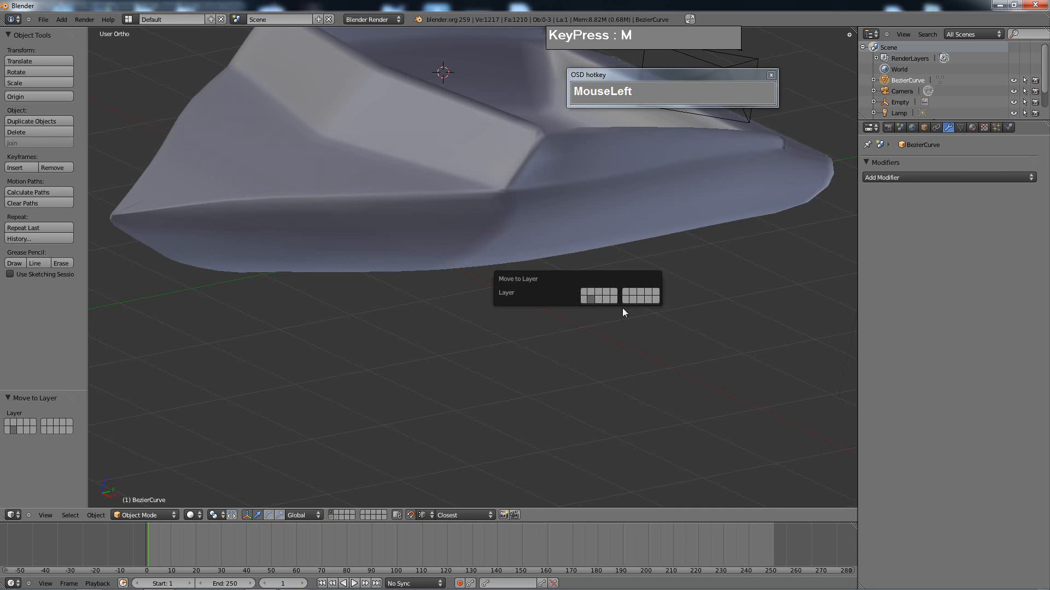
- Select the boat mesh and enter Edit Mode on it
{"action": "key", "text": "Tab"}
{"action": "right_click", "coordinate": [507, 216]}
{"action": "key", "text": "Tab"}
{"action": "middle_click_drag", "start_coordinate": [508, 215], "coordinate": [399, 275]}
- Try Vertex Slide on the hull-side vertex behind the windscreen's front corner, choosing the adjacent lengthwise edge
{"action": "right_click", "coordinate": [648, 249]}
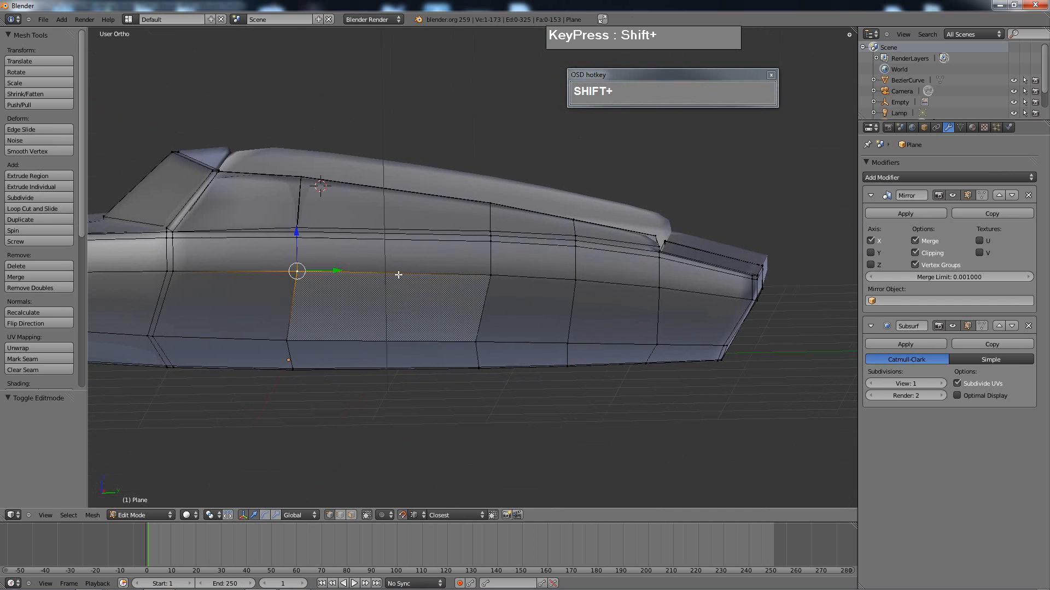
{"action": "middle_click_drag", "start_coordinate": [308, 295], "coordinate": [465, 282]}
{"action": "scroll", "coordinate": [373, 303], "scroll_direction": "up", "scroll_amount": 2}
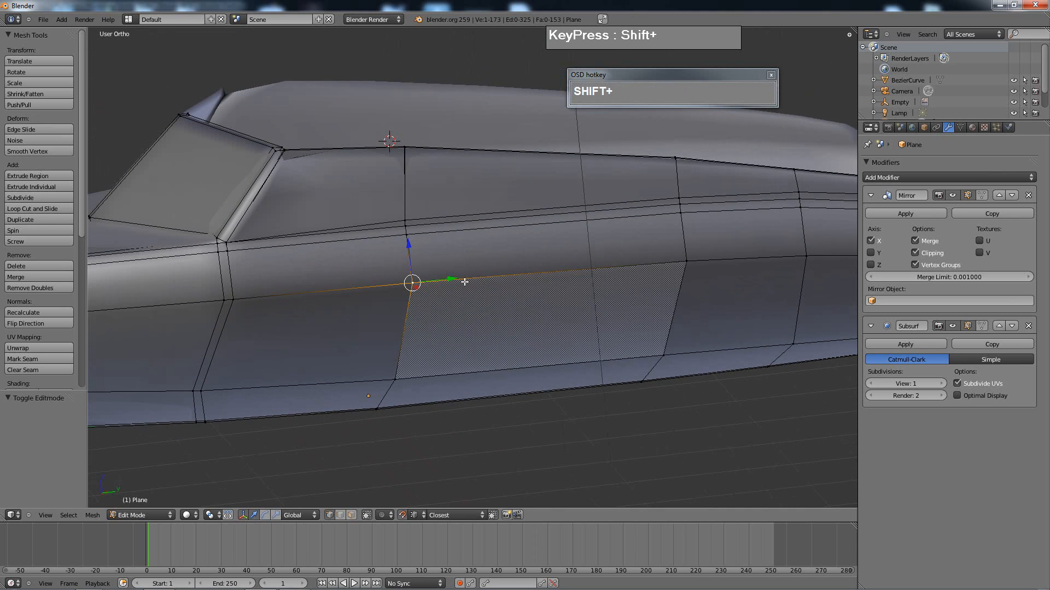
{"action": "key", "text": "ctrl+v"}
{"action": "left_click", "coordinate": [422, 321]}
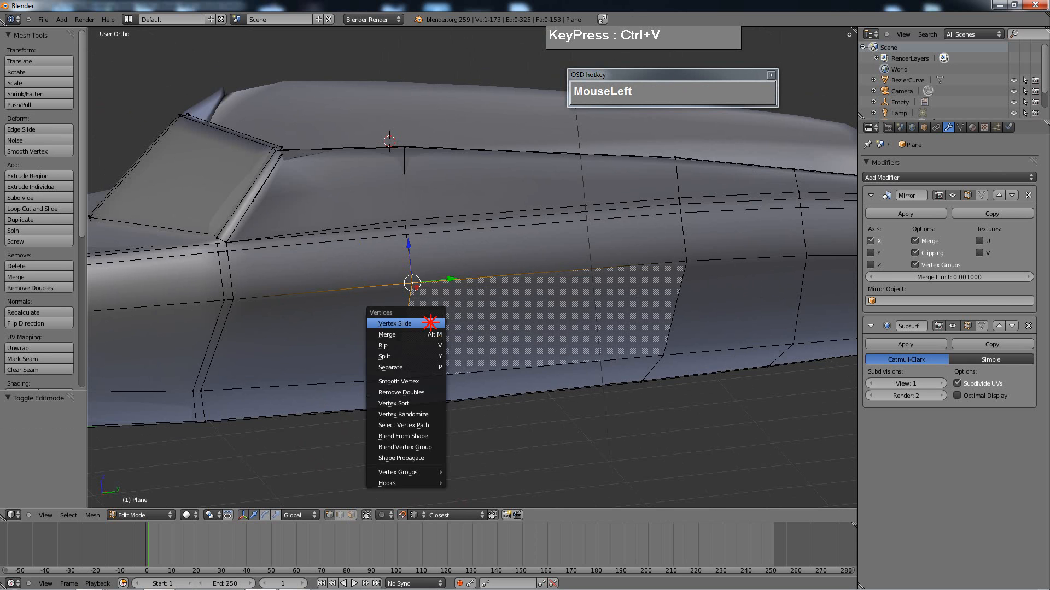
{"action": "scroll", "coordinate": [415, 260], "scroll_direction": "up", "scroll_amount": 1}
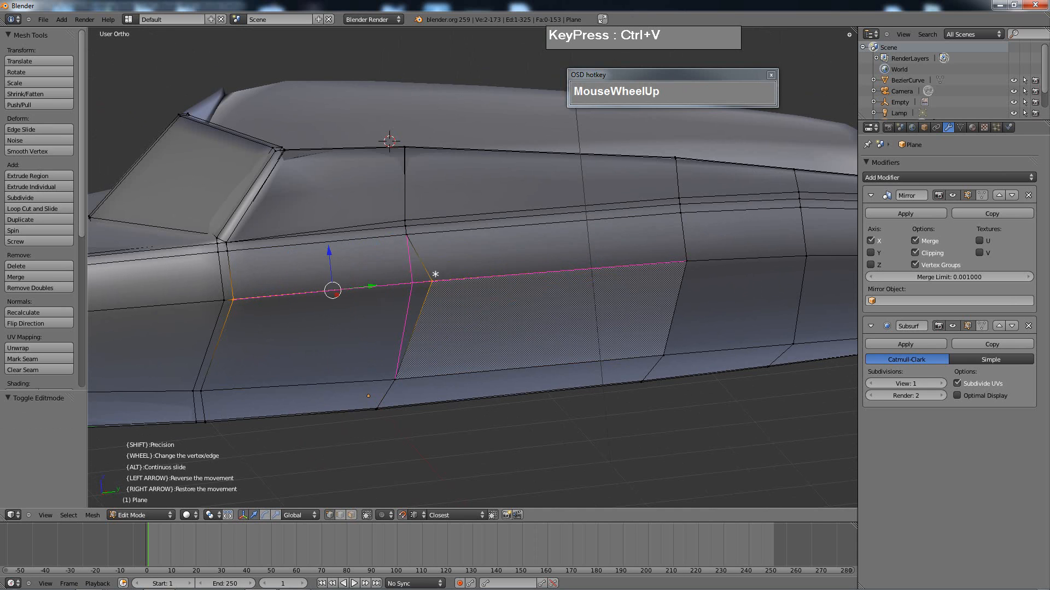
{"action": "left_click", "coordinate": [411, 276]}
{"action": "scroll", "coordinate": [437, 331], "scroll_direction": "up", "scroll_amount": 1}
{"action": "middle_click_drag", "start_coordinate": [442, 337], "coordinate": [469, 331]}
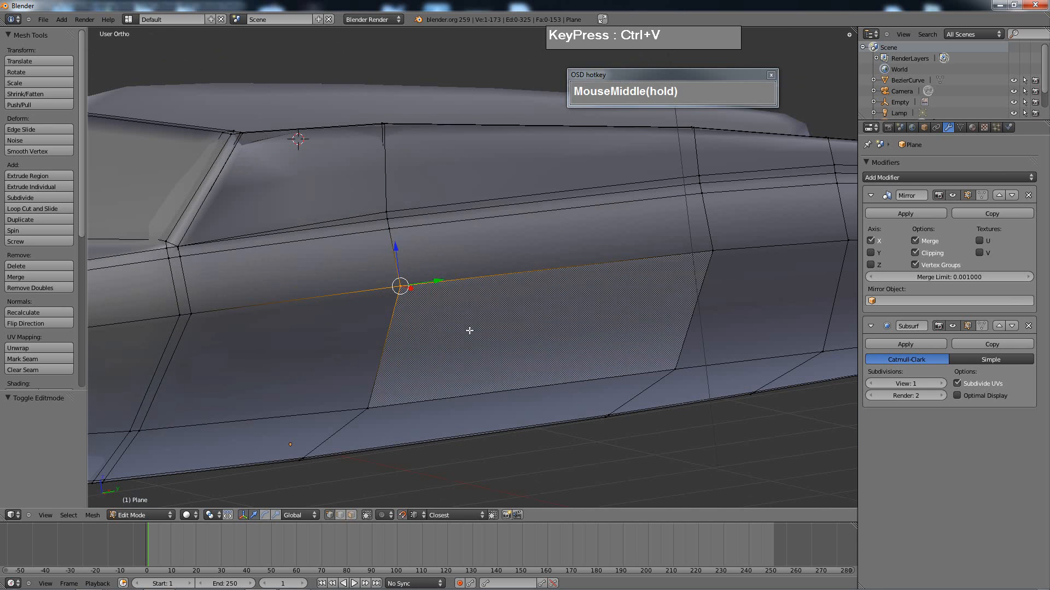
- Select the vertex path down the hull side behind the windscreen corner, from the deck edge to the keel
{"action": "right_click", "coordinate": [390, 229]}
{"action": "middle_click_drag", "start_coordinate": [398, 341], "coordinate": [355, 411]}
{"action": "scroll", "coordinate": [399, 348], "scroll_direction": "down", "scroll_amount": 2}
{"action": "right_click", "coordinate": [414, 247]}
{"action": "right_click", "coordinate": [336, 448], "text": "shift"}
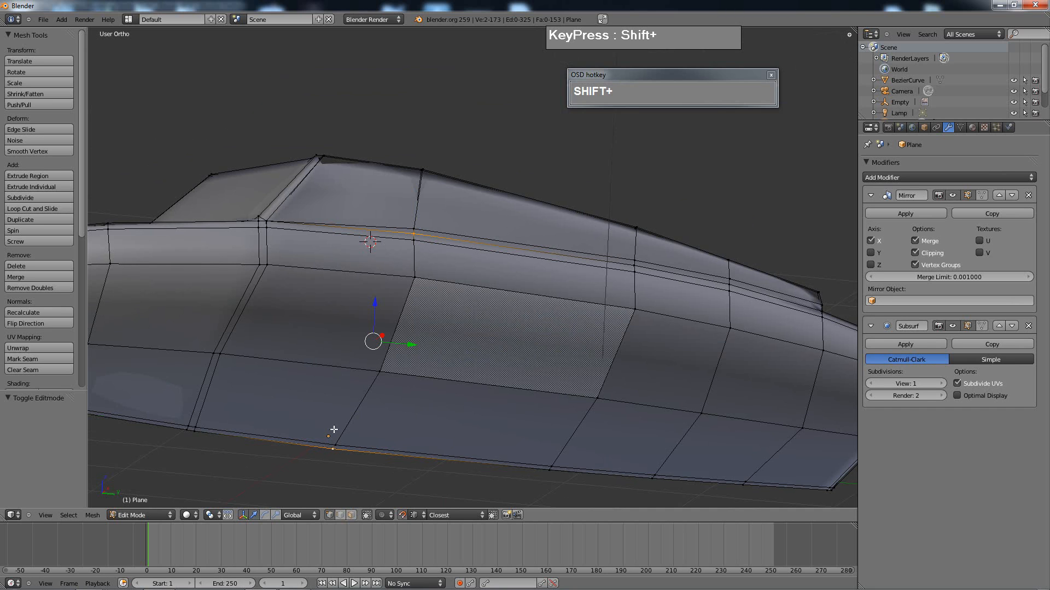
{"action": "key", "text": "ctrl+v"}
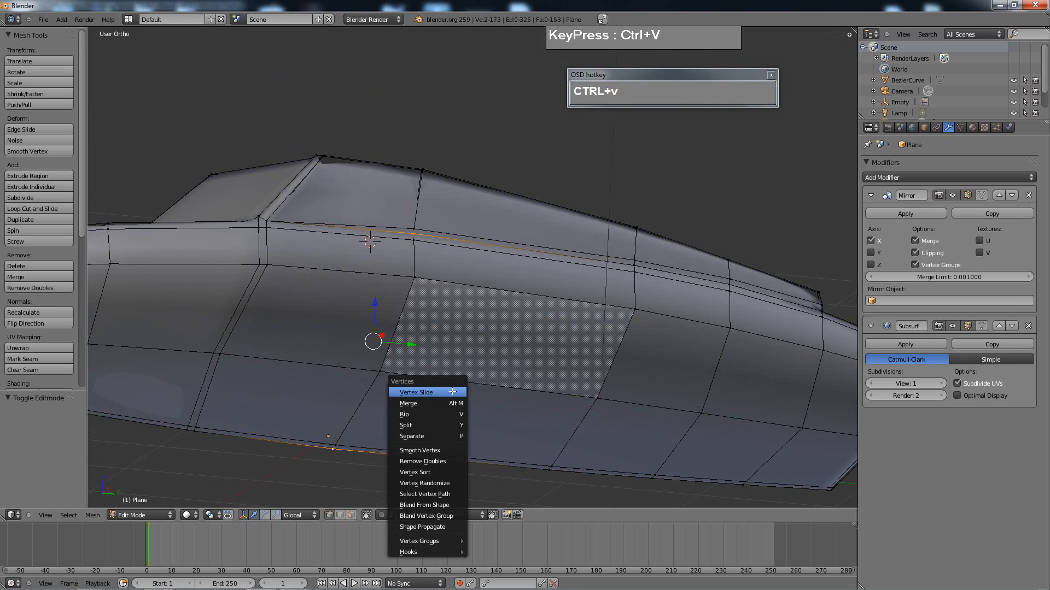
{"action": "left_click", "coordinate": [440, 494]}
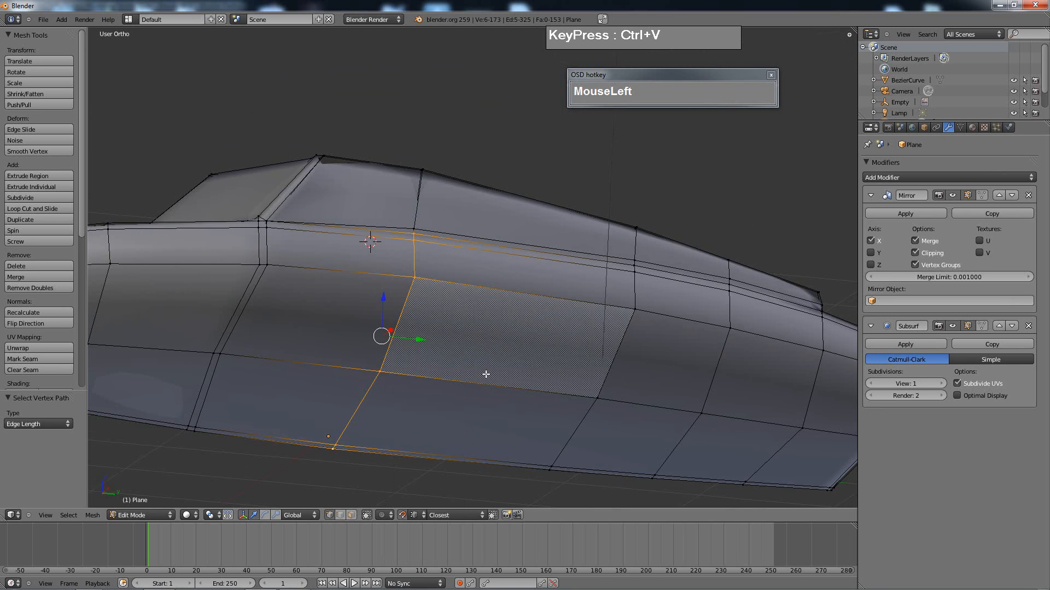
- Slide the selected hull cross-section edges with Edge Slide by a factor of 0.02034
{"action": "key", "text": "ctrl+e"}
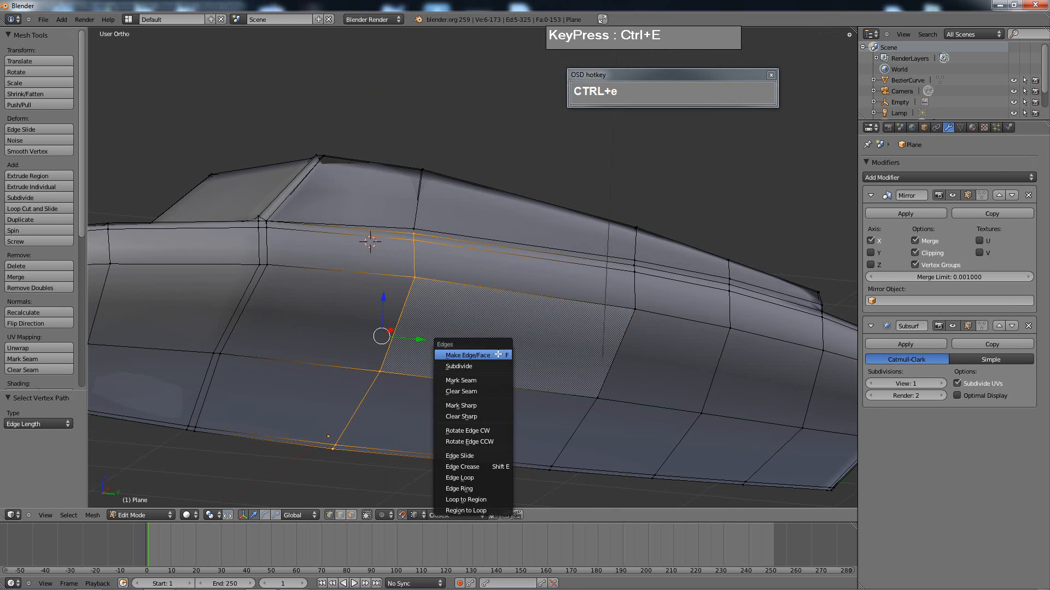
{"action": "left_click", "coordinate": [474, 457]}
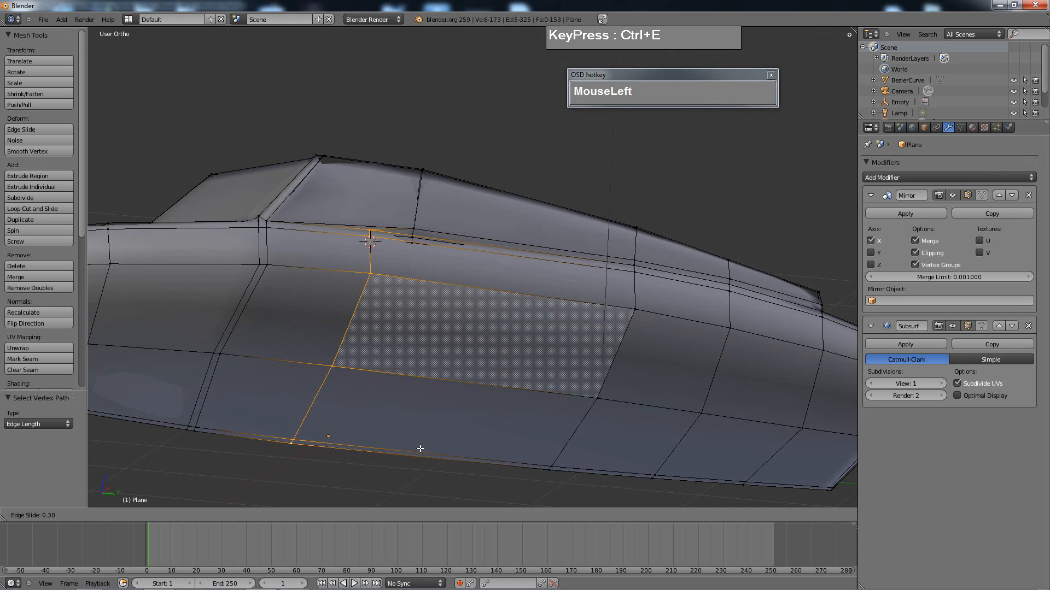
{"action": "left_click", "coordinate": [469, 446]}
{"action": "middle_click_drag", "start_coordinate": [468, 448], "coordinate": [497, 310]}
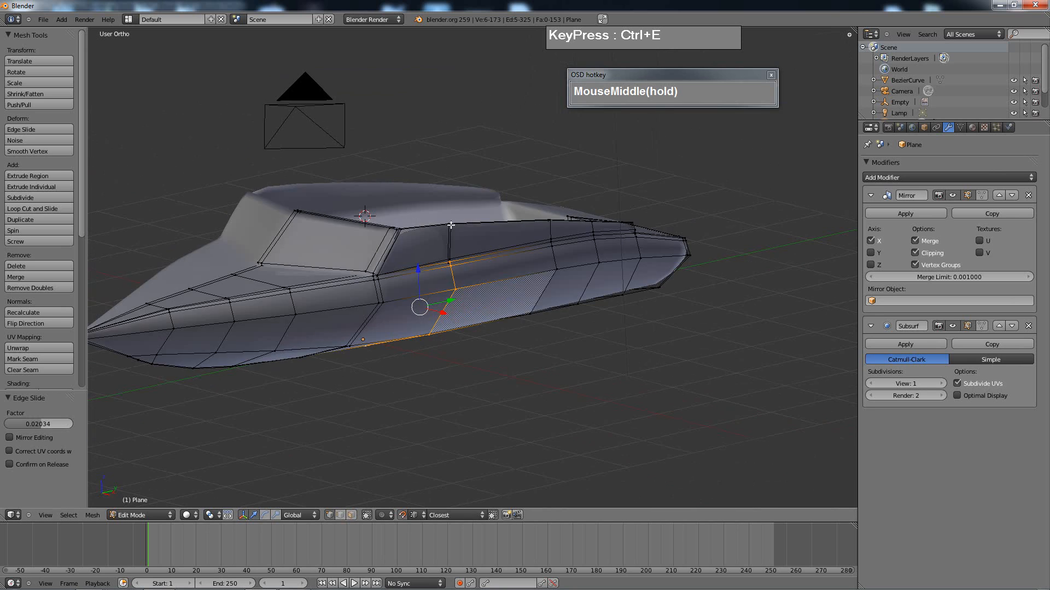
- Examine the boat's windscreen, cockpit and hull edge flow from the front, stern and side
{"action": "middle_click_drag", "start_coordinate": [451, 224], "coordinate": [452, 124]}
{"action": "scroll", "coordinate": [410, 289], "scroll_direction": "up", "scroll_amount": 4}
{"action": "scroll", "coordinate": [459, 180], "scroll_direction": "down", "scroll_amount": 3}
{"action": "middle_click_drag", "start_coordinate": [460, 180], "coordinate": [556, 251]}
{"action": "scroll", "coordinate": [485, 218], "scroll_direction": "down", "scroll_amount": 2}
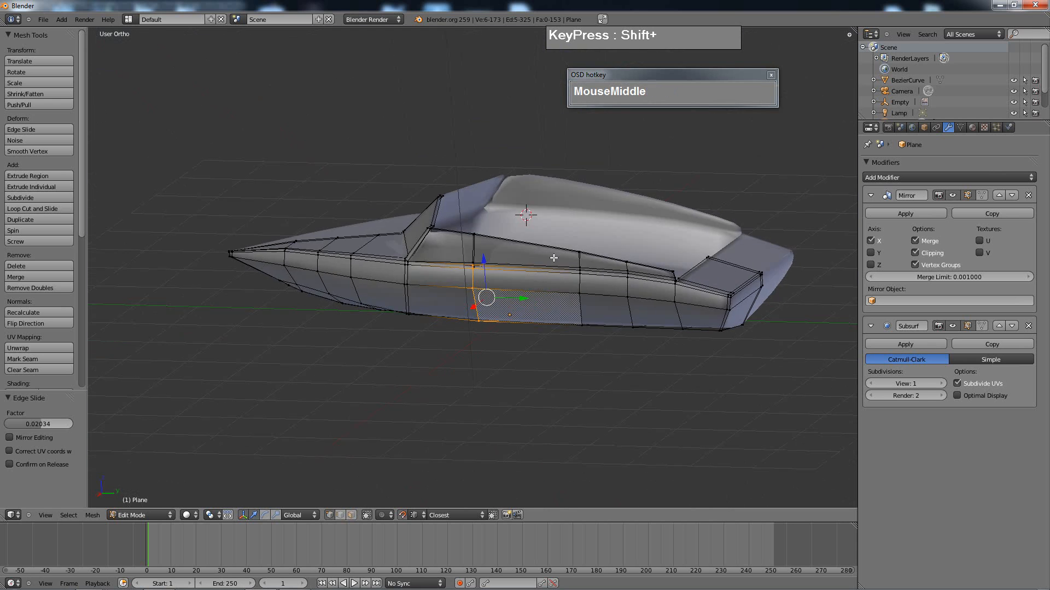
{"action": "middle_click_drag", "start_coordinate": [621, 263], "coordinate": [605, 300]}
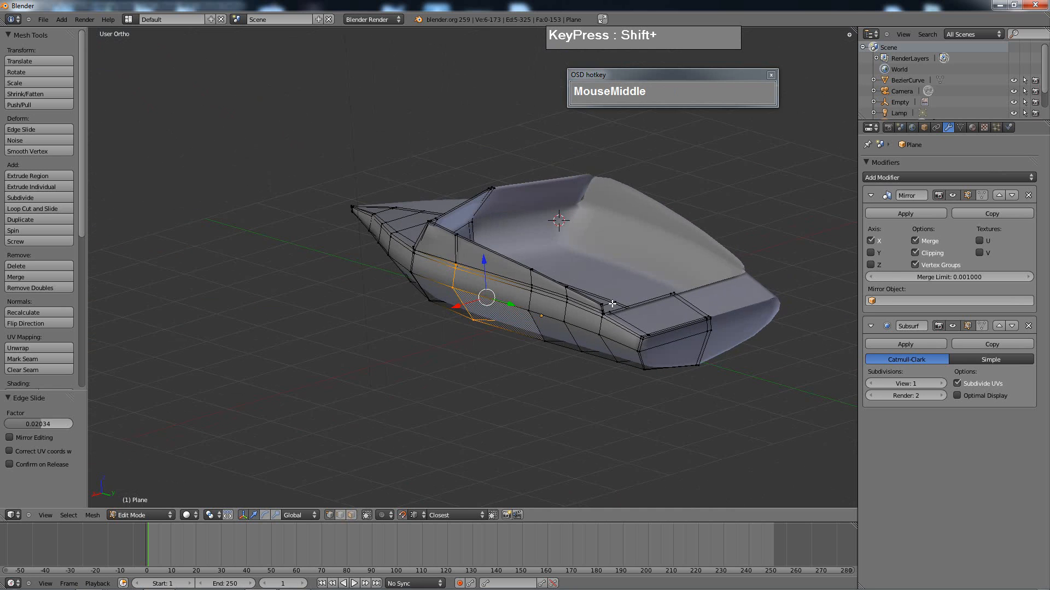
{"action": "scroll", "coordinate": [496, 266], "scroll_direction": "up", "scroll_amount": 1}
{"action": "middle_click_drag", "start_coordinate": [502, 269], "coordinate": [472, 261]}
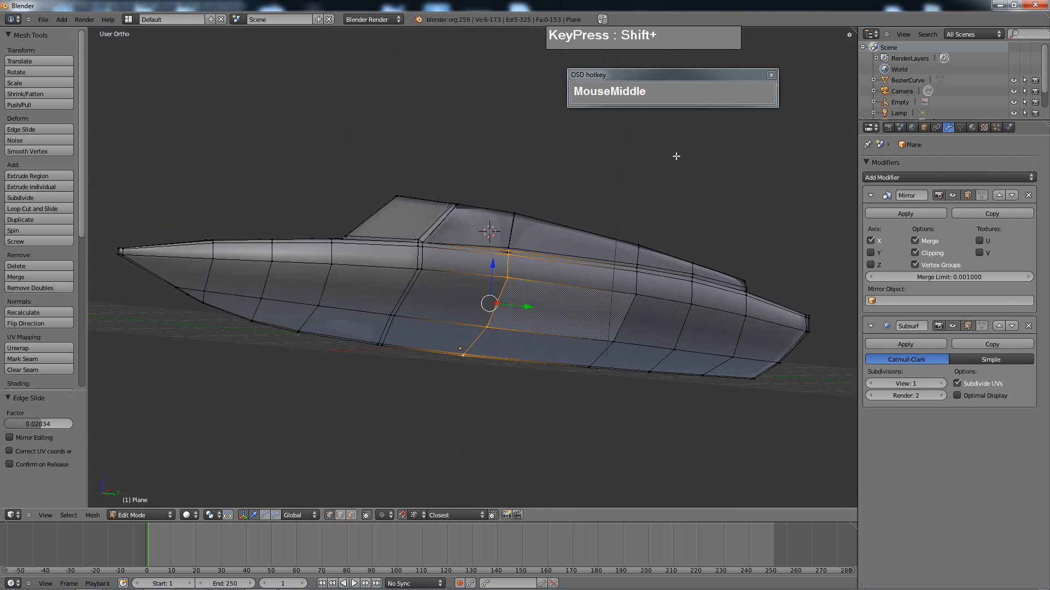
- Switch the boat to Object Mode and examine its smoothed hull and windscreen from the front side
{"action": "left_click_drag", "start_coordinate": [692, 73], "coordinate": [666, 62]}
{"action": "middle_click_drag", "start_coordinate": [463, 220], "coordinate": [500, 295]}
{"action": "key", "text": "Tab"}
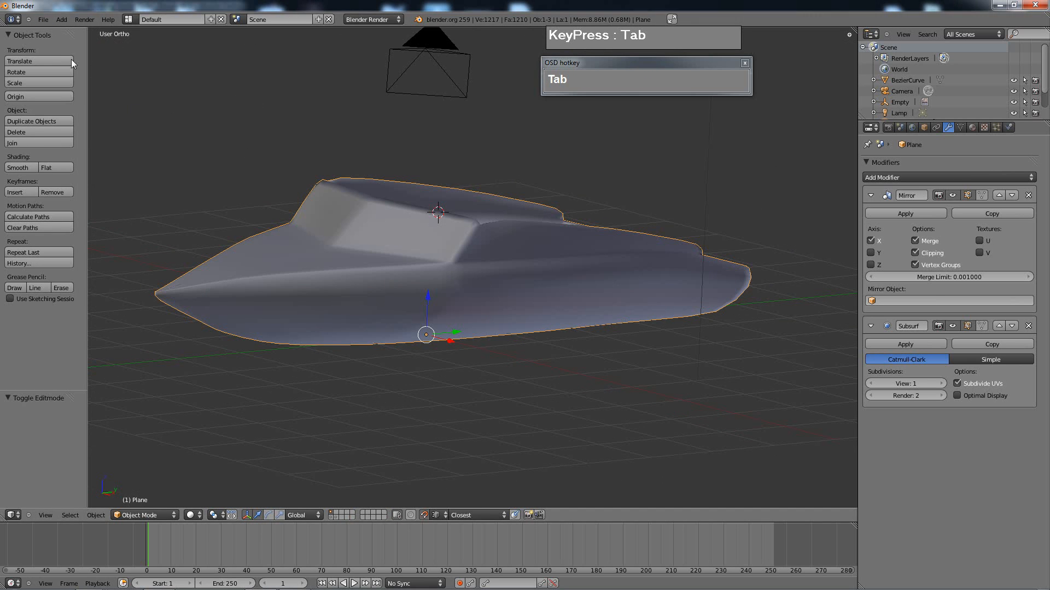
- Open the recent file NewBoatHull2.blend
{"action": "left_click", "coordinate": [43, 19]}
{"action": "mouse_move", "coordinate": [68, 50]}
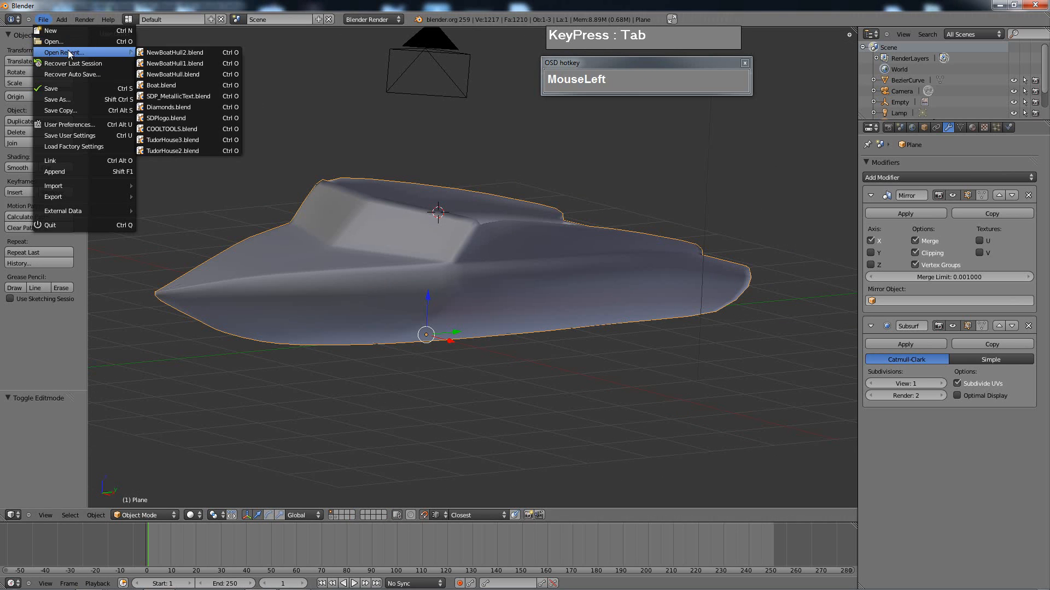
{"action": "left_click", "coordinate": [211, 52]}
{"action": "scroll", "coordinate": [597, 290], "scroll_direction": "up", "scroll_amount": 3}
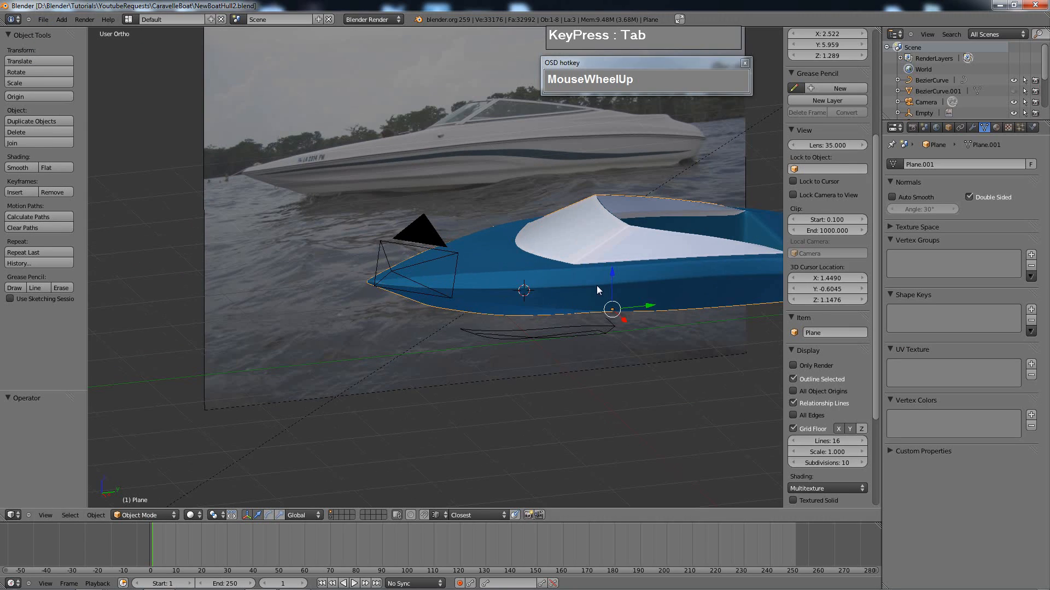
- Examine the boat's mesh and edge flow in Edit Mode, comparing wireframe and solid display
{"action": "key", "text": "Tab"}
{"action": "middle_click_drag", "start_coordinate": [597, 290], "coordinate": [541, 278], "text": "shift"}
{"action": "scroll", "coordinate": [547, 289], "scroll_direction": "up", "scroll_amount": 4}
{"action": "key", "text": "Tab"}
{"action": "key", "text": "z"}
{"action": "key", "text": "Tab"}
{"action": "scroll", "coordinate": [584, 277], "scroll_direction": "down", "scroll_amount": 2}
{"action": "scroll", "coordinate": [584, 277], "scroll_direction": "down", "scroll_amount": 1}
{"action": "key", "text": "z"}
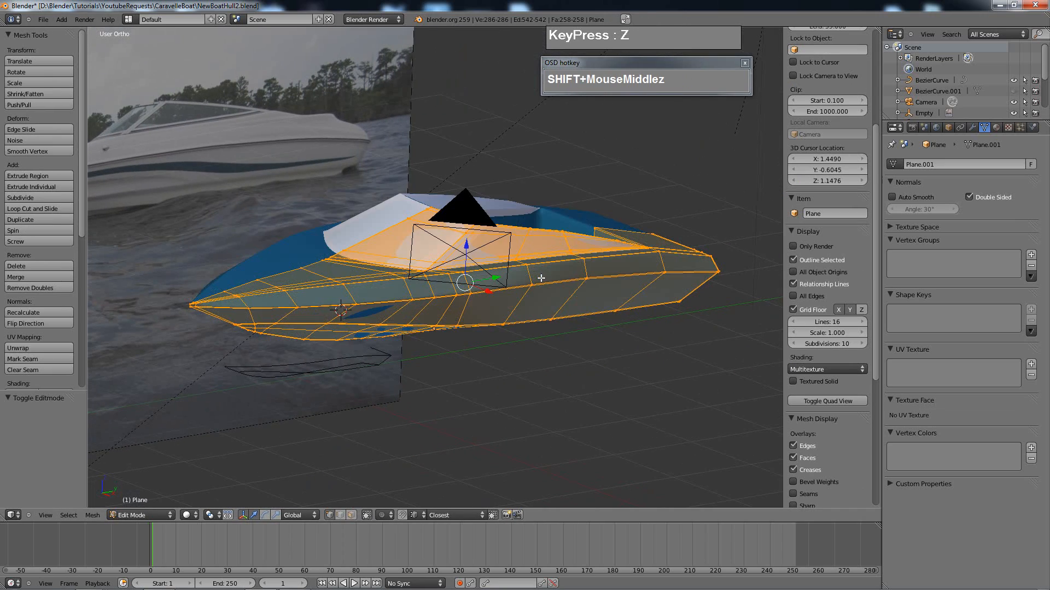
- Inspect the boat's hull side in both Object and Edit Mode, and render the current scene
{"action": "middle_click_drag", "start_coordinate": [621, 308], "coordinate": [535, 311], "text": "shift"}
{"action": "key", "text": "Tab"}
{"action": "key", "text": "Tab"}
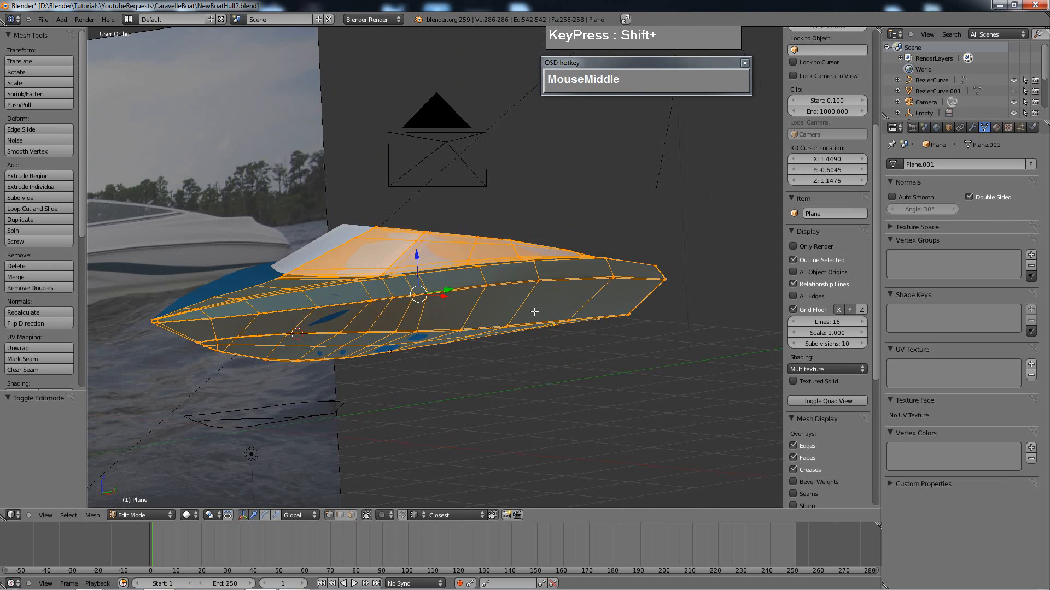
{"action": "key", "text": "F12"}
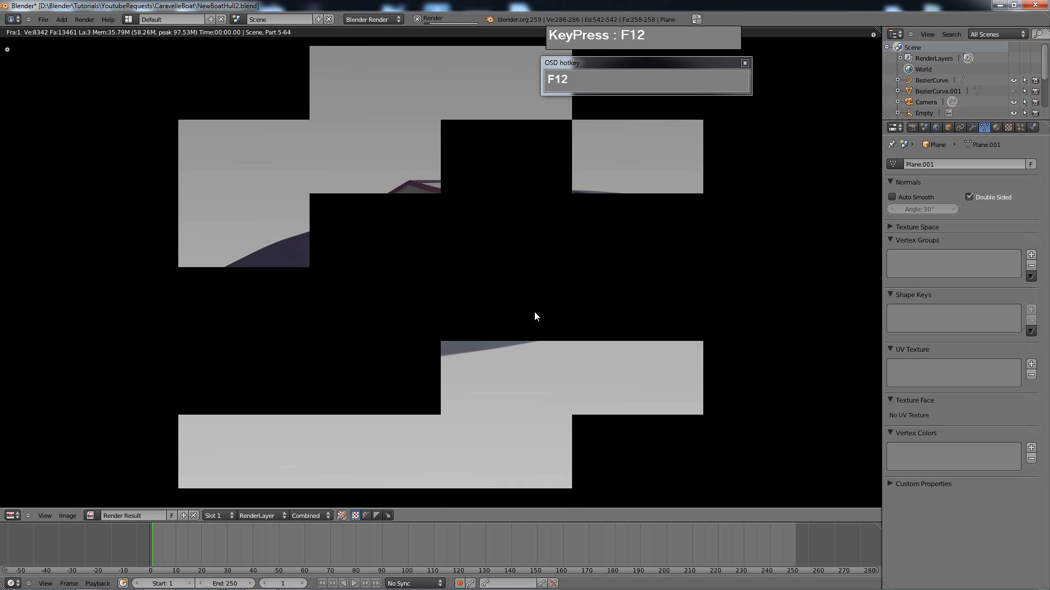